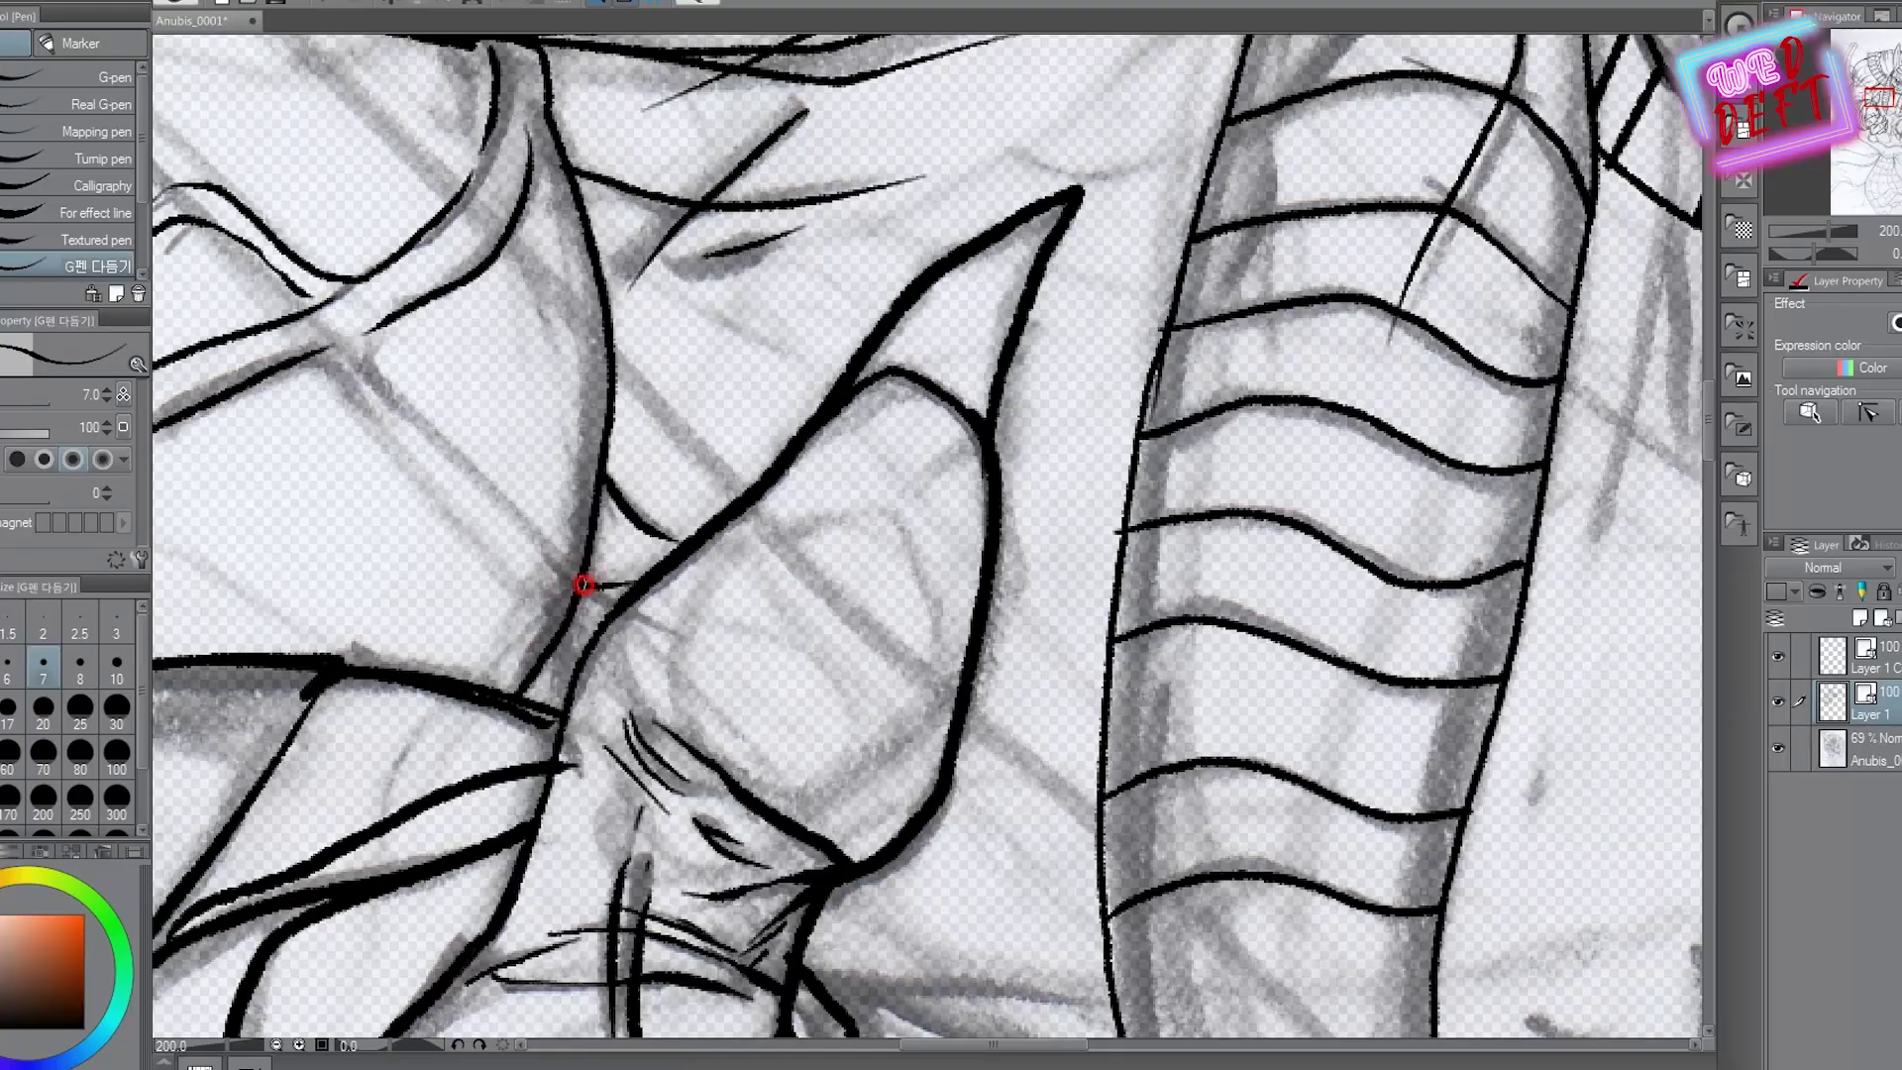
Ink the chest line between the two striped headdress strands below the beard, including its small creases
scroll(621, 575, "up", 7)
scroll(619, 579, "down", 7)
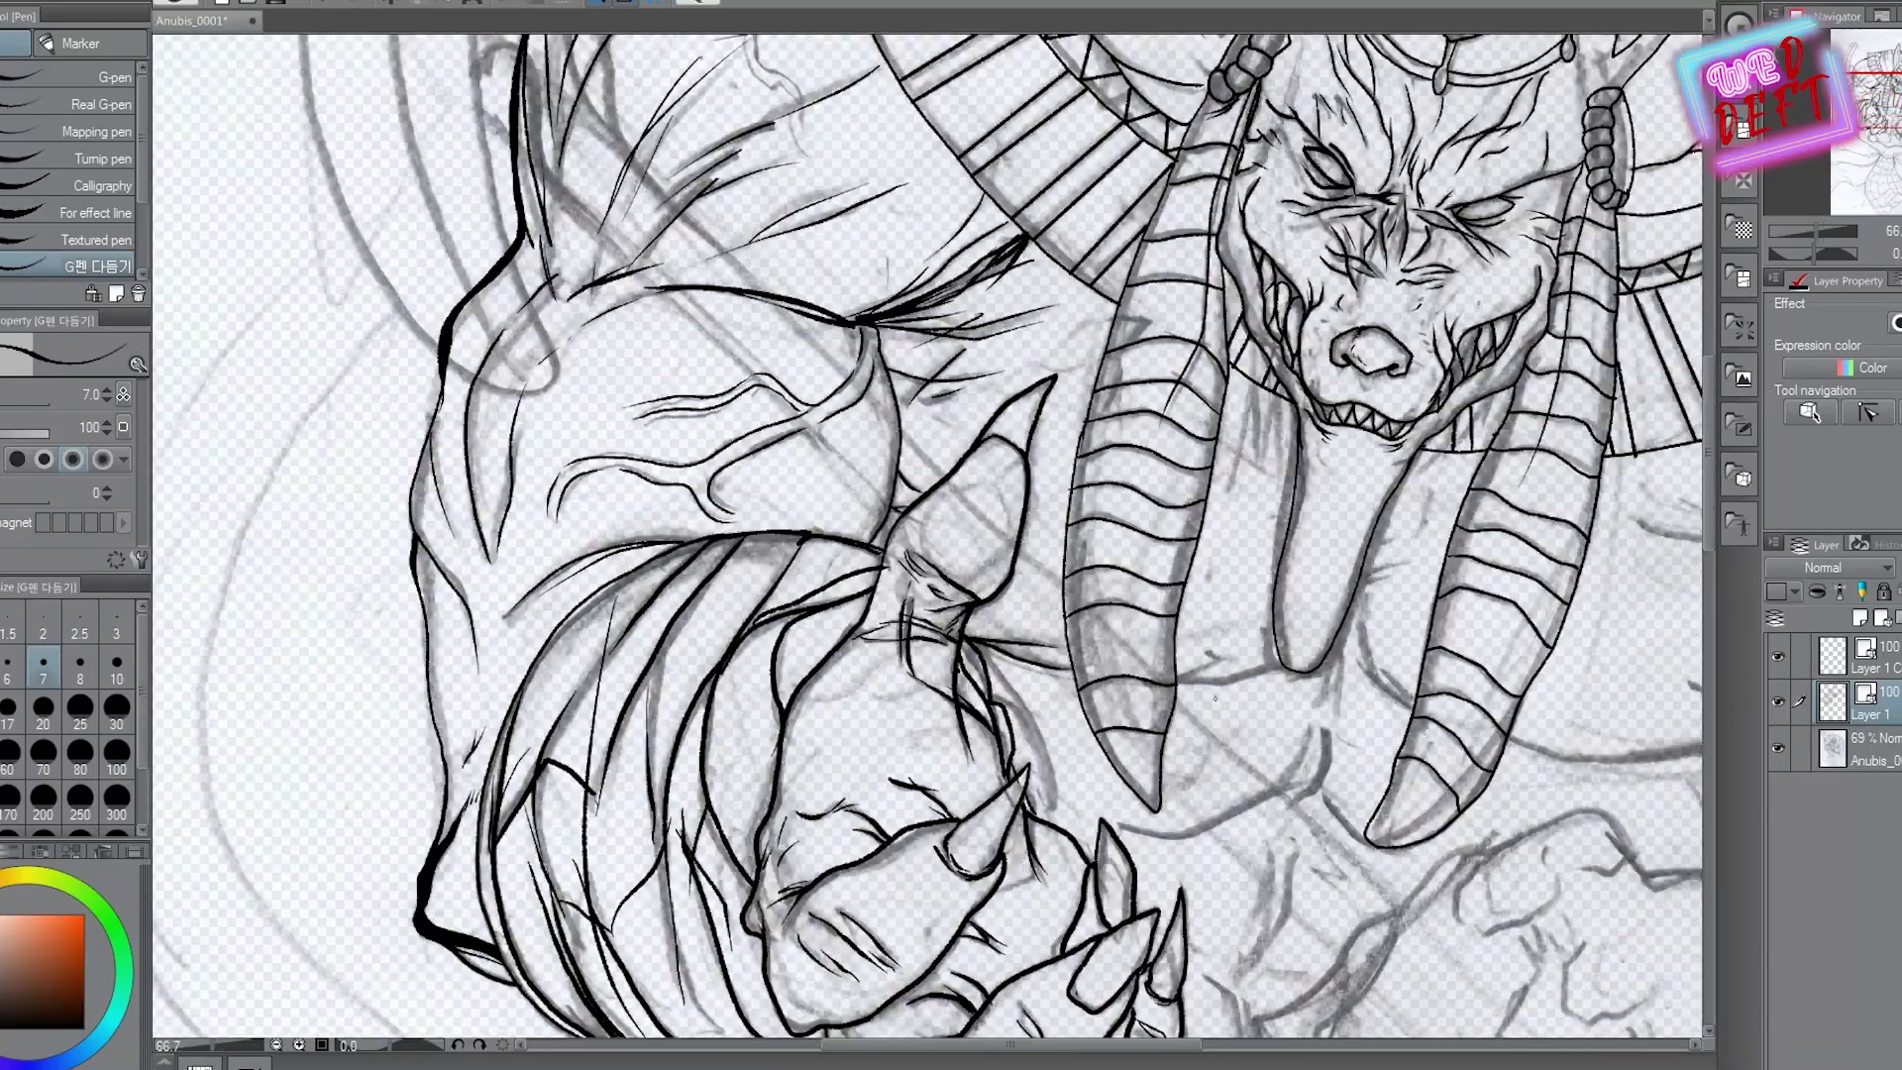
scroll(726, 406, "up", 7)
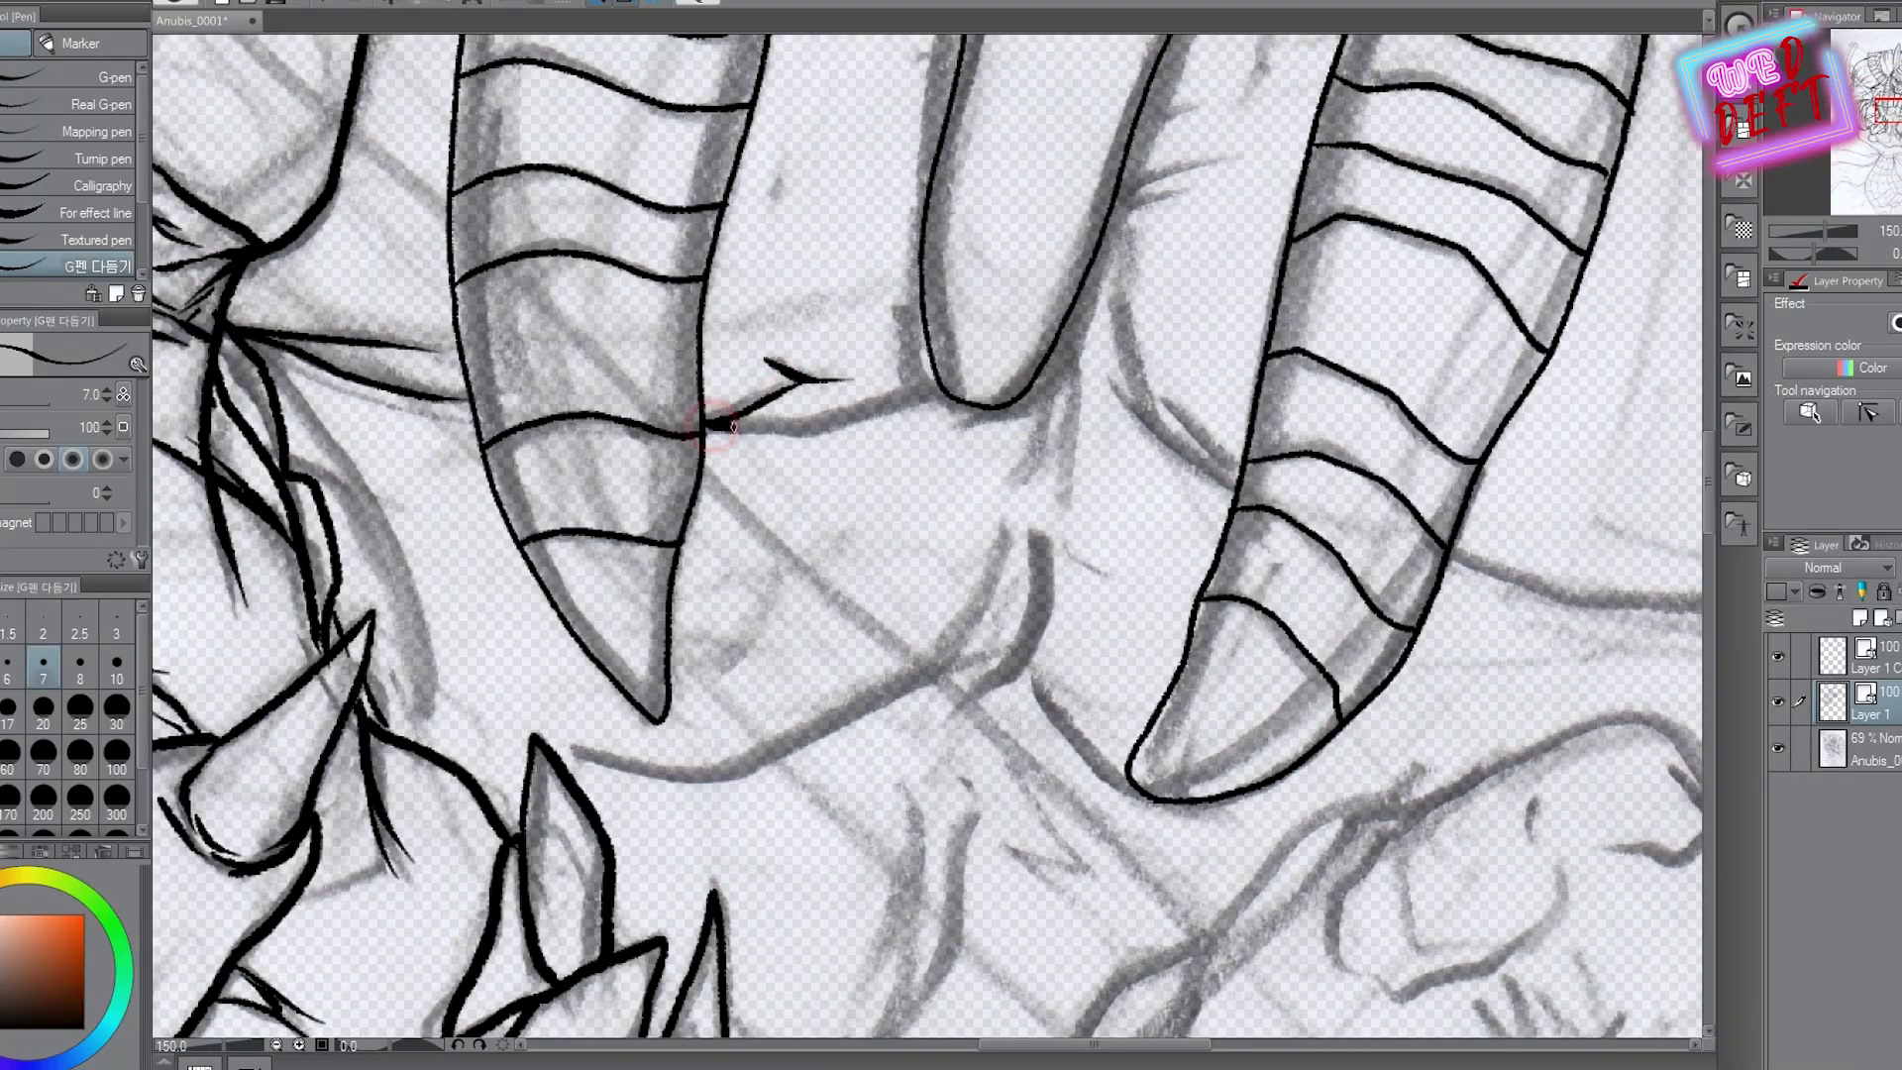
scroll(911, 359, "down", 3)
scroll(973, 403, "up", 3)
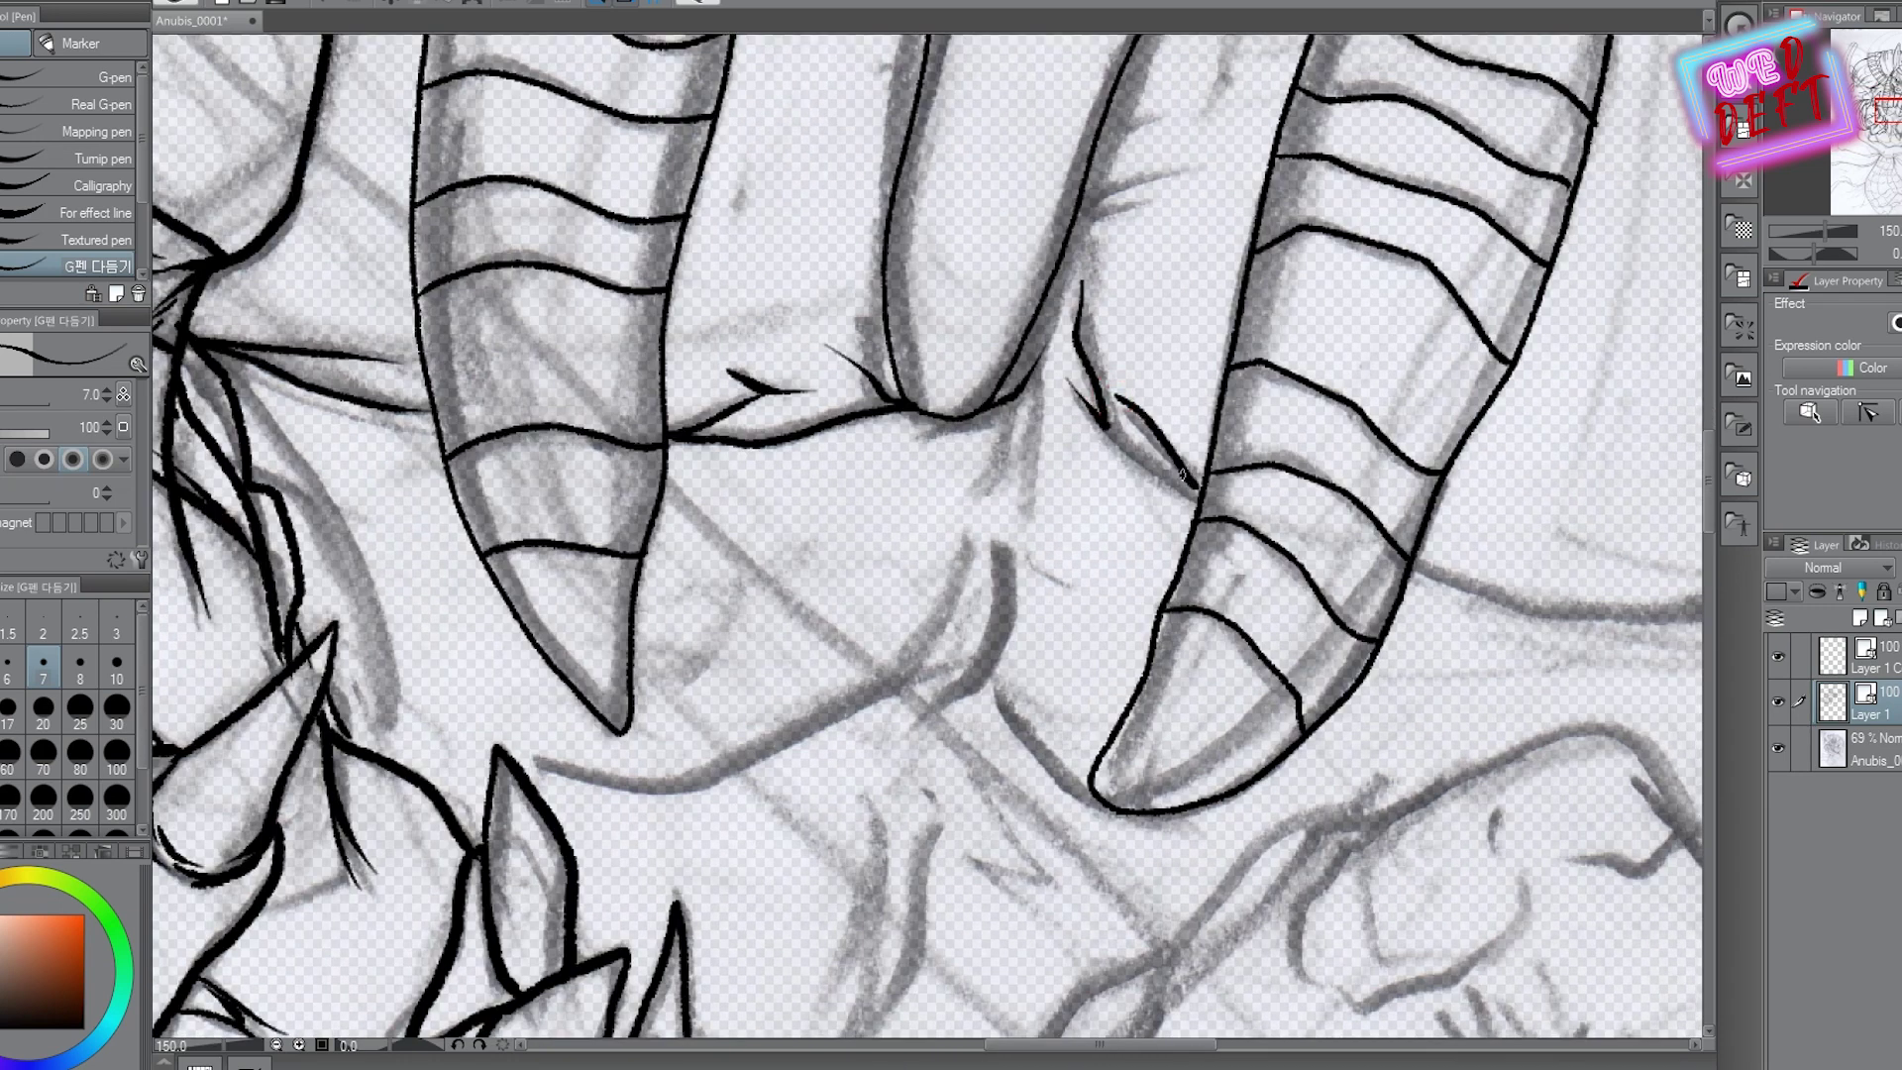
scroll(1181, 474, "down", 4)
scroll(991, 574, "up", 4)
Ink the lower pectoral line extending outward from the right striped strand and thicken the beard's right edge
mouse_move(991, 574)
left_mouse_down()
mouse_move(1074, 595)
mouse_move(1251, 603)
mouse_move(1555, 585)
left_mouse_up()
scroll(1555, 584, "down", 4)
scroll(990, 496, "up", 4)
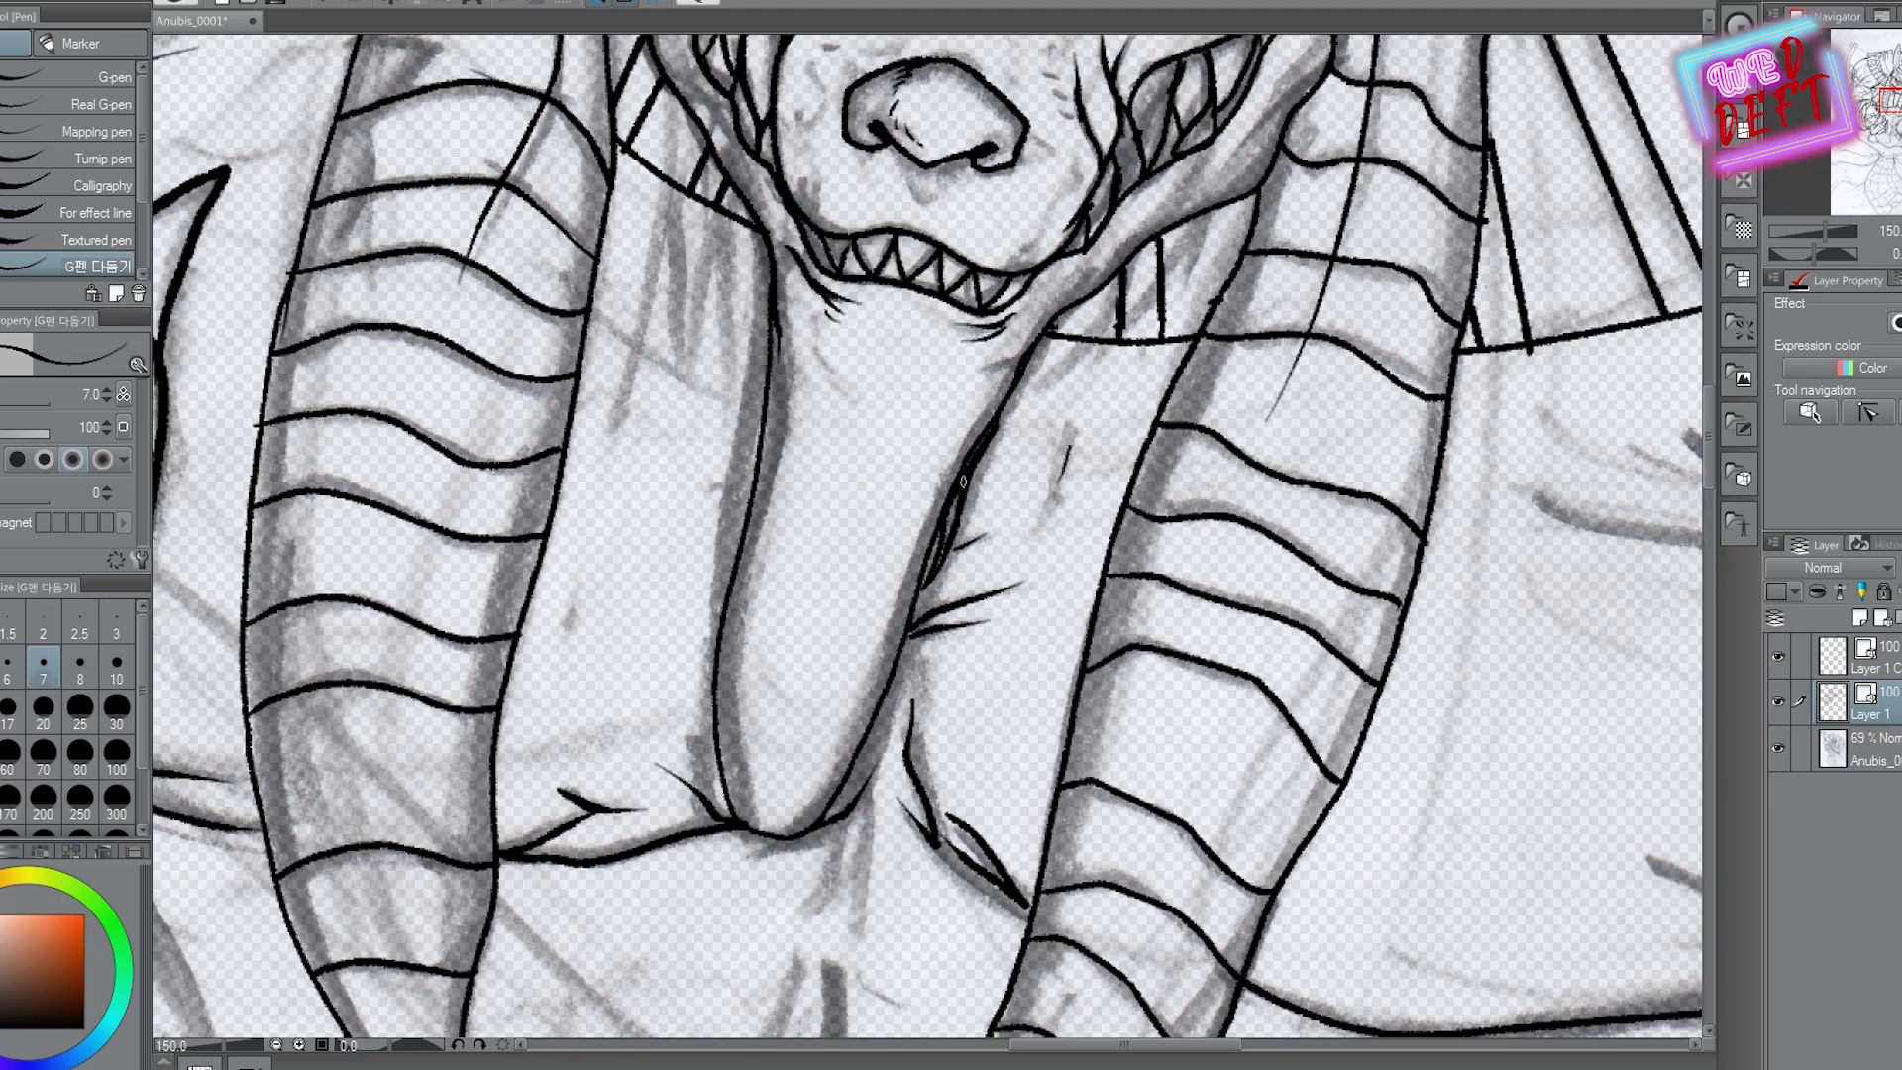
scroll(949, 484, "down", 4)
scroll(402, 264, "up", 4)
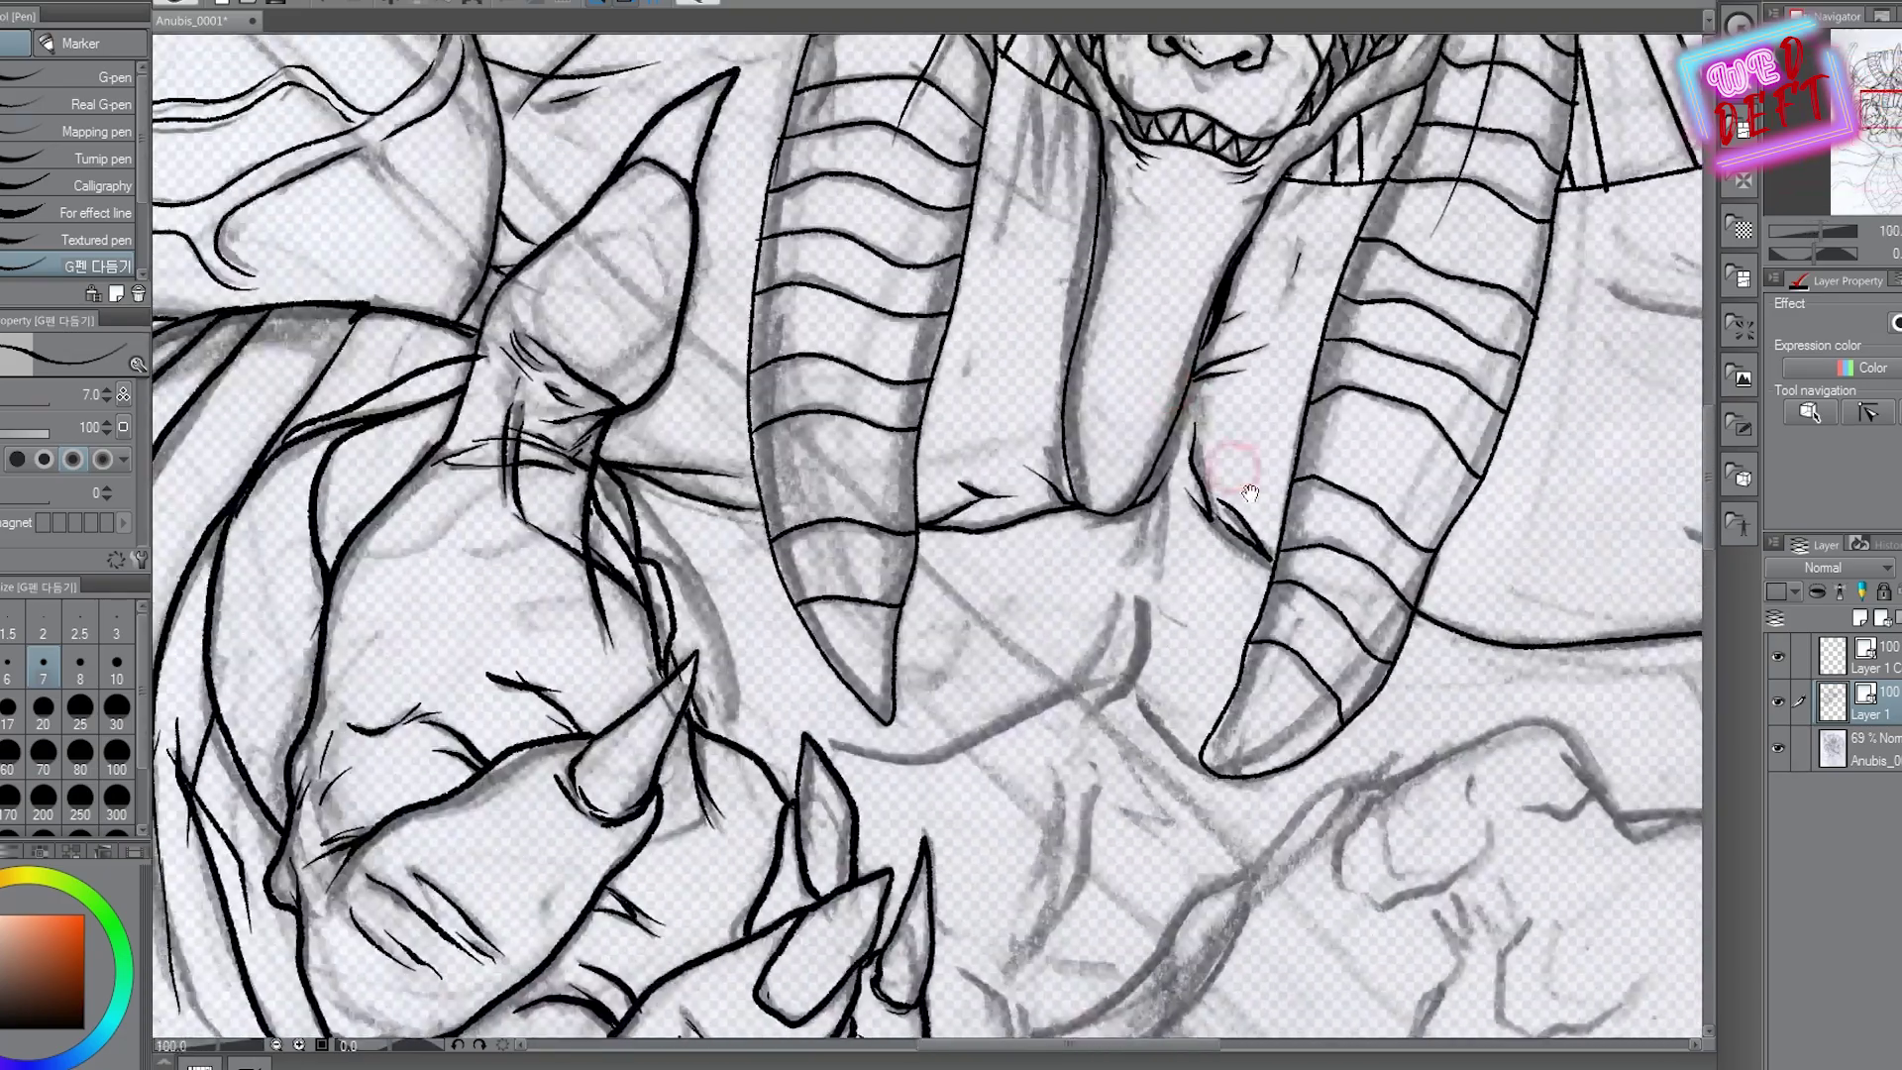
Increase the pen size to 10, then outline the shadow under the figure's left pectoral and fill it solid black
key("bracketright")
key("bracketright")
left_click_drag(402, 264, 362, 337)
scroll(369, 341, "down", 4)
scroll(891, 495, "up", 4)
mouse_move(921, 485)
left_mouse_down()
mouse_move(862, 541)
mouse_move(466, 614)
left_mouse_up()
left_click_drag(711, 592, 442, 668)
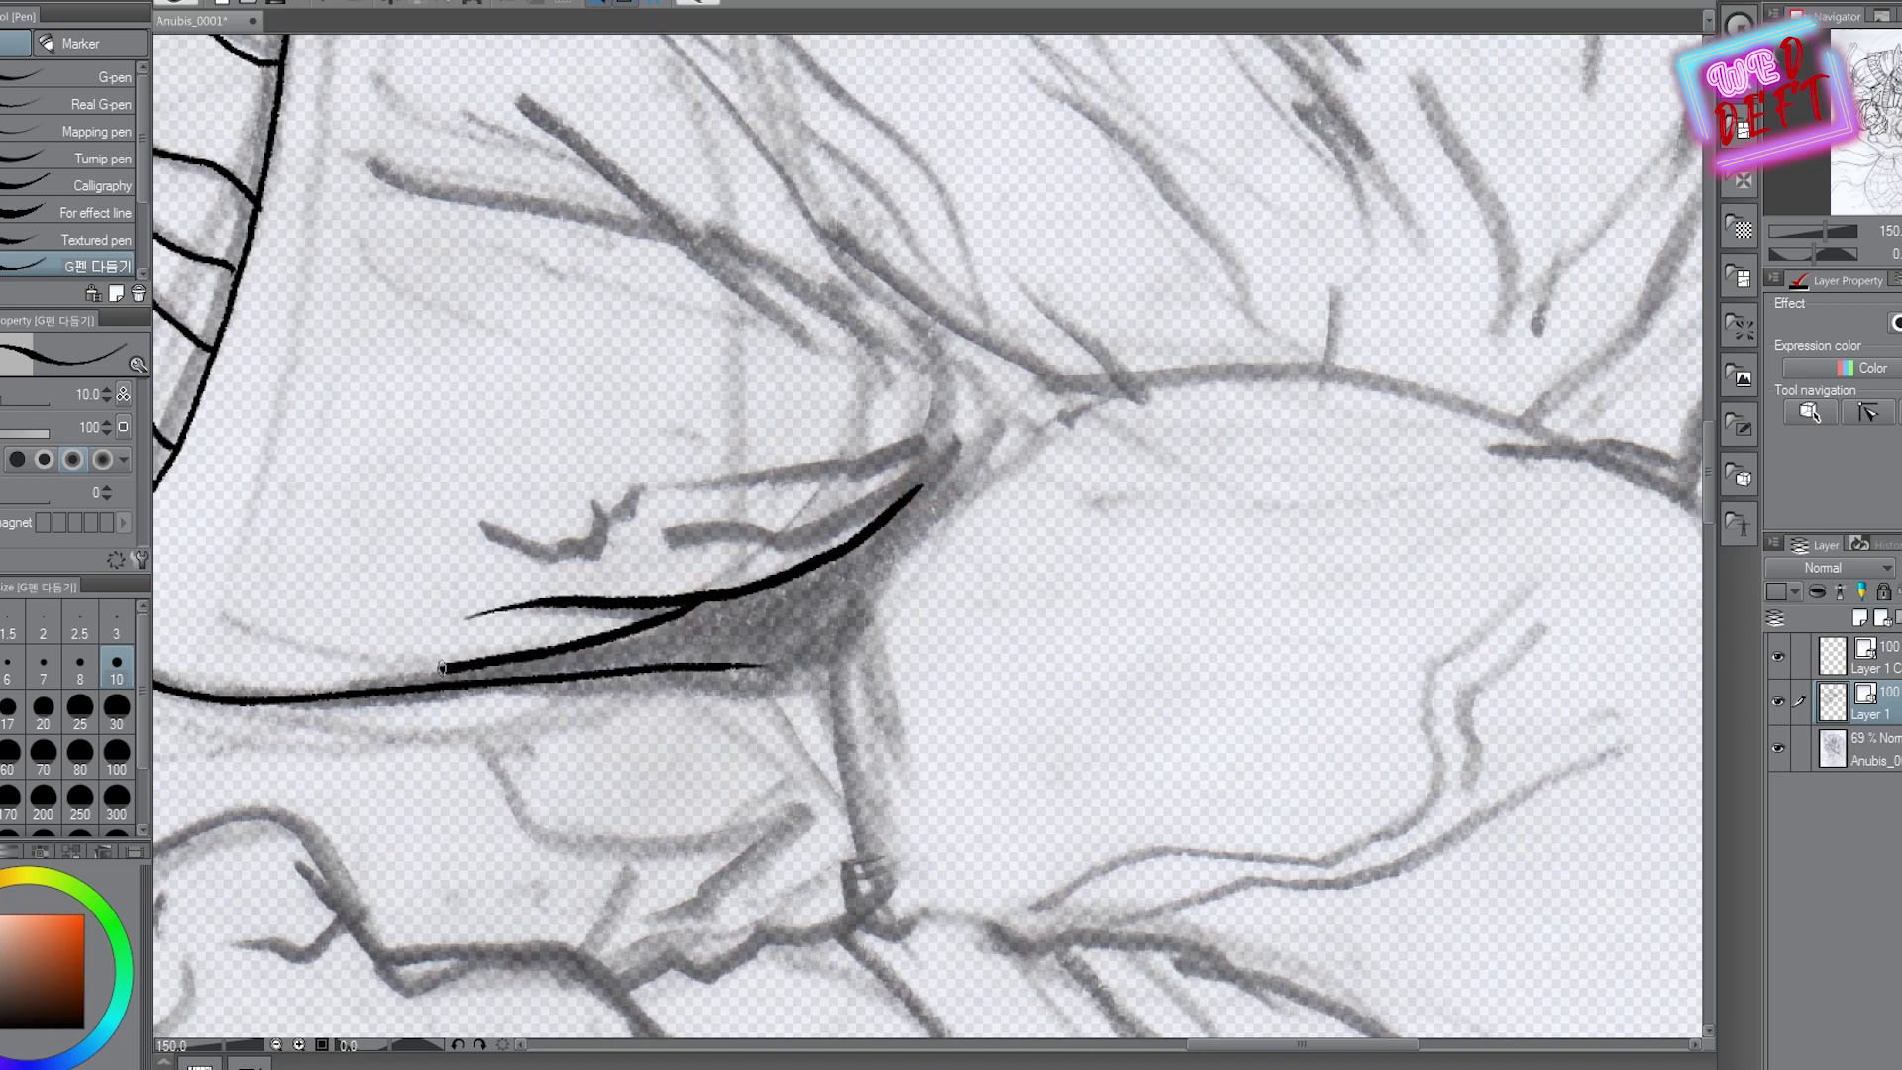
mouse_move(904, 523)
left_mouse_down()
mouse_move(811, 586)
mouse_move(704, 607)
mouse_move(822, 601)
left_mouse_up()
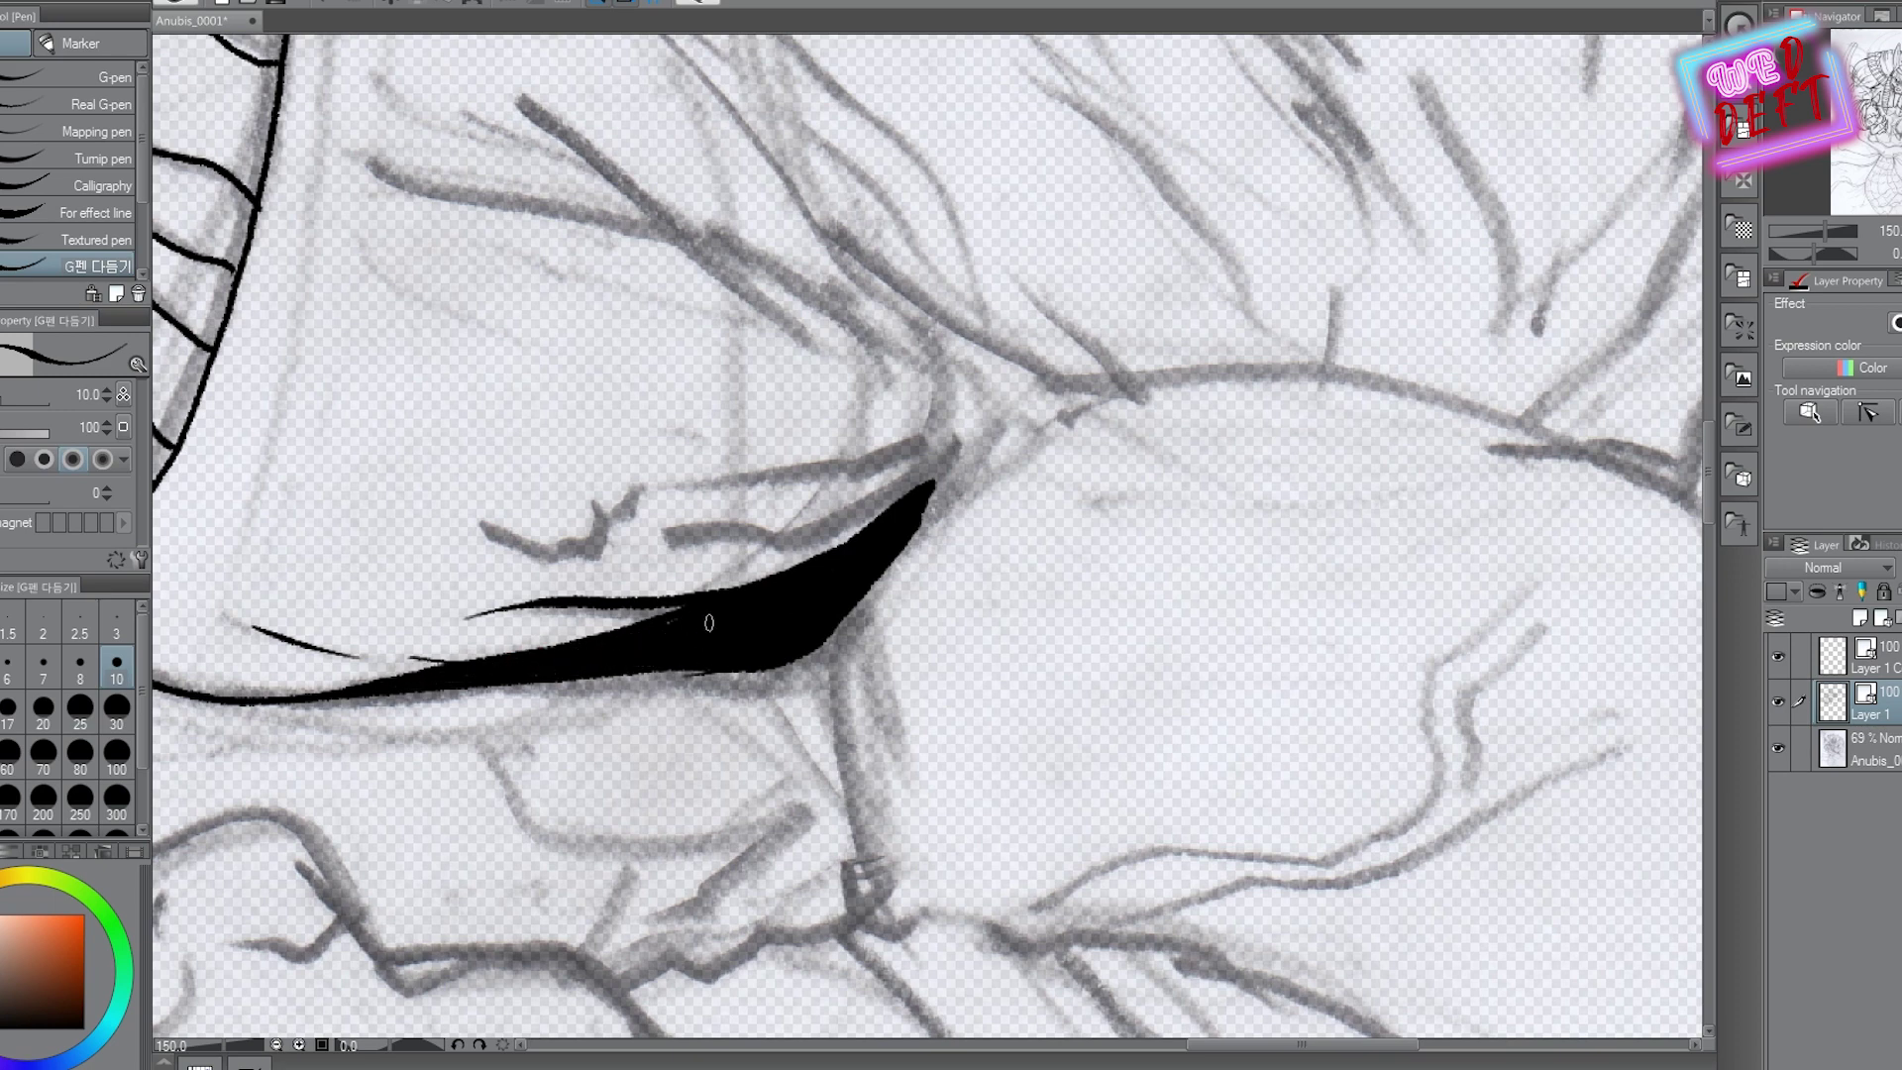
Ink the tapered skin folds above the black shadow where the pectoral meets the figure's left armpit
scroll(703, 639, "down", 4)
scroll(515, 495, "up", 4)
mouse_move(695, 504)
left_mouse_down()
mouse_move(981, 421)
mouse_move(960, 442)
mouse_move(965, 368)
left_mouse_up()
left_click_drag(941, 476, 996, 401)
left_click_drag(936, 500, 1040, 386)
scroll(1071, 405, "down", 4)
scroll(679, 412, "up", 4)
scroll(820, 425, "down", 1)
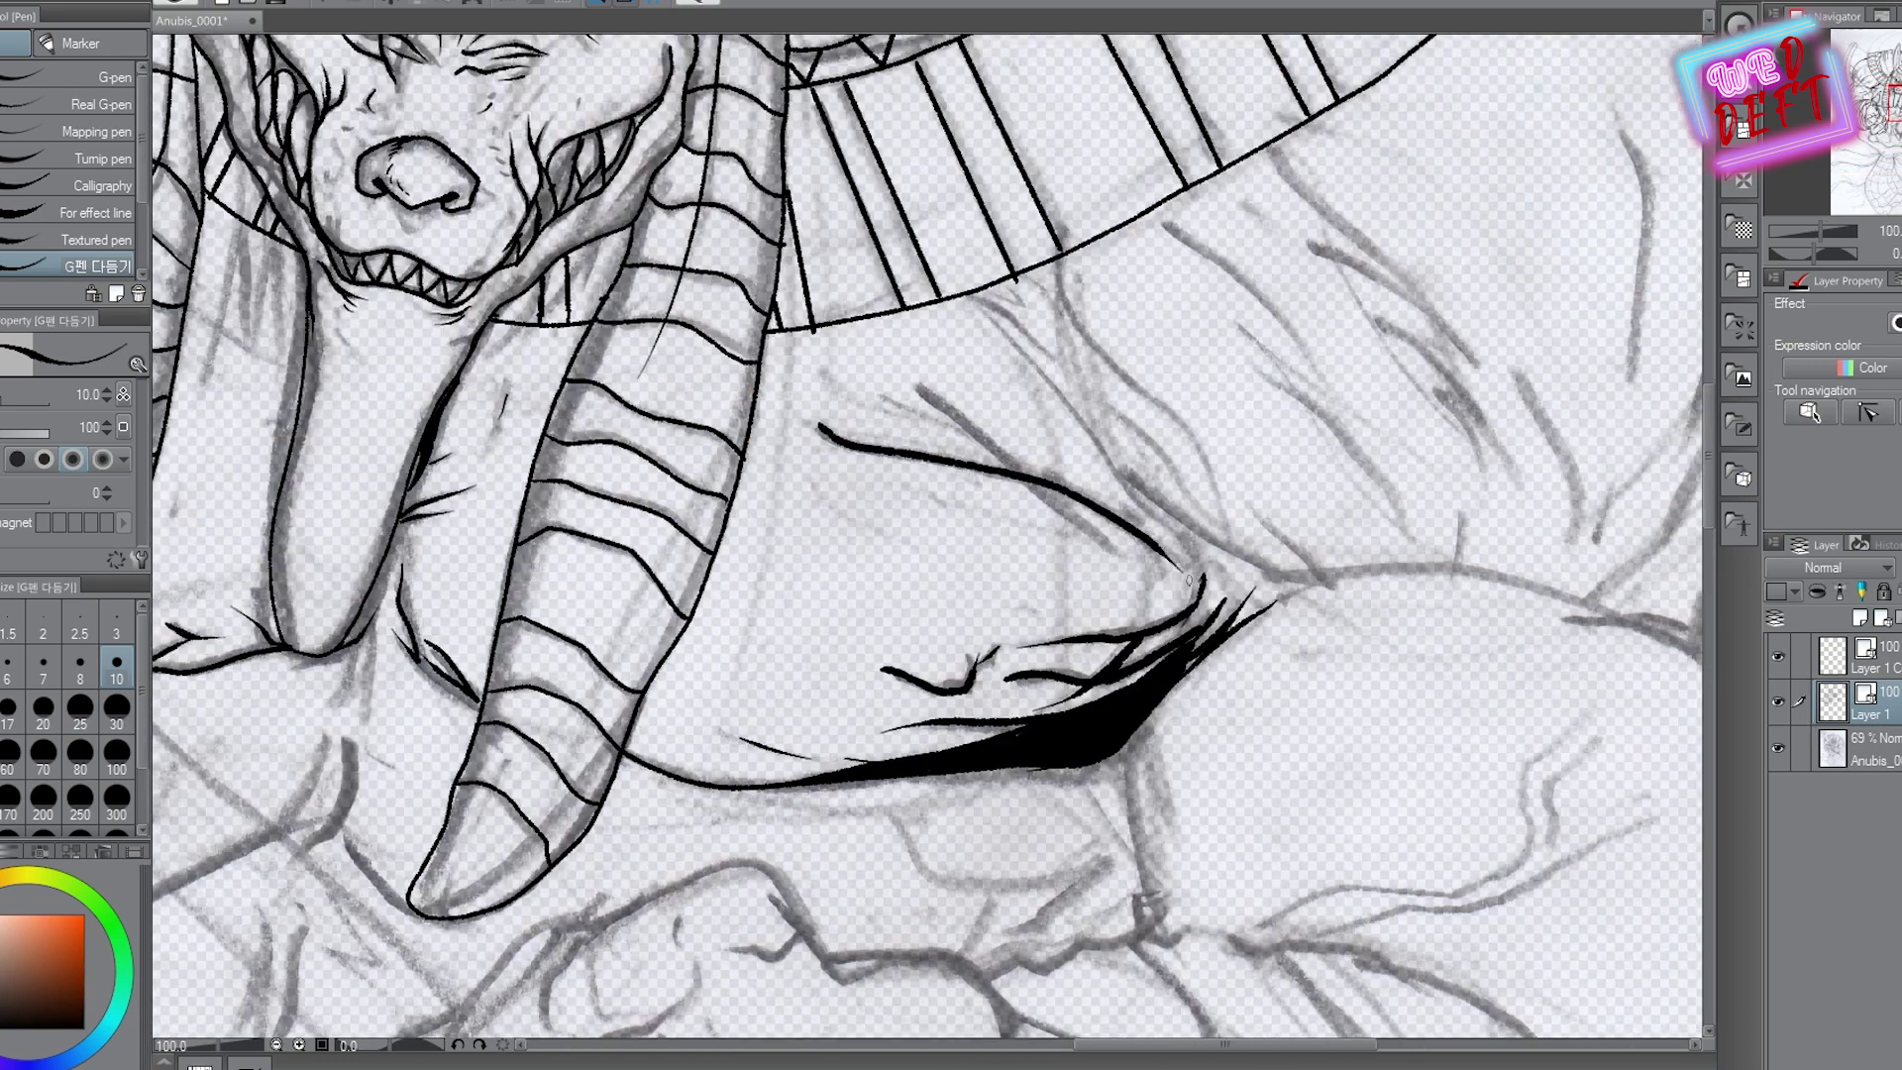
Ink the chest muscle lines running from the collar's lower edge down to the figure's left armpit
left_click_drag(985, 315, 1129, 490)
left_click_drag(973, 293, 1058, 382)
left_click_drag(1060, 283, 1084, 342)
left_click_drag(1070, 317, 1254, 565)
left_click_drag(1061, 299, 1154, 403)
scroll(1323, 576, "down", 4)
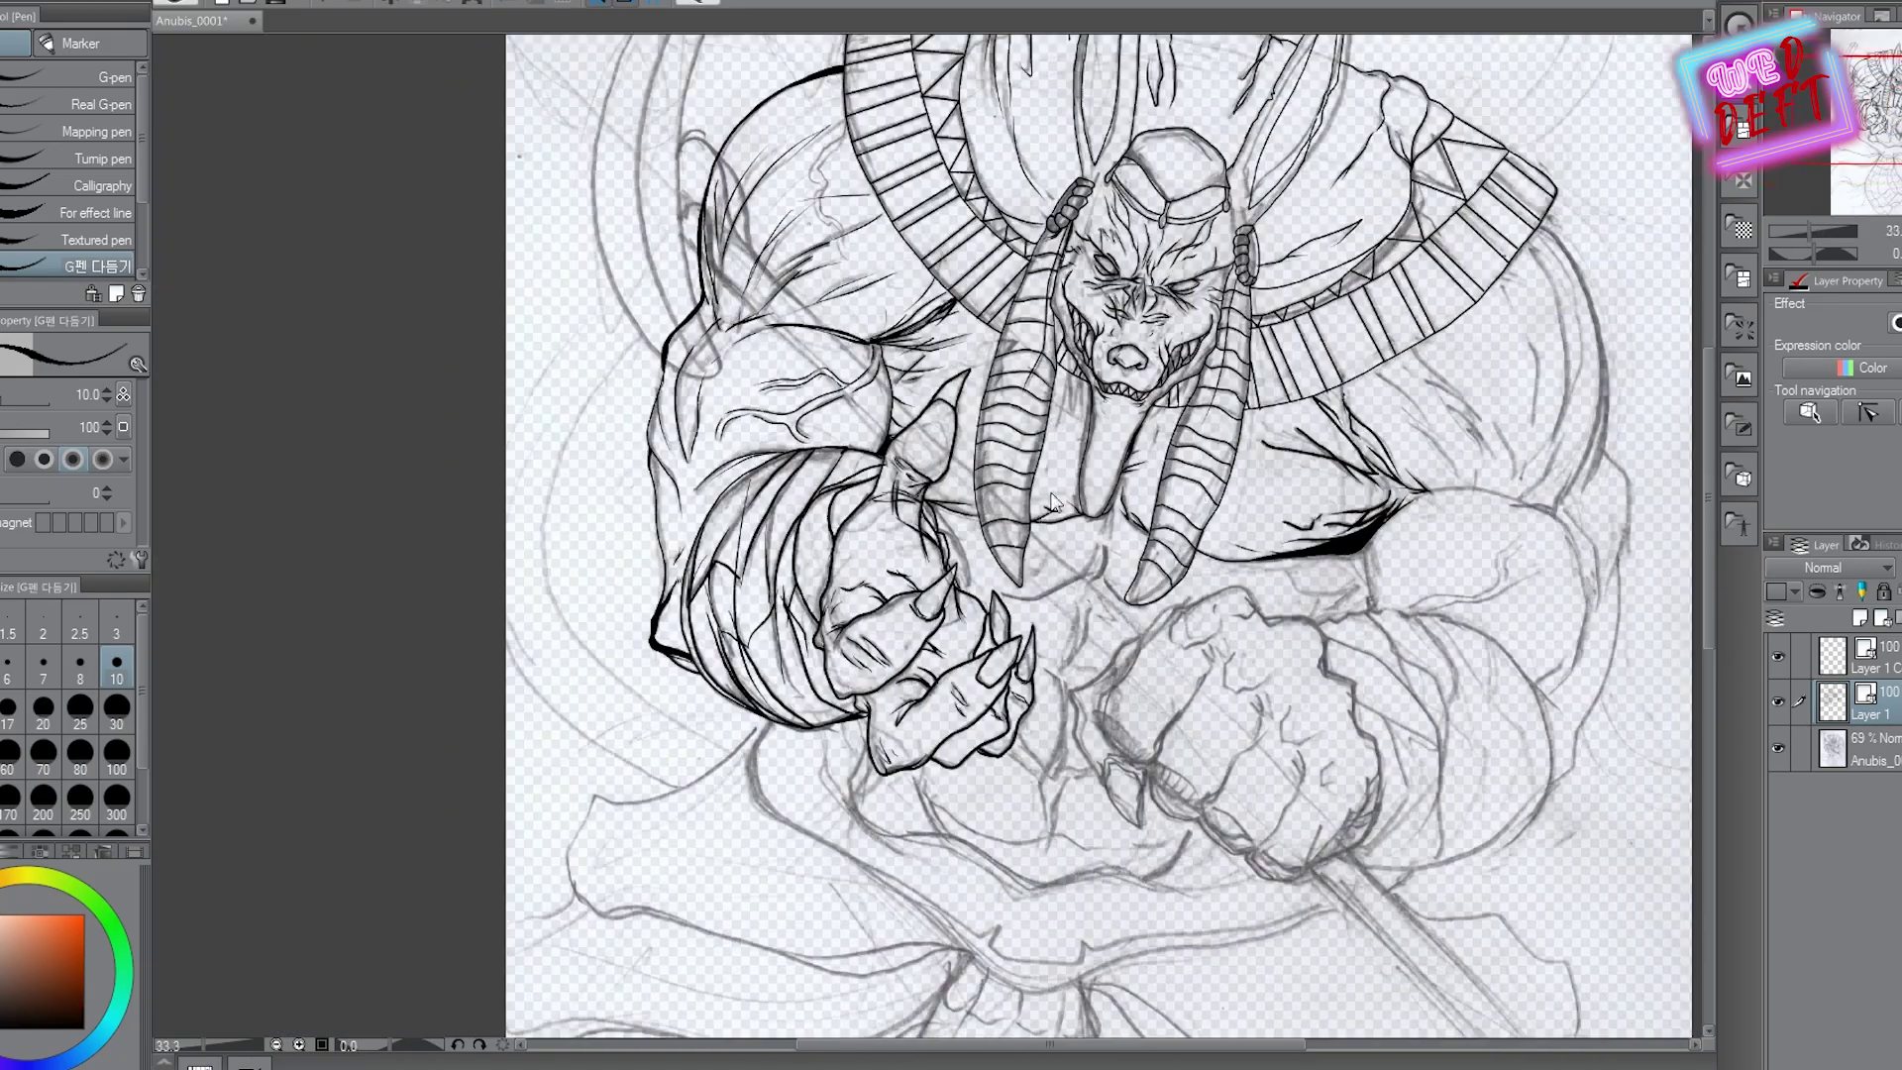
scroll(1104, 487, "up", 5)
scroll(764, 512, "down", 5)
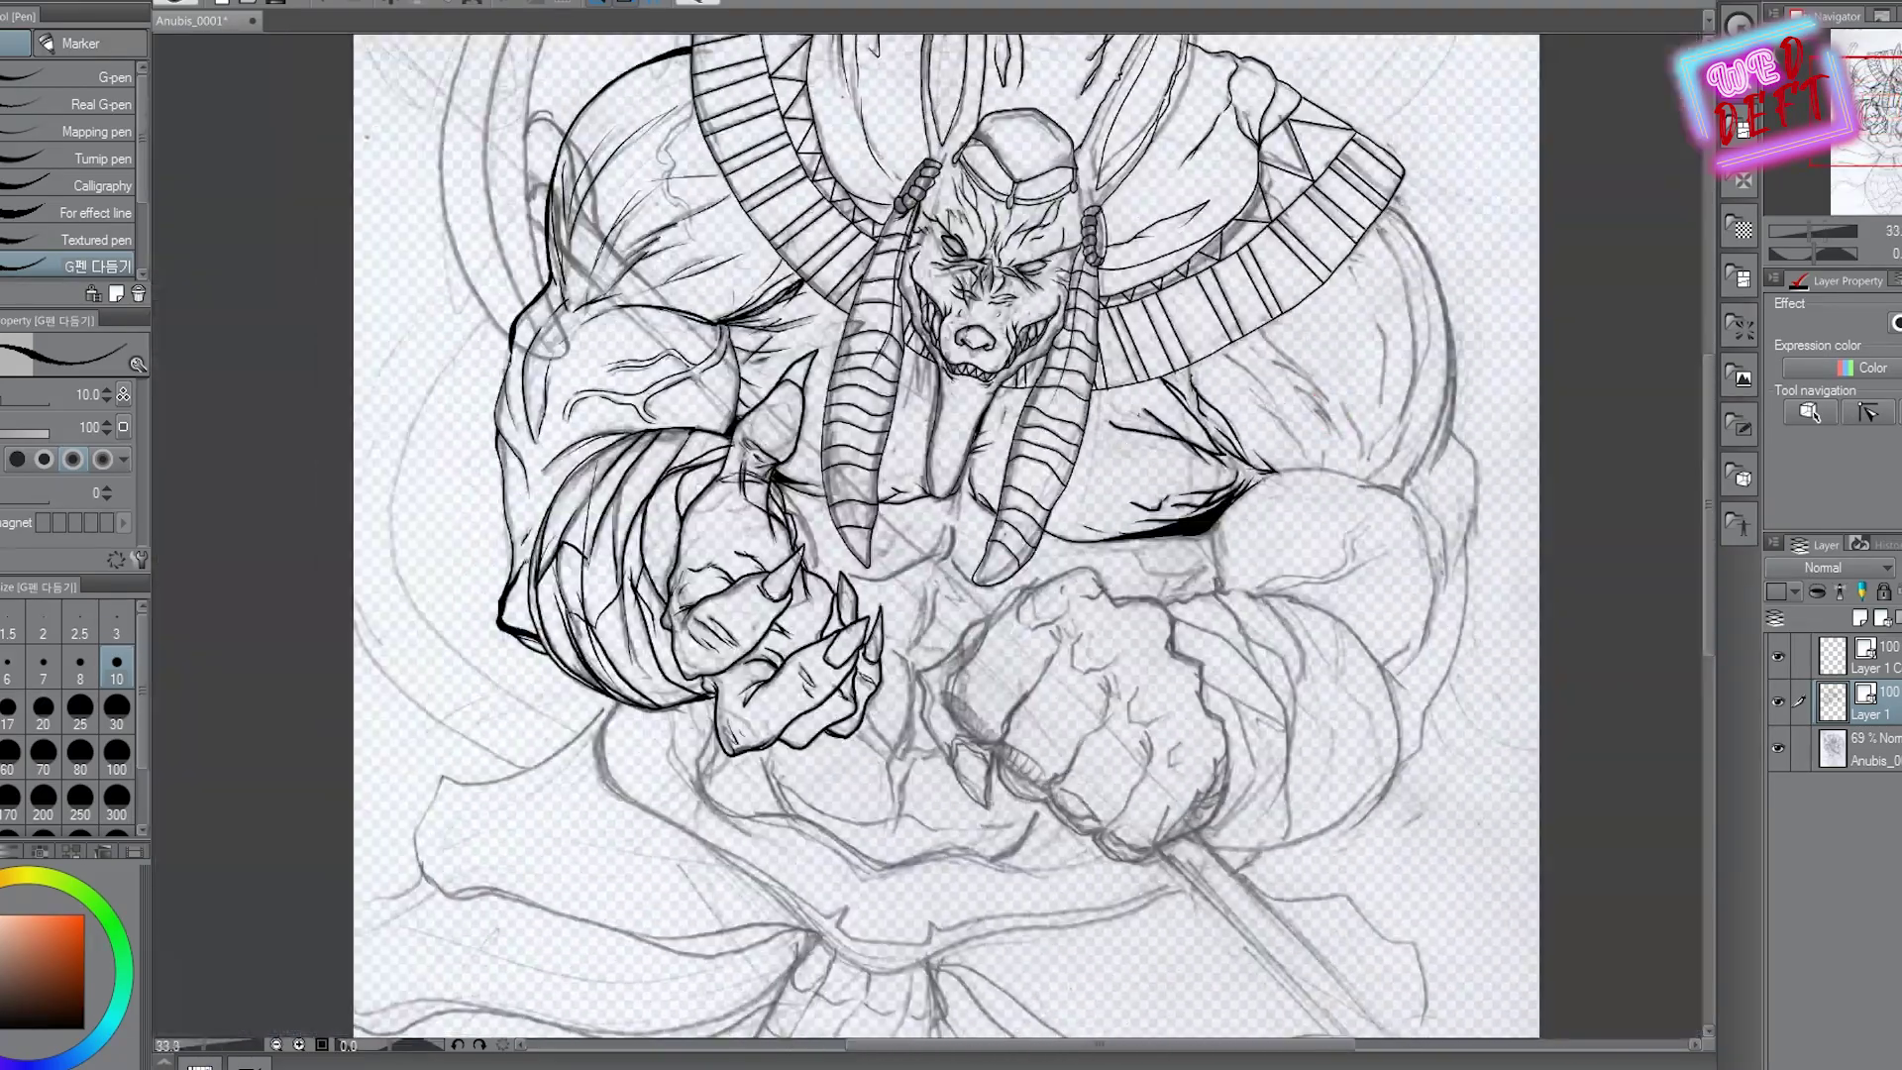
Ink the first diagonal muscle striations on the figure's left shoulder beneath the striped collar
scroll(955, 436, "up", 4)
scroll(956, 435, "up", 2)
left_click_drag(867, 347, 1105, 560)
left_click_drag(975, 497, 1169, 639)
left_click_drag(990, 550, 1108, 644)
left_click_drag(1099, 626, 1231, 806)
scroll(1204, 438, "down", 4)
scroll(1204, 438, "up", 4)
Add more shoulder striations and ink the long curved deltoid lines below the collar's outer end
left_click_drag(852, 357, 966, 491)
left_click_drag(931, 461, 1130, 649)
left_click_drag(901, 490, 1119, 629)
left_click_drag(985, 594, 1193, 792)
scroll(1280, 751, "down", 2)
scroll(1280, 751, "down", 2)
scroll(1261, 436, "up", 3)
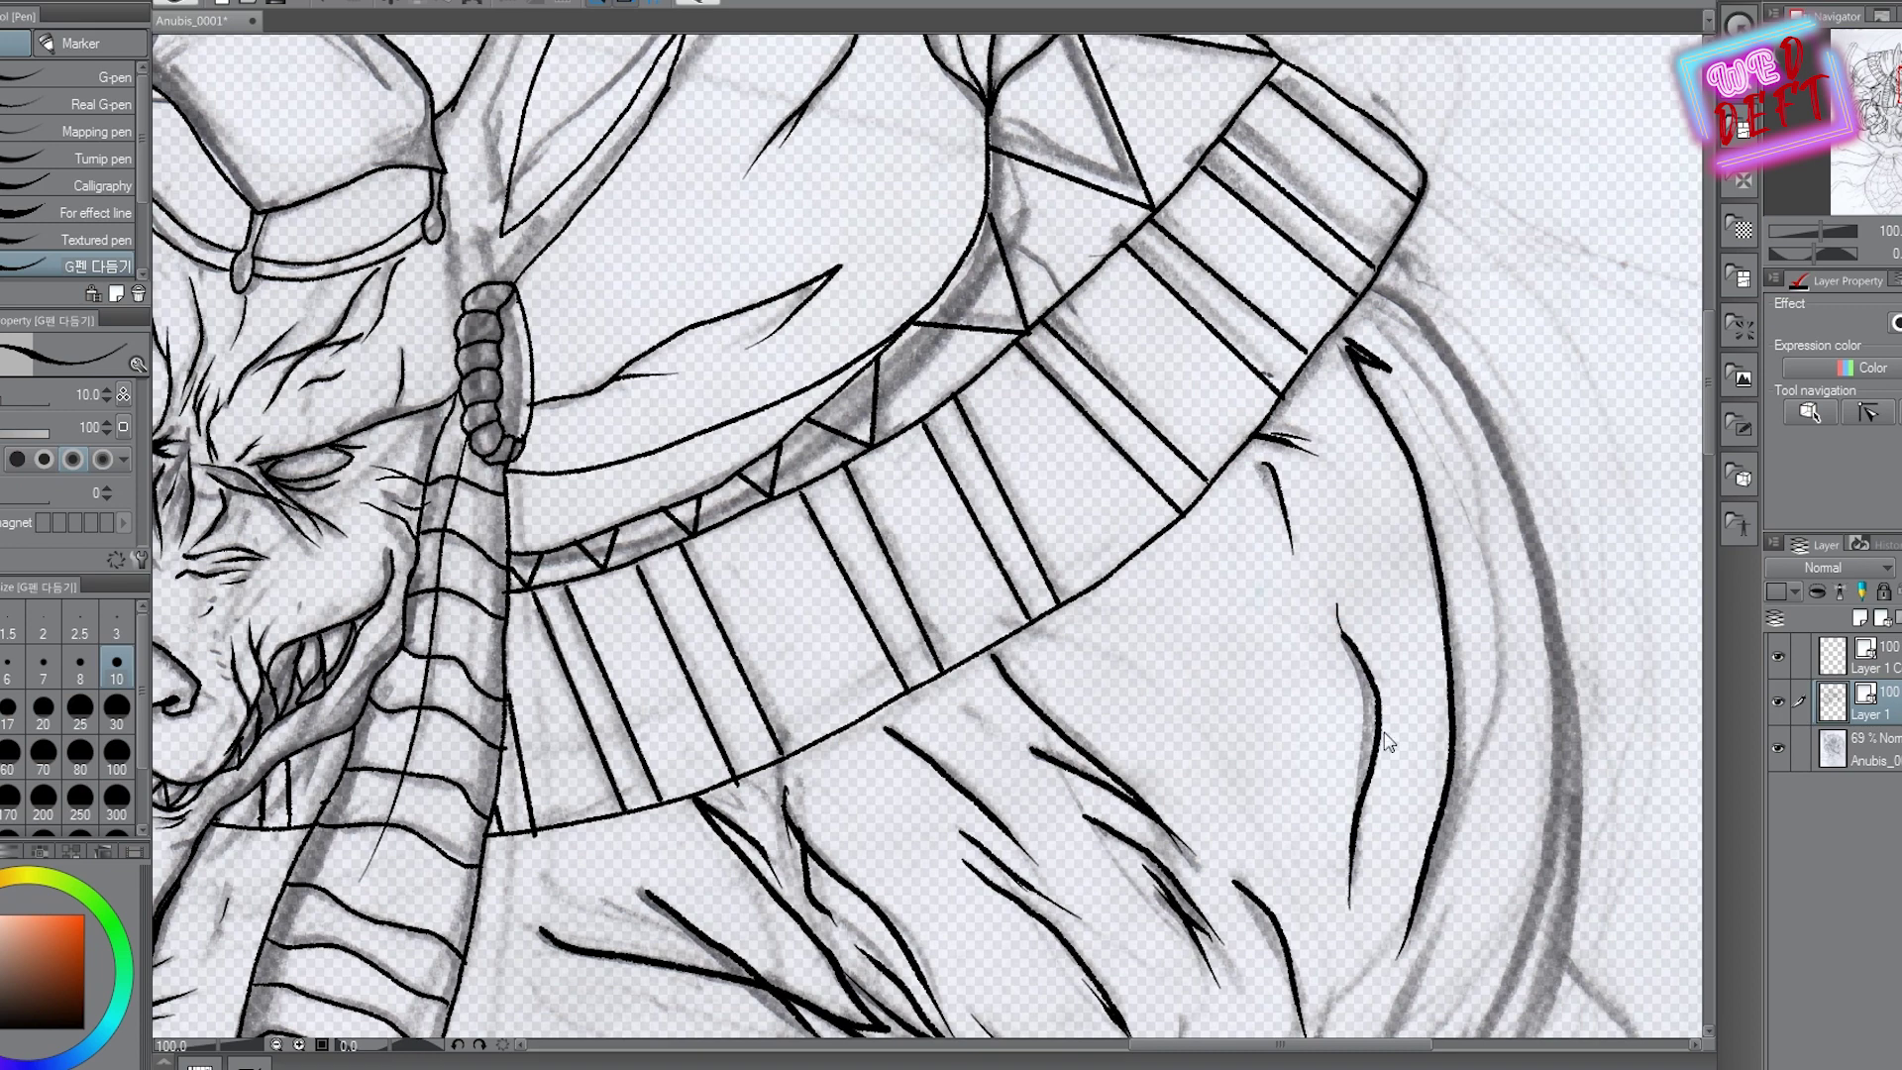
Ink the arc along the top of the figure's left biceps and the tapered deltoid strokes meeting it
scroll(1288, 694, "down", 3)
scroll(1371, 756, "up", 4)
mouse_move(633, 599)
left_mouse_down()
mouse_move(896, 614)
mouse_move(1203, 721)
left_mouse_up()
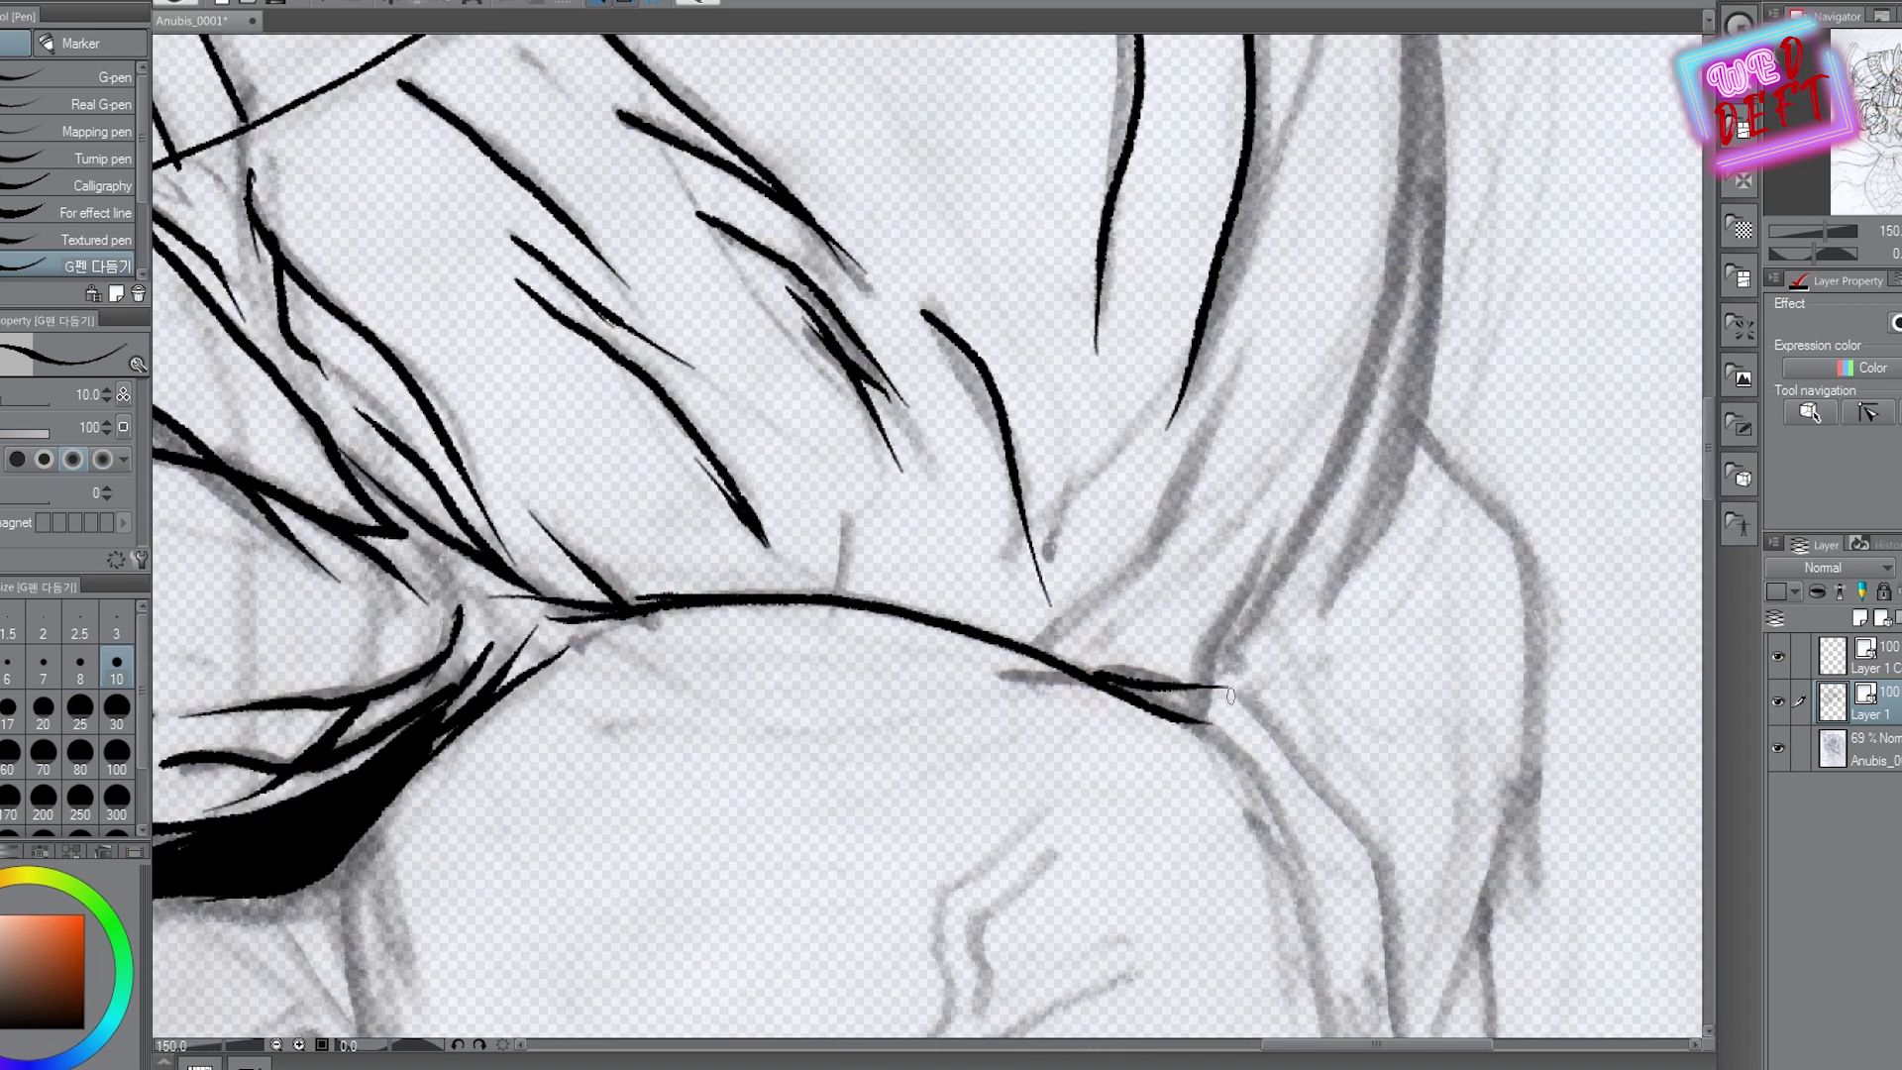
left_click_drag(999, 571, 1193, 351)
left_click_drag(1030, 649, 1278, 307)
scroll(1284, 265, "down", 2)
scroll(1284, 265, "up", 2)
mouse_move(931, 119)
left_mouse_down()
mouse_move(904, 63)
mouse_move(1015, 255)
left_mouse_up()
left_click_drag(1015, 573, 953, 724)
Erase the stray part of the outer shoulder line beside the deltoid with the Snap eraser
scroll(1014, 573, "down", 3)
scroll(1064, 487, "up", 4)
key("e")
left_click_drag(1065, 426, 1079, 733)
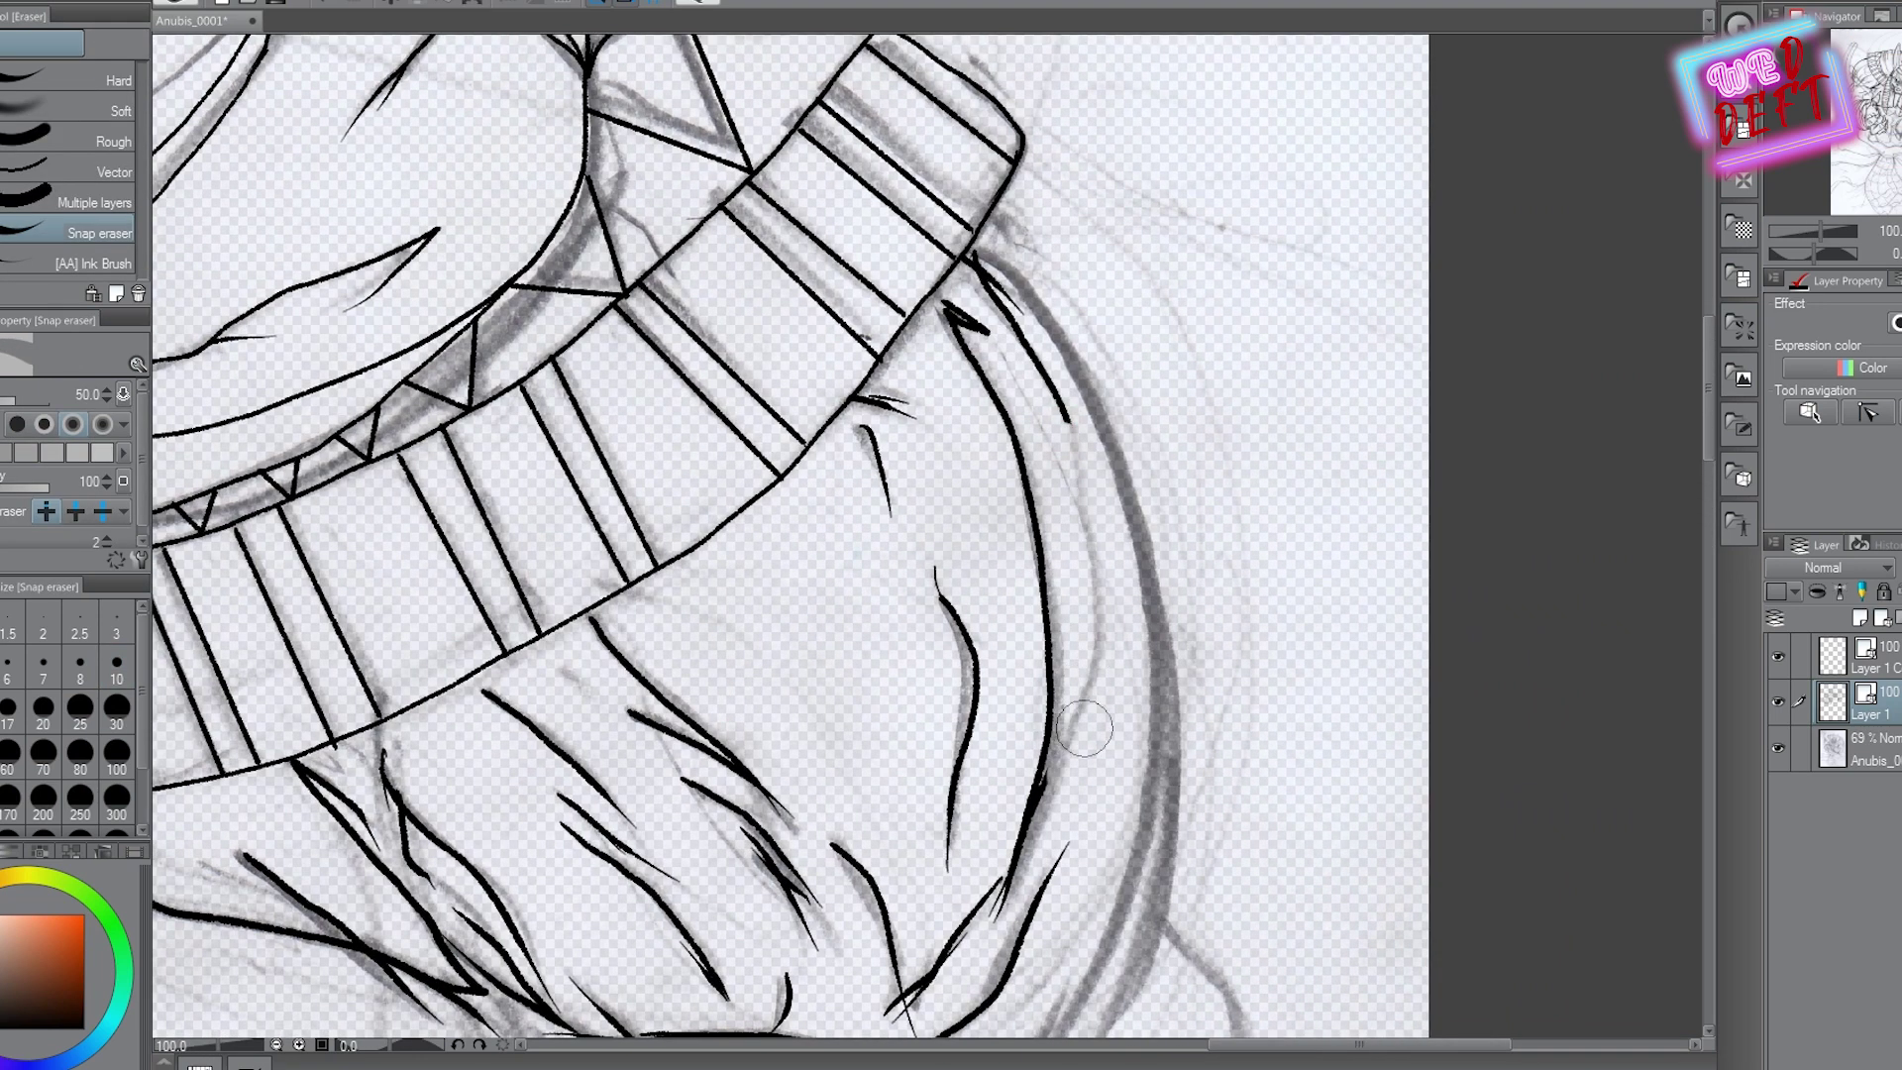
Ink the outer contour of the figure's left shoulder from the collar's tip along the rotated sketch
key("p")
left_click_drag(1139, 416, 937, 575)
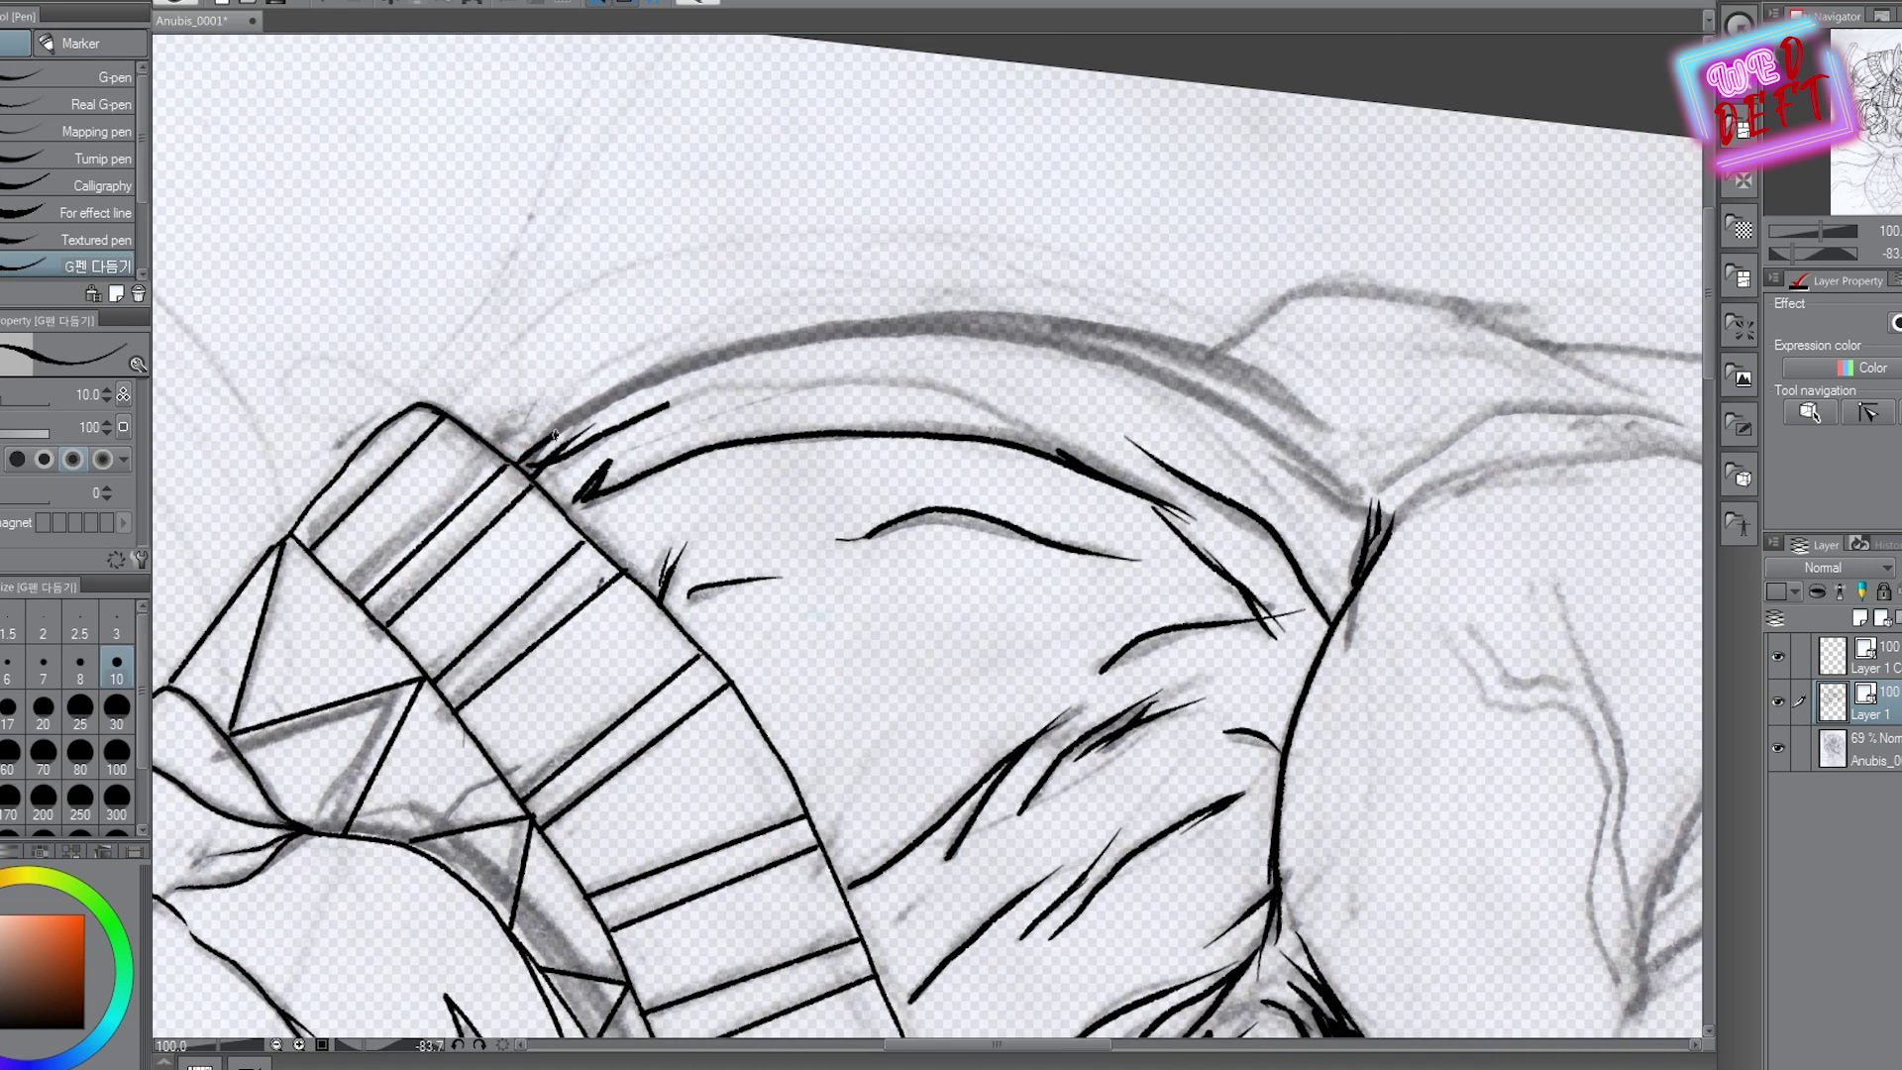
mouse_move(834, 326)
left_mouse_down()
mouse_move(1017, 316)
mouse_move(1243, 366)
left_mouse_up()
left_click_drag(495, 461, 667, 367)
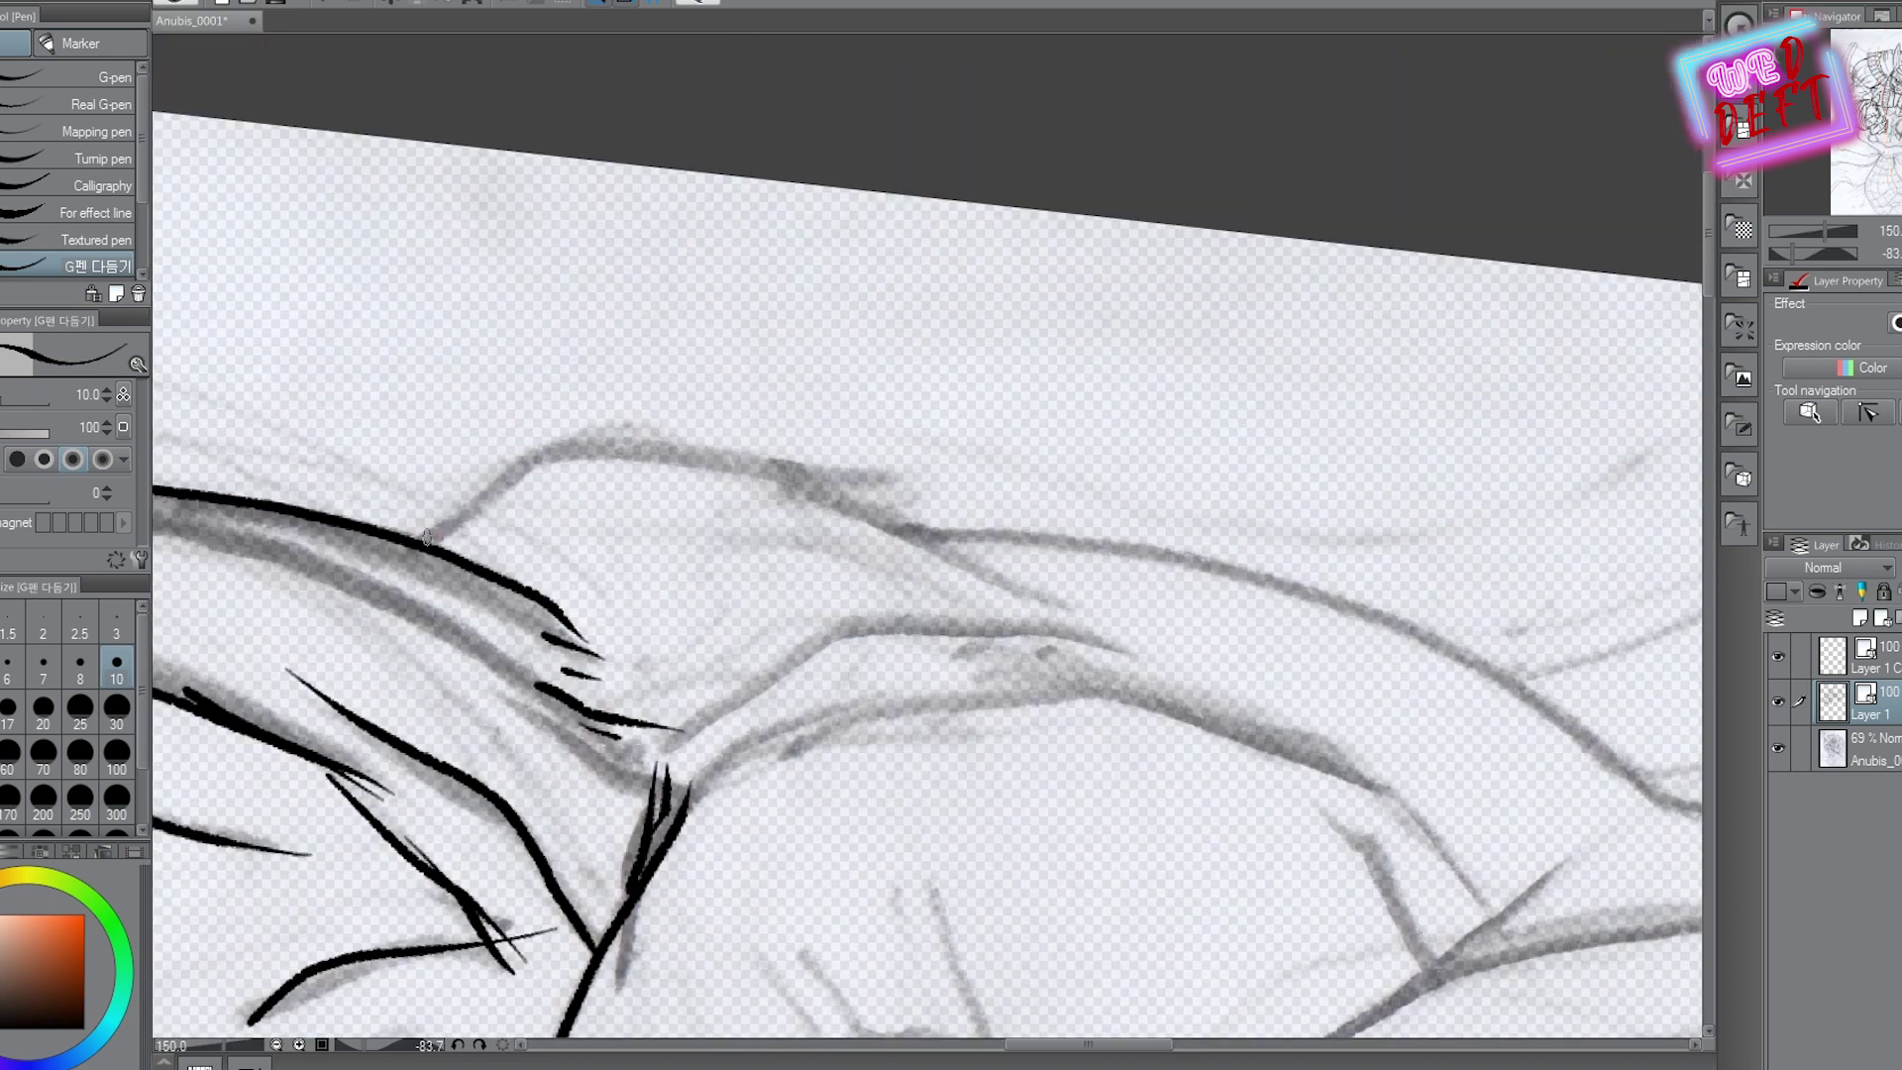
Ink the outer triceps bulge and the biceps' outer edge below the figure's left shoulder
mouse_move(426, 529)
left_mouse_down()
mouse_move(589, 452)
mouse_move(811, 475)
mouse_move(986, 575)
mouse_move(1094, 606)
left_mouse_up()
mouse_move(705, 713)
left_mouse_down()
mouse_move(936, 619)
mouse_move(1119, 624)
left_mouse_up()
key("ctrl+minus")
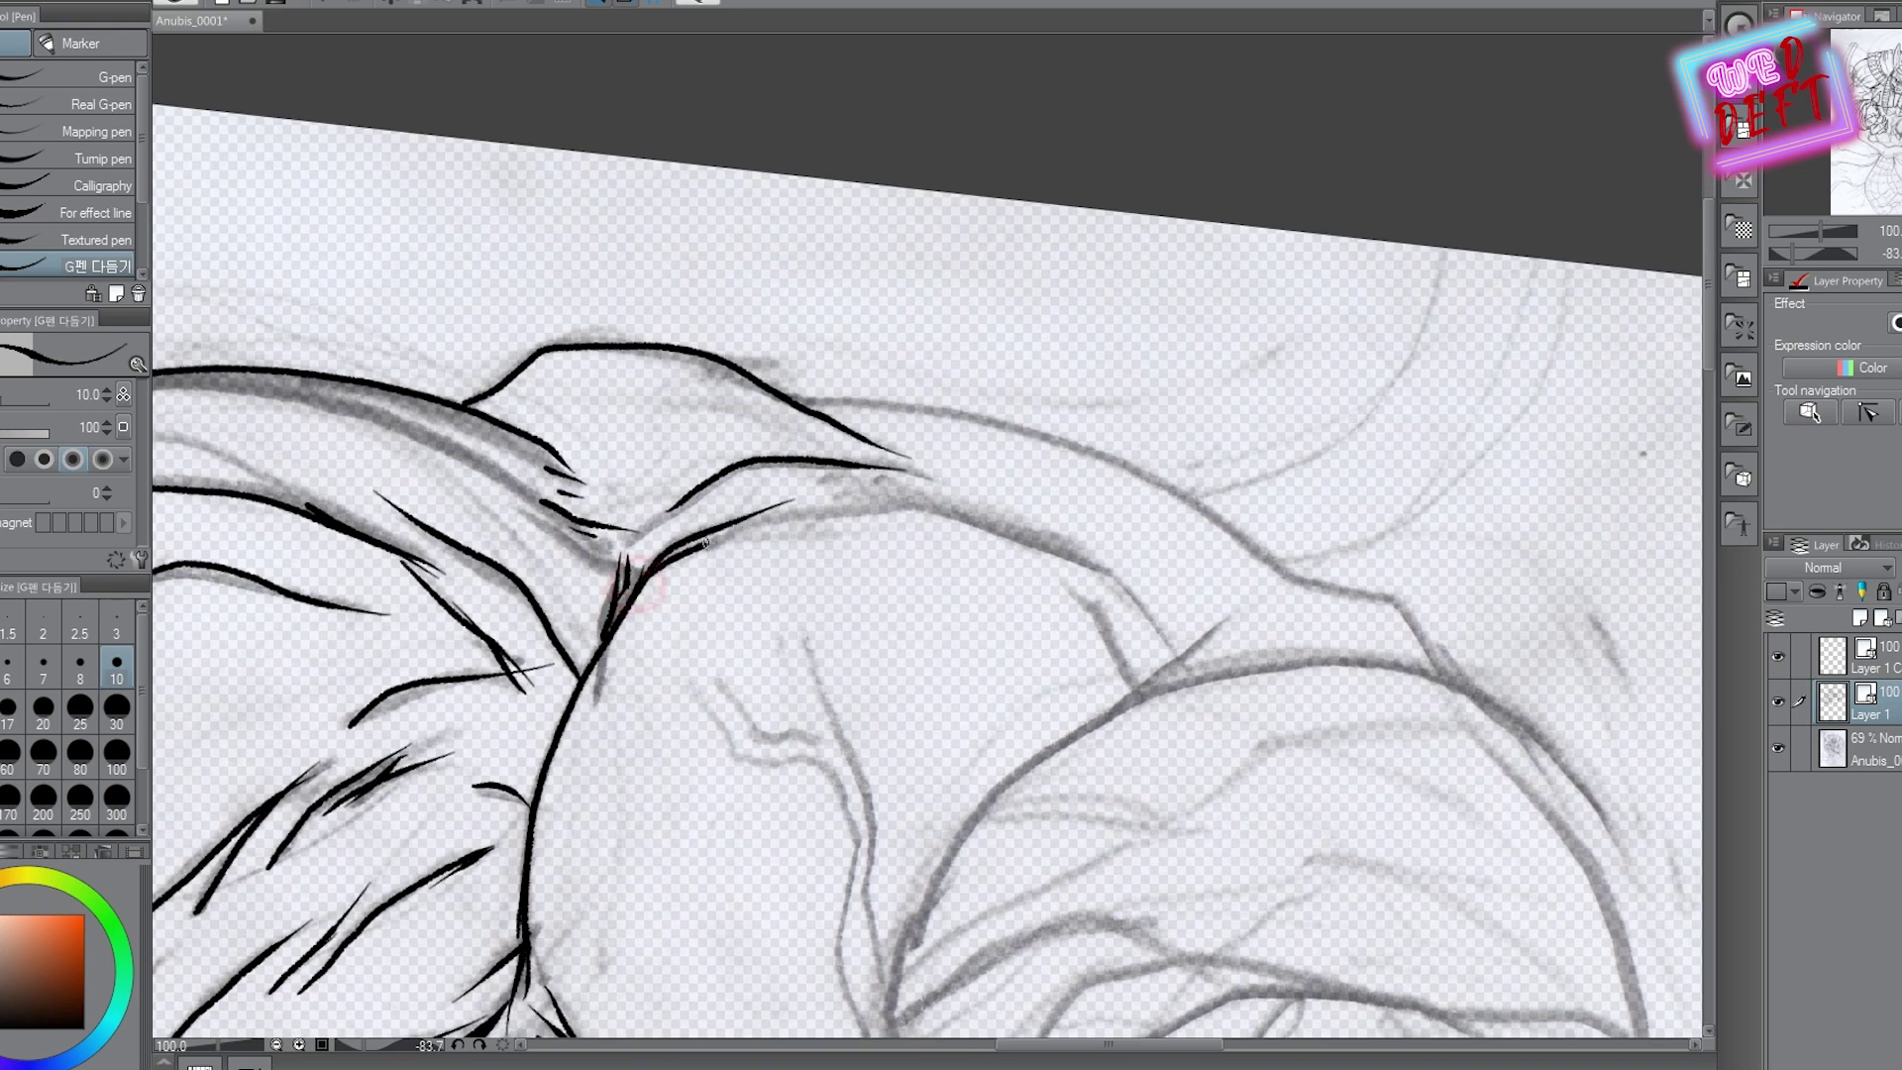
left_click_drag(705, 542, 1032, 540)
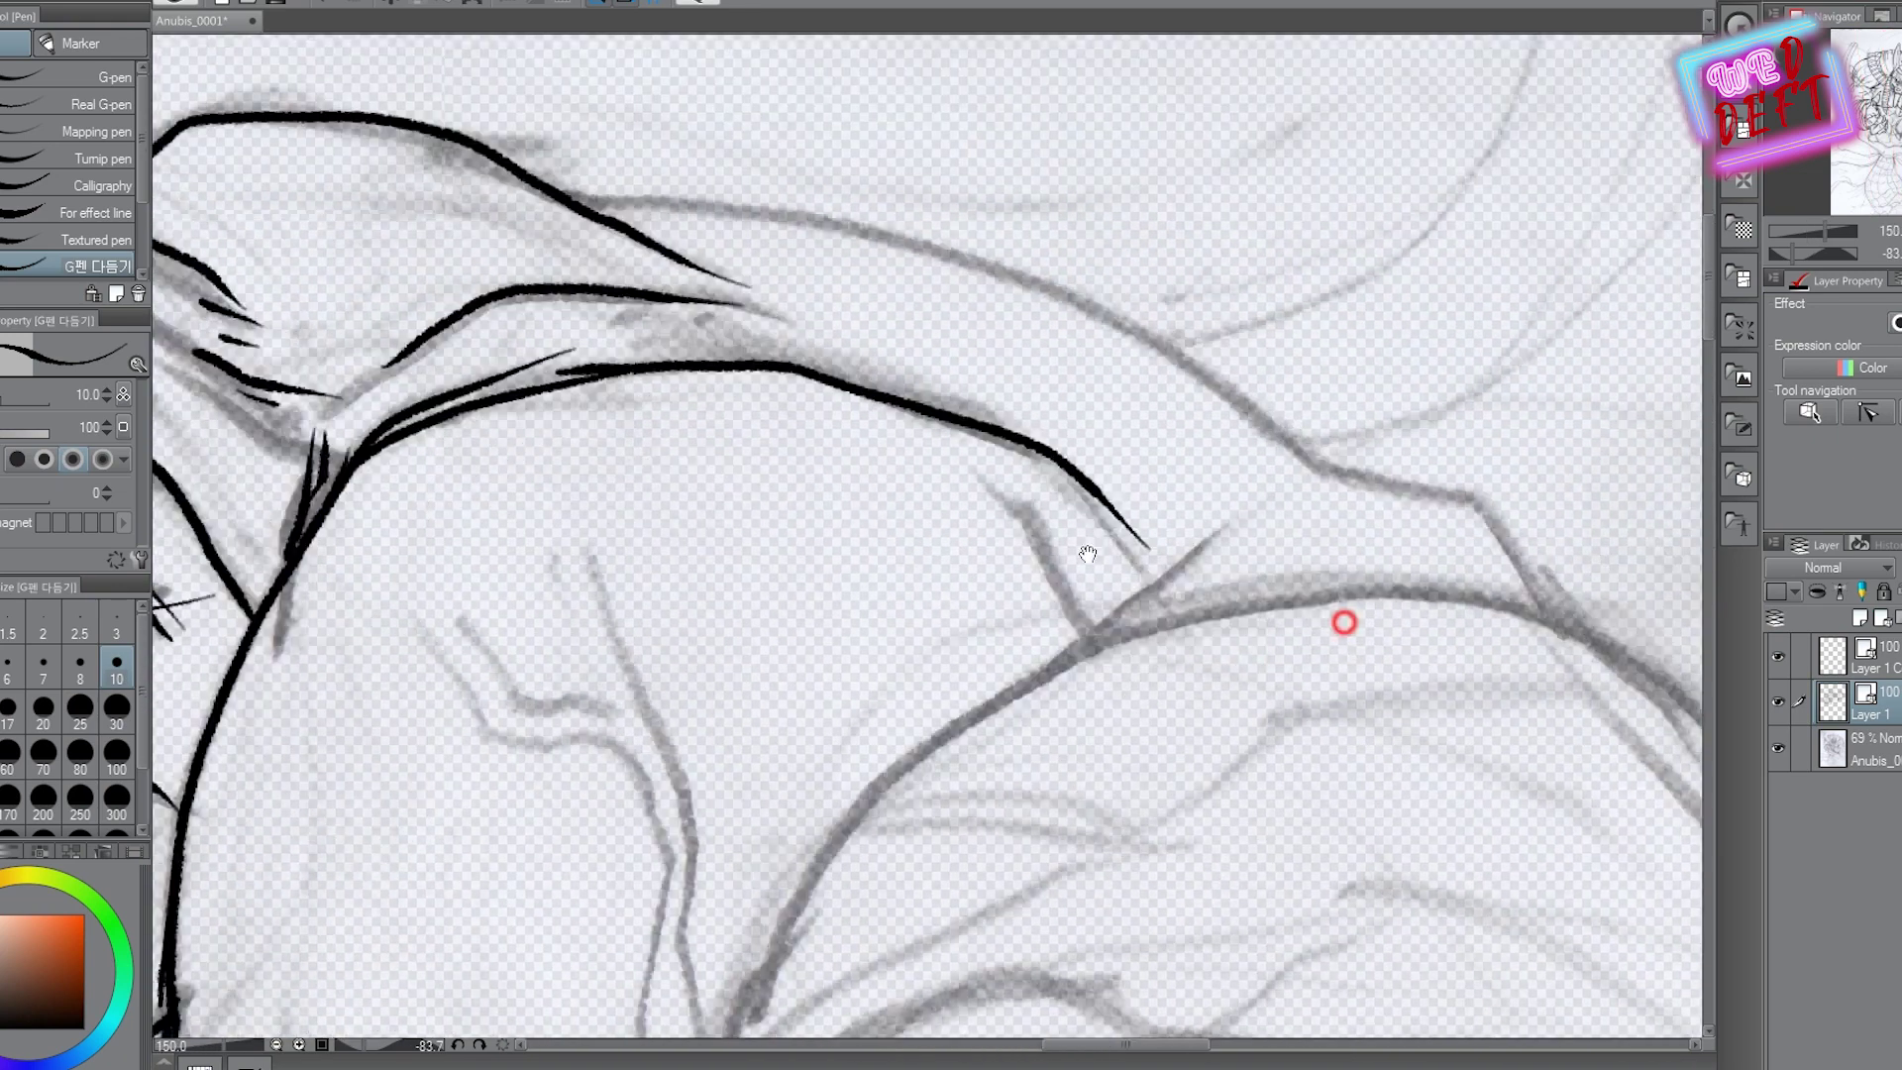
Ink the V-shaped crease with tapered strokes where the figure's left biceps meets the forearm
key("ctrl+plus")
left_click_drag(634, 470, 852, 733)
mouse_move(703, 451)
left_mouse_down()
mouse_move(909, 941)
mouse_move(1283, 634)
left_mouse_up()
key("ctrl+minus")
key("ctrl+minus")
key("ctrl+minus")
key("ctrl+minus")
key("ctrl+minus")
key("ctrl+minus")
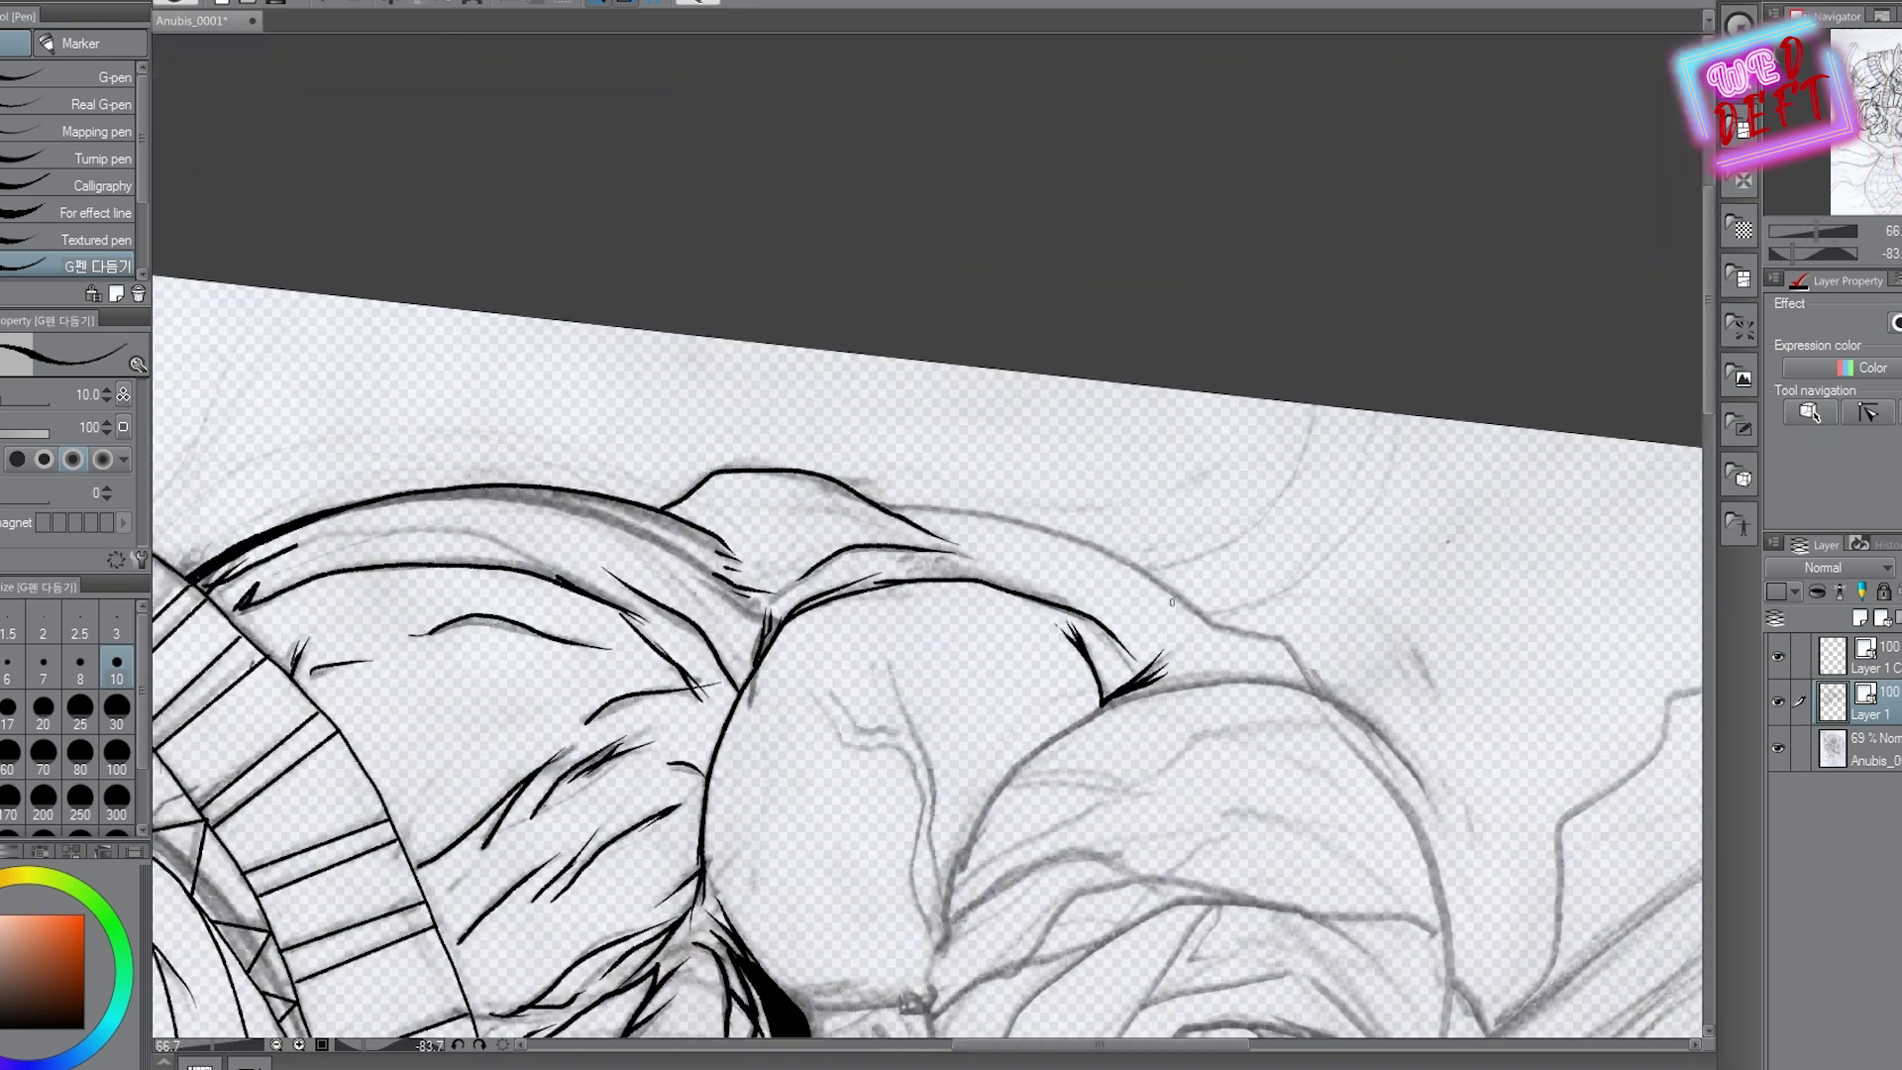
Ink the outer upper-arm contour down to the elbow, thickening the line toward the elbow
key("ctrl+plus")
key("ctrl+plus")
key("ctrl+plus")
key("ctrl+plus")
mouse_move(362, 263)
left_mouse_down()
mouse_move(590, 283)
mouse_move(937, 365)
mouse_move(1328, 561)
mouse_move(1139, 459)
left_mouse_up()
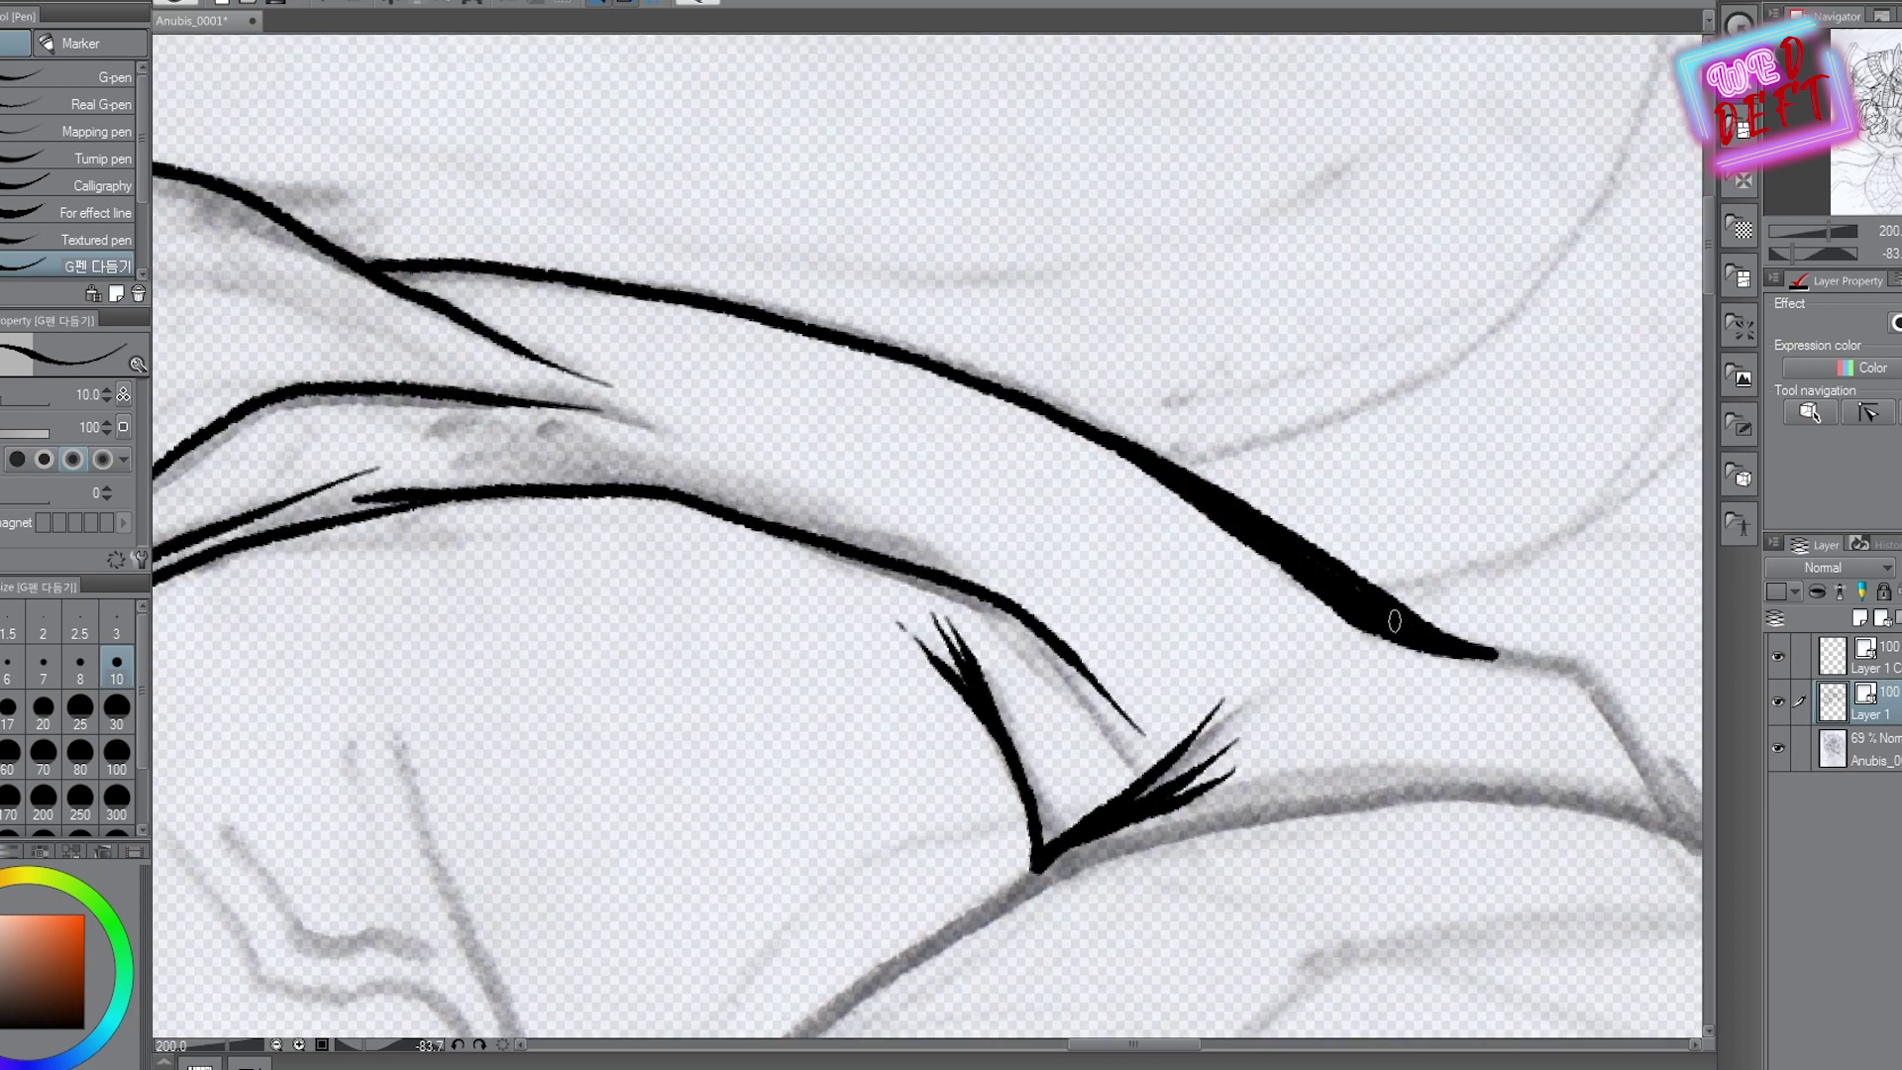
key("ctrl+plus")
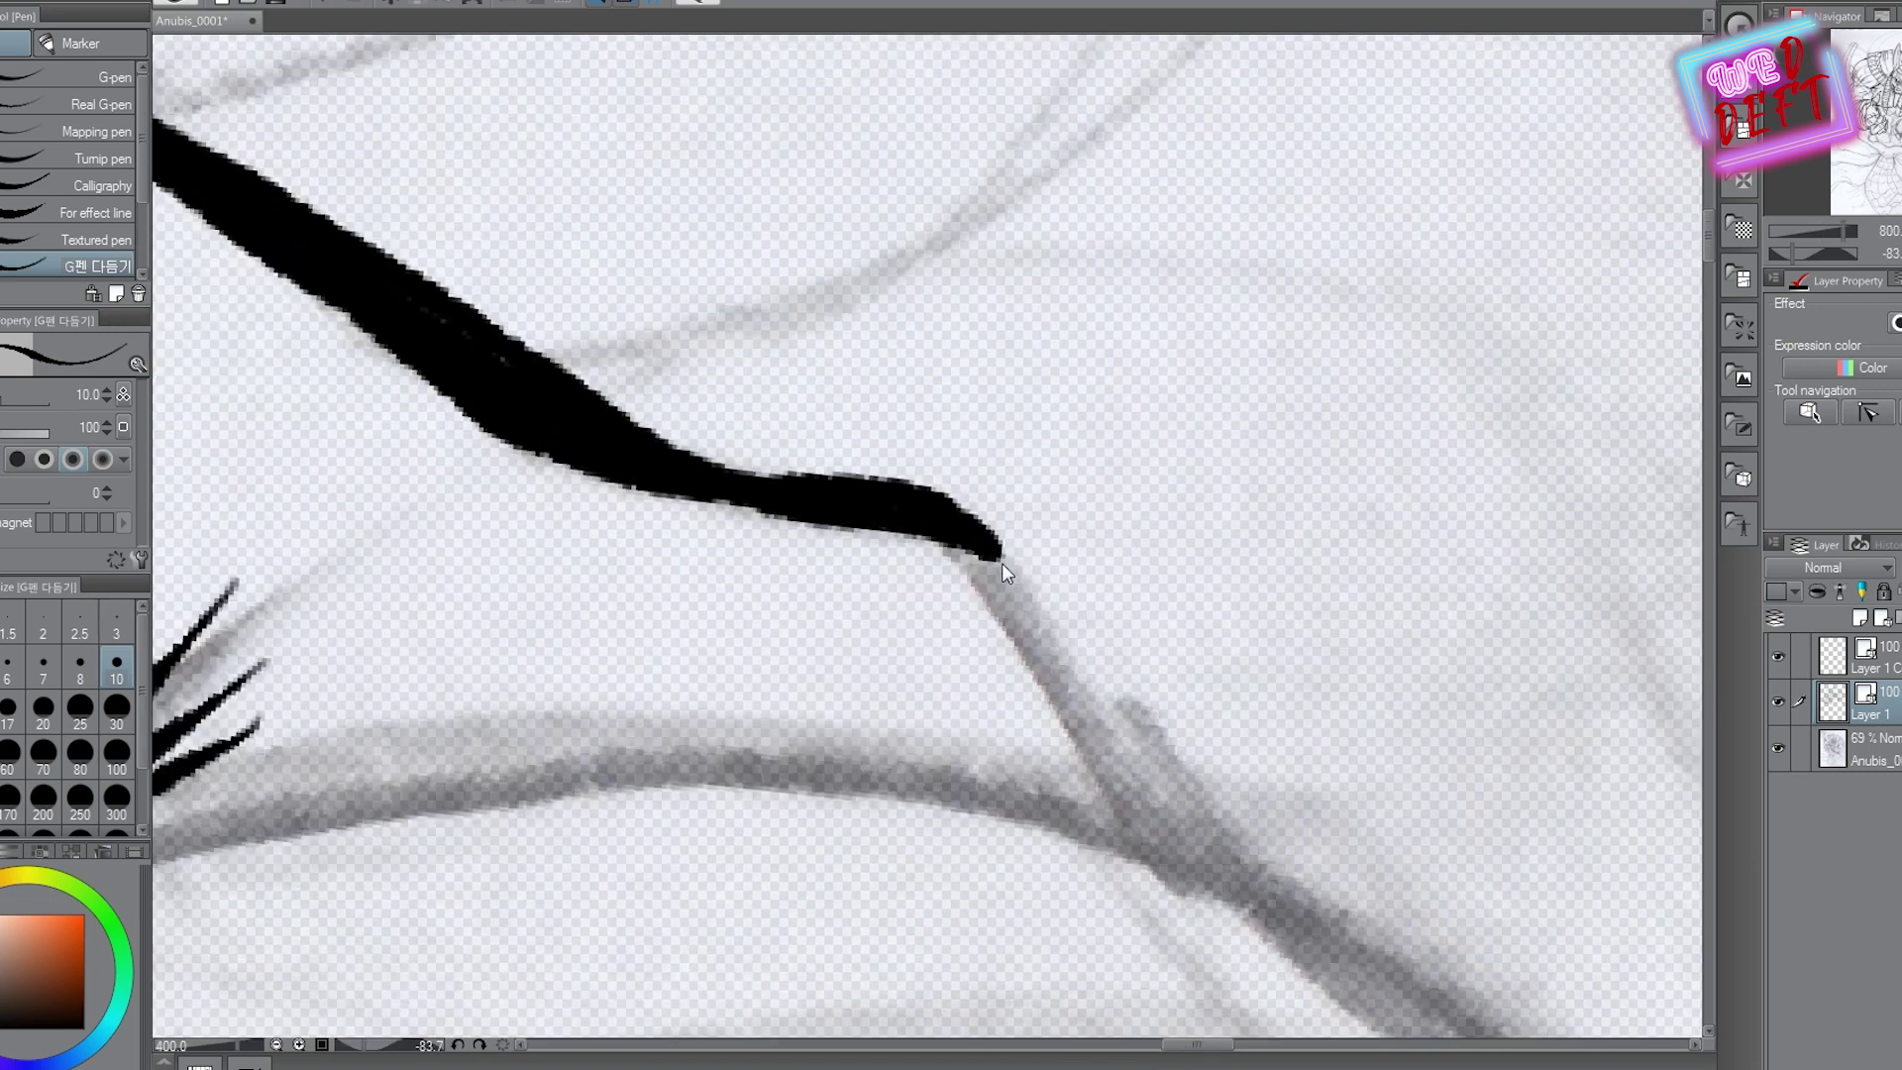
key("ctrl+minus")
mouse_move(752, 317)
left_mouse_down()
mouse_move(942, 544)
mouse_move(849, 489)
left_mouse_up()
Ink the forearm's inner contour from the elbow crease, continuing as a jagged line toward the fist
key("ctrl+minus")
key("ctrl+minus")
key("ctrl+minus")
key("ctrl+minus")
key("ctrl+minus")
key("ctrl+plus")
key("ctrl+plus")
key("ctrl+plus")
key("ctrl+plus")
mouse_move(1074, 230)
left_mouse_down()
mouse_move(855, 384)
mouse_move(743, 556)
left_mouse_up()
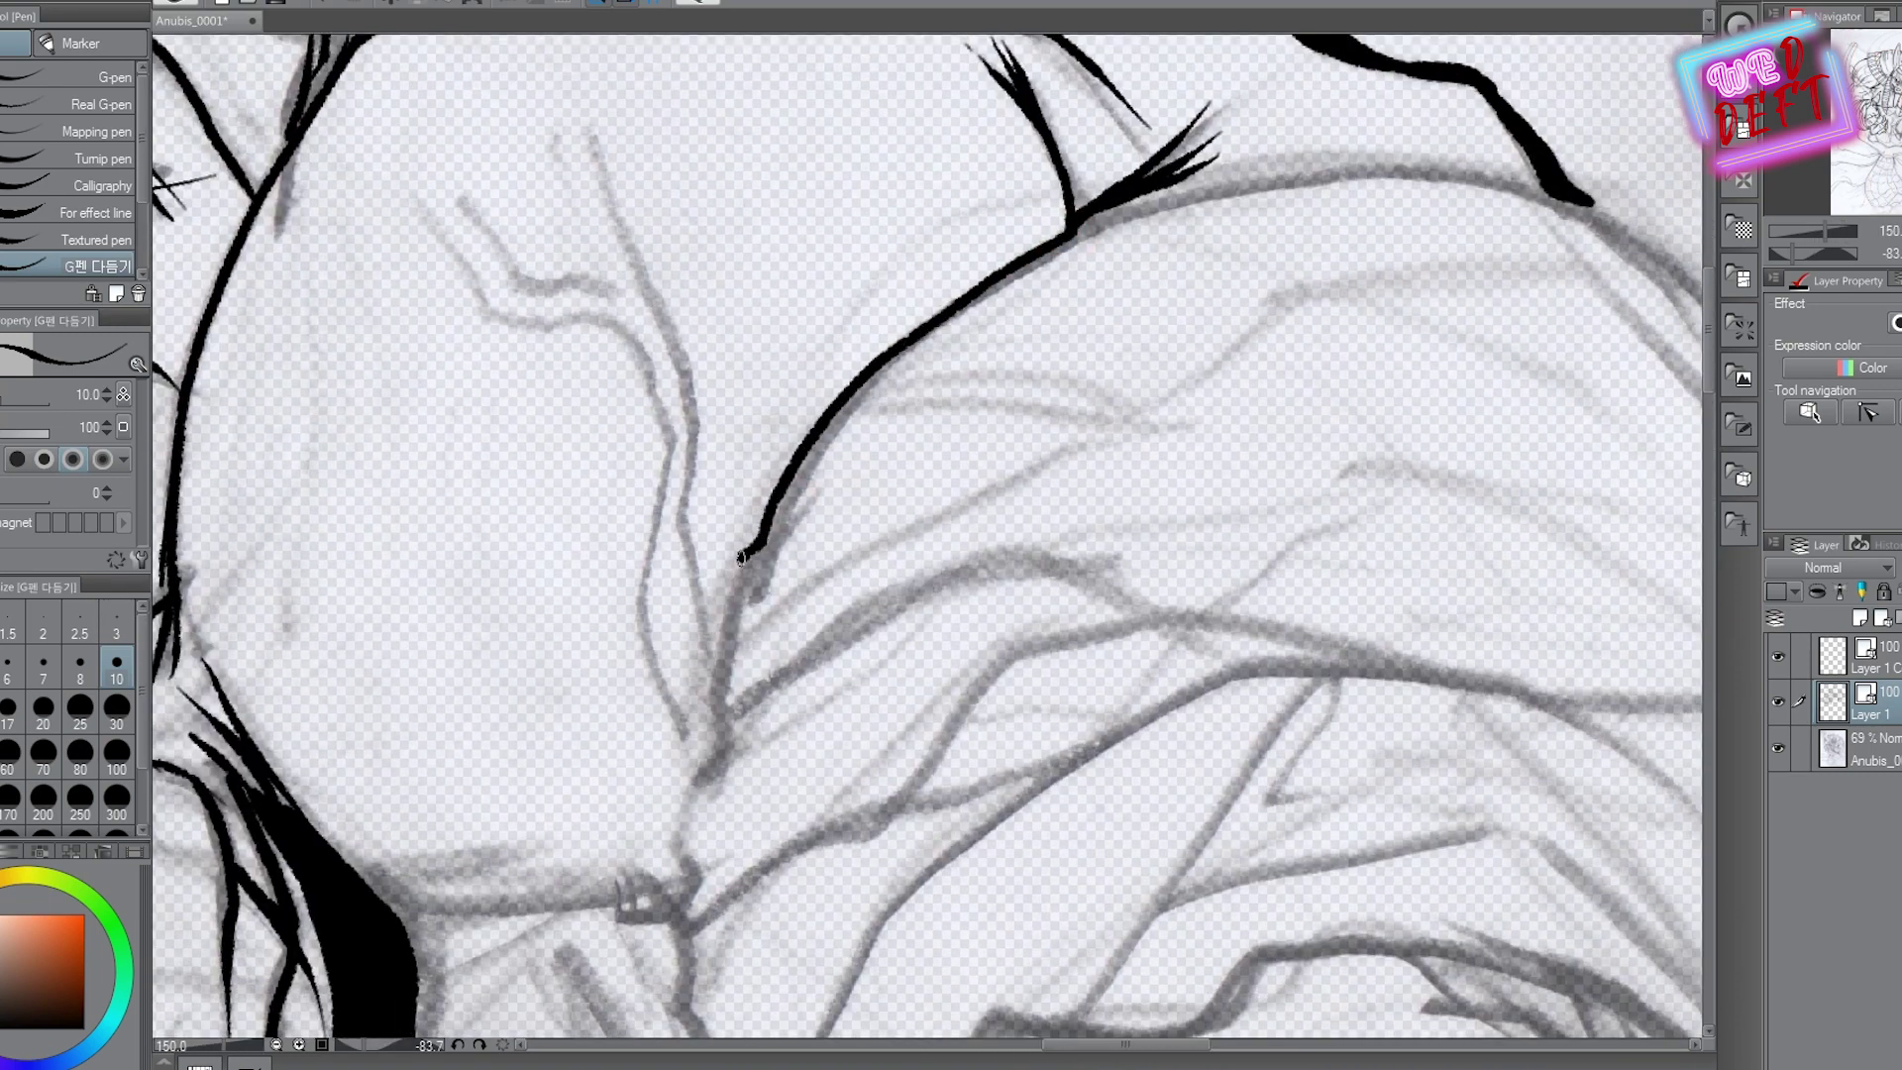
scroll(780, 931, "down", 5)
left_click_drag(730, 342, 726, 421)
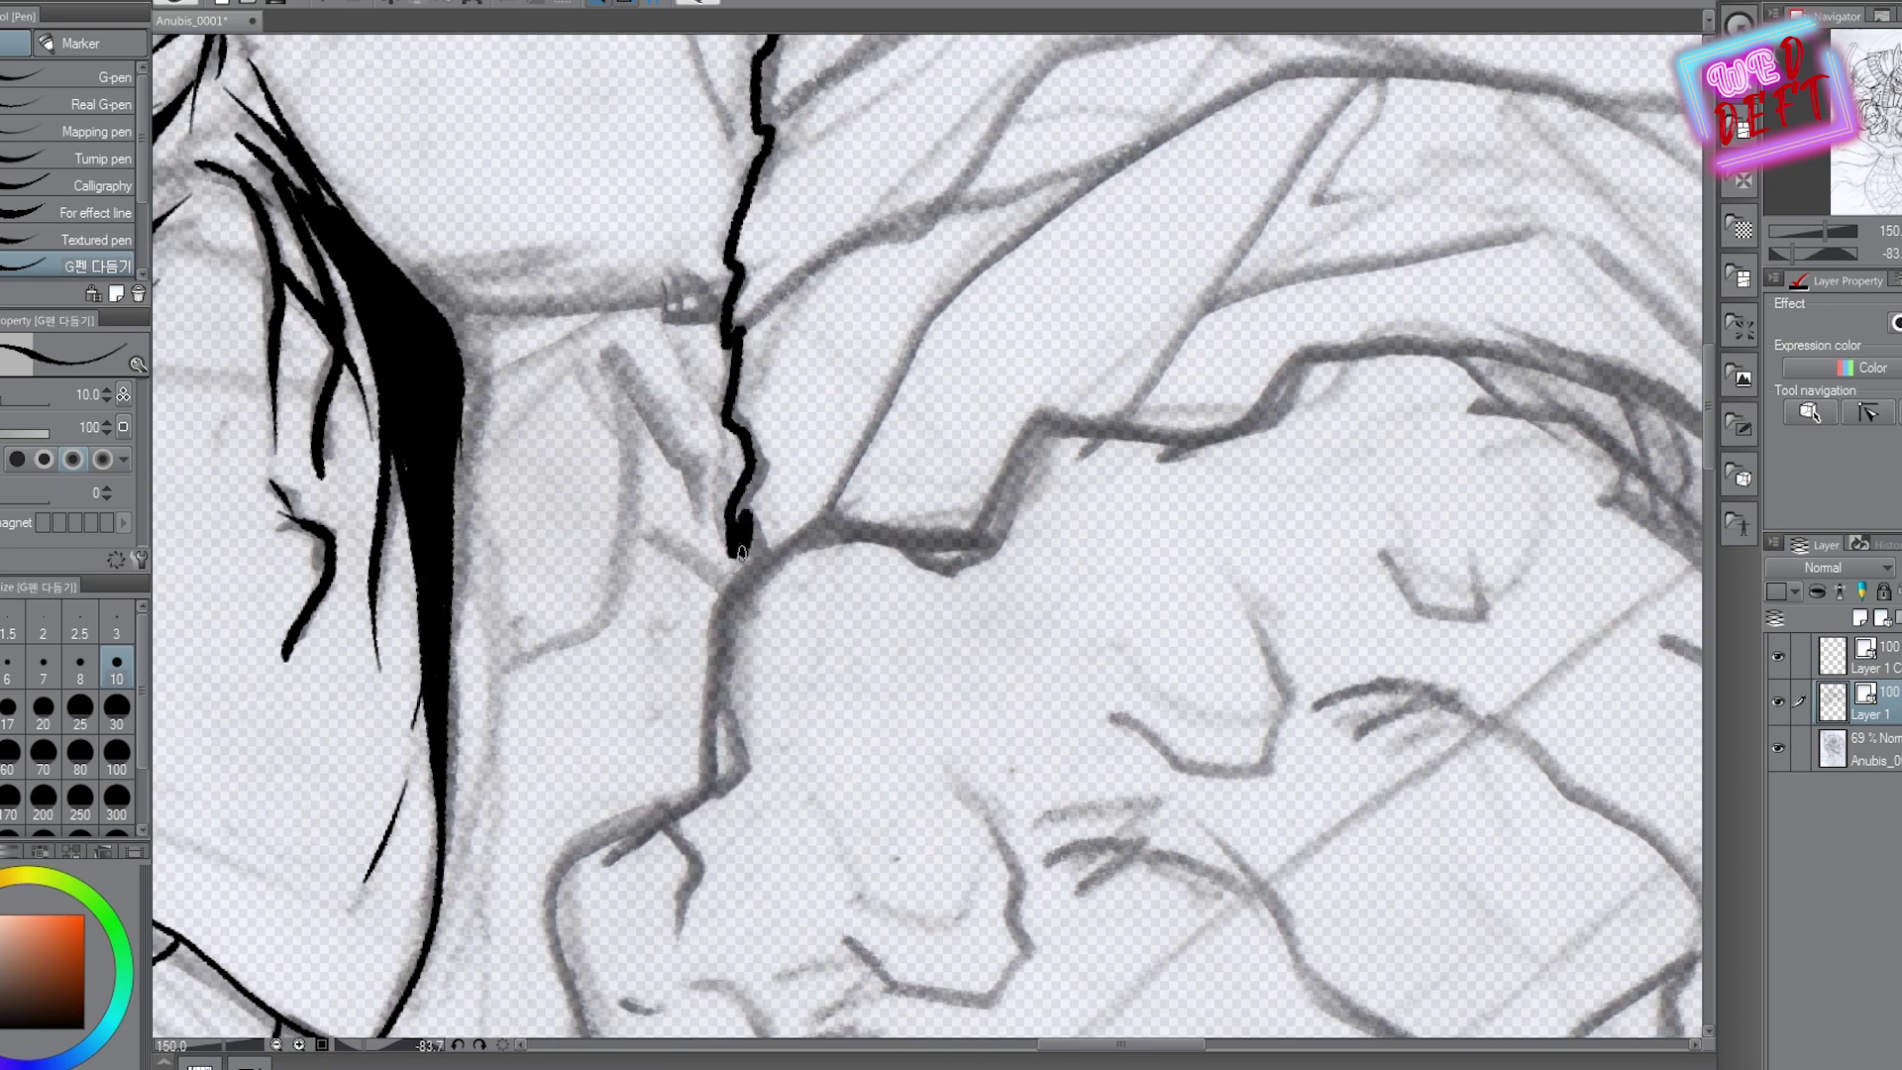
Ink the rounded outer contour of the figure's left forearm and thicken it where it joins the elbow
key("ctrl+minus")
key("ctrl+plus")
mouse_move(475, 347)
left_mouse_down()
mouse_move(700, 295)
mouse_move(925, 314)
mouse_move(1111, 415)
mouse_move(1219, 577)
mouse_move(1253, 782)
left_mouse_up()
key("ctrl+plus")
key("ctrl+plus")
left_click_drag(1223, 510, 912, 288)
key("ctrl+minus")
key("ctrl+minus")
key("ctrl+minus")
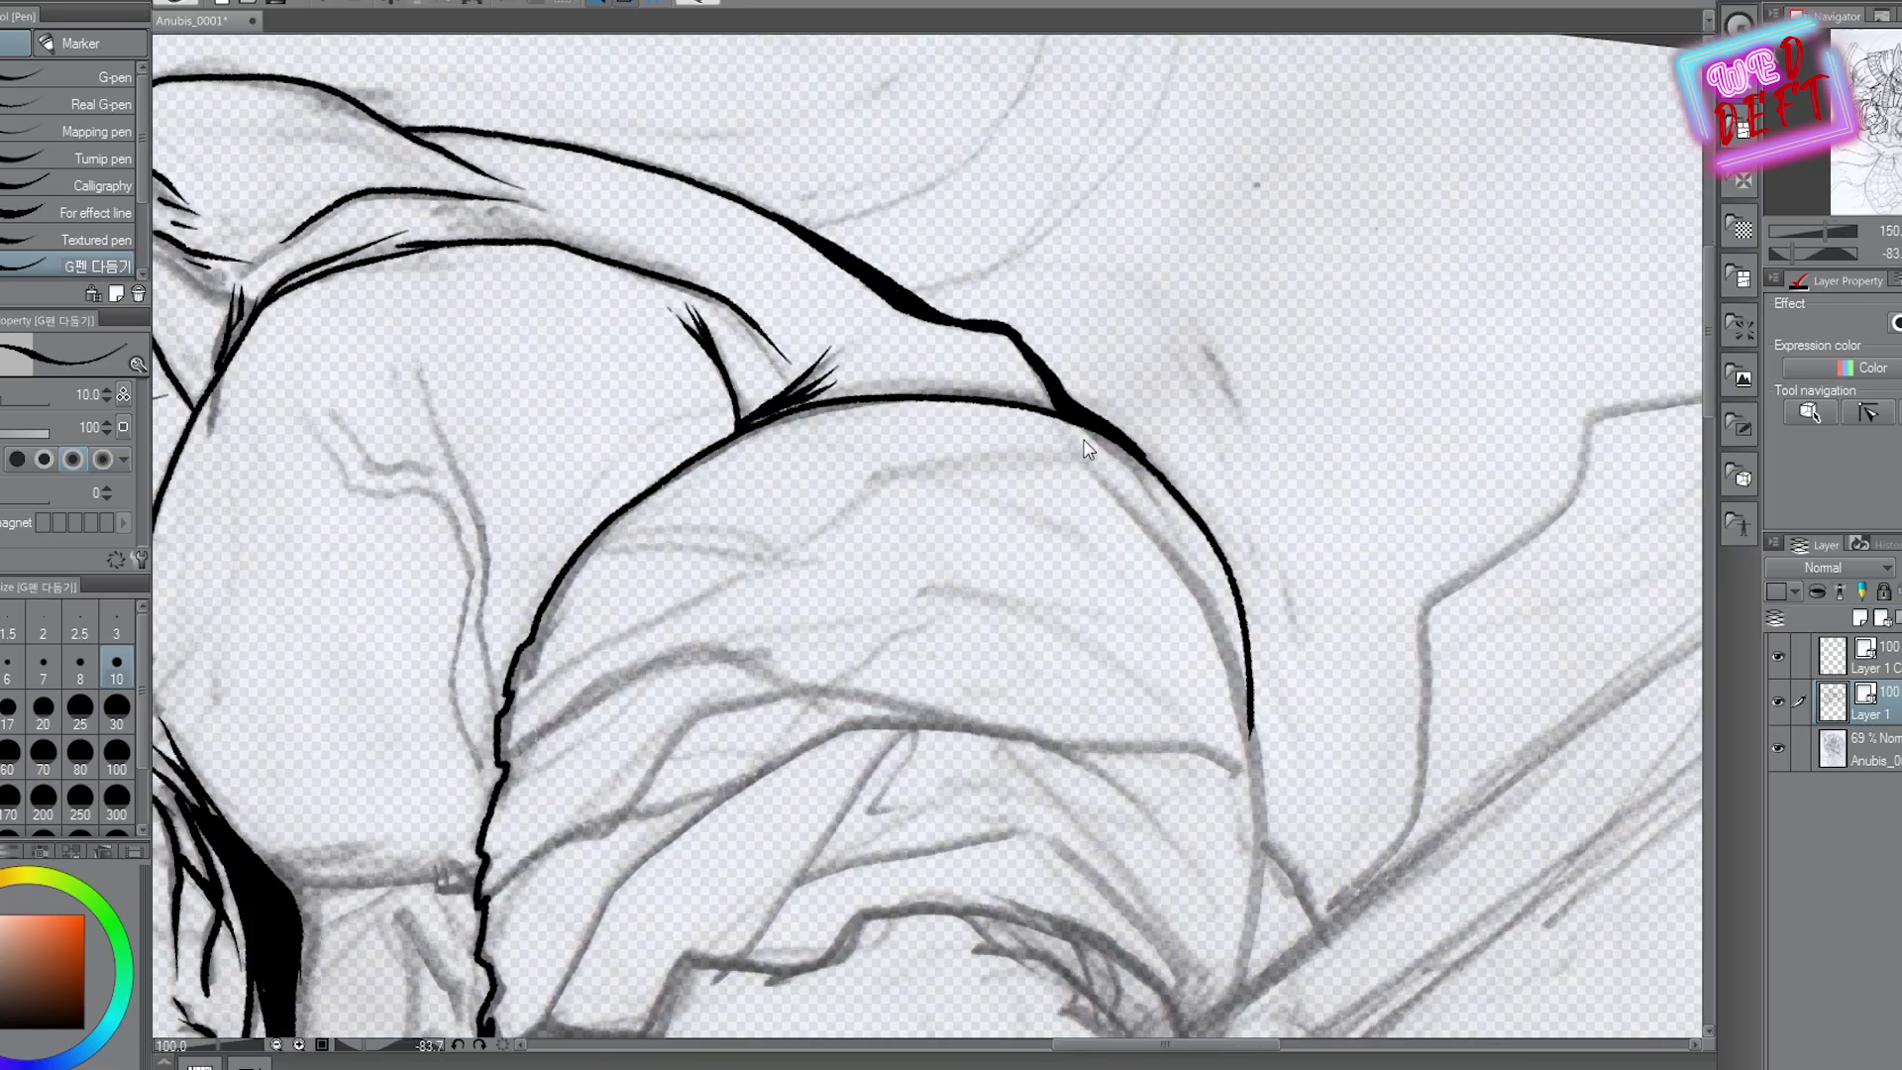
key("ctrl+minus")
key("ctrl+minus")
key("ctrl+minus")
Switch to the YouTube music video in the browser, skip ahead in it and return to the drawing
key("alt+Tab")
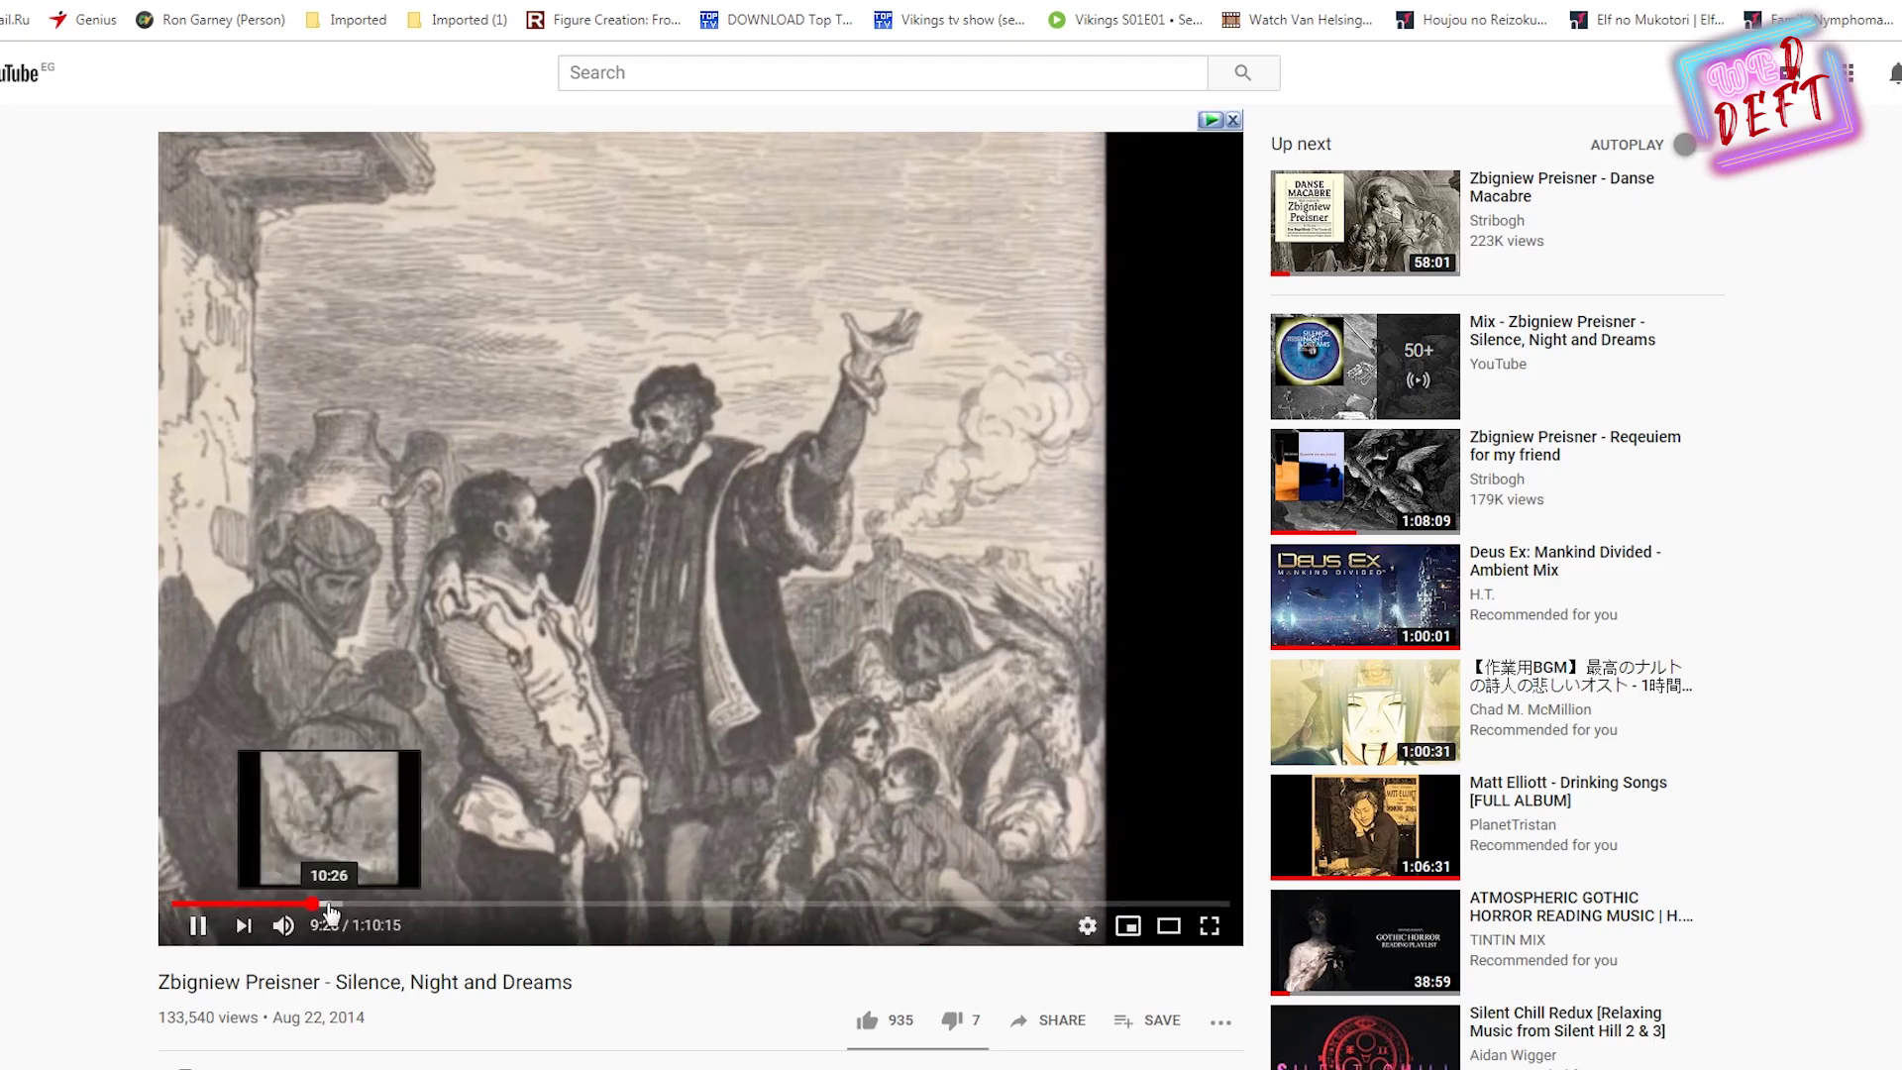
left_click(327, 903)
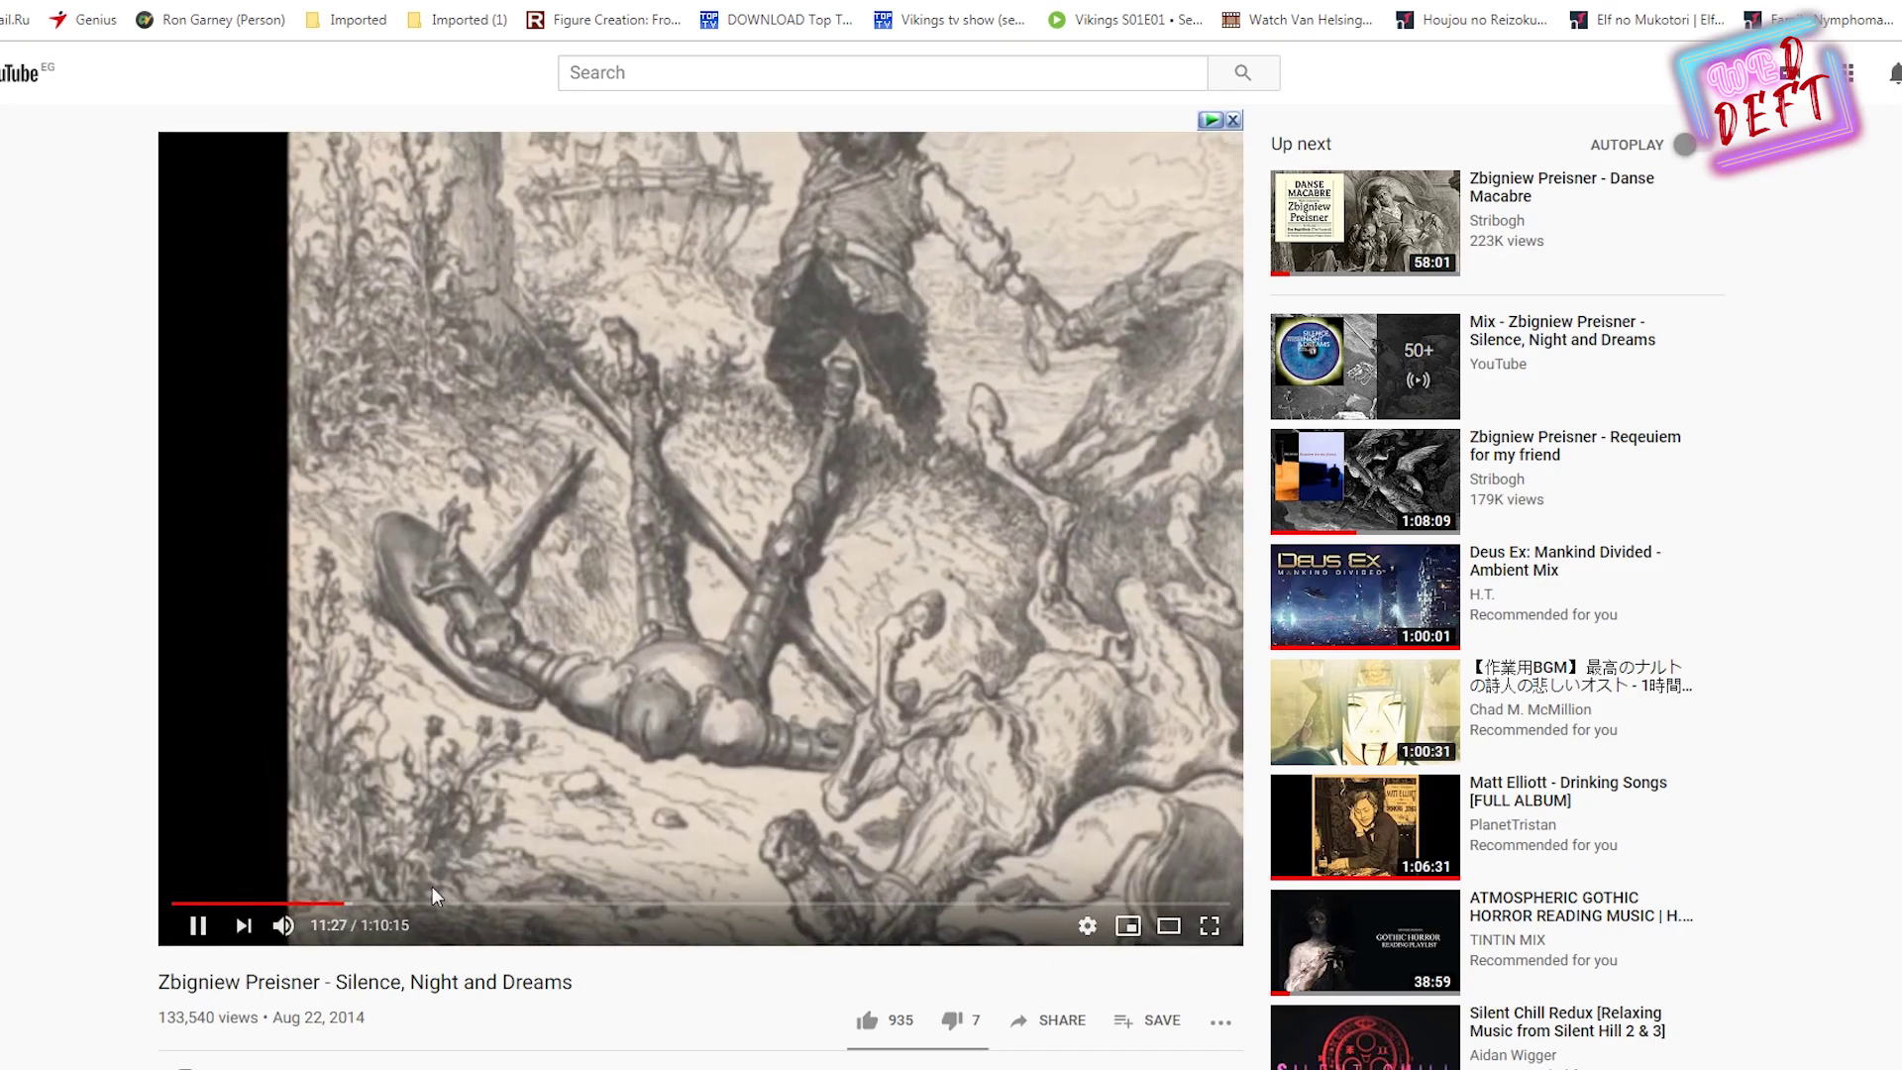
left_click(432, 885)
key("alt+Tab")
Ink the biceps' lower edge running from the black armpit shadow toward the forearm
key("ctrl+plus")
key("ctrl+plus")
key("ctrl+plus")
key("ctrl+plus")
left_click_drag(700, 583, 840, 592)
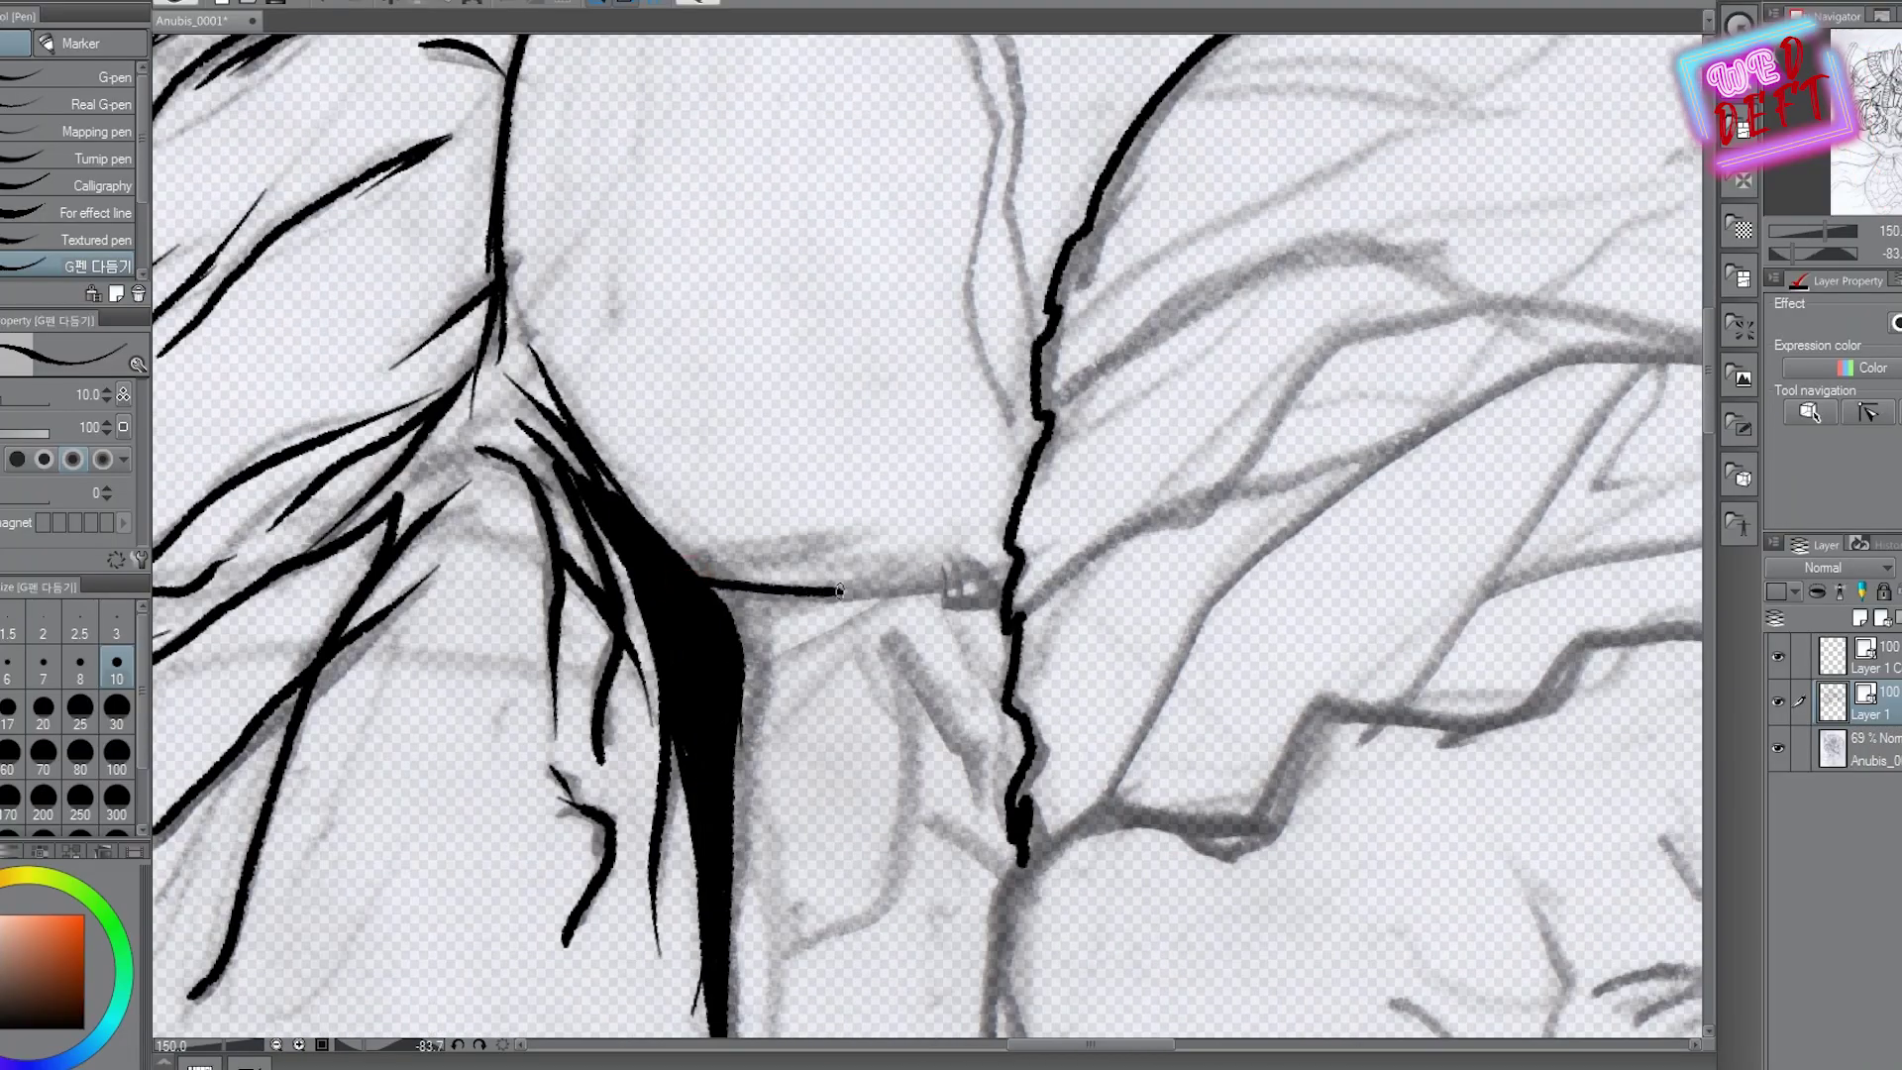
Ink the branching vein on the figure's left biceps and add short hatch marks along its edges
key("ctrl+0")
key("ctrl+plus")
key("ctrl+plus")
key("ctrl+plus")
key("ctrl+plus")
key("ctrl+plus")
left_click_drag(540, 256, 610, 337)
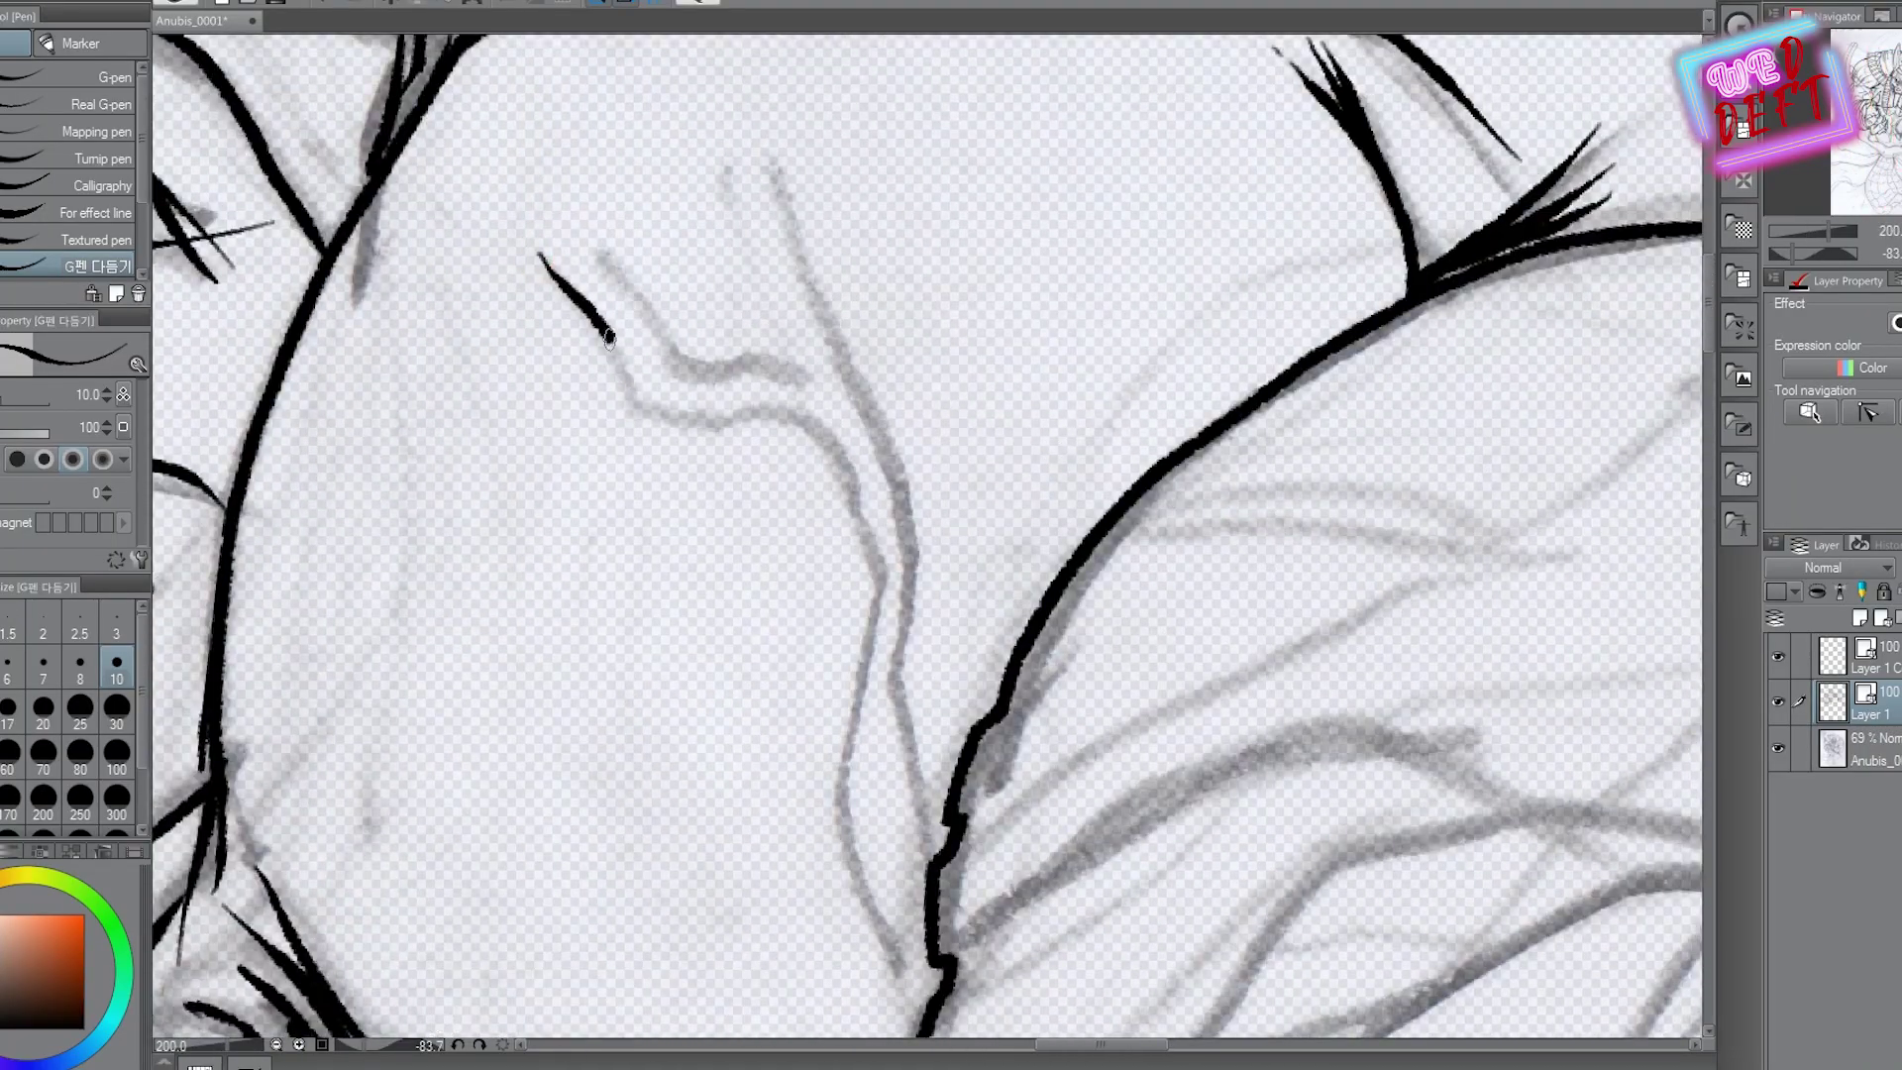
mouse_move(606, 263)
left_mouse_down()
mouse_move(761, 374)
mouse_move(802, 381)
left_mouse_up()
left_click_drag(723, 178, 742, 230)
left_click_drag(798, 356, 753, 272)
mouse_move(764, 163)
left_mouse_down()
mouse_move(835, 386)
mouse_move(902, 515)
mouse_move(878, 762)
left_mouse_up()
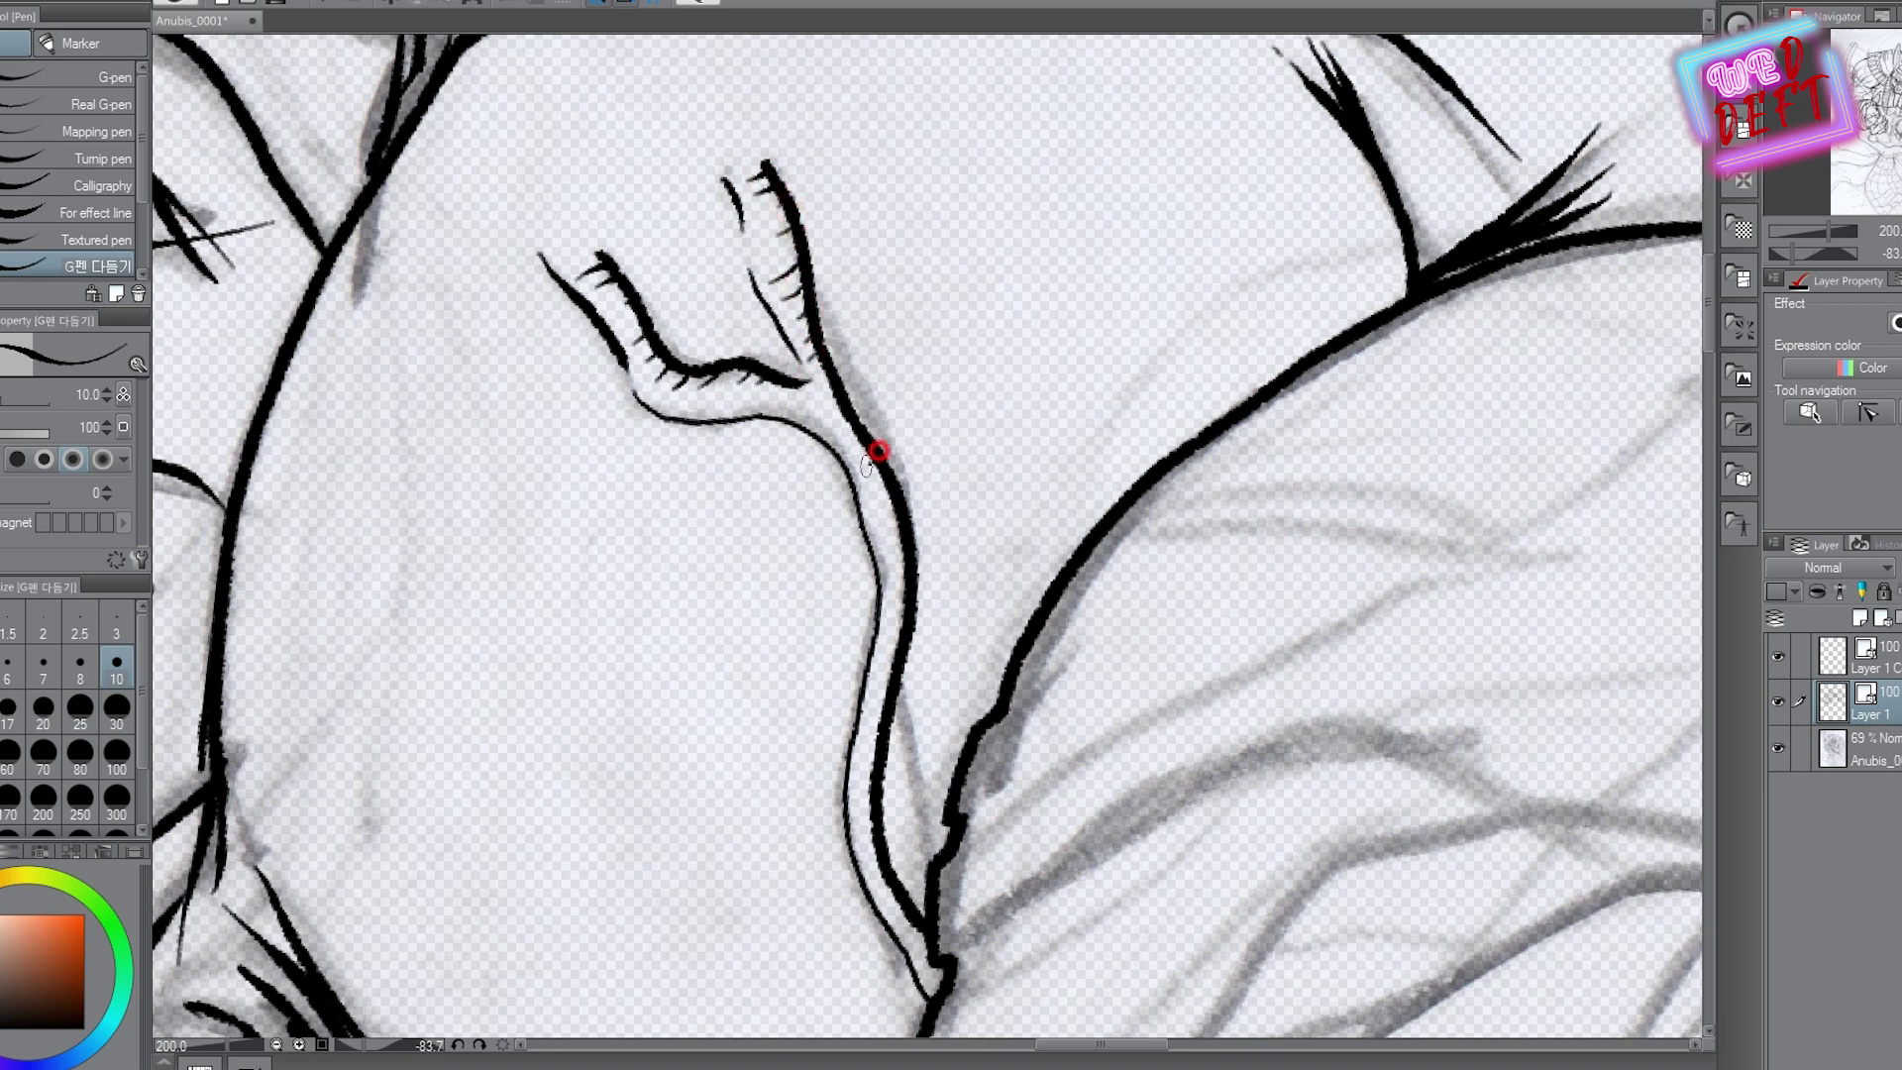
mouse_move(921, 924)
left_mouse_down()
mouse_move(905, 682)
mouse_move(752, 569)
left_mouse_up()
Ink the rib muscle curve and pointed creases between the black pectoral shadow and the forearm
mouse_move(550, 554)
left_mouse_down()
mouse_move(773, 579)
mouse_move(961, 676)
mouse_move(1011, 646)
left_mouse_up()
left_click_drag(996, 684, 852, 758)
left_click_drag(837, 730, 814, 750)
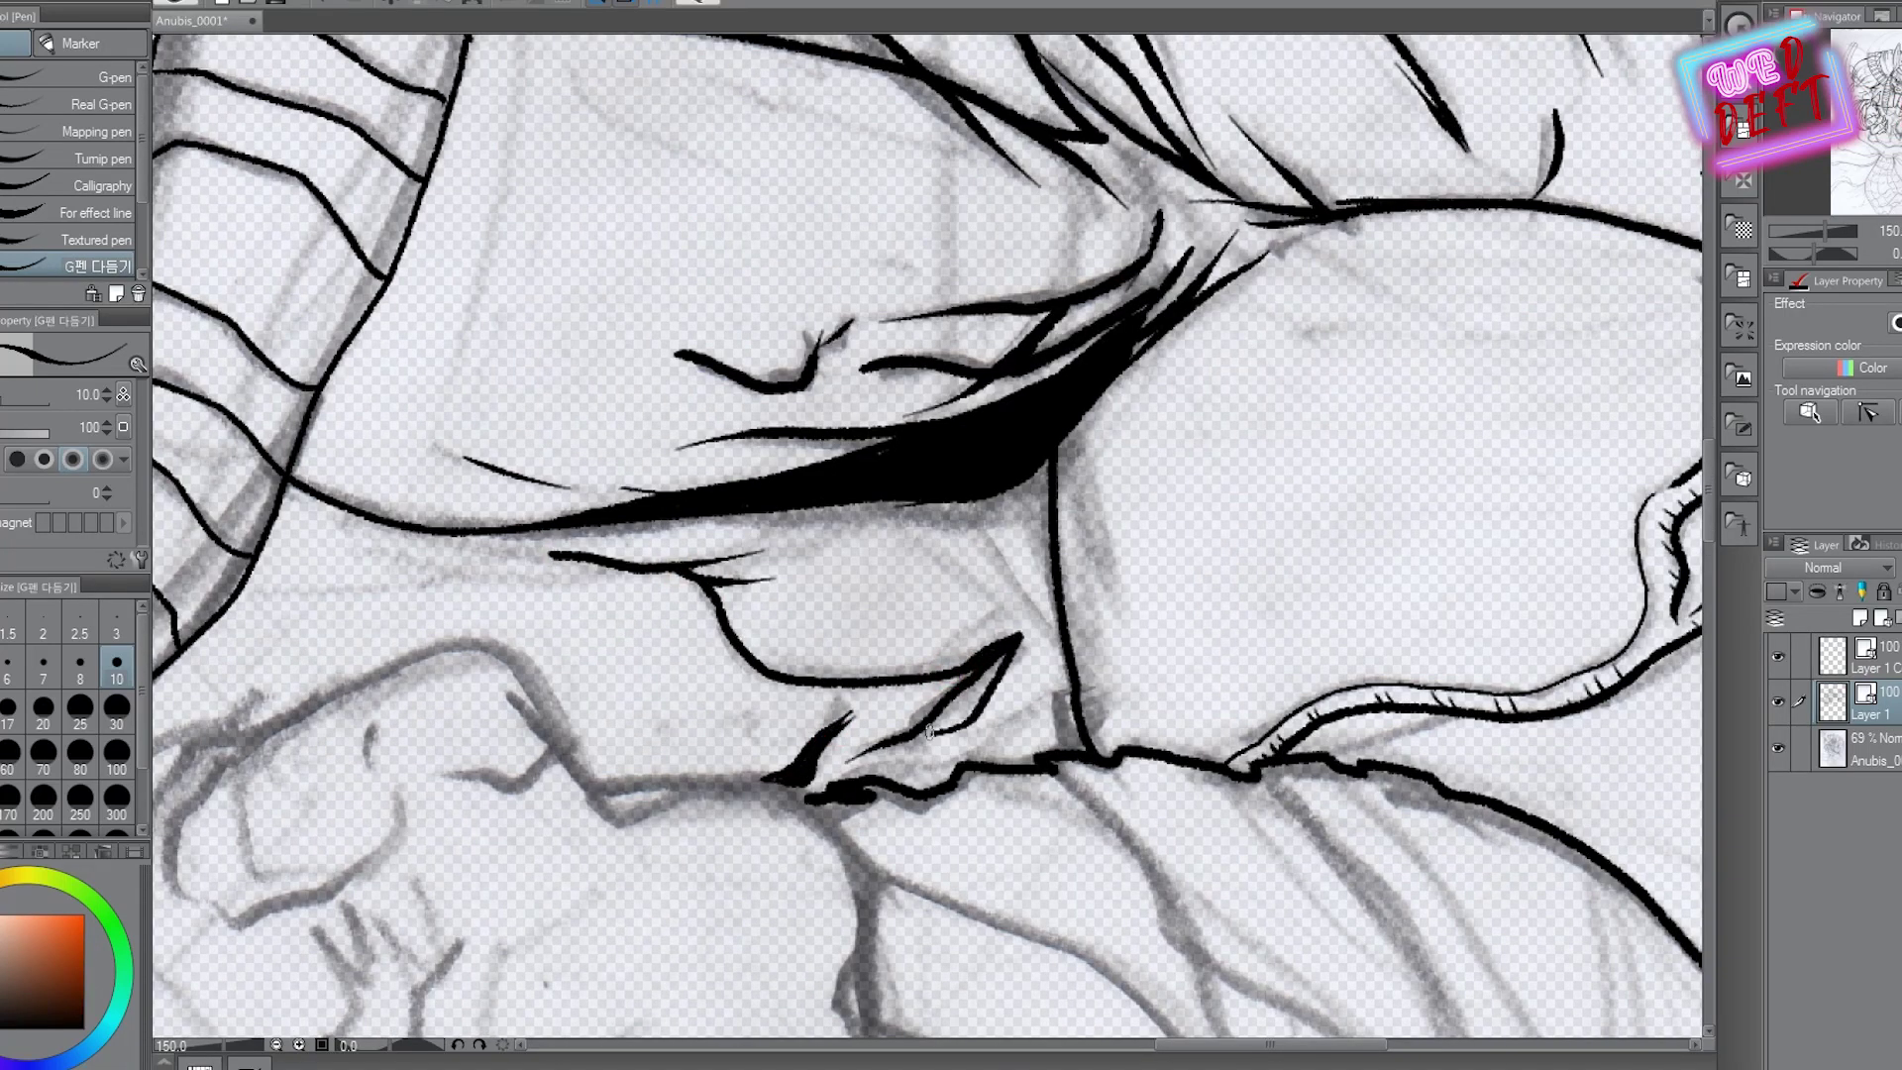
Ink bold tapered sternum creases on the chest between the tips of the striped headdress strands
key("ctrl+0")
scroll(561, 591, "up", 5)
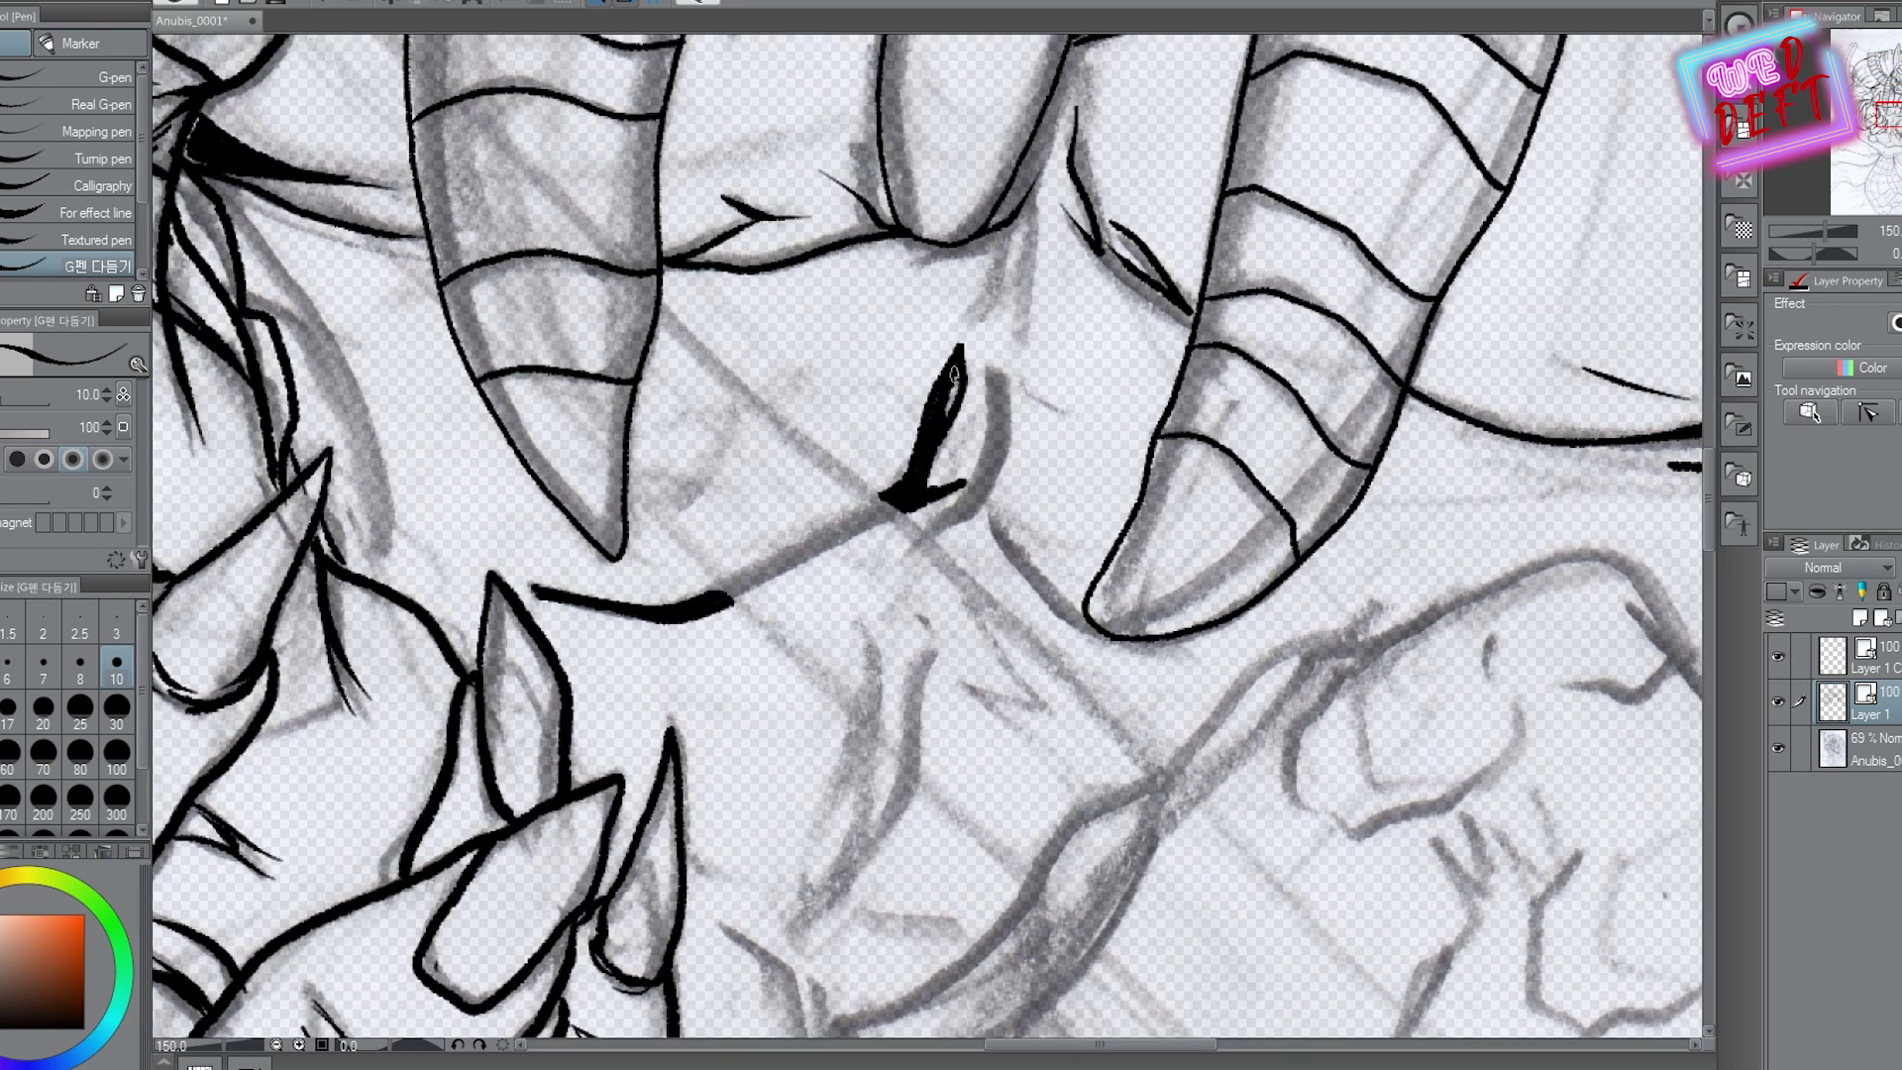
left_click_drag(953, 373, 946, 416)
scroll(1018, 239, "down", 3)
scroll(1020, 220, "up", 3)
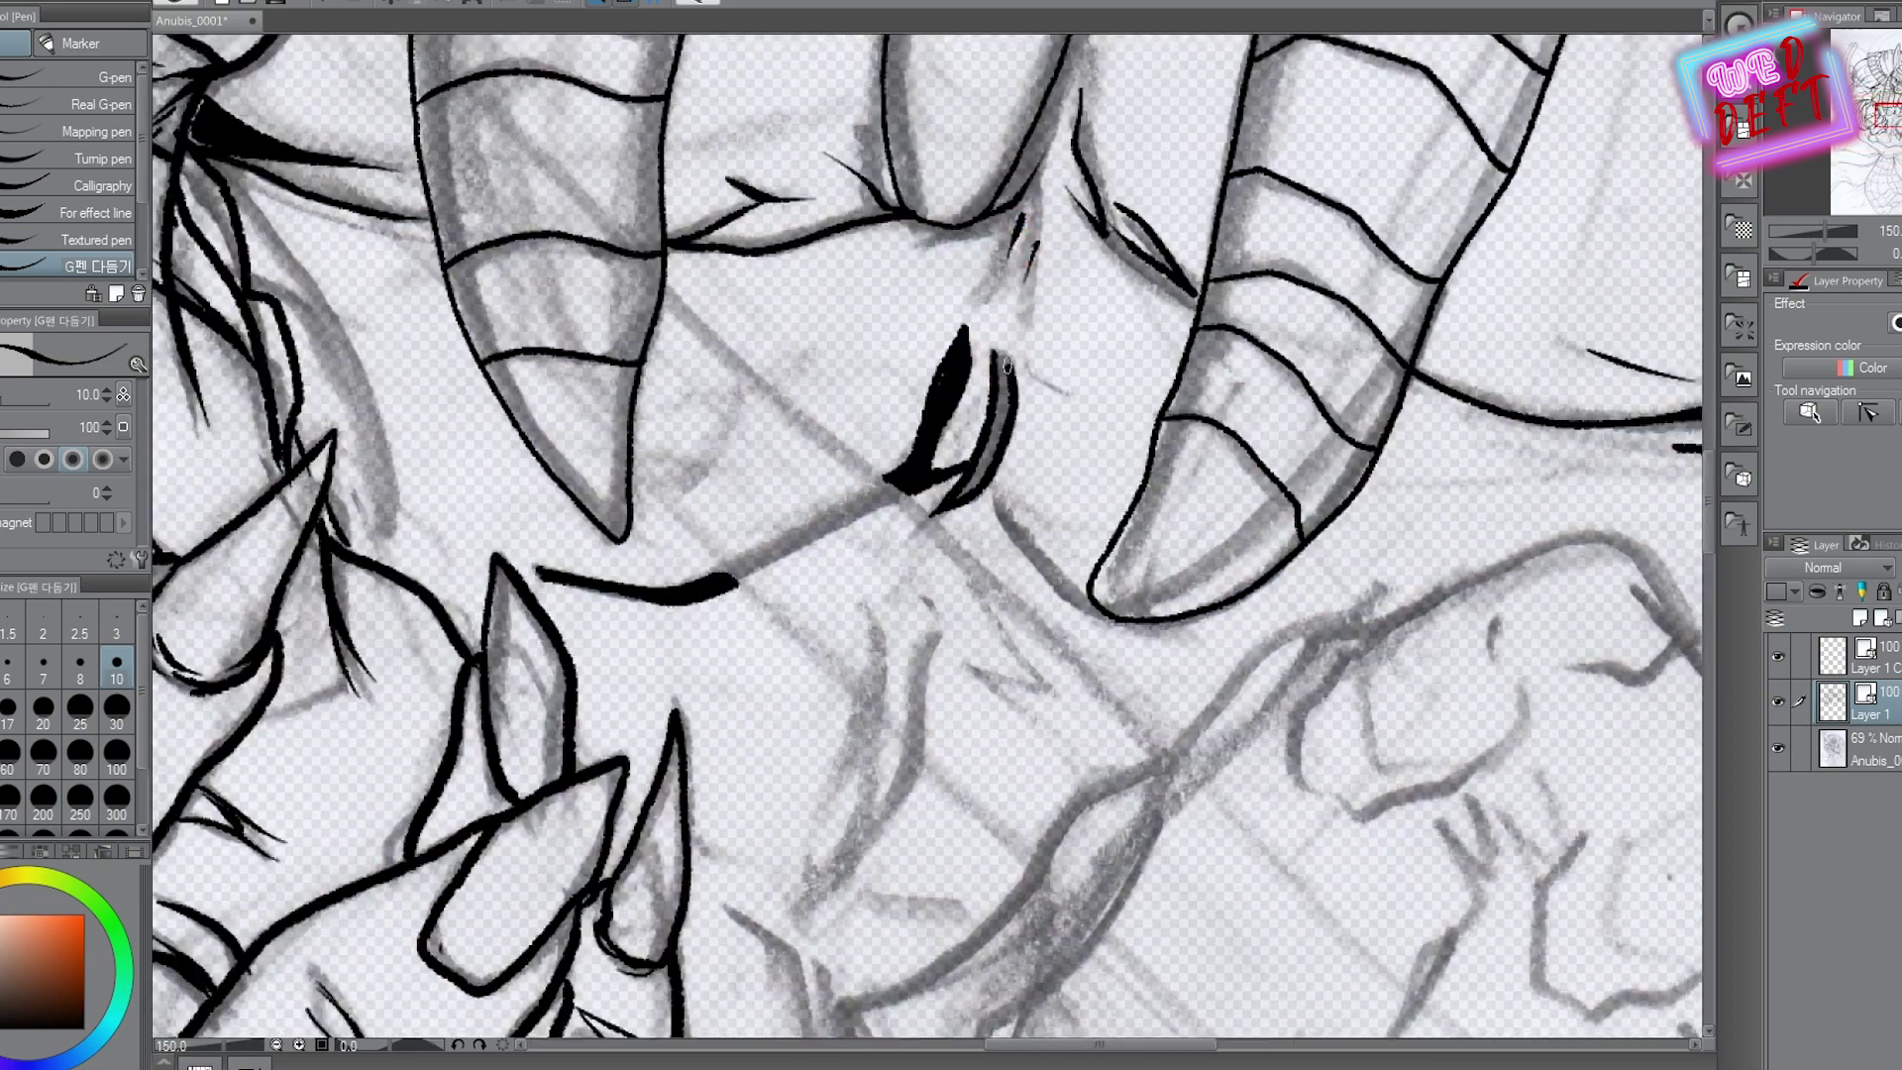
Ink the upper contour of the figure's left fist and the outline of its first knuckle
scroll(1008, 400, "down", 3)
scroll(1000, 472, "down", 3)
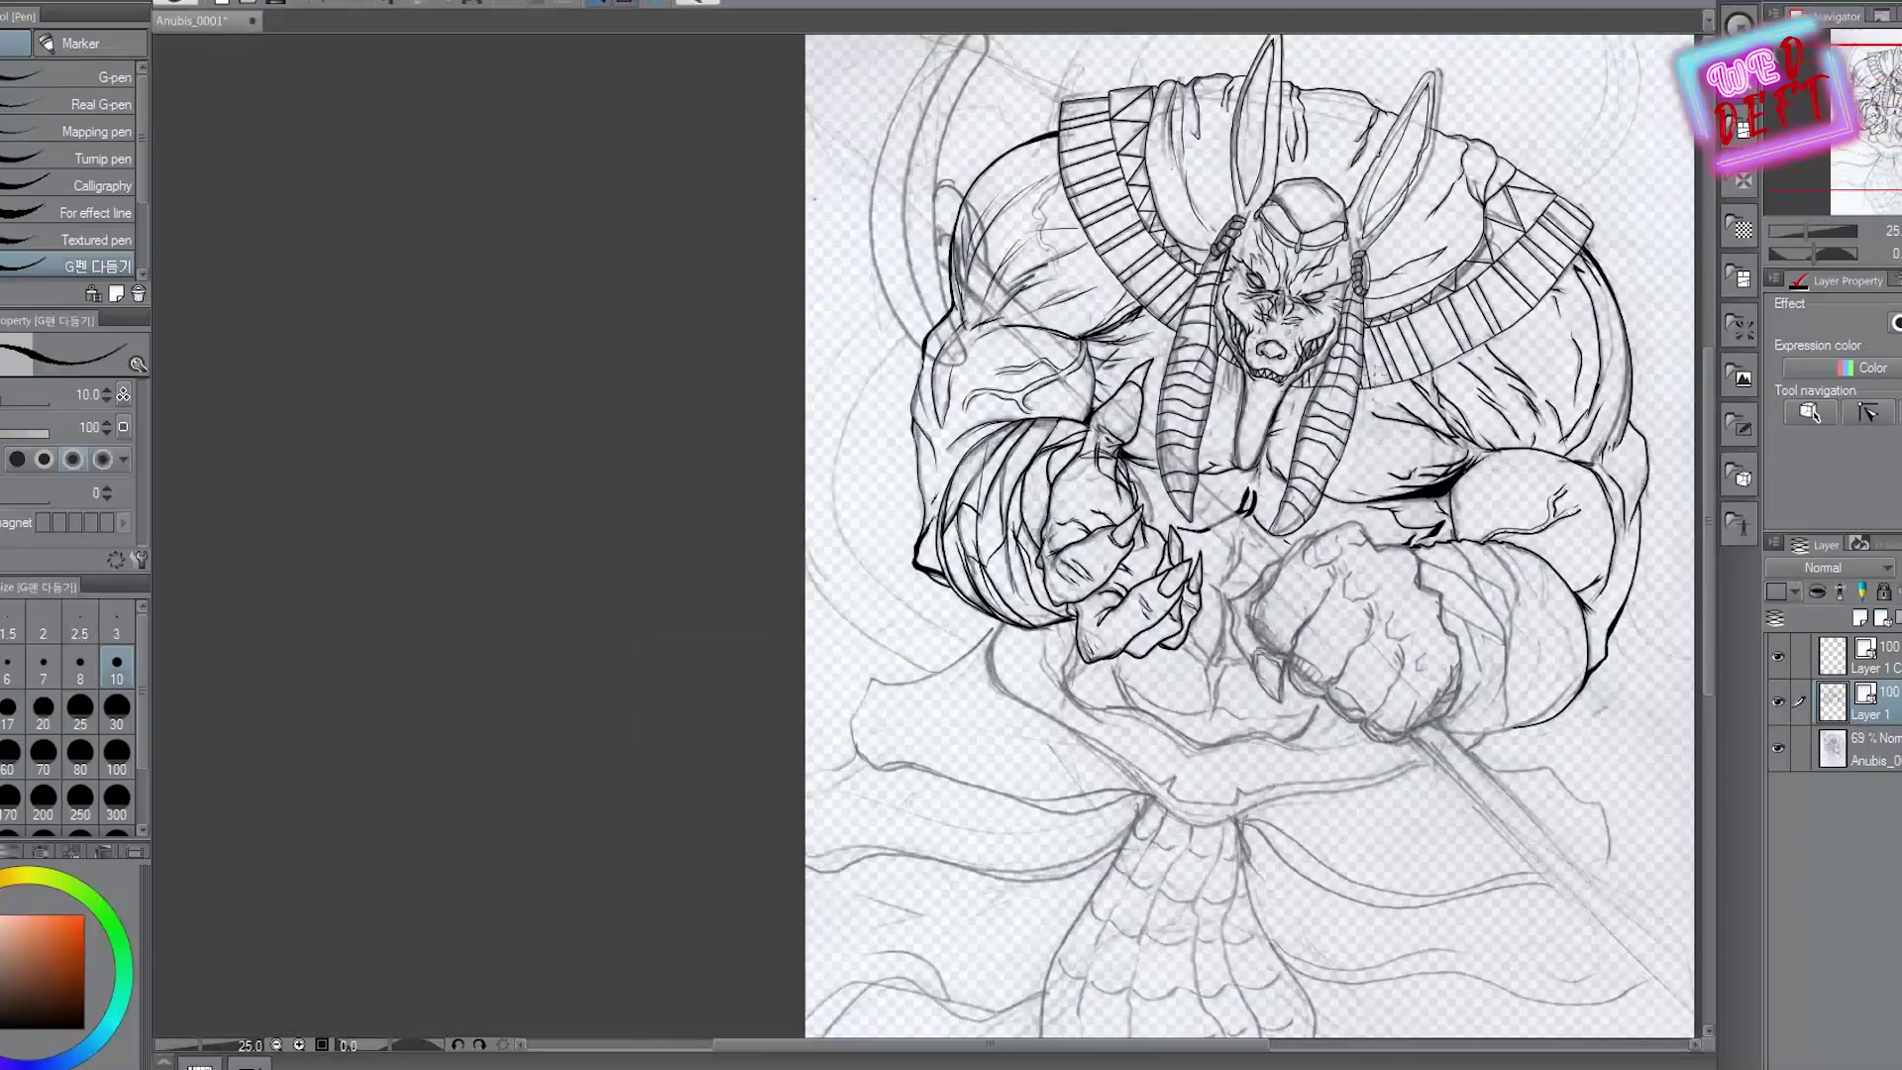
scroll(957, 406, "up", 6)
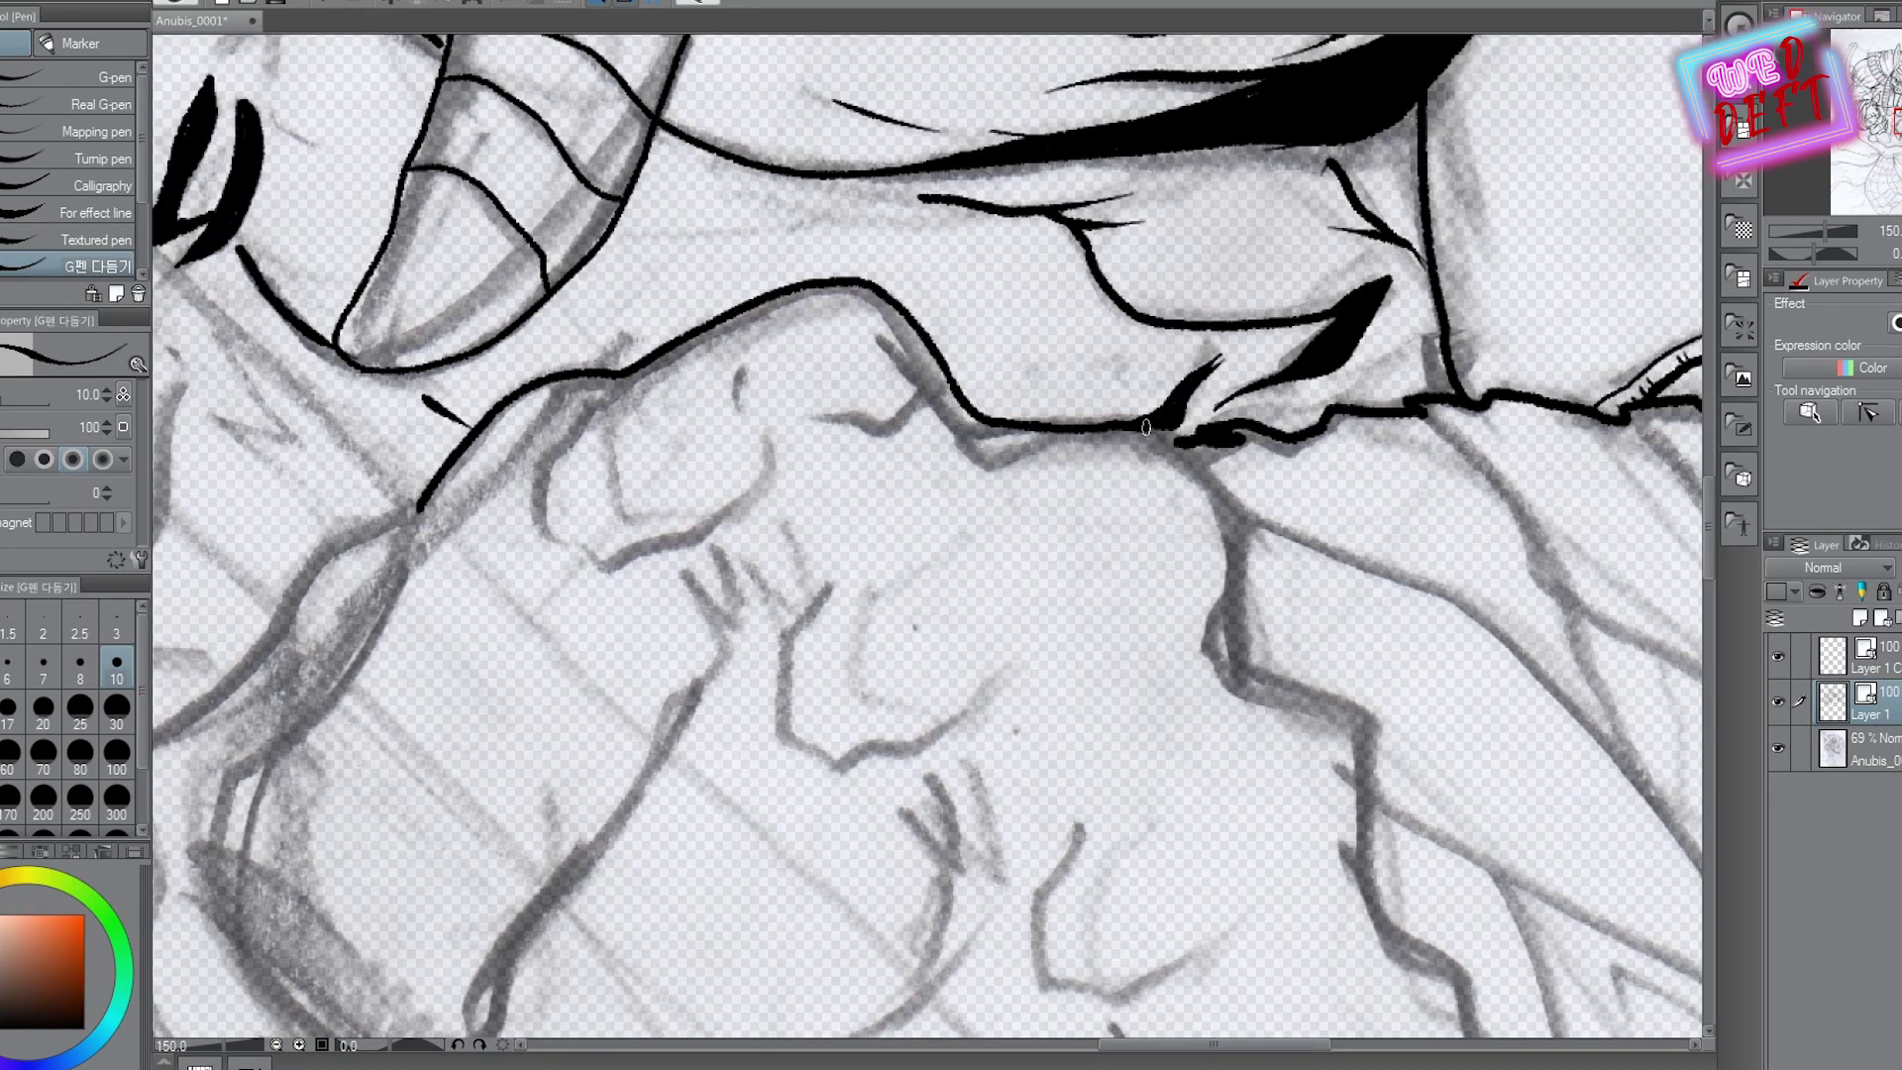
left_click_drag(741, 374, 734, 420)
left_click_drag(740, 340, 606, 400)
left_click_drag(715, 510, 622, 557)
left_click_drag(496, 512, 972, 443)
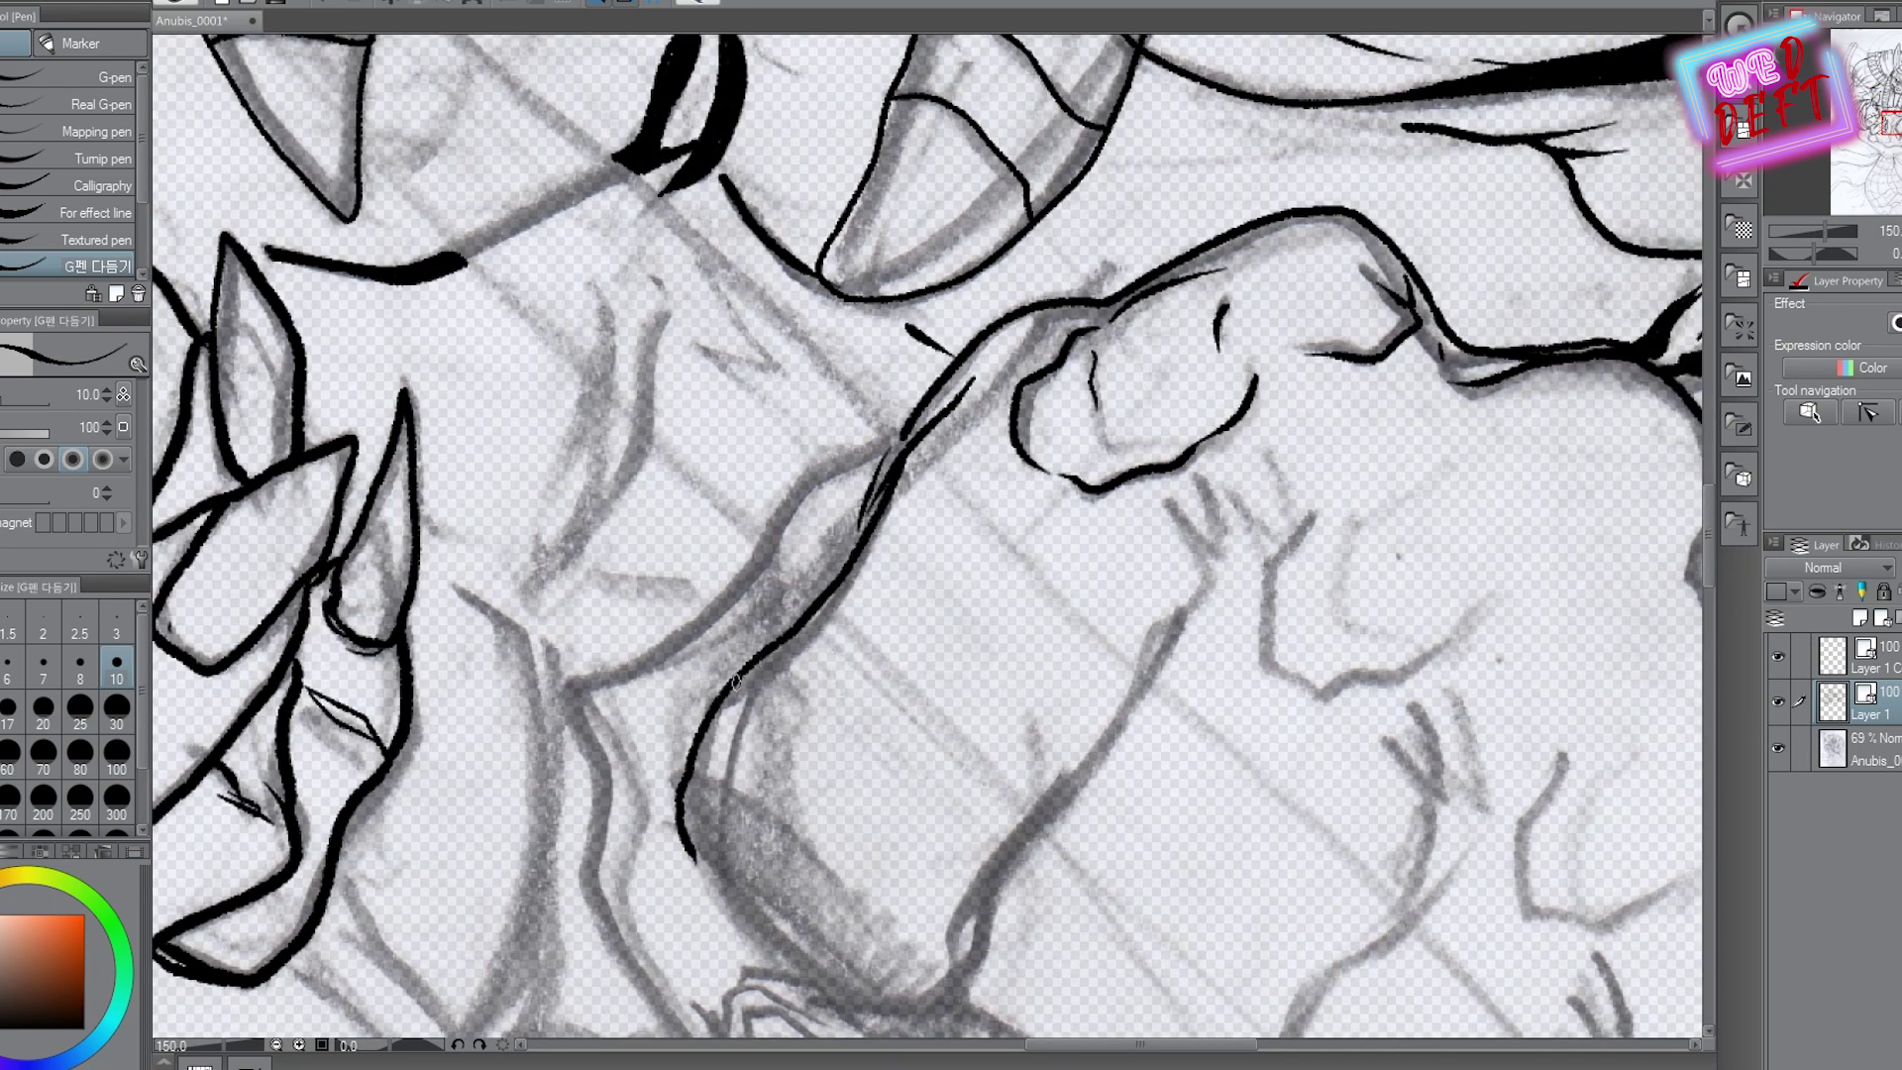
Ink the fist's first finger with its rounded end, inner curve and short hatch marks
left_click_drag(799, 639, 644, 589)
mouse_move(1035, 485)
left_mouse_down()
mouse_move(998, 619)
mouse_move(1149, 363)
mouse_move(907, 705)
left_mouse_up()
left_click_drag(993, 580, 916, 735)
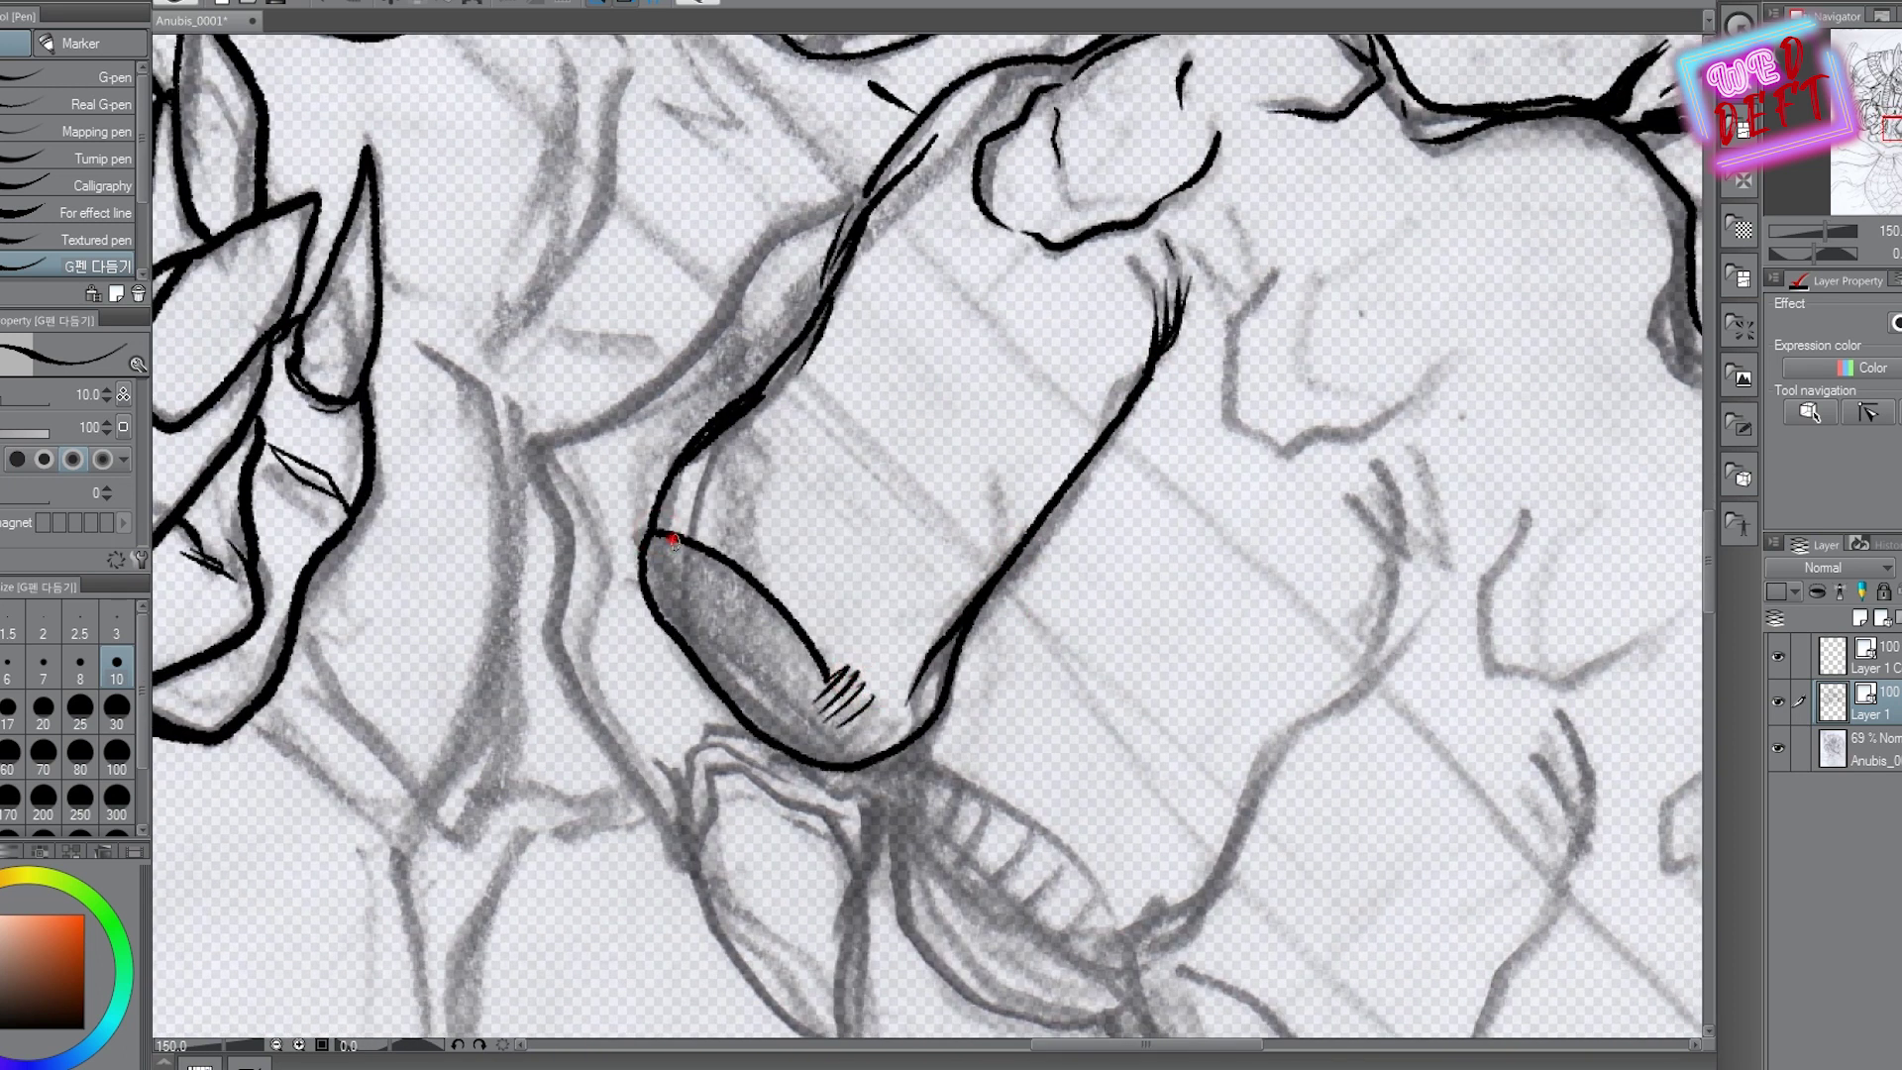
Undo the last fingertip stroke and re-ink the upper edge of the nail on the fist's first finger
key("ctrl+z")
mouse_move(662, 531)
left_mouse_down()
mouse_move(842, 693)
mouse_move(842, 643)
left_mouse_up()
key("ctrl+minus")
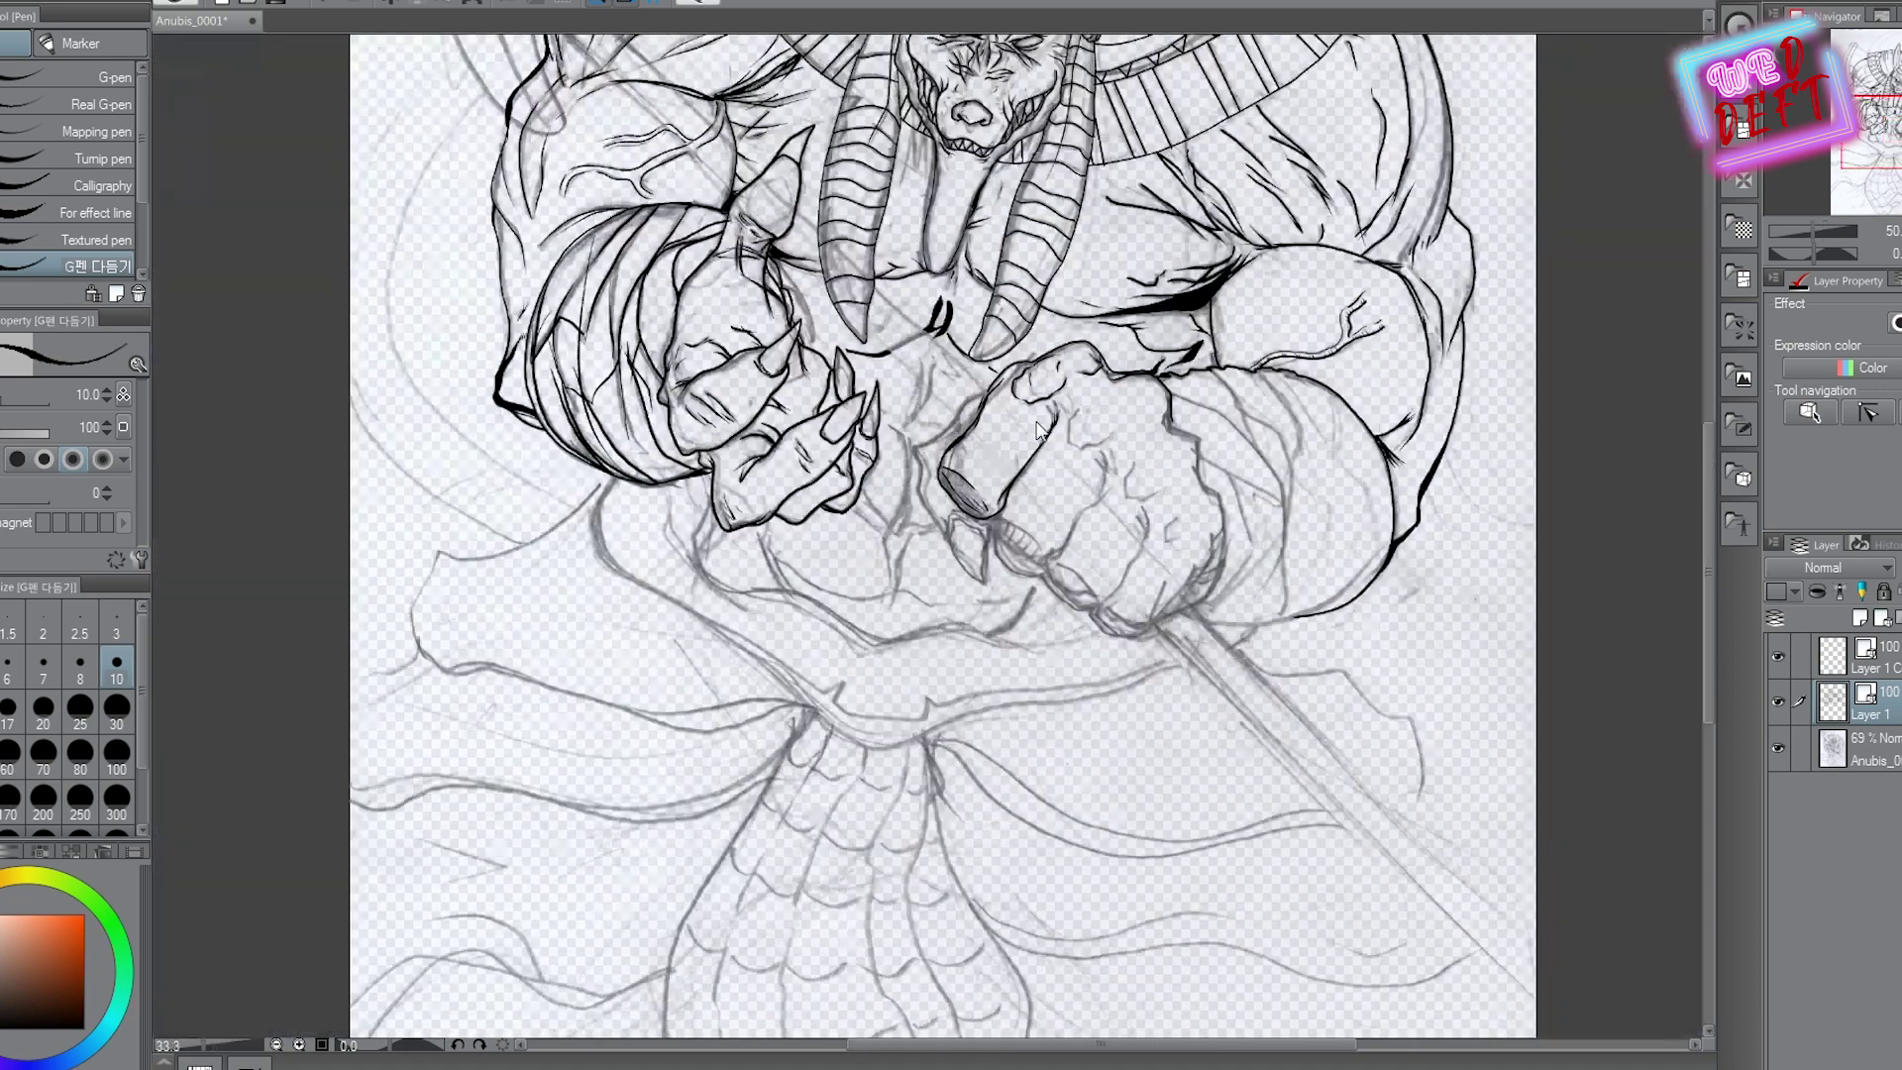
Ink the fist's thumb contour with its small joint crease and the outline of its pointed nail
scroll(971, 416, "up", 5)
mouse_move(1035, 247)
left_mouse_down()
mouse_move(593, 659)
mouse_move(593, 272)
mouse_move(701, 208)
left_mouse_up()
mouse_move(705, 238)
left_mouse_down()
mouse_move(708, 380)
mouse_move(869, 673)
left_mouse_up()
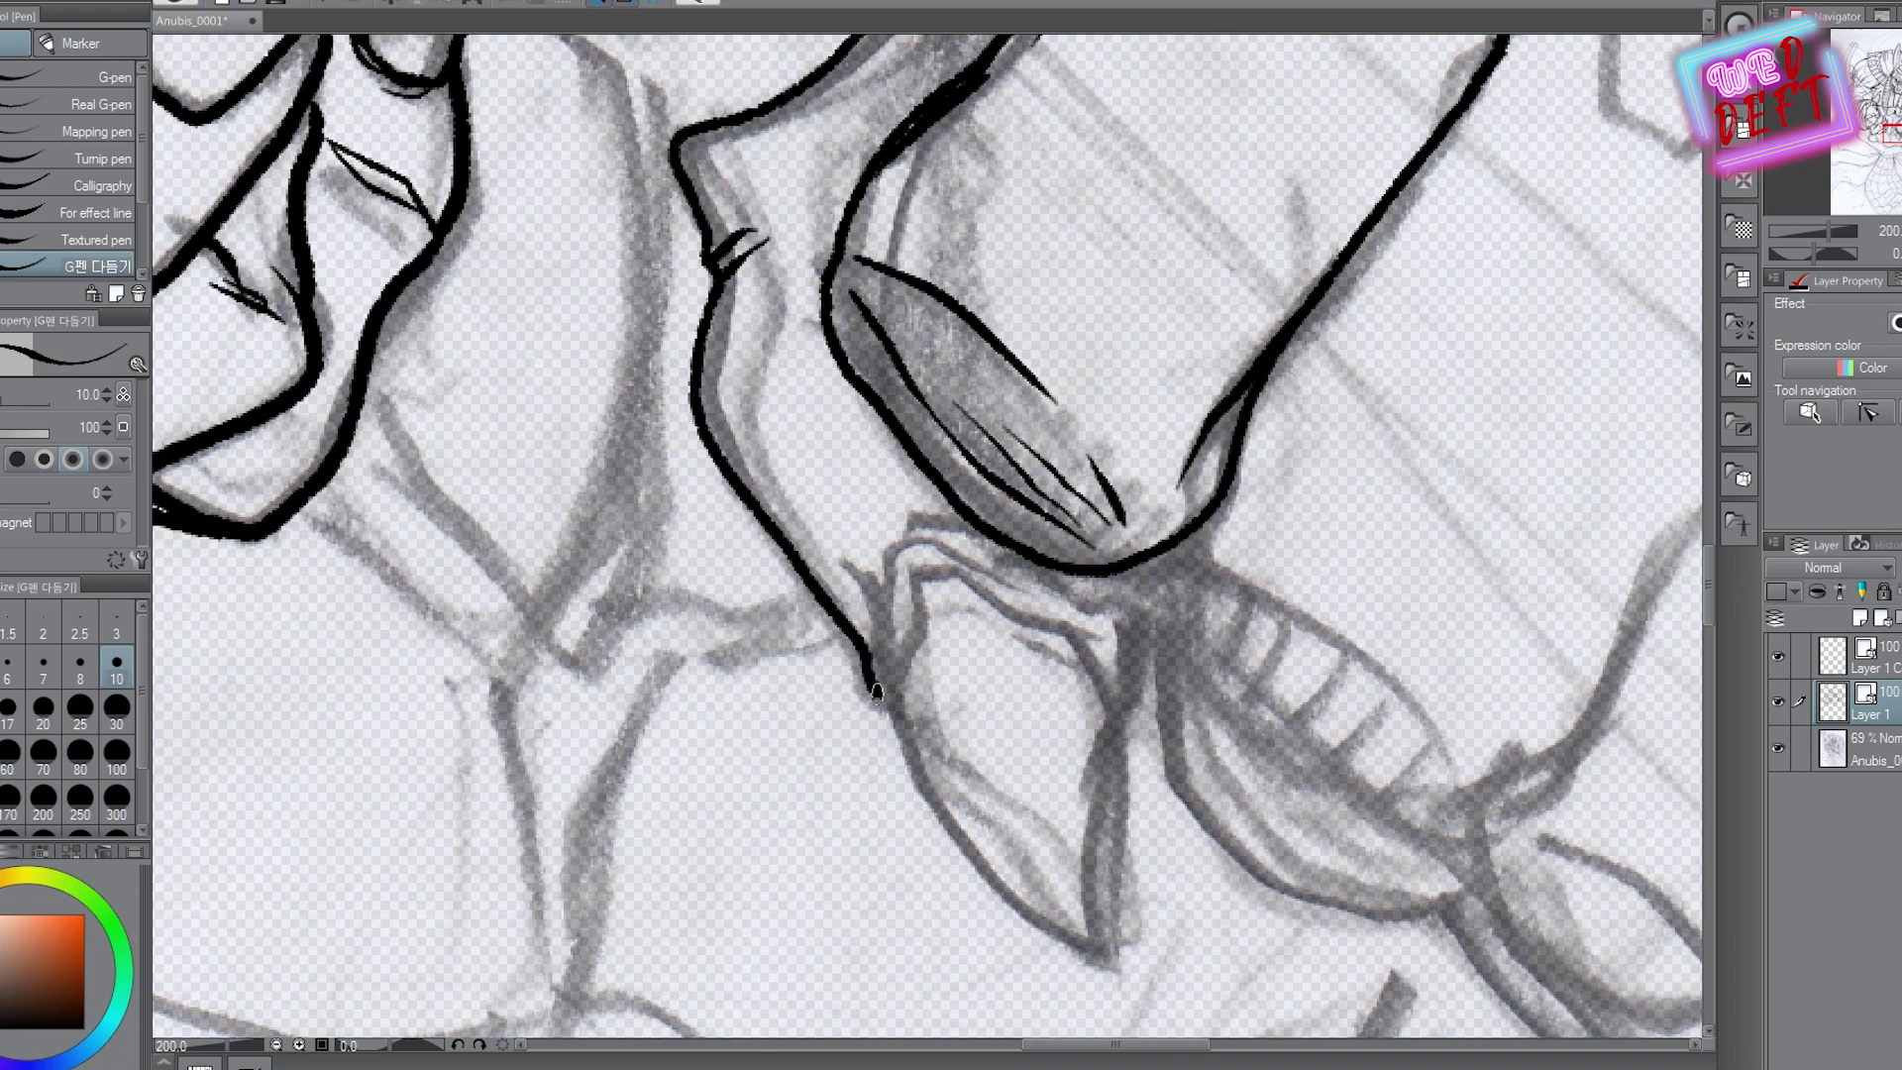
mouse_move(944, 562)
left_mouse_down()
mouse_move(1109, 807)
mouse_move(941, 871)
mouse_move(892, 718)
left_mouse_up()
scroll(1032, 532, "down", 3)
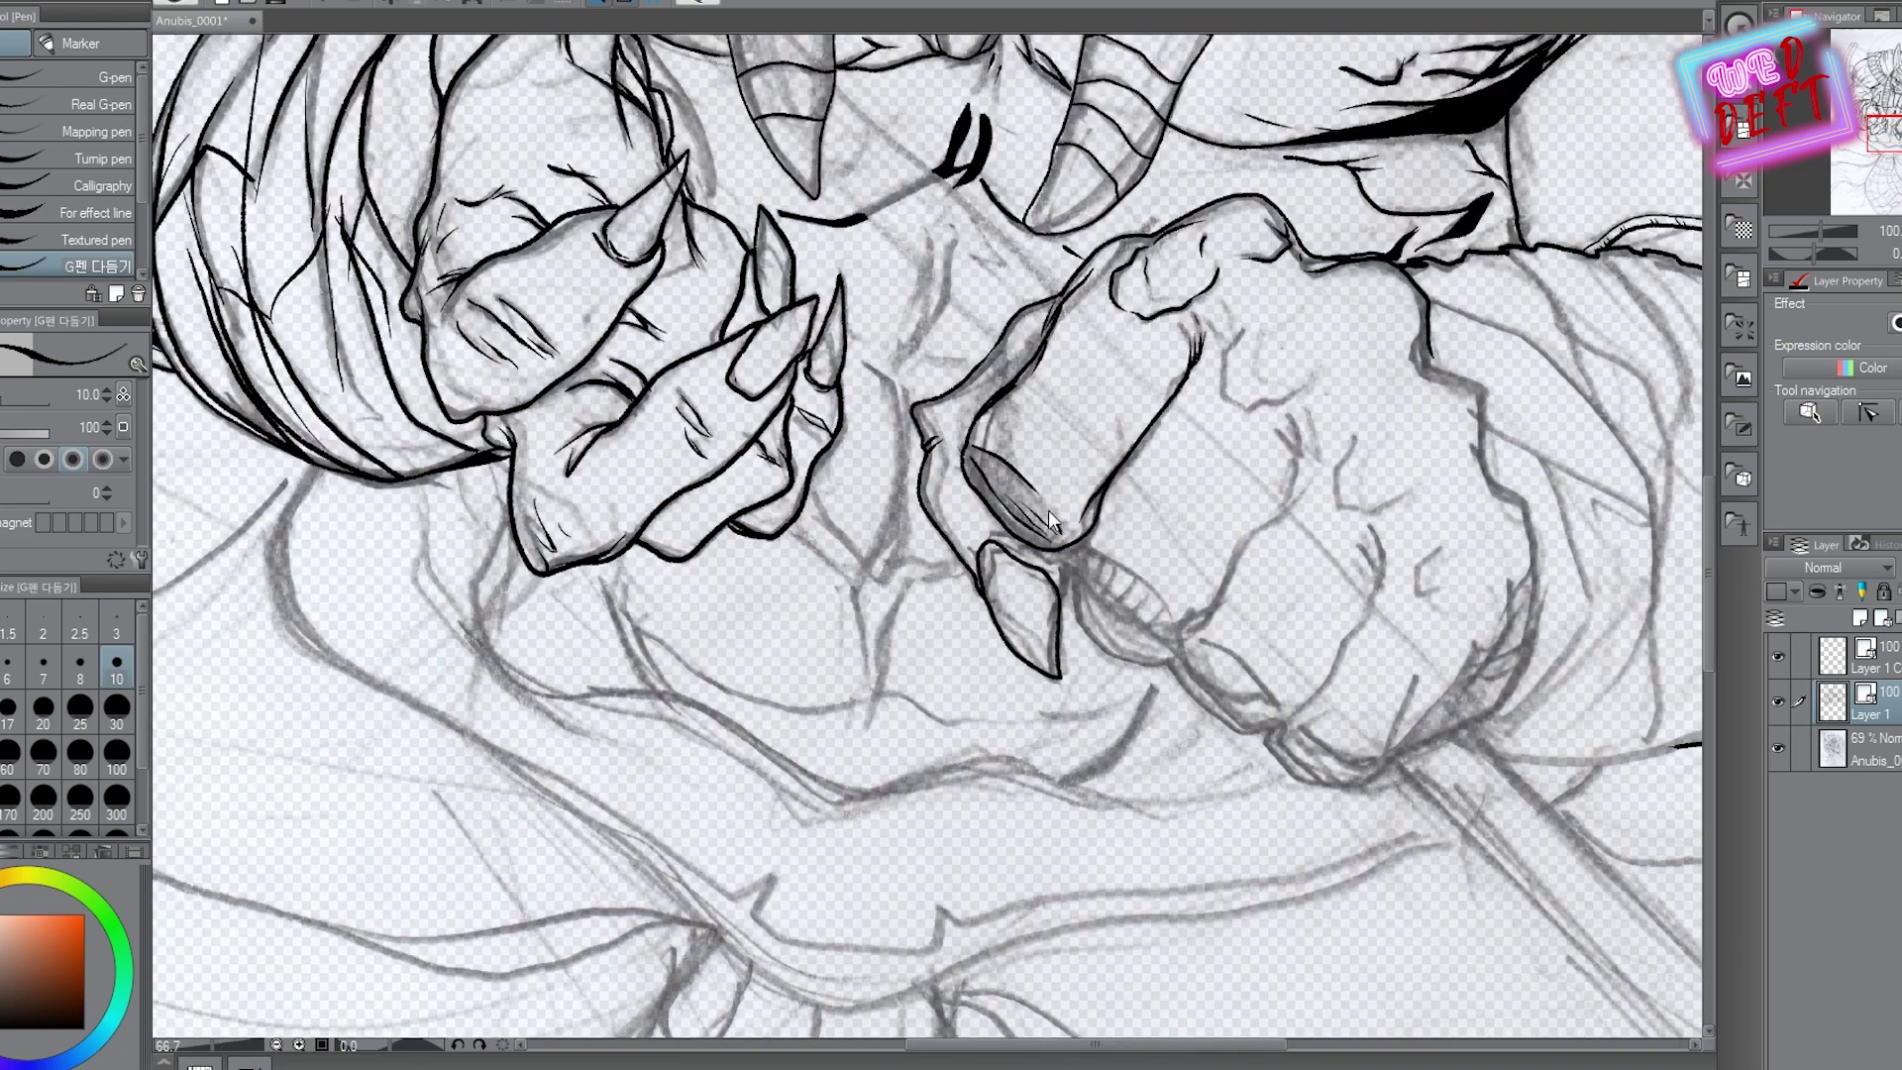
scroll(1076, 591, "up", 3)
left_click_drag(1115, 520, 1129, 616)
scroll(1119, 615, "down", 3)
scroll(777, 377, "up", 3)
Ink the fist's second knuckle, its short creases and the second finger's side contour down to the tip
mouse_move(961, 368)
left_mouse_down()
mouse_move(897, 607)
mouse_move(1105, 593)
left_mouse_up()
left_click_drag(1099, 595, 1233, 510)
scroll(1139, 594, "down", 2)
mouse_move(1080, 646)
left_mouse_down()
mouse_move(1075, 847)
mouse_move(1147, 765)
left_mouse_up()
mouse_move(1149, 767)
left_mouse_down()
mouse_move(1417, 342)
mouse_move(1228, 342)
left_mouse_up()
left_click_drag(1188, 391, 951, 700)
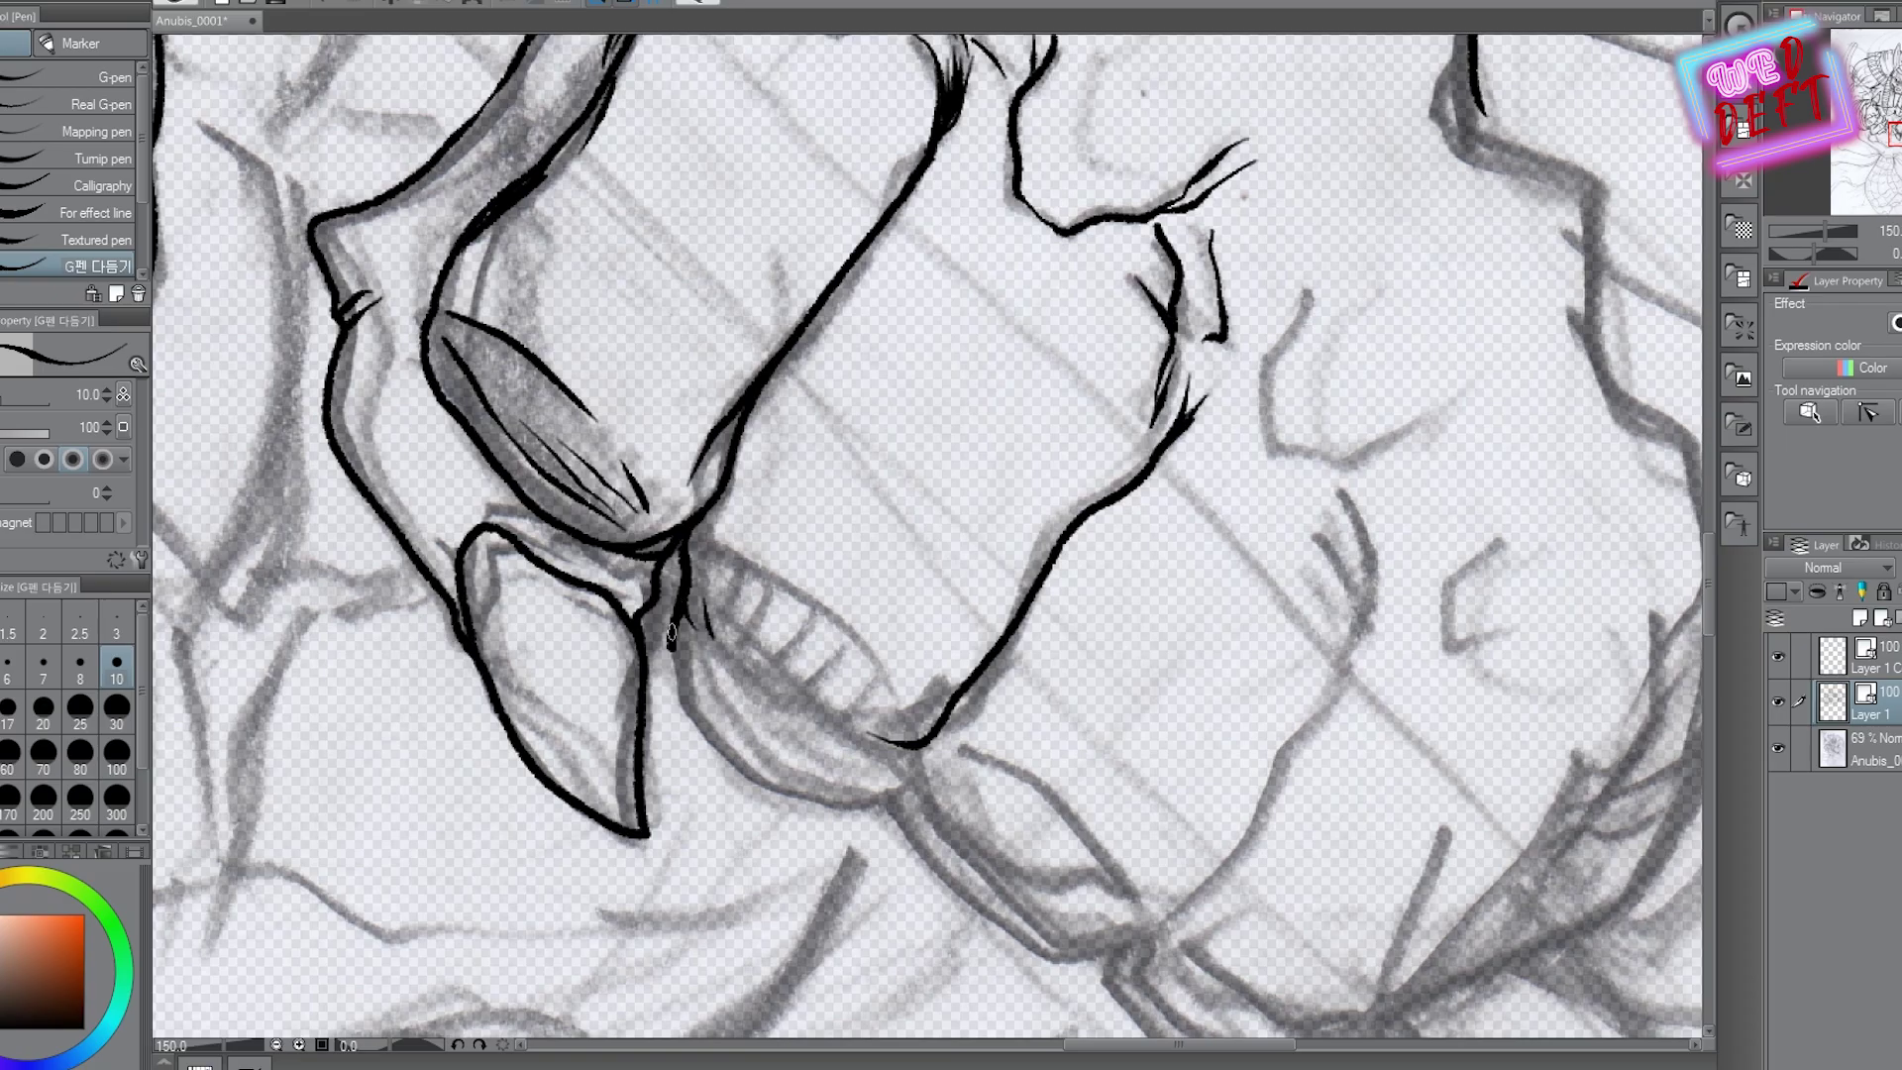
Ink the second finger's nail and thick lower tip, erasing the overlapping strokes around it
left_click_drag(728, 644, 867, 728)
mouse_move(698, 540)
left_mouse_down()
mouse_move(877, 662)
mouse_move(881, 698)
mouse_move(1129, 856)
left_mouse_up()
scroll(877, 693, "down", 4)
scroll(824, 643, "up", 5)
key("e")
mouse_move(783, 634)
left_mouse_down()
mouse_move(991, 871)
mouse_move(1139, 892)
left_mouse_up()
key("p")
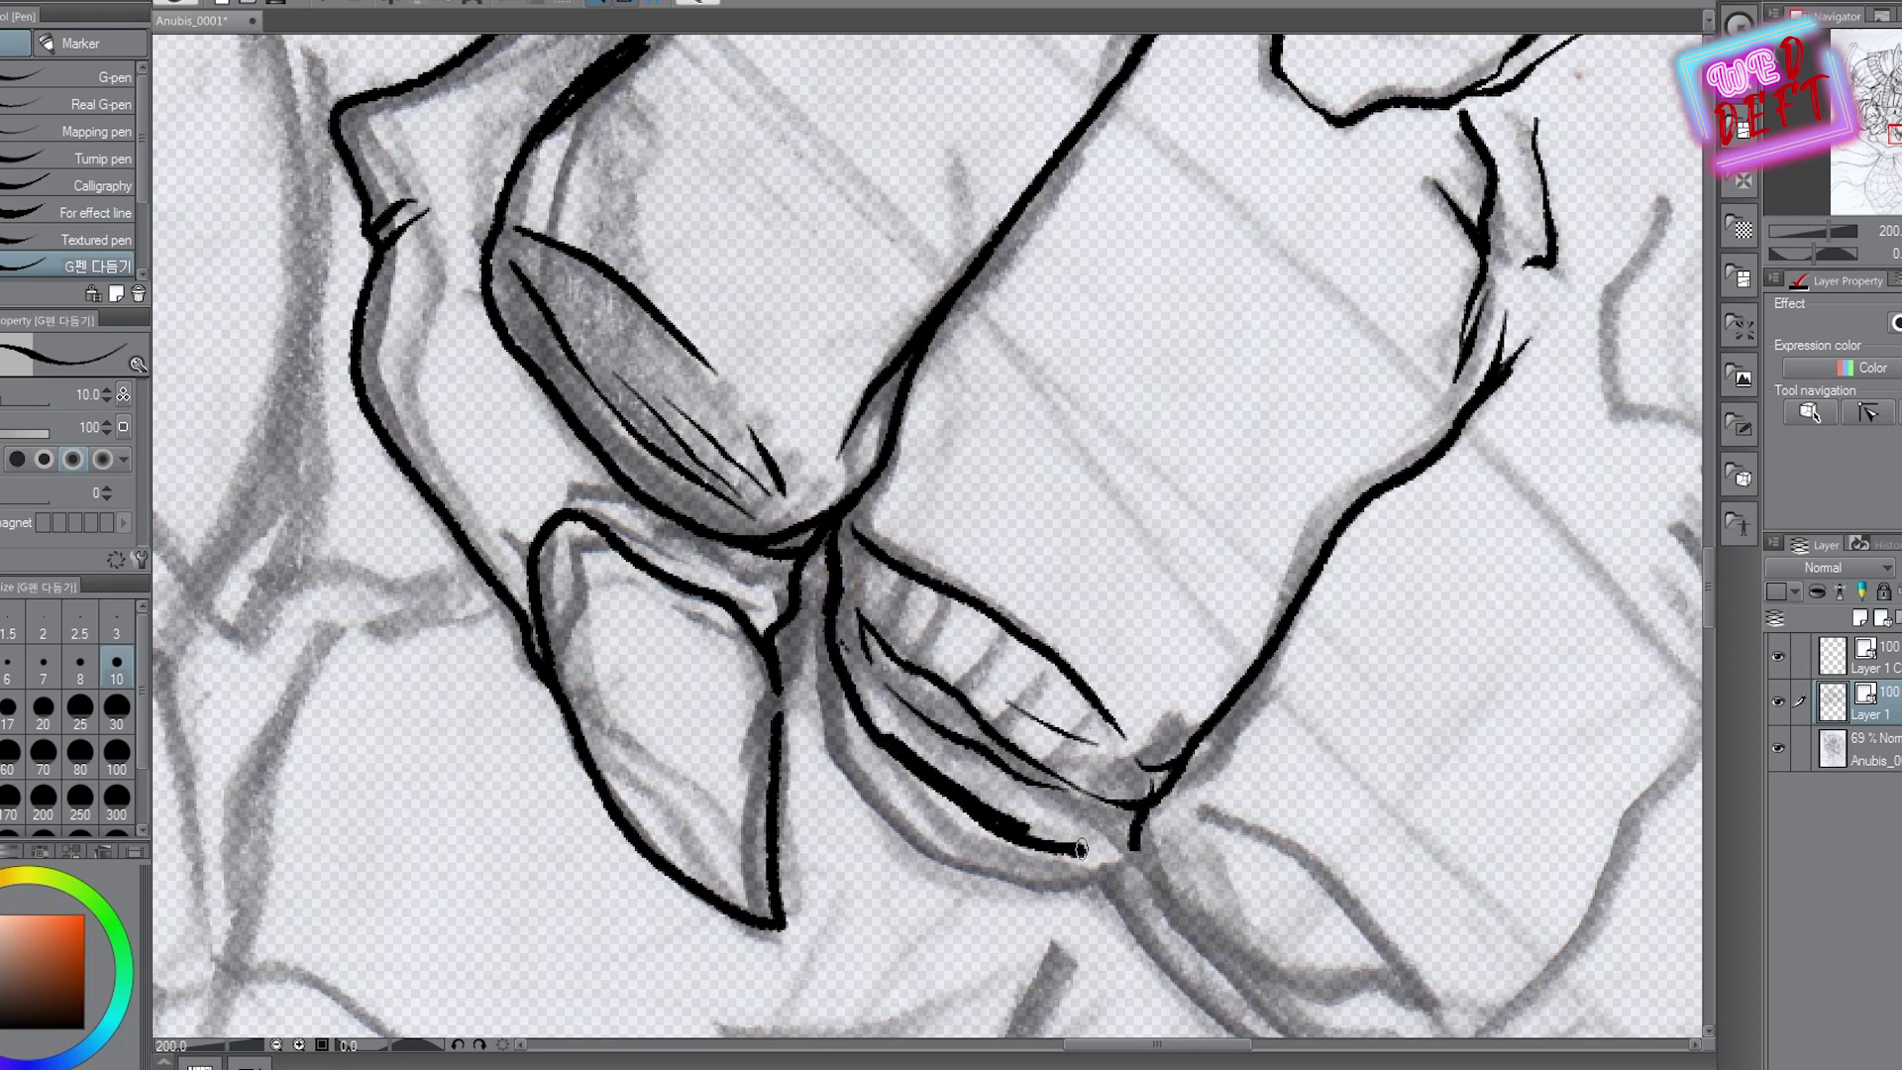
scroll(823, 580, "down", 6)
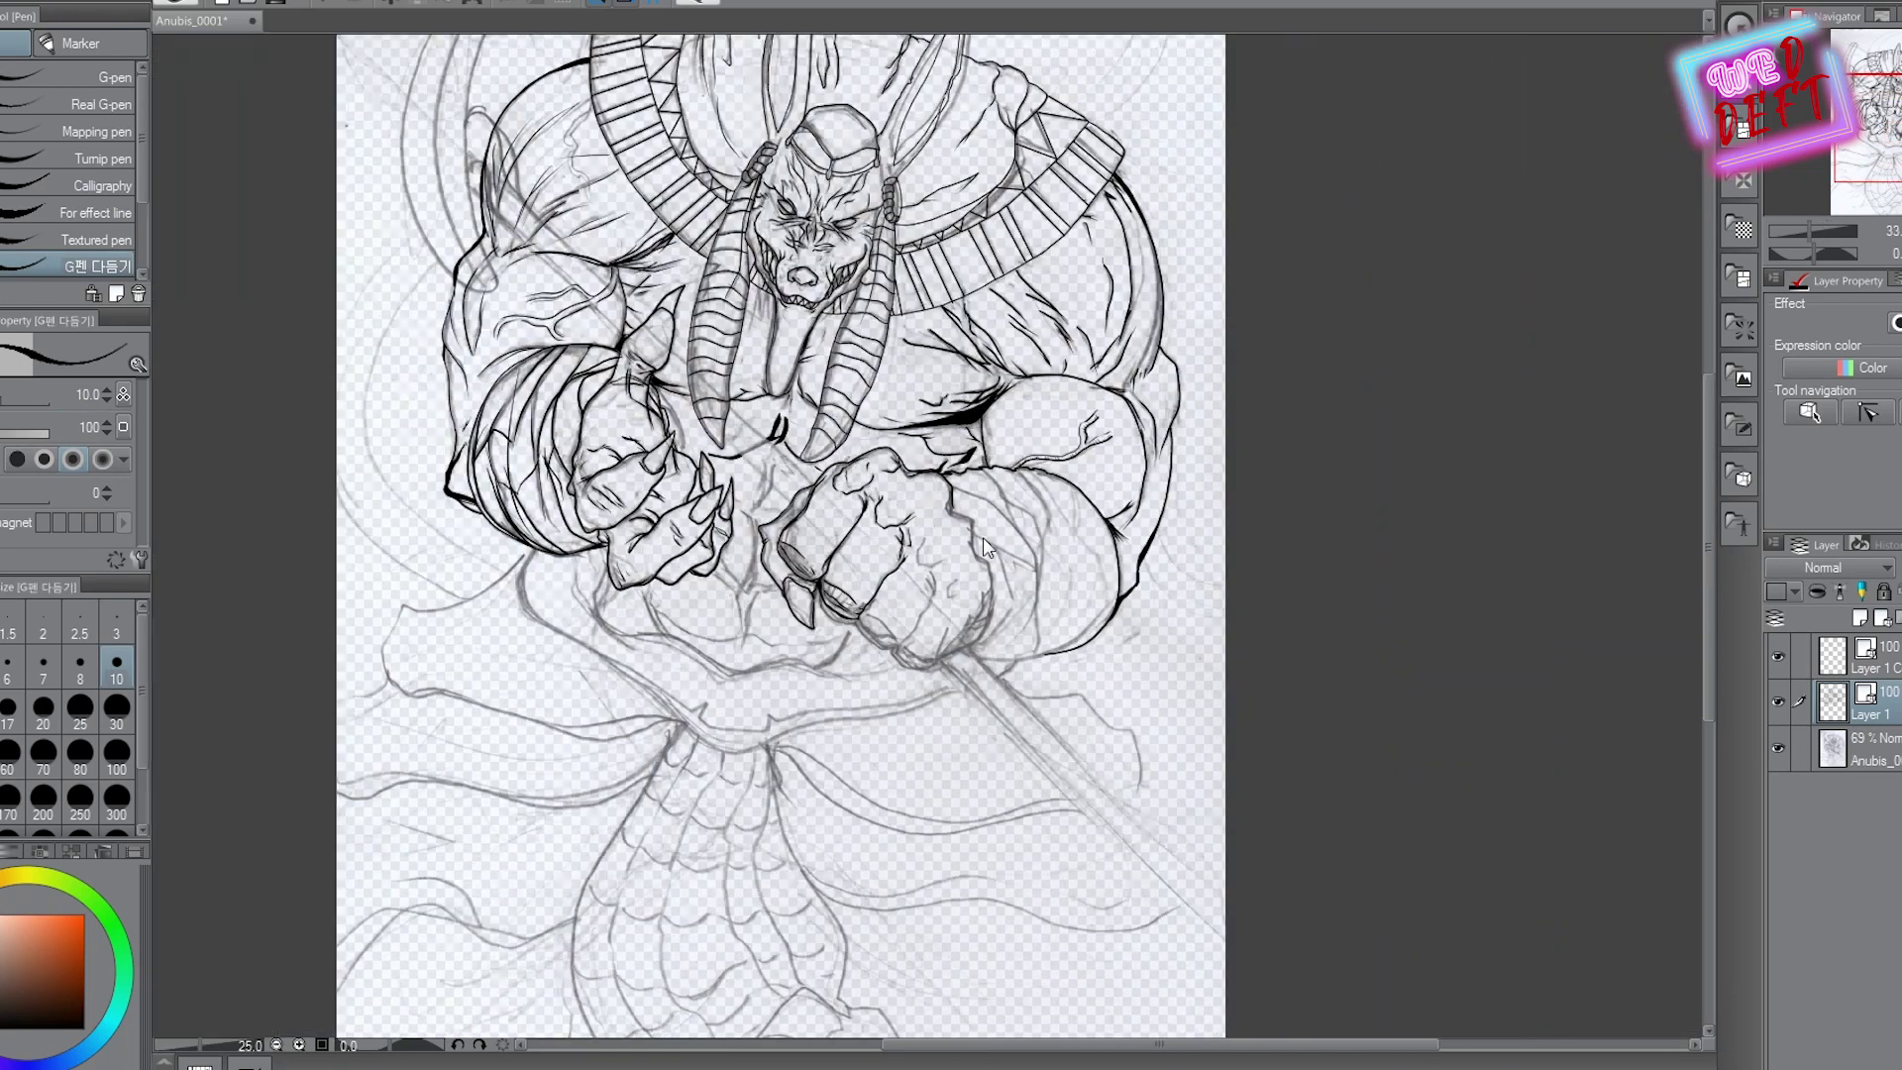
Ink the wavy wrist-side contour of the fist with thick tapered creases, undoing the stray stroke
scroll(982, 537, "up", 2)
scroll(936, 580, "up", 4)
mouse_move(817, 233)
left_mouse_down()
mouse_move(771, 419)
mouse_move(976, 701)
left_mouse_up()
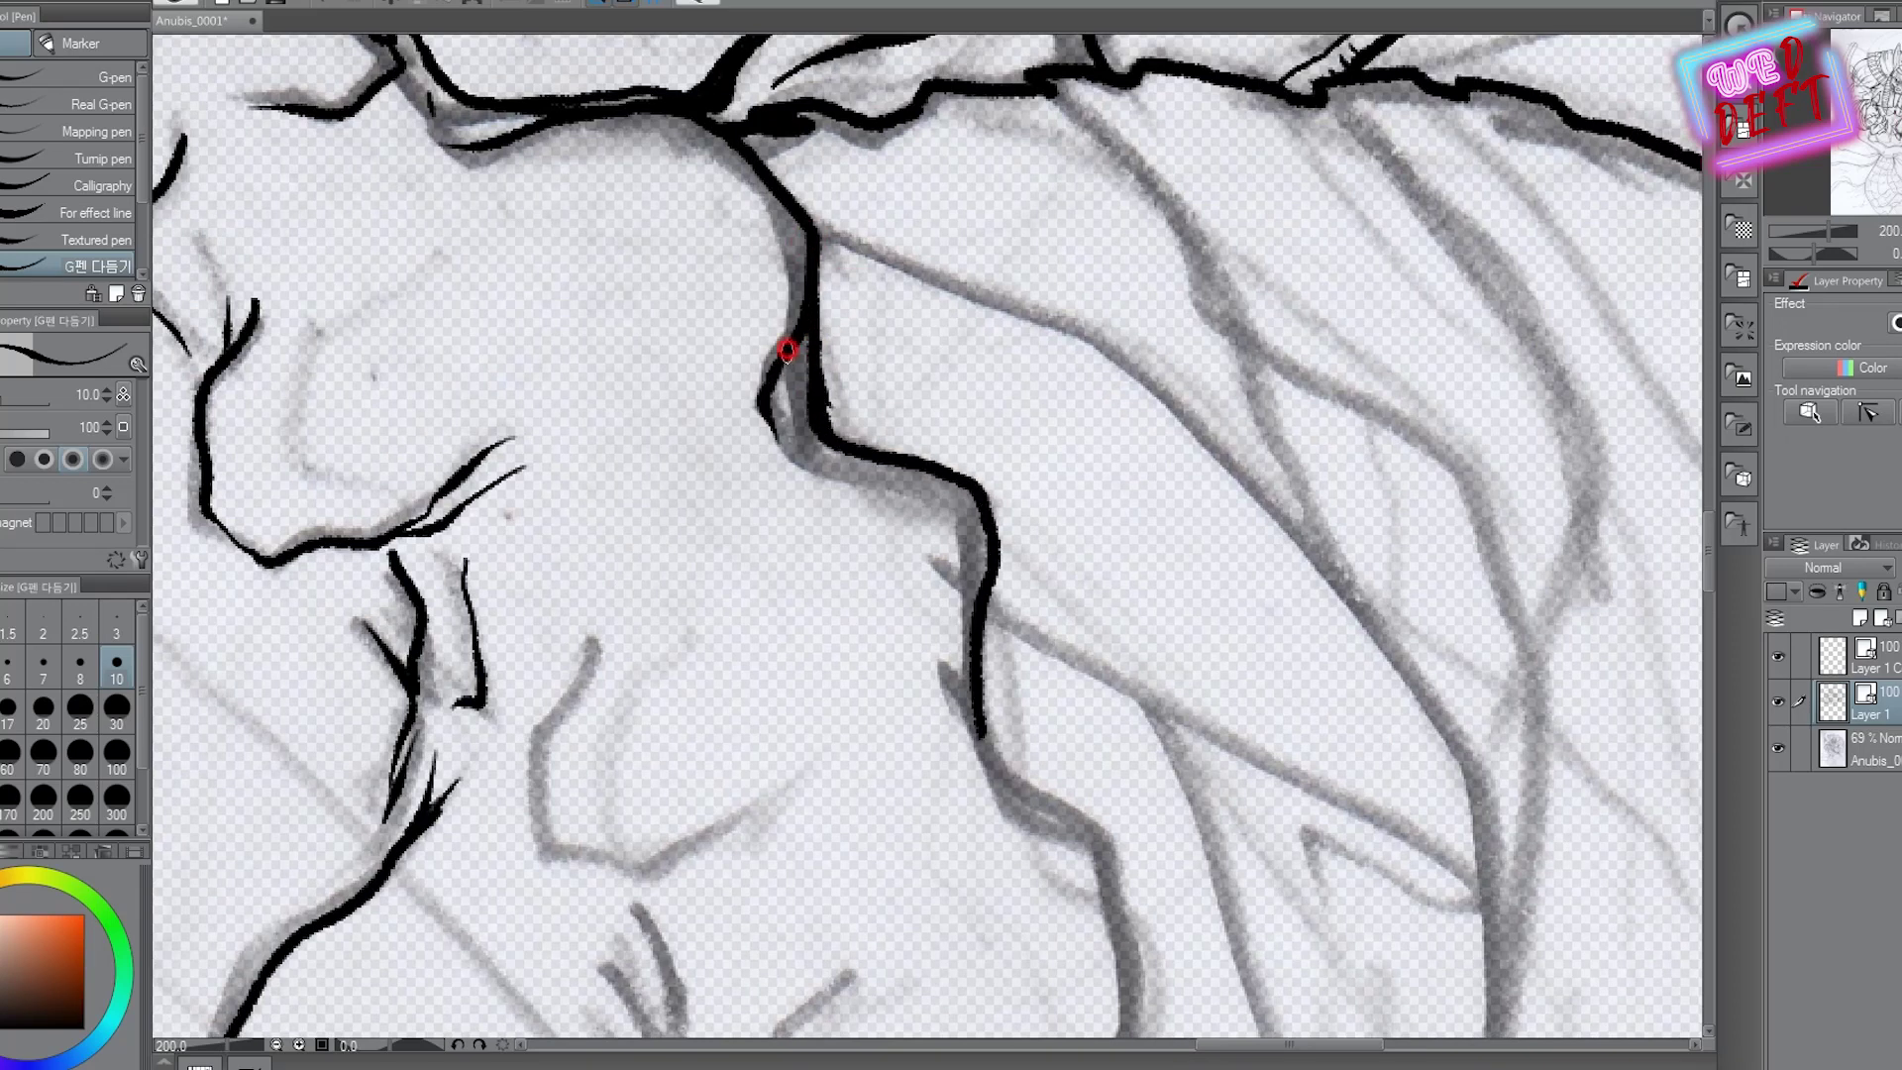
key("ctrl+z")
scroll(990, 696, "down", 2)
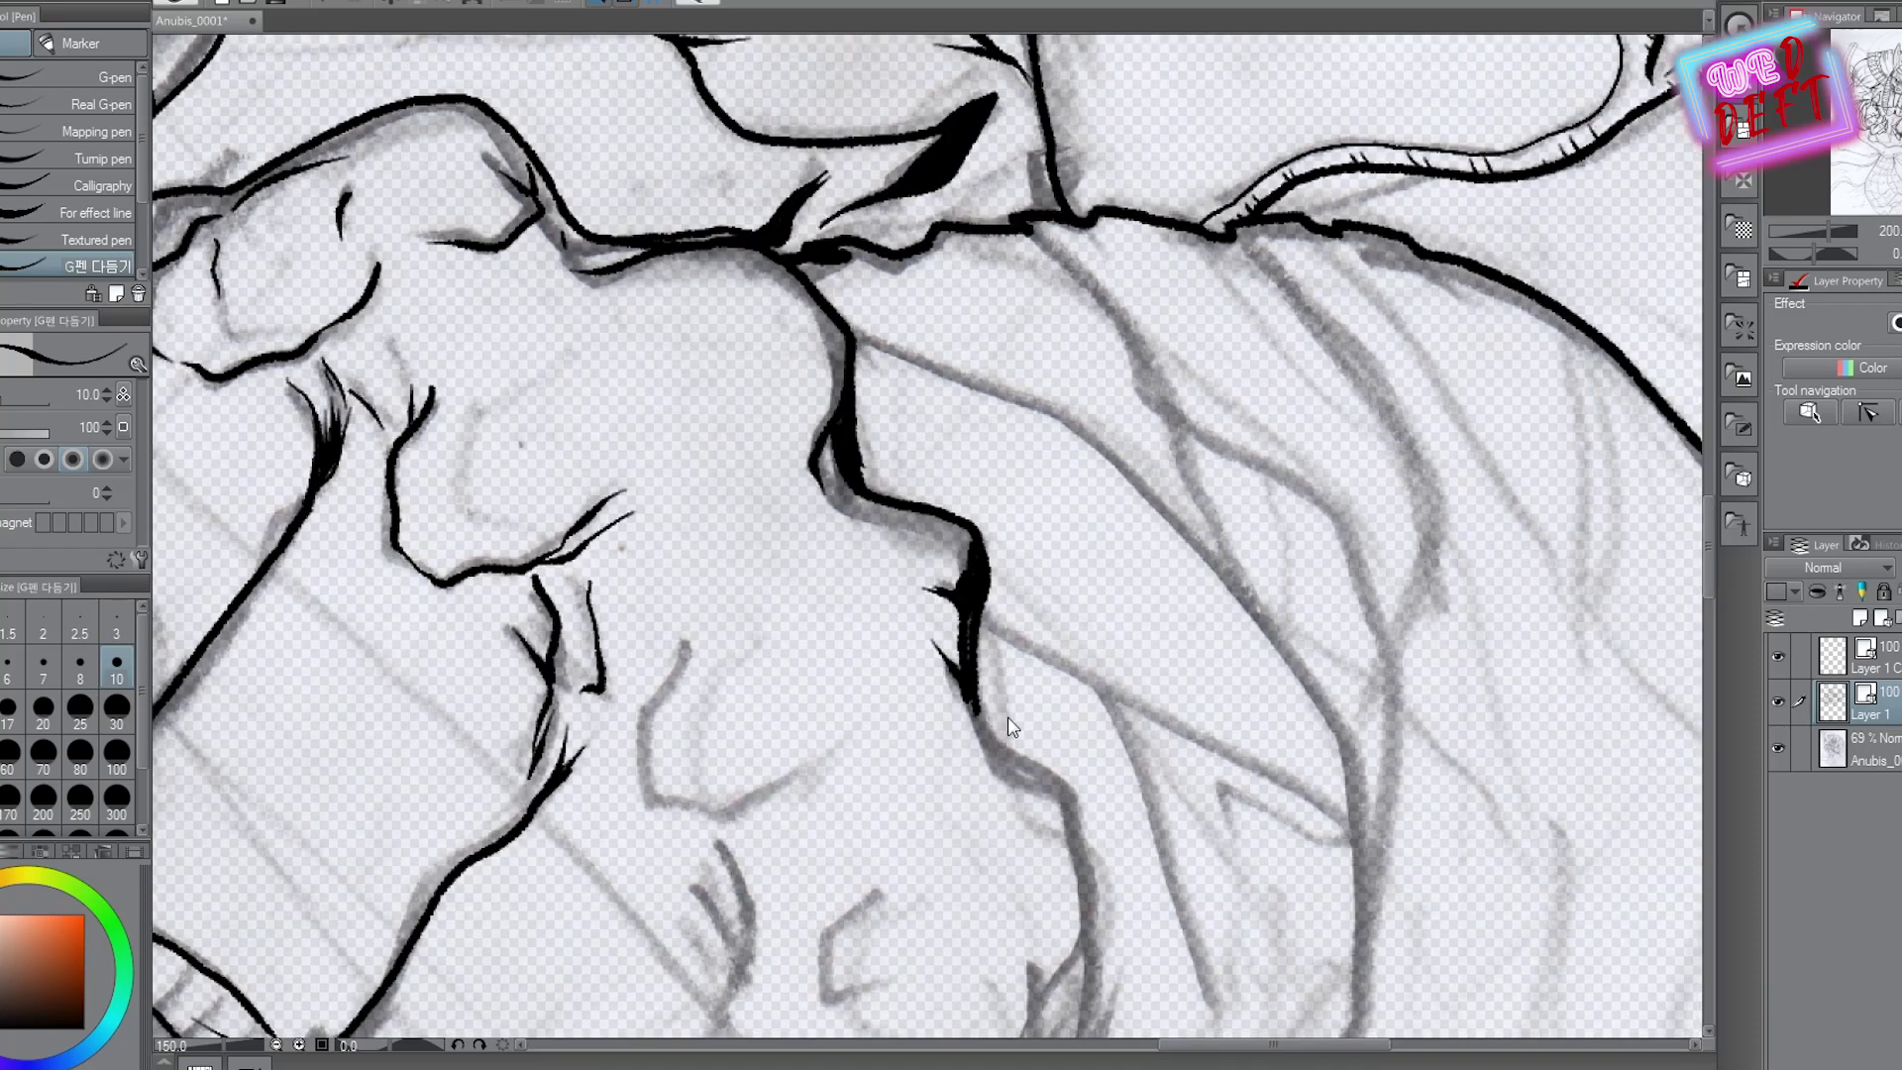
scroll(990, 696, "up", 3)
left_click_drag(828, 359, 1082, 595)
Ink the third and fourth knuckles and the dark hatched shadow along the fist's outer edge
scroll(1053, 671, "down", 2)
mouse_move(996, 218)
left_mouse_down()
mouse_move(1035, 436)
mouse_move(907, 852)
mouse_move(770, 818)
mouse_move(966, 483)
left_mouse_up()
left_click_drag(837, 738, 978, 559)
left_click_drag(969, 703, 802, 804)
scroll(894, 710, "down", 5)
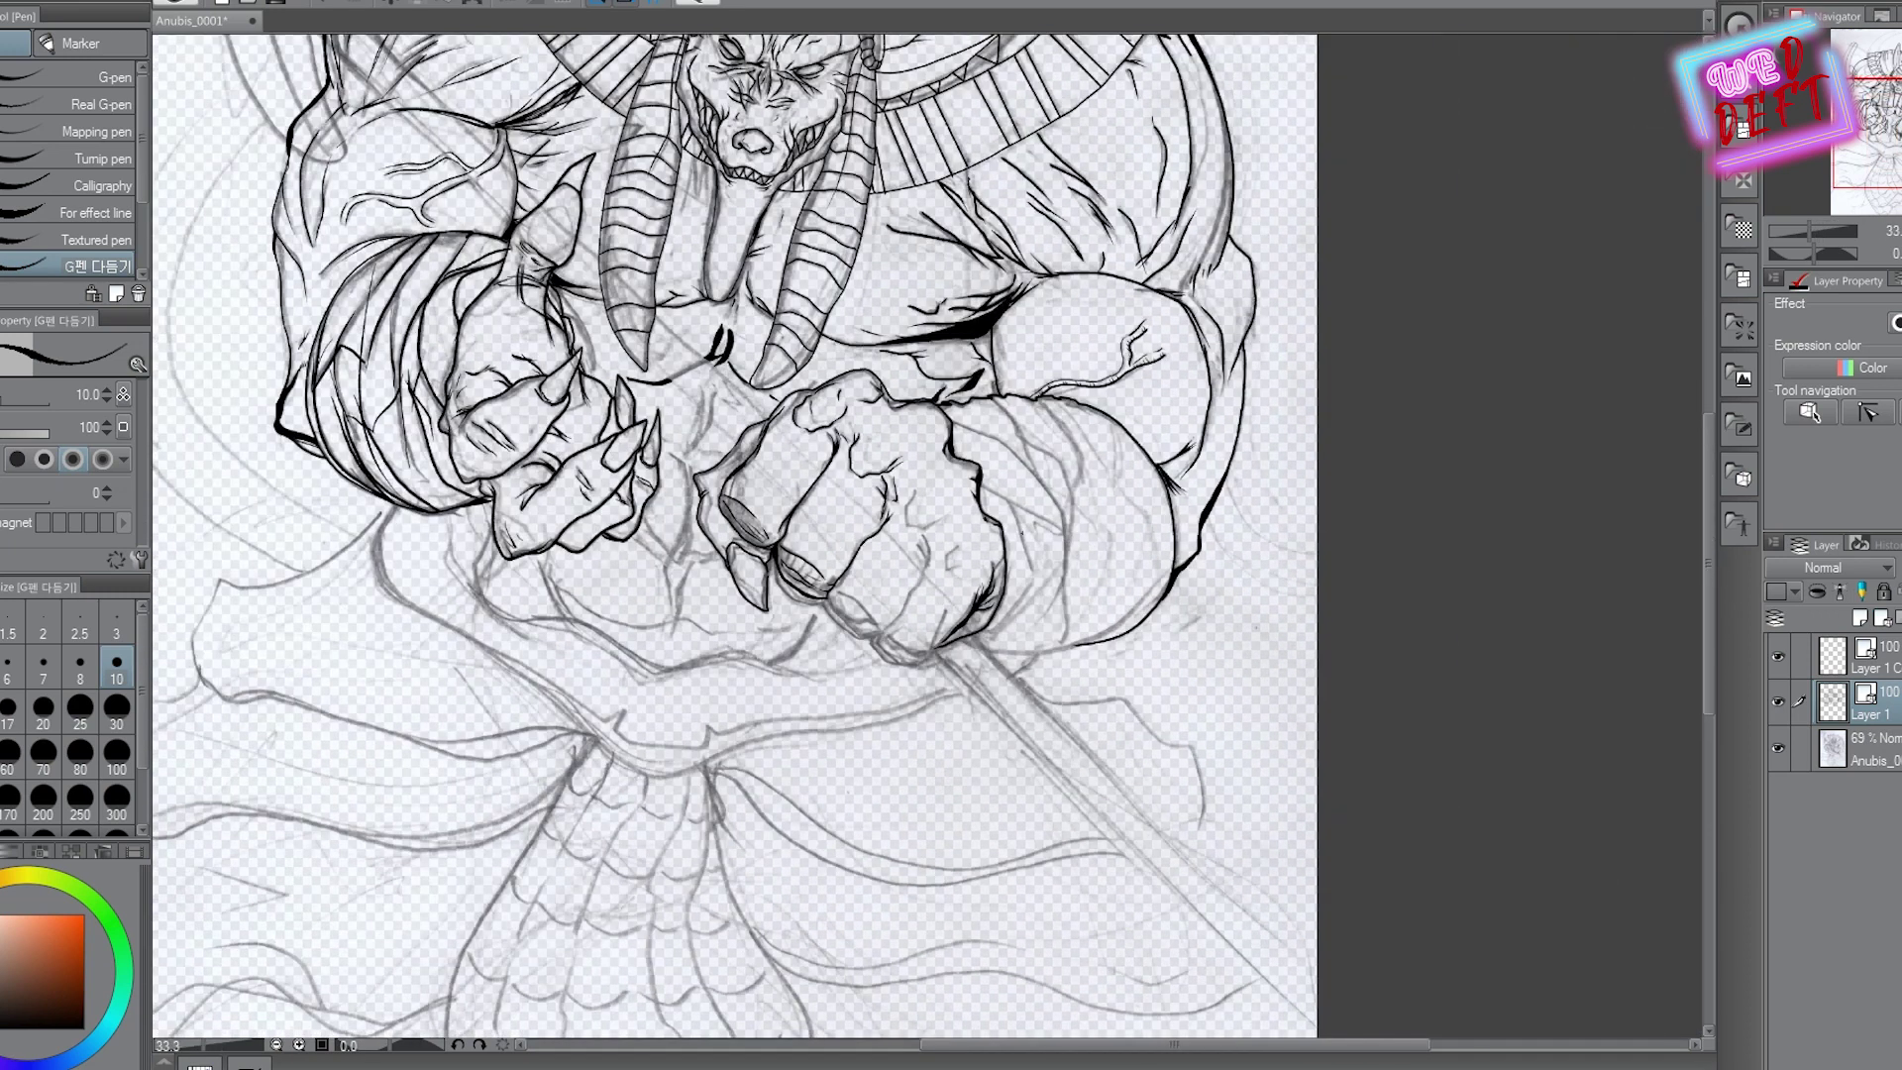
scroll(958, 654, "up", 5)
mouse_move(787, 462)
left_mouse_down()
mouse_move(988, 518)
mouse_move(1129, 694)
left_mouse_up()
scroll(991, 594, "down", 5)
scroll(929, 414, "up", 4)
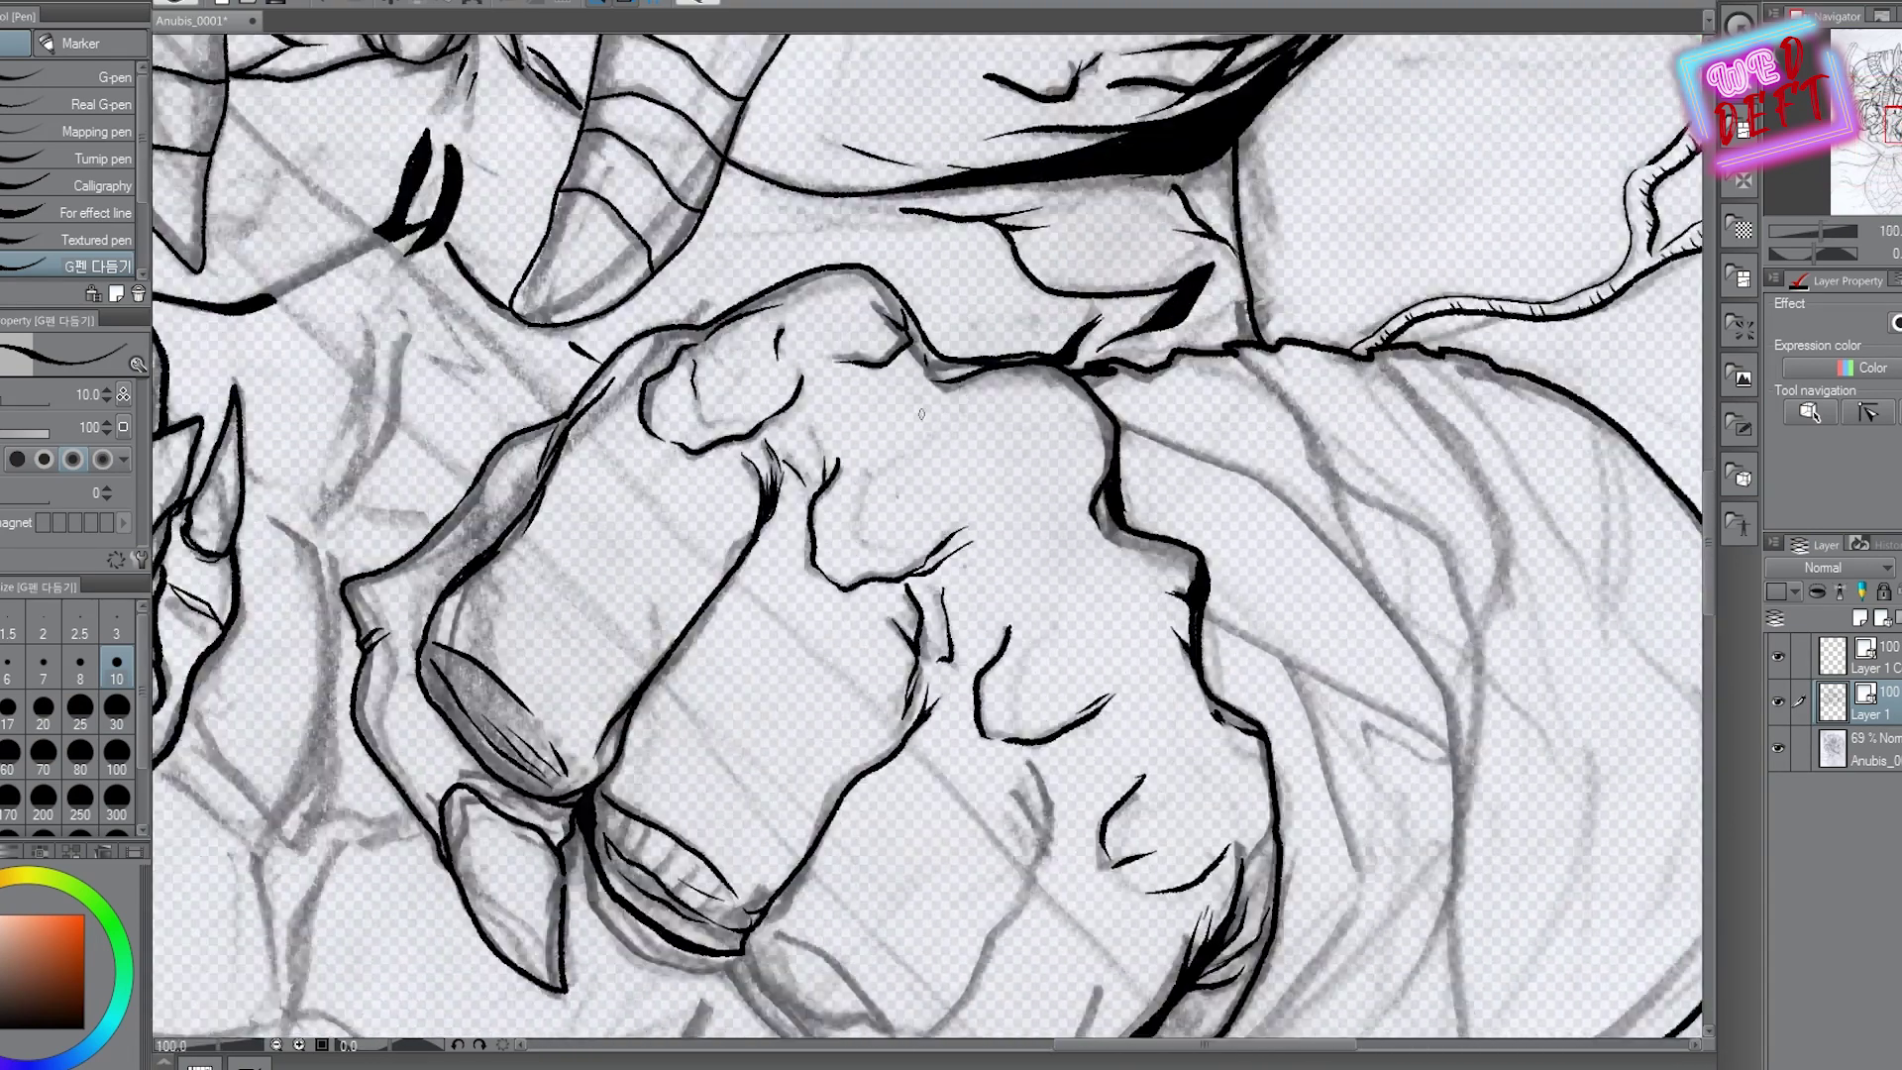
scroll(991, 416, "down", 2)
scroll(1178, 315, "up", 4)
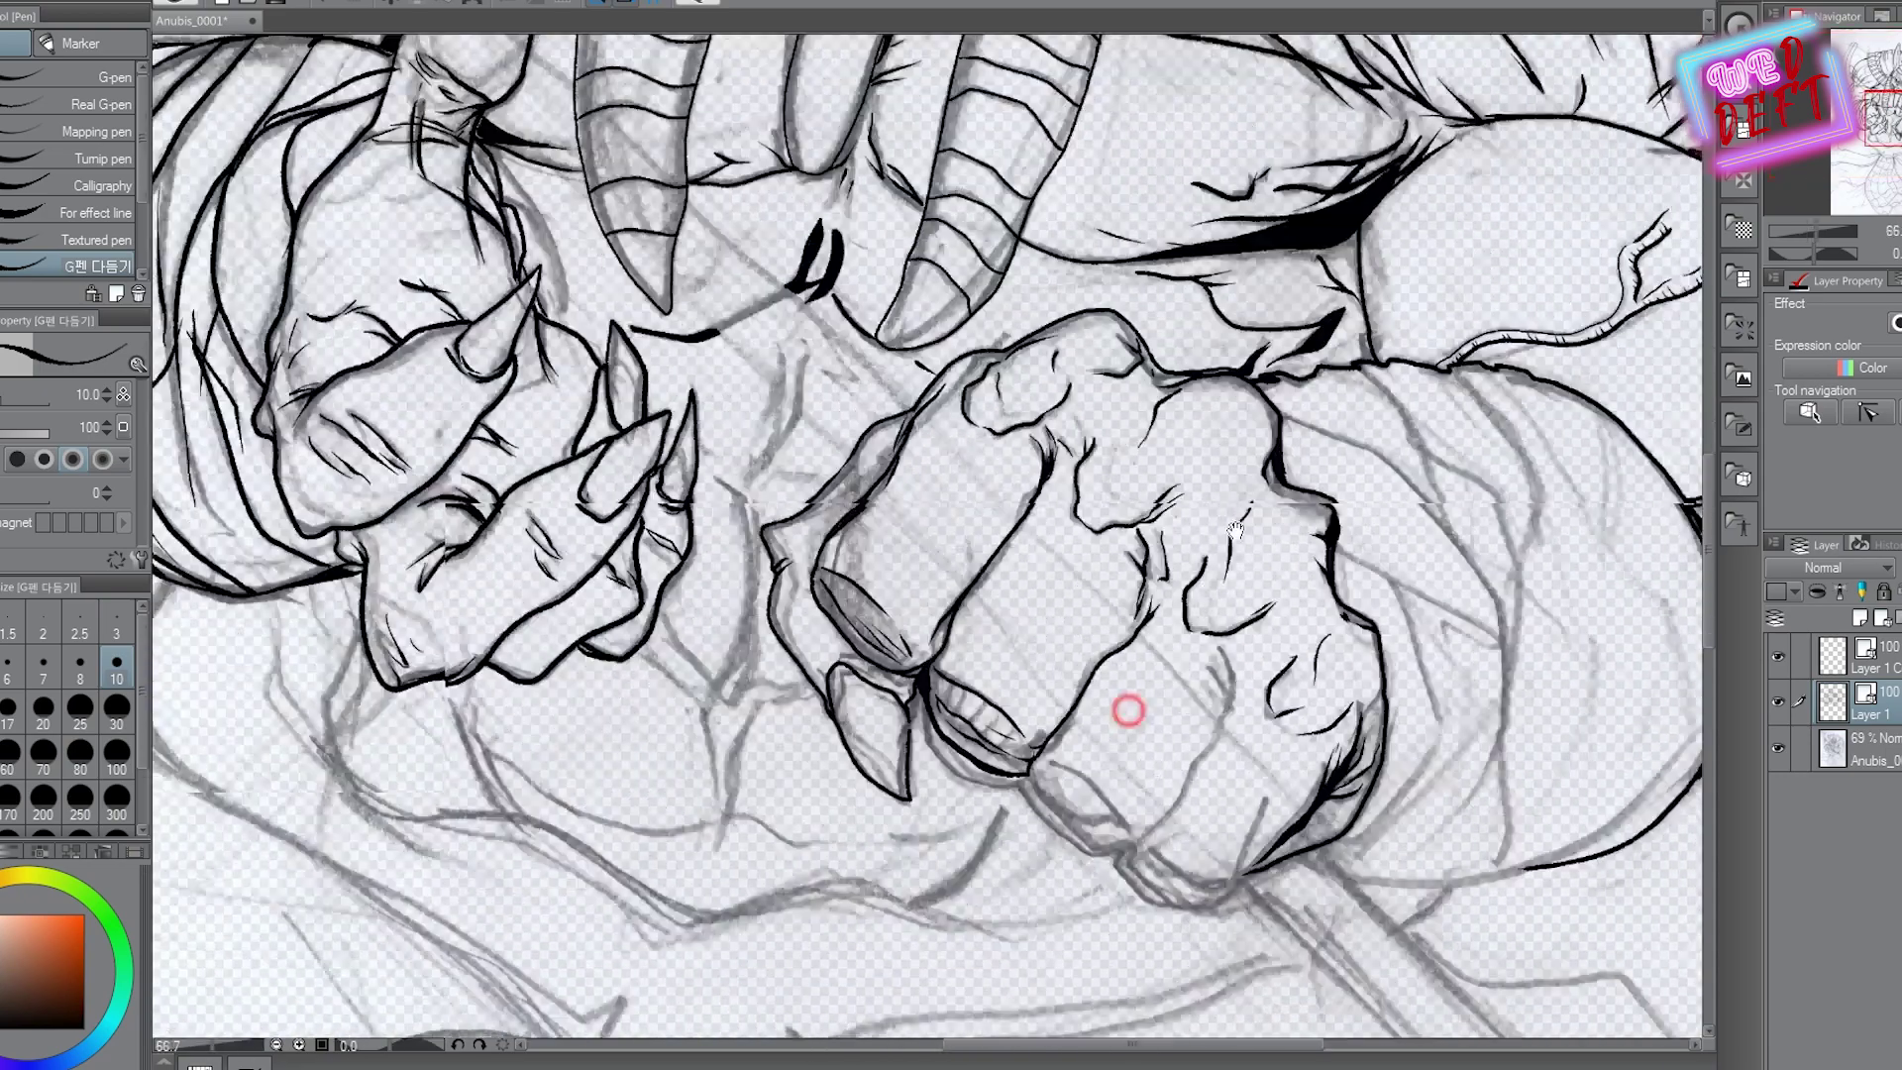
Ink the third finger's creases and its contour around the lower tip
left_click_drag(1179, 315, 1211, 426)
mouse_move(1155, 341)
left_mouse_down()
mouse_move(1197, 431)
mouse_move(1094, 639)
mouse_move(872, 764)
left_mouse_up()
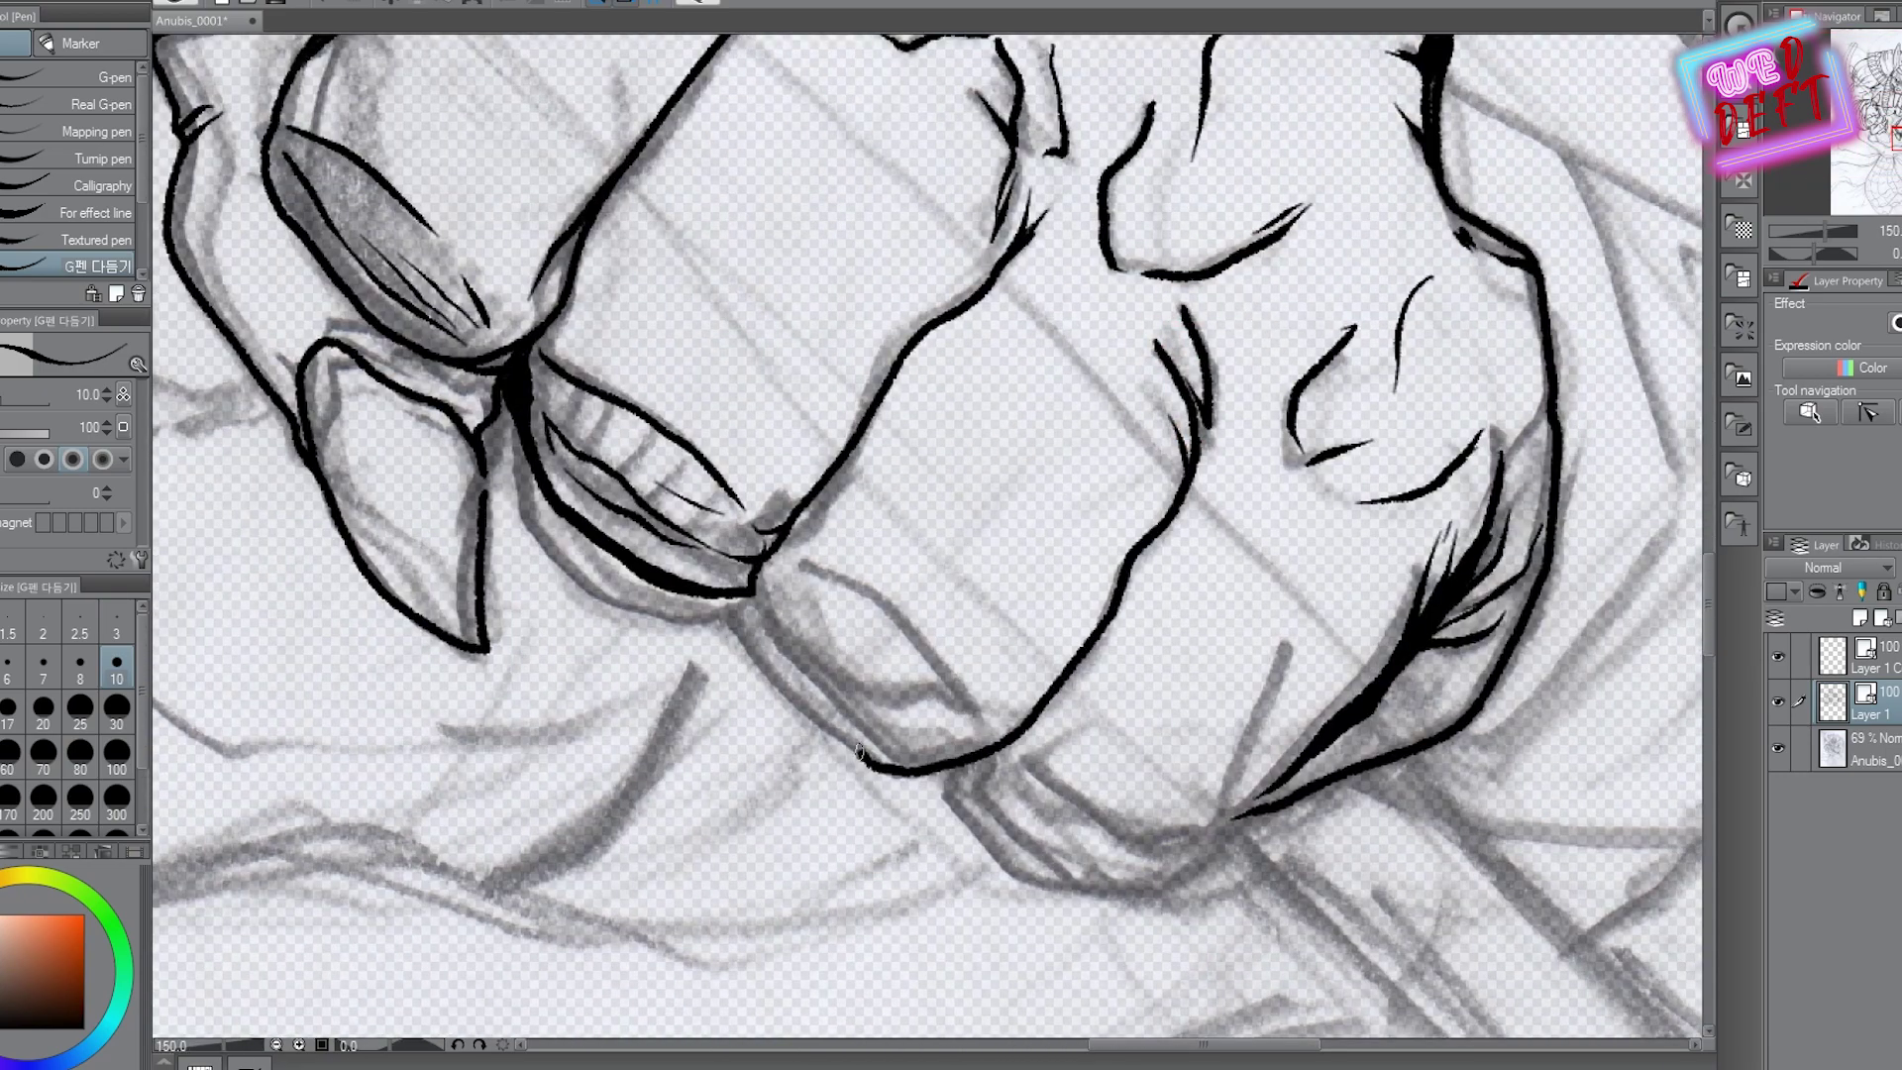
left_click_drag(752, 570, 942, 700)
left_click_drag(773, 604, 892, 741)
scroll(1064, 628, "down", 3)
Ink the nails and hatch lines on the tips of the fist's third and fourth fingers
scroll(553, 504, "up", 4)
left_click_drag(553, 503, 798, 661)
left_click_drag(634, 525, 748, 639)
left_click_drag(591, 488, 713, 648)
mouse_move(649, 476)
left_mouse_down()
mouse_move(832, 606)
mouse_move(896, 599)
left_mouse_up()
left_click_drag(719, 575, 835, 655)
scroll(834, 653, "down", 3)
scroll(963, 560, "down", 1)
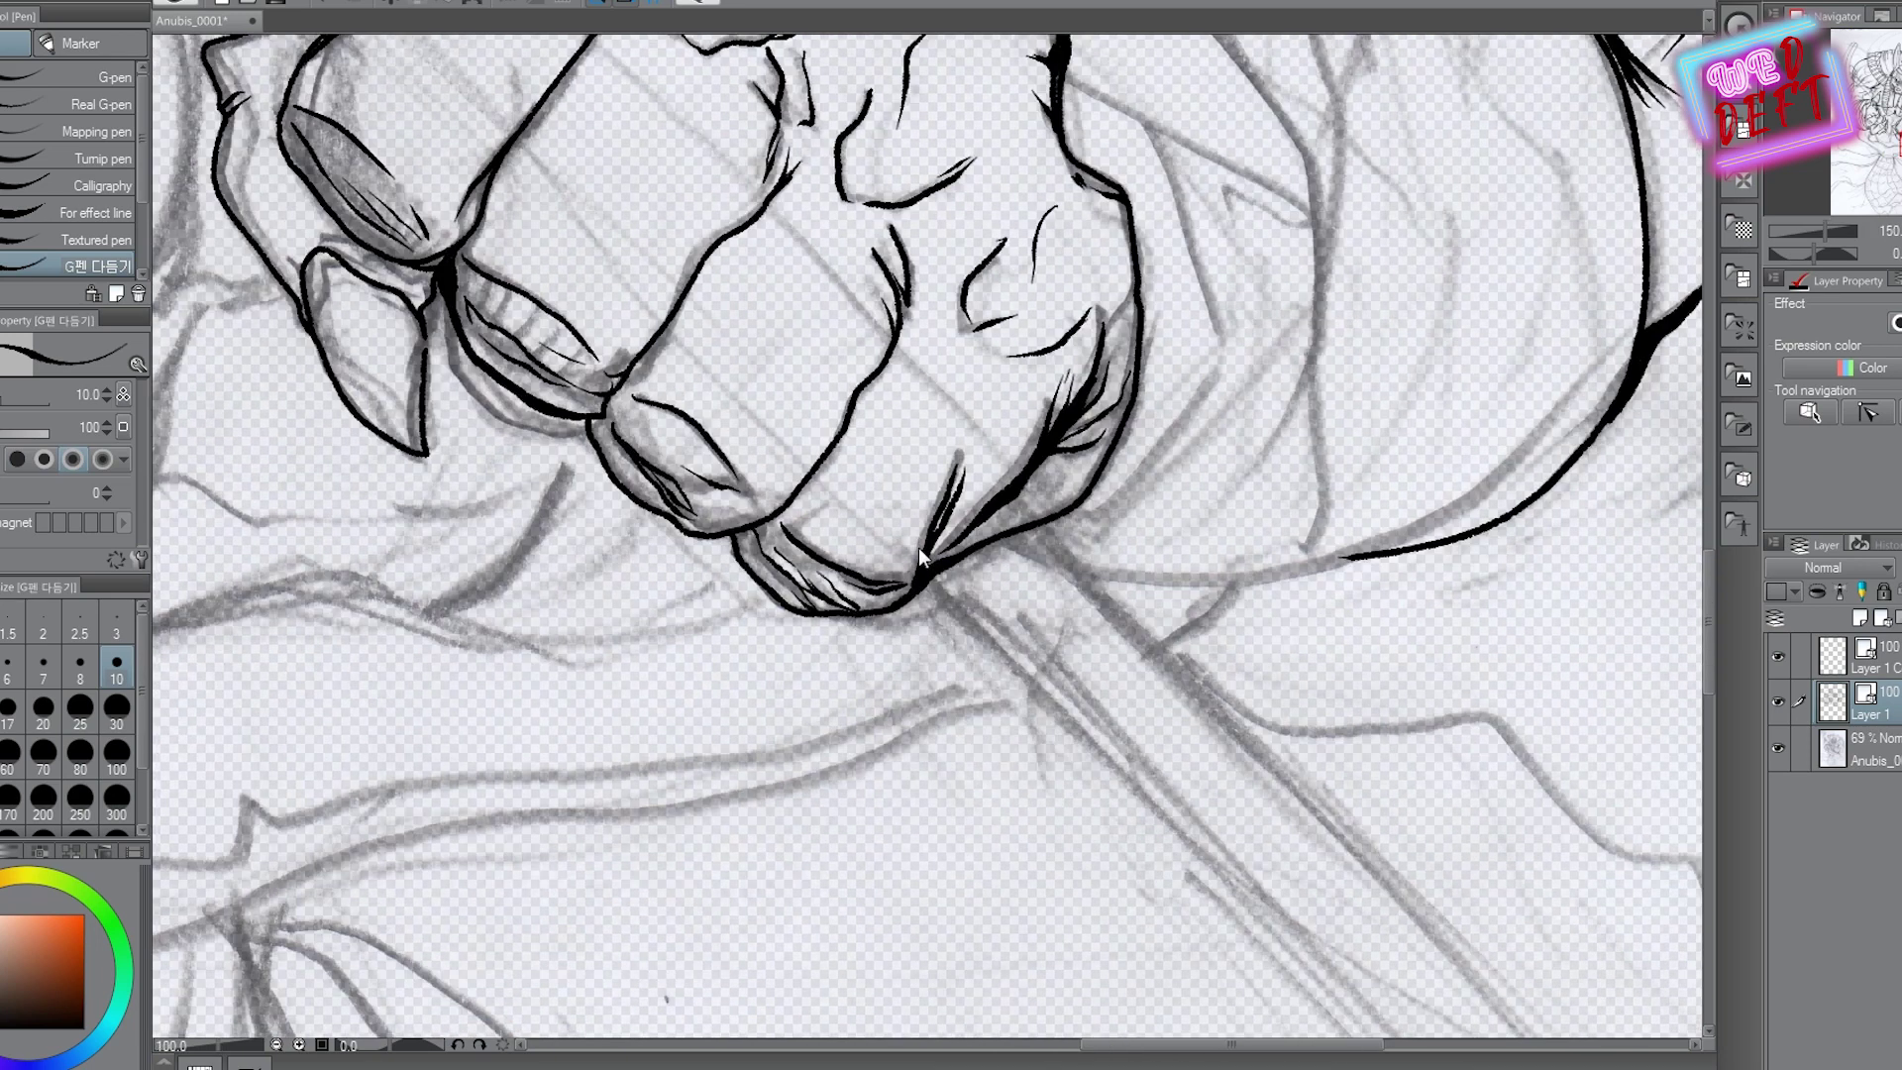
Ink the first curved wrap lines running from the wrist and upper edge across the bandaged forearm
scroll(1070, 306, "down", 3)
scroll(692, 615, "up", 4)
left_click_drag(639, 693, 799, 683)
scroll(870, 483, "down", 3)
scroll(694, 446, "up", 3)
left_click_drag(622, 408, 961, 691)
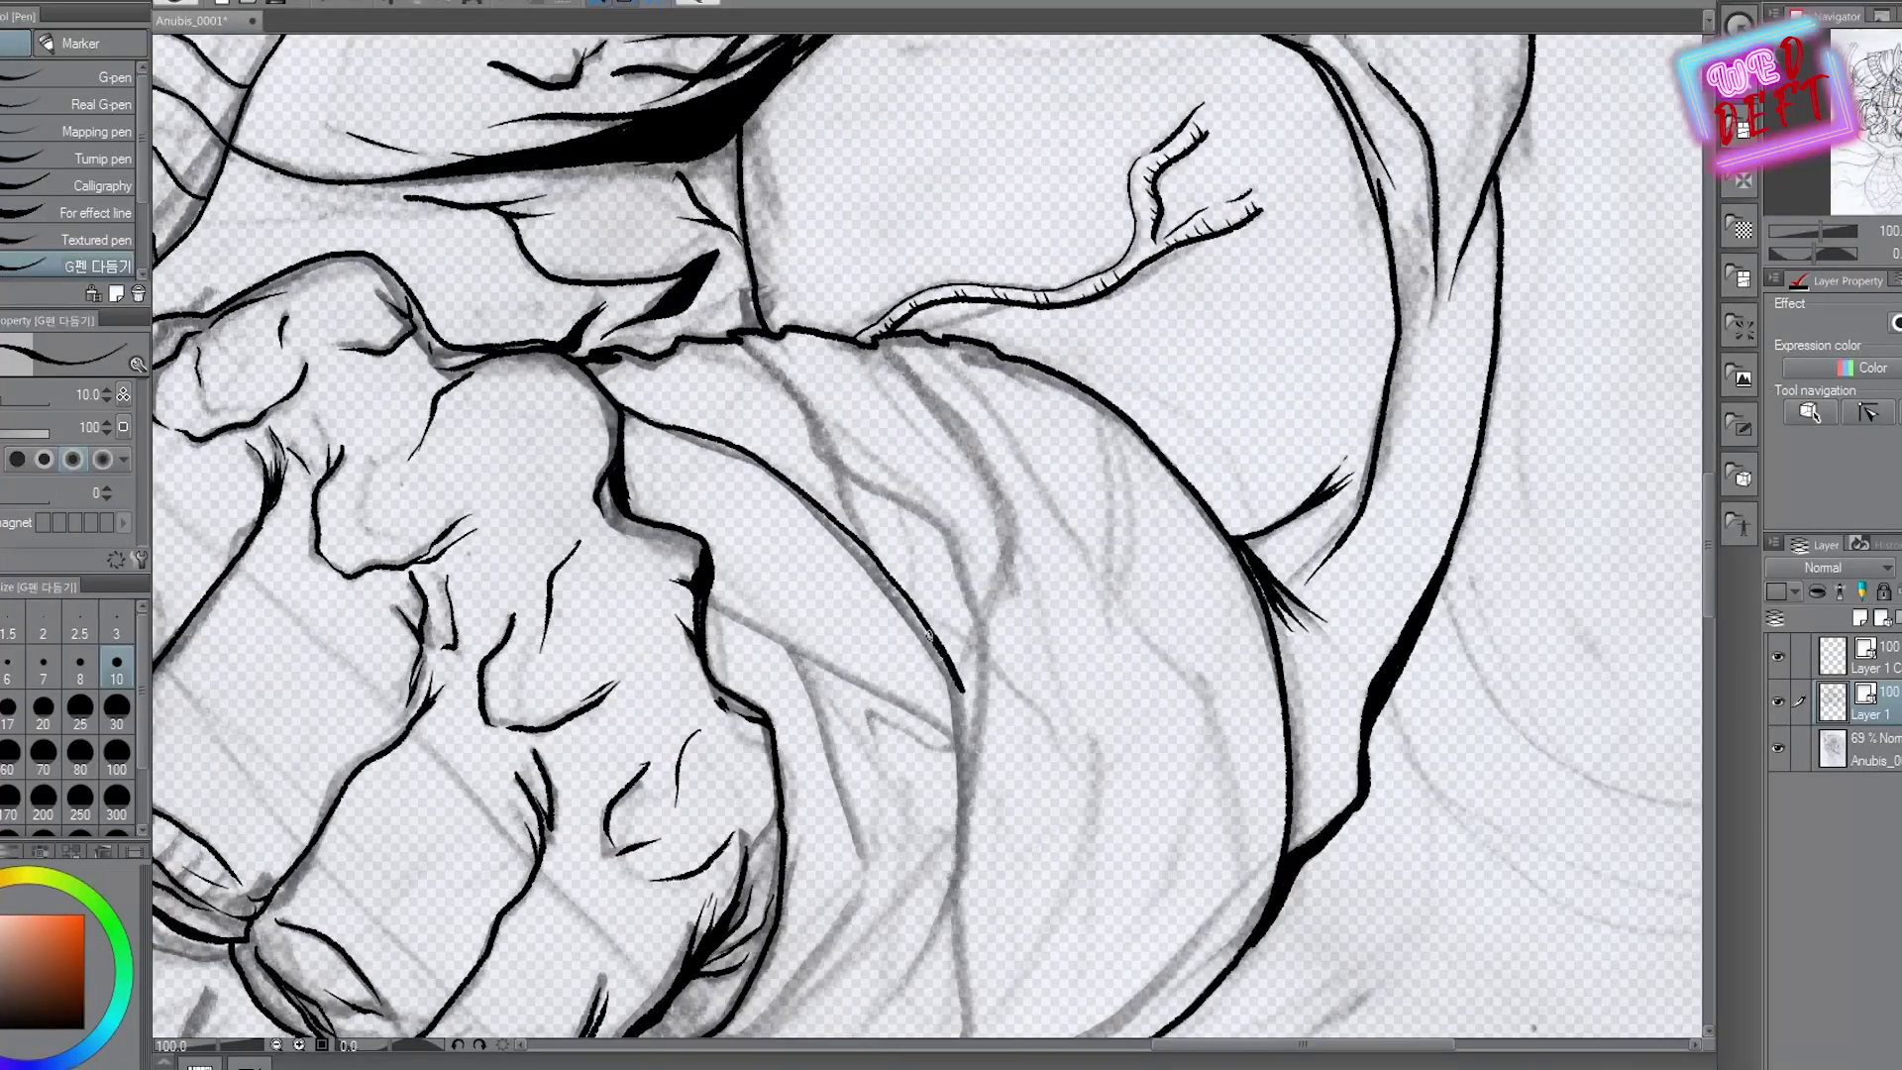
left_click_drag(921, 616, 735, 342)
left_click_drag(988, 594, 814, 342)
mouse_move(1052, 492)
left_mouse_down()
mouse_move(965, 981)
mouse_move(1005, 428)
left_mouse_up()
mouse_move(1088, 398)
left_mouse_down()
mouse_move(1097, 525)
mouse_move(1214, 949)
left_mouse_up()
Ink the remaining bandage folds between the fist and the forearm's outer edge, down to its underside
scroll(1090, 416, "down", 3)
scroll(990, 713, "up", 3)
mouse_move(832, 332)
left_mouse_down()
mouse_move(862, 416)
mouse_move(778, 779)
left_mouse_up()
left_click_drag(887, 733, 1034, 507)
mouse_move(816, 273)
left_mouse_down()
mouse_move(1038, 539)
mouse_move(880, 815)
left_mouse_up()
left_click_drag(852, 832, 1038, 753)
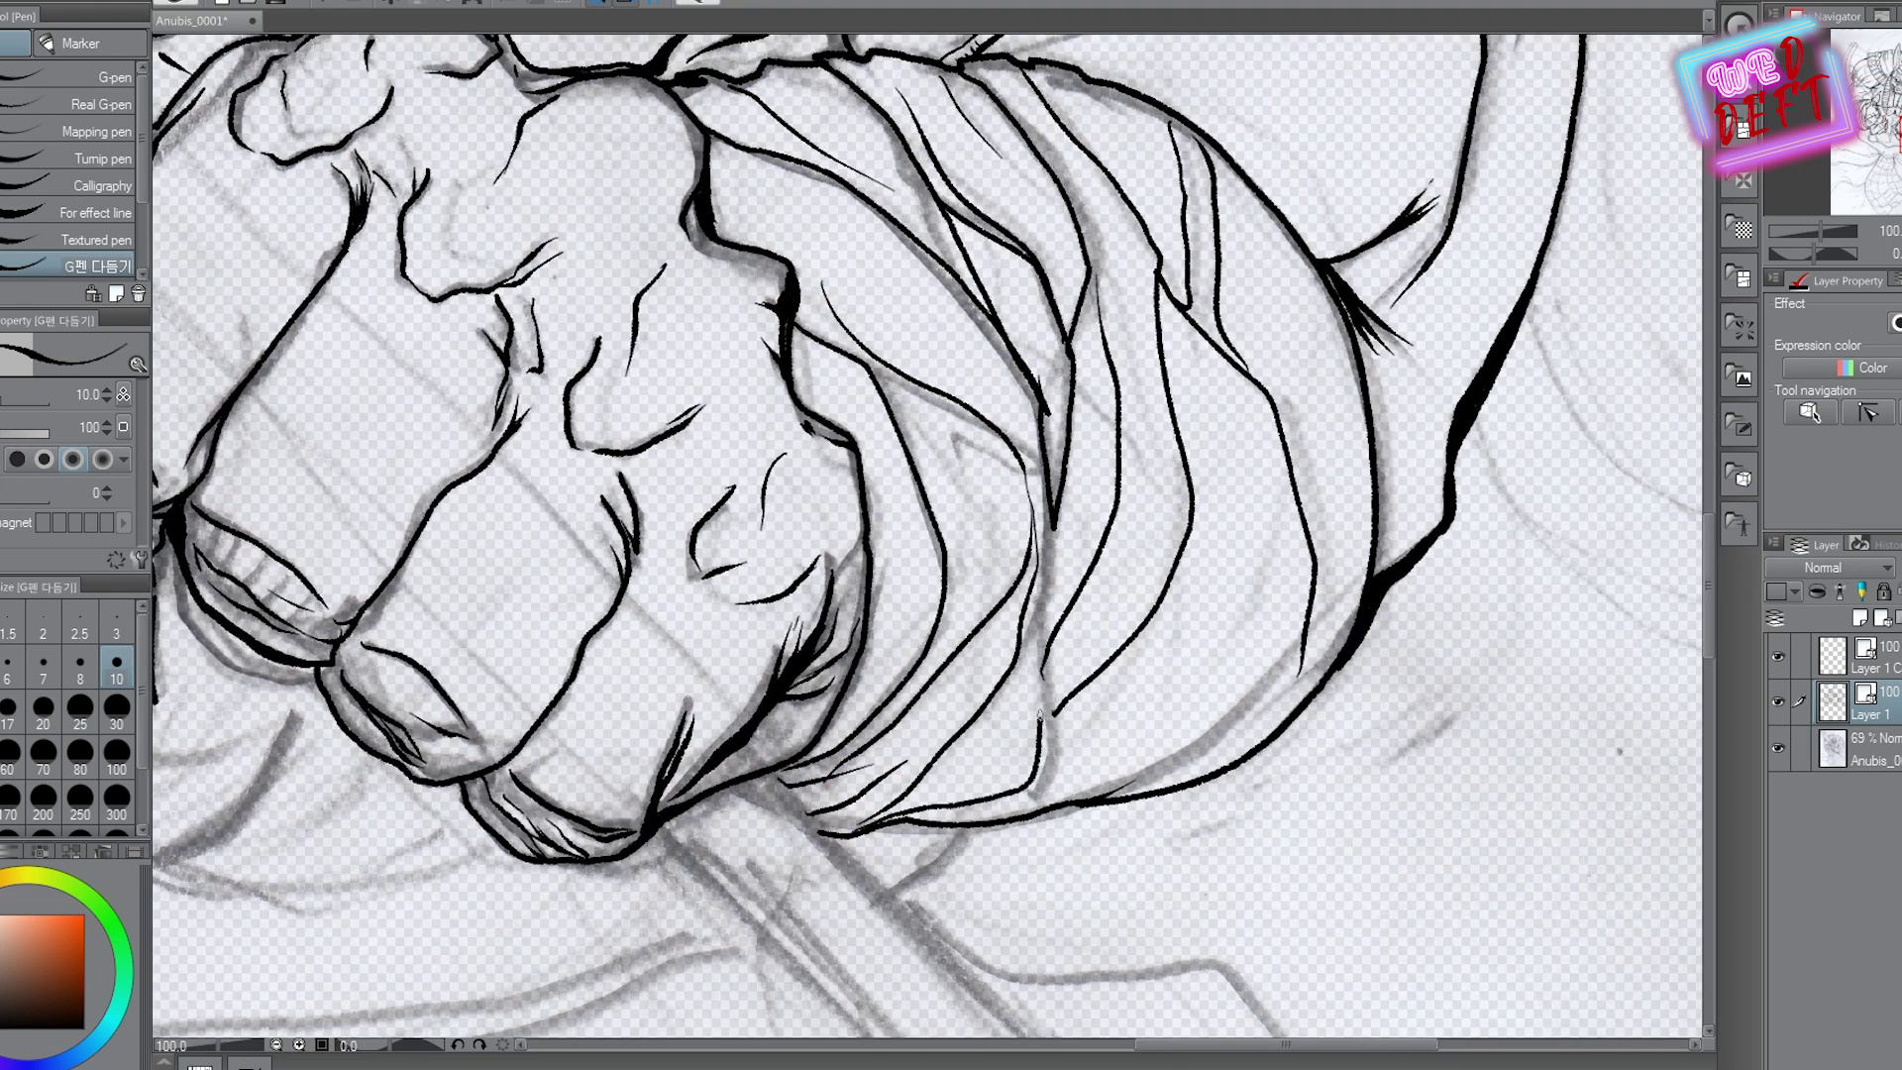
left_click_drag(1158, 765, 1288, 515)
scroll(1292, 606, "down", 4)
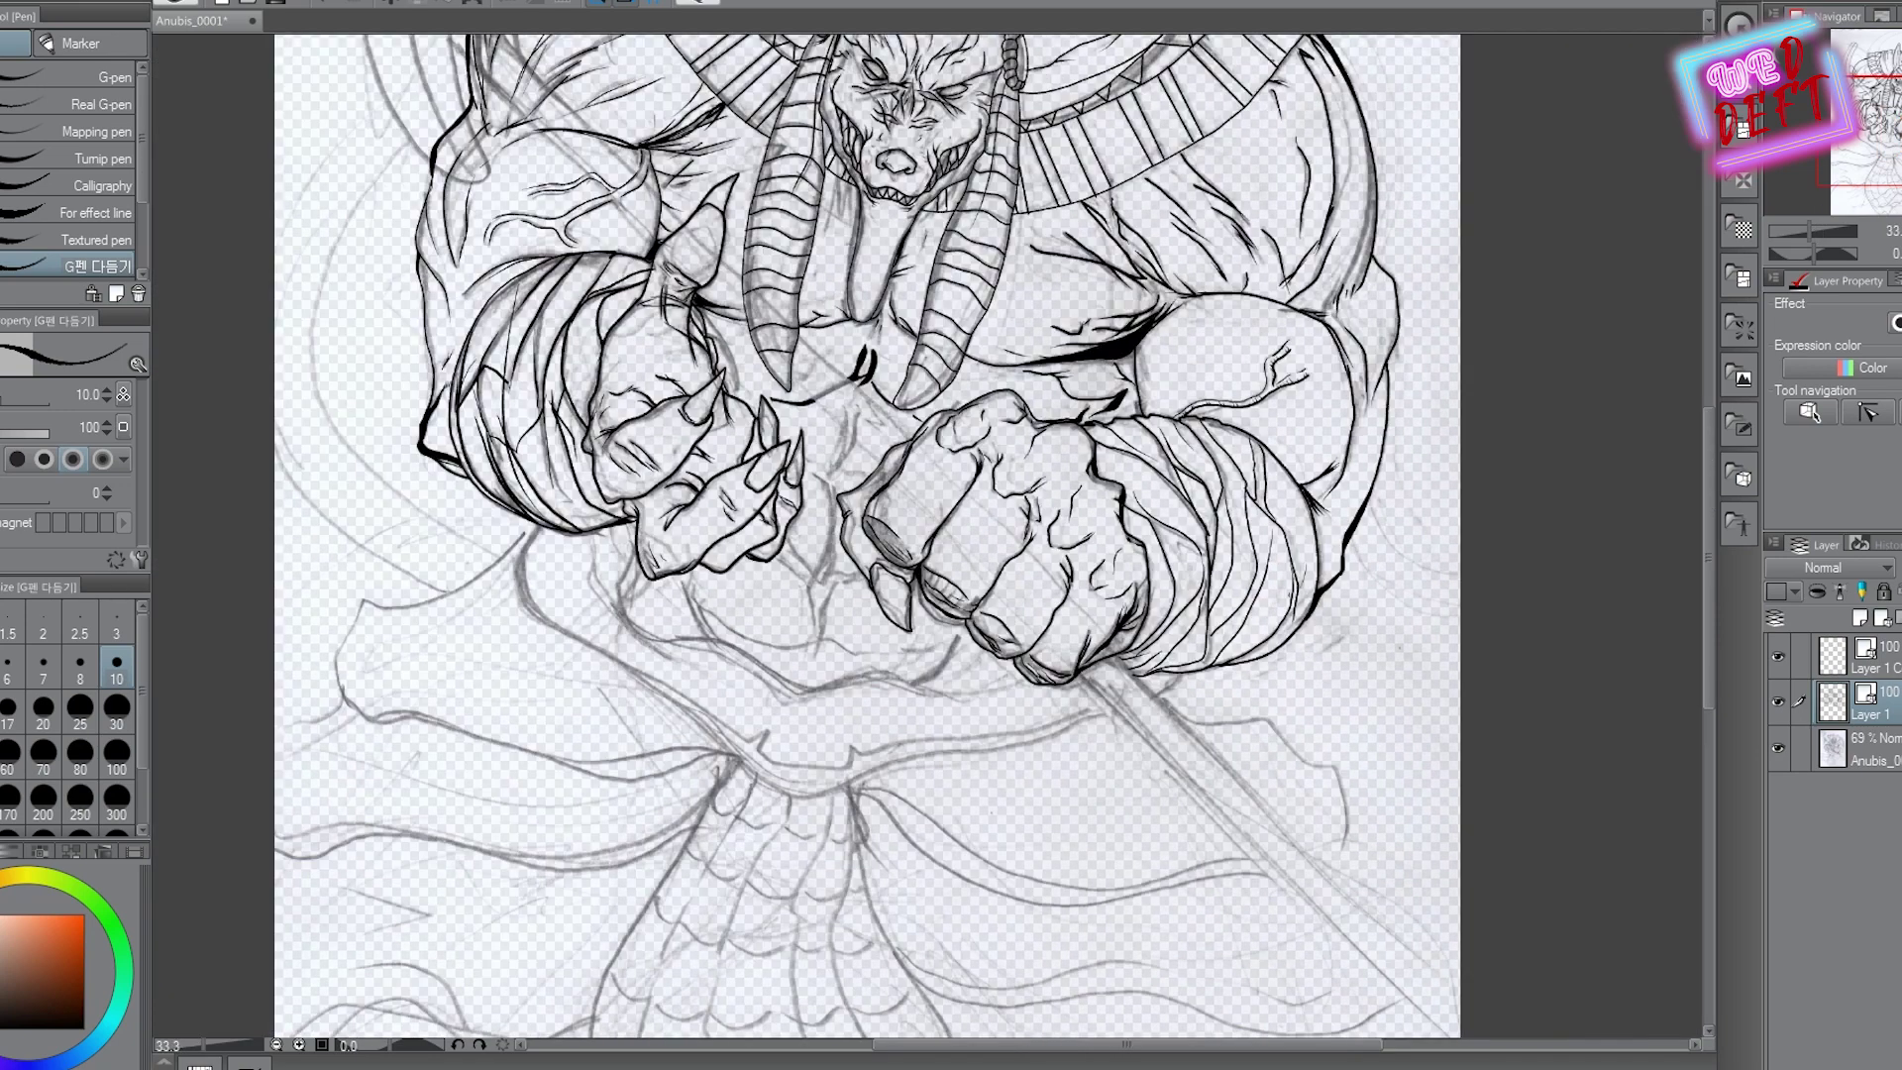
Ink the vertical muscle creases on the upper abdomen between the clawed hand and the fist
scroll(1043, 649, "up", 4)
scroll(904, 721, "down", 4)
scroll(441, 311, "up", 5)
left_click_drag(750, 488, 708, 705)
left_click_drag(791, 595, 709, 777)
scroll(753, 694, "down", 3)
scroll(853, 335, "up", 3)
scroll(854, 335, "up", 2)
Ink the central abdominal crease as a thick black V-shaped shadow, raising the brush size to 15
mouse_move(866, 359)
left_mouse_down()
mouse_move(910, 487)
mouse_move(828, 738)
left_mouse_up()
mouse_move(715, 609)
left_mouse_down()
mouse_move(796, 738)
mouse_move(897, 703)
mouse_move(922, 727)
mouse_move(924, 393)
mouse_move(916, 455)
left_mouse_up()
key("]")
mouse_move(893, 647)
left_mouse_down()
mouse_move(839, 765)
mouse_move(779, 710)
left_mouse_up()
mouse_move(887, 659)
left_mouse_down()
mouse_move(907, 713)
mouse_move(876, 807)
left_mouse_up()
left_click_drag(906, 589, 886, 787)
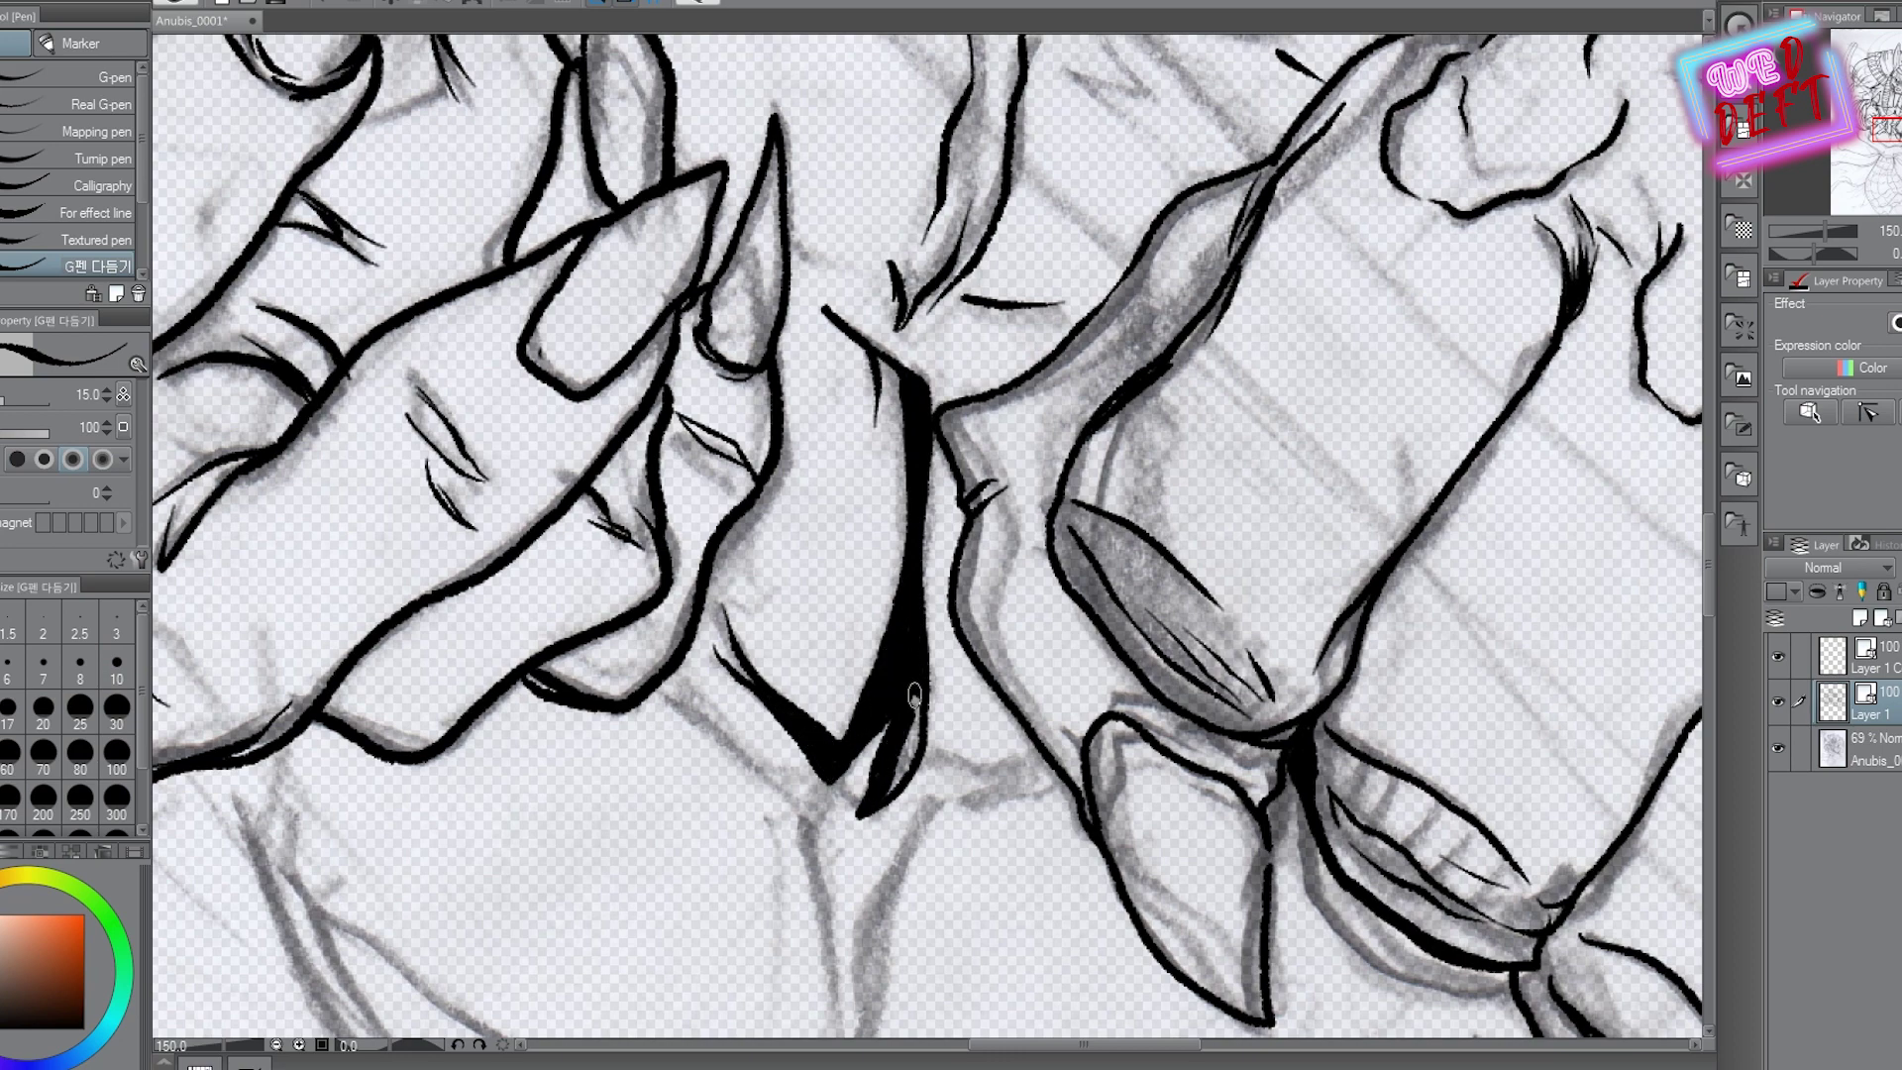
left_click_drag(906, 678, 892, 787)
Ink the navel area below the black shadow with side creases and a narrow double line running down
scroll(882, 654, "down", 5)
mouse_move(869, 642)
left_mouse_down()
mouse_move(908, 689)
mouse_move(1005, 690)
left_mouse_up()
scroll(1005, 689, "up", 6)
left_click_drag(936, 410, 782, 327)
left_click_drag(849, 379, 965, 458)
left_click_drag(1278, 406, 1099, 480)
mouse_move(995, 436)
left_mouse_down()
mouse_move(991, 738)
mouse_move(1021, 852)
left_mouse_up()
left_click_drag(1146, 446, 1050, 703)
scroll(1017, 683, "down", 5)
scroll(1034, 611, "up", 3)
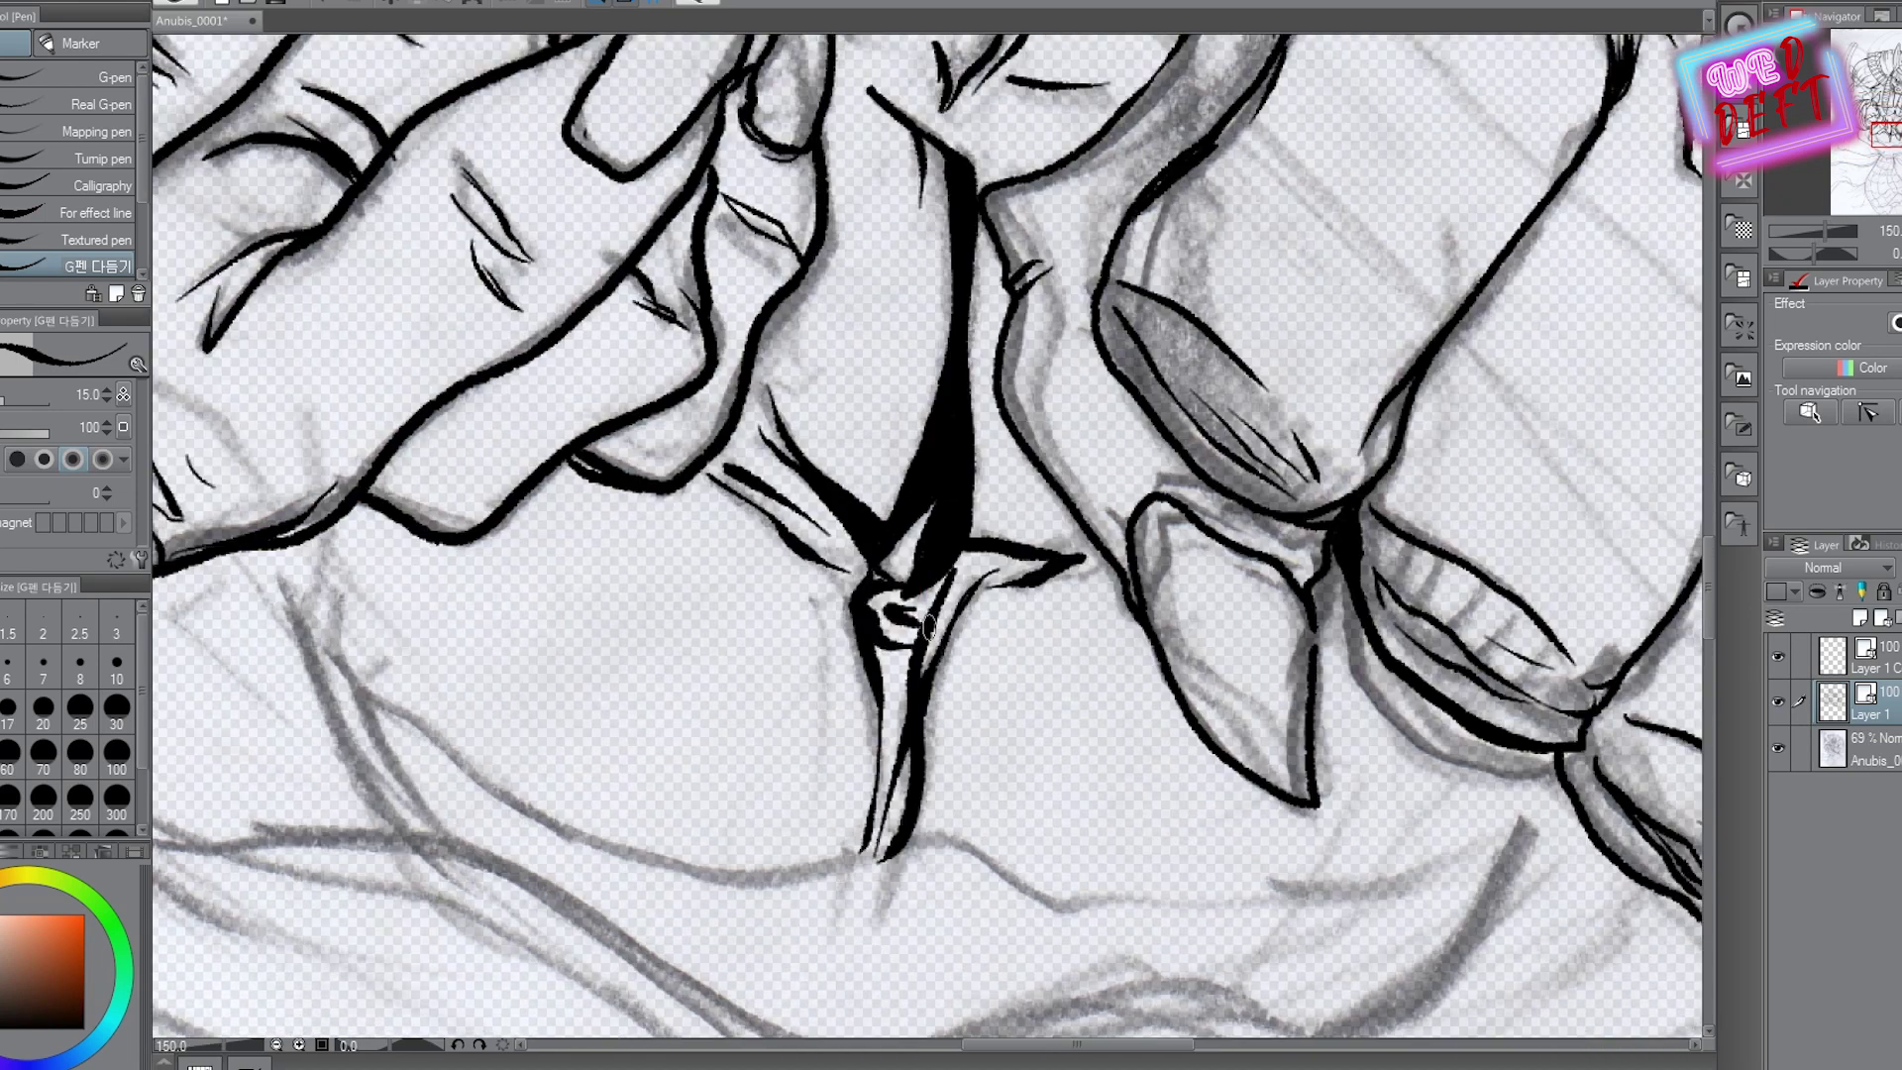
scroll(905, 607, "down", 1)
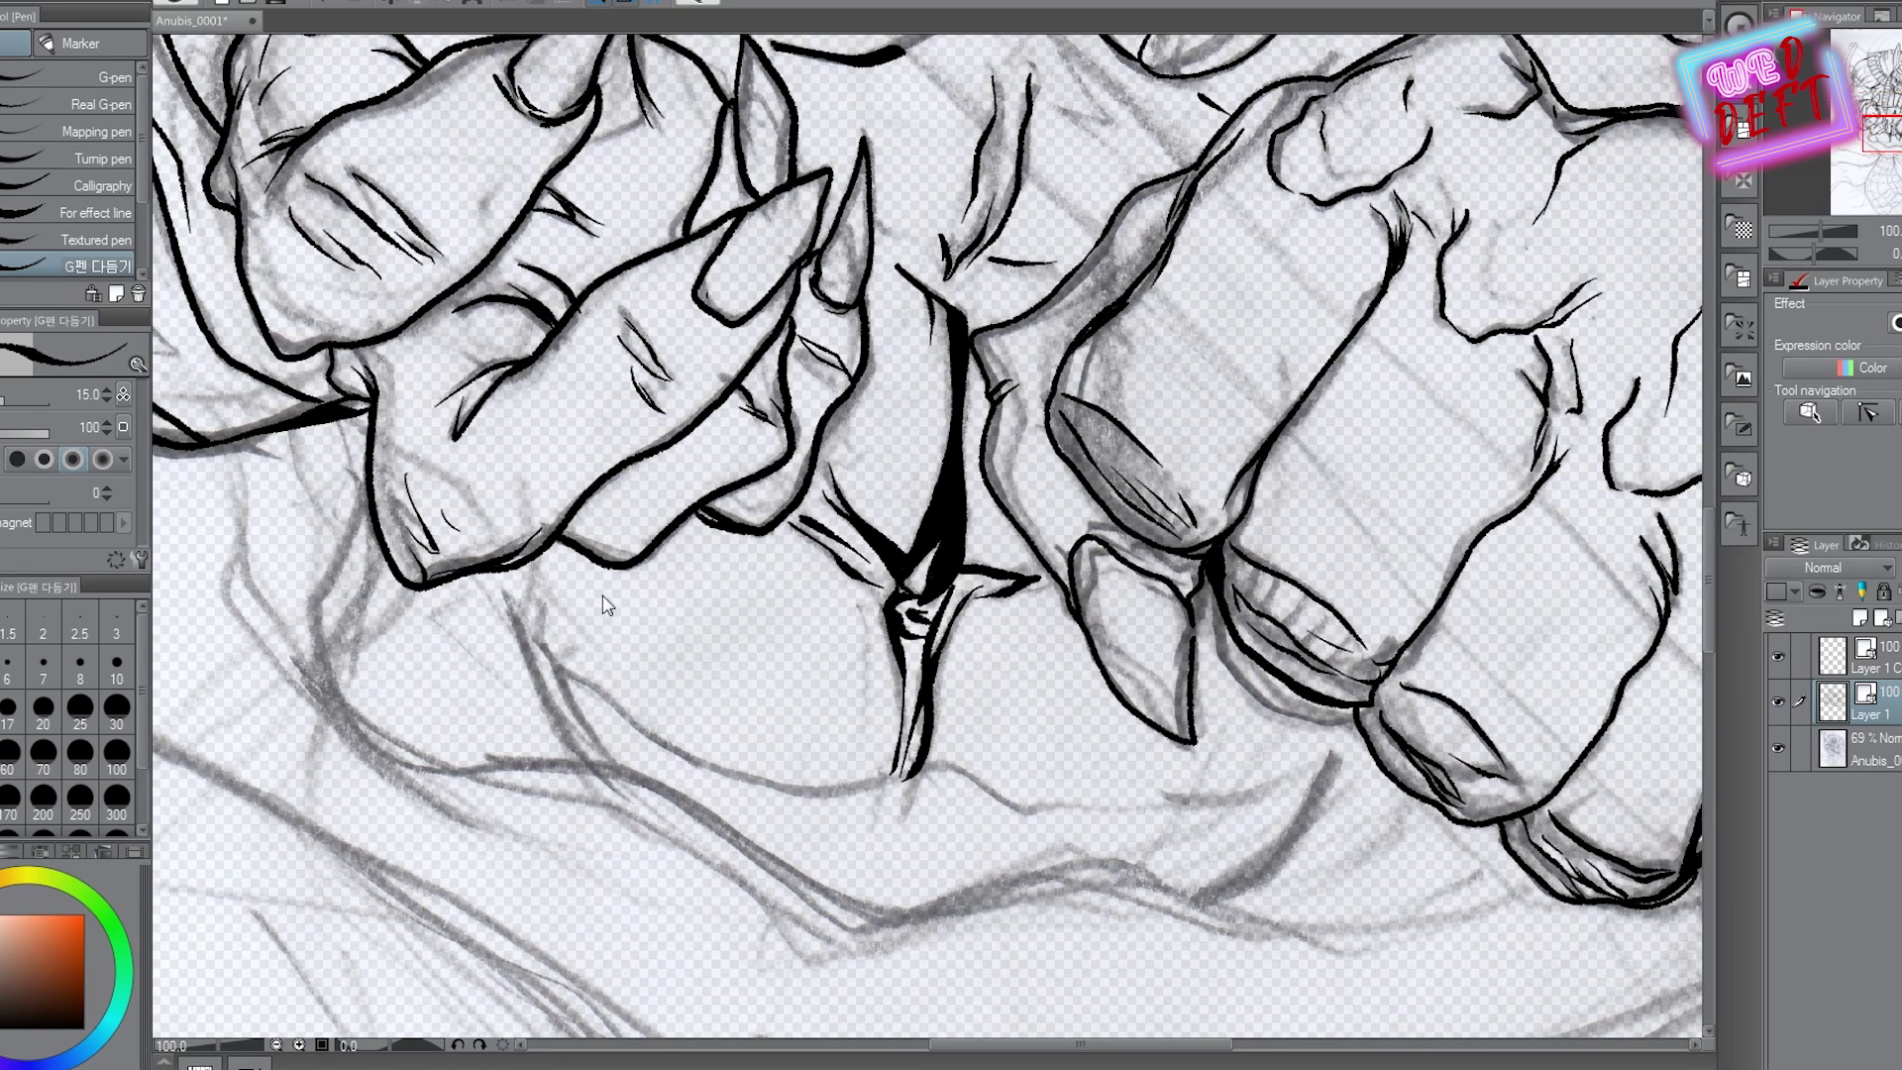
Ink the lower abdominal muscle contours and side creases beneath the clawed hand and the fist
left_click_drag(535, 604, 584, 684)
mouse_move(579, 678)
left_mouse_down()
mouse_move(770, 793)
mouse_move(931, 787)
left_mouse_up()
left_click_drag(921, 777, 1045, 842)
left_click_drag(1332, 758, 1218, 897)
left_click_drag(891, 595, 926, 496)
left_click_drag(562, 535, 634, 654)
Ink the belt's wavy upper edge from under the bandaged arm across the waist to the fist
scroll(638, 656, "down", 1)
mouse_move(551, 544)
left_mouse_down()
mouse_move(857, 891)
mouse_move(936, 892)
left_mouse_up()
left_click_drag(1191, 808, 815, 460)
scroll(815, 461, "up", 1)
left_click_drag(1252, 297, 922, 340)
mouse_move(493, 492)
left_mouse_down()
mouse_move(669, 533)
mouse_move(833, 631)
mouse_move(996, 610)
mouse_move(1260, 660)
mouse_move(1560, 646)
left_mouse_up()
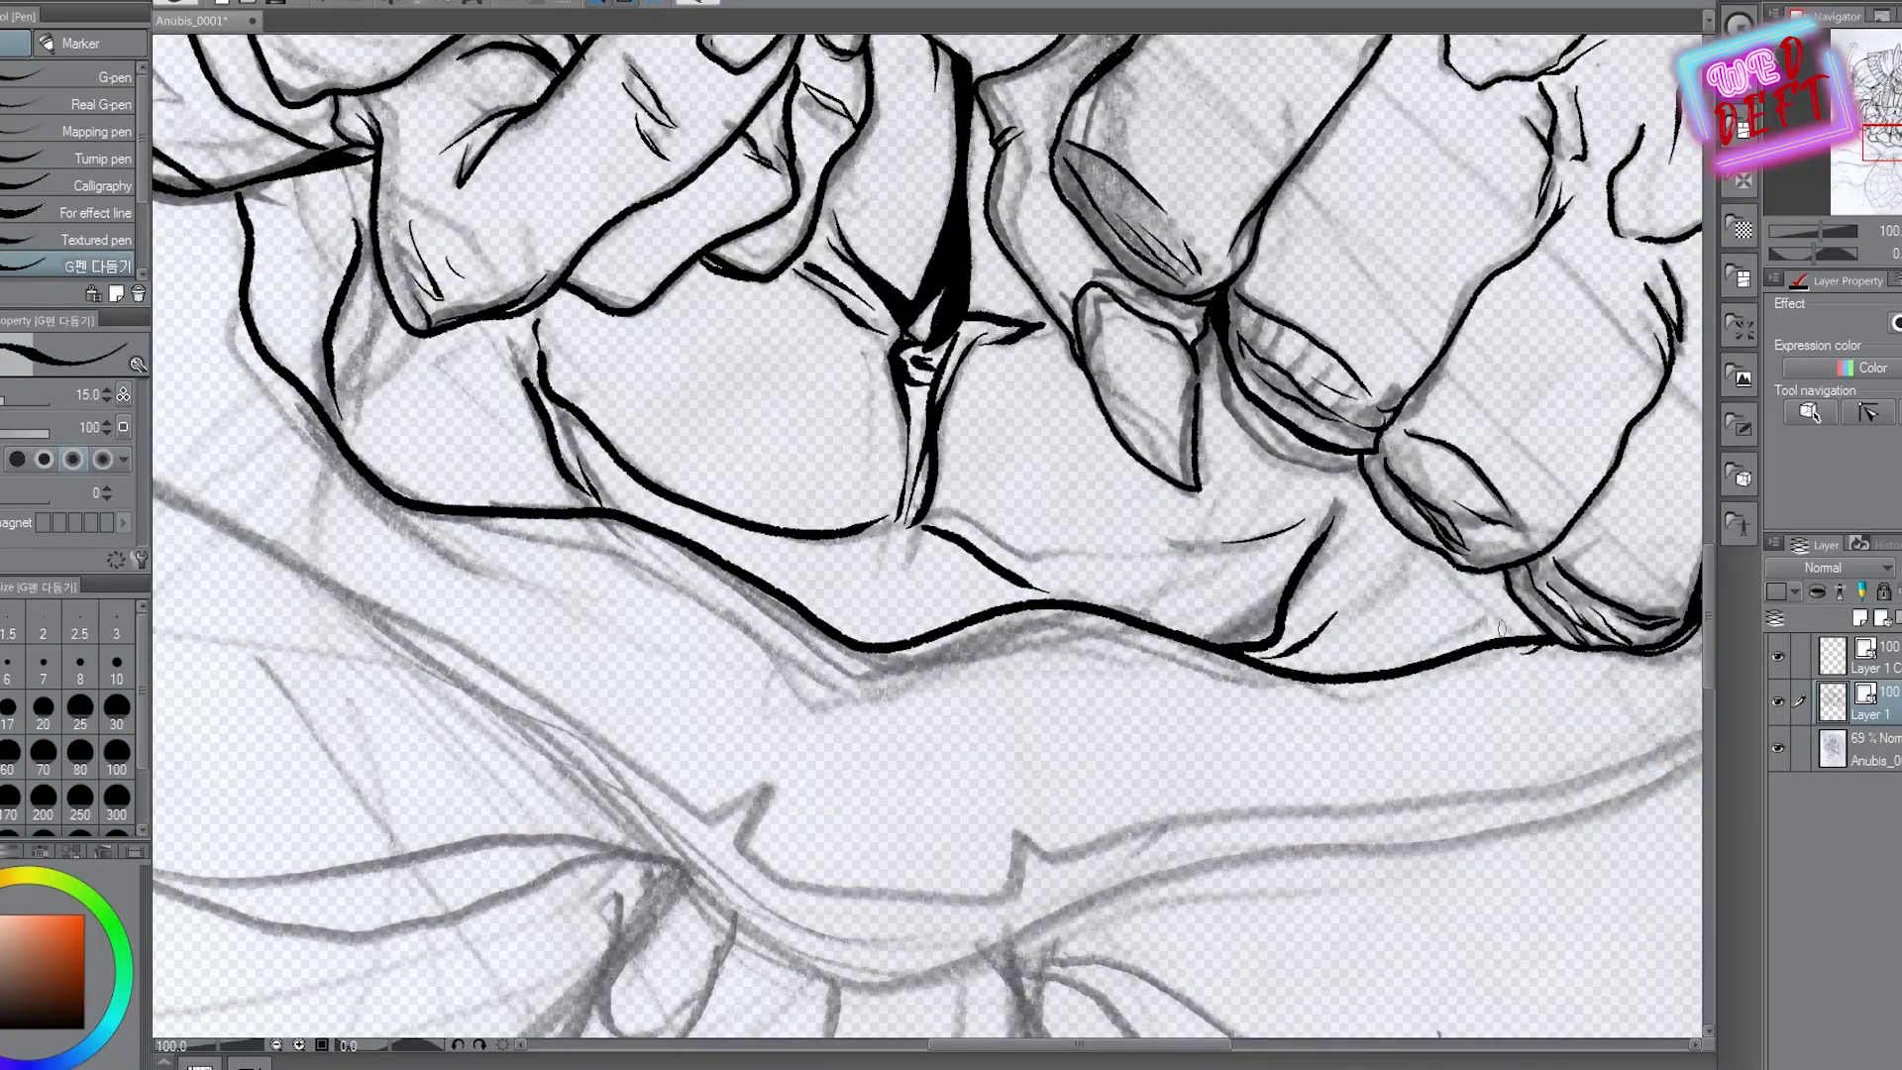
left_click_drag(1089, 445, 1535, 585)
Ink the belt's lower edge and the inner border line with its two pointed notches at the center
scroll(411, 335, "down", 1)
mouse_move(411, 335)
left_mouse_down()
mouse_move(551, 583)
mouse_move(862, 842)
mouse_move(1226, 792)
mouse_move(1570, 707)
left_mouse_up()
mouse_move(428, 338)
left_mouse_down()
mouse_move(405, 488)
mouse_move(779, 740)
mouse_move(687, 661)
mouse_move(849, 753)
mouse_move(874, 790)
mouse_move(1034, 807)
mouse_move(1135, 774)
mouse_move(1345, 753)
left_mouse_up()
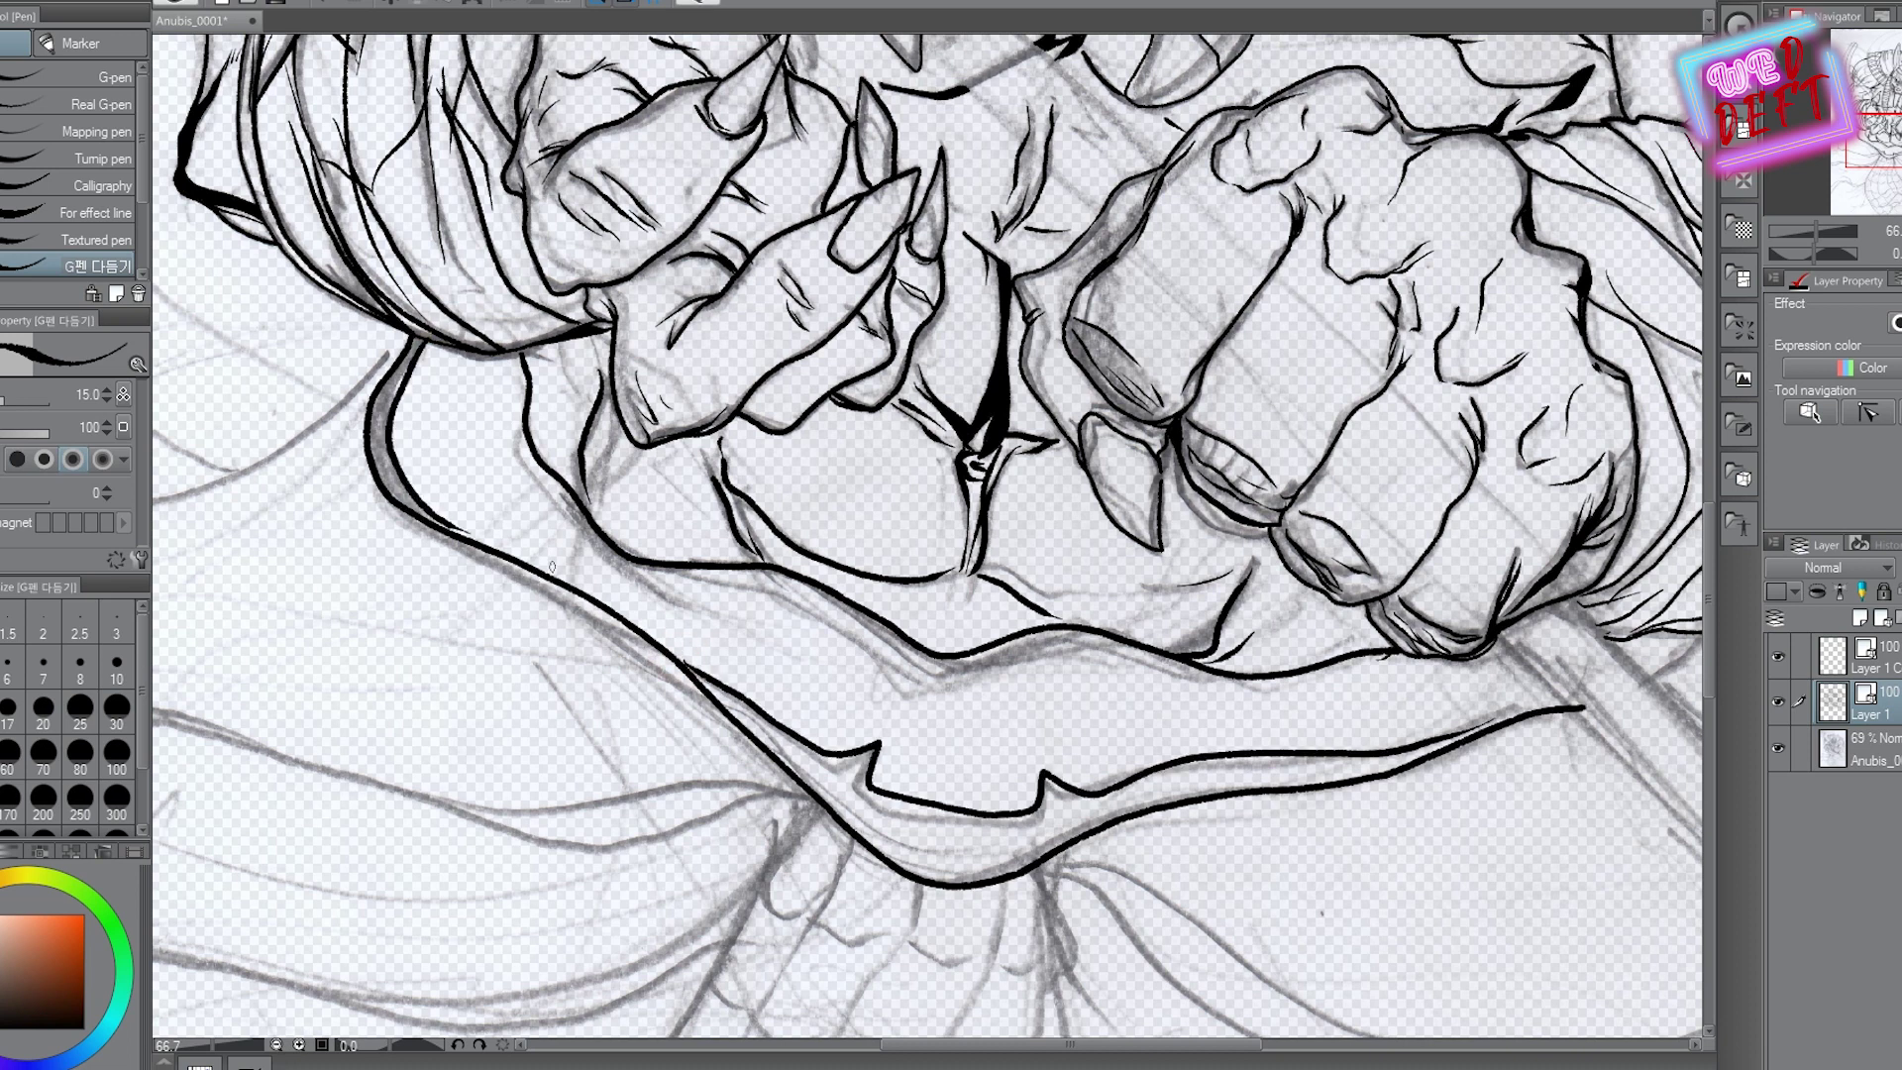
scroll(646, 622, "down", 4)
scroll(646, 622, "up", 4)
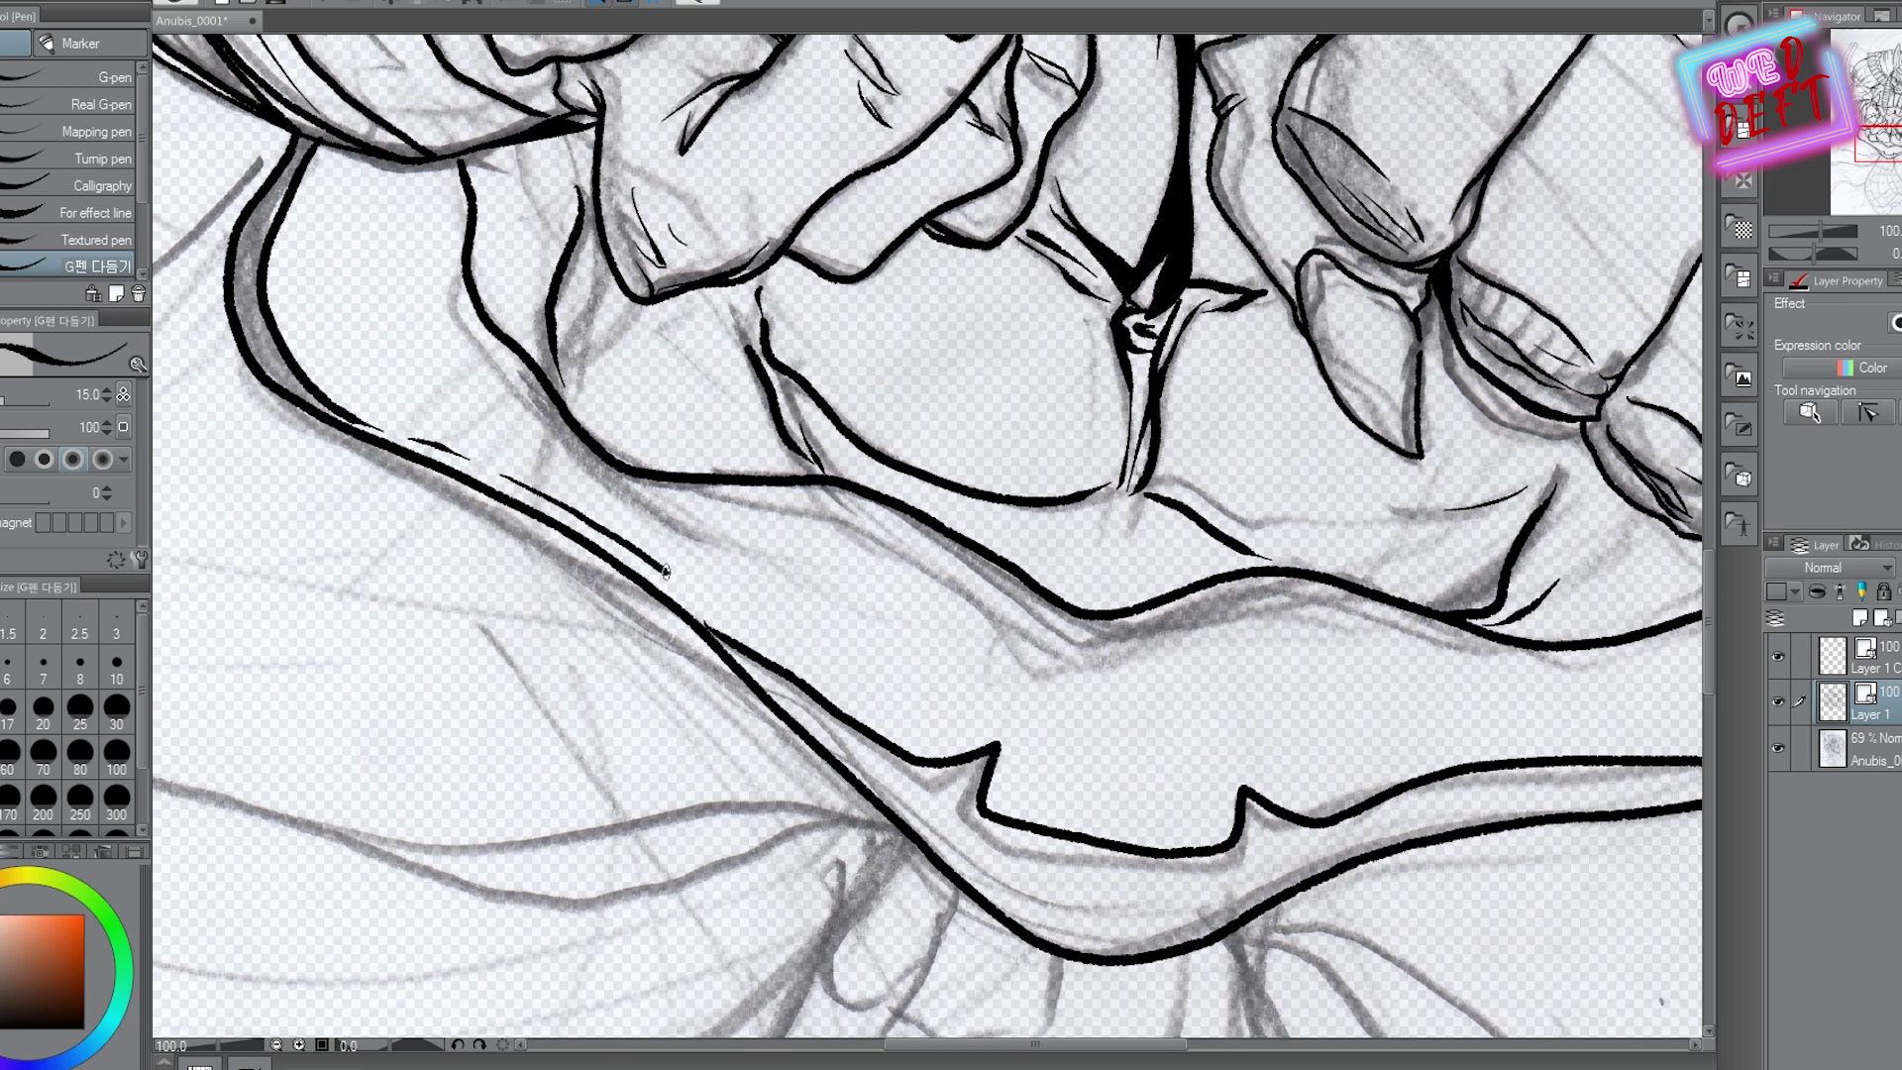
scroll(1050, 558, "down", 4)
scroll(1050, 557, "down", 2)
Ink the flowing cloth outline, doubled ribbon edges and lower cloth contour on the clawed-hand side of the waist
scroll(1010, 408, "up", 4)
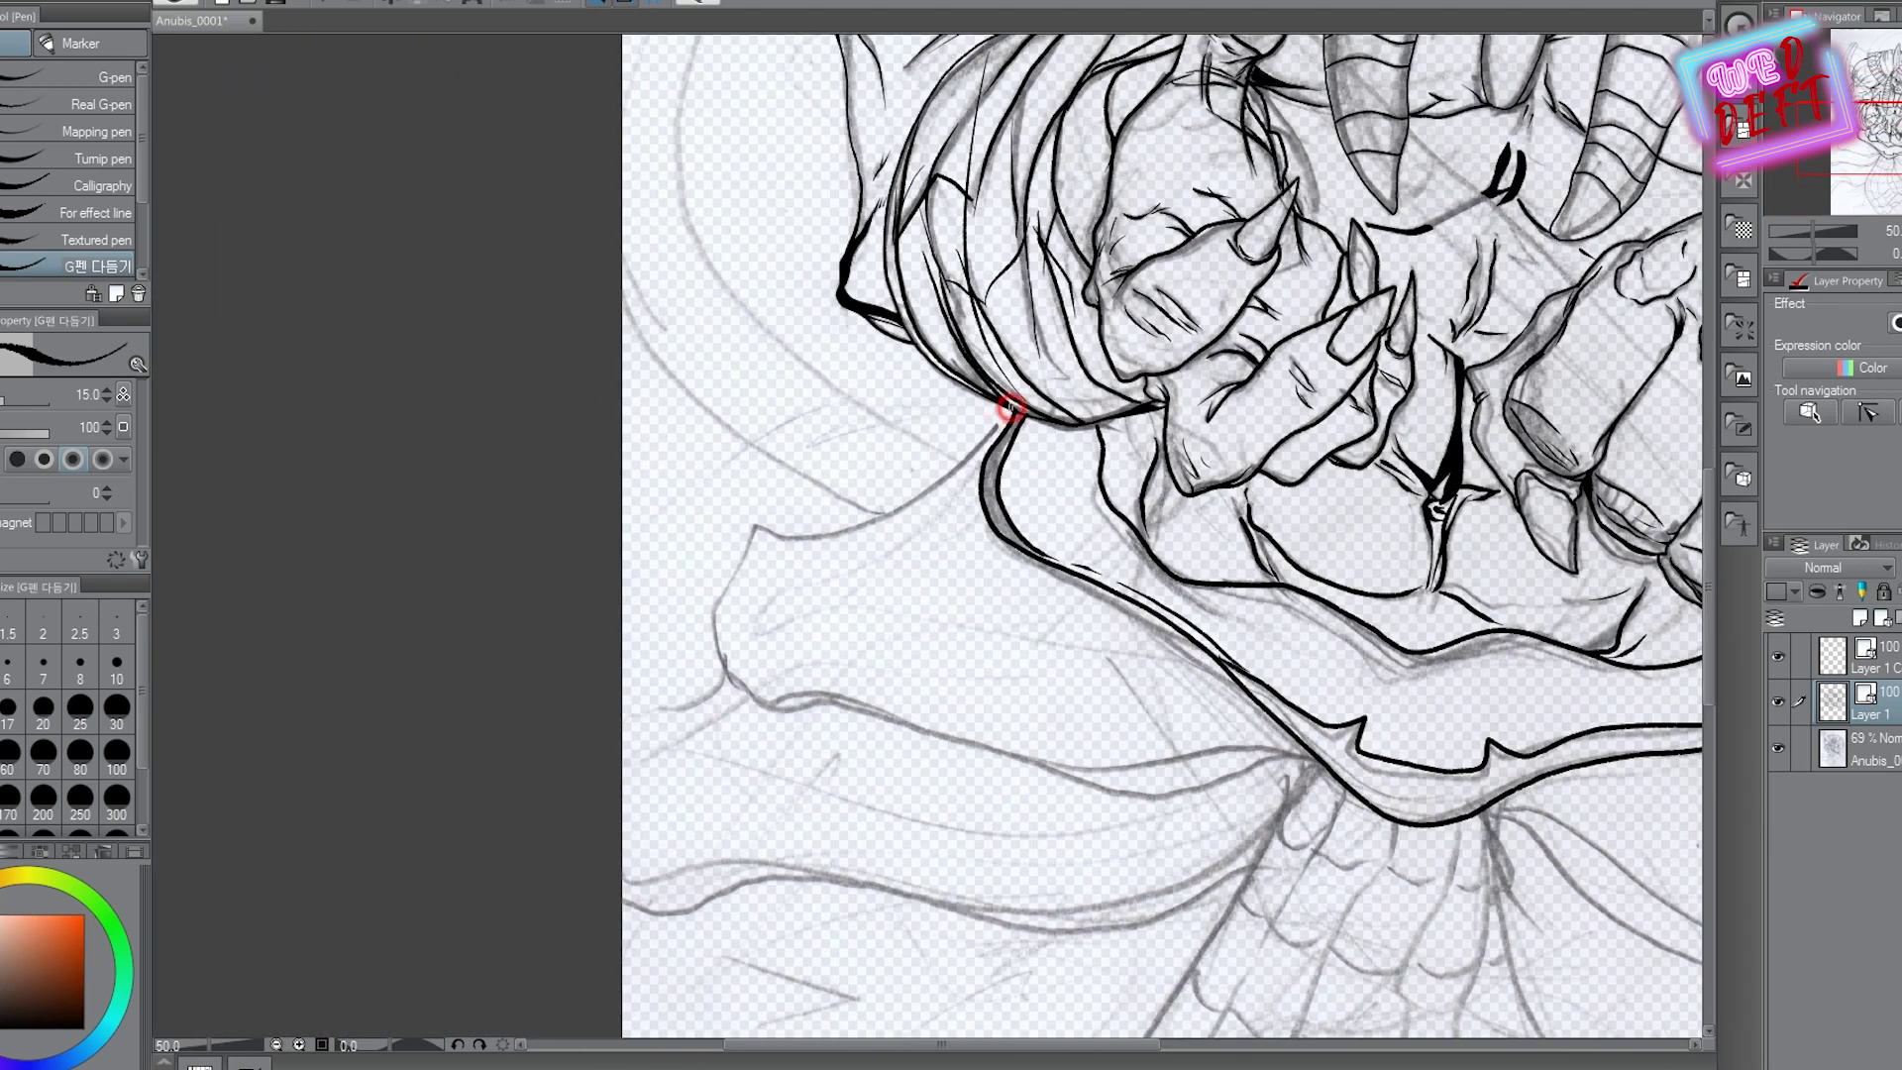
left_click_drag(736, 675, 1155, 789)
left_click_drag(993, 741, 1306, 750)
scroll(747, 394, "down", 1)
left_click_drag(748, 397, 685, 437)
left_click_drag(685, 569, 808, 547)
left_click_drag(1120, 492, 842, 566)
left_click_drag(1010, 729, 694, 733)
scroll(852, 694, "down", 1)
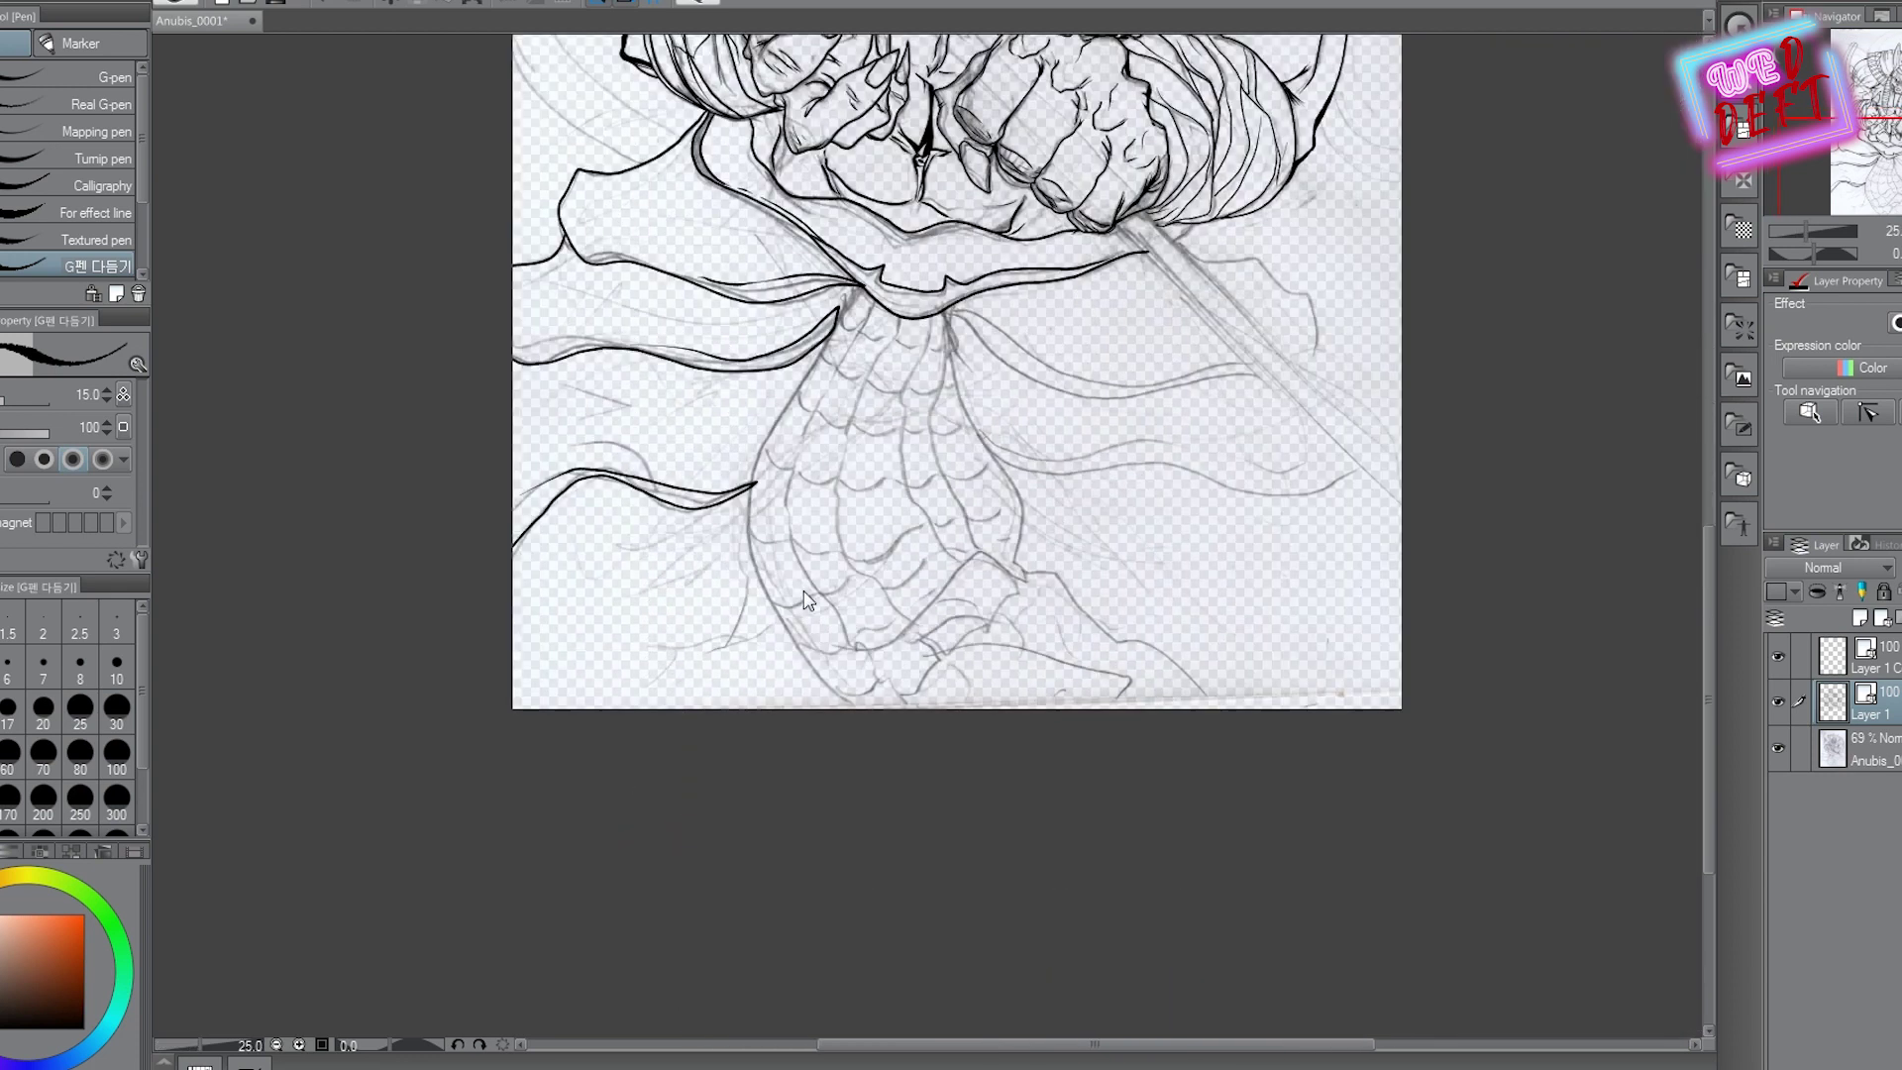
scroll(693, 594, "up", 2)
left_click_drag(510, 808, 700, 466)
Ink the two doubled wavy ribbons flowing out from the waist beneath the fist
scroll(624, 593, "down", 2)
scroll(624, 592, "up", 1)
mouse_move(530, 556)
left_mouse_down()
mouse_move(684, 614)
mouse_move(1250, 612)
mouse_move(1109, 594)
left_mouse_up()
scroll(502, 522, "up", 1)
mouse_move(502, 522)
left_mouse_down()
mouse_move(613, 604)
mouse_move(1166, 662)
mouse_move(507, 513)
mouse_move(991, 626)
left_mouse_up()
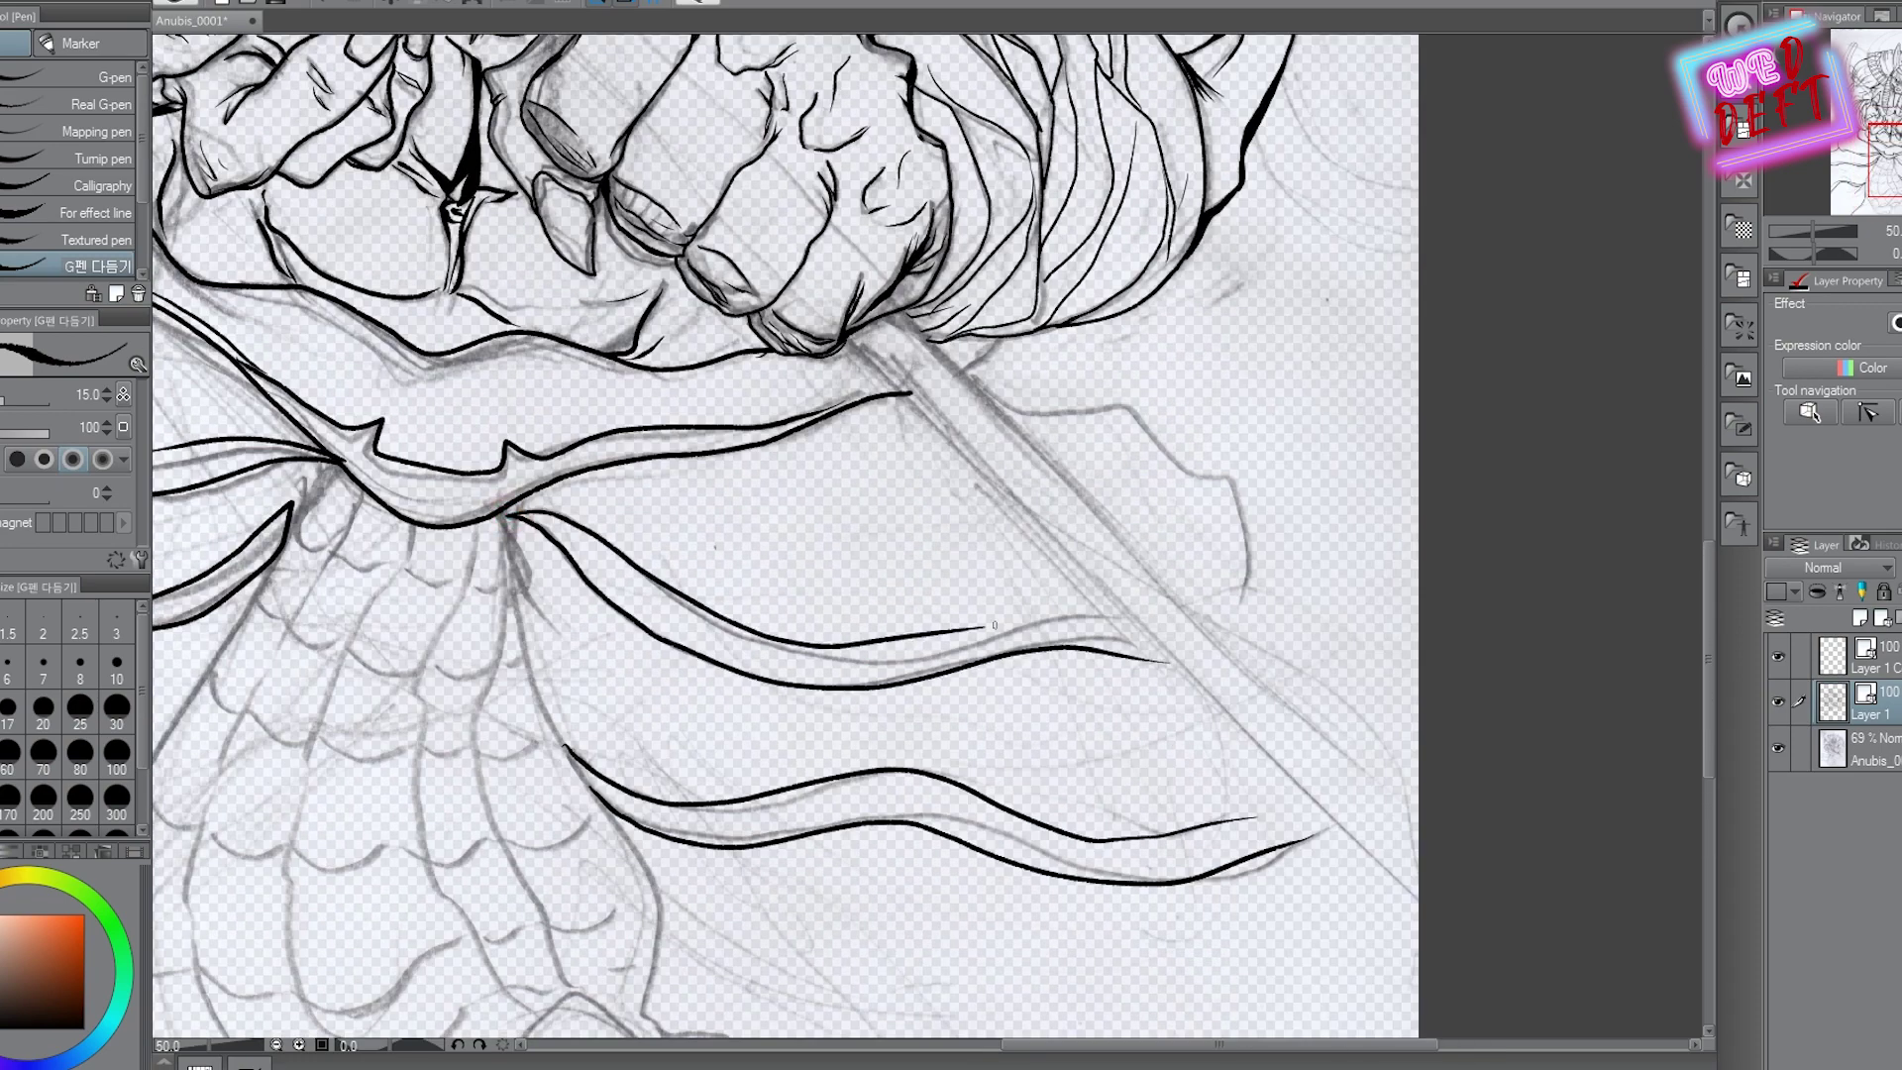
Ink the stepped outline of the cloth behind the staff below the bandaged forearm
scroll(982, 363, "down", 1)
mouse_move(971, 461)
left_mouse_down()
mouse_move(1149, 547)
mouse_move(1306, 786)
mouse_move(1421, 881)
left_mouse_up()
scroll(1235, 495, "down", 3)
scroll(1235, 495, "up", 3)
scroll(1030, 475, "down", 3)
scroll(814, 267, "up", 3)
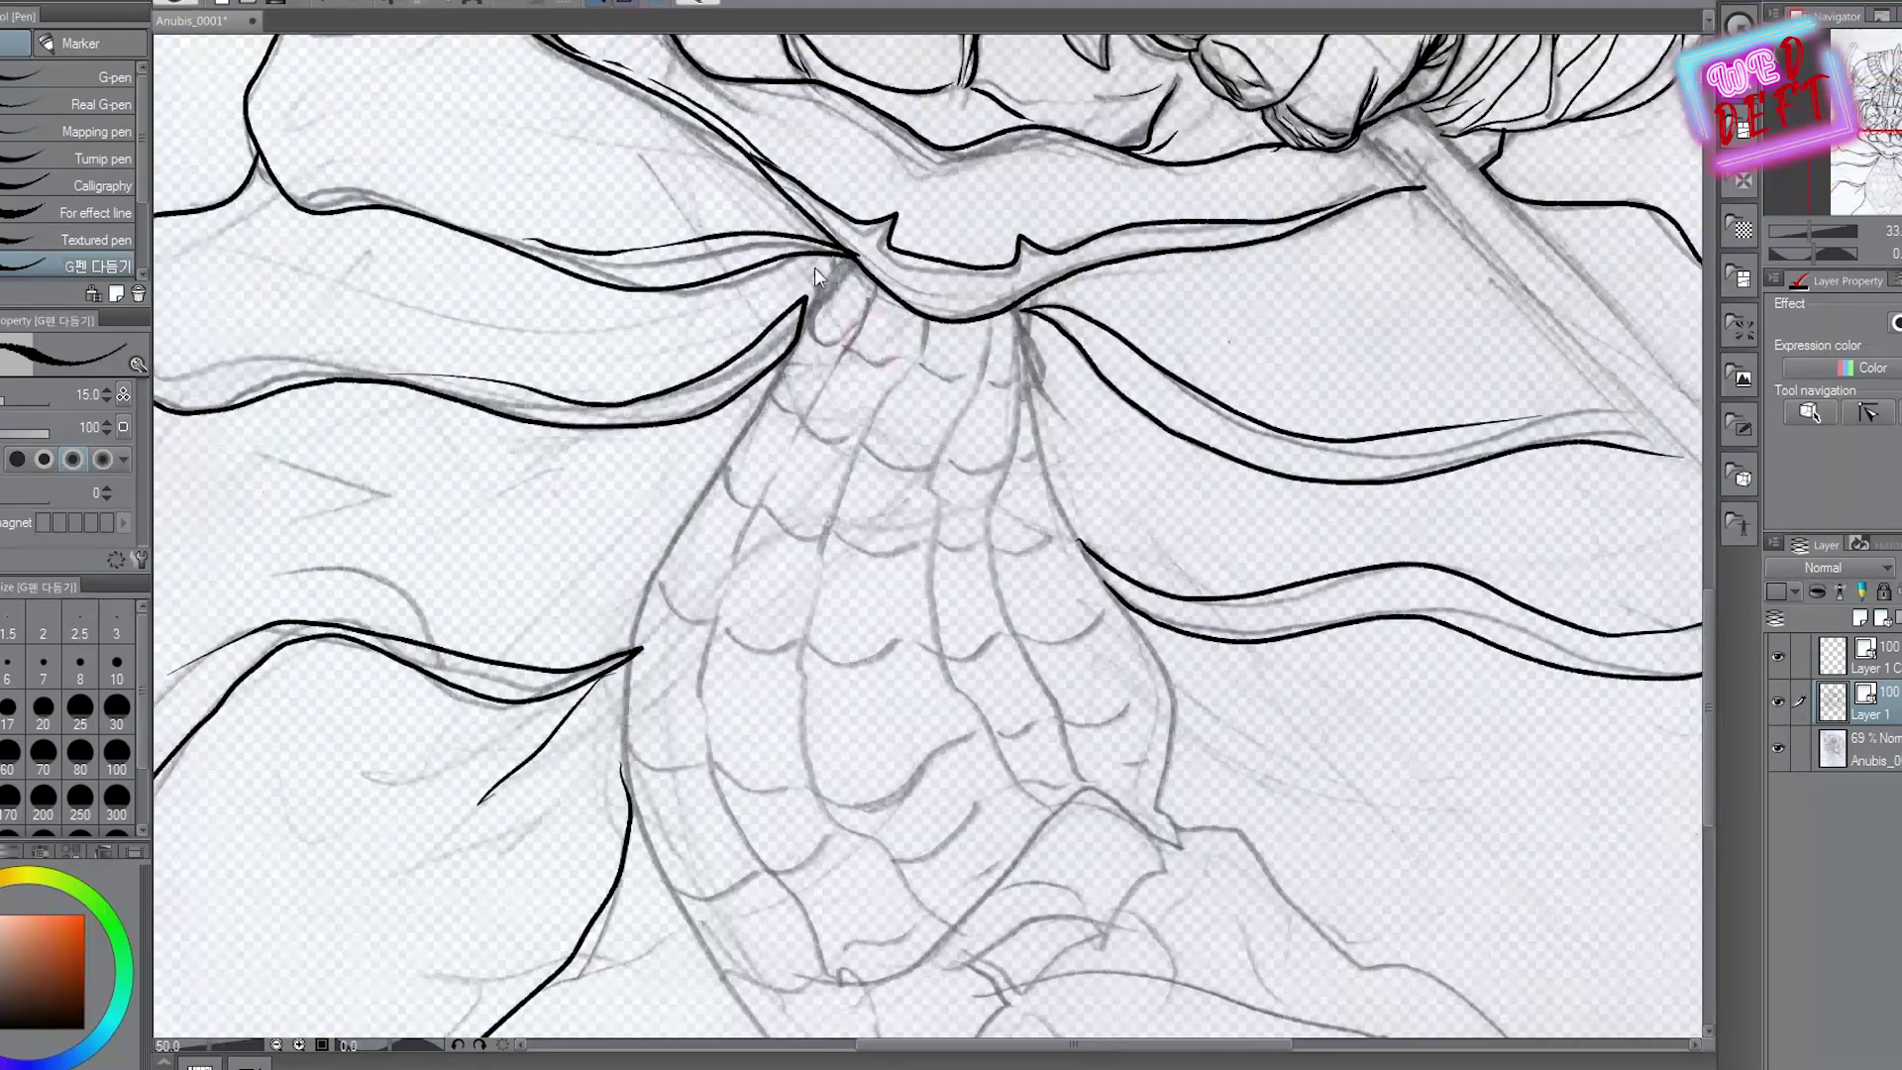
Ink both outer contours of the scaled lower body and the jagged slope beside its base, and save the drawing
scroll(634, 684, "down", 2)
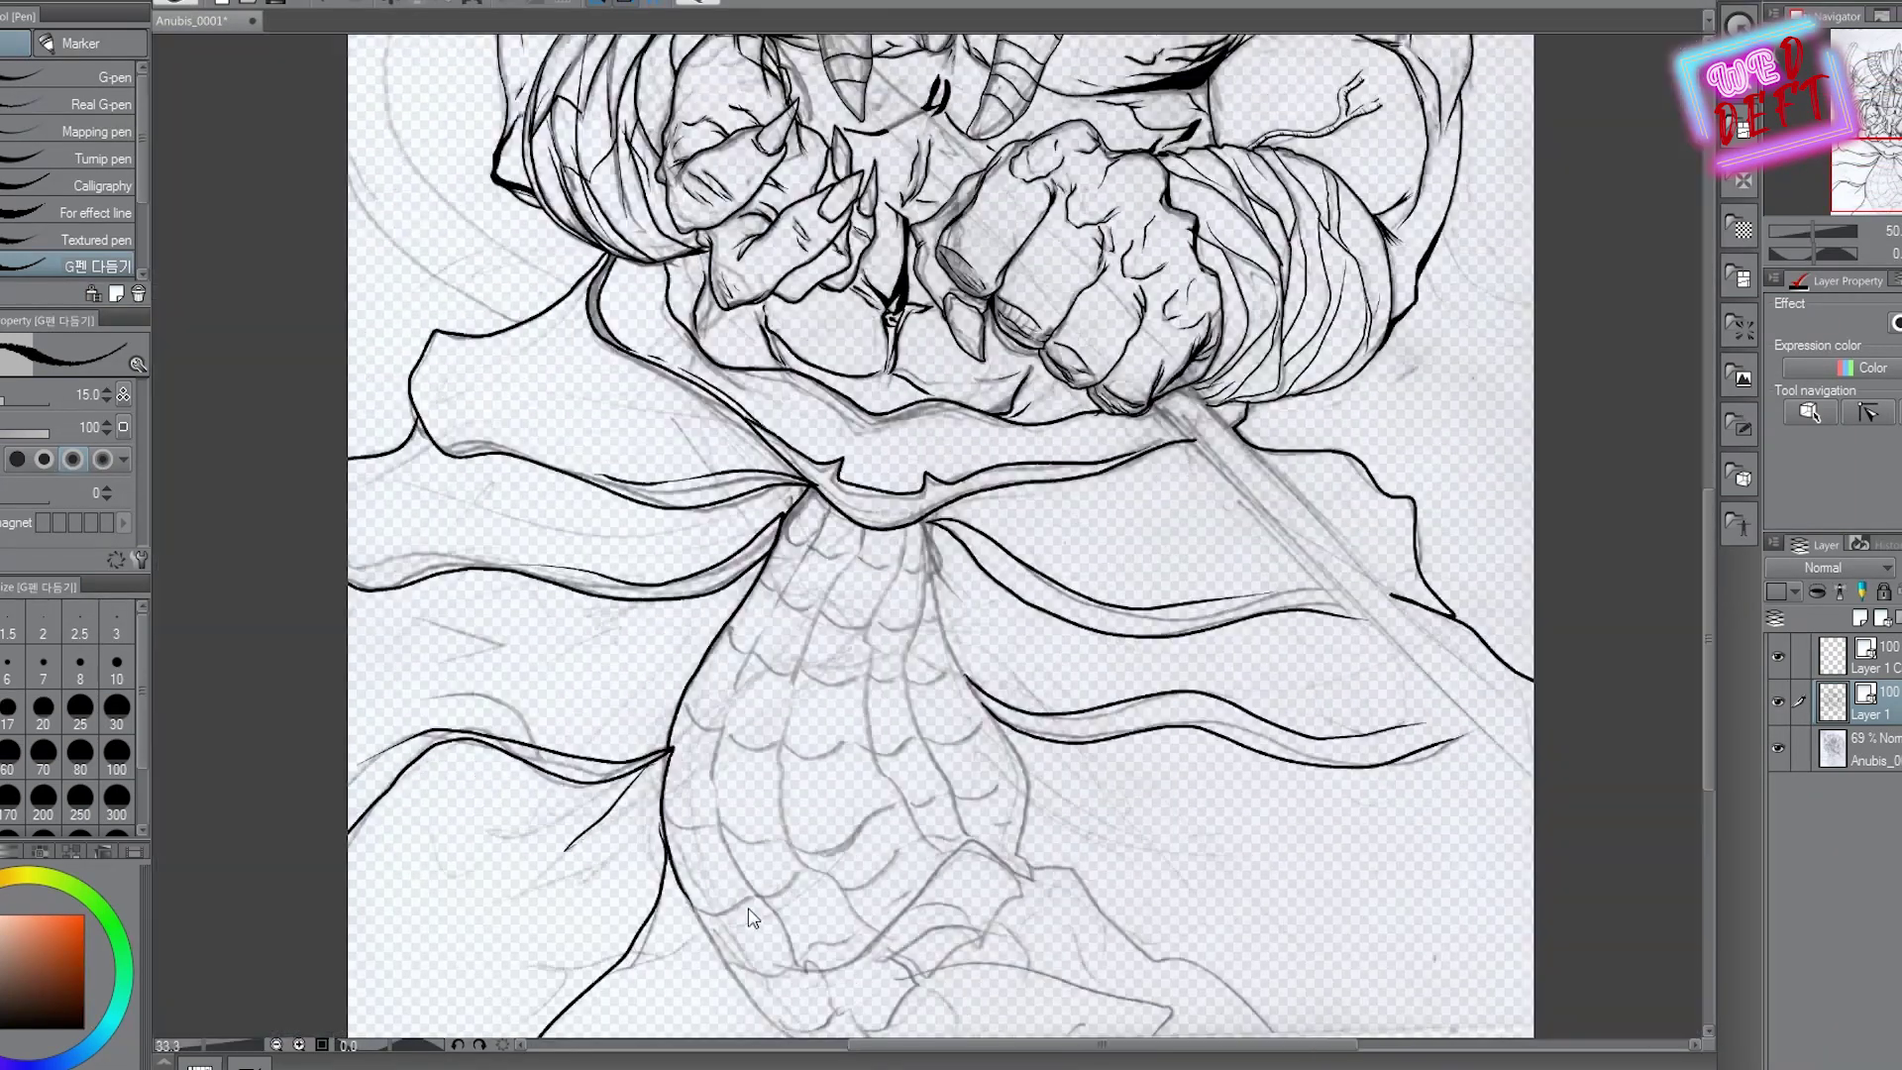
scroll(800, 156, "up", 3)
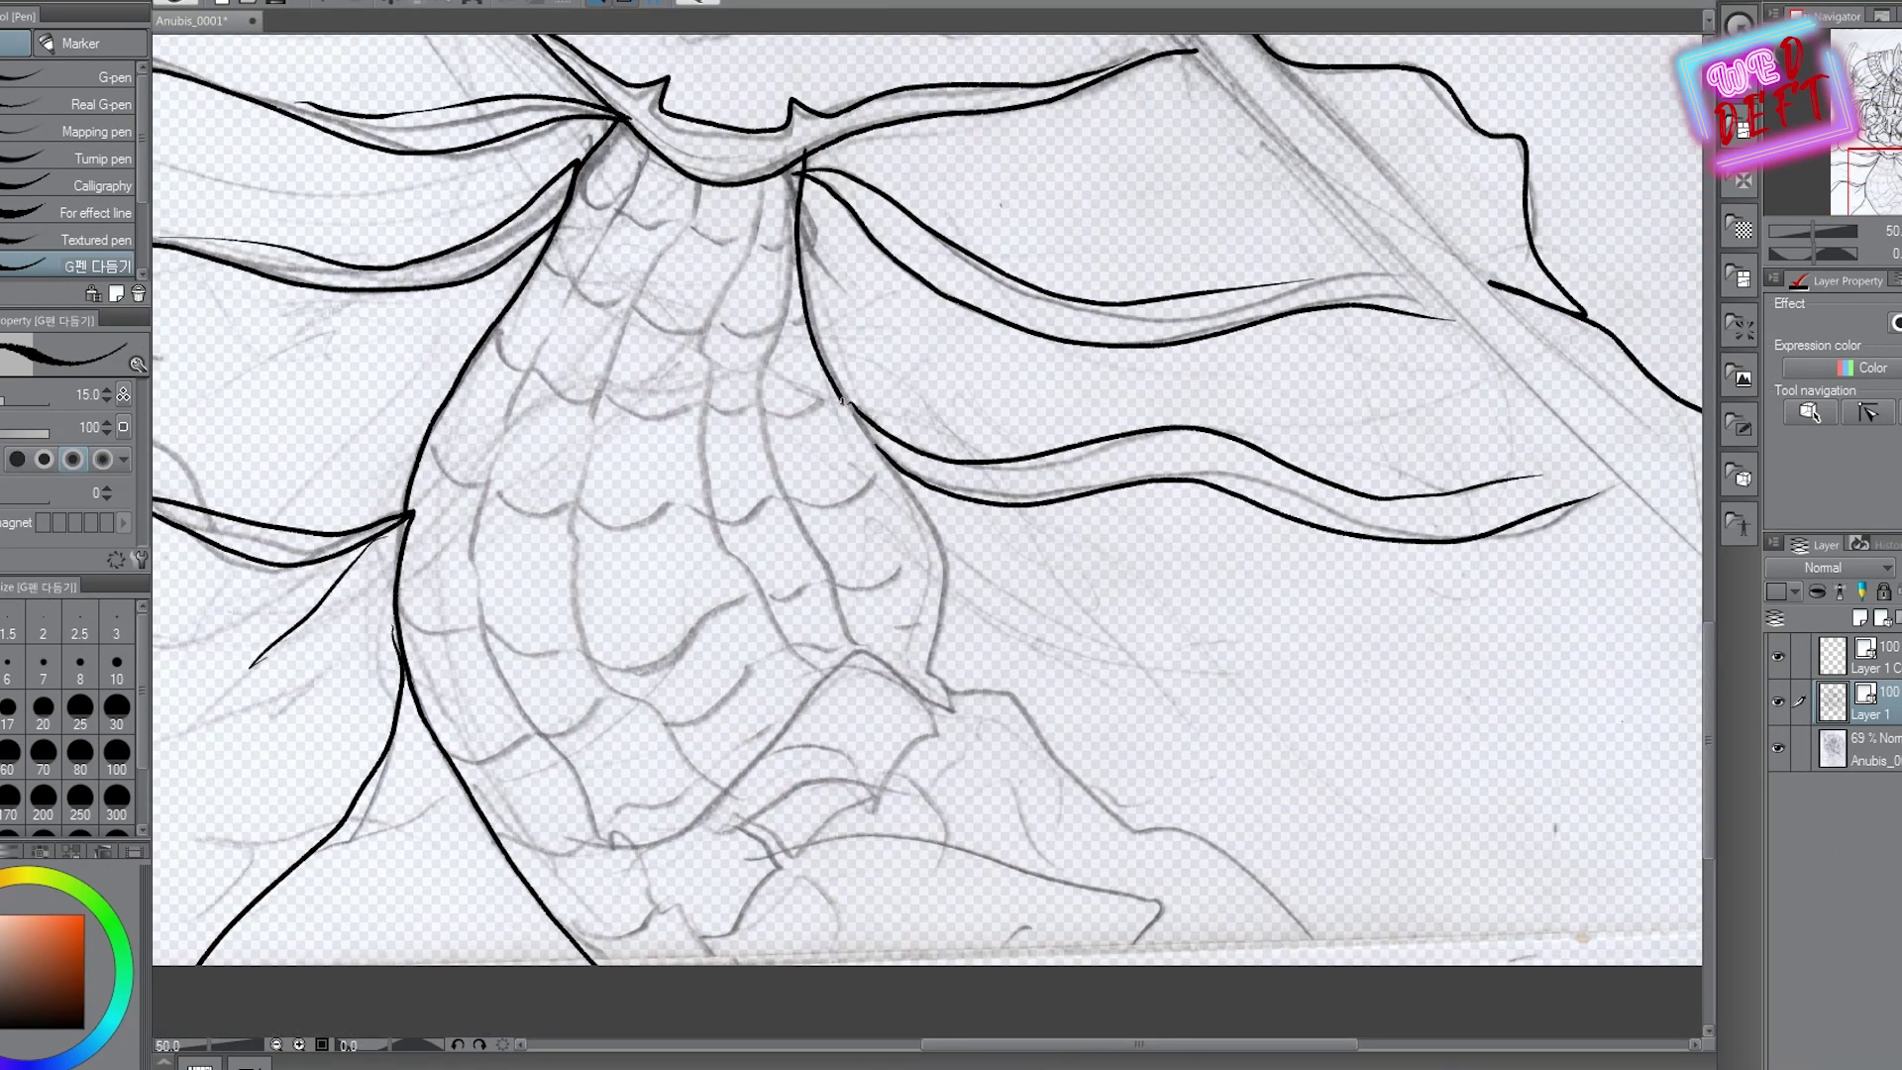
left_click_drag(1079, 783, 1323, 946)
scroll(1322, 946, "down", 2)
scroll(1015, 512, "up", 1)
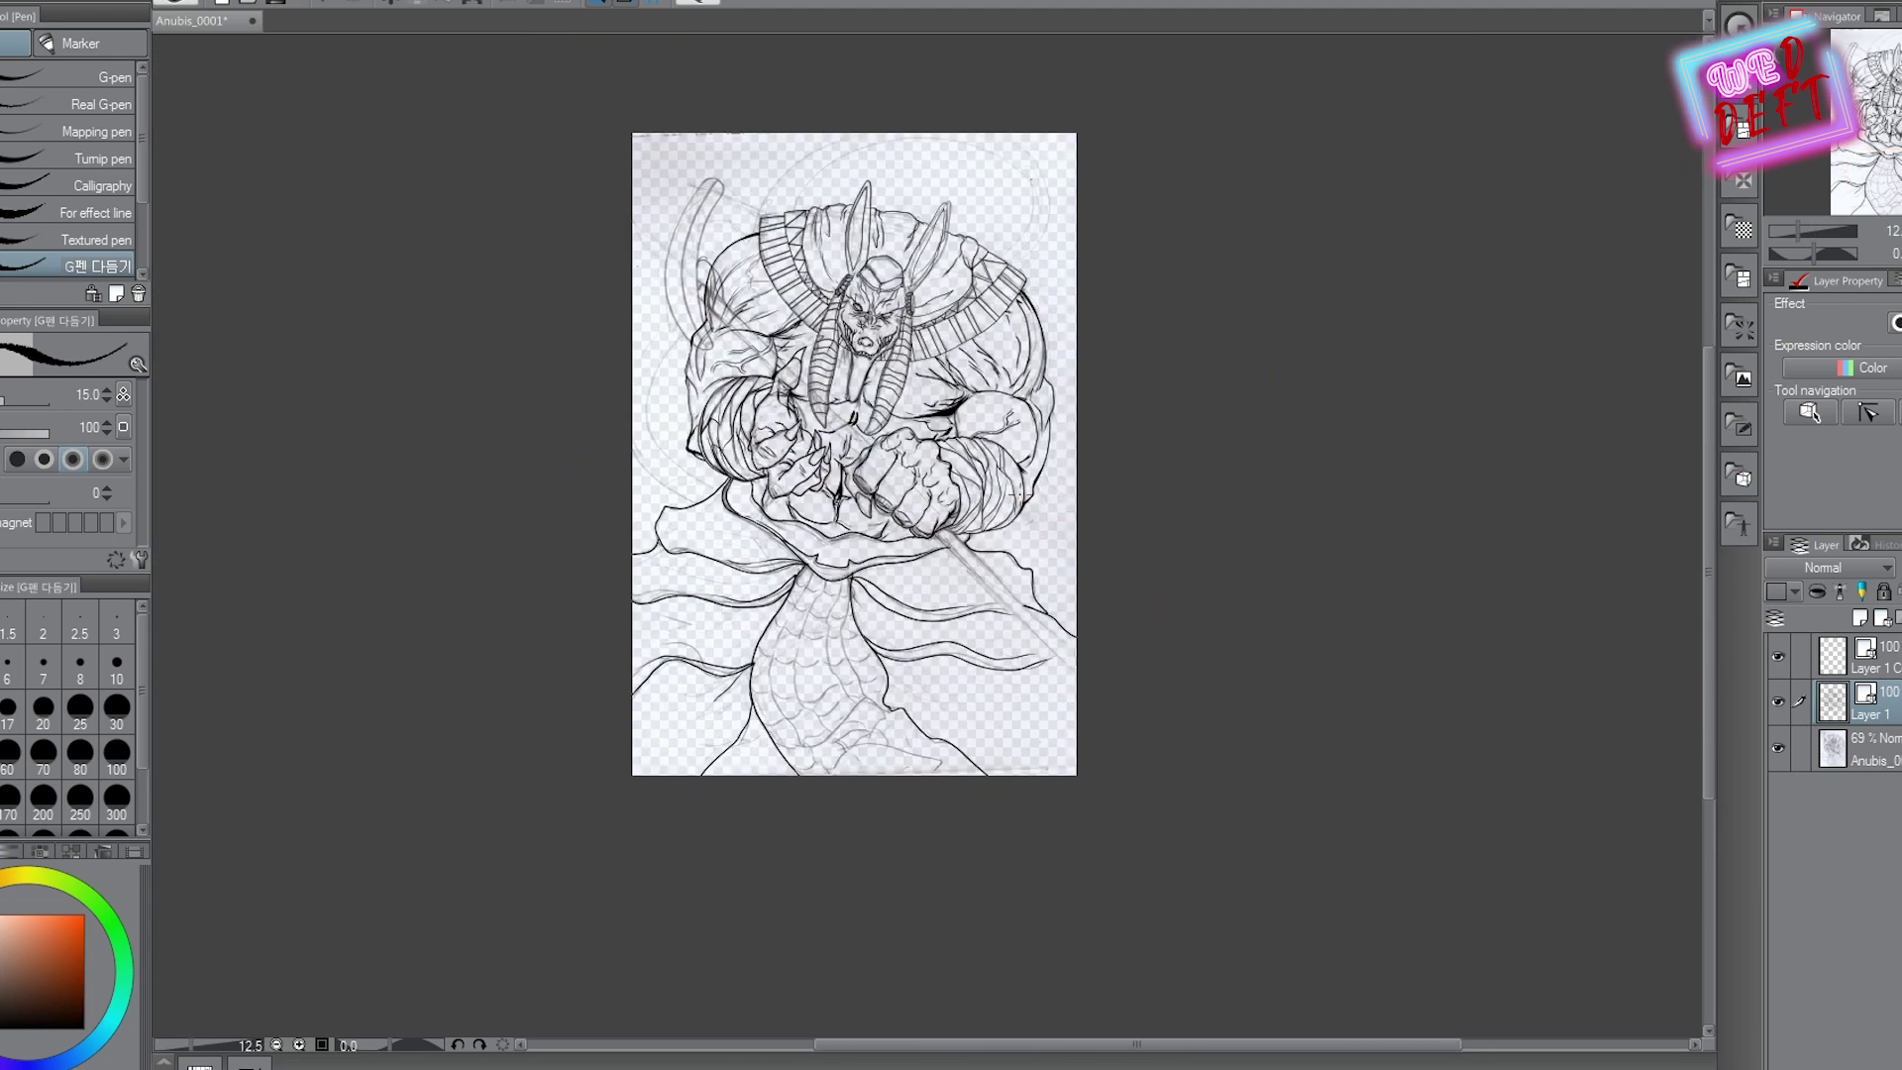
key("ctrl+s")
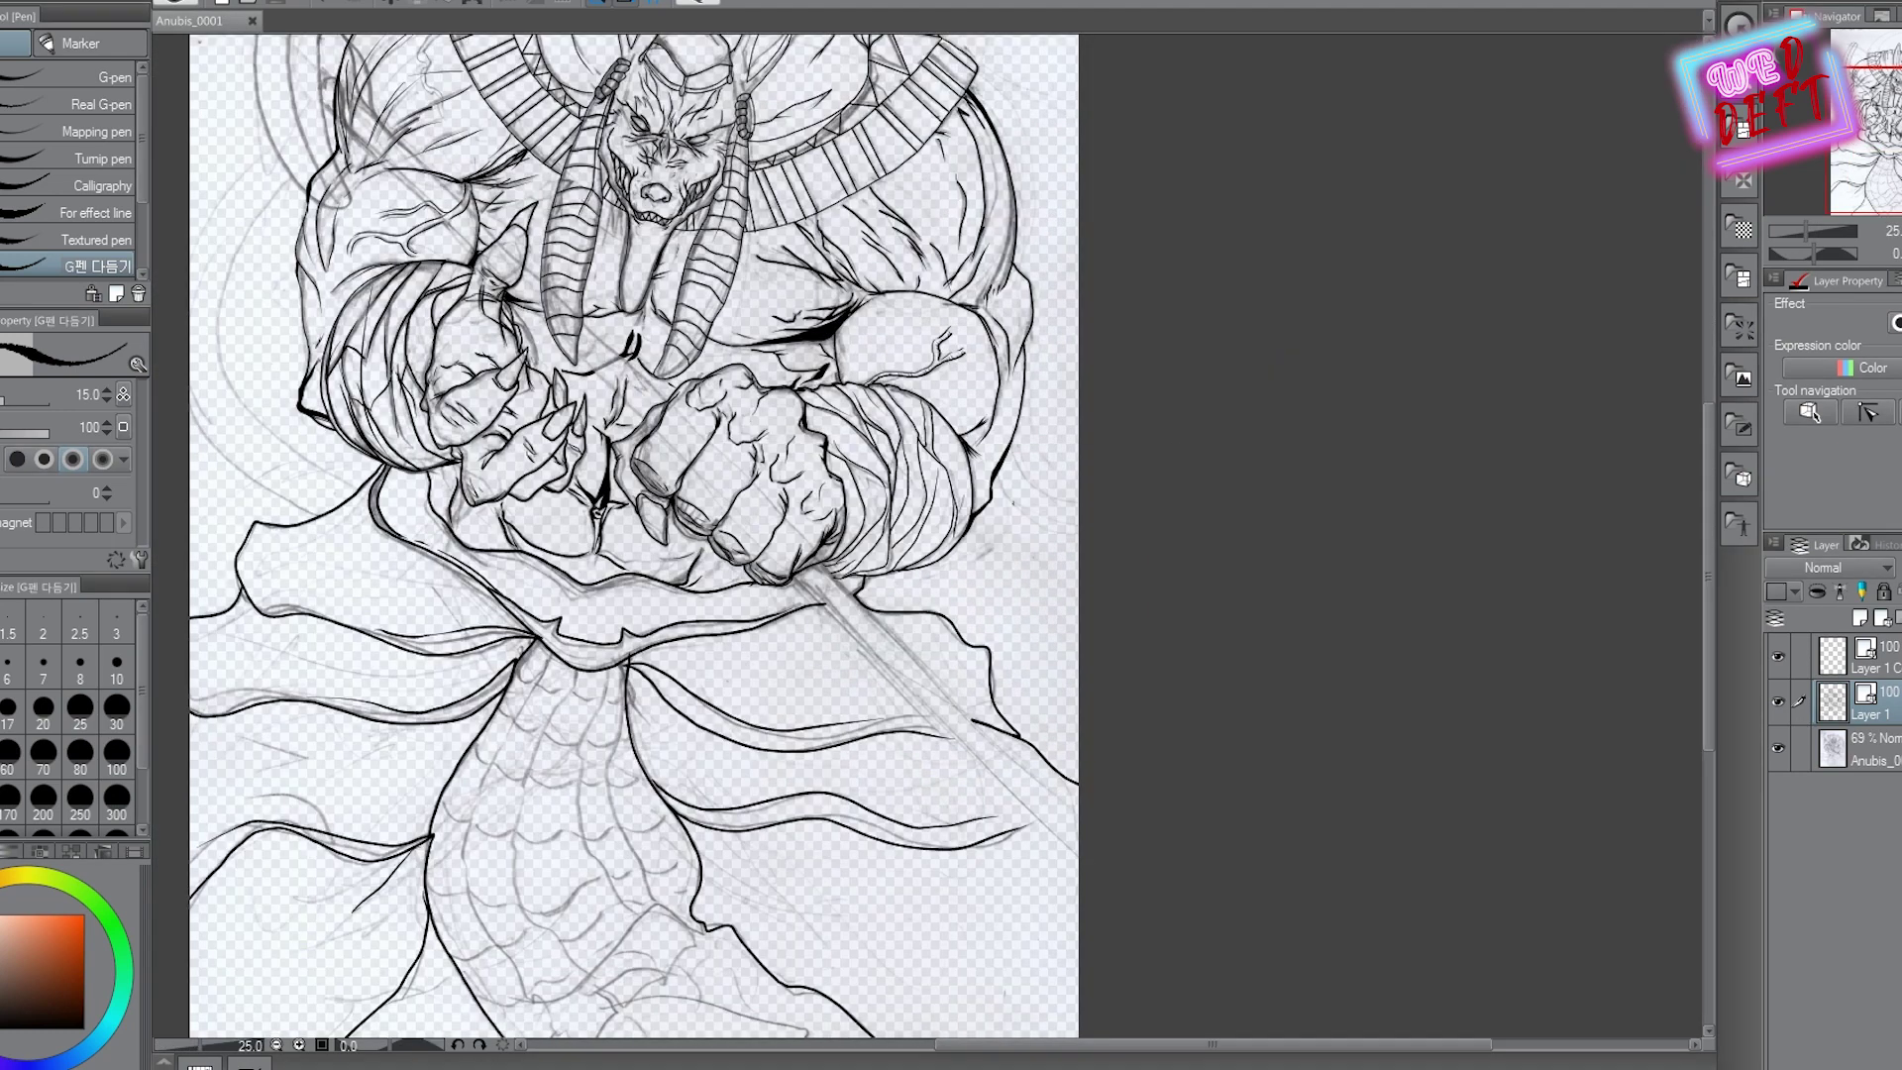
Ink the first two lengthwise lines down the scaled lower body and the curved folds across its base
scroll(881, 448, "up", 2)
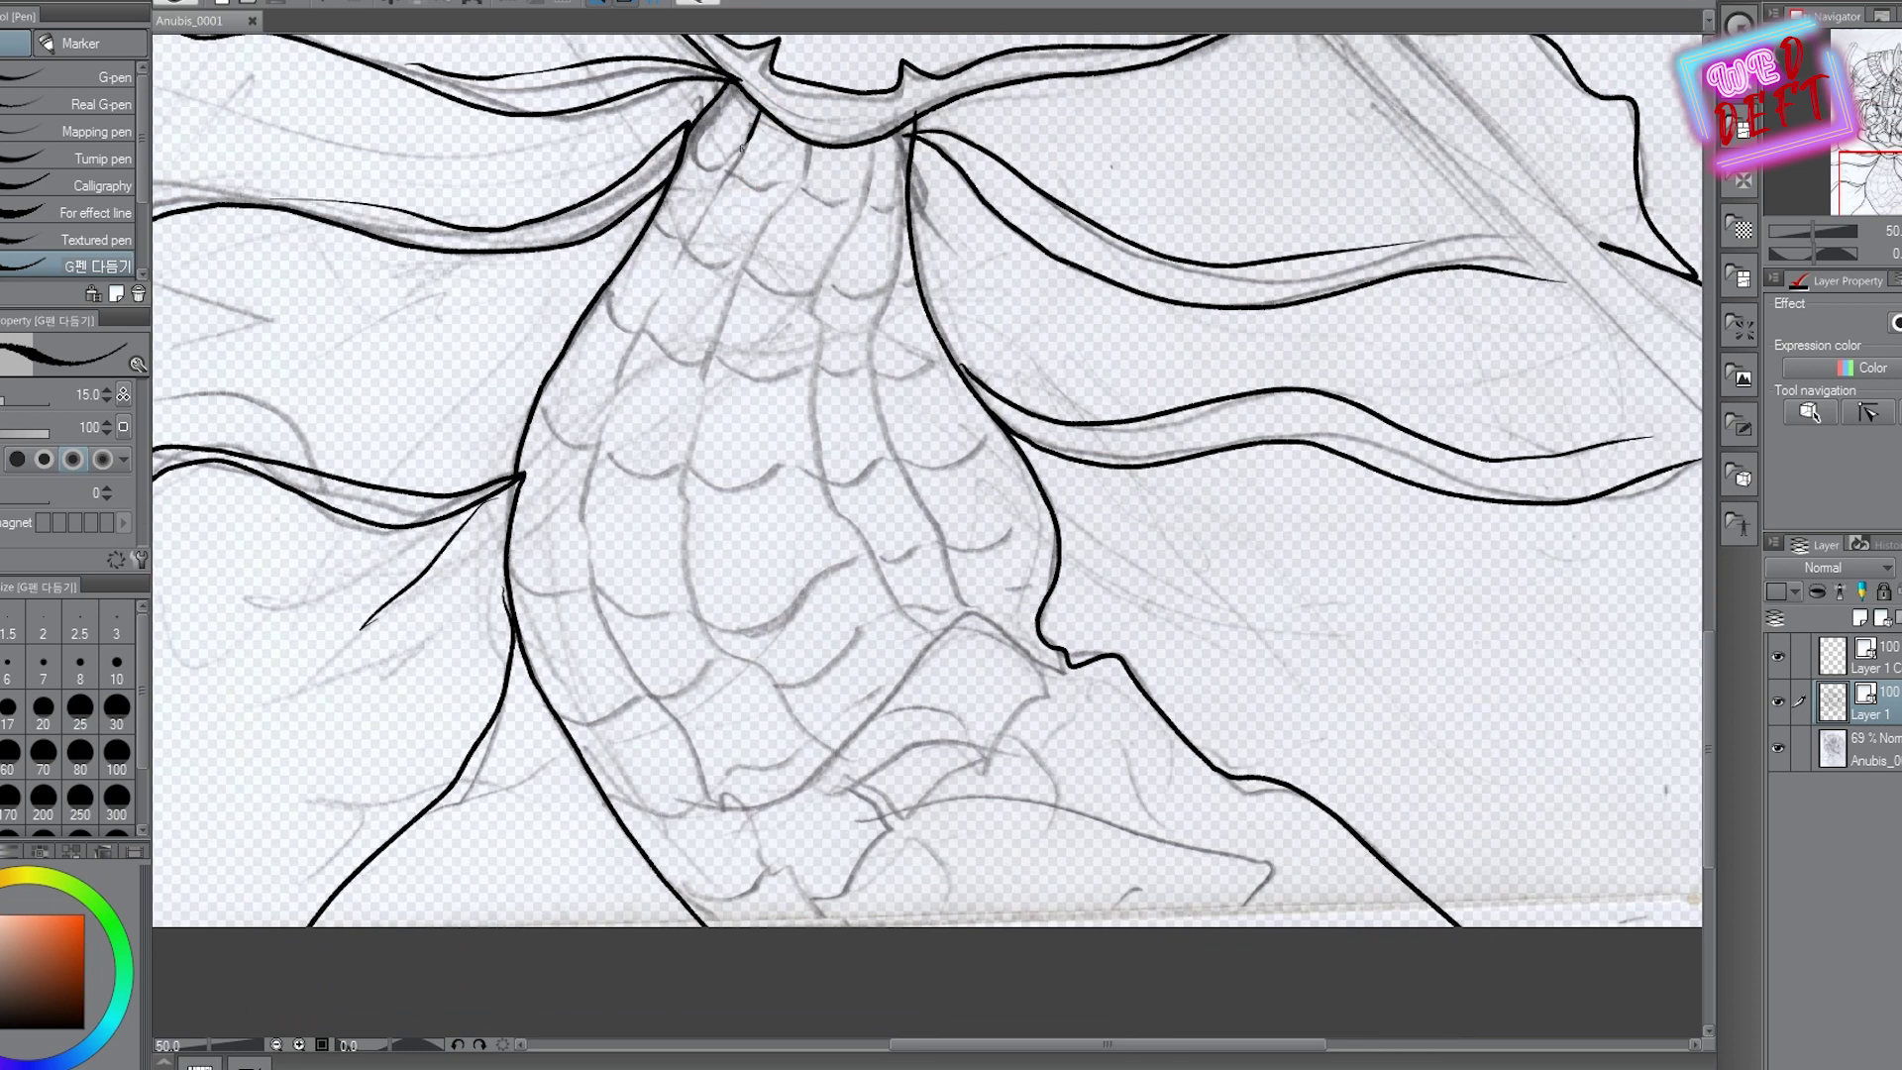
left_click_drag(685, 724, 996, 918)
mouse_move(747, 254)
left_mouse_down()
mouse_move(695, 420)
mouse_move(708, 628)
left_mouse_up()
left_click_drag(862, 720, 1061, 658)
left_click_drag(743, 807, 1067, 720)
left_click_drag(713, 847, 1090, 773)
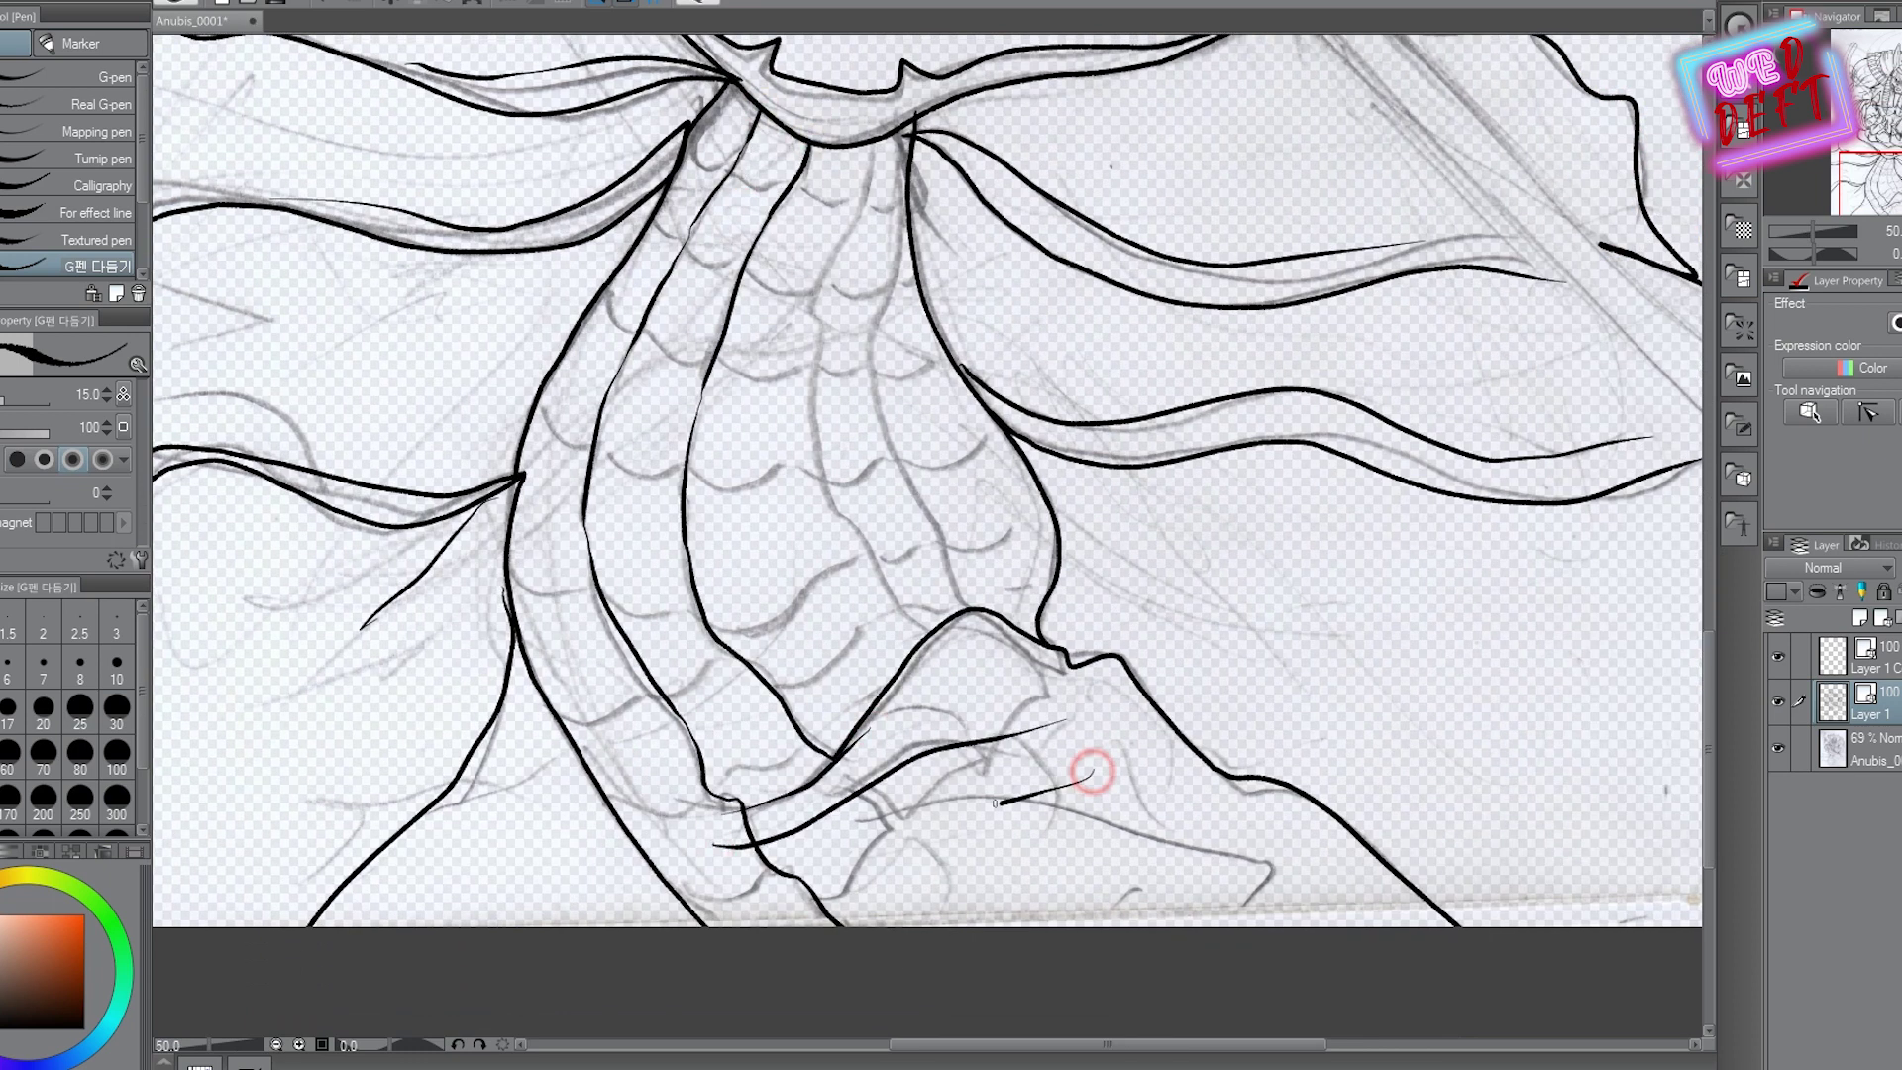
Ink the long base fold and the remaining lengthwise lines down the scaled lower body to the page edge
left_click_drag(827, 835, 1352, 906)
left_click_drag(962, 854, 984, 926)
mouse_move(877, 149)
left_mouse_down()
mouse_move(812, 327)
mouse_move(959, 640)
left_mouse_up()
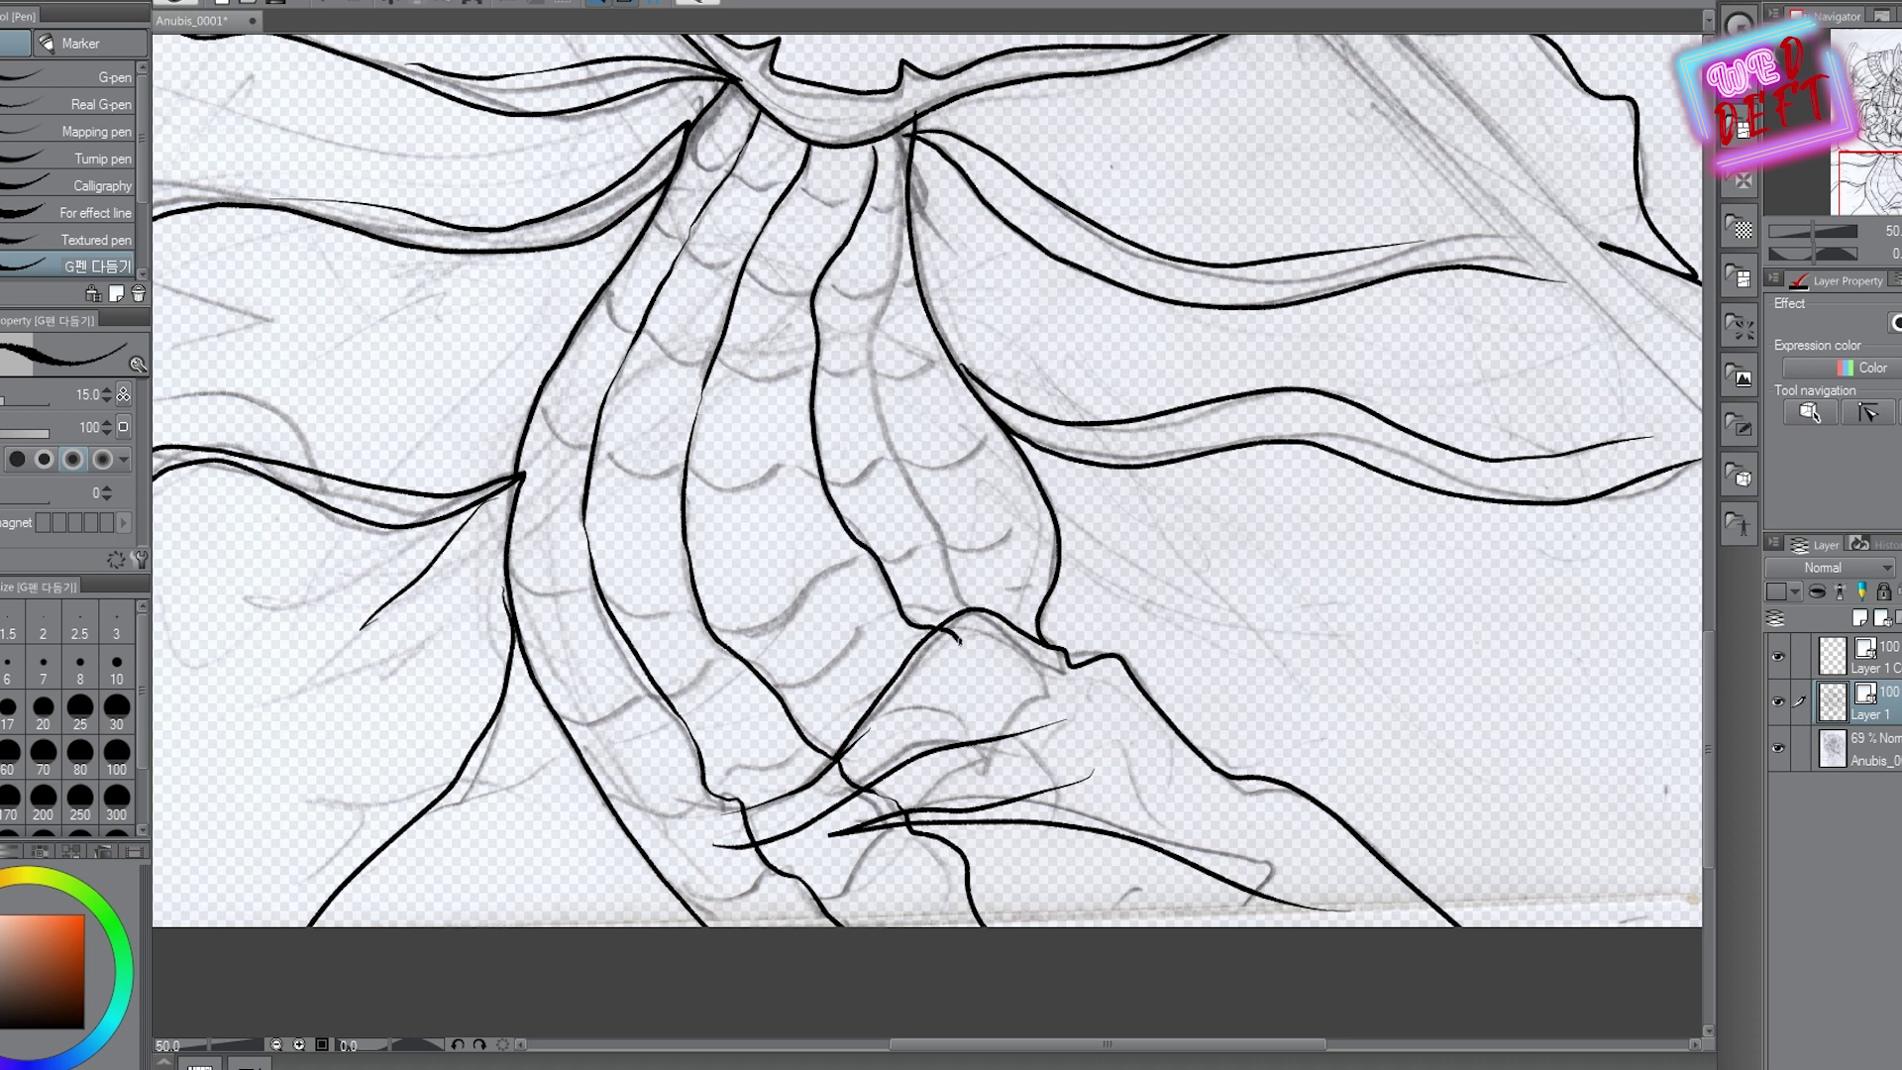
mouse_move(885, 288)
left_mouse_down()
mouse_move(950, 568)
mouse_move(1015, 711)
left_mouse_up()
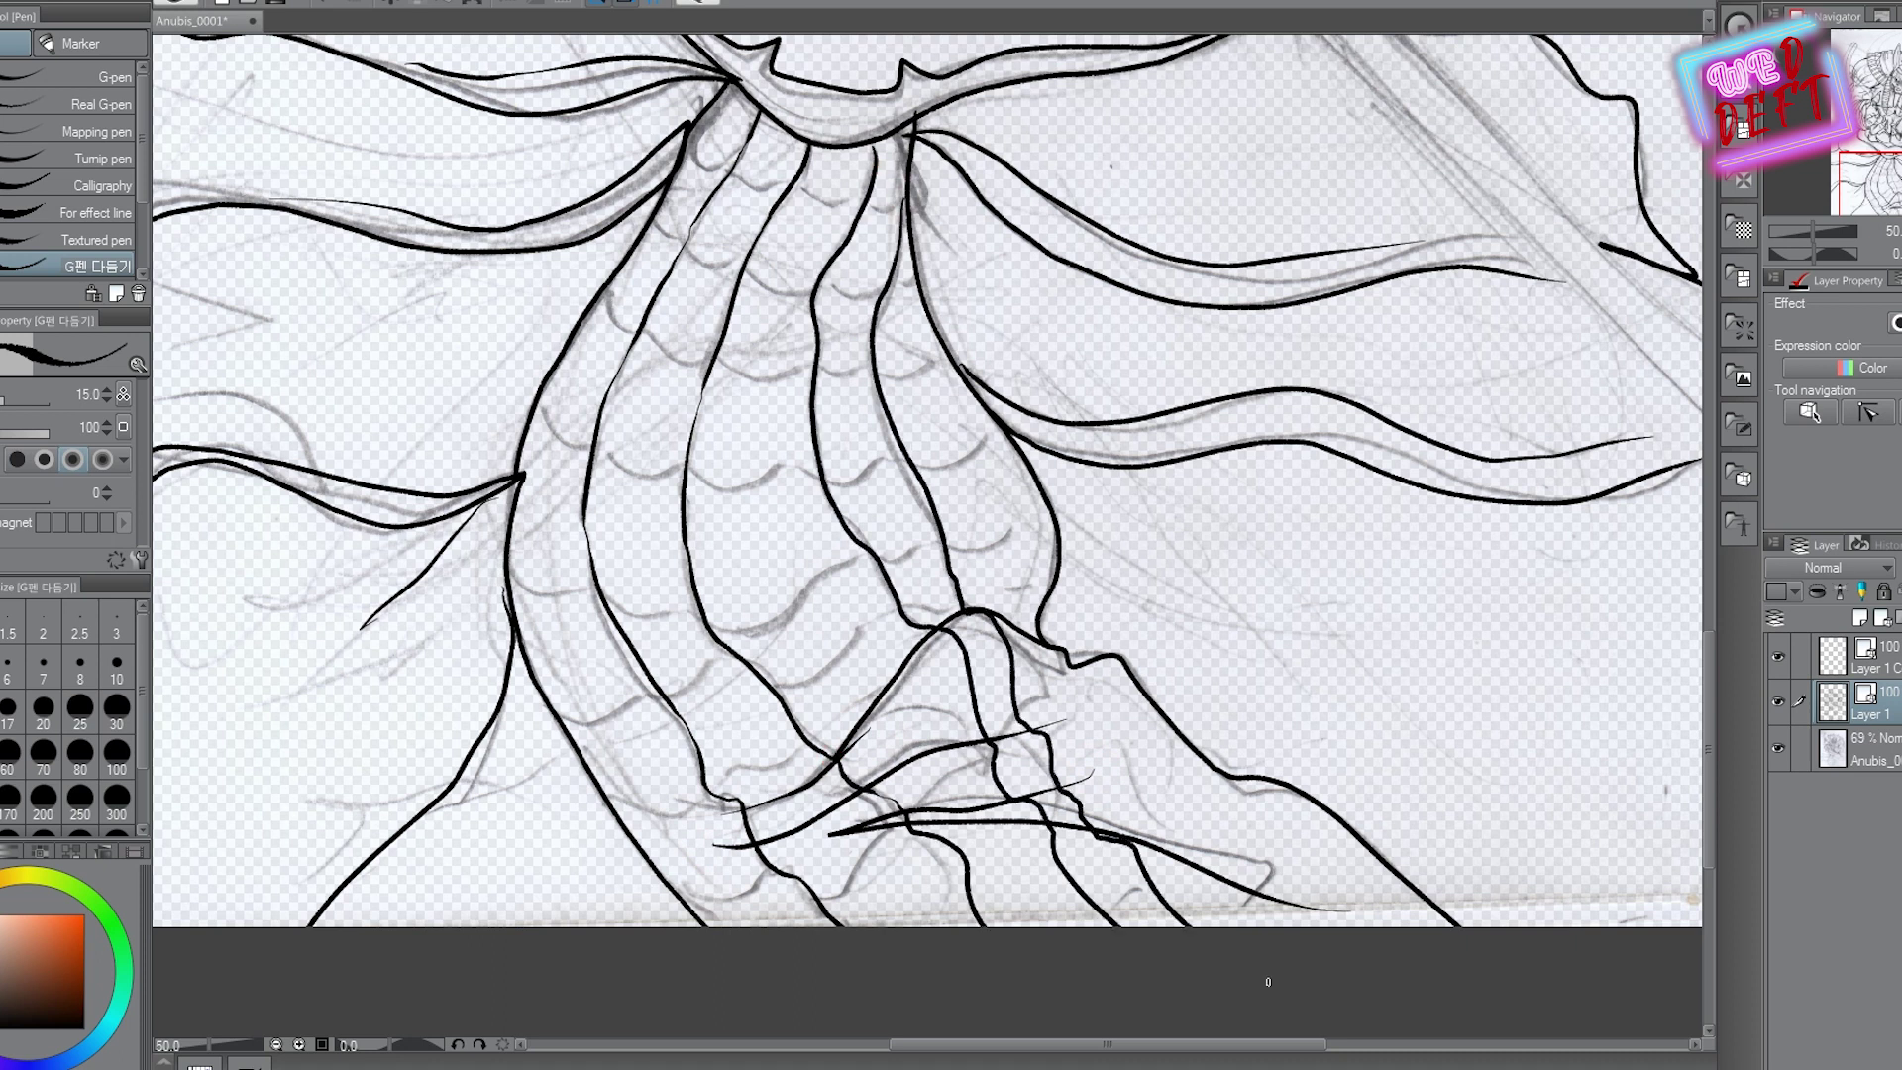
Ink the curved crosswise scale rows over the lower body, from below the belt down to the page edge
mouse_move(596, 316)
left_mouse_down()
mouse_move(703, 364)
mouse_move(919, 370)
left_mouse_up()
left_click_drag(620, 469, 999, 451)
left_click_drag(503, 574, 713, 607)
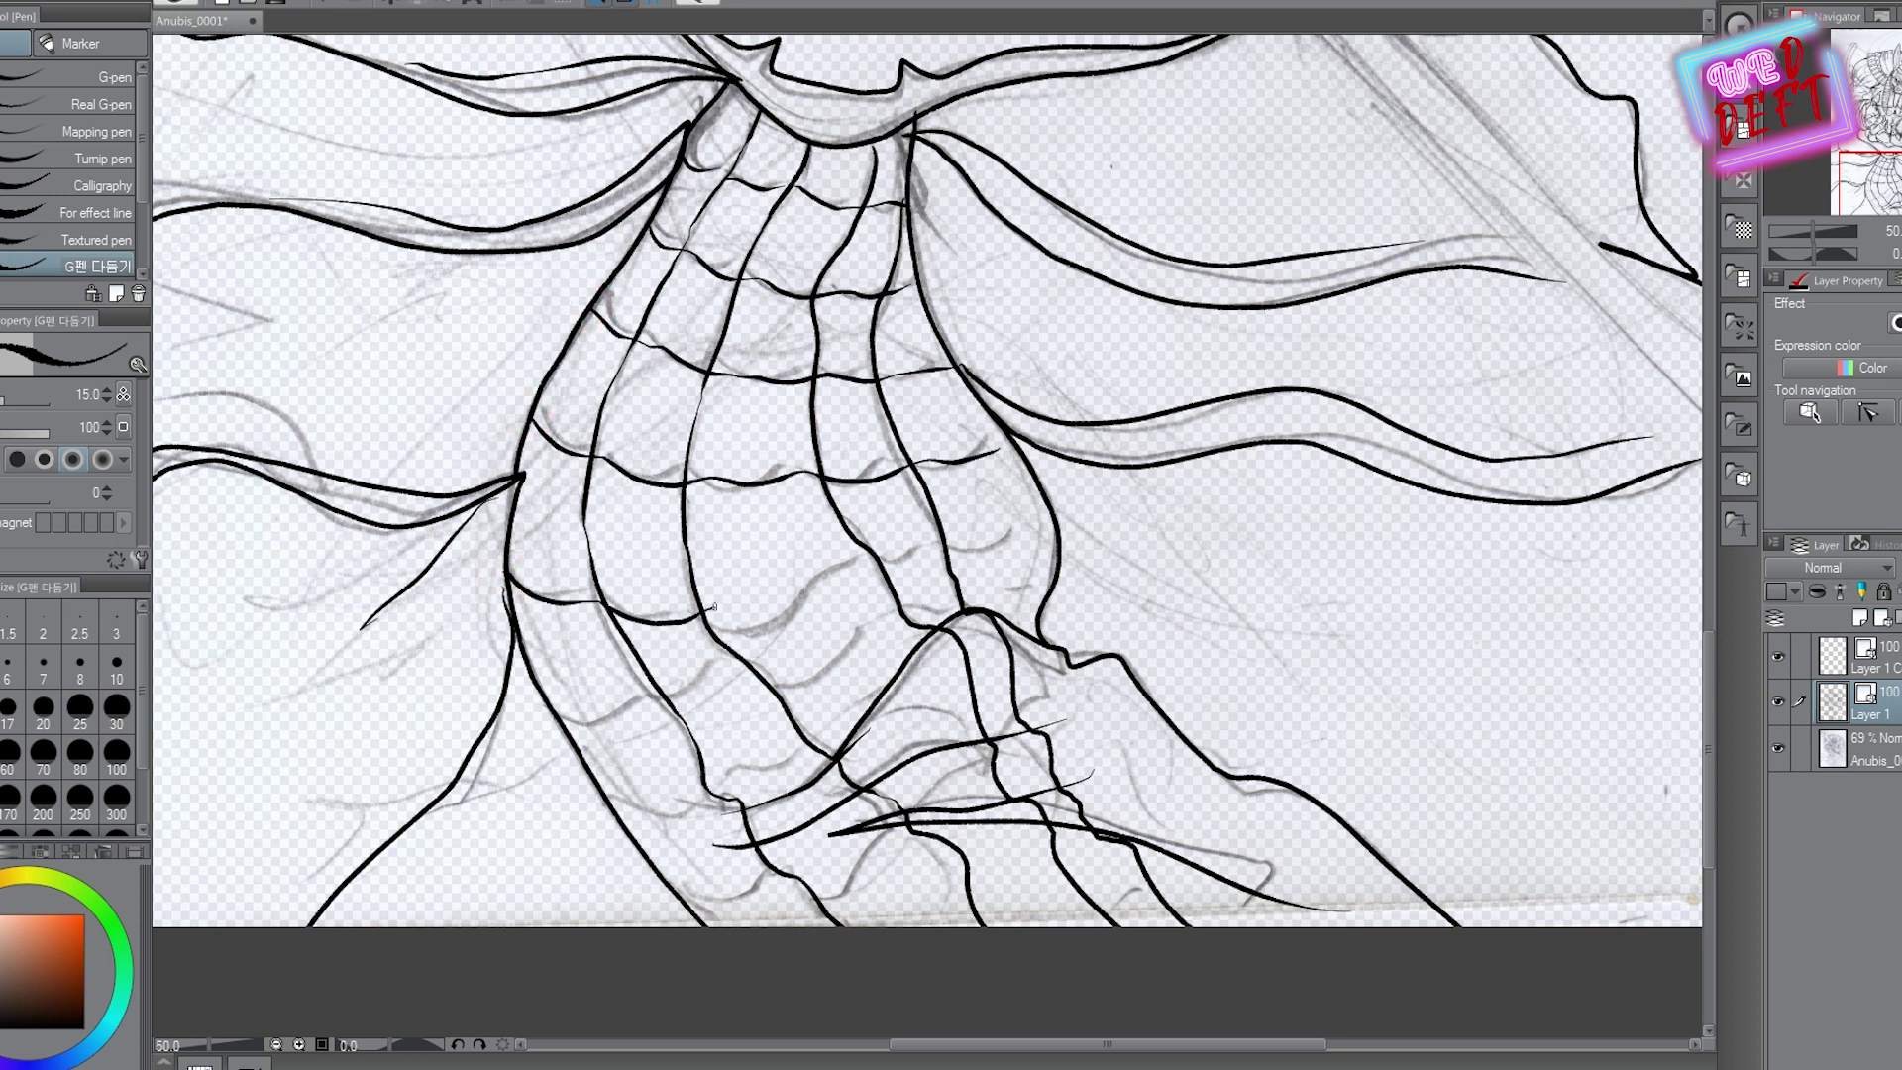
left_click_drag(562, 731, 763, 702)
left_click_drag(975, 688, 1070, 682)
left_click_drag(793, 896, 945, 827)
left_click_drag(942, 820, 1144, 759)
left_click_drag(903, 931, 1370, 853)
scroll(927, 480, "down", 3)
scroll(927, 480, "up", 2)
scroll(1125, 374, "down", 3)
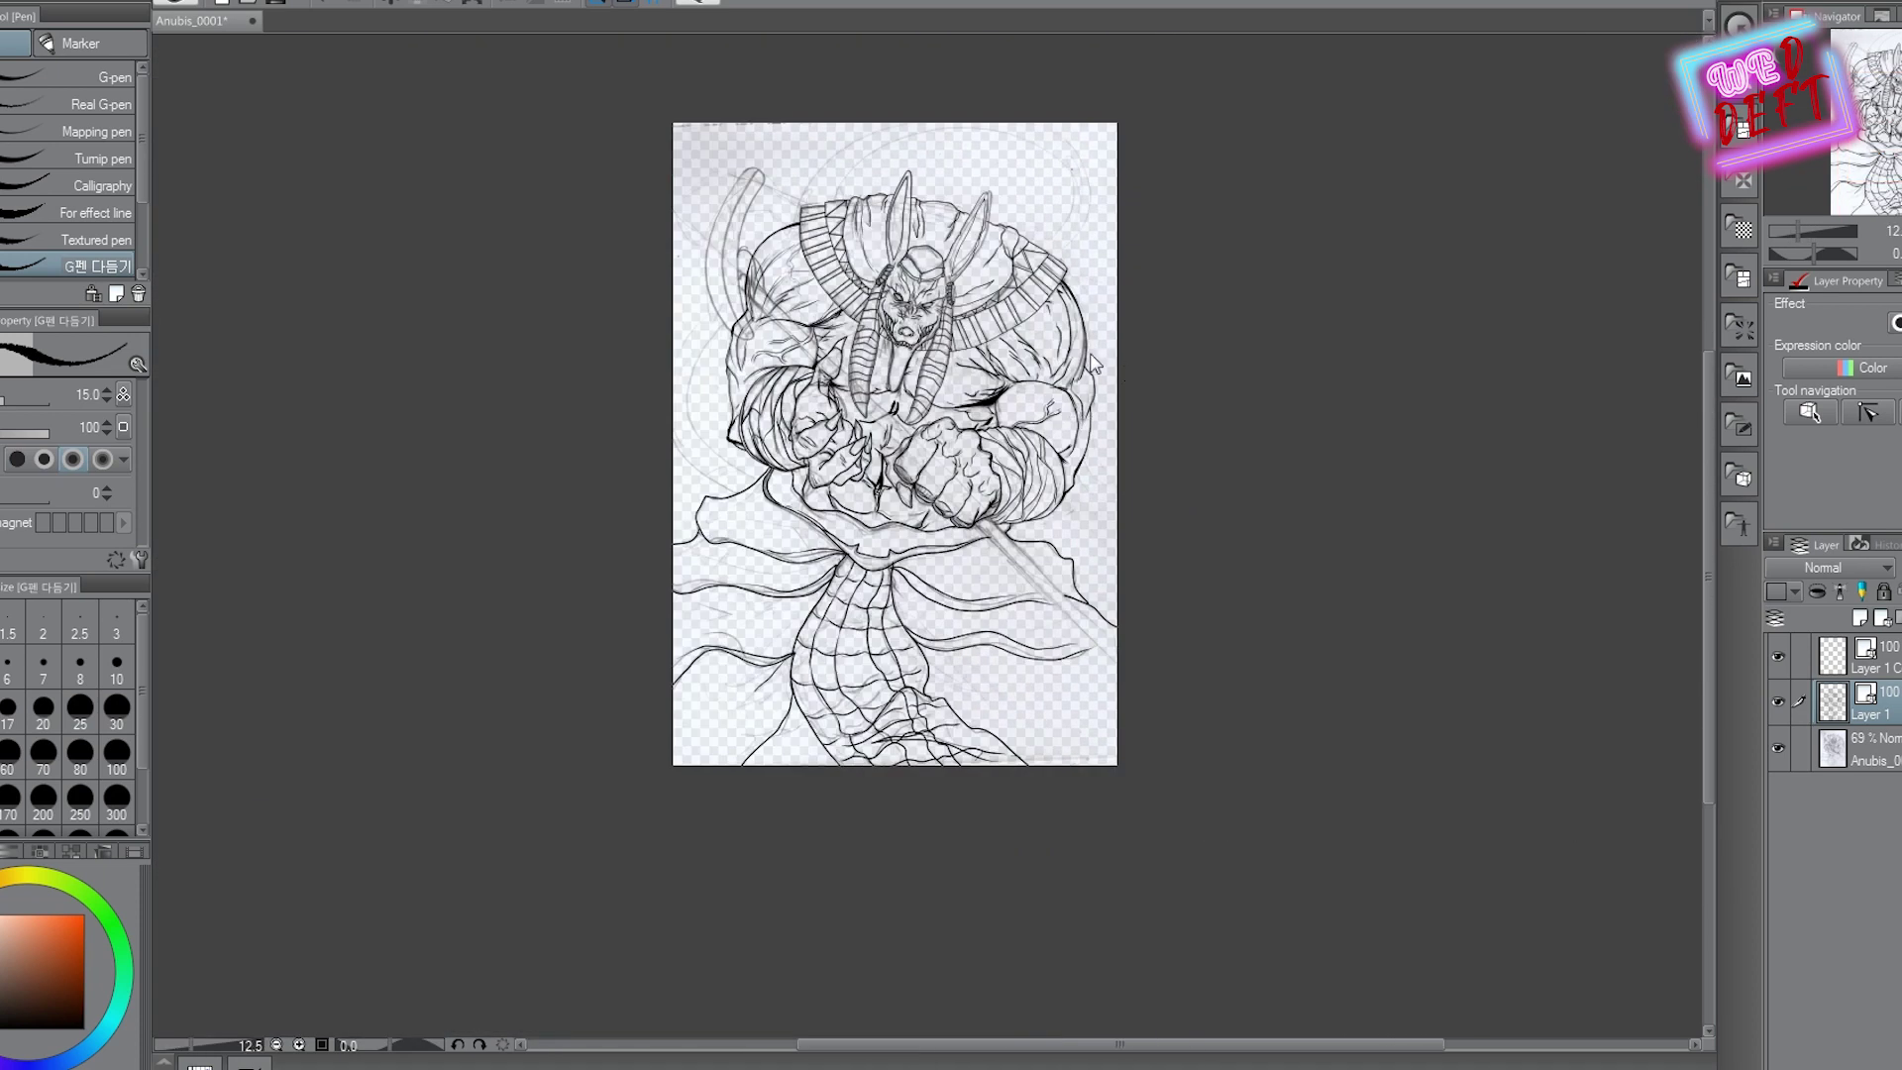
Add a new layer and ink the two long straight edges of the staff diagonally across the torso to the page edge
key("ctrl+shift+n")
scroll(995, 426, "up", 2)
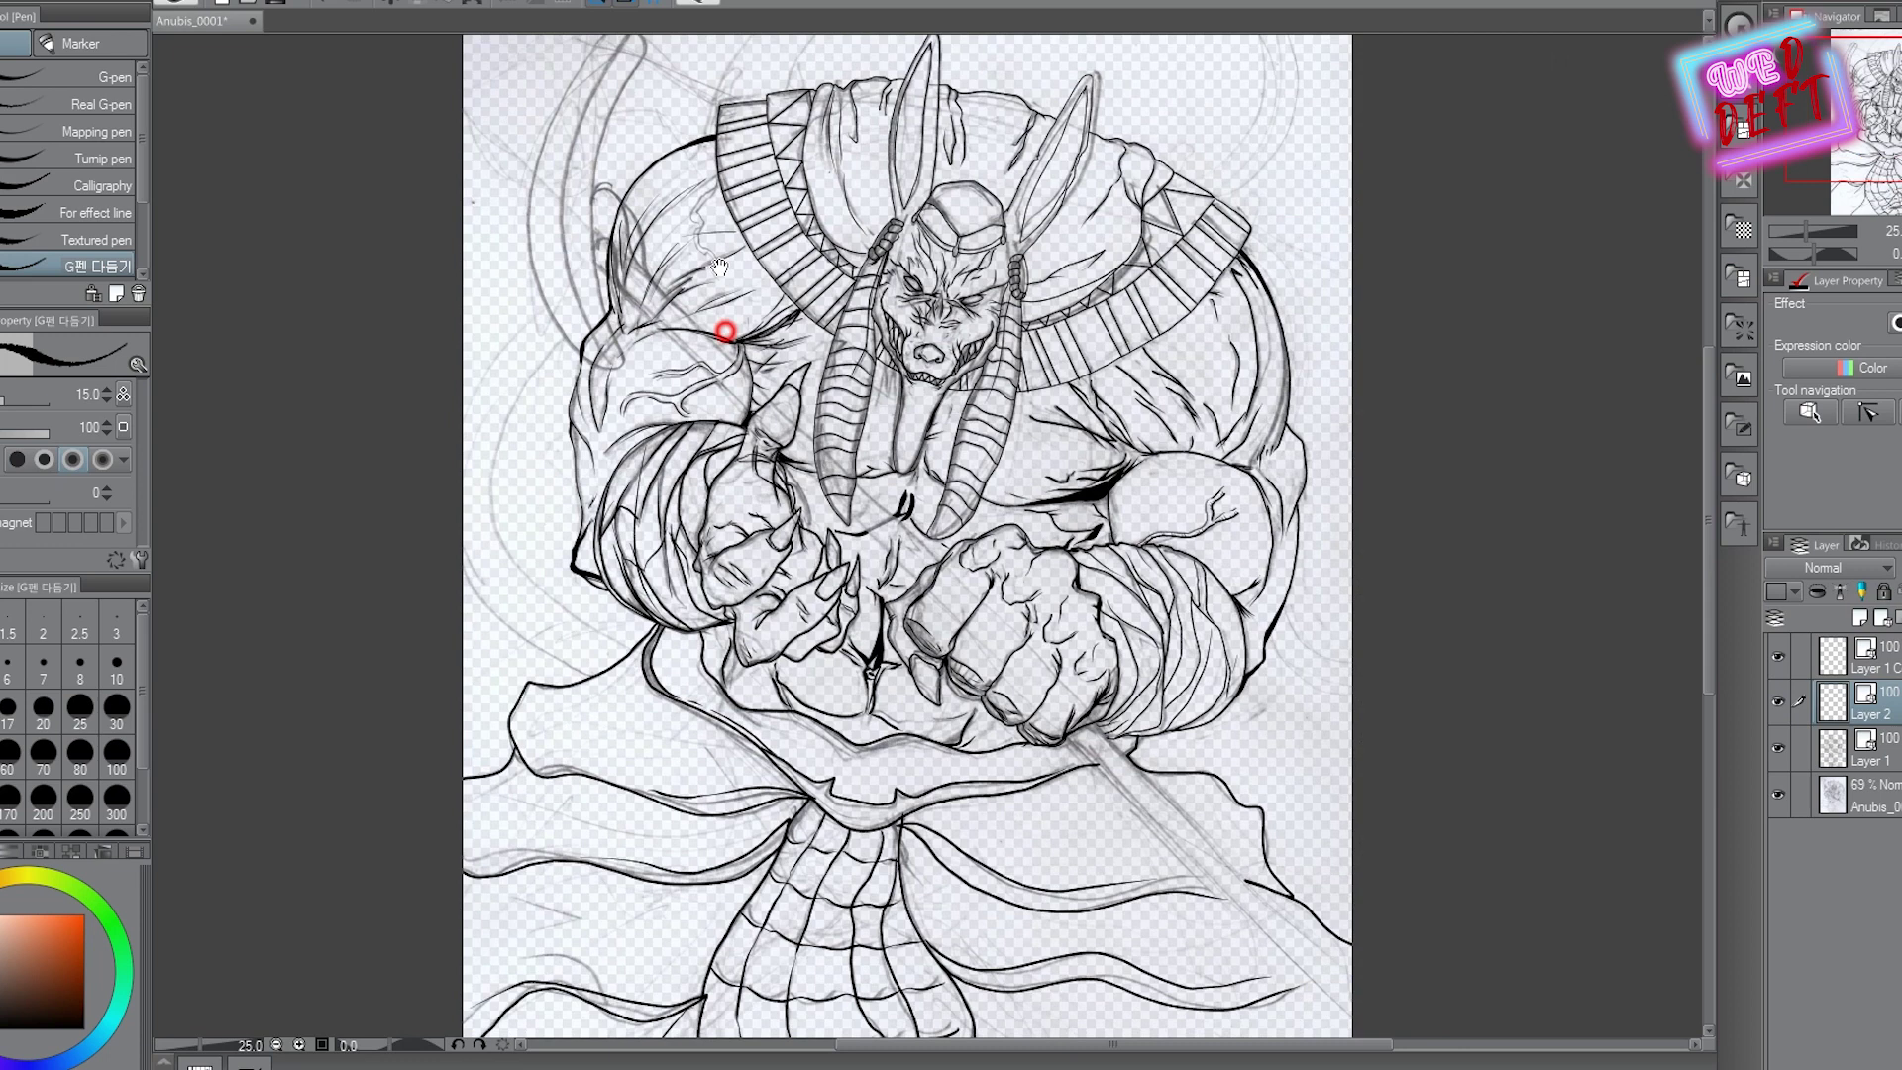
mouse_move(515, 158)
left_mouse_down()
mouse_move(1244, 879)
mouse_move(1287, 891)
left_mouse_up()
scroll(776, 232, "down", 2)
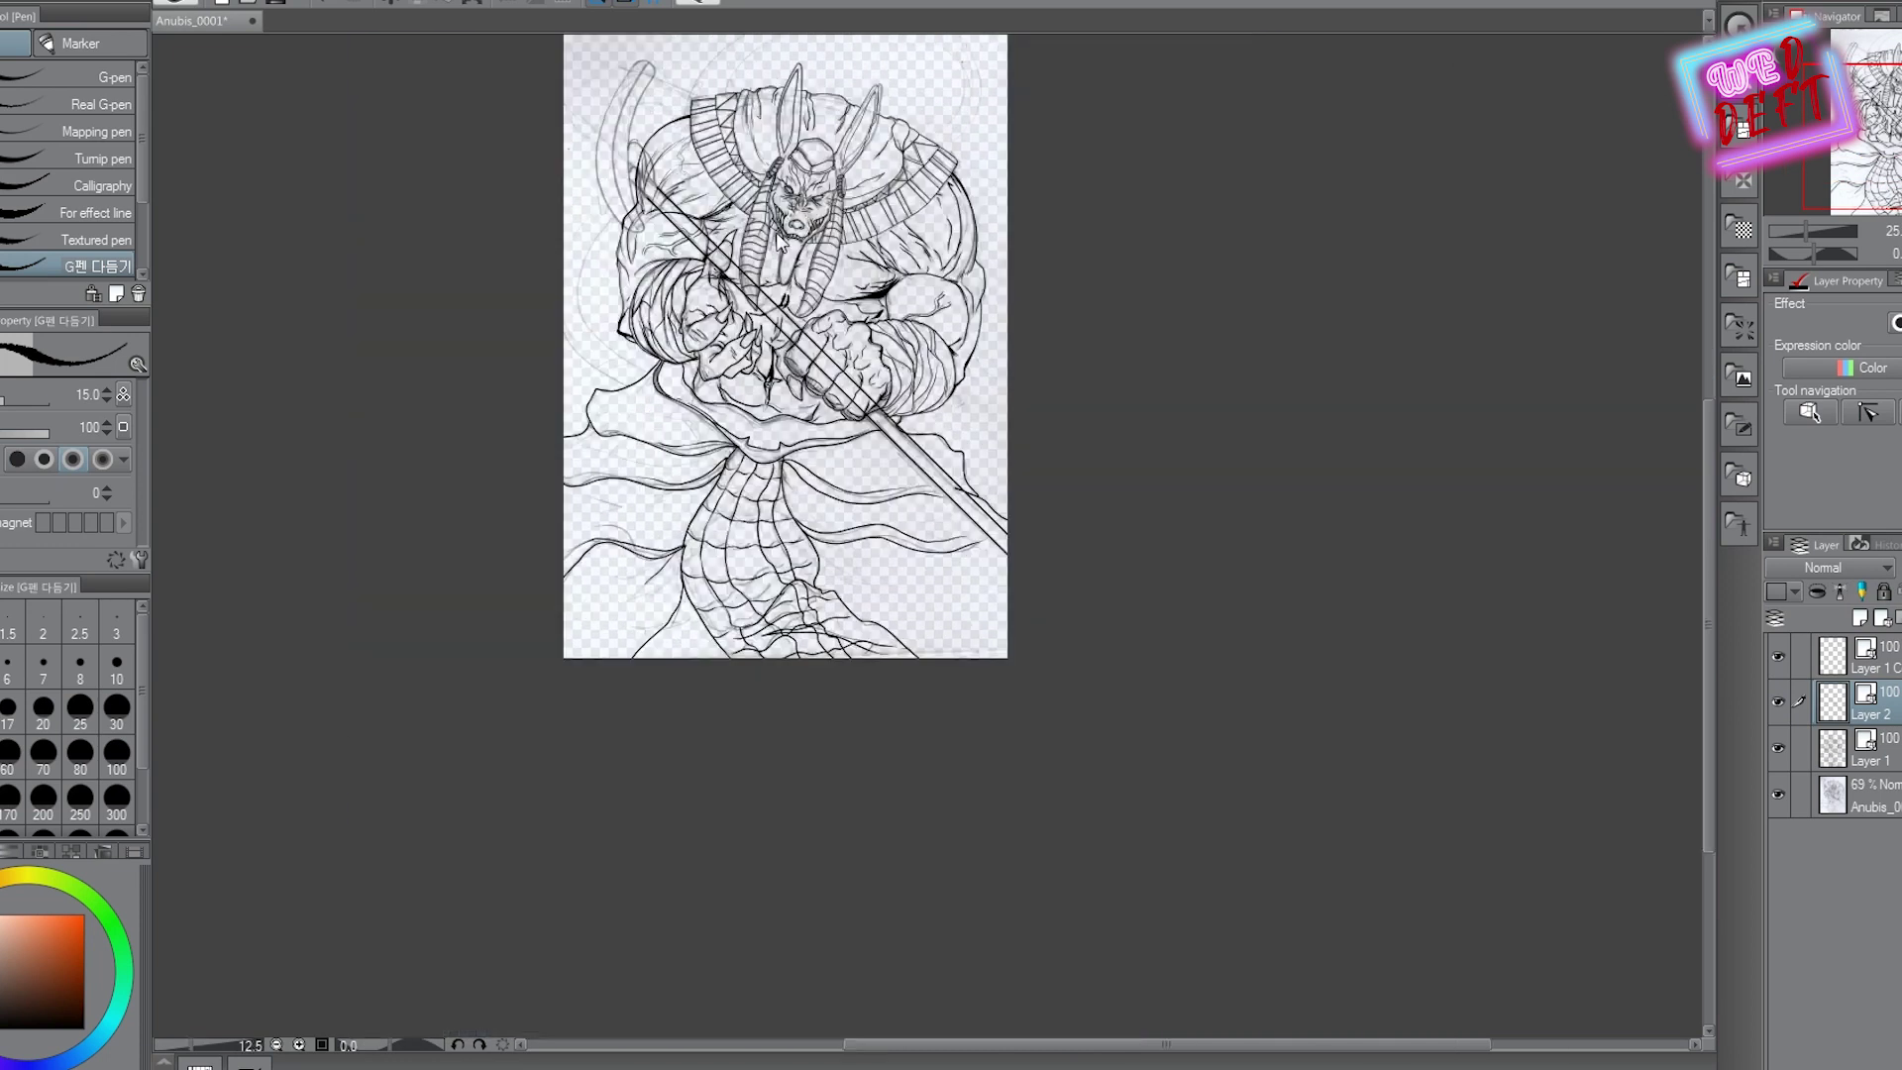
scroll(861, 394, "up", 4)
scroll(861, 395, "down", 2)
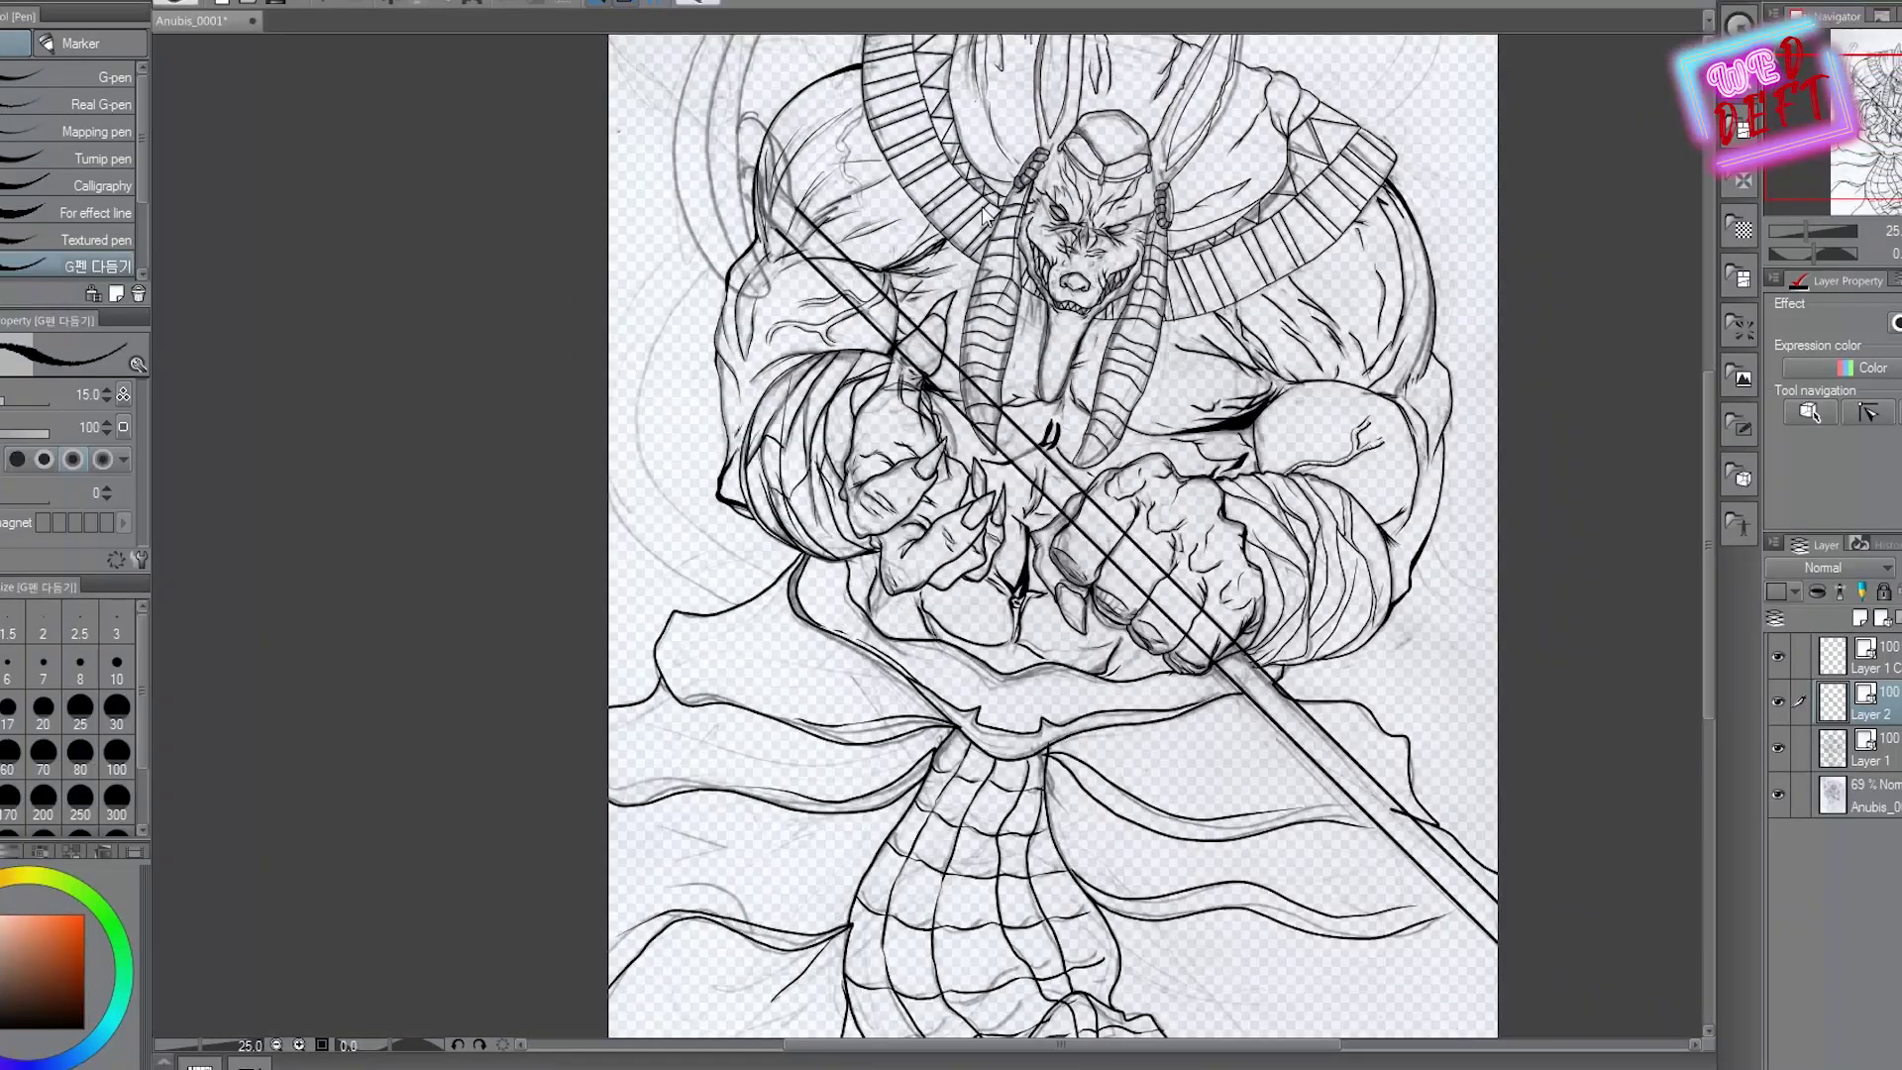
Ink the inner and outer curves of the hooked neck at the upper end of the staff
scroll(984, 216, "up", 5)
mouse_move(606, 427)
left_mouse_down()
mouse_move(723, 426)
mouse_move(840, 733)
left_mouse_up()
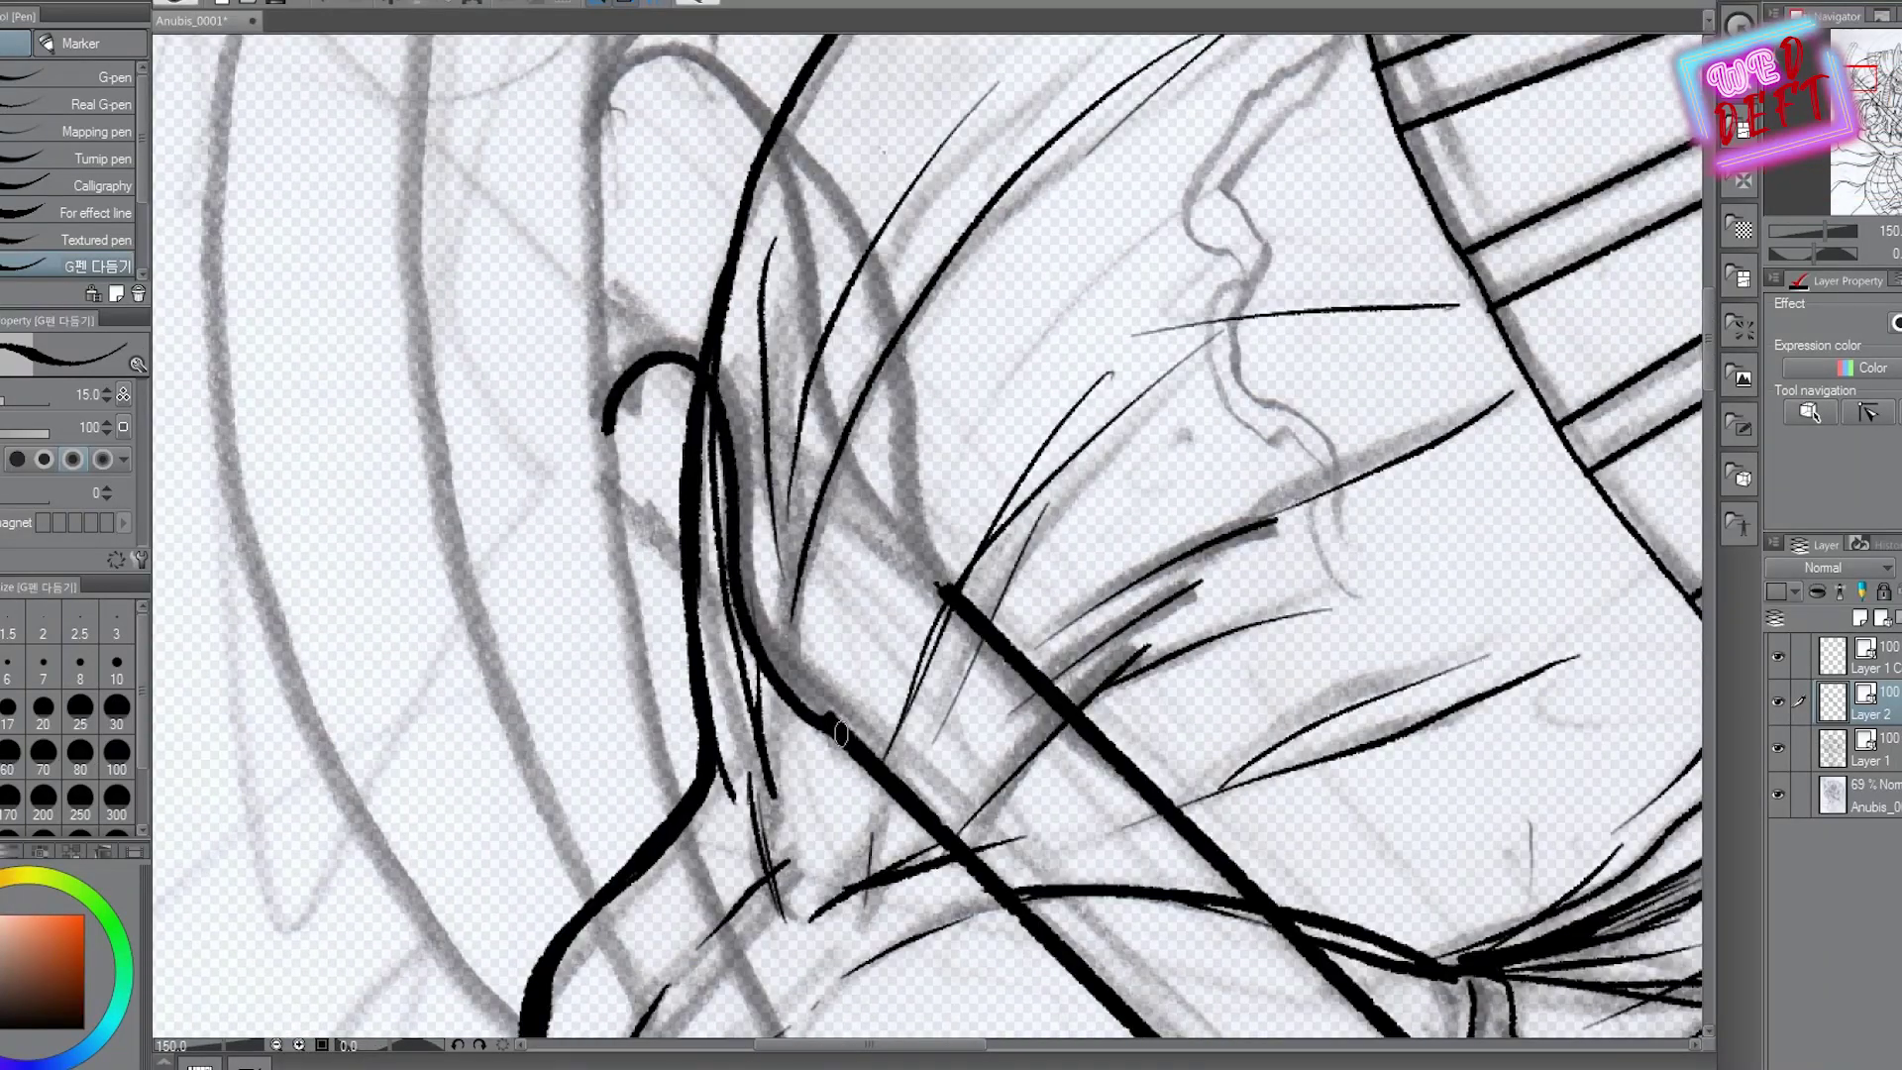
mouse_move(609, 69)
left_mouse_down()
mouse_move(722, 59)
mouse_move(951, 599)
left_mouse_up()
scroll(927, 438, "down", 3)
Ink the staff's crescent blade with its outer contour, inner edge, rounded ends and lengthwise centre line
left_click_drag(927, 438, 474, 426)
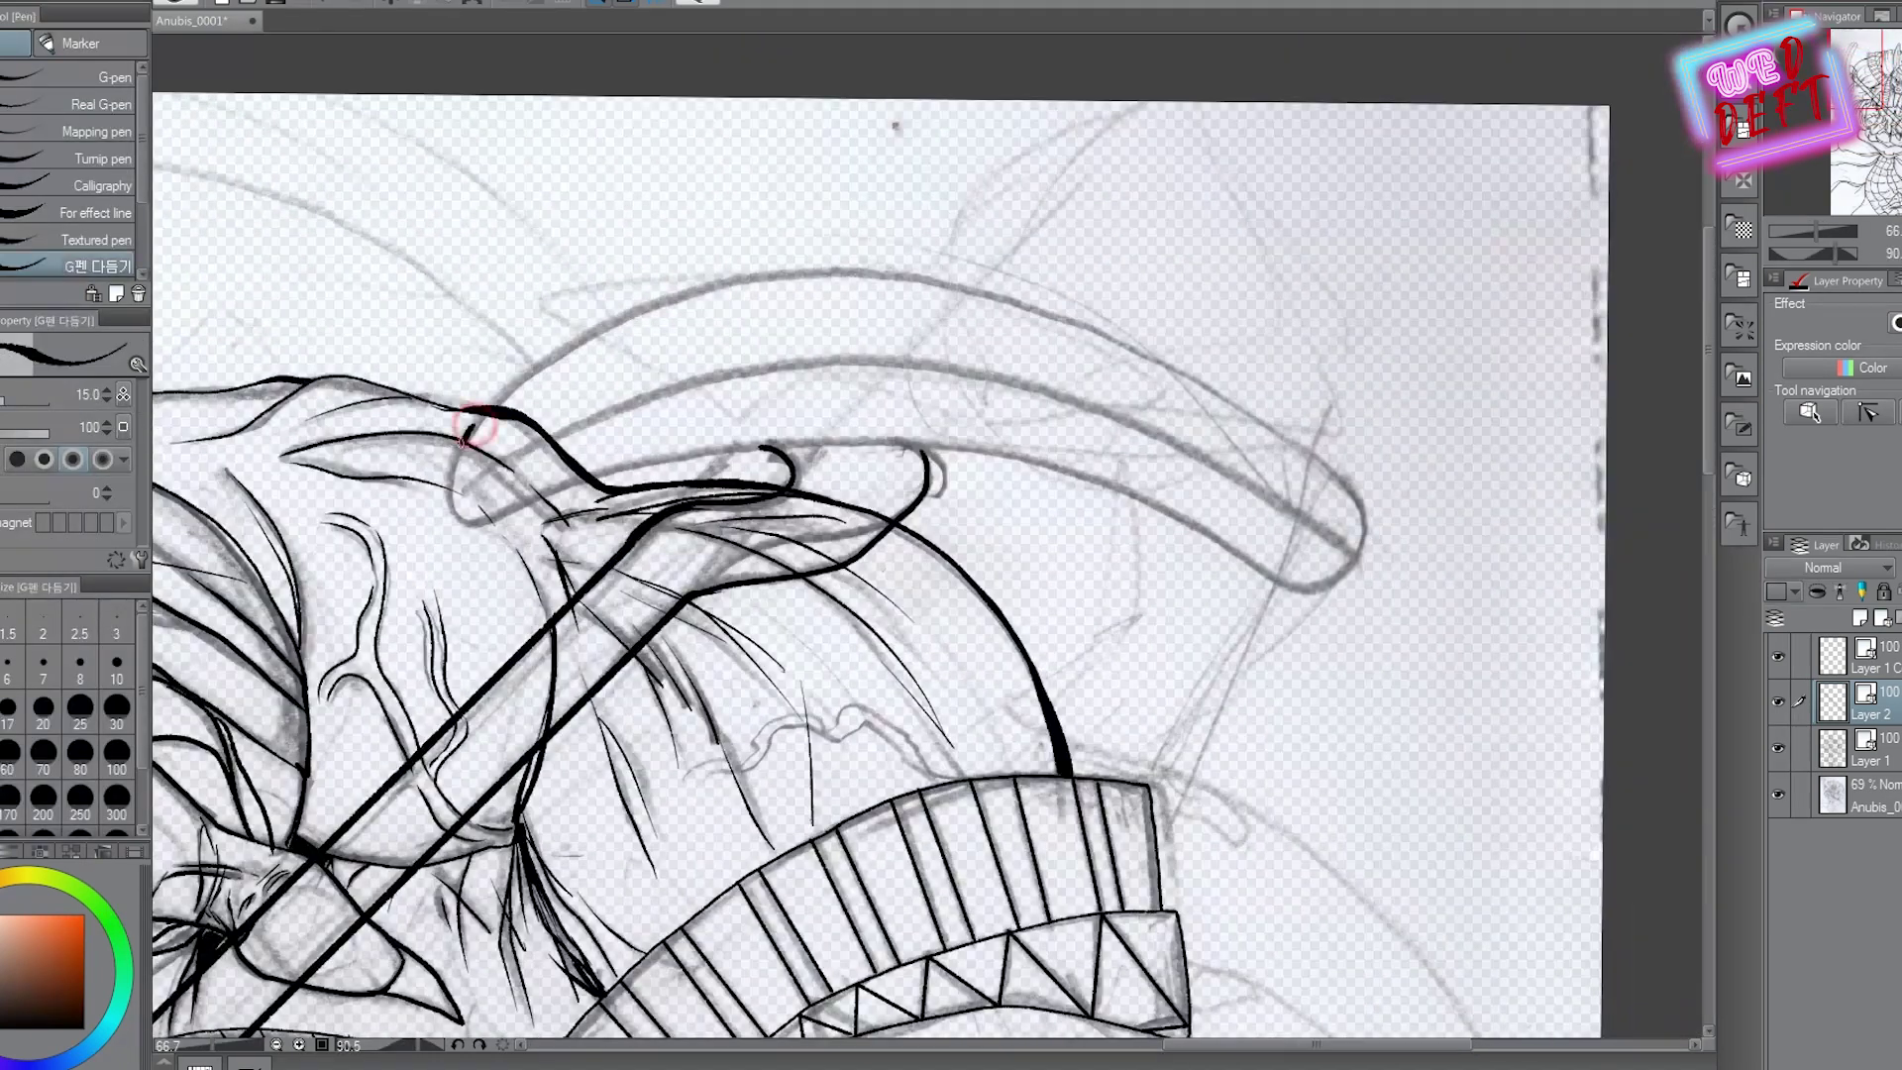
mouse_move(569, 483)
left_mouse_down()
mouse_move(906, 445)
mouse_move(1244, 562)
left_mouse_up()
mouse_move(1360, 502)
left_mouse_down()
mouse_move(1004, 302)
mouse_move(629, 312)
left_mouse_up()
mouse_move(465, 495)
left_mouse_down()
mouse_move(694, 381)
mouse_move(1352, 549)
left_mouse_up()
scroll(1275, 408, "down", 3)
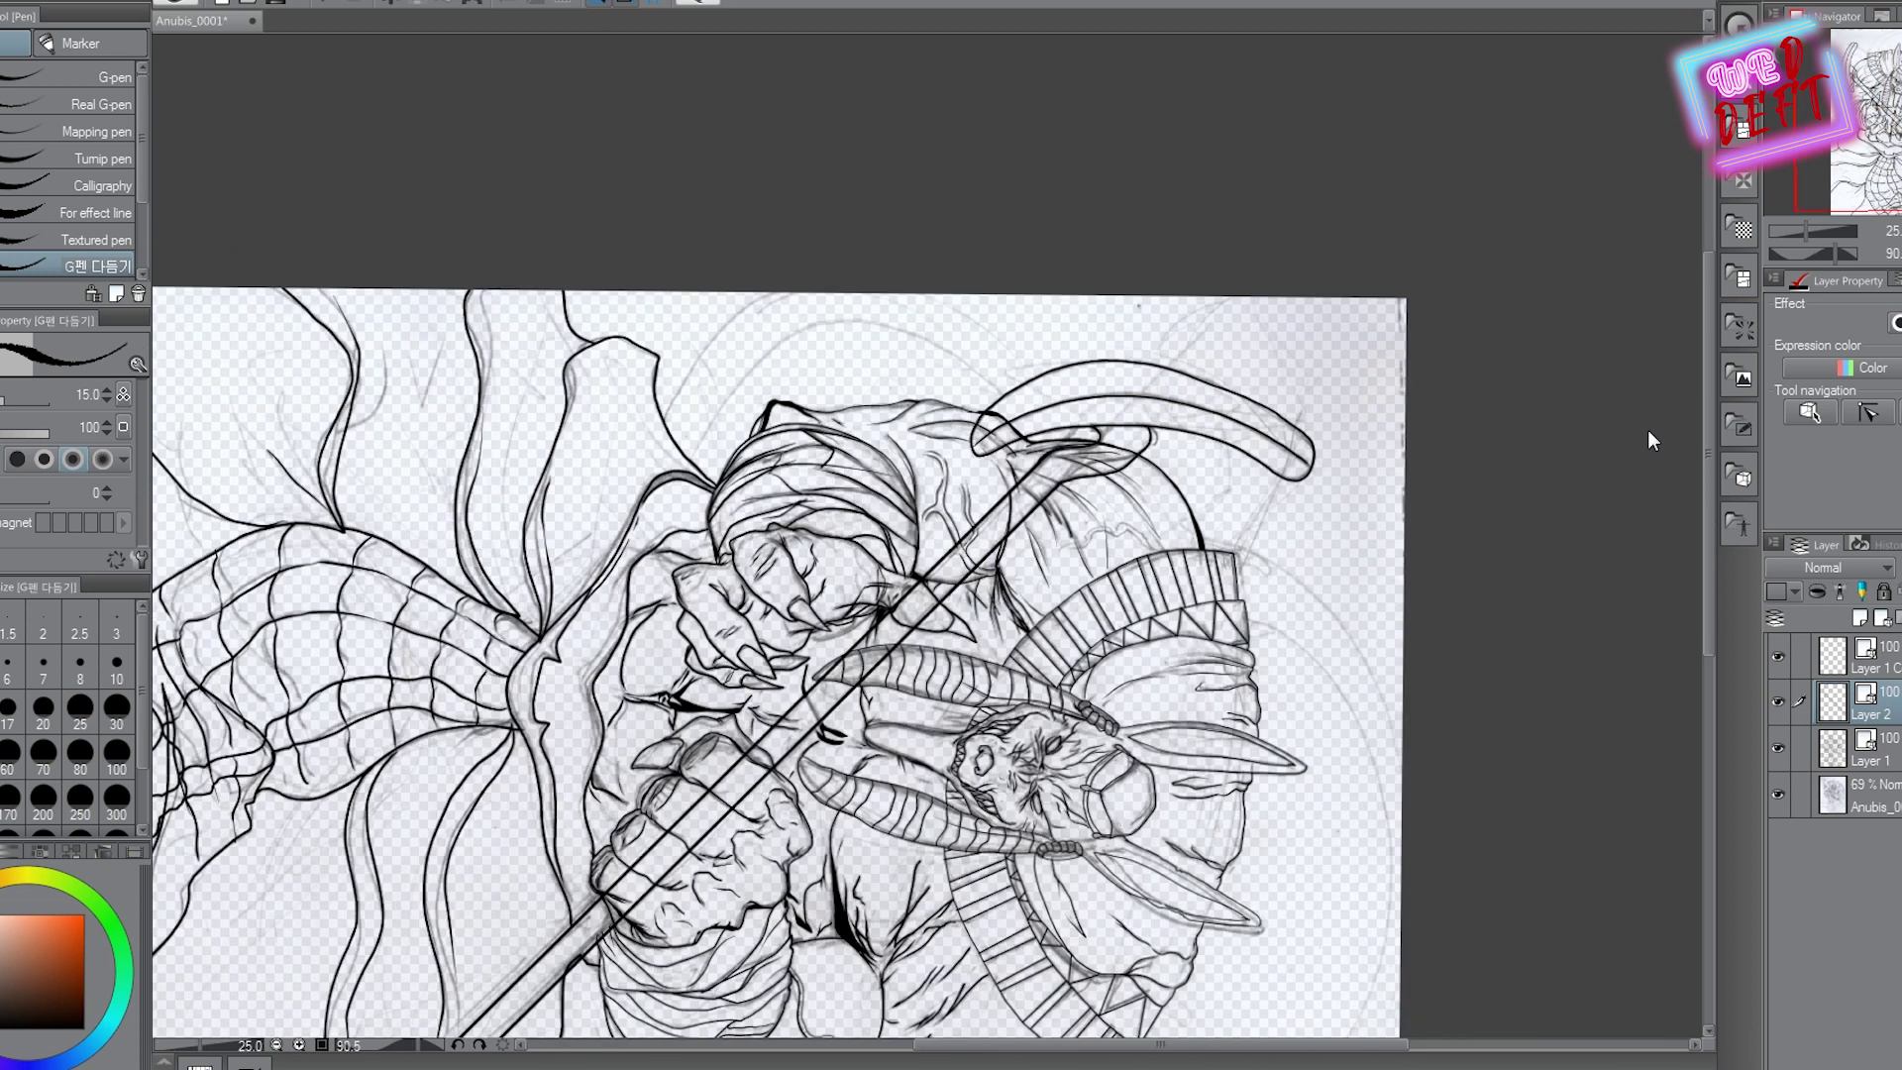
Duplicate Layer 1, keep the original hidden, and switch to the Snap eraser
left_click(1897, 758)
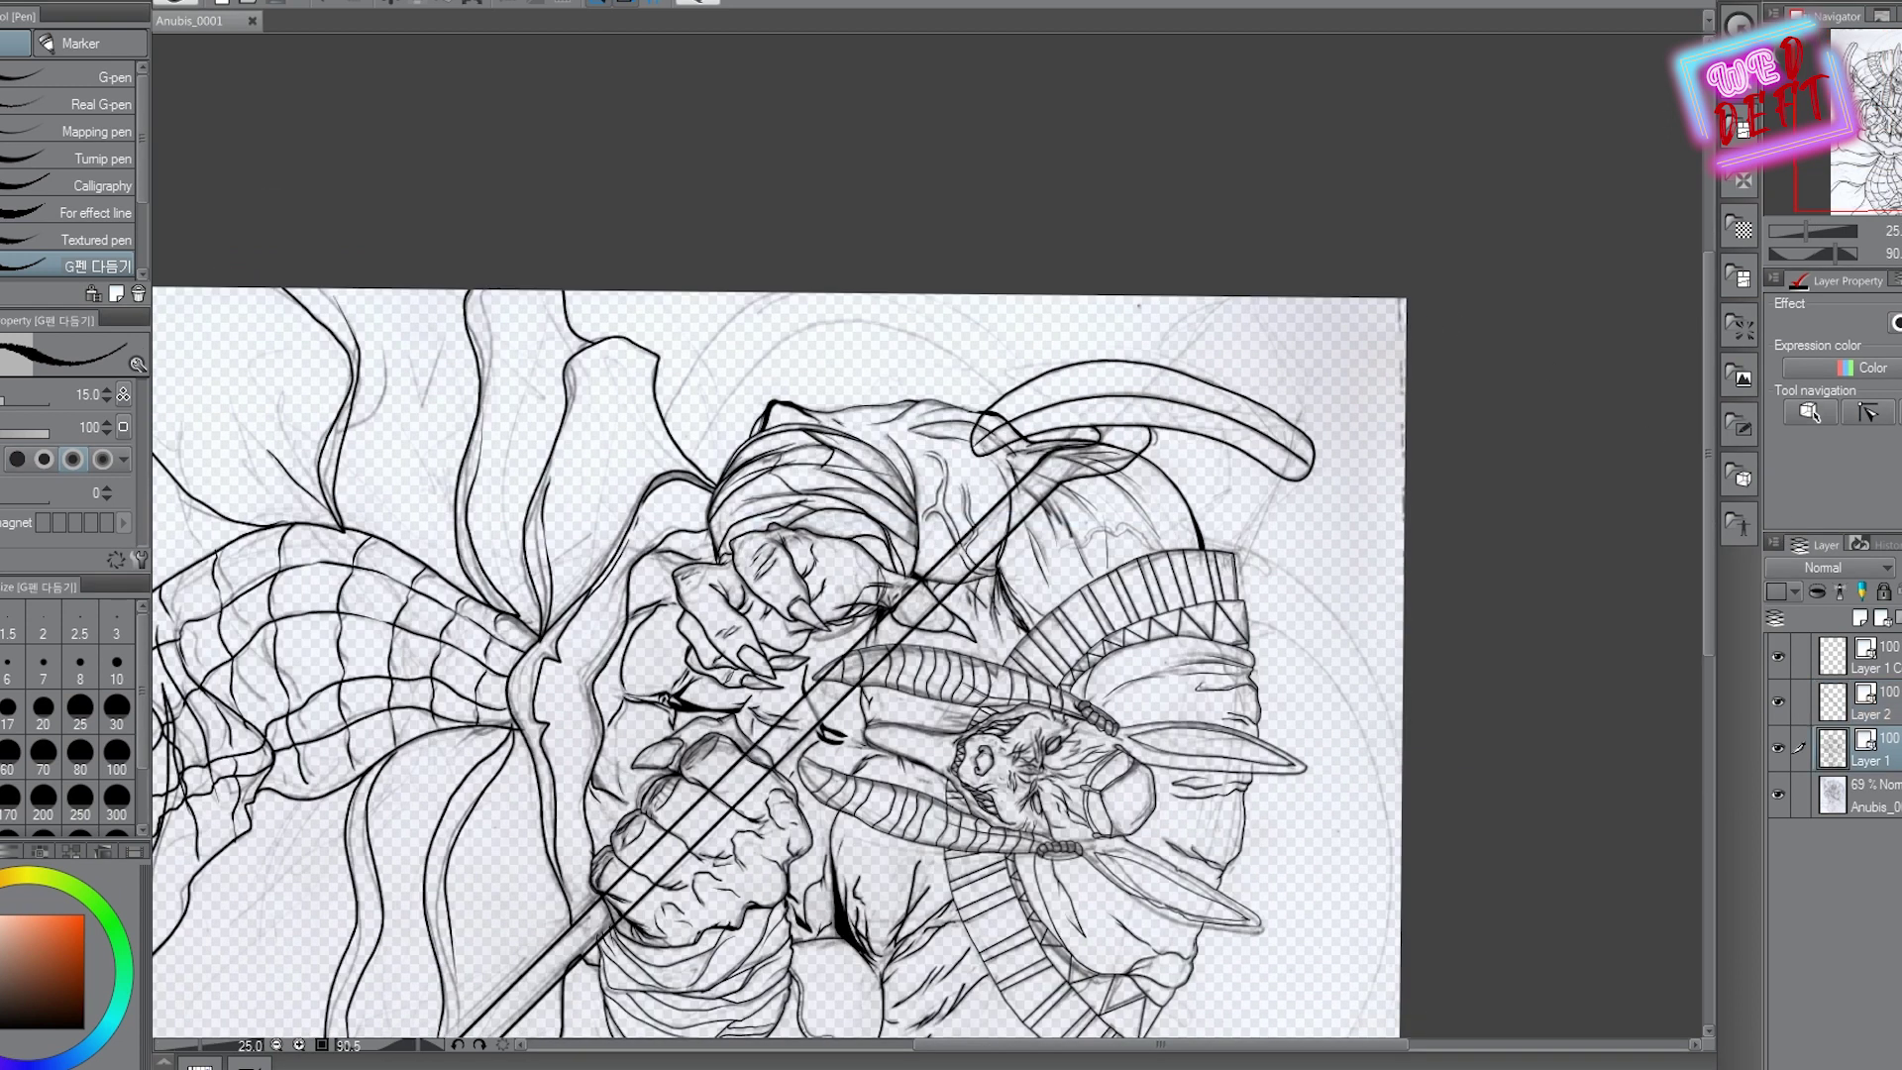
right_click(1832, 758)
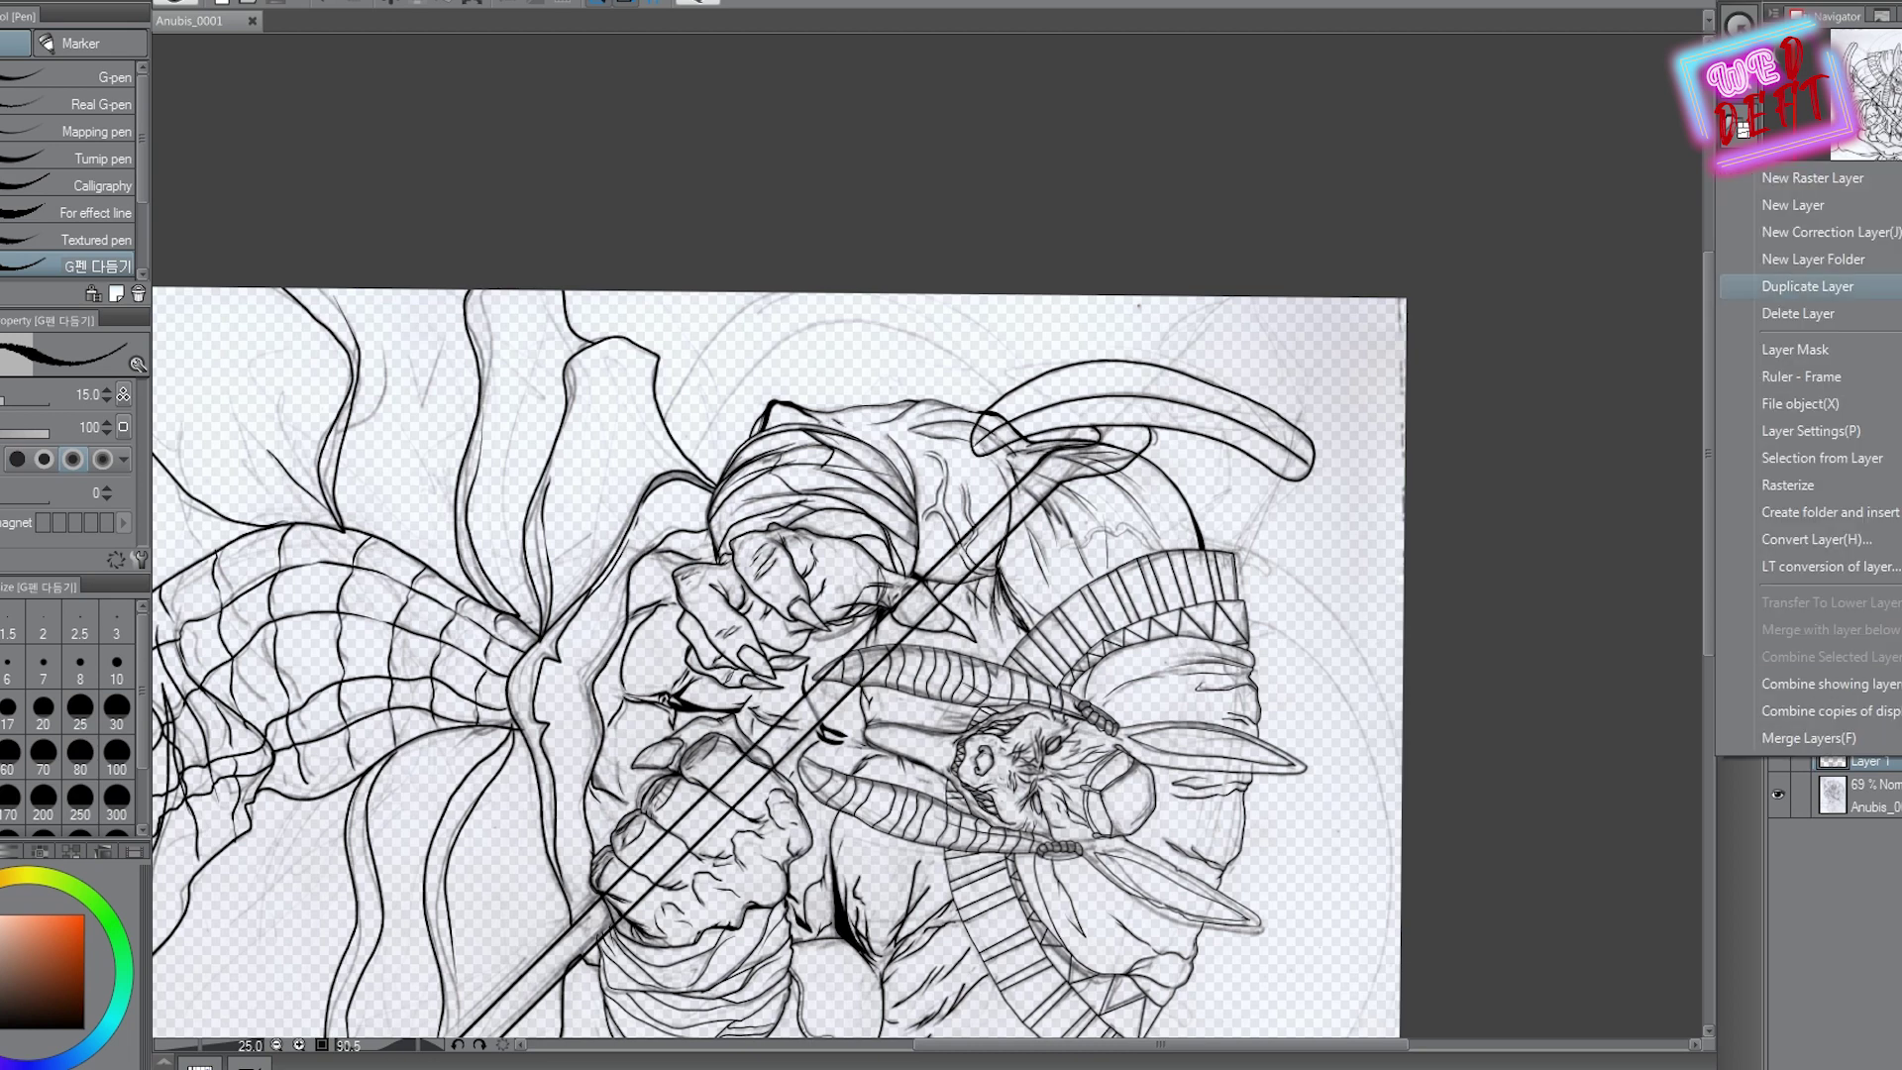
left_click(1724, 285)
key("e")
scroll(962, 549, "down", 3)
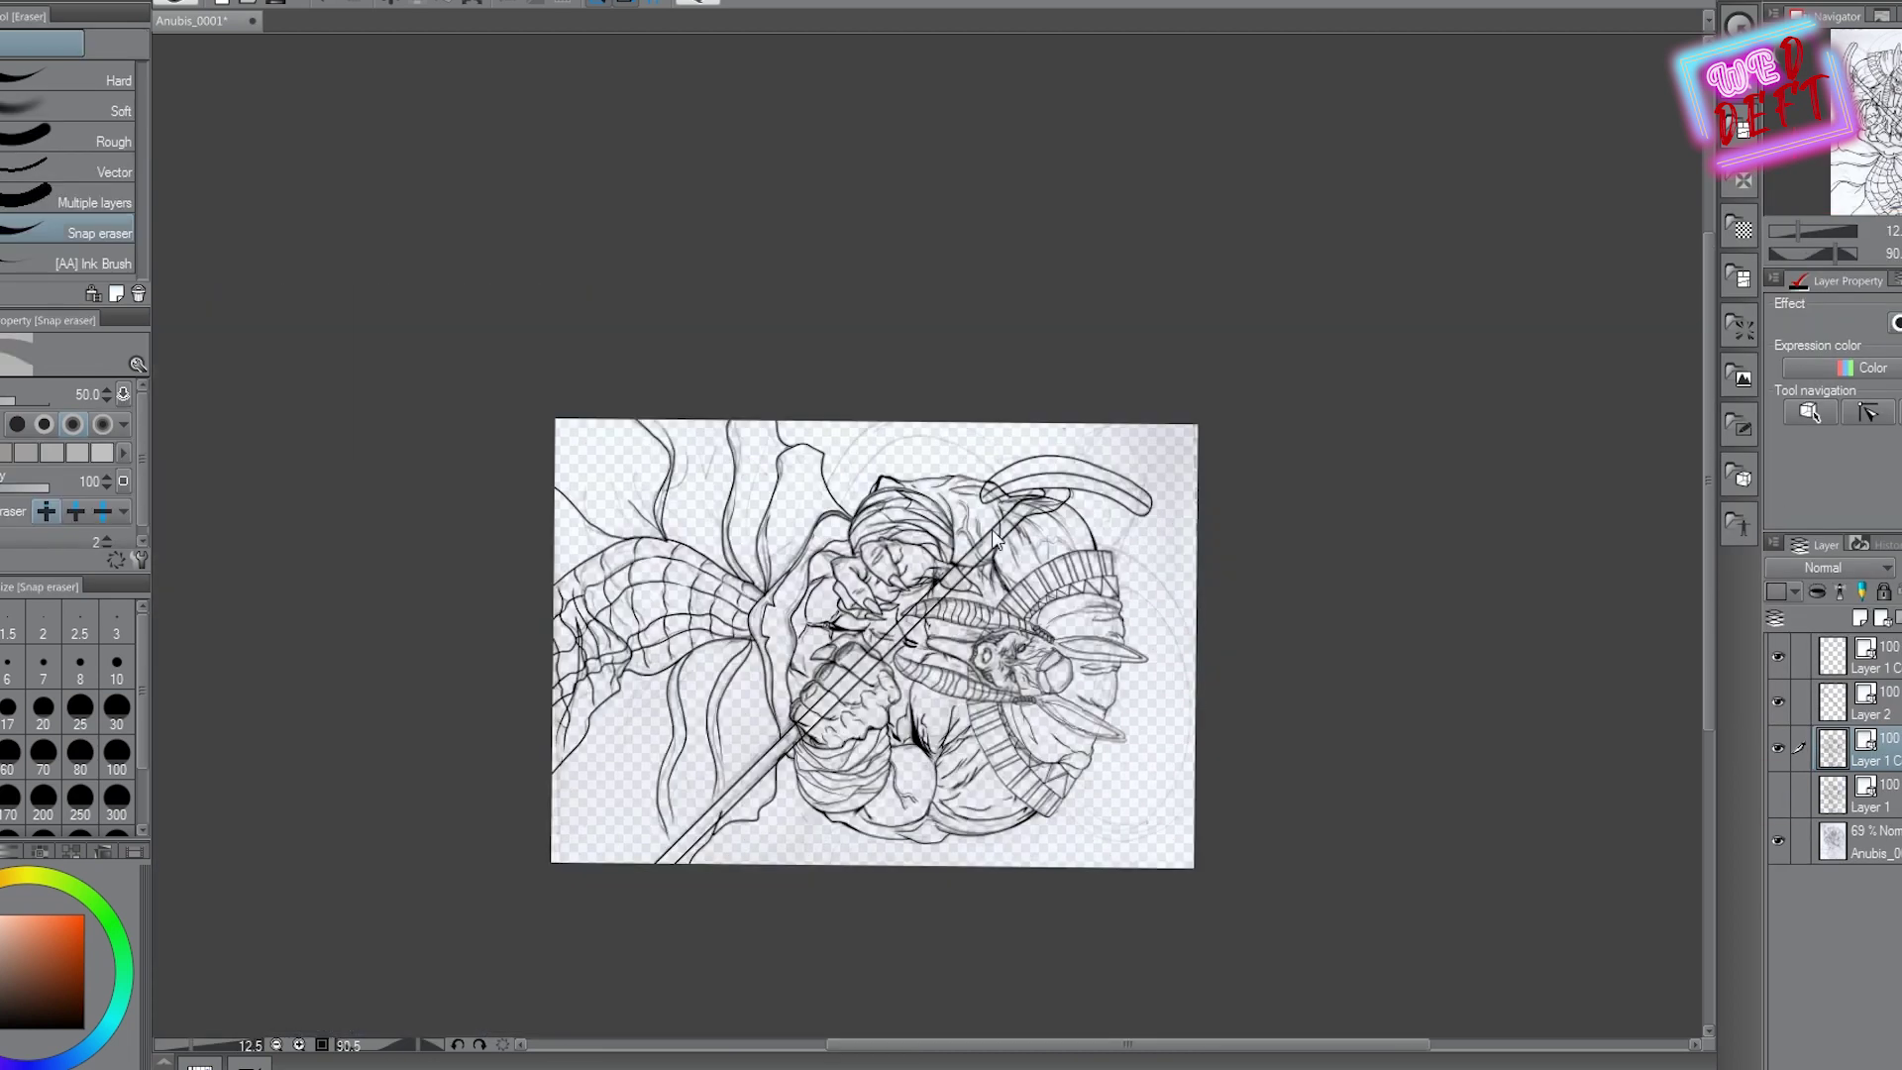
Erase the staff lines that cross the gripping fist on Layer 2, using the Snap eraser at size 70
scroll(847, 735, "up", 3)
scroll(991, 520, "up", 2)
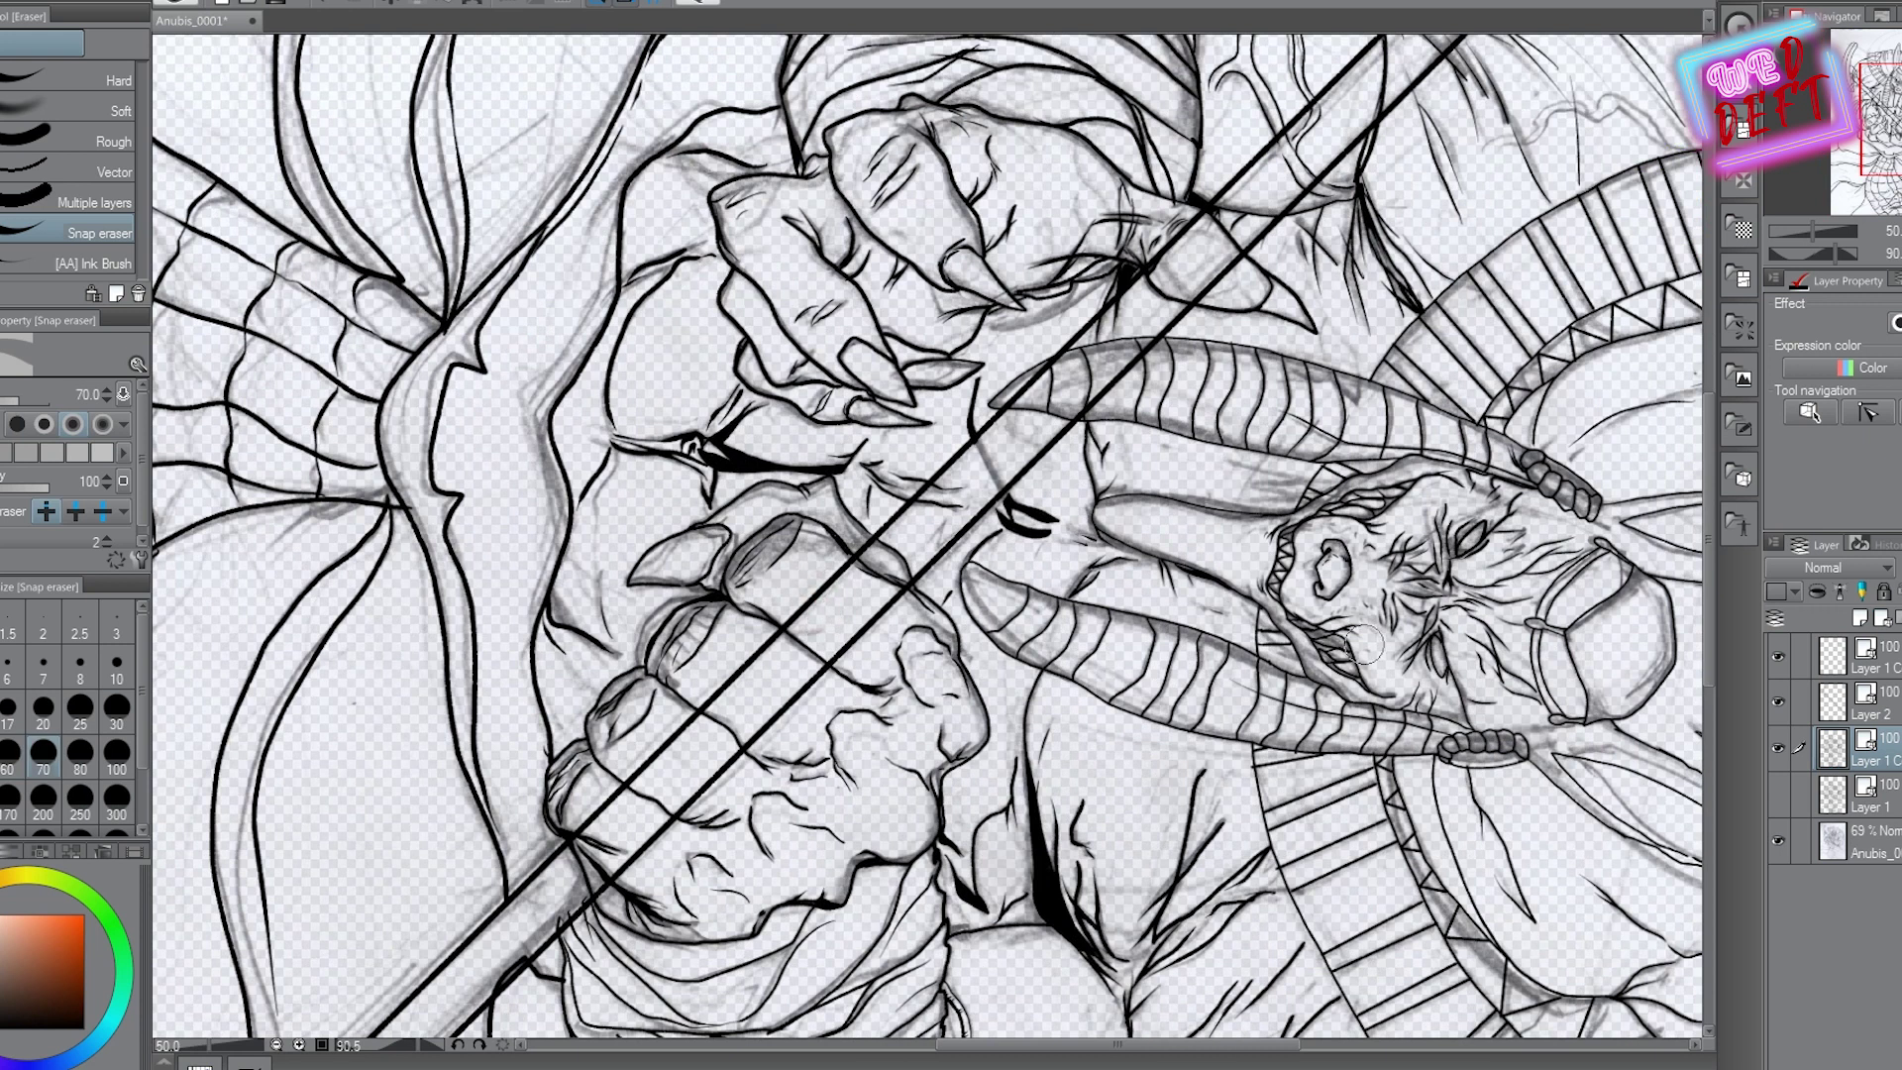
left_click(1892, 709)
mouse_move(862, 551)
left_mouse_down()
mouse_move(827, 634)
mouse_move(666, 766)
left_mouse_up()
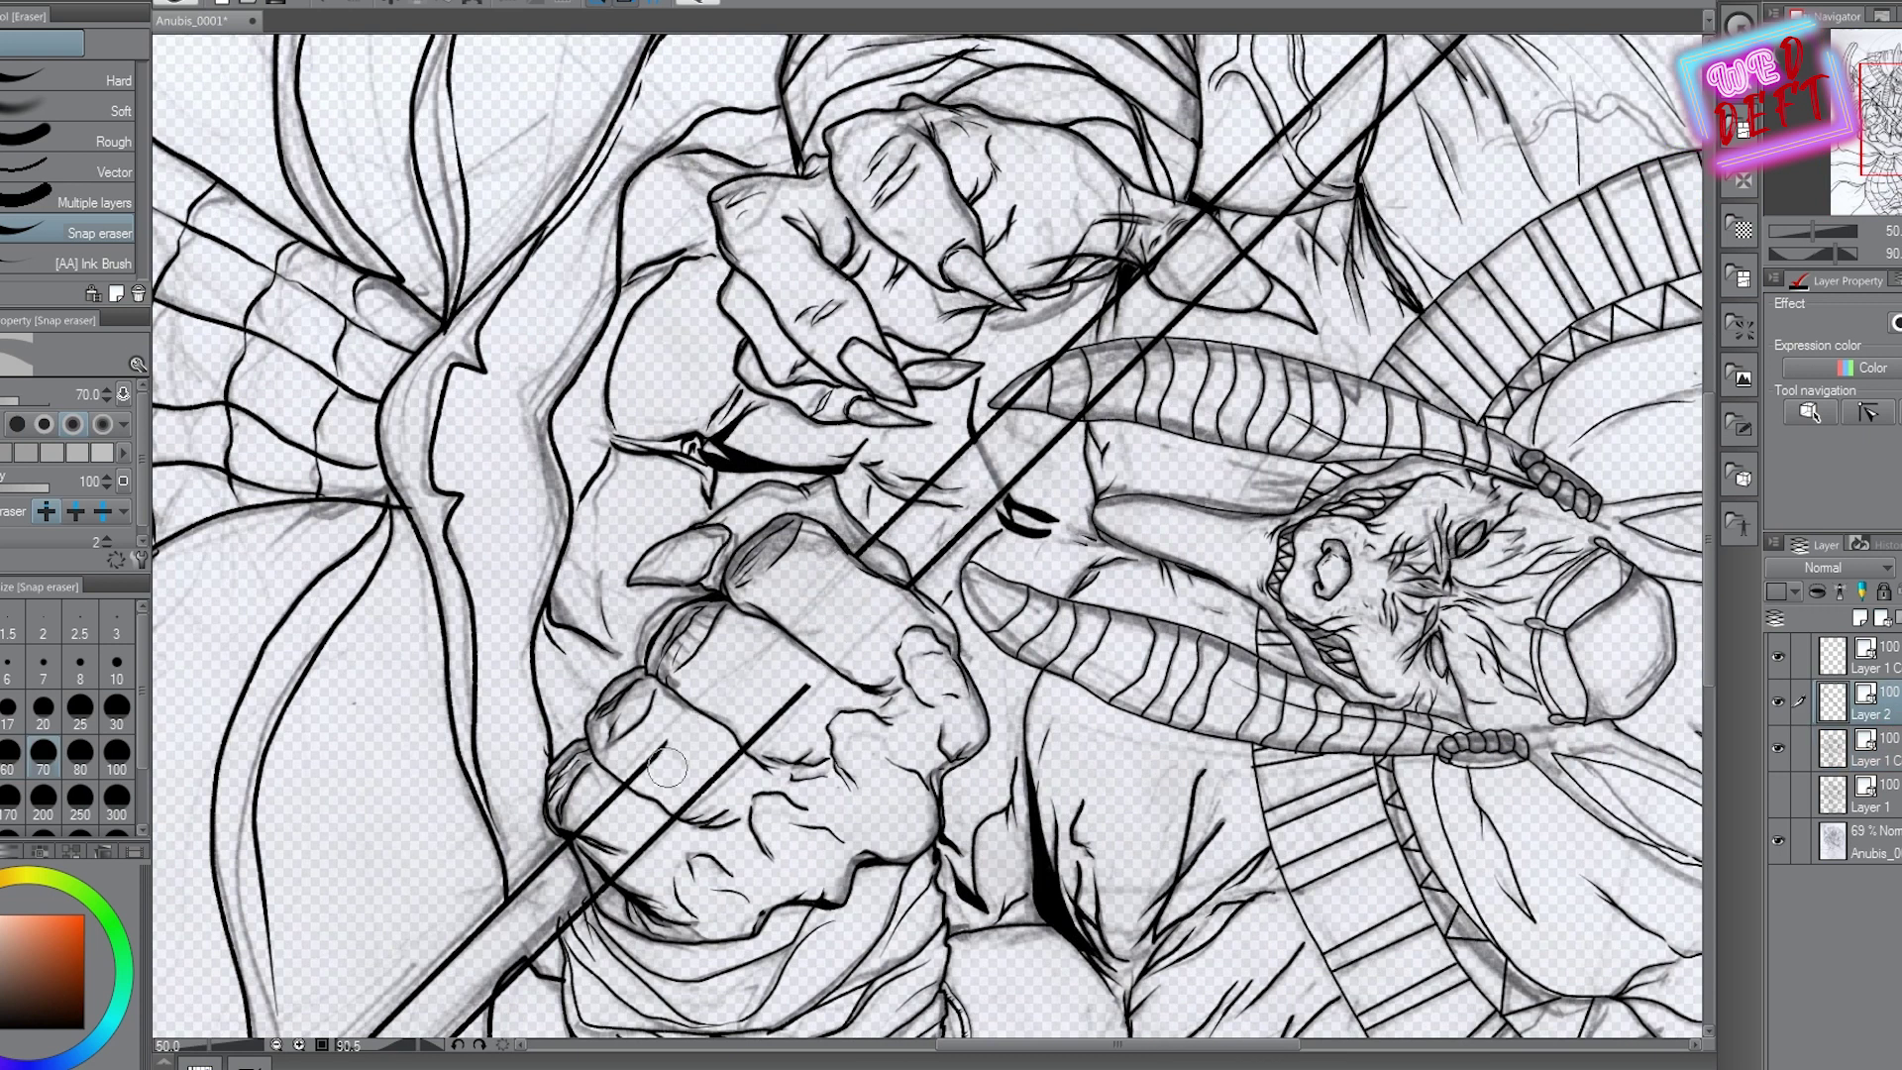
left_click_drag(639, 850, 709, 784)
scroll(1015, 513, "down", 1)
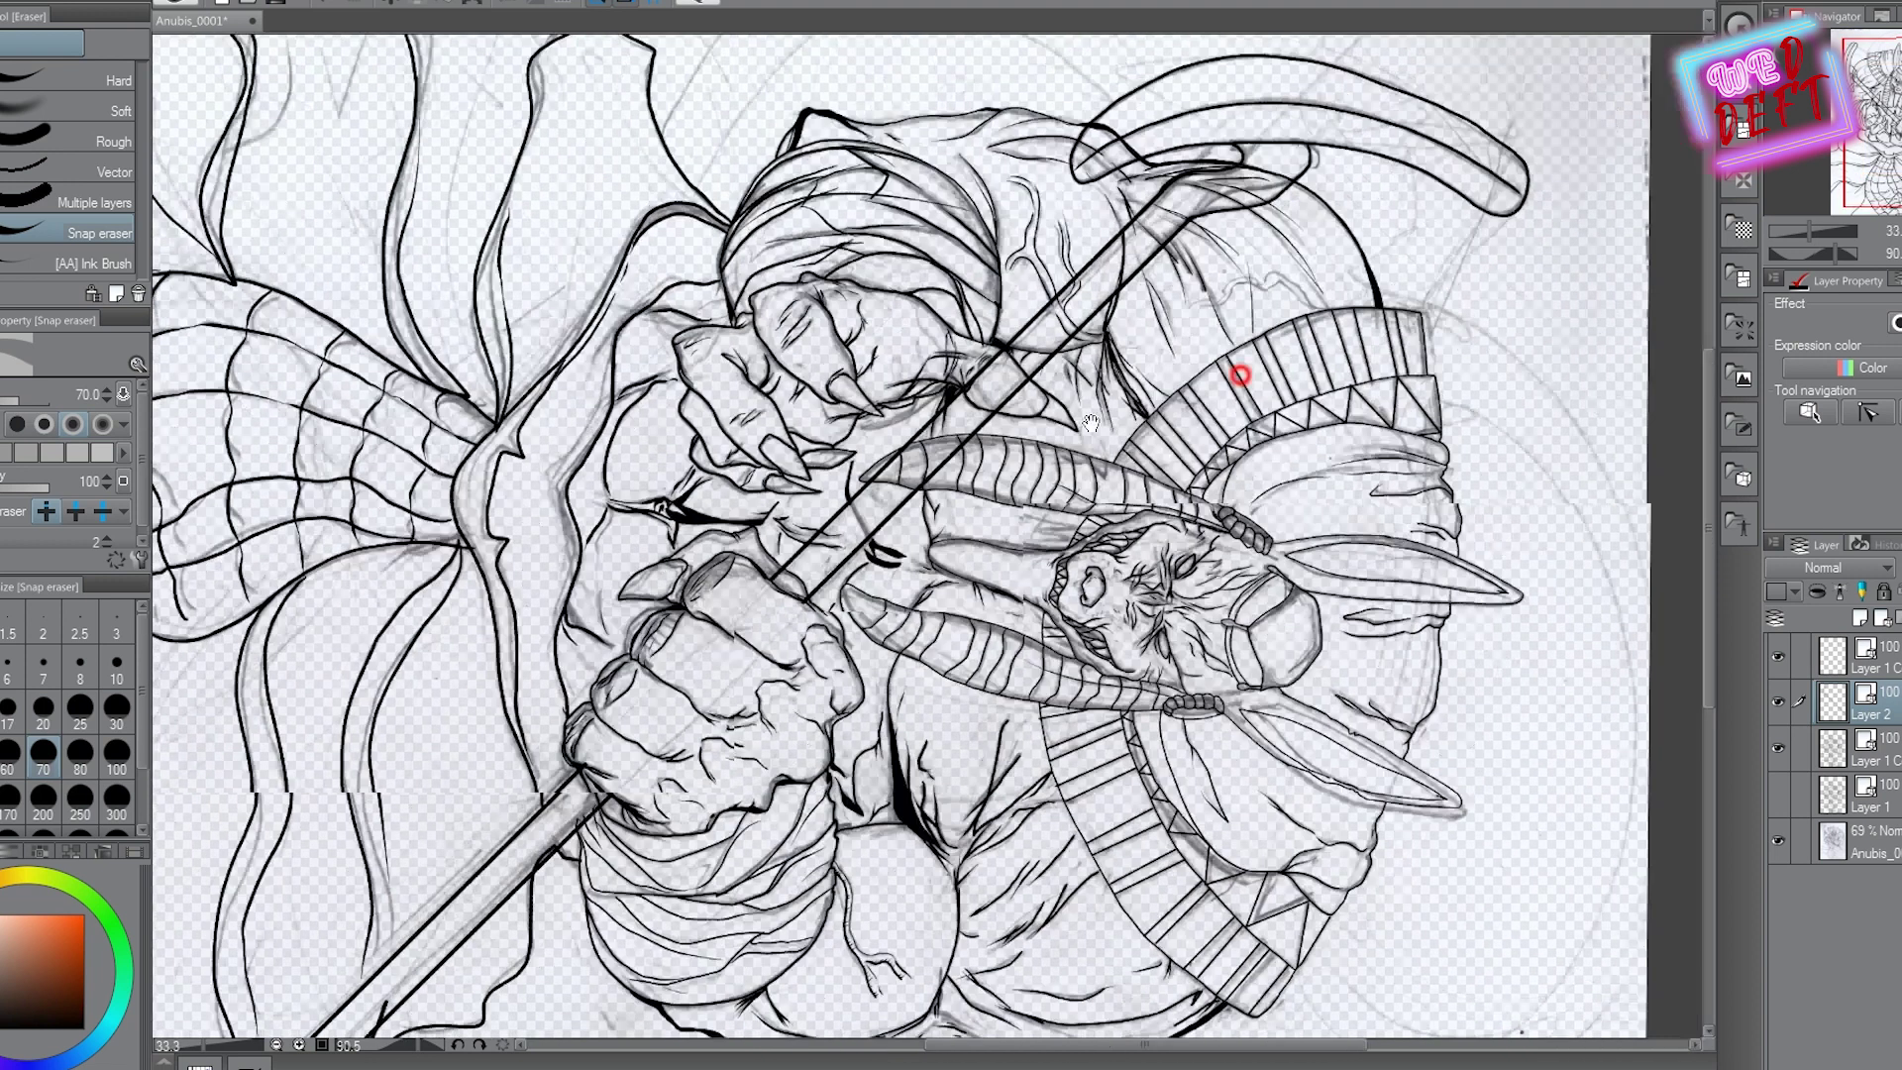
Hide the rough sketch and erase the body lines inside the staff's shaft on the Layer 1 copy at eraser size 50
left_click(939, 416, "ctrl+shift")
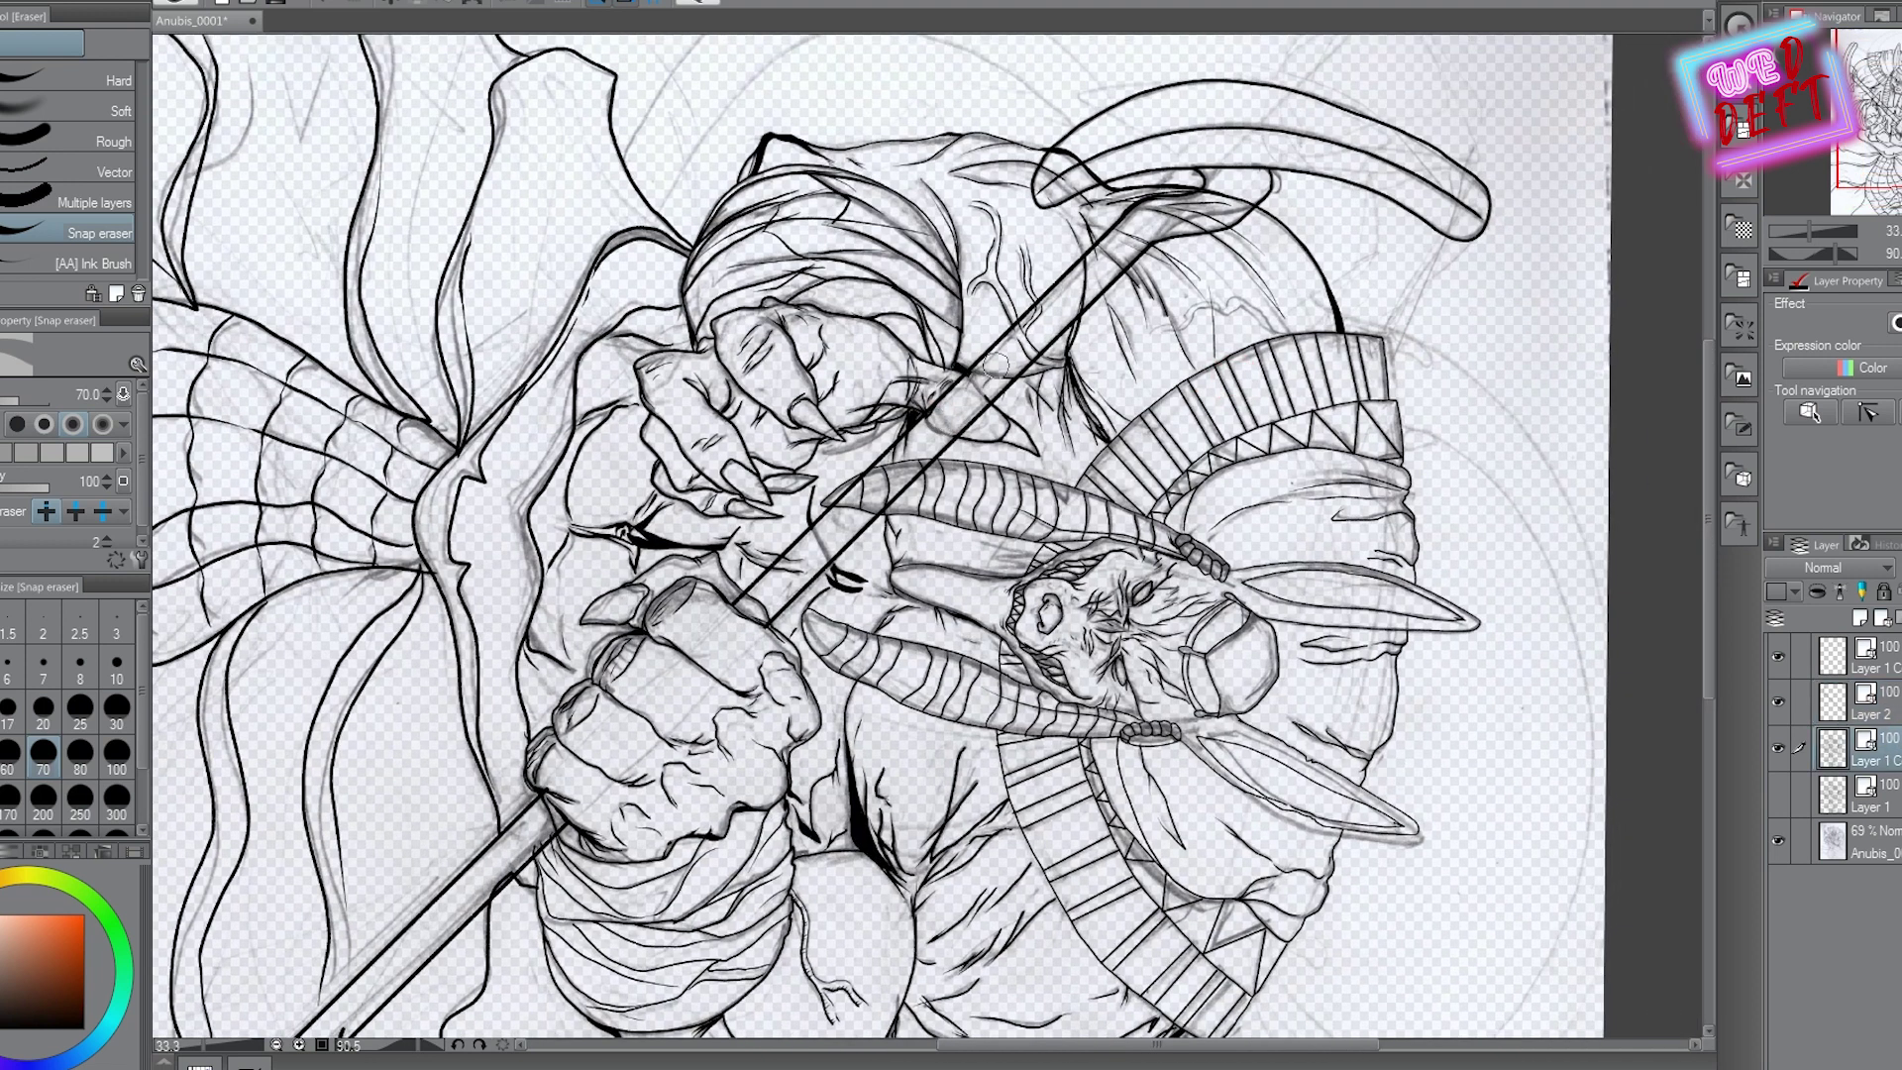
scroll(998, 369, "up", 1)
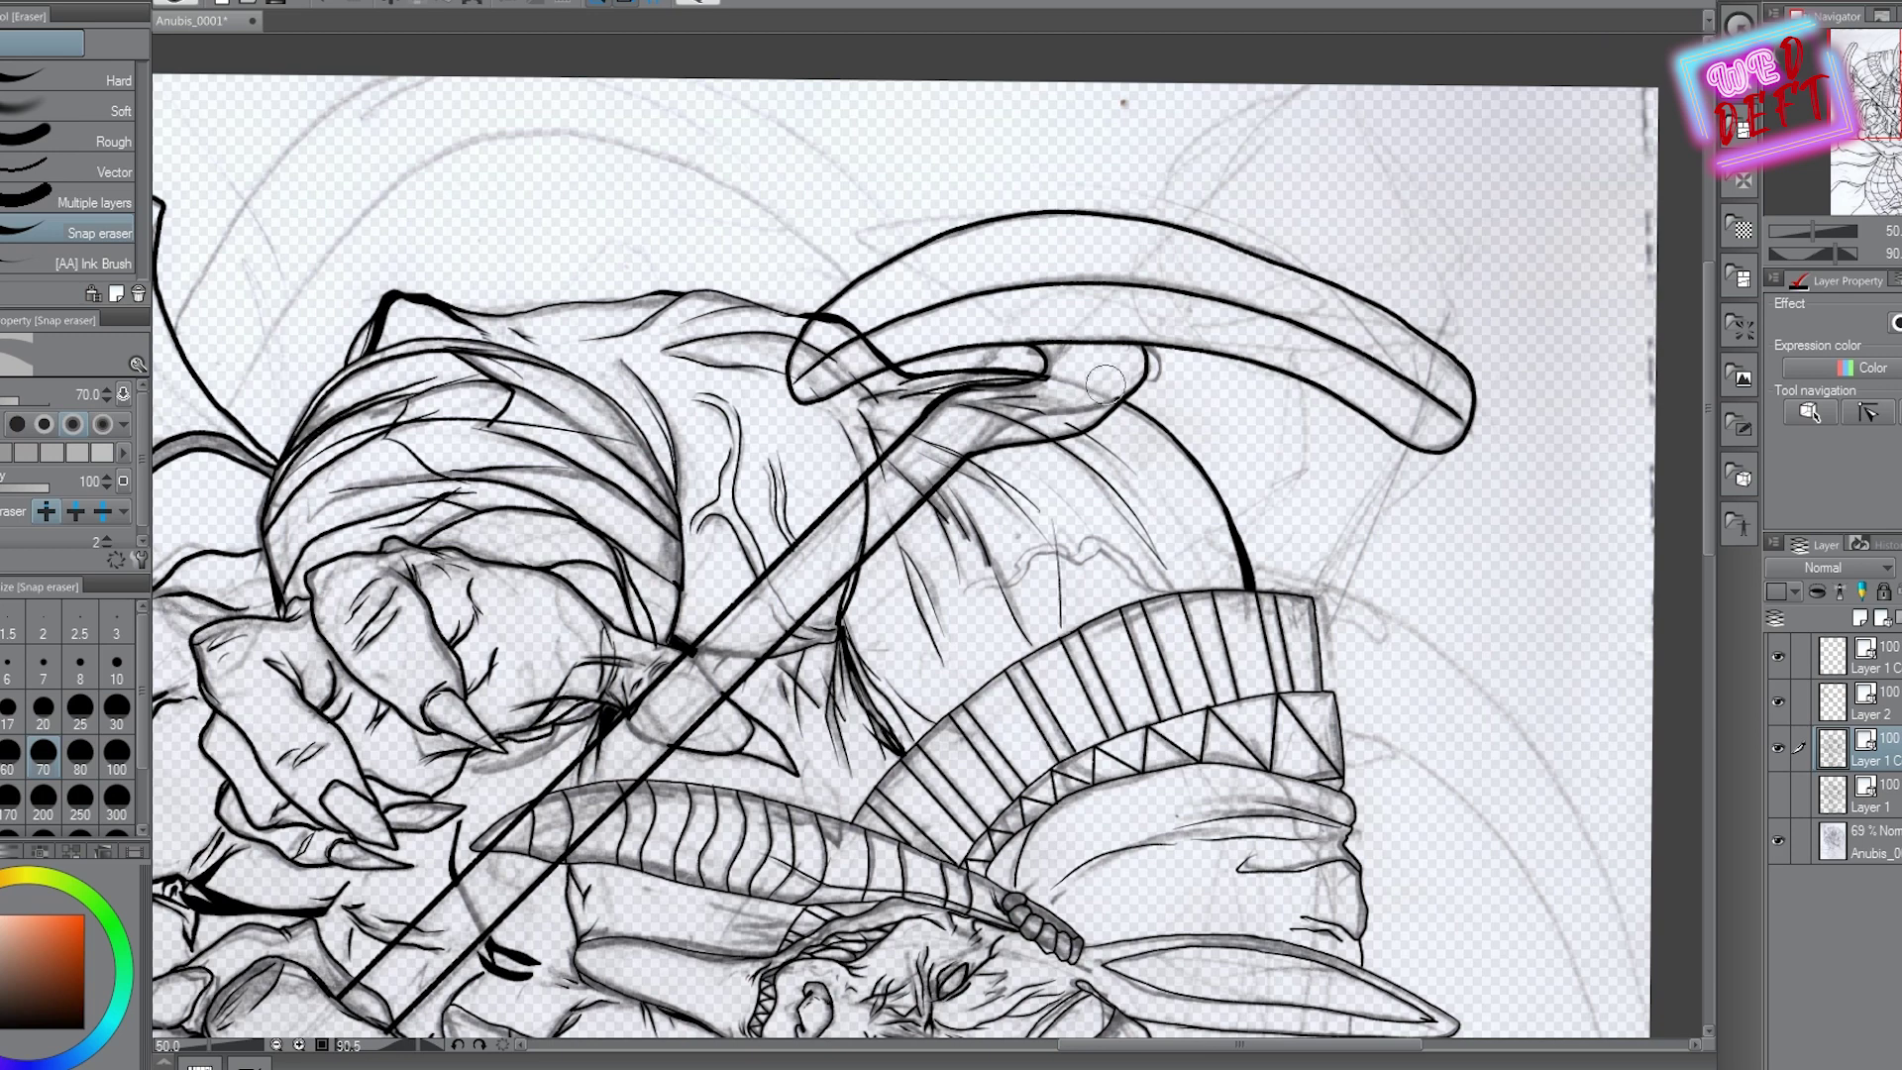
left_click(1778, 840)
left_click_drag(980, 397, 902, 479)
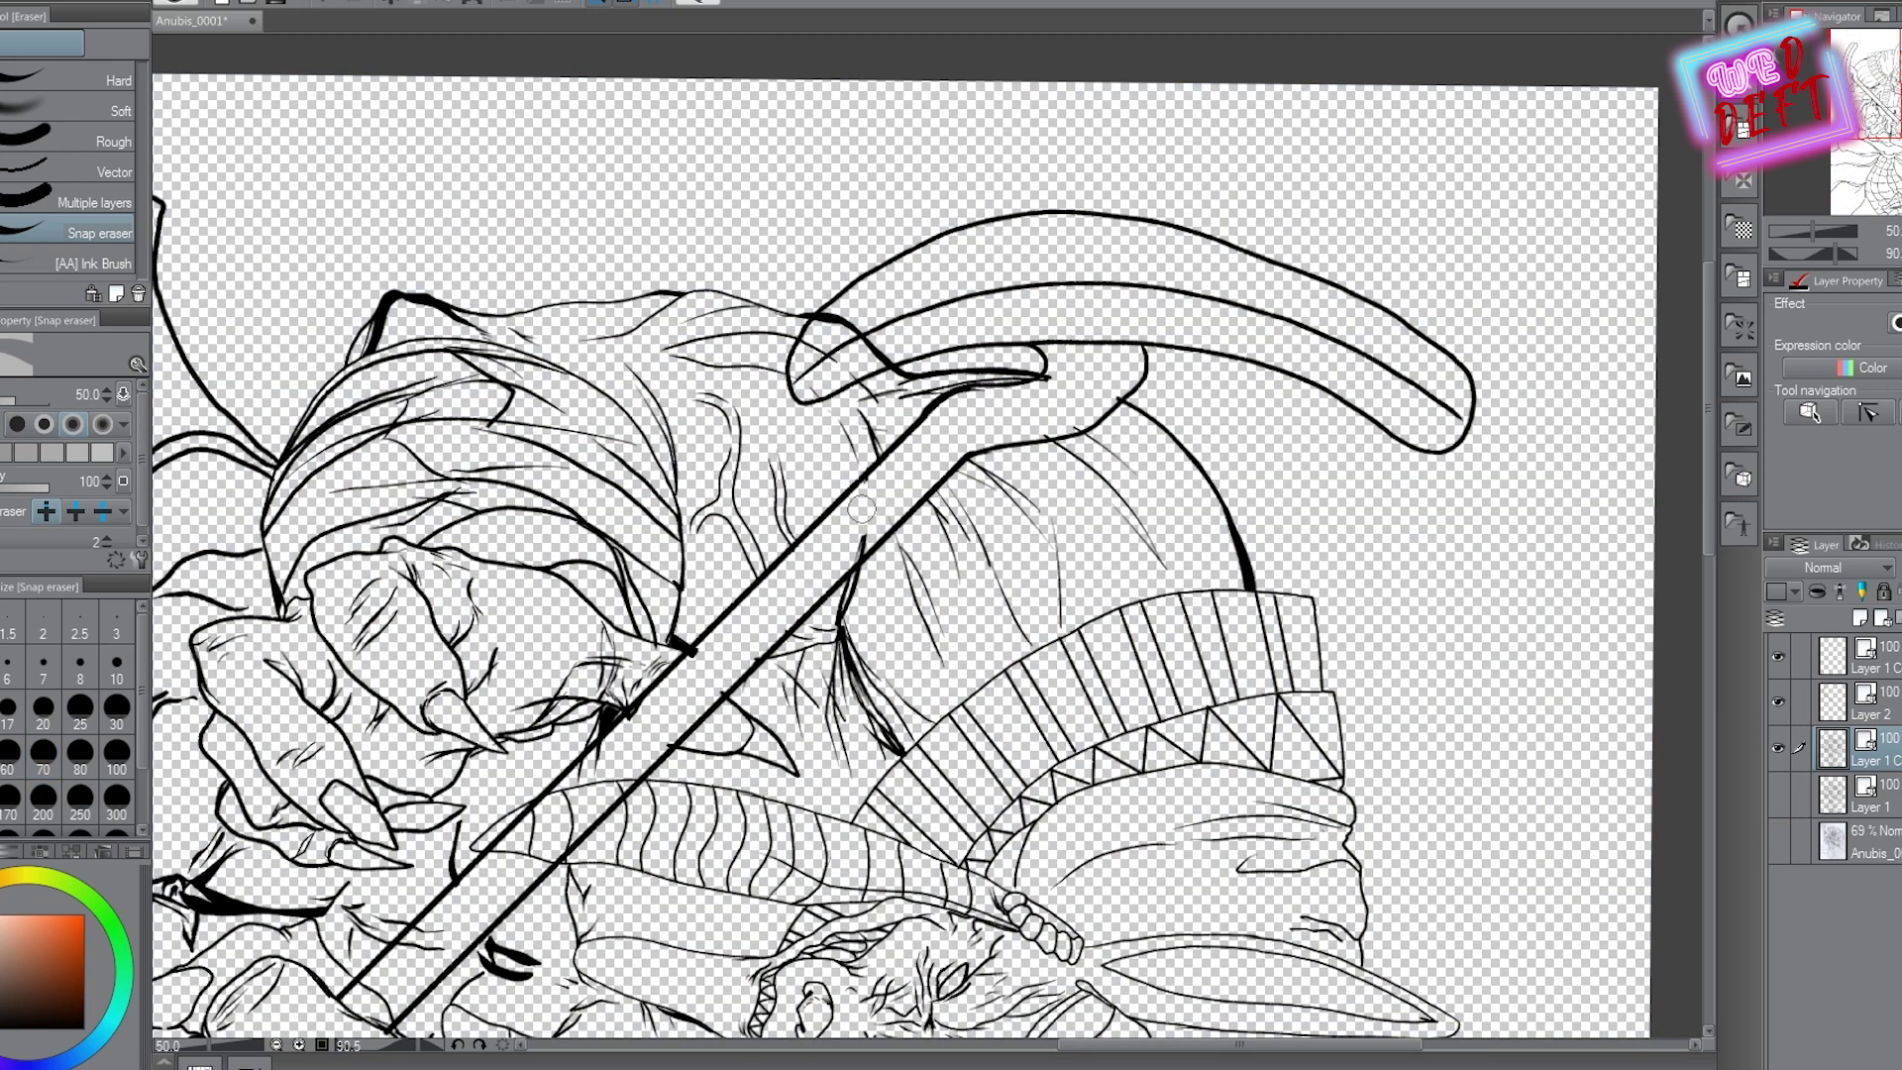
left_click_drag(709, 649, 779, 618)
left_click_drag(764, 682, 834, 494)
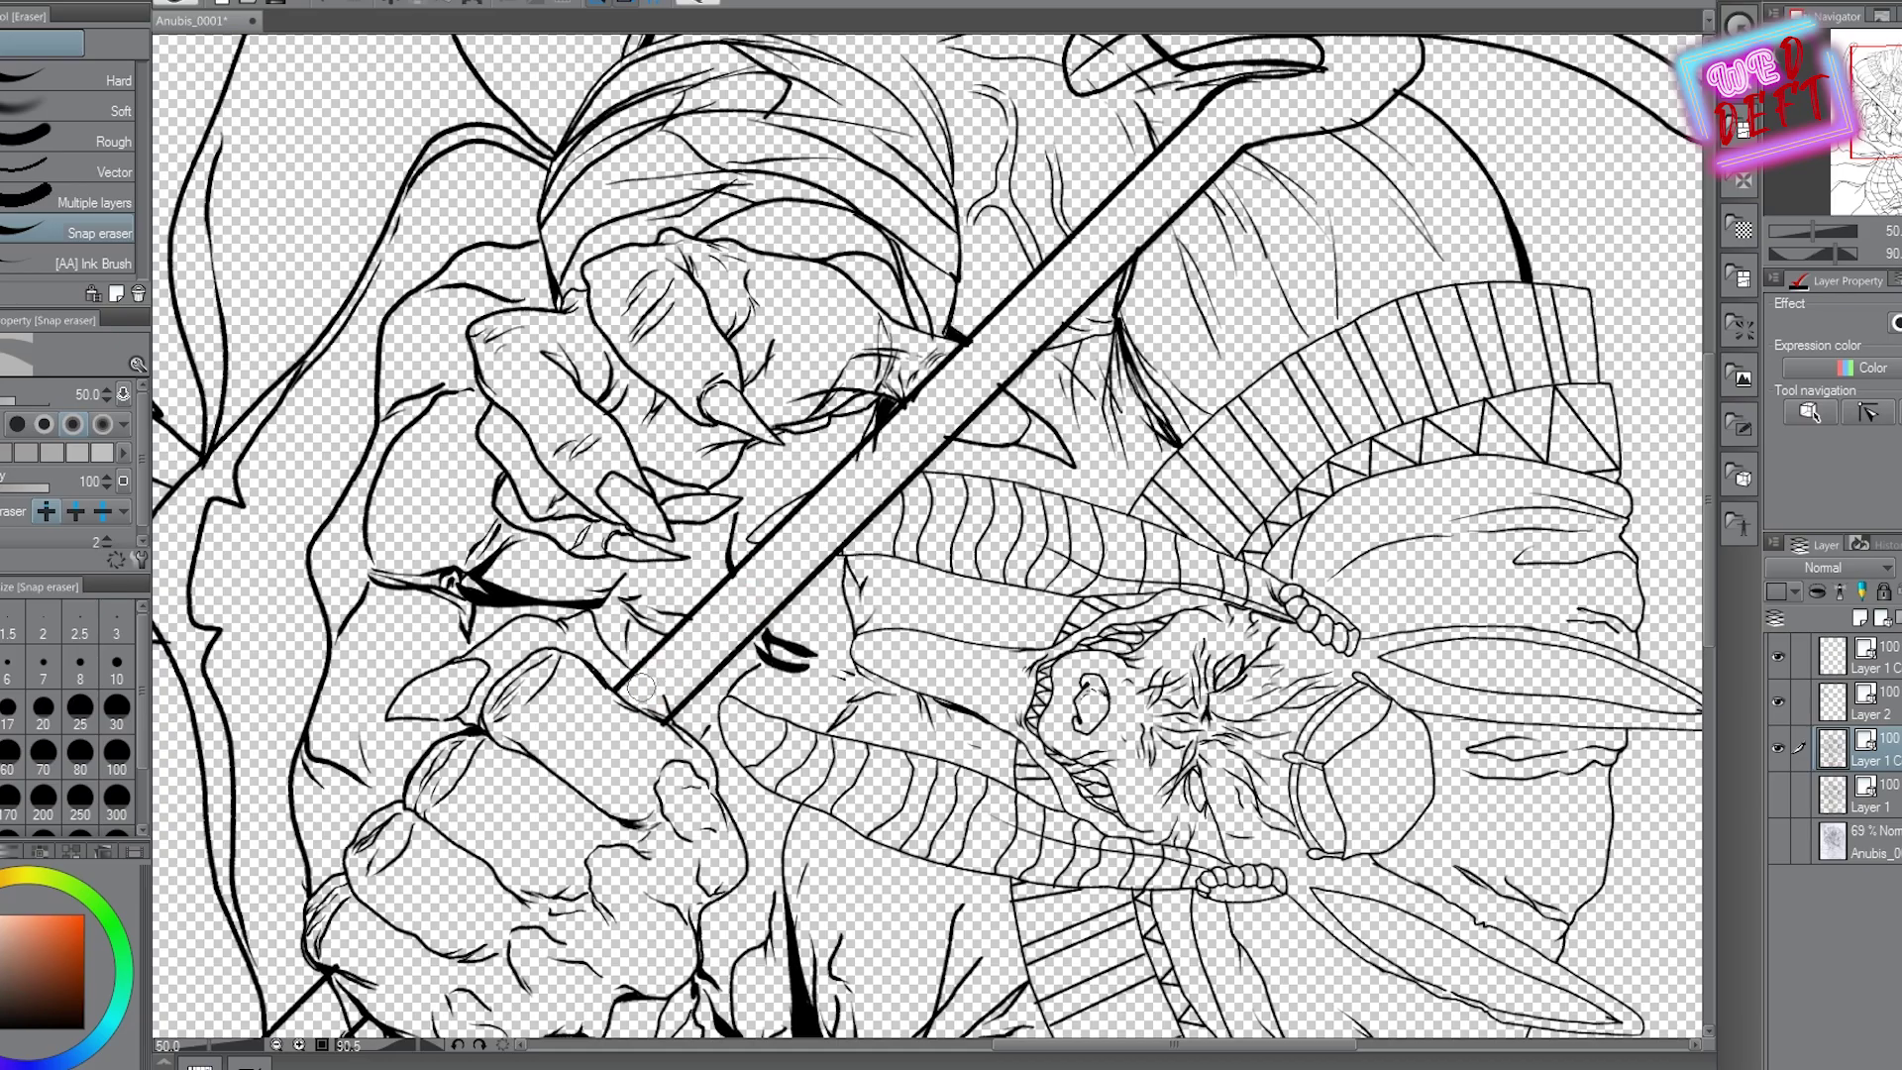
scroll(640, 686, "down", 2)
scroll(847, 588, "up", 4)
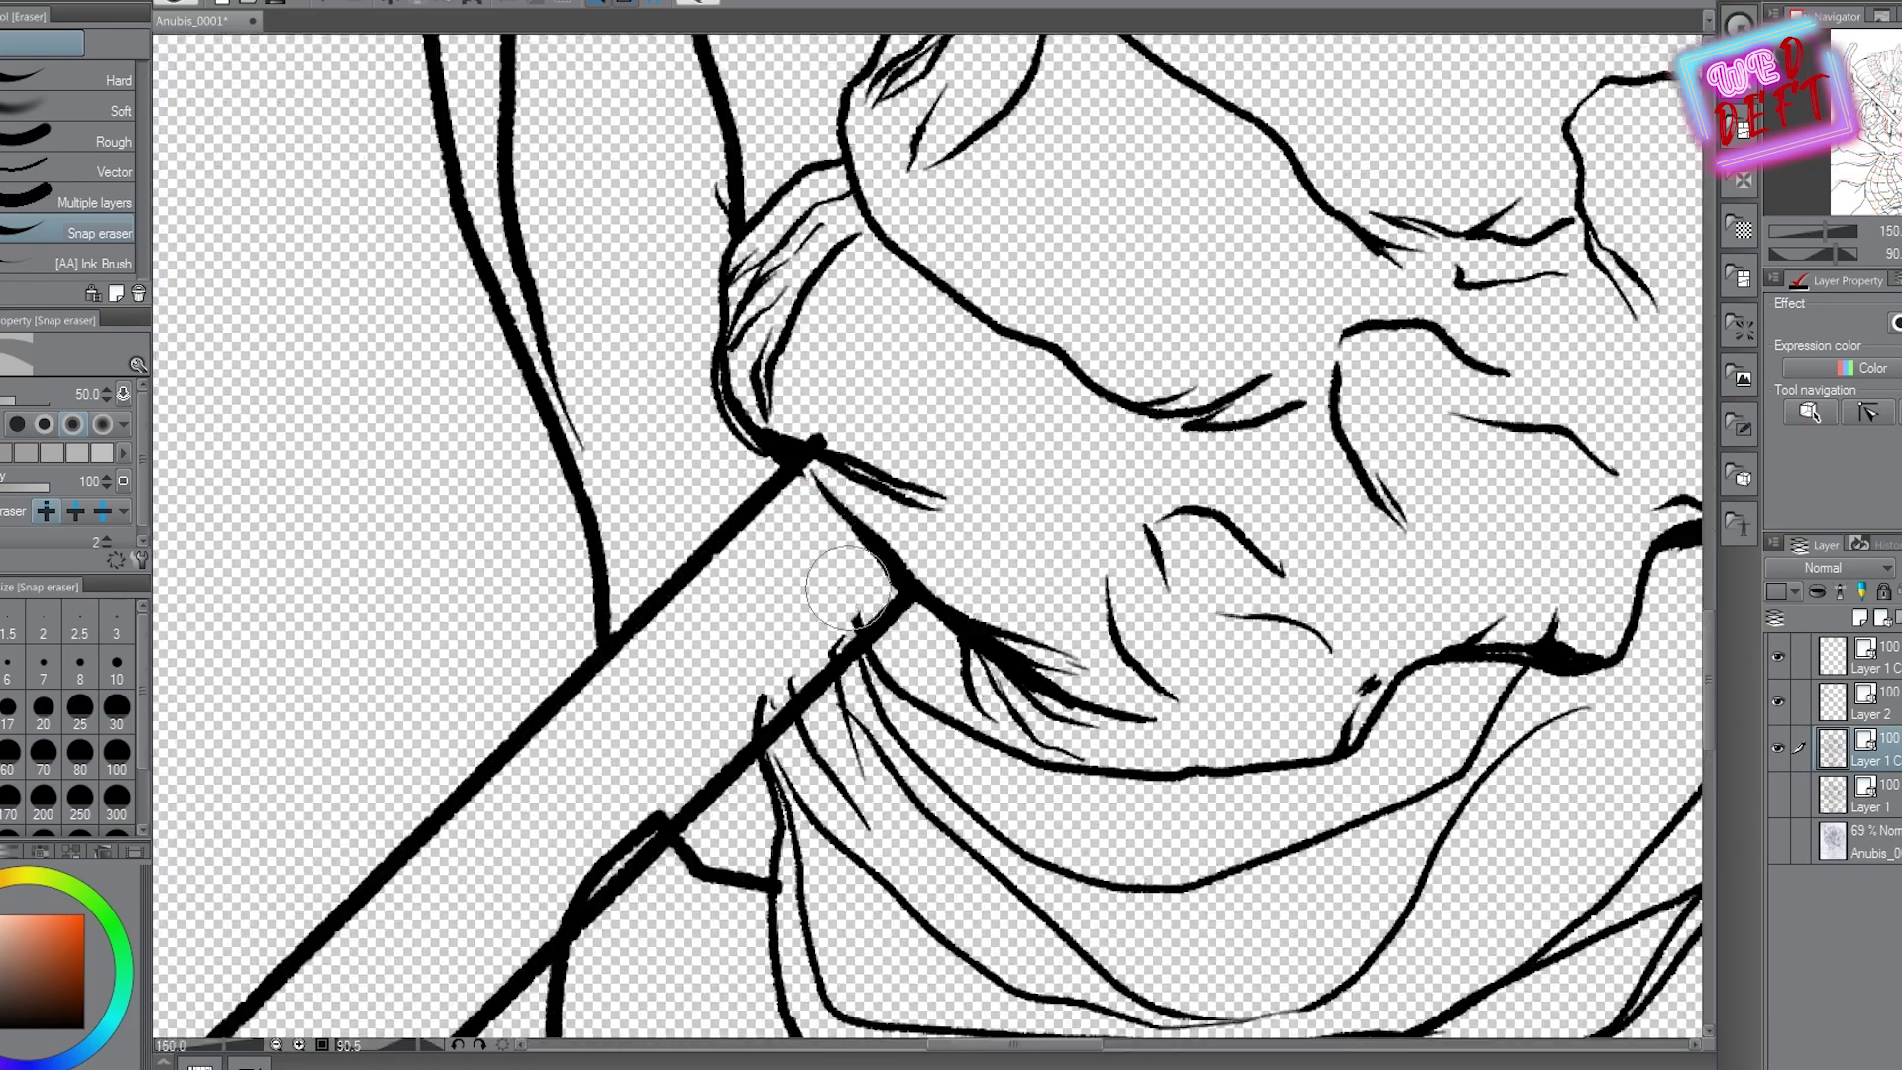
scroll(624, 790, "down", 5)
scroll(624, 789, "up", 2)
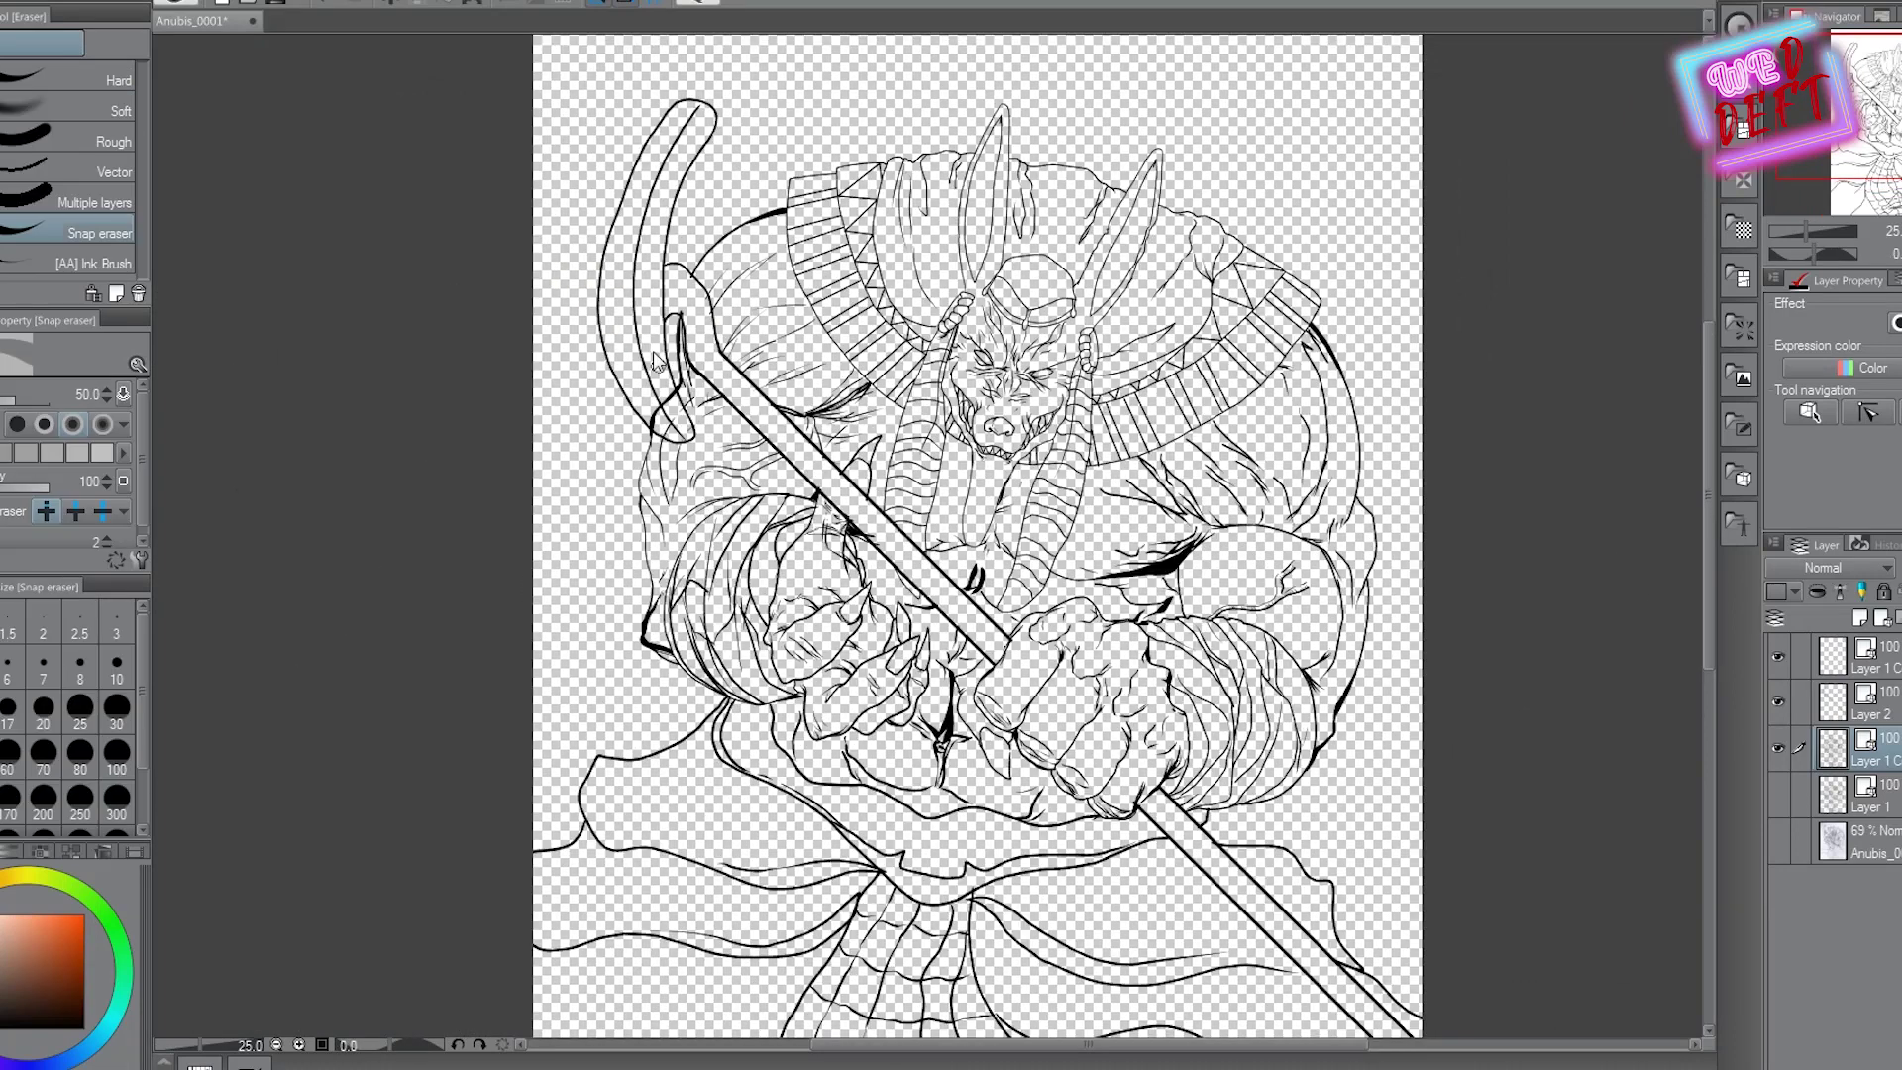
Erase the arm and shoulder lines showing through the staff's crescent blade and hooked neck on the Layer 1 copy
scroll(774, 592, "up", 3)
left_click(797, 525)
left_click(818, 210)
left_click_drag(904, 118, 936, 210)
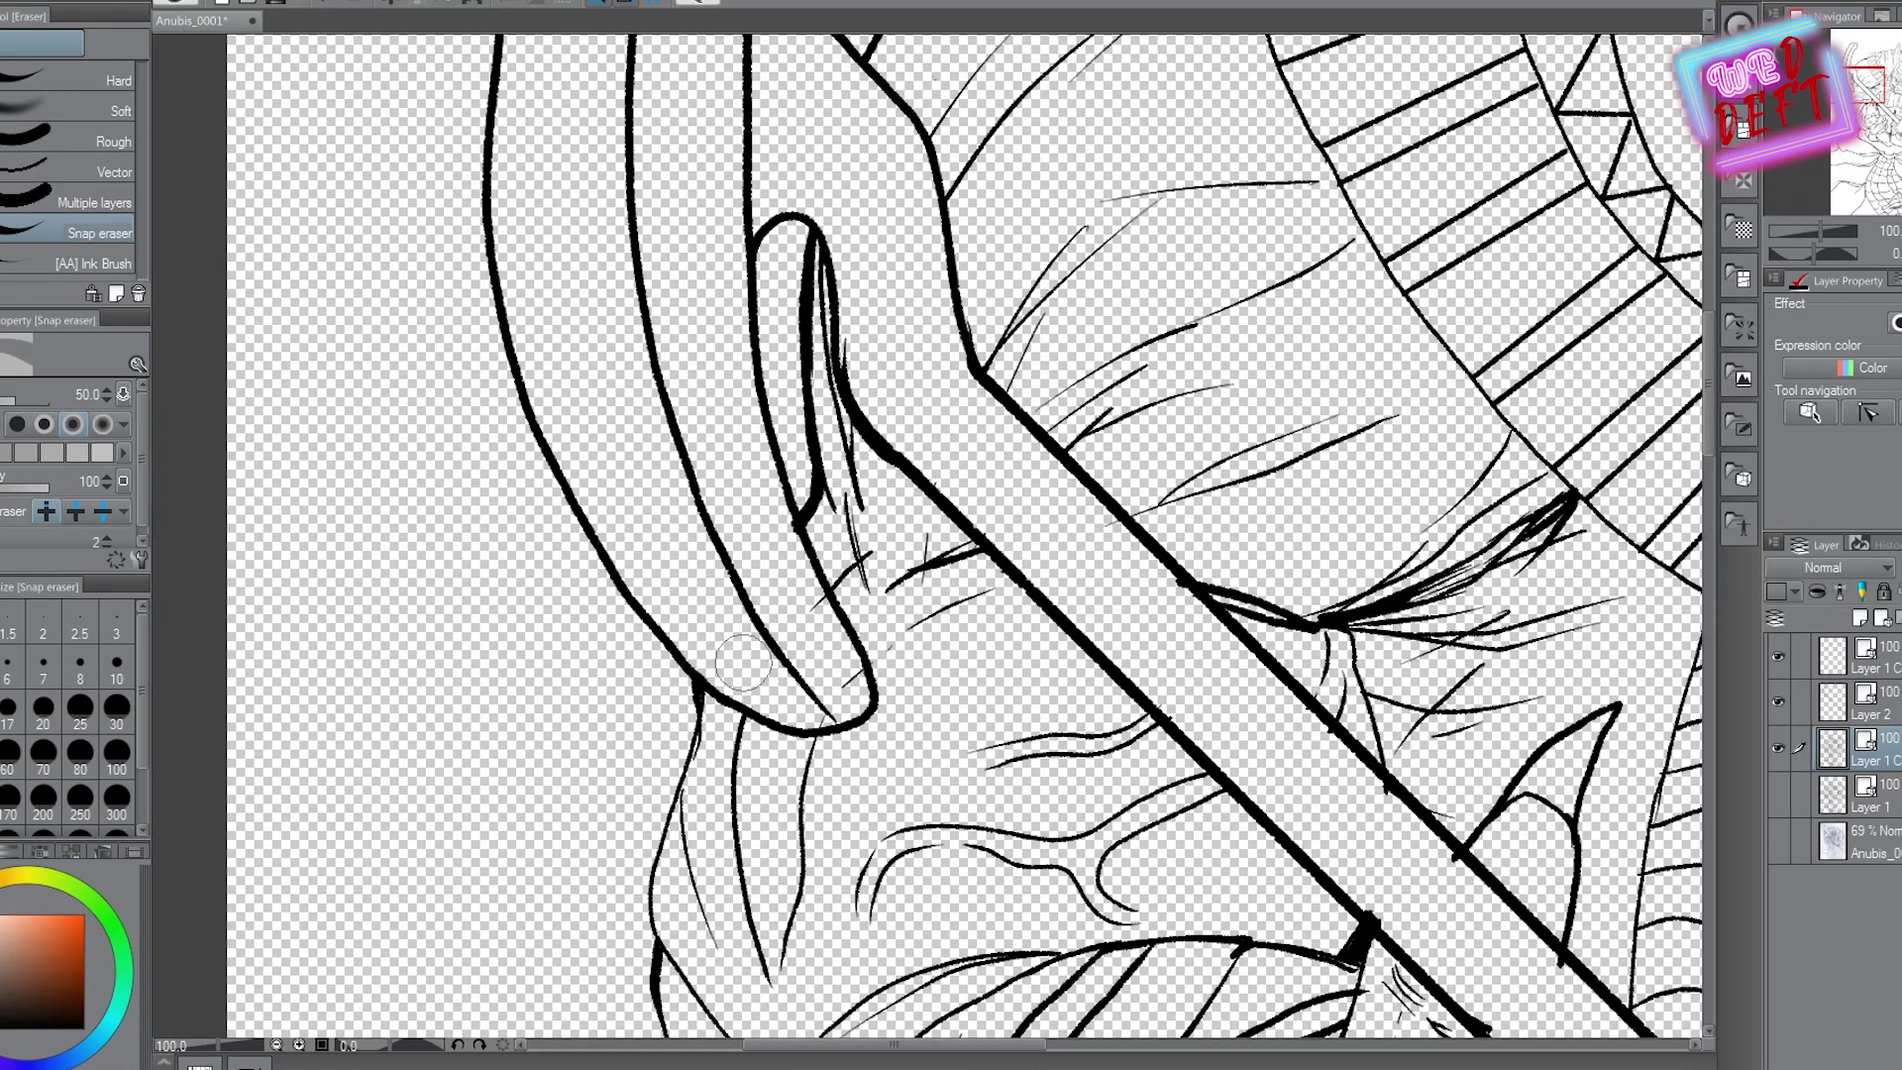
scroll(817, 702, "down", 3)
scroll(535, 365, "up", 2)
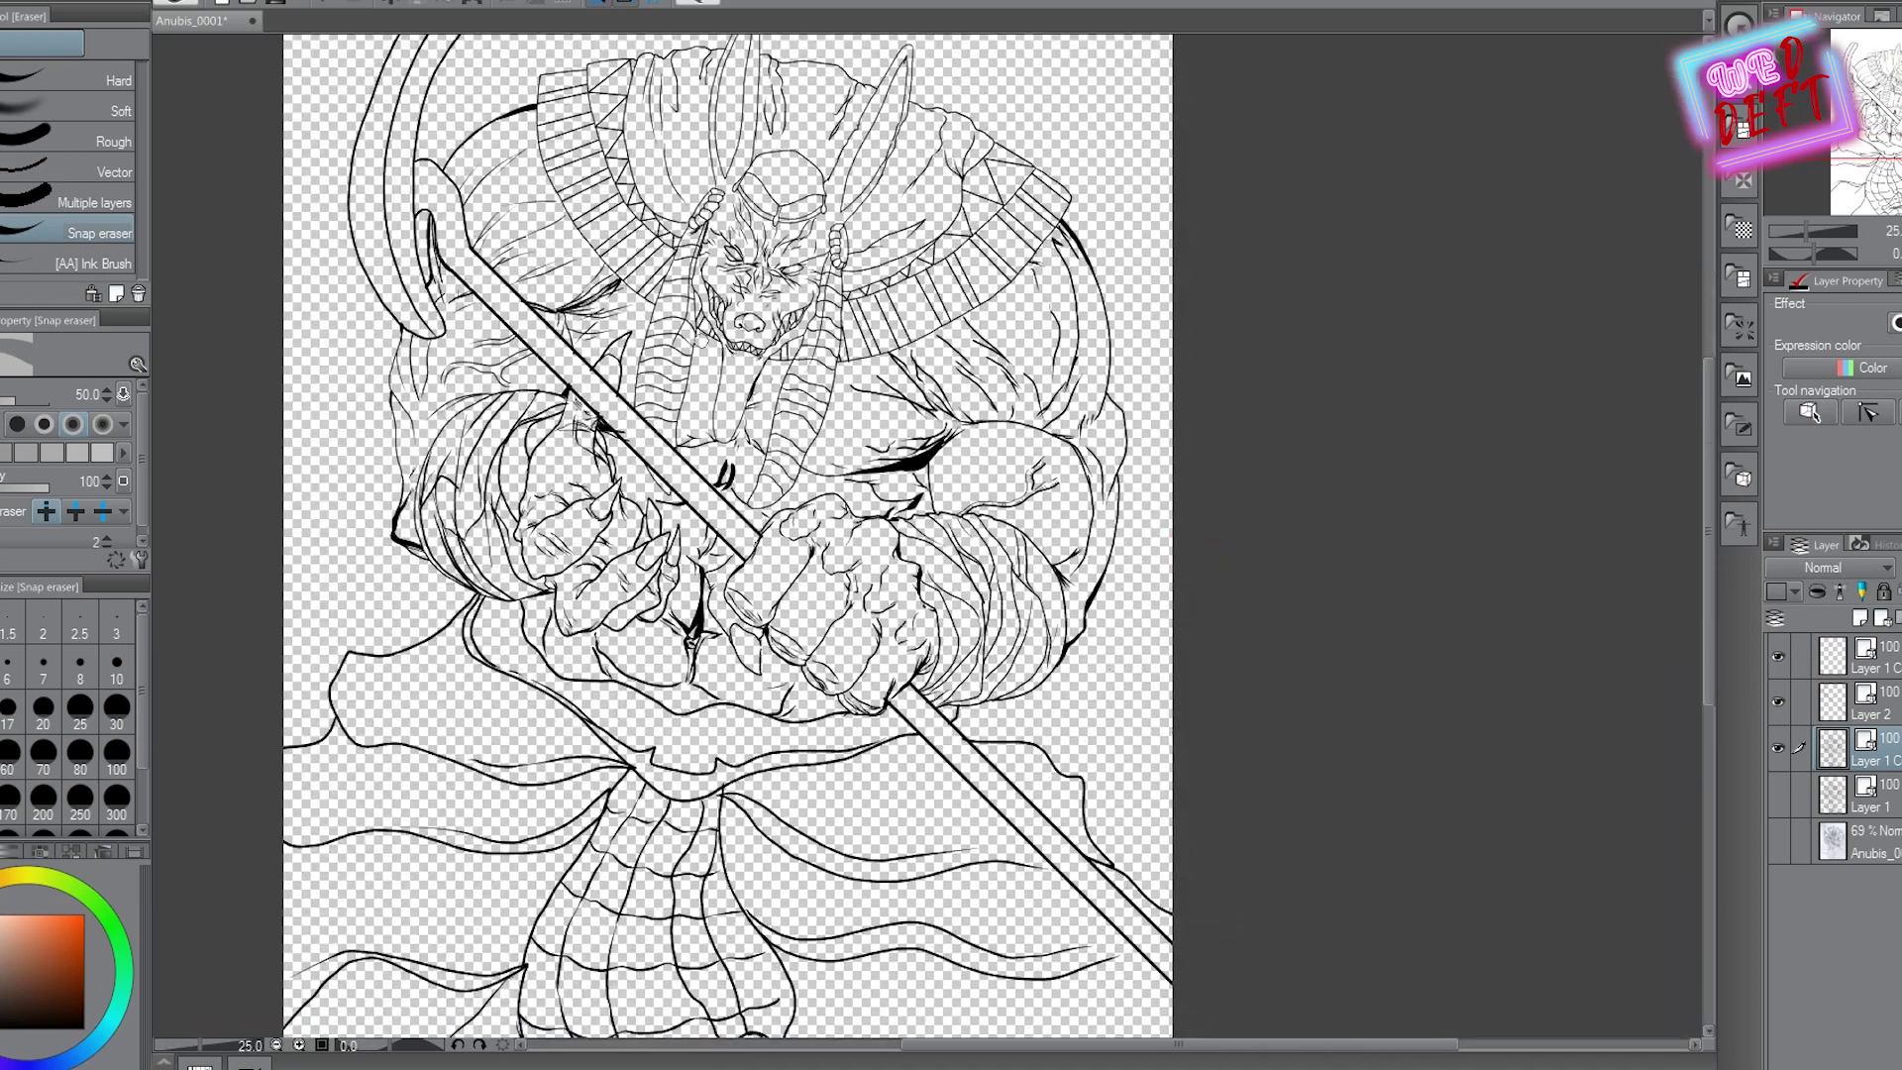
scroll(535, 365, "up", 1)
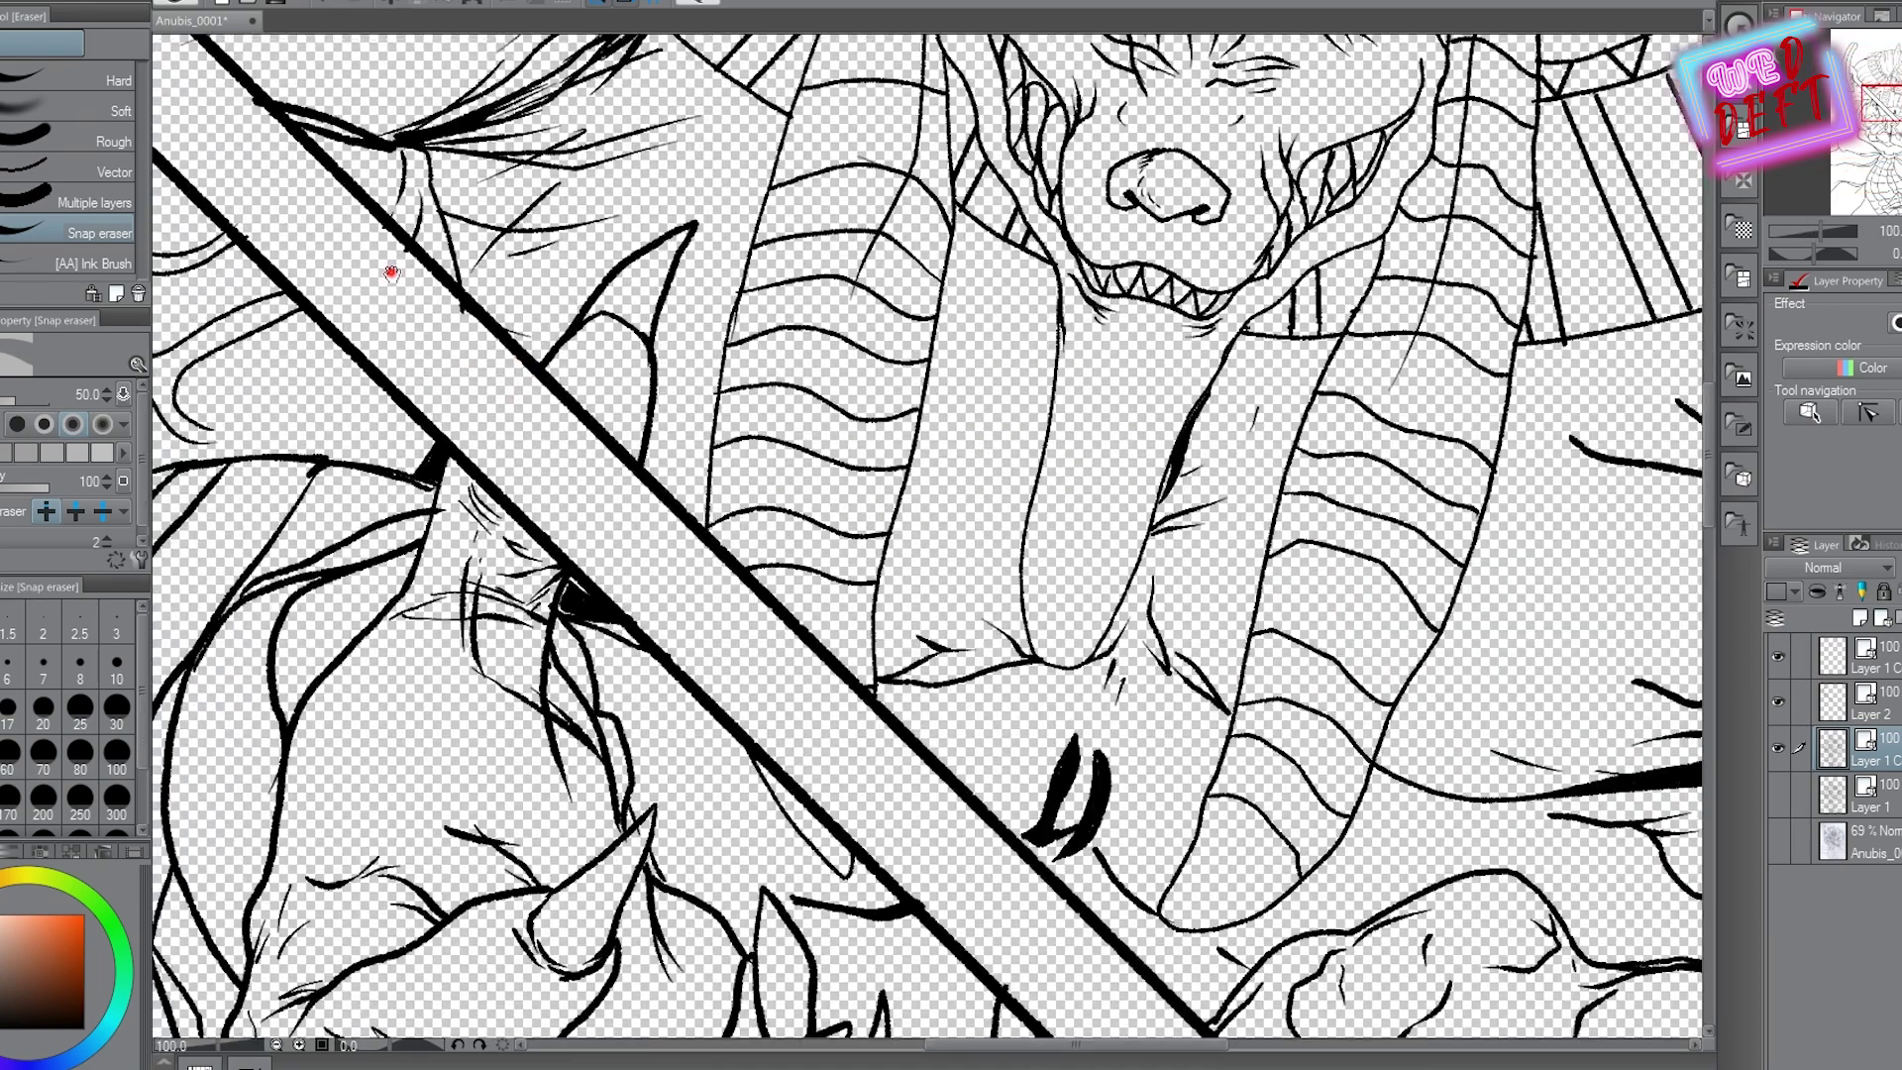
scroll(761, 654, "up", 1)
scroll(499, 422, "down", 4)
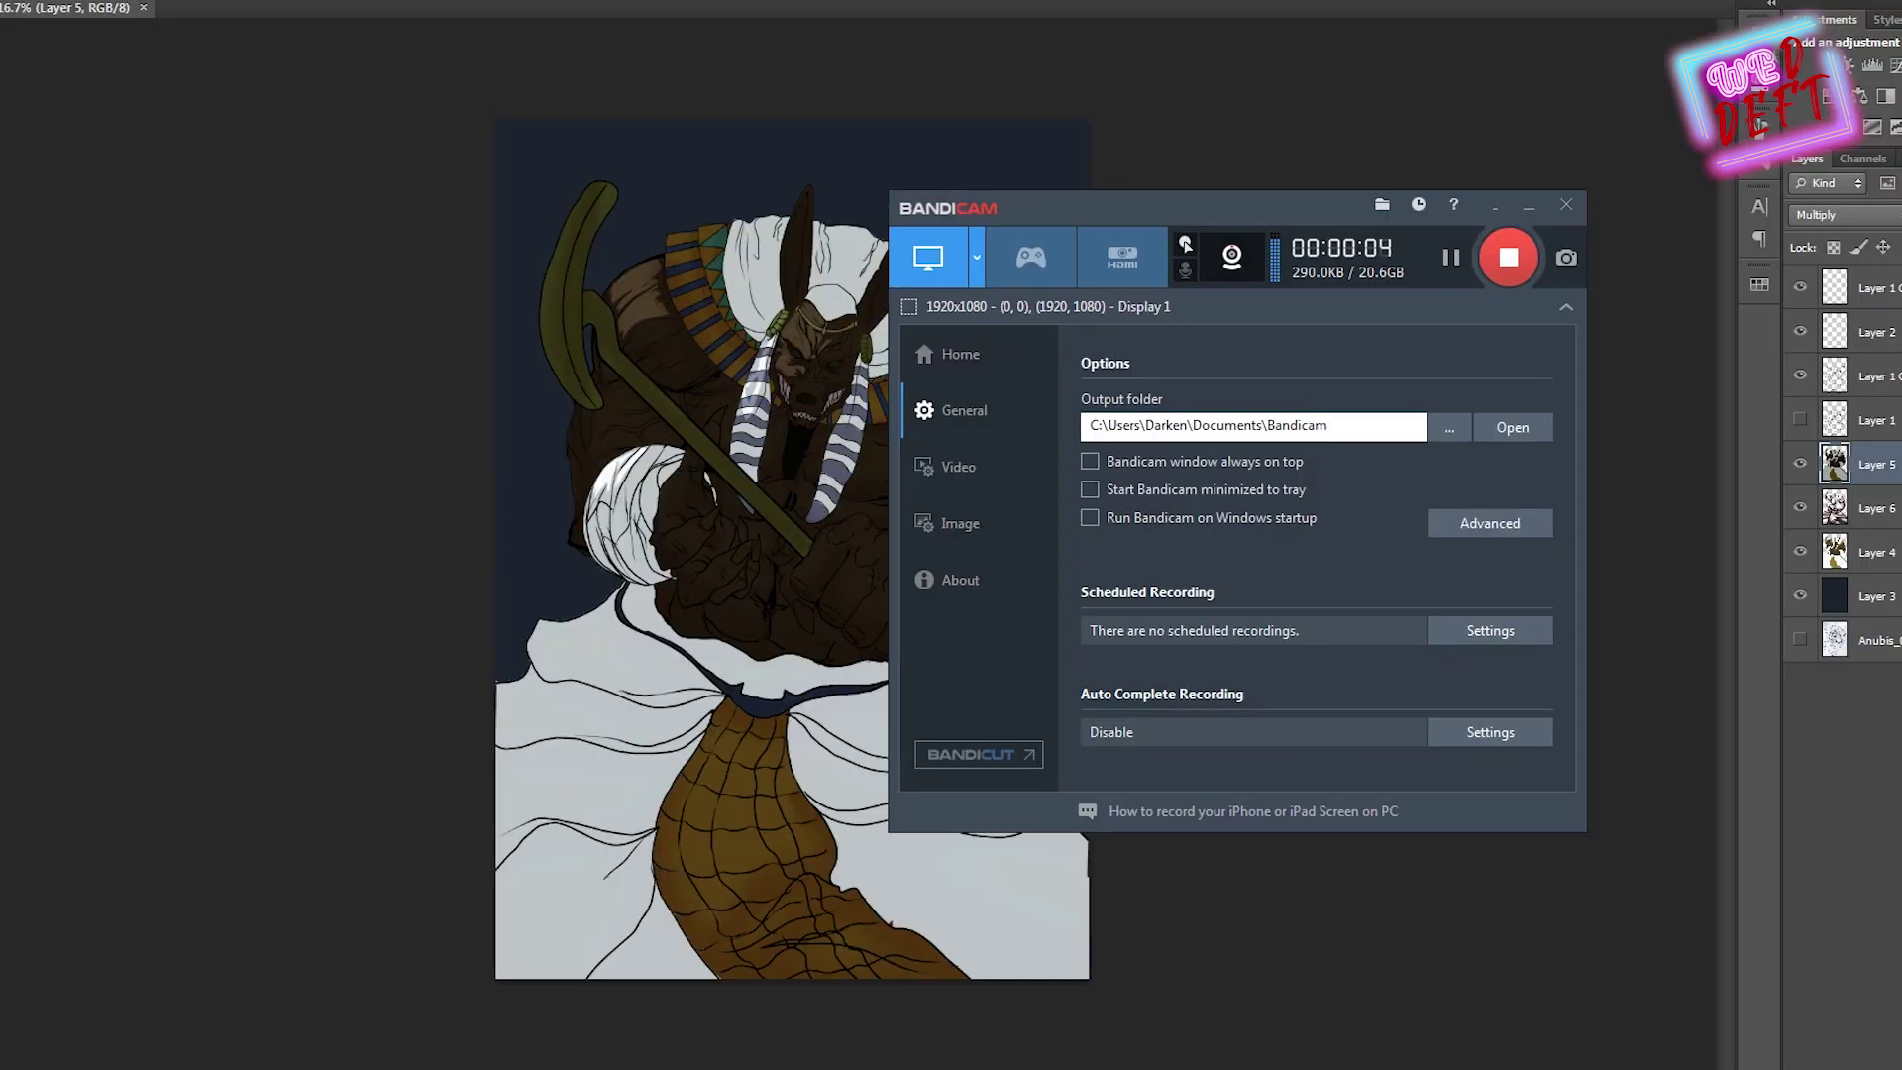
Switch to Photoshop, minimize the Bandicam window, and fill lassoed highlights at the upper tip of the staff's blade on Layer 5
left_click(1528, 205)
scroll(575, 215, "up", 3)
mouse_move(547, 148)
left_mouse_down()
mouse_move(622, 99)
mouse_move(505, 438)
mouse_move(496, 756)
mouse_move(648, 149)
mouse_move(633, 197)
left_mouse_up()
key("alt+BackSpace")
key("ctrl+d")
key("alt+BackSpace")
key("ctrl+d")
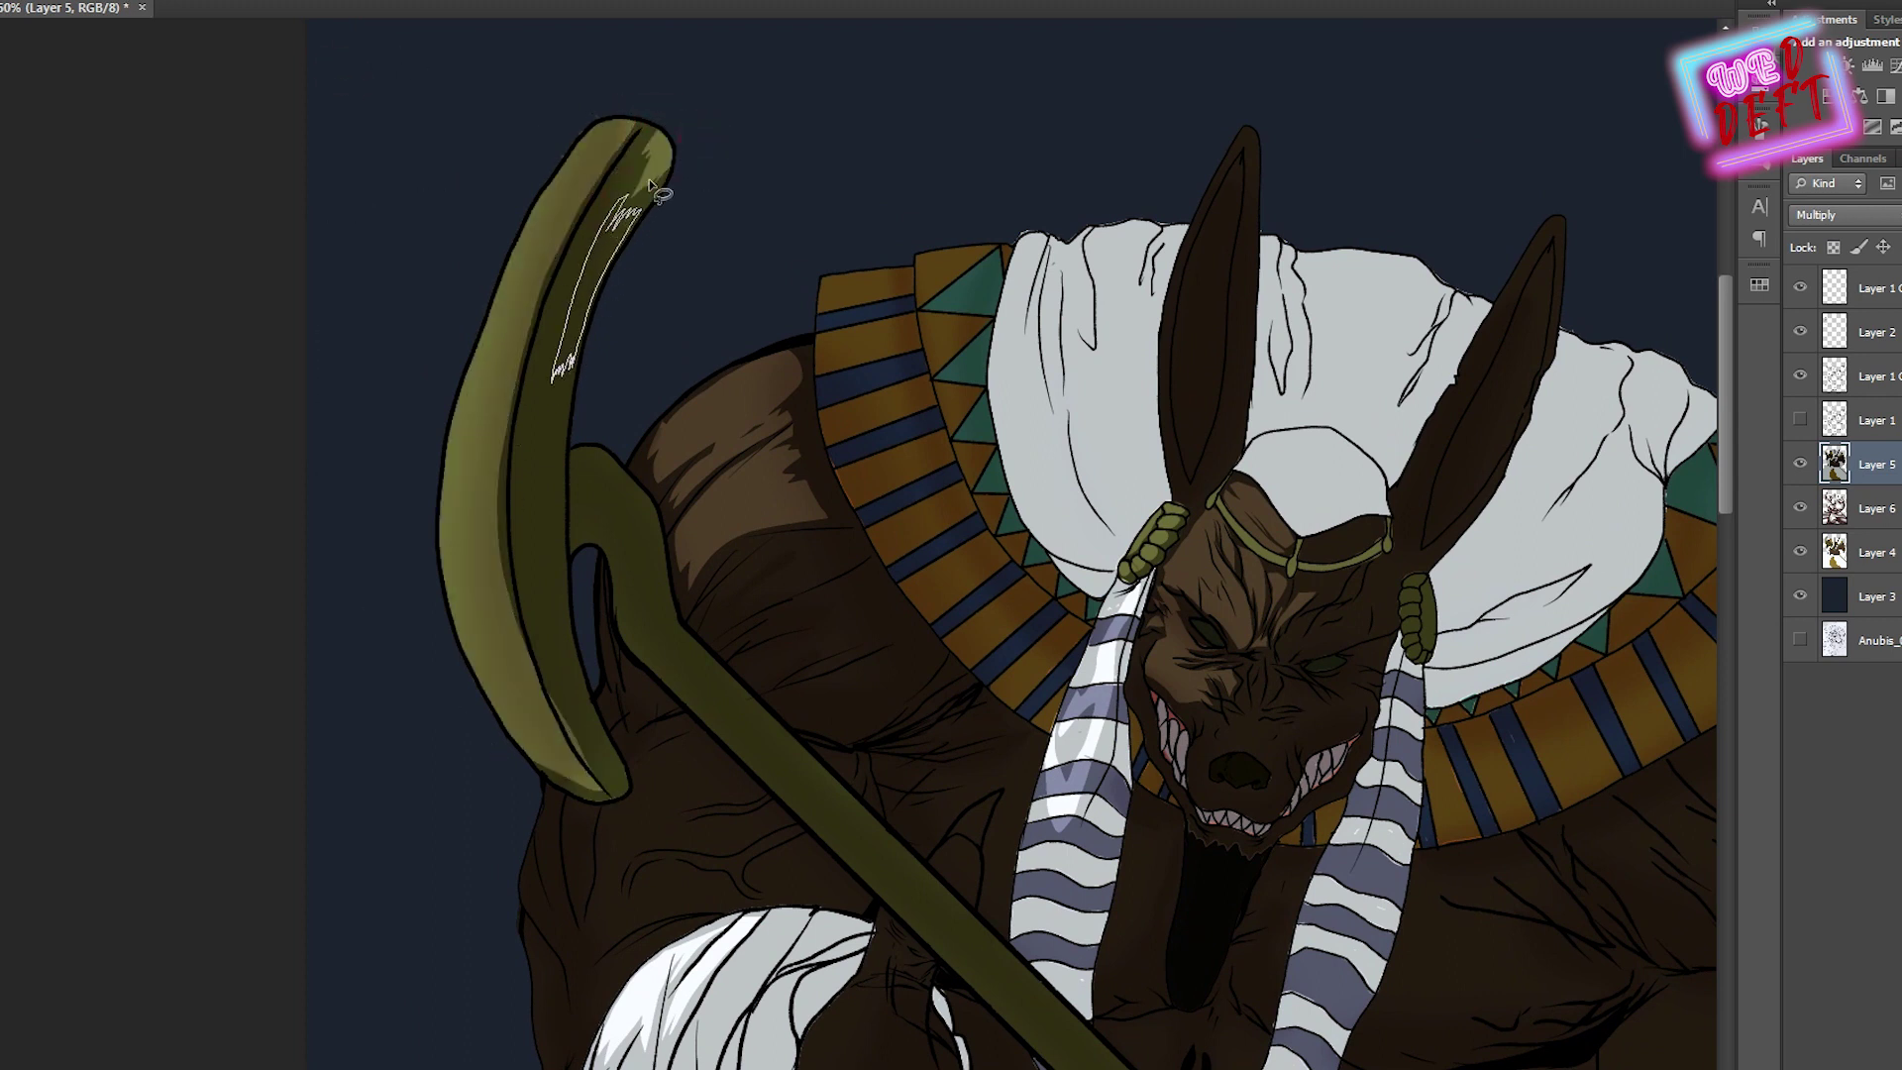
Fill lassoed highlight streaks along the inner face of the staff's crescent blade
key("alt+BackSpace")
key("ctrl+d")
key("alt+BackSpace")
key("ctrl+d")
mouse_move(544, 550)
left_mouse_down()
mouse_move(547, 618)
mouse_move(551, 570)
left_mouse_up()
key("alt+BackSpace")
key("ctrl+d")
scroll(697, 449, "down", 5)
scroll(697, 450, "down", 2)
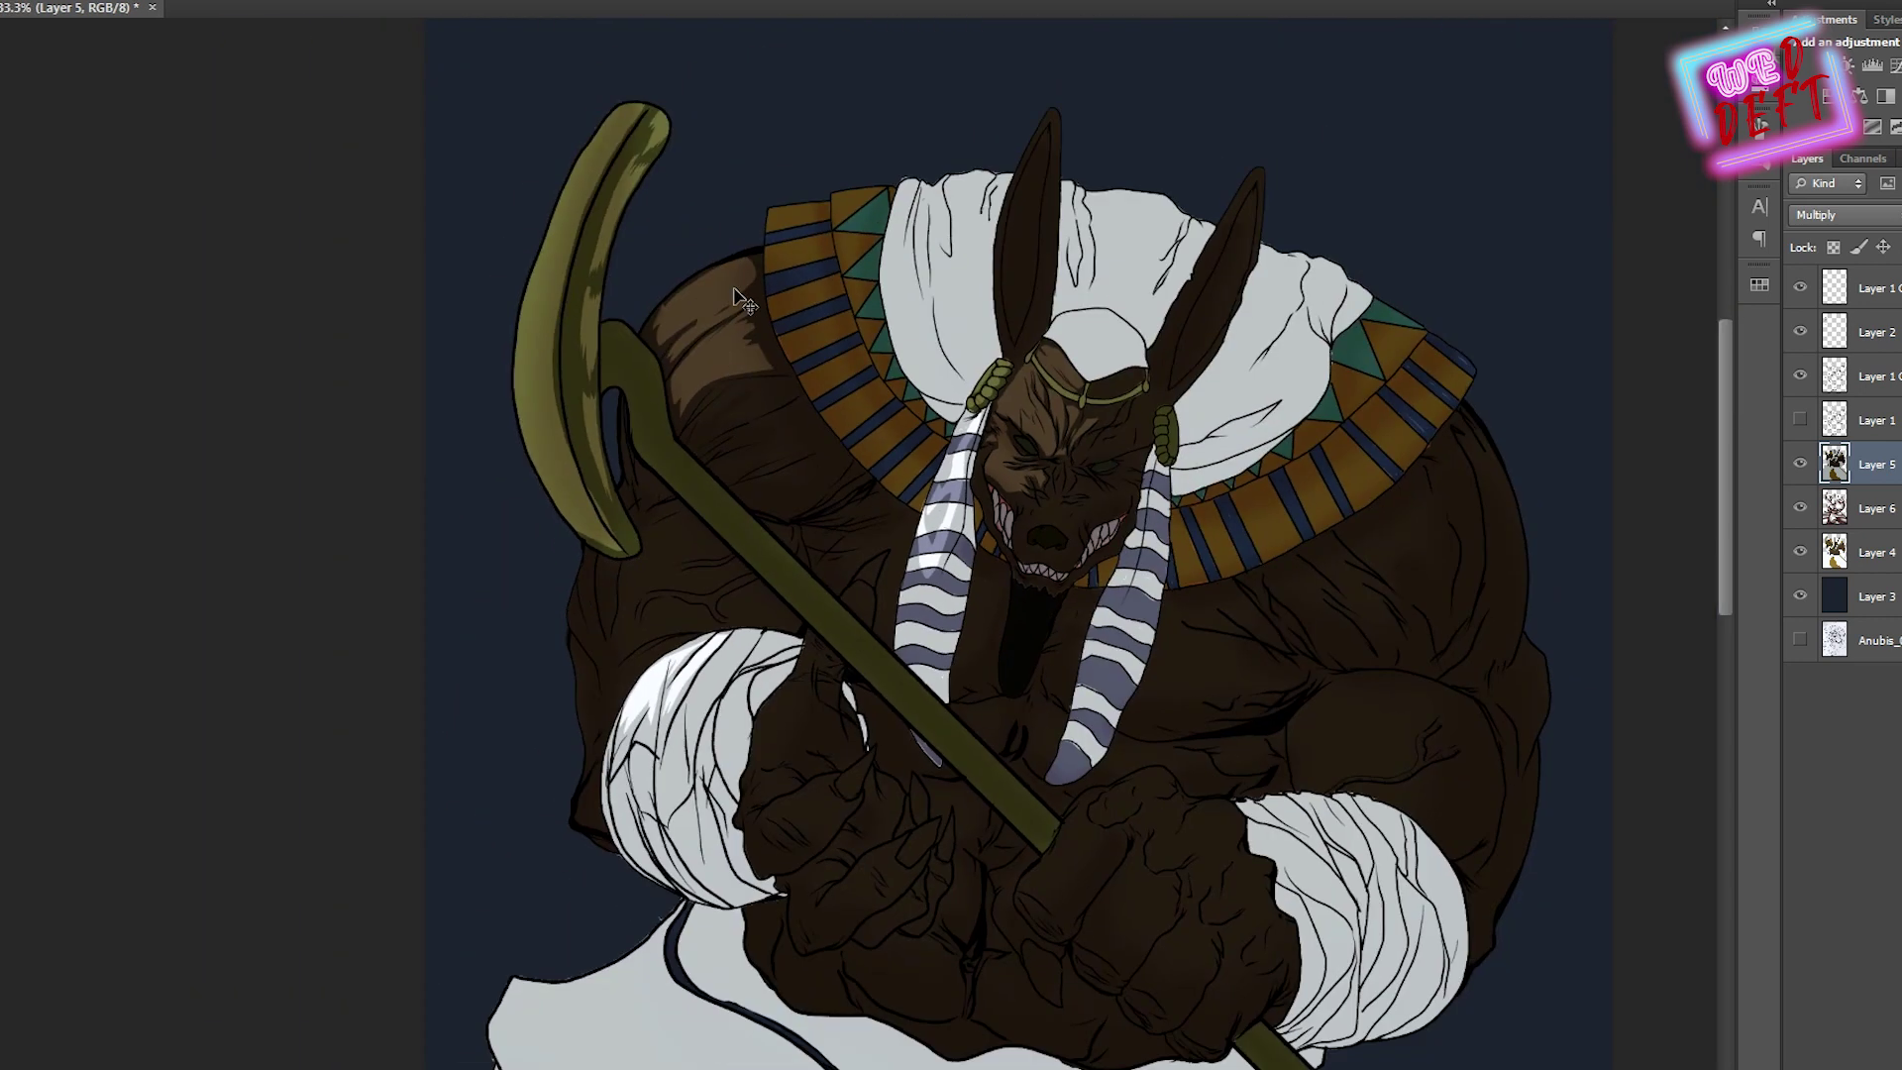
Fill lassoed highlight shapes down the shoulder muscle between the staff's hook and the striped collar
scroll(711, 297, "up", 2)
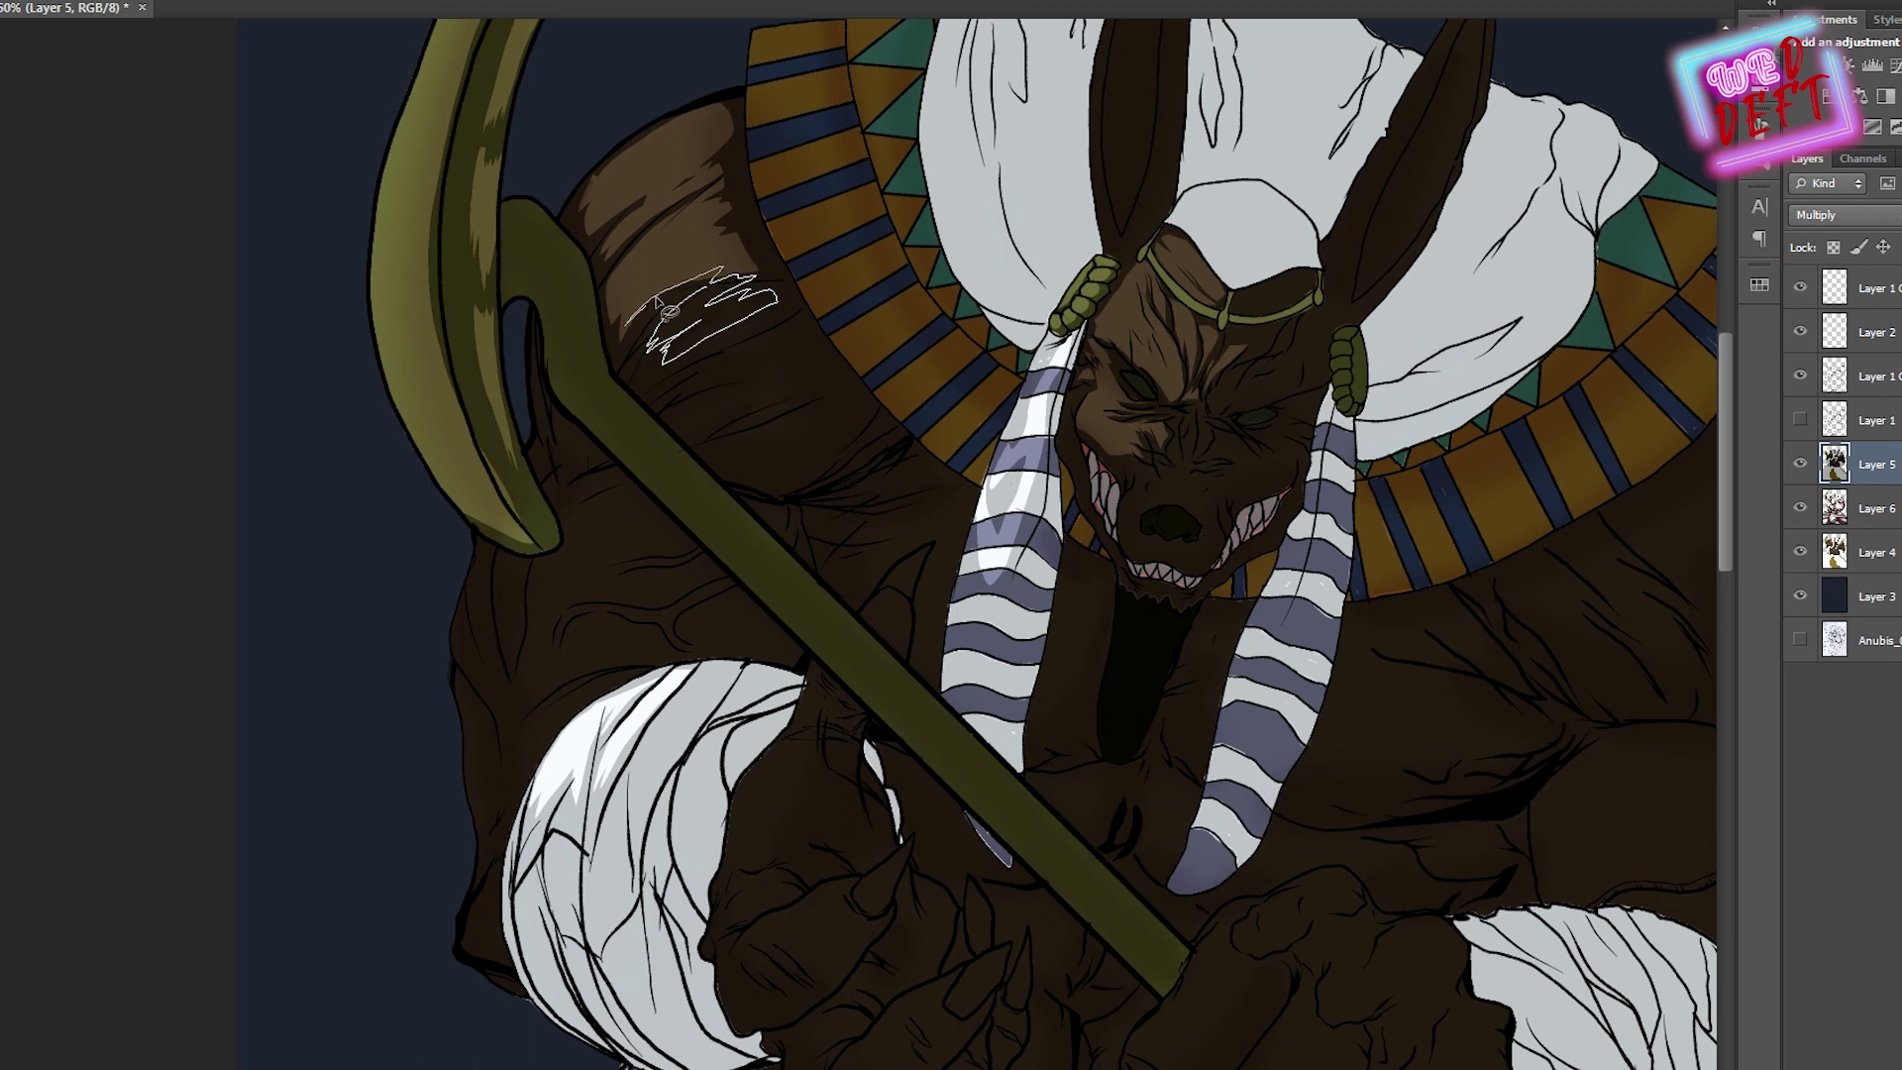
key("alt+BackSpace")
key("ctrl+d")
left_click_drag(699, 390, 703, 396)
key("alt+BackSpace")
key("ctrl+d")
scroll(768, 456, "down", 3)
scroll(515, 327, "up", 3)
left_click_drag(515, 307, 530, 416)
key("alt+BackSpace")
key("ctrl+d")
scroll(541, 395, "down", 3)
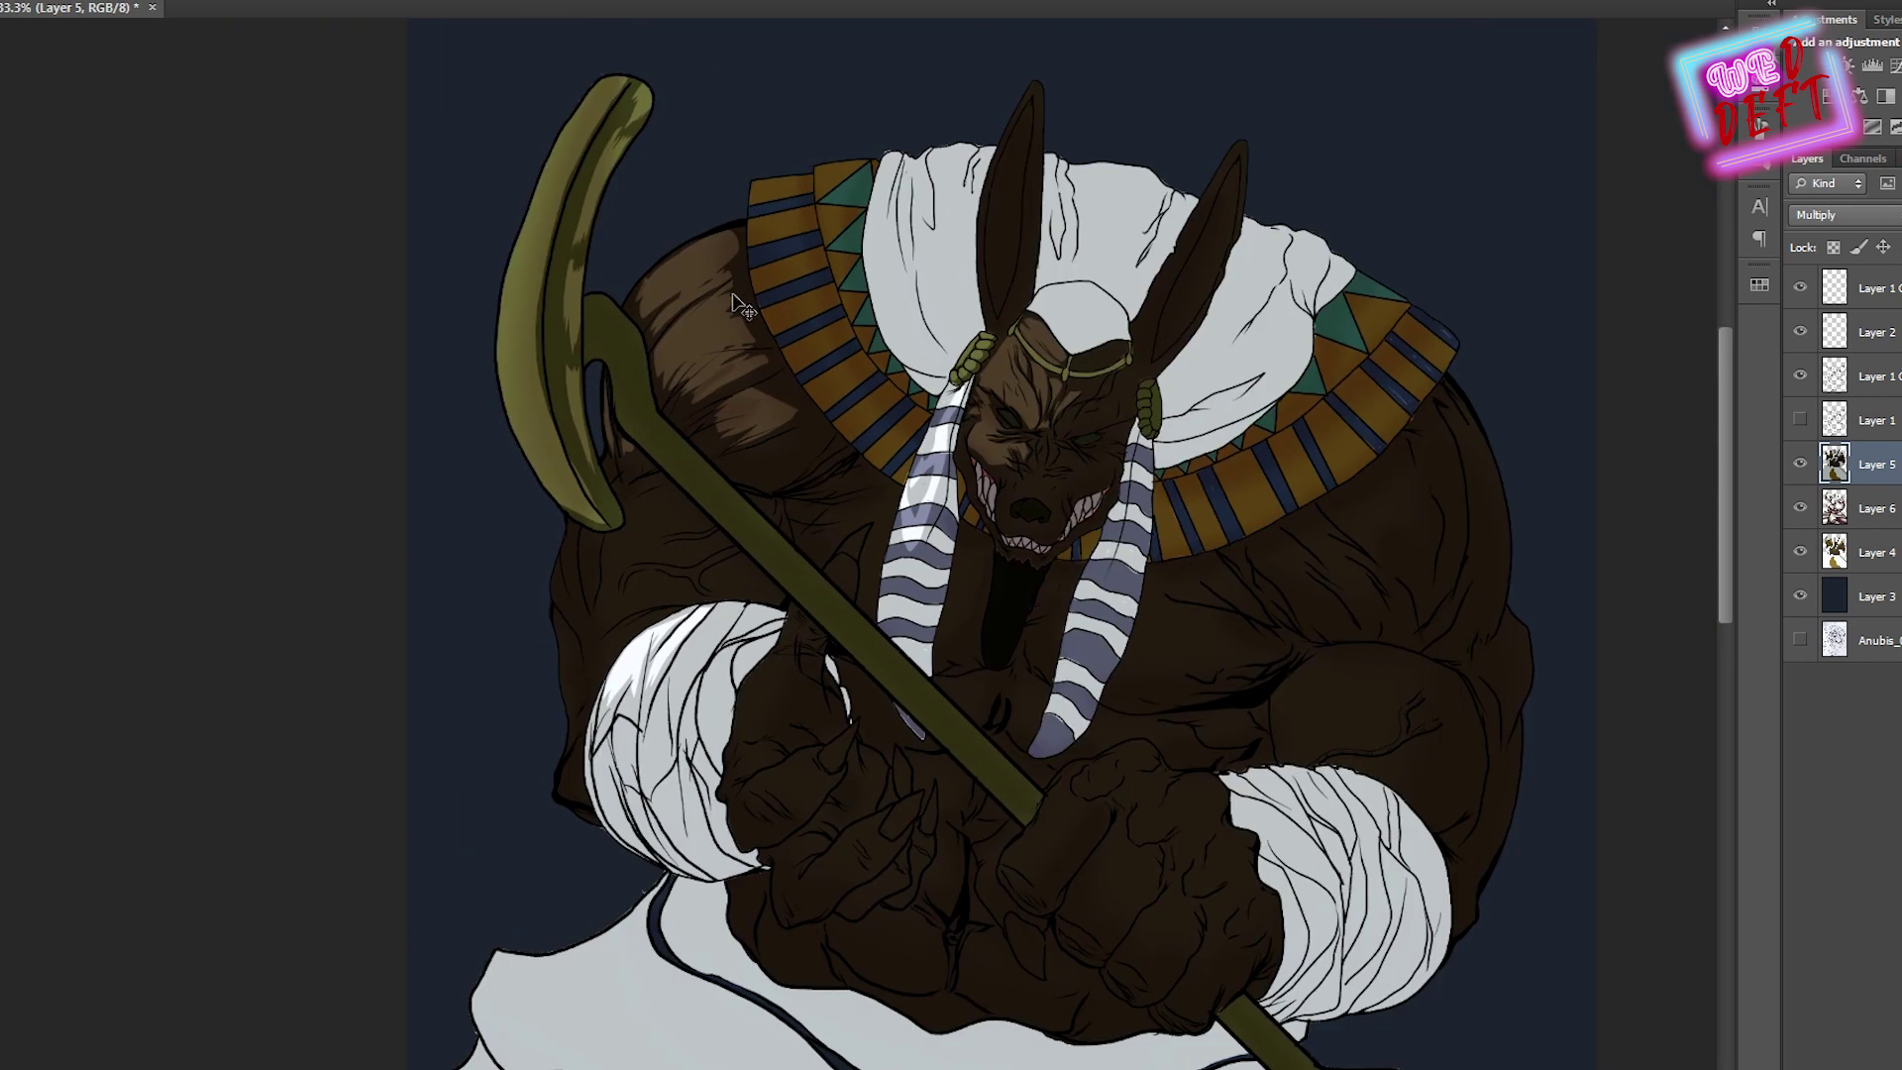
Fill lassoed highlights on the skin below the collar beside the braid and on the upper arm behind the staff
scroll(884, 434, "up", 3)
mouse_move(913, 444)
left_mouse_down()
mouse_move(856, 525)
mouse_move(832, 450)
left_mouse_up()
key("alt+BackSpace")
key("ctrl+d")
scroll(697, 443, "down", 1)
scroll(697, 442, "up", 1)
left_click_drag(534, 436, 683, 465)
key("alt+BackSpace")
key("ctrl+d")
scroll(694, 456, "down", 1)
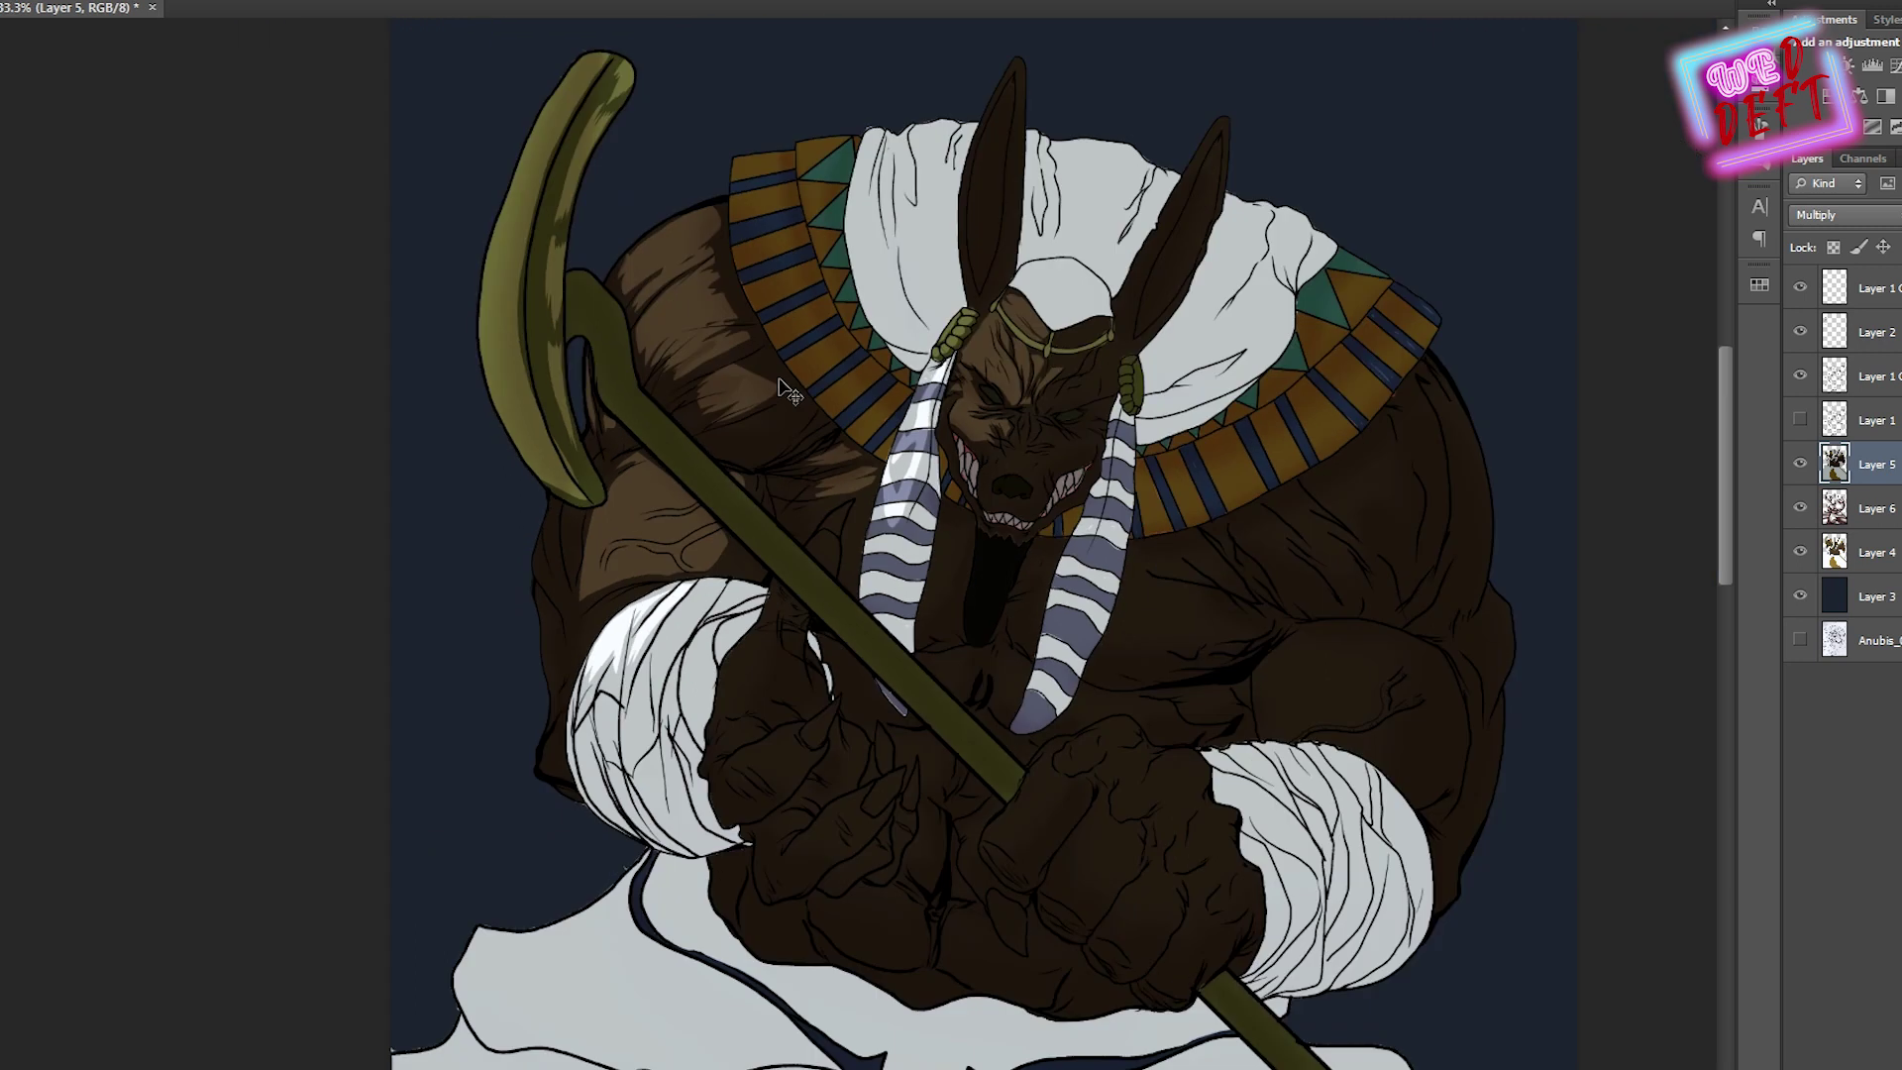
Add lassoed highlights to the upper shoulder folds and the outer upper arm below the staff's blade
scroll(772, 396, "up", 1)
mouse_move(693, 317)
left_mouse_down()
mouse_move(693, 396)
mouse_move(812, 421)
mouse_move(832, 340)
left_mouse_up()
scroll(772, 515, "down", 1)
scroll(602, 547, "up", 1)
mouse_move(500, 604)
left_mouse_down()
mouse_move(510, 436)
mouse_move(436, 555)
mouse_move(492, 475)
left_mouse_up()
key("alt+BackSpace")
key("ctrl+d")
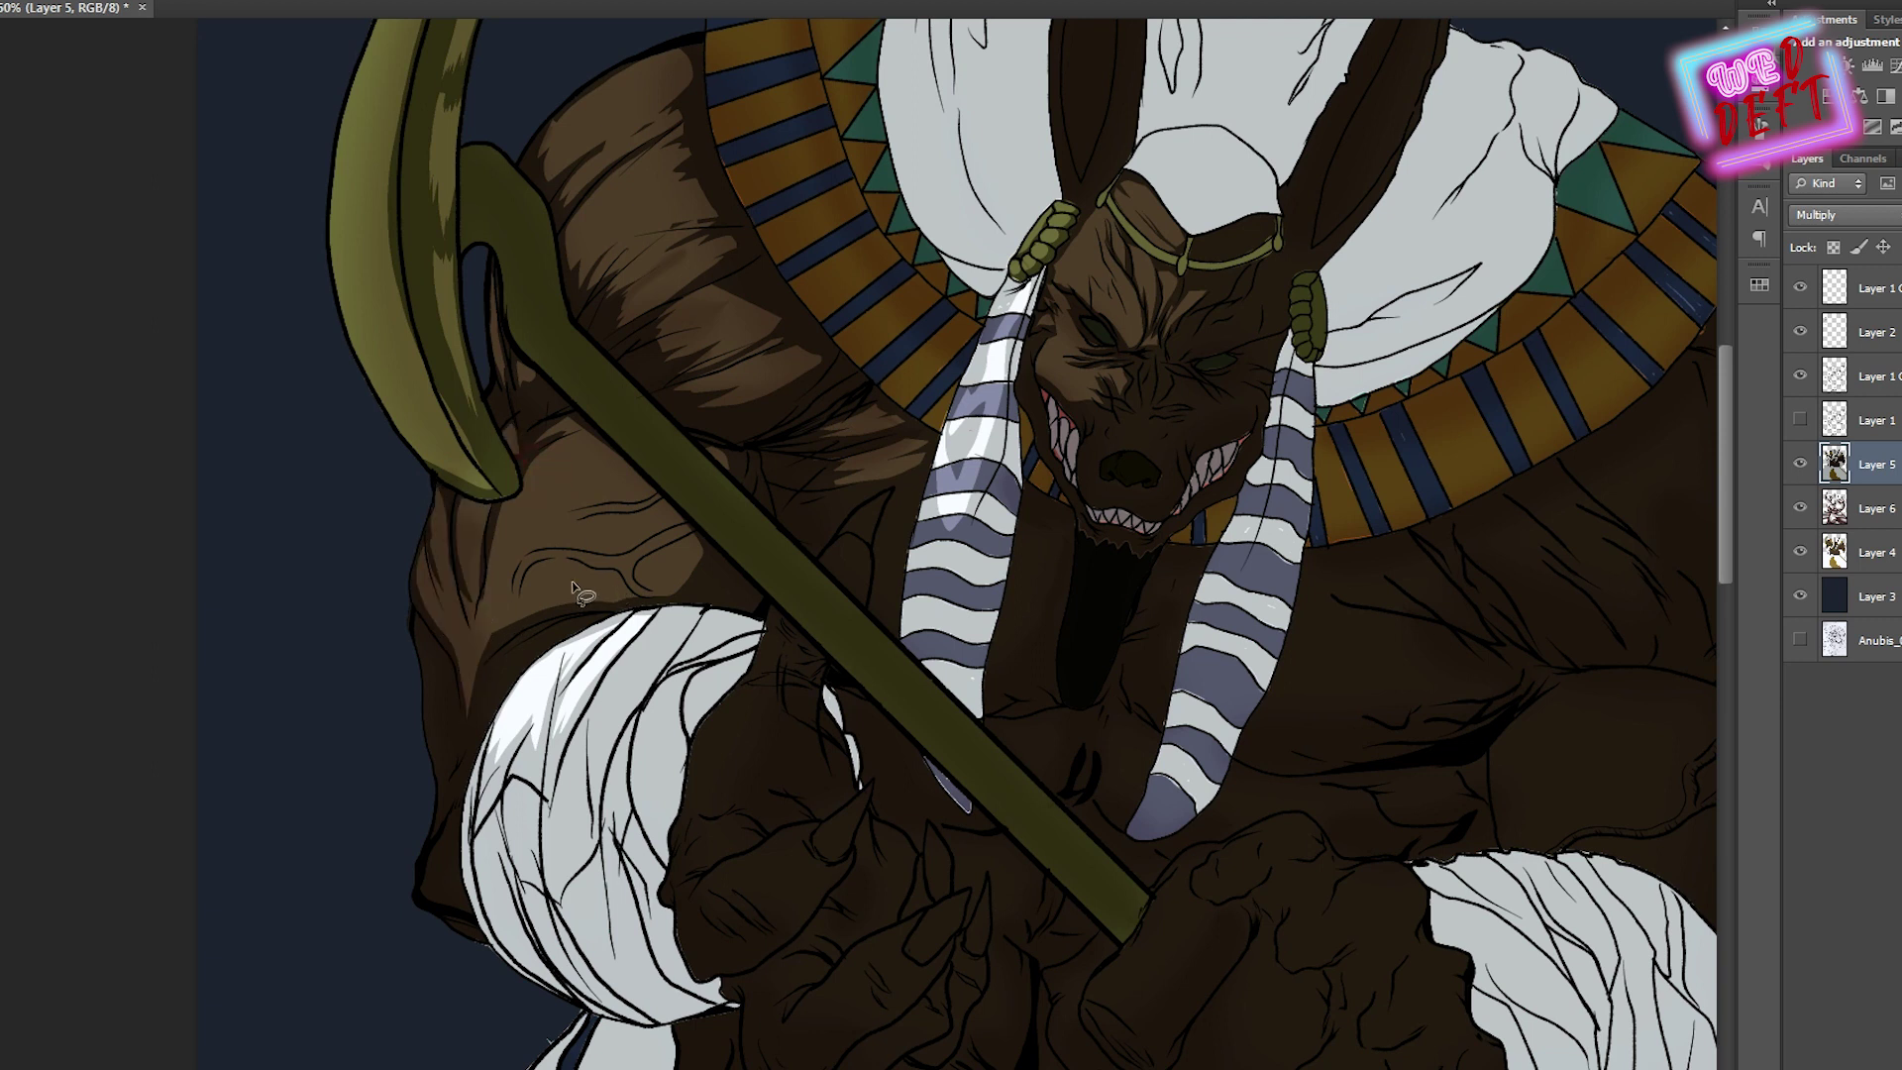
Extend the lassoed highlights down the arm's outer edge beside the bandage toward the elbow
left_click_drag(419, 624, 479, 672)
left_click_drag(451, 792, 394, 723)
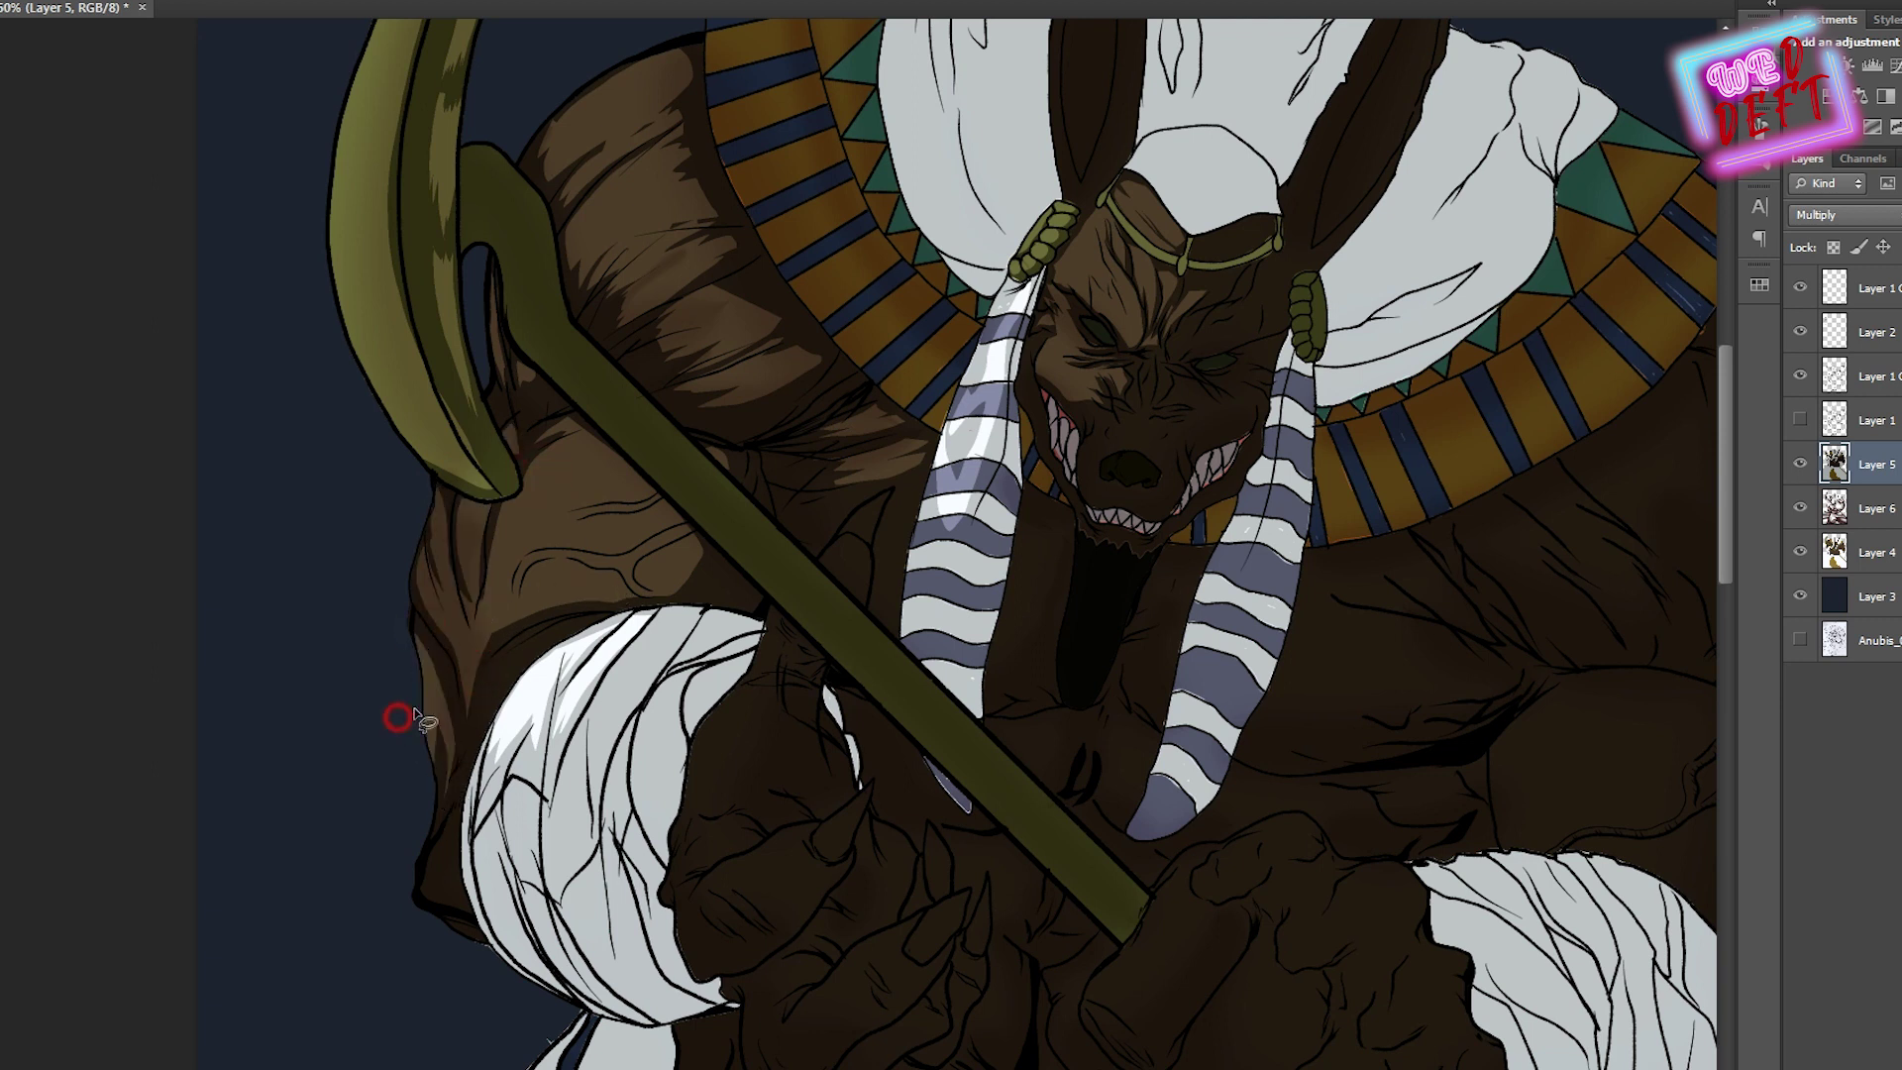
scroll(535, 674, "down", 1)
scroll(478, 711, "up", 1)
scroll(481, 711, "down", 1)
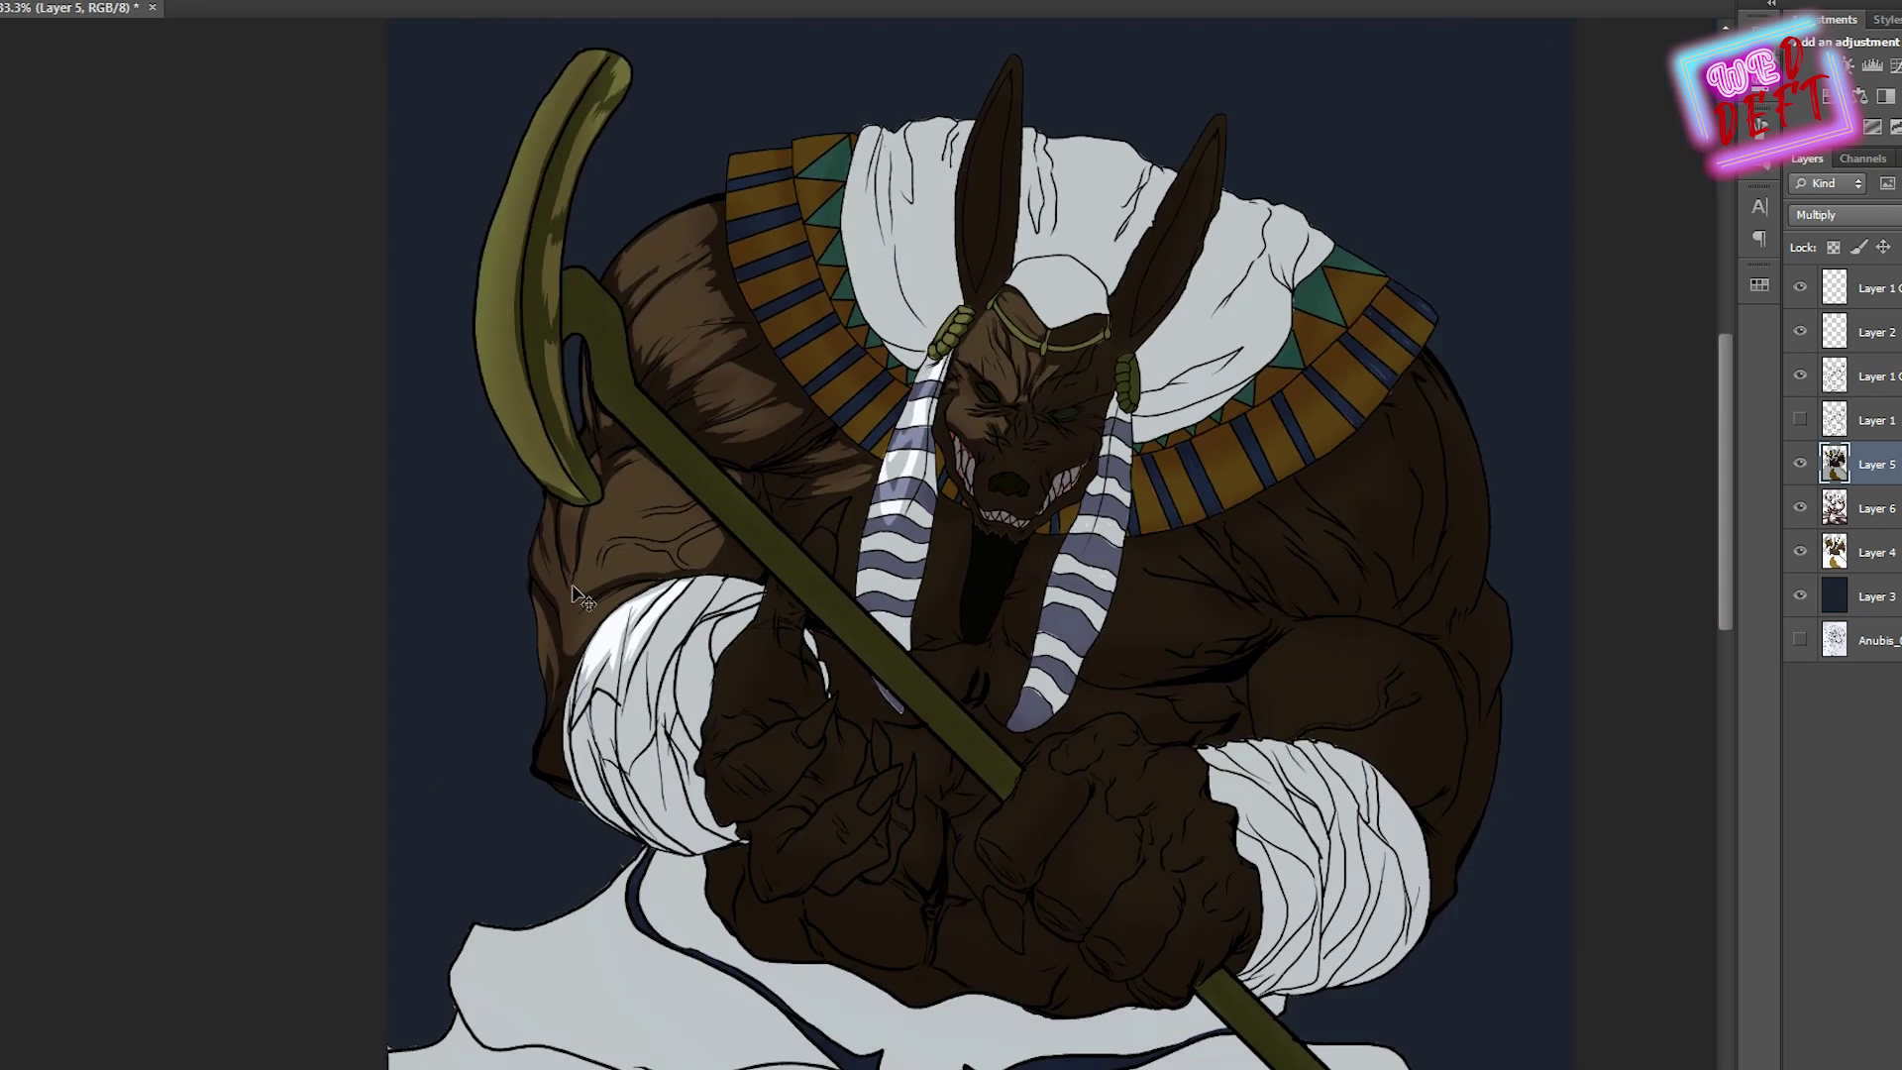
scroll(466, 659, "up", 1)
scroll(582, 588, "down", 1)
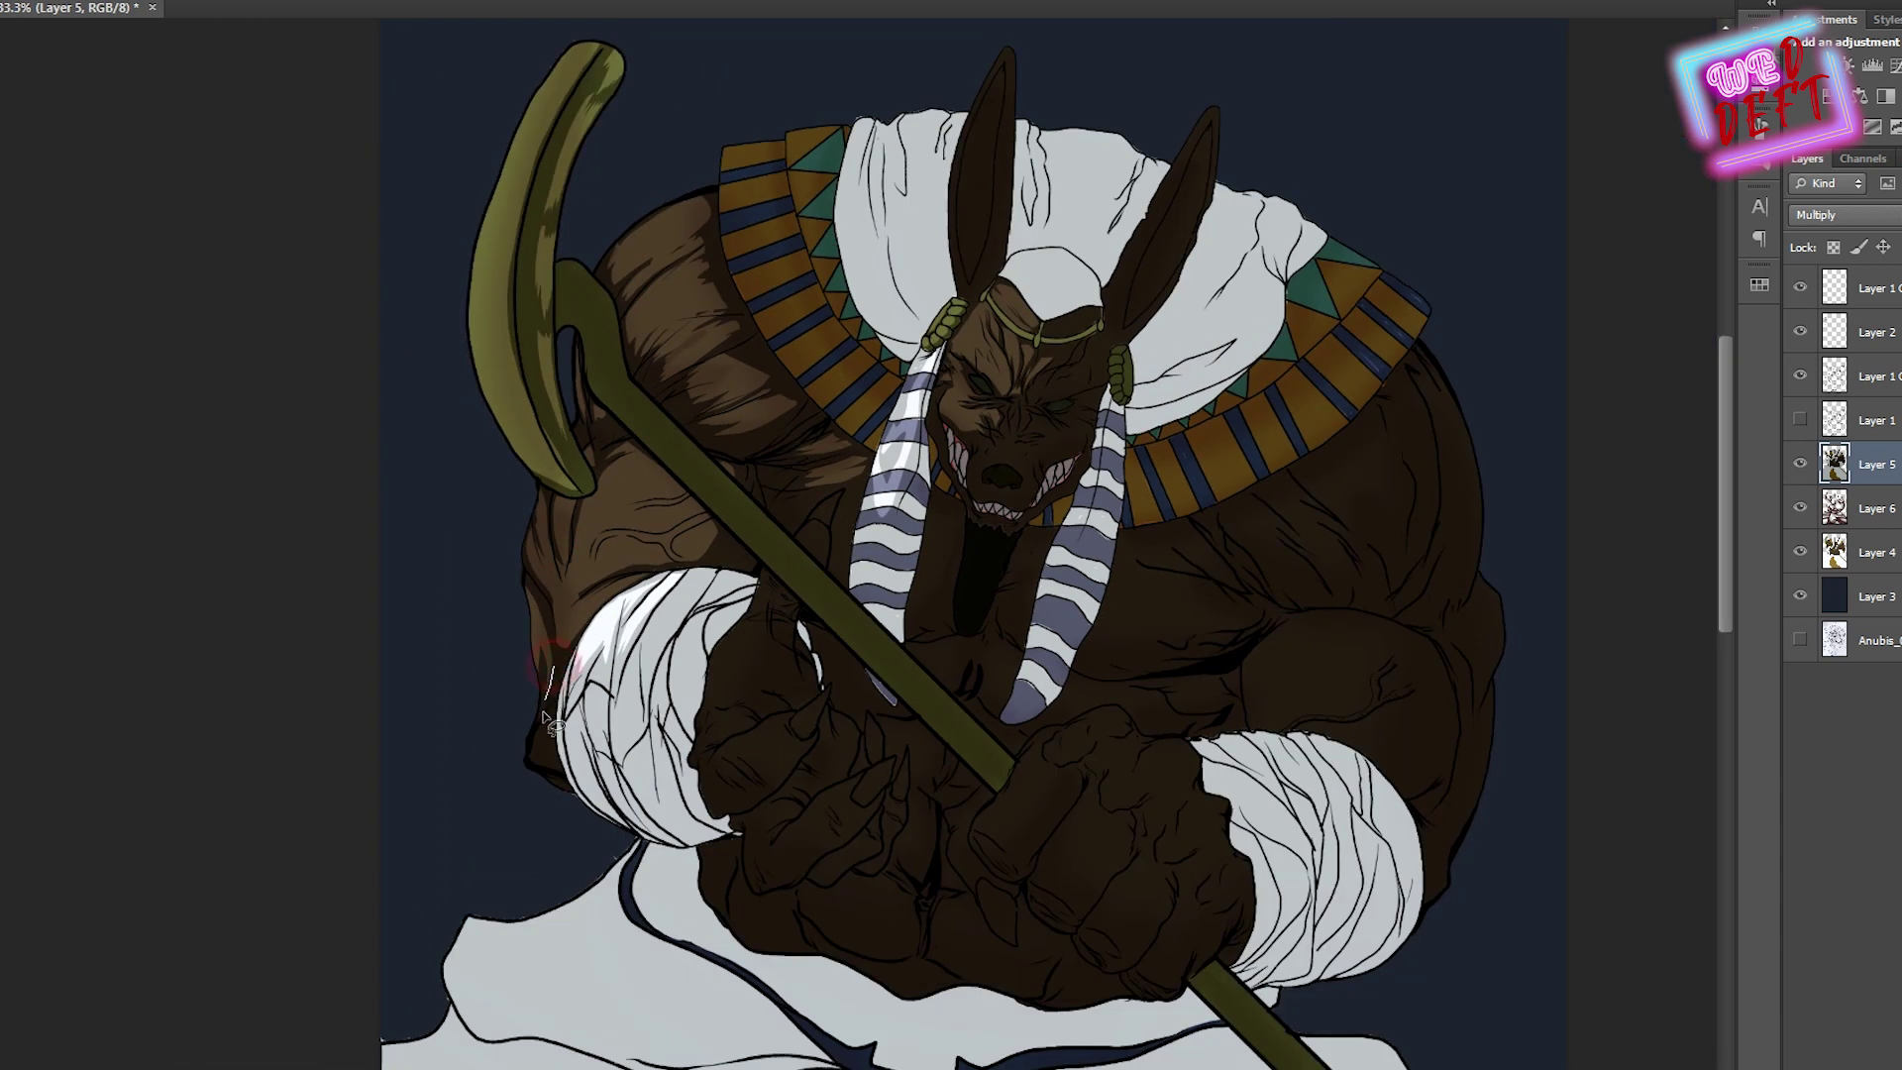
Lighten lassoed highlight shapes across the bandage folds on the forearm behind the staff
scroll(518, 654, "up", 1)
mouse_move(515, 646)
left_mouse_down()
mouse_move(535, 595)
mouse_move(465, 694)
mouse_move(691, 578)
mouse_move(654, 624)
mouse_move(605, 788)
mouse_move(491, 772)
mouse_move(581, 947)
mouse_move(684, 595)
left_mouse_up()
key("Delete")
key("ctrl+d")
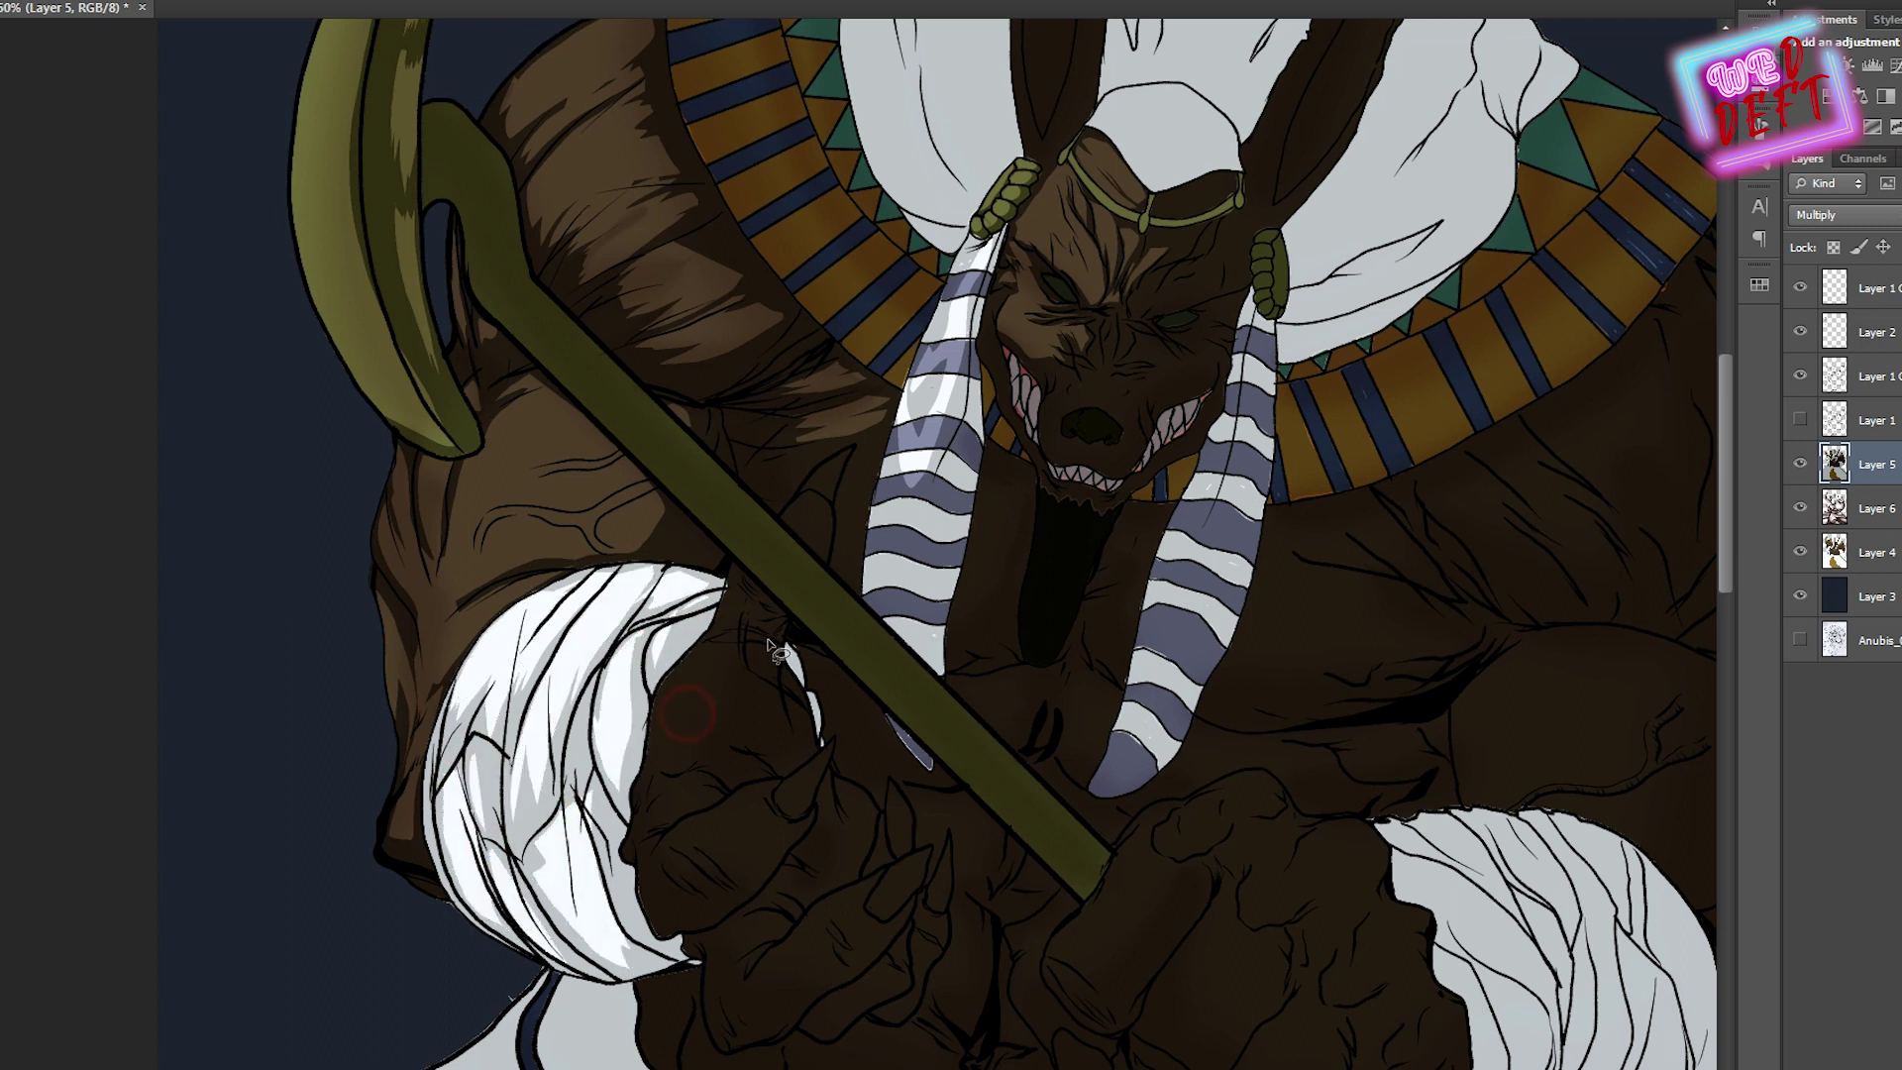
scroll(693, 594, "down", 1)
scroll(789, 562, "up", 1)
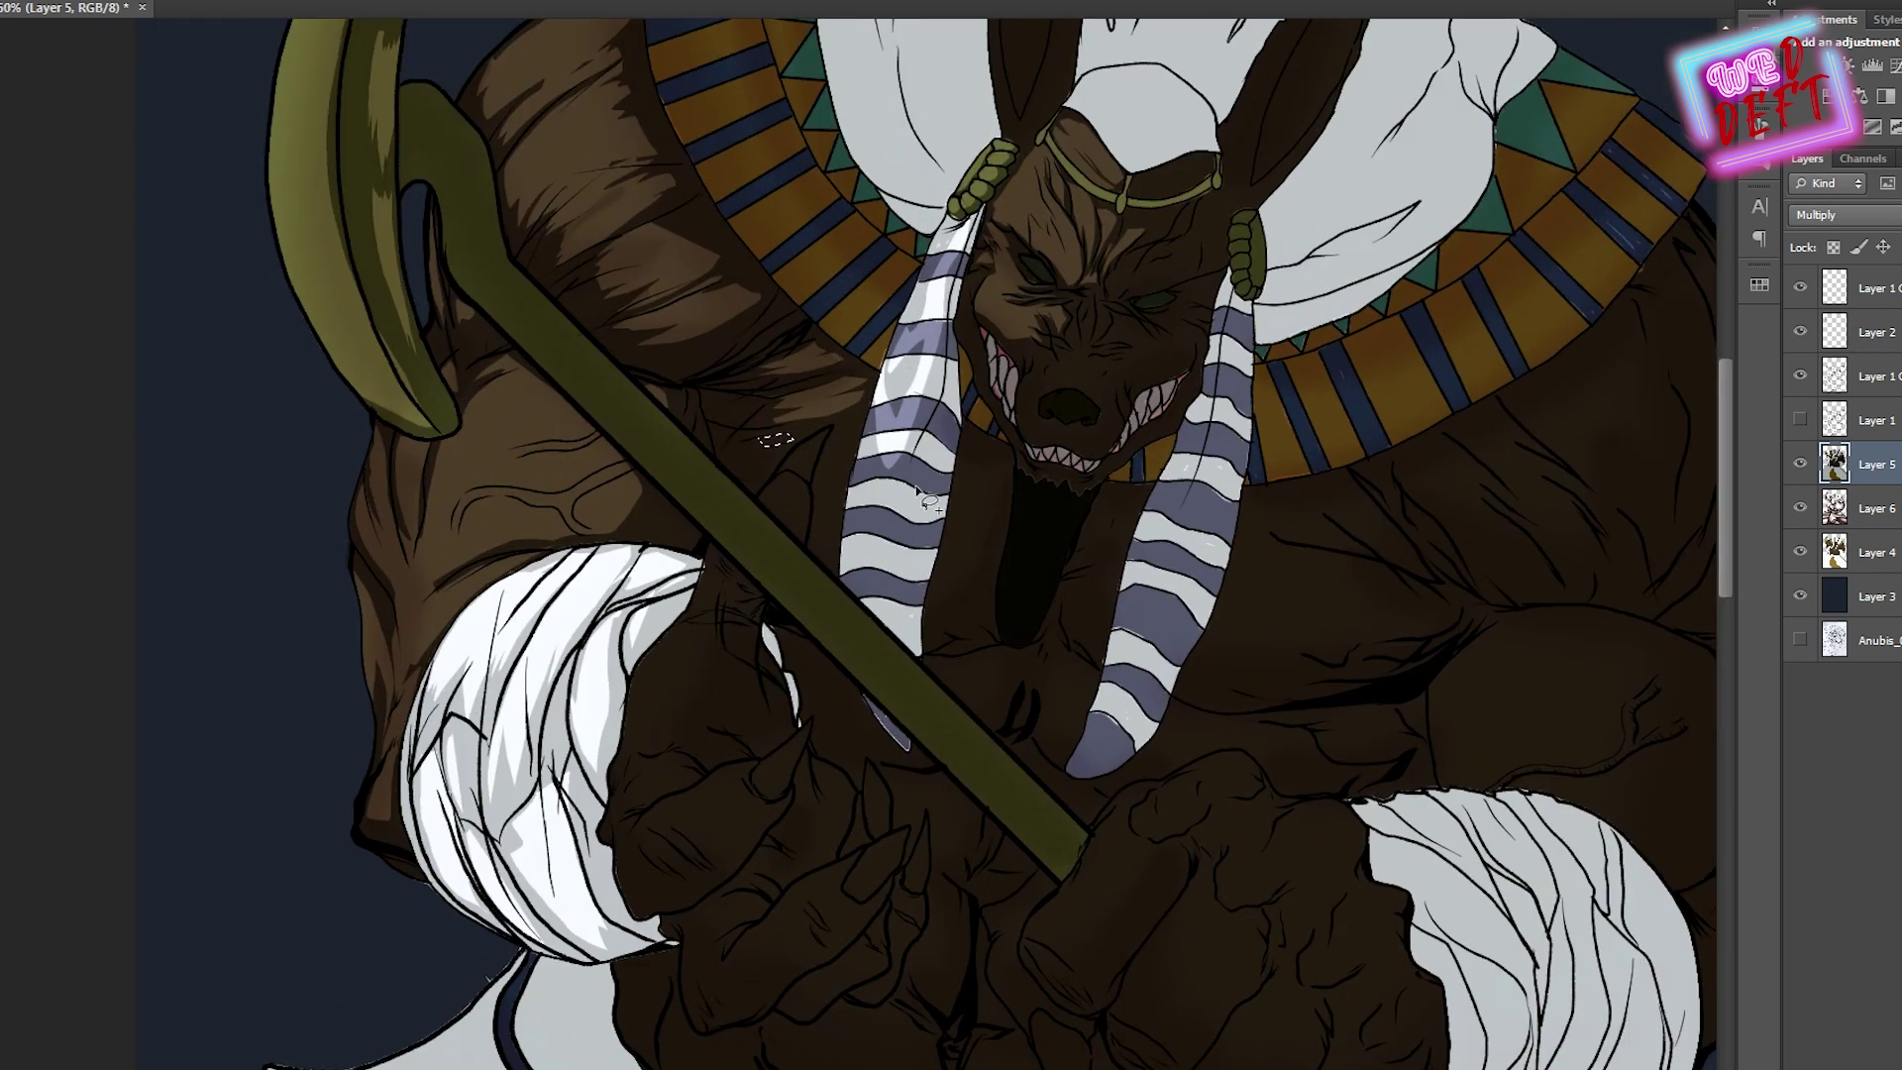
Fill lassoed highlights on the raised finger crossed by the staff and on the back of the open clawed hand
left_click_drag(797, 513, 783, 474)
key("Delete")
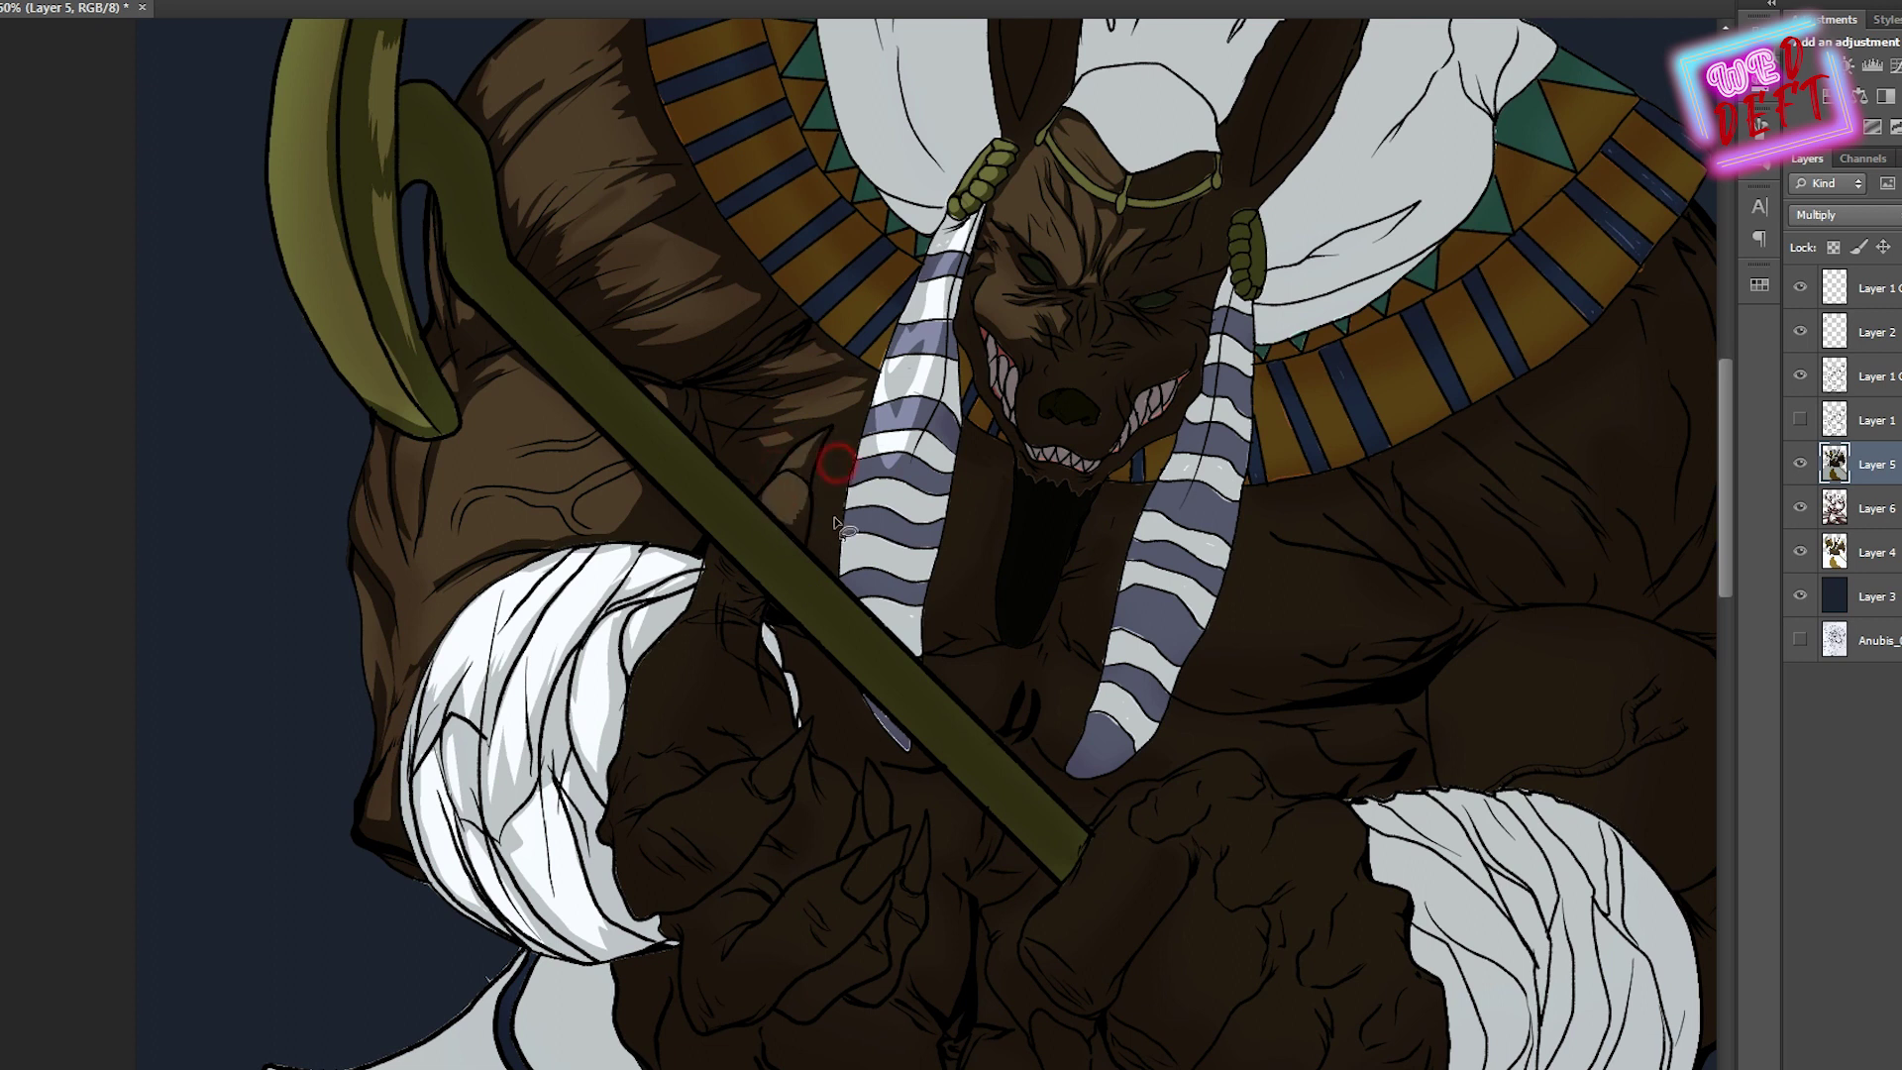
left_click_drag(738, 601, 696, 637)
key("Delete")
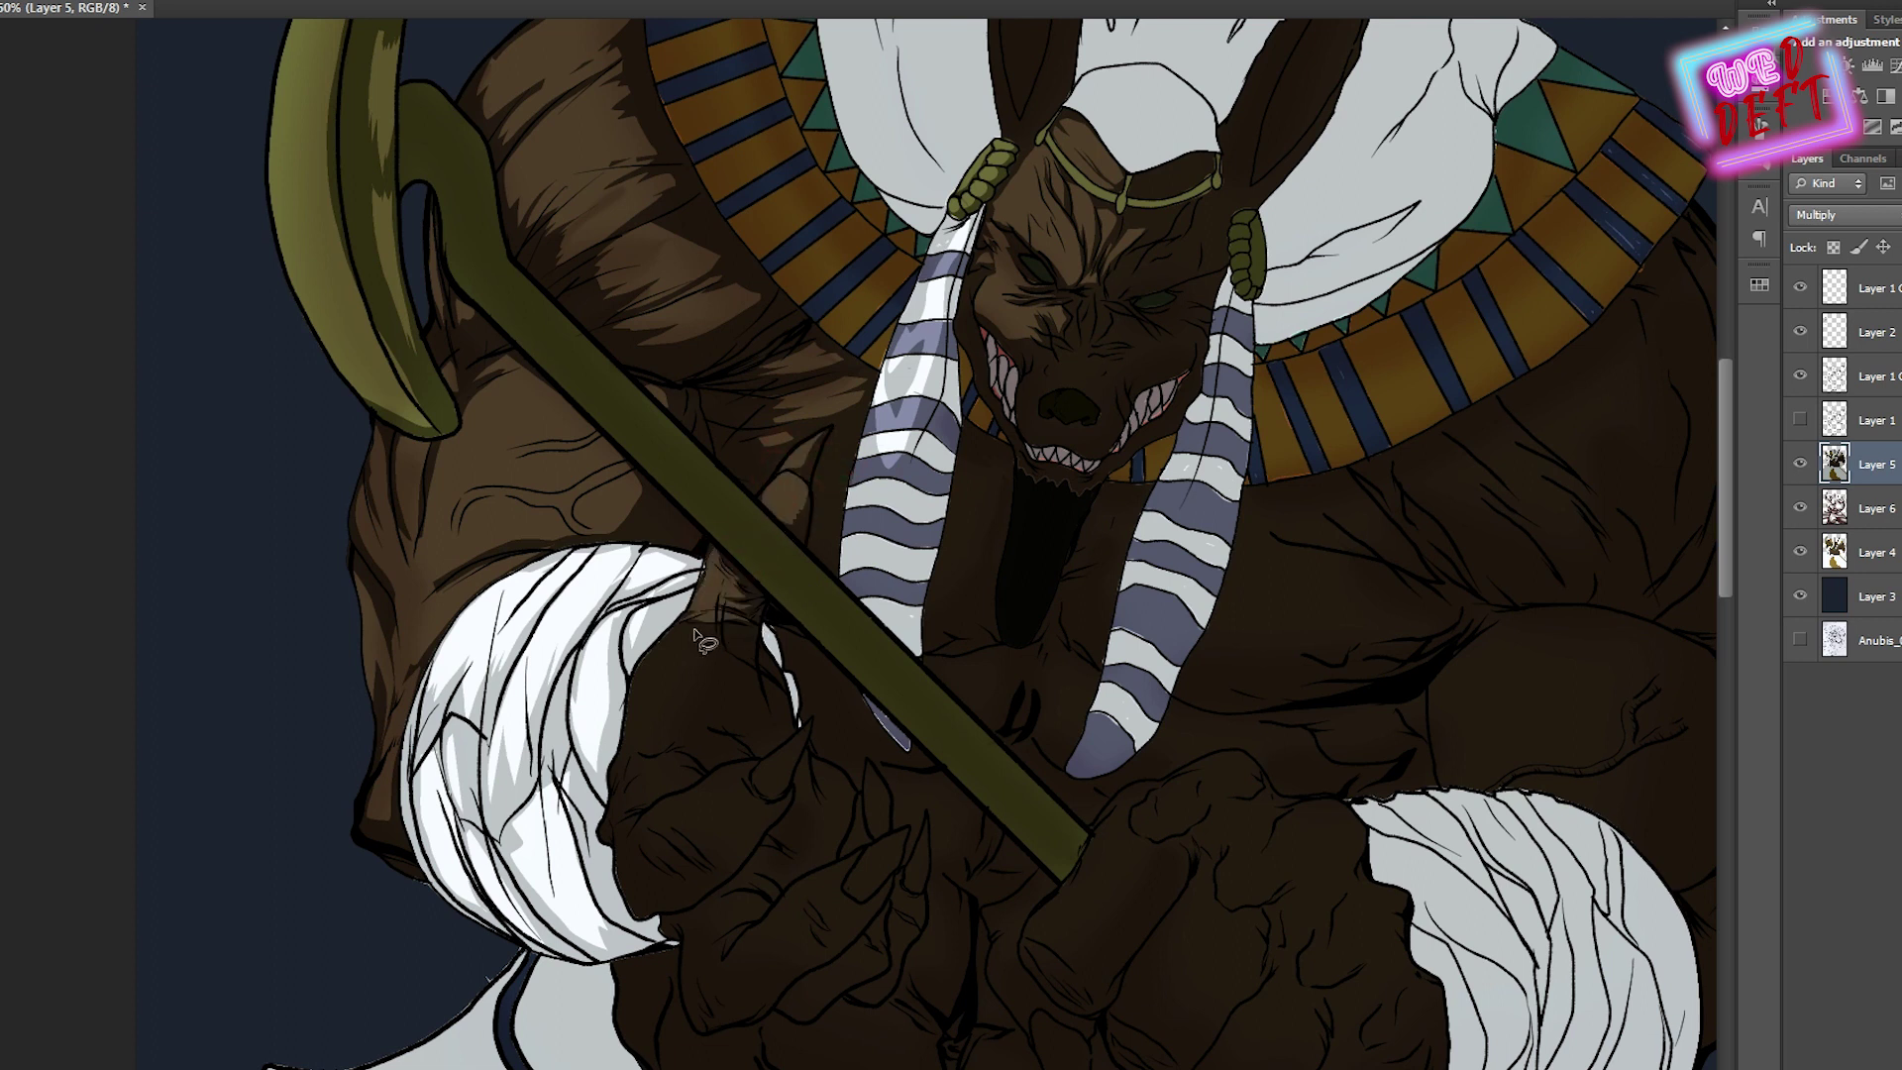
left_click_drag(762, 745, 753, 644)
key("Delete")
mouse_move(674, 758)
left_mouse_down()
mouse_move(693, 798)
mouse_move(615, 822)
left_mouse_up()
key("Delete")
key("Delete")
Add lassoed highlights to the uppermost curled finger and its knuckle wrinkles on the open clawed hand
left_click(688, 758)
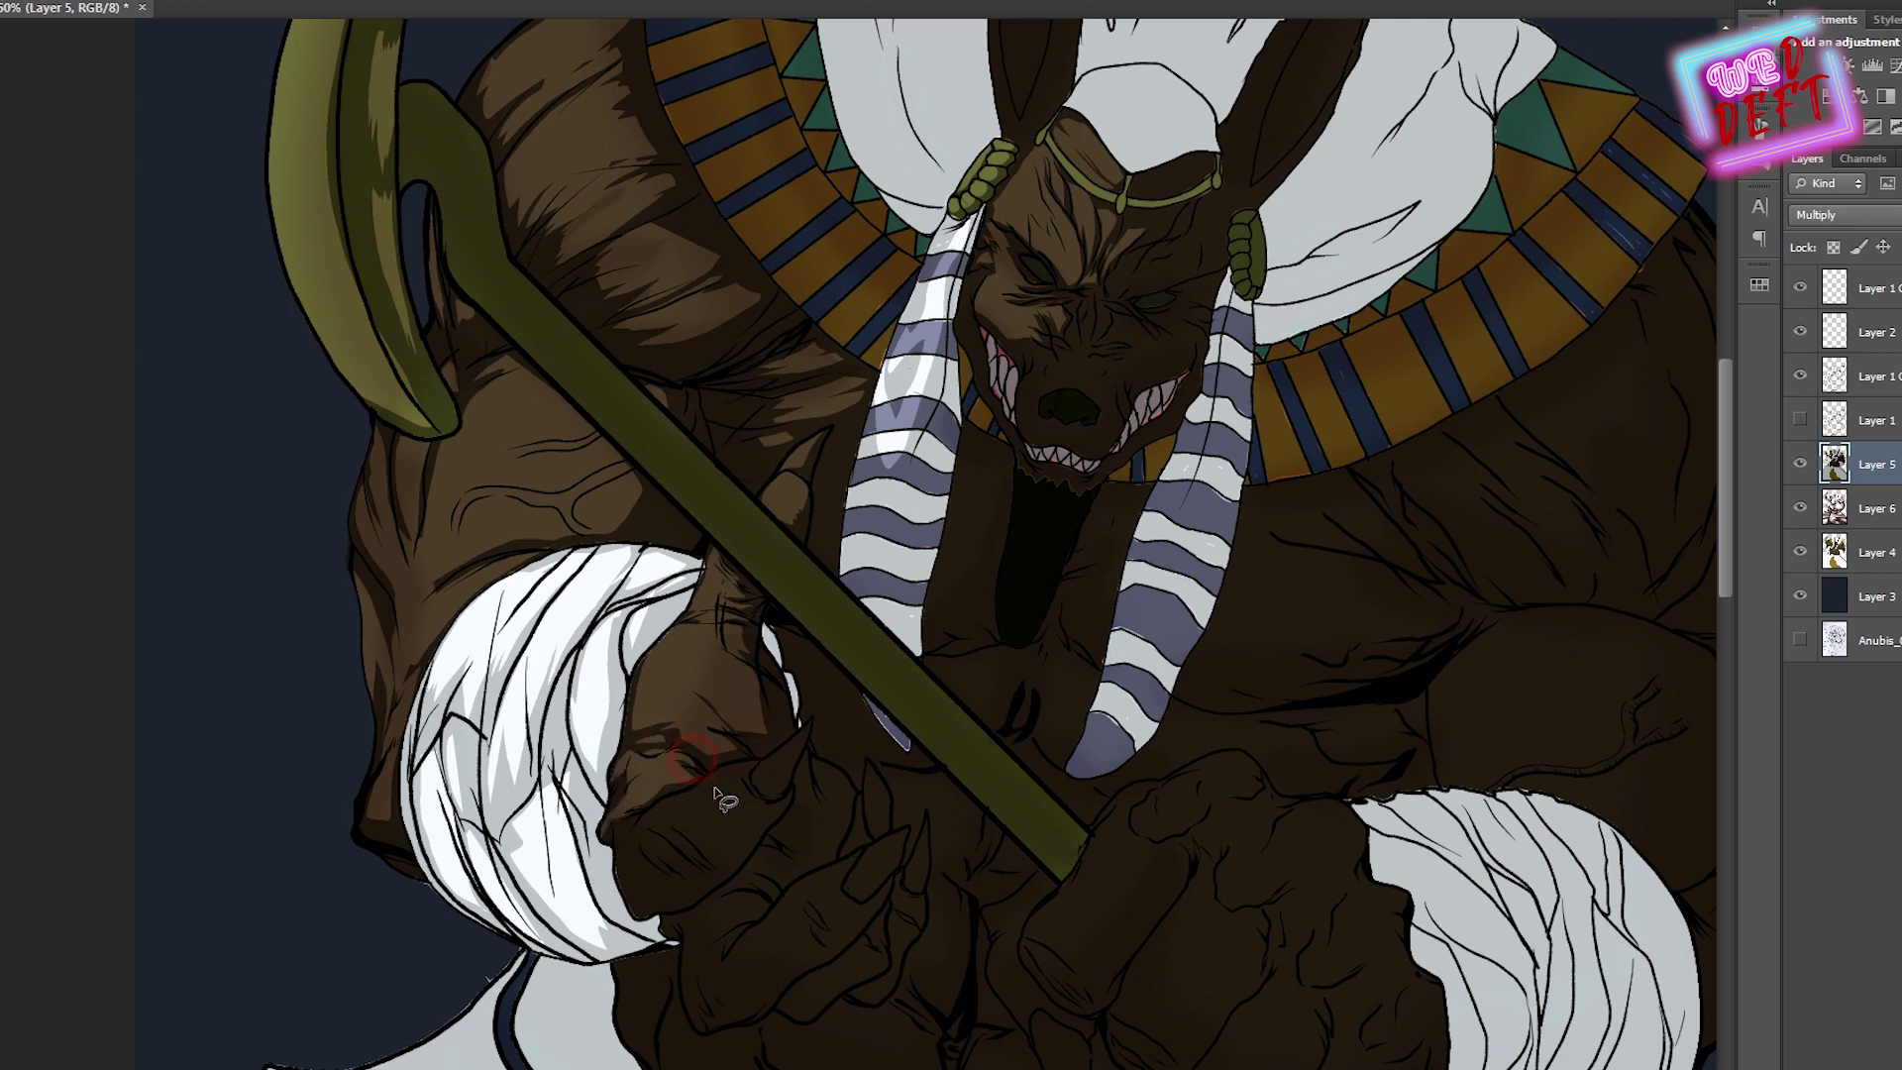
left_click_drag(757, 822, 797, 728)
key("Delete")
key("ctrl+minus")
key("ctrl+minus")
scroll(805, 593, "up", 2)
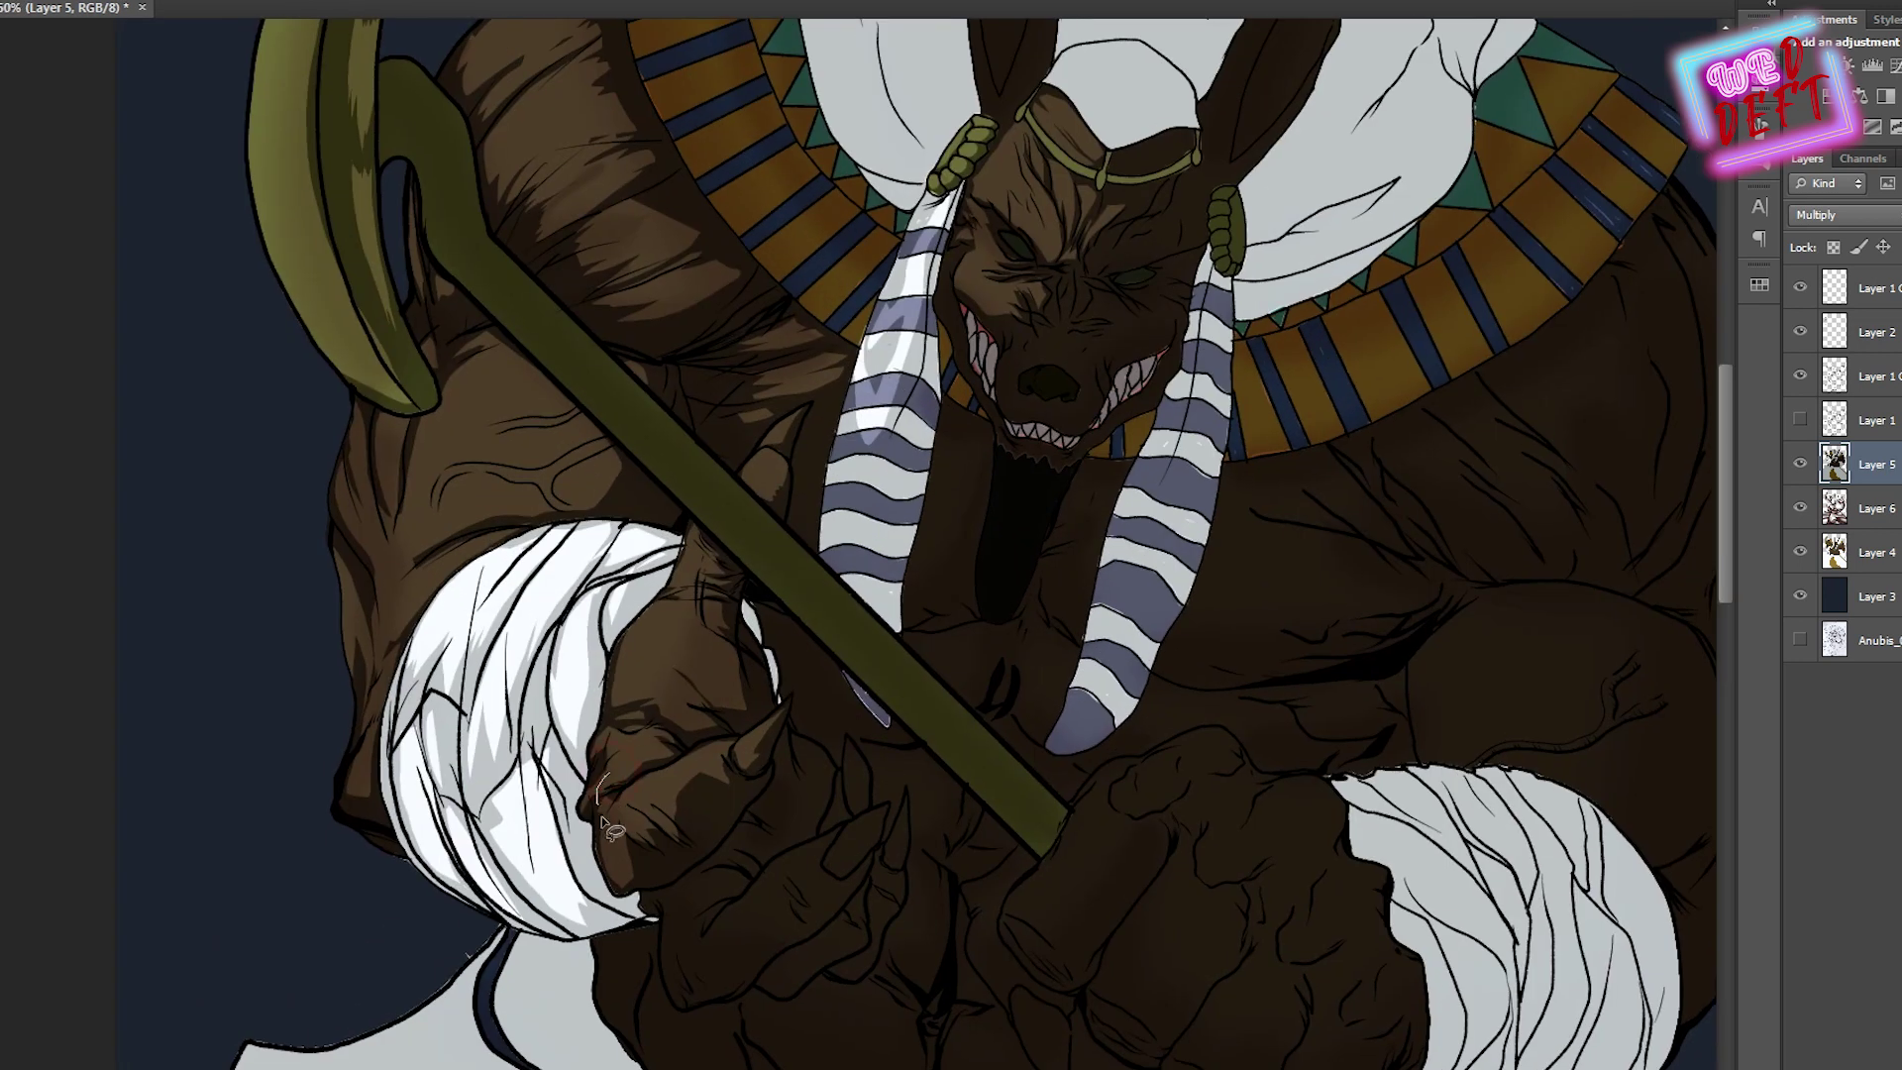
Lighten lassoed shapes along the next curled finger and the knuckle folds beneath the uppermost one
scroll(792, 589, "down", 1)
scroll(783, 584, "down", 1)
scroll(683, 572, "up", 3)
mouse_move(738, 704)
left_mouse_down()
mouse_move(753, 644)
mouse_move(738, 713)
mouse_move(657, 764)
mouse_move(644, 830)
mouse_move(570, 877)
mouse_move(639, 956)
mouse_move(619, 877)
left_mouse_up()
key("Delete")
mouse_move(623, 872)
left_mouse_down()
mouse_move(802, 751)
mouse_move(758, 840)
left_mouse_up()
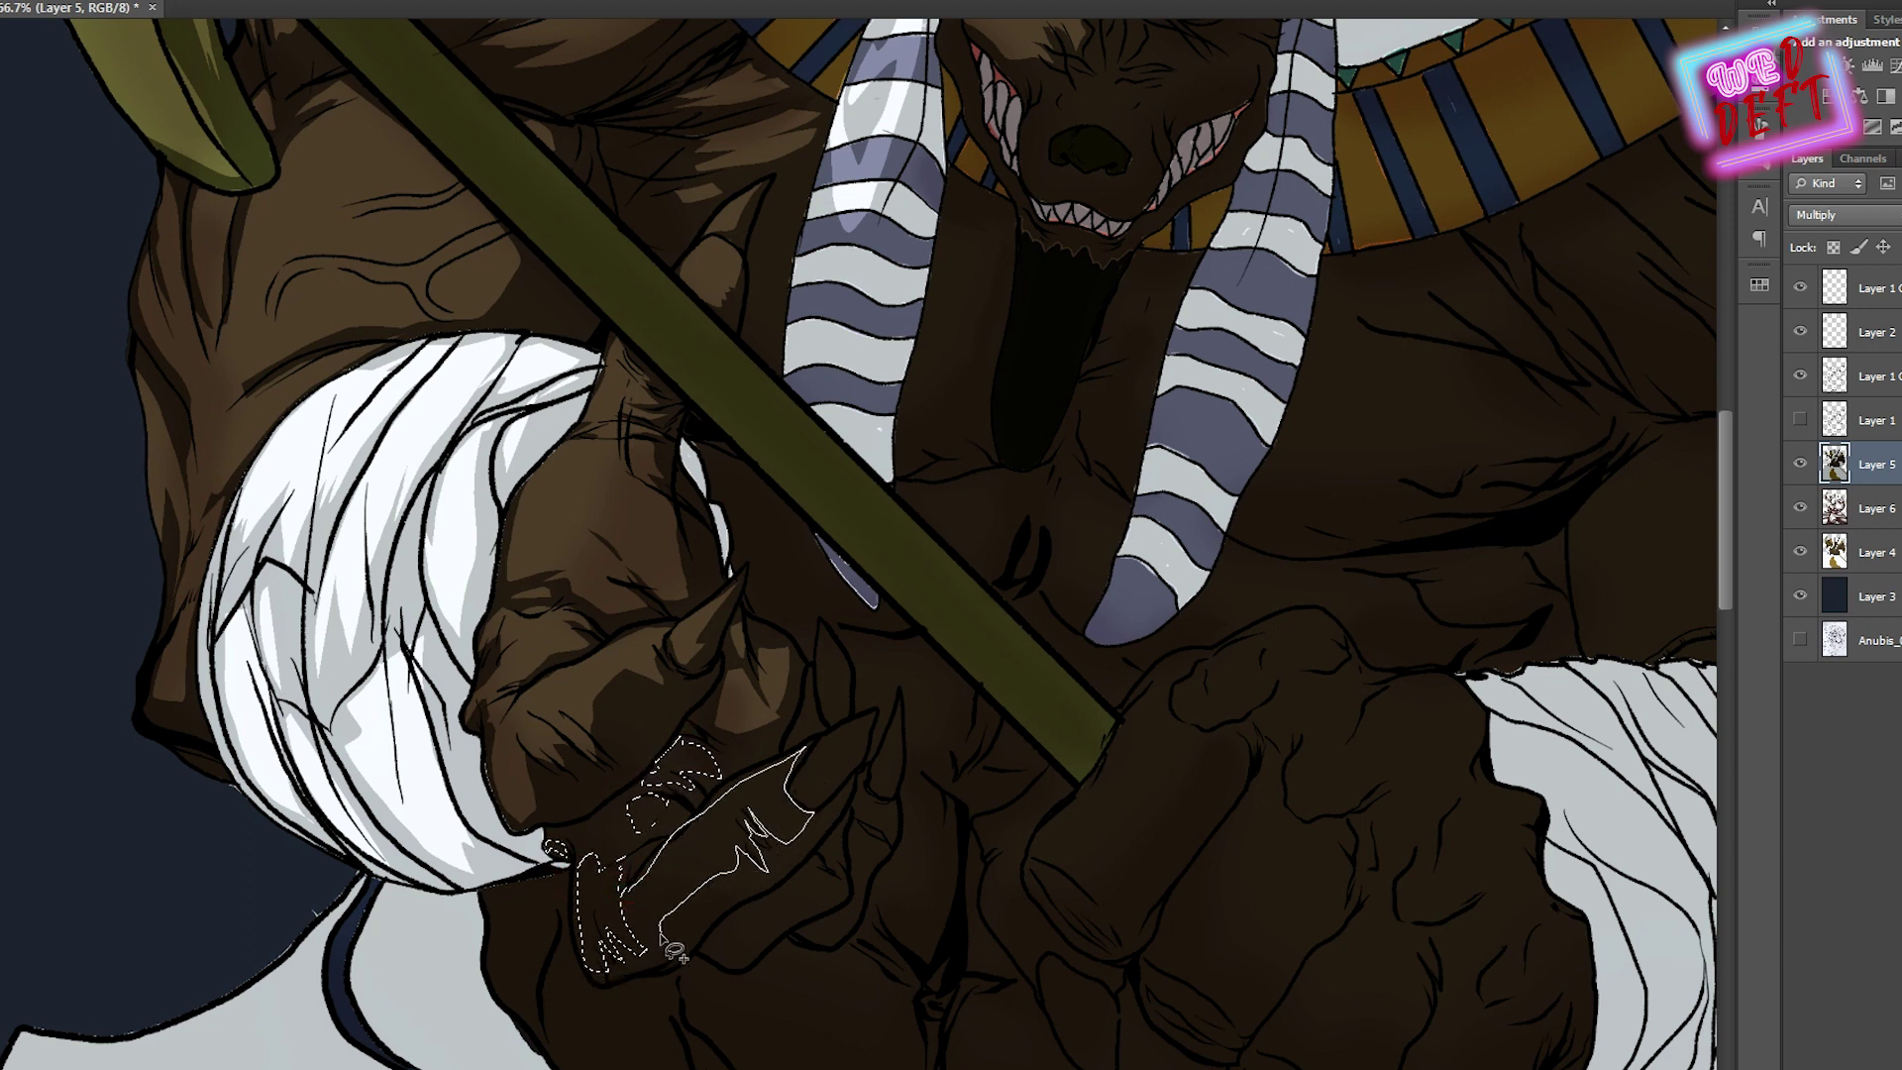
left_click_drag(675, 951, 658, 939)
key("Delete")
key("ctrl+d")
Highlight the remaining claws and fingertips of the open hand with lassoed shapes
scroll(832, 738, "down", 1)
left_click_drag(872, 700, 807, 723)
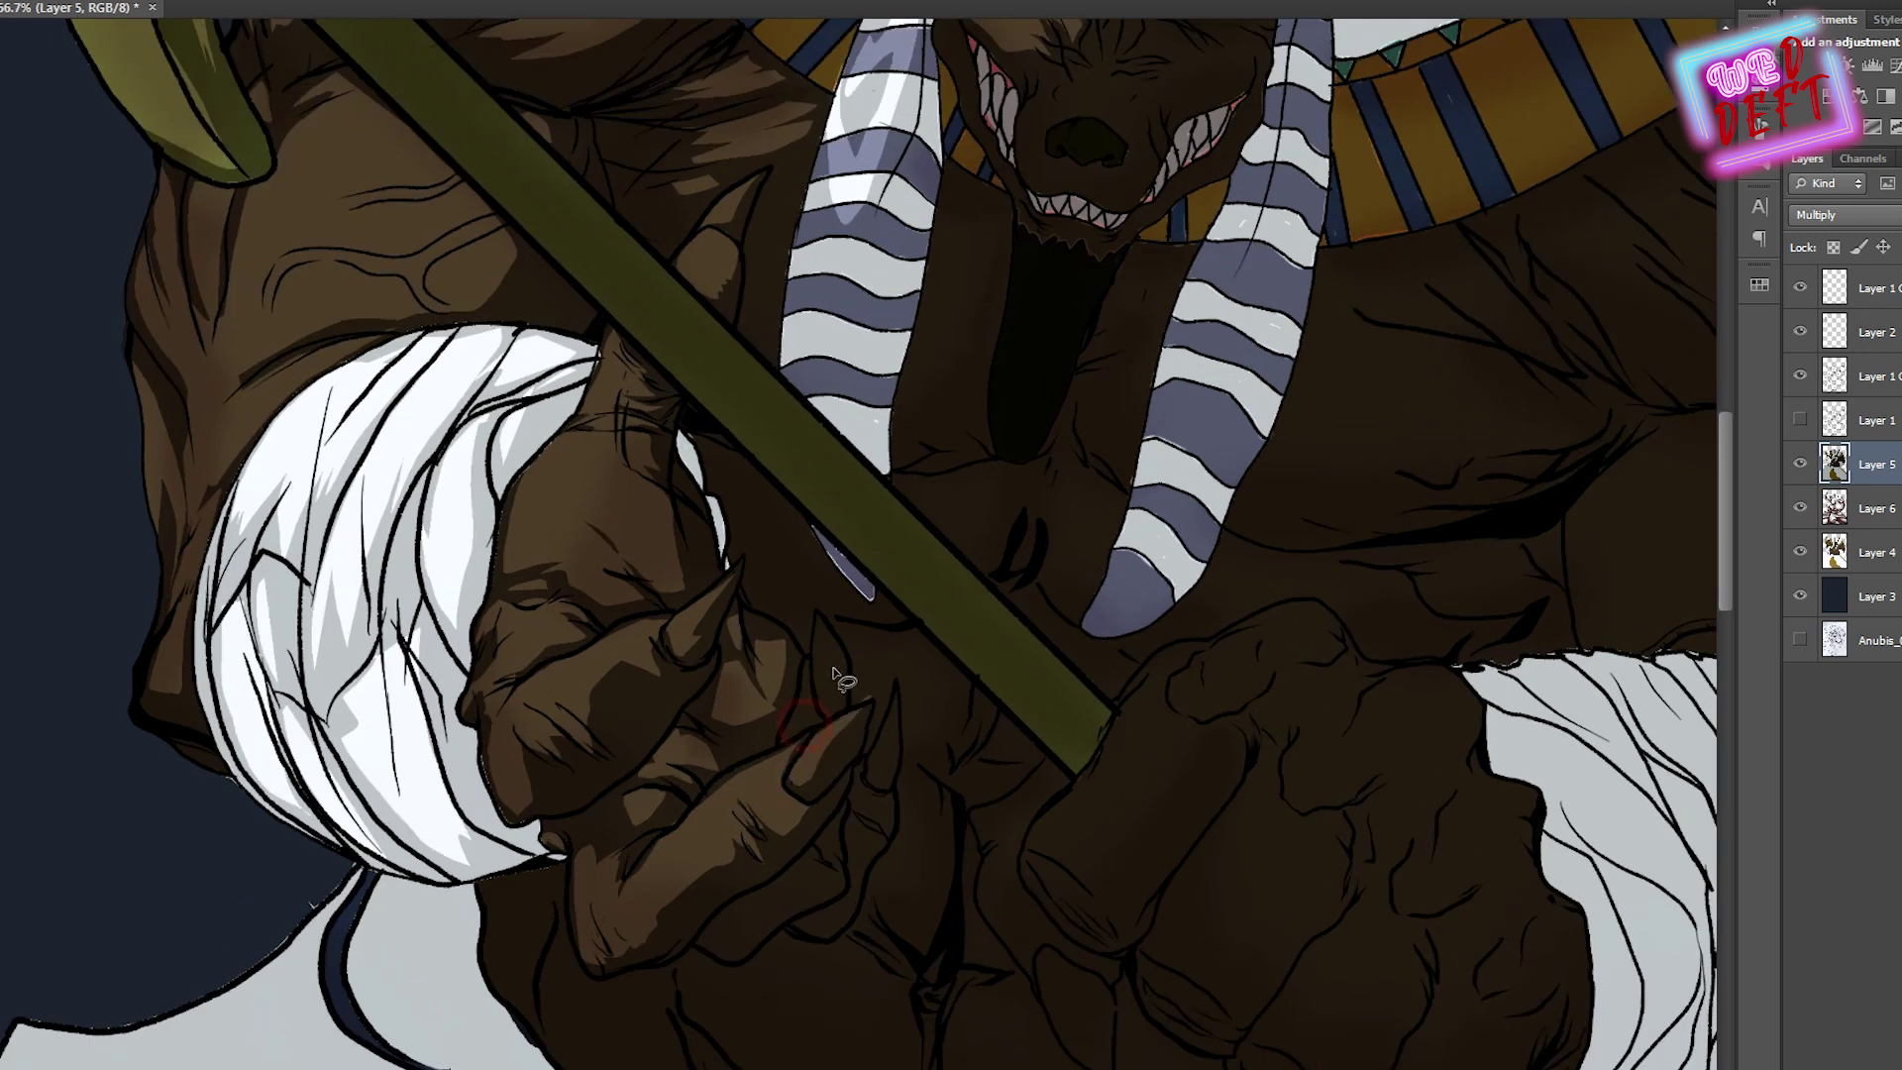
scroll(830, 656, "down", 3)
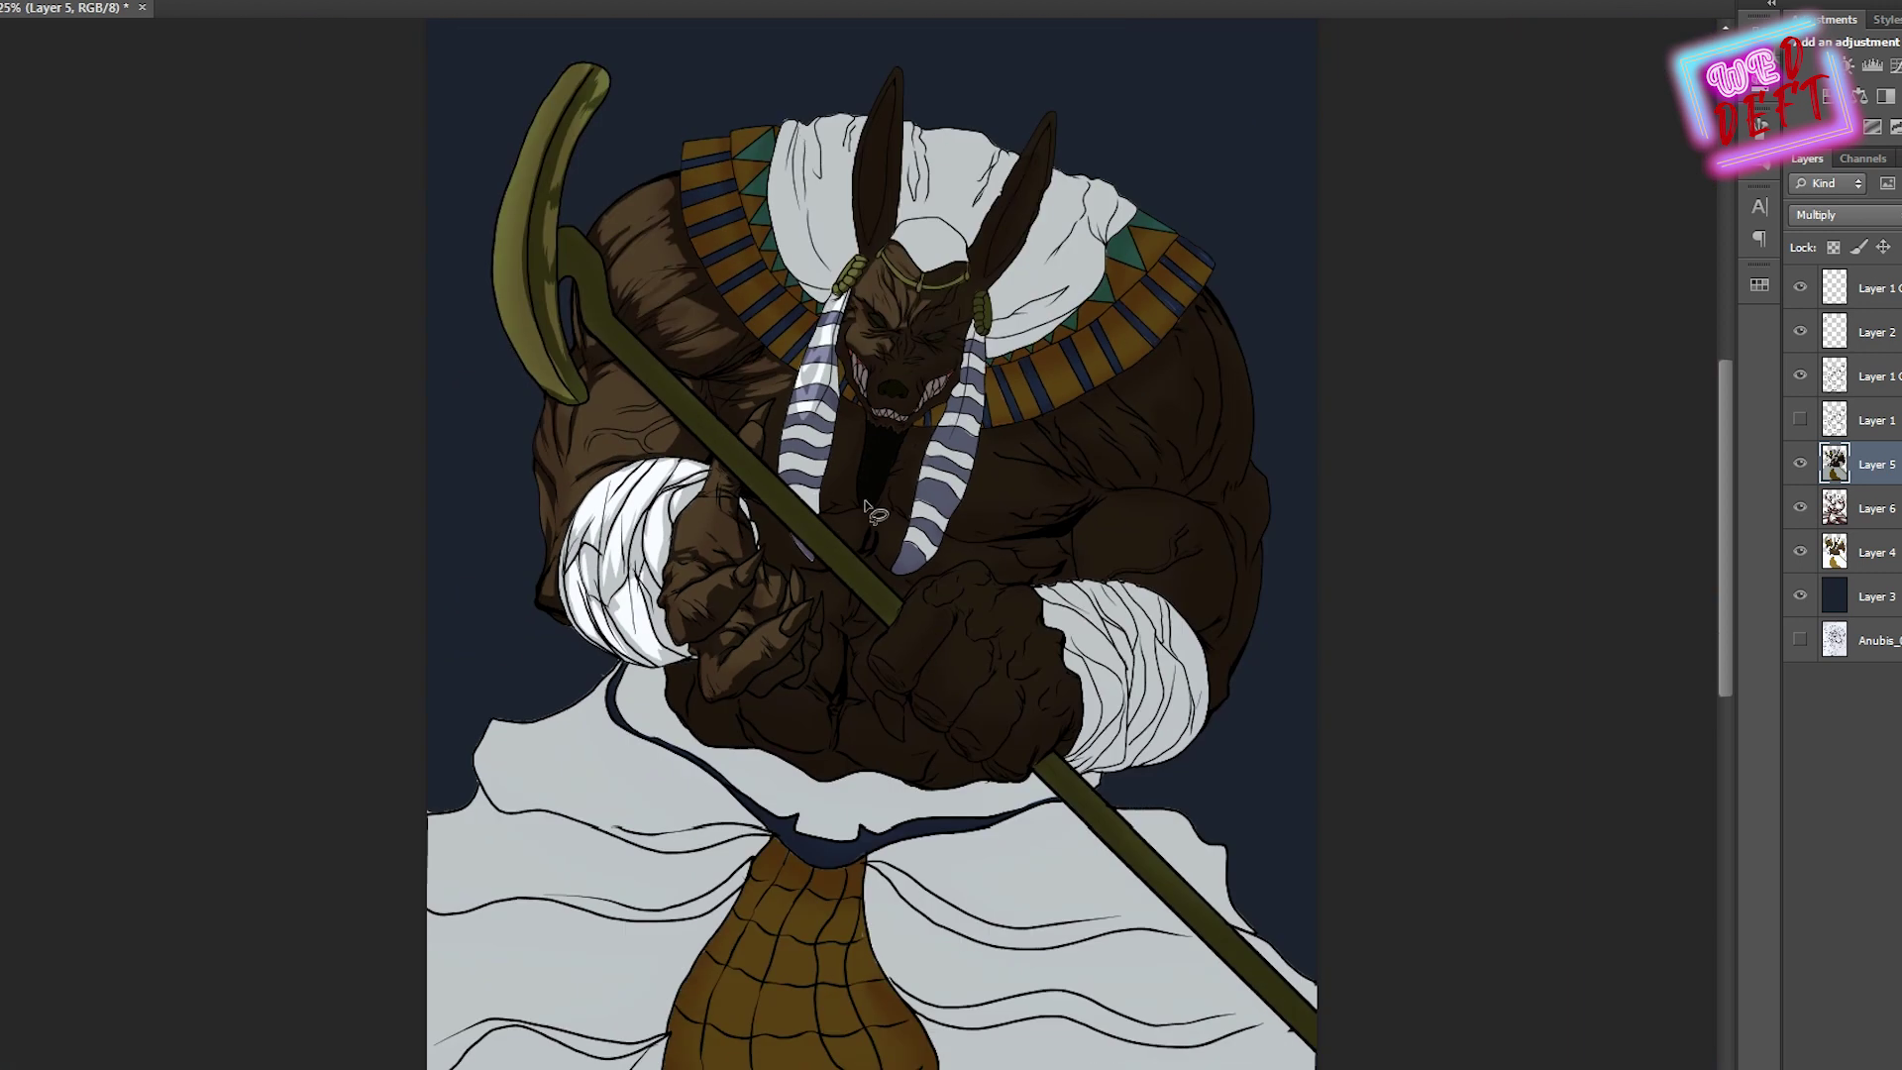
scroll(777, 639, "up", 2)
scroll(777, 639, "down", 2)
left_click_drag(701, 749, 782, 698)
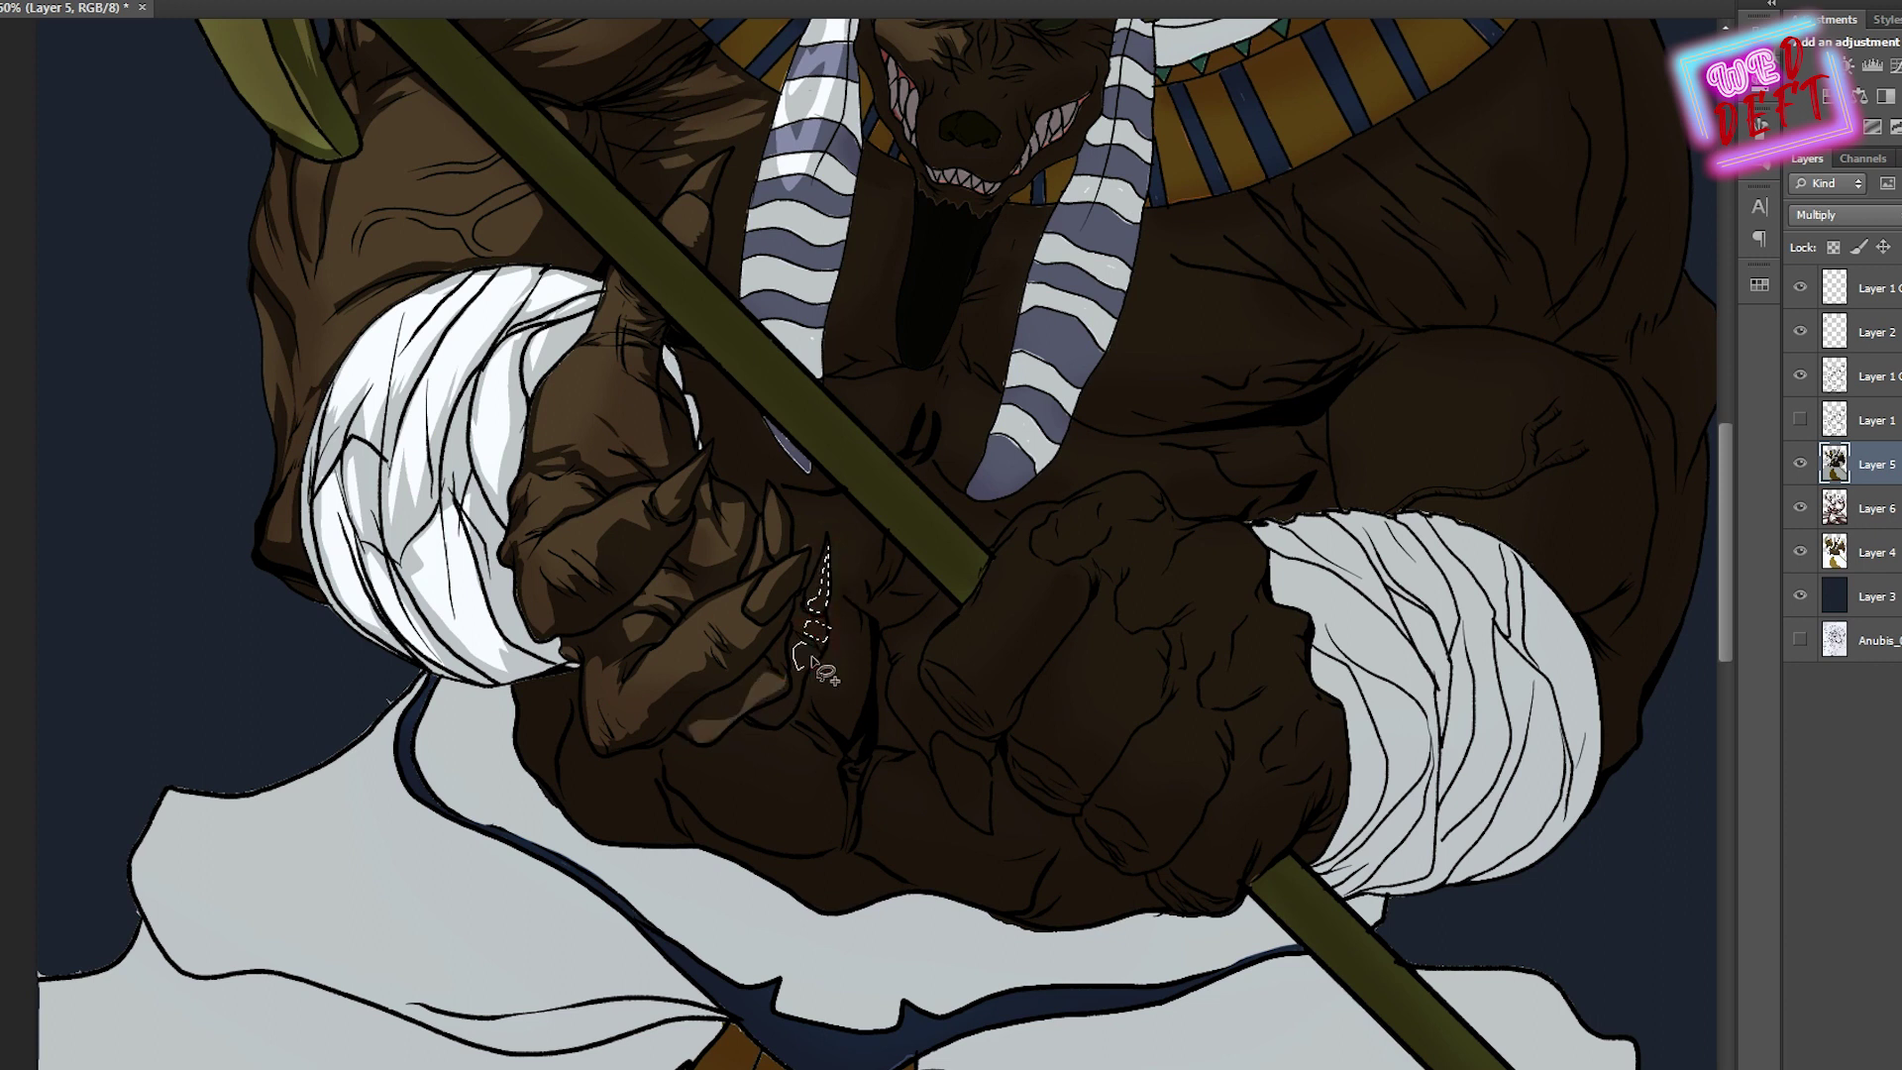
scroll(812, 662, "down", 3)
Refine the lassoed highlights across the back of the open clawed hand beside the bandage
scroll(633, 554, "up", 4)
mouse_move(669, 513)
left_mouse_down()
mouse_move(613, 529)
mouse_move(641, 471)
mouse_move(700, 437)
left_mouse_up()
scroll(700, 436, "down", 3)
scroll(654, 416, "up", 3)
mouse_move(606, 348)
left_mouse_down()
mouse_move(654, 416)
mouse_move(564, 362)
left_mouse_up()
scroll(716, 390, "down", 3)
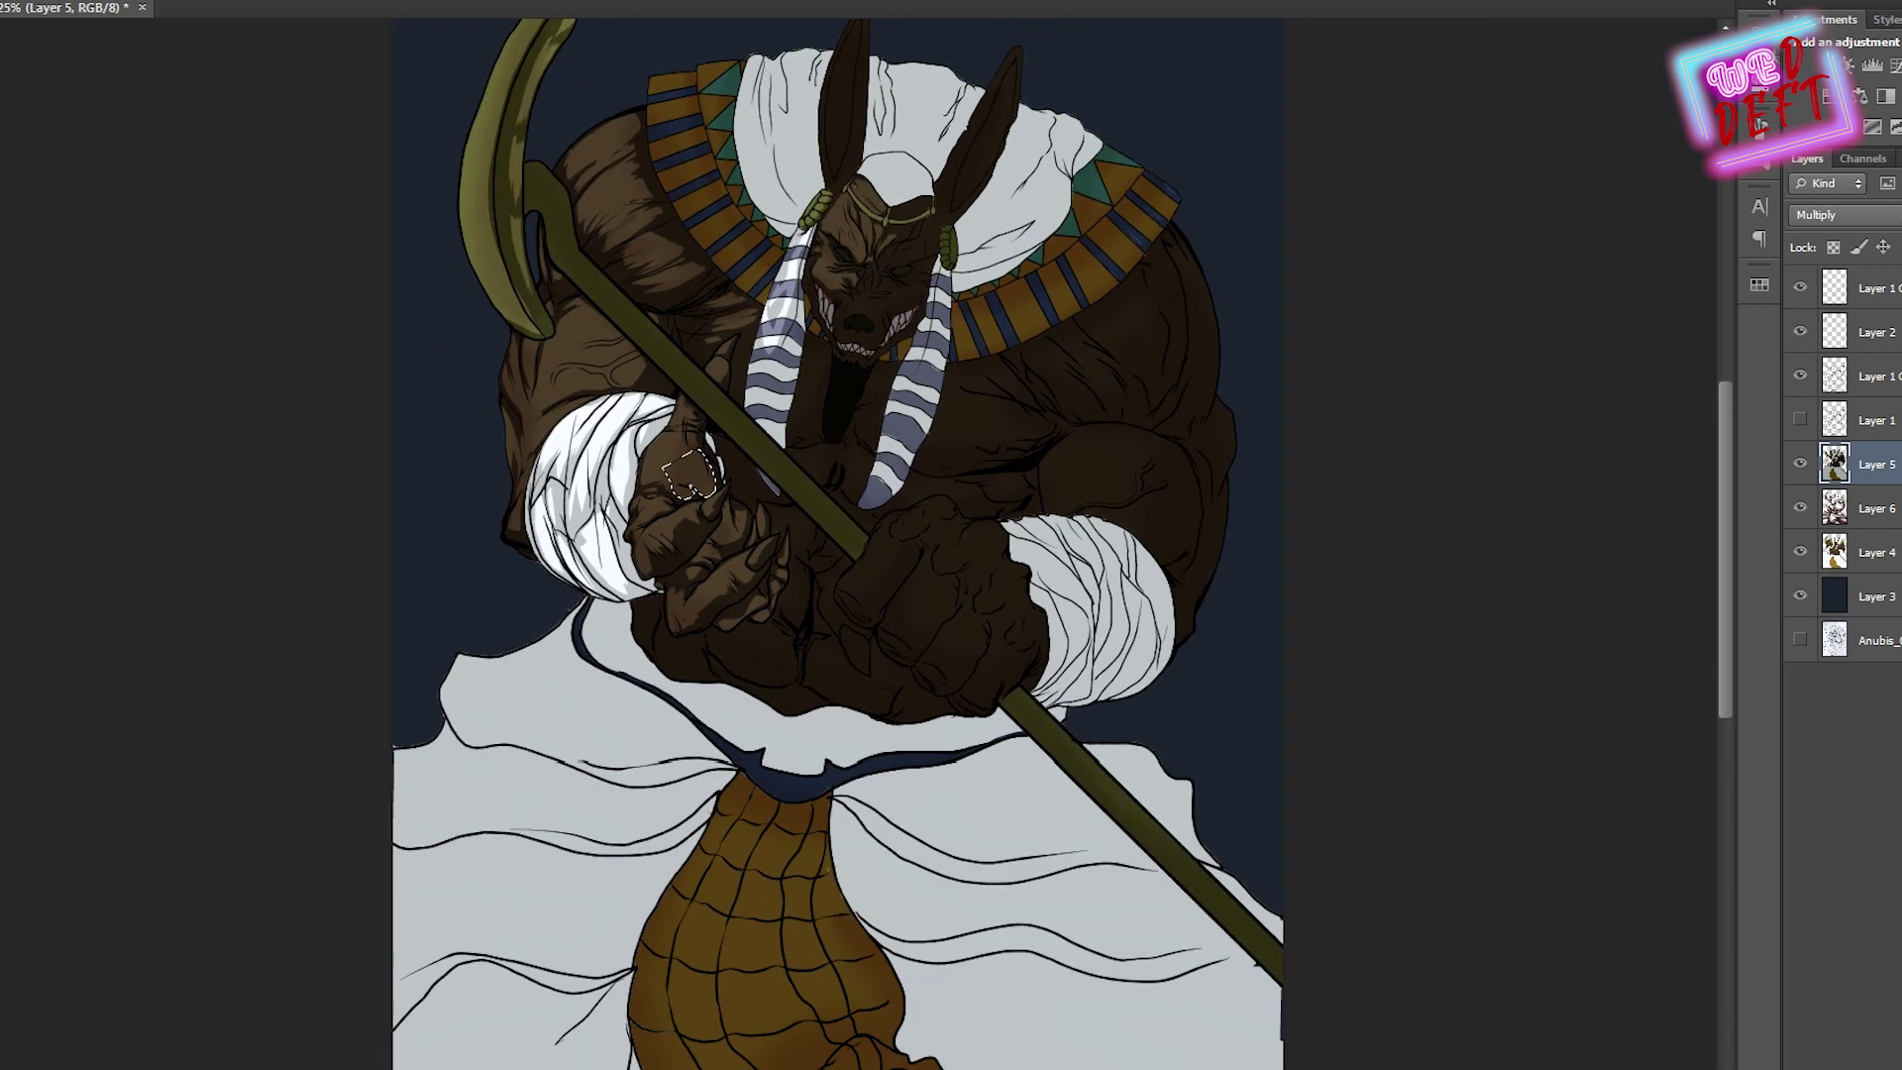
Add lassoed highlights along the jaw edge beside the highlighted braid and in the beard
scroll(991, 337, "up", 5)
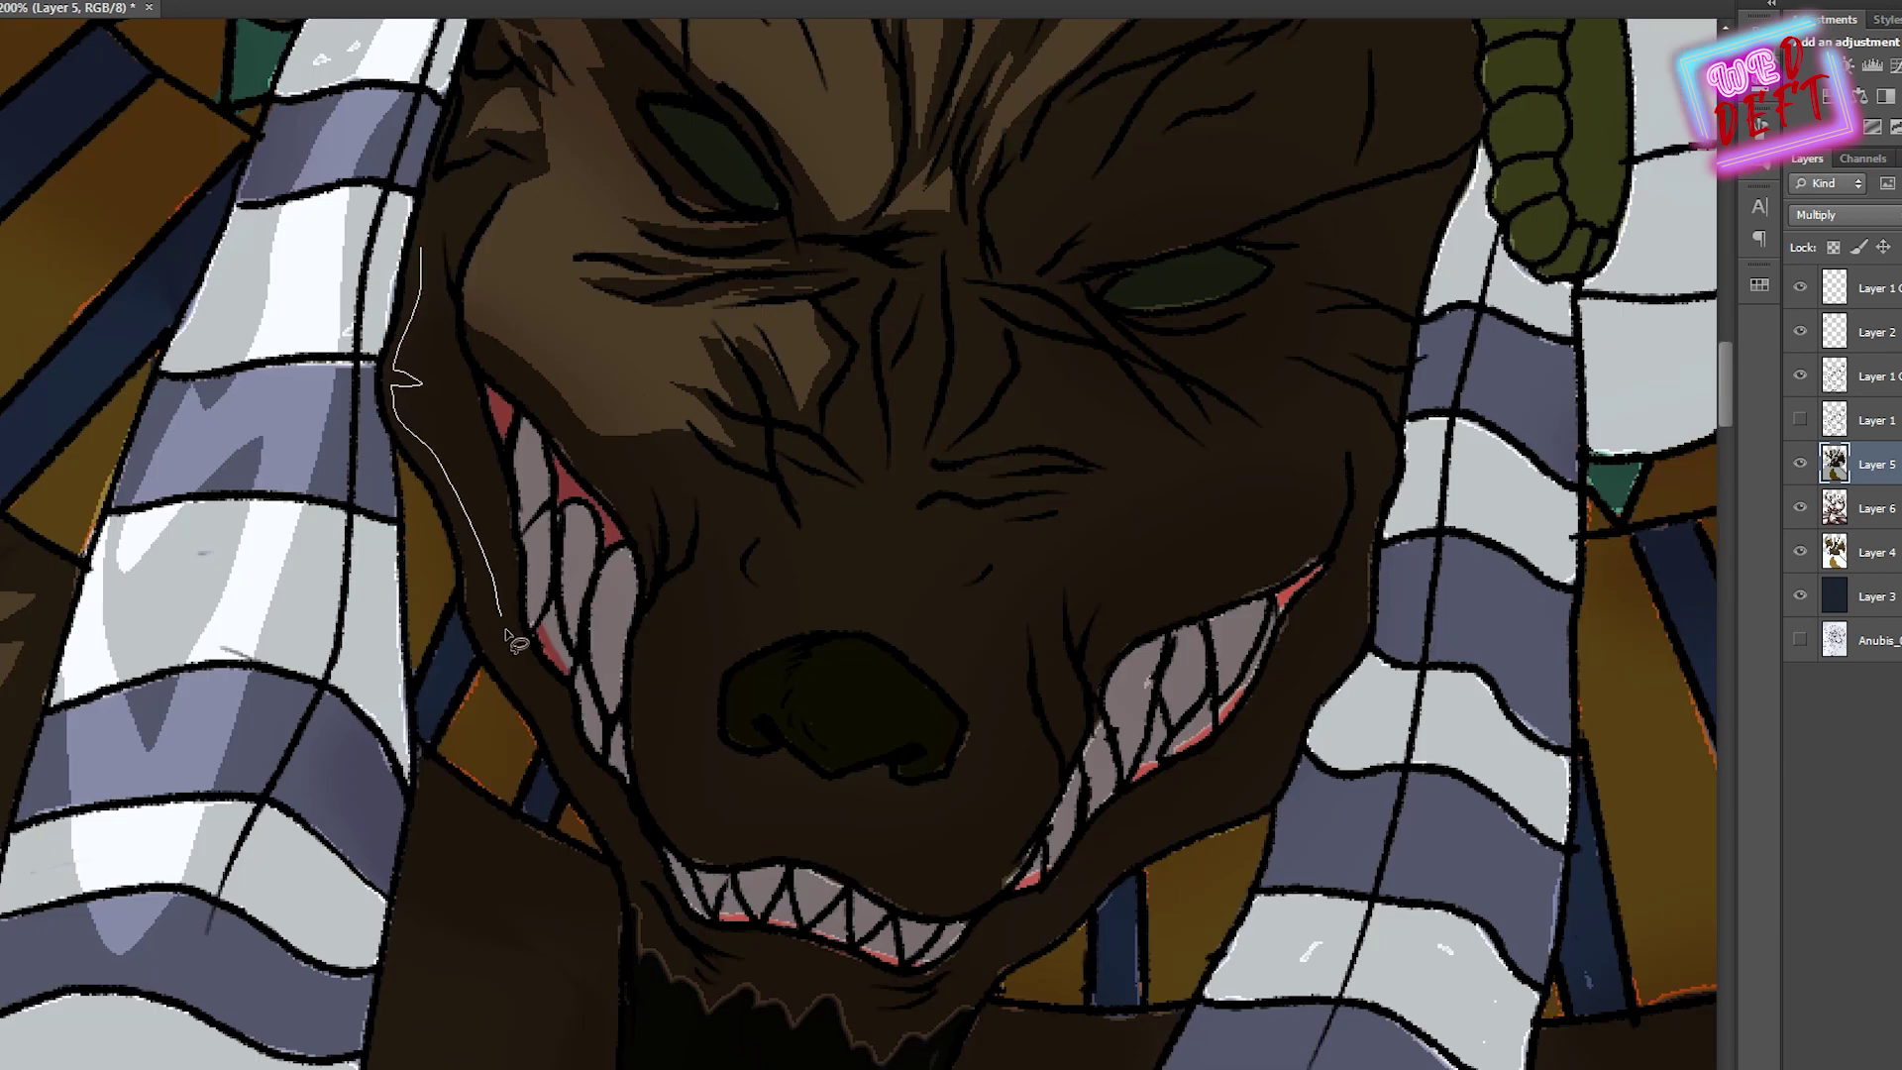
left_click_drag(515, 642, 633, 862)
key("ctrl+minus")
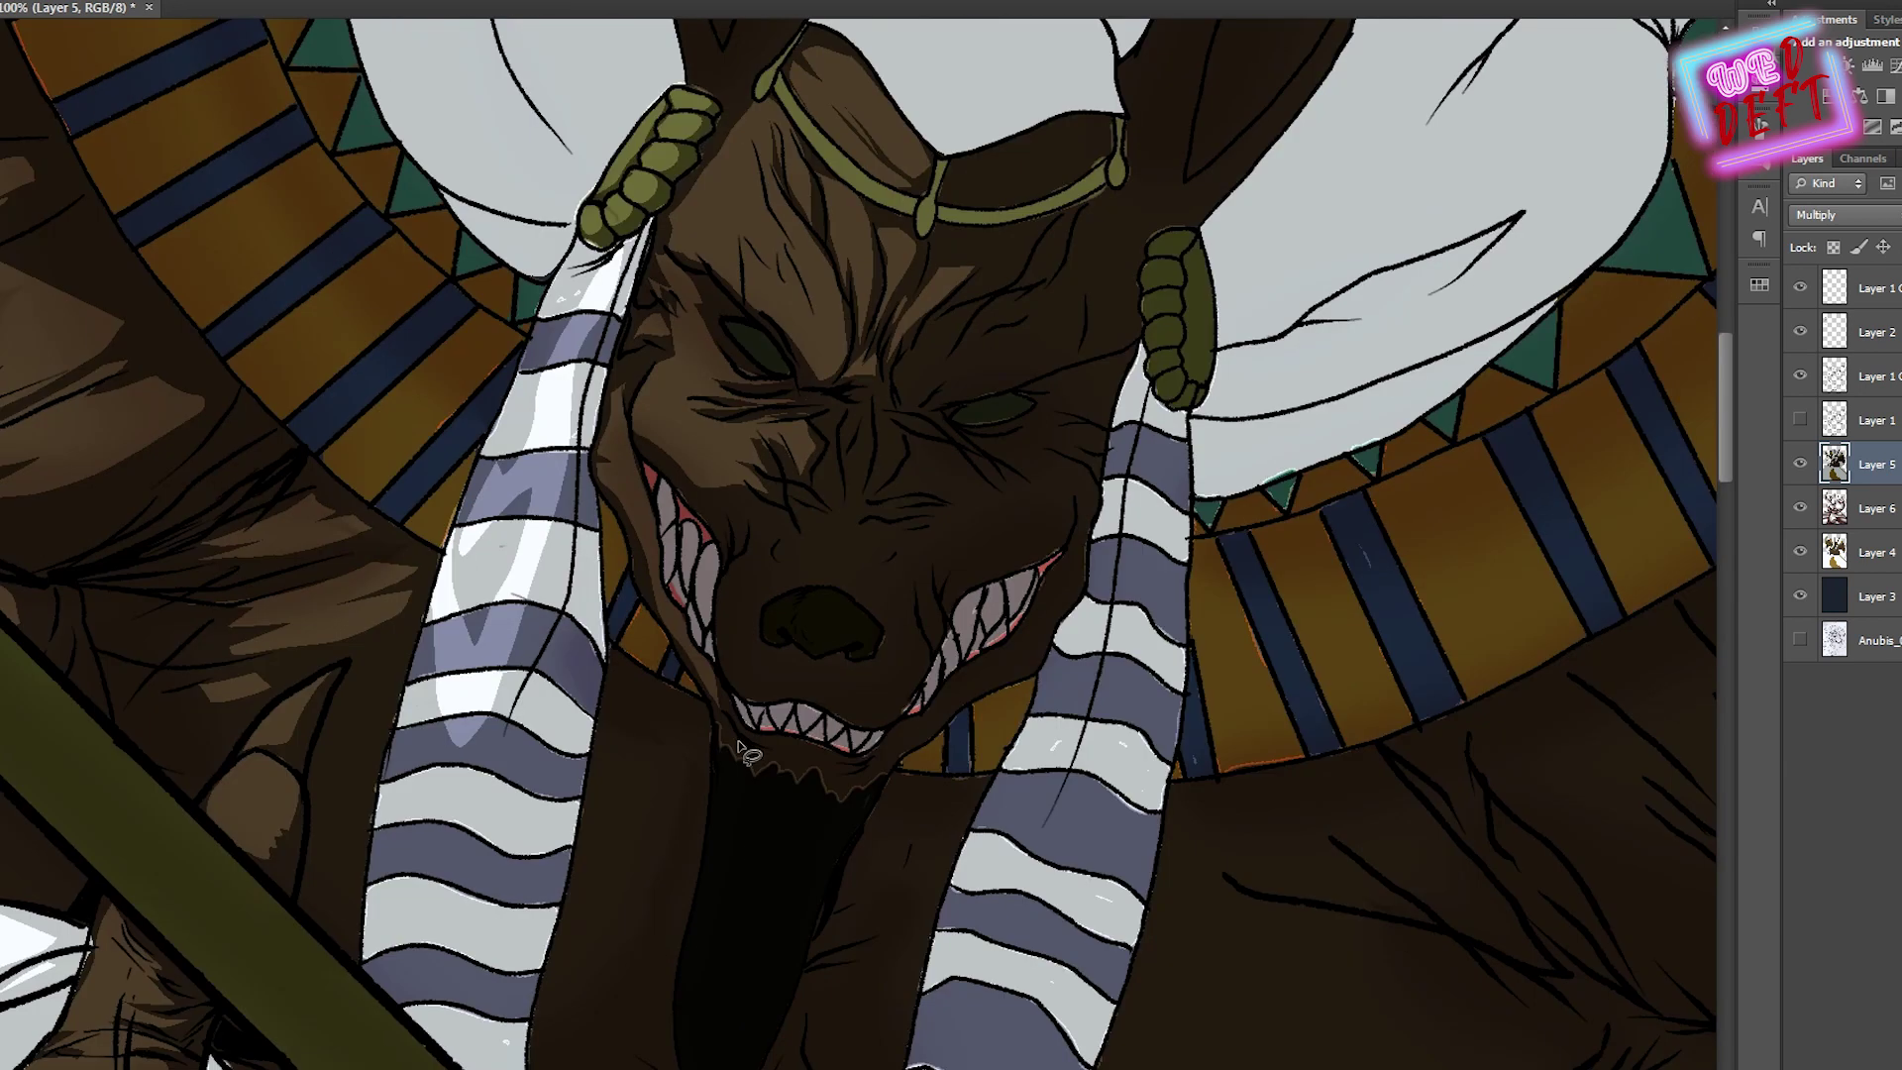
mouse_move(796, 755)
left_mouse_down()
mouse_move(728, 753)
mouse_move(713, 907)
mouse_move(812, 792)
mouse_move(798, 706)
left_mouse_up()
Lighten a lassoed highlight shape covering the muzzle and the top of the nose
key("ctrl+plus")
left_click_drag(768, 467, 726, 522)
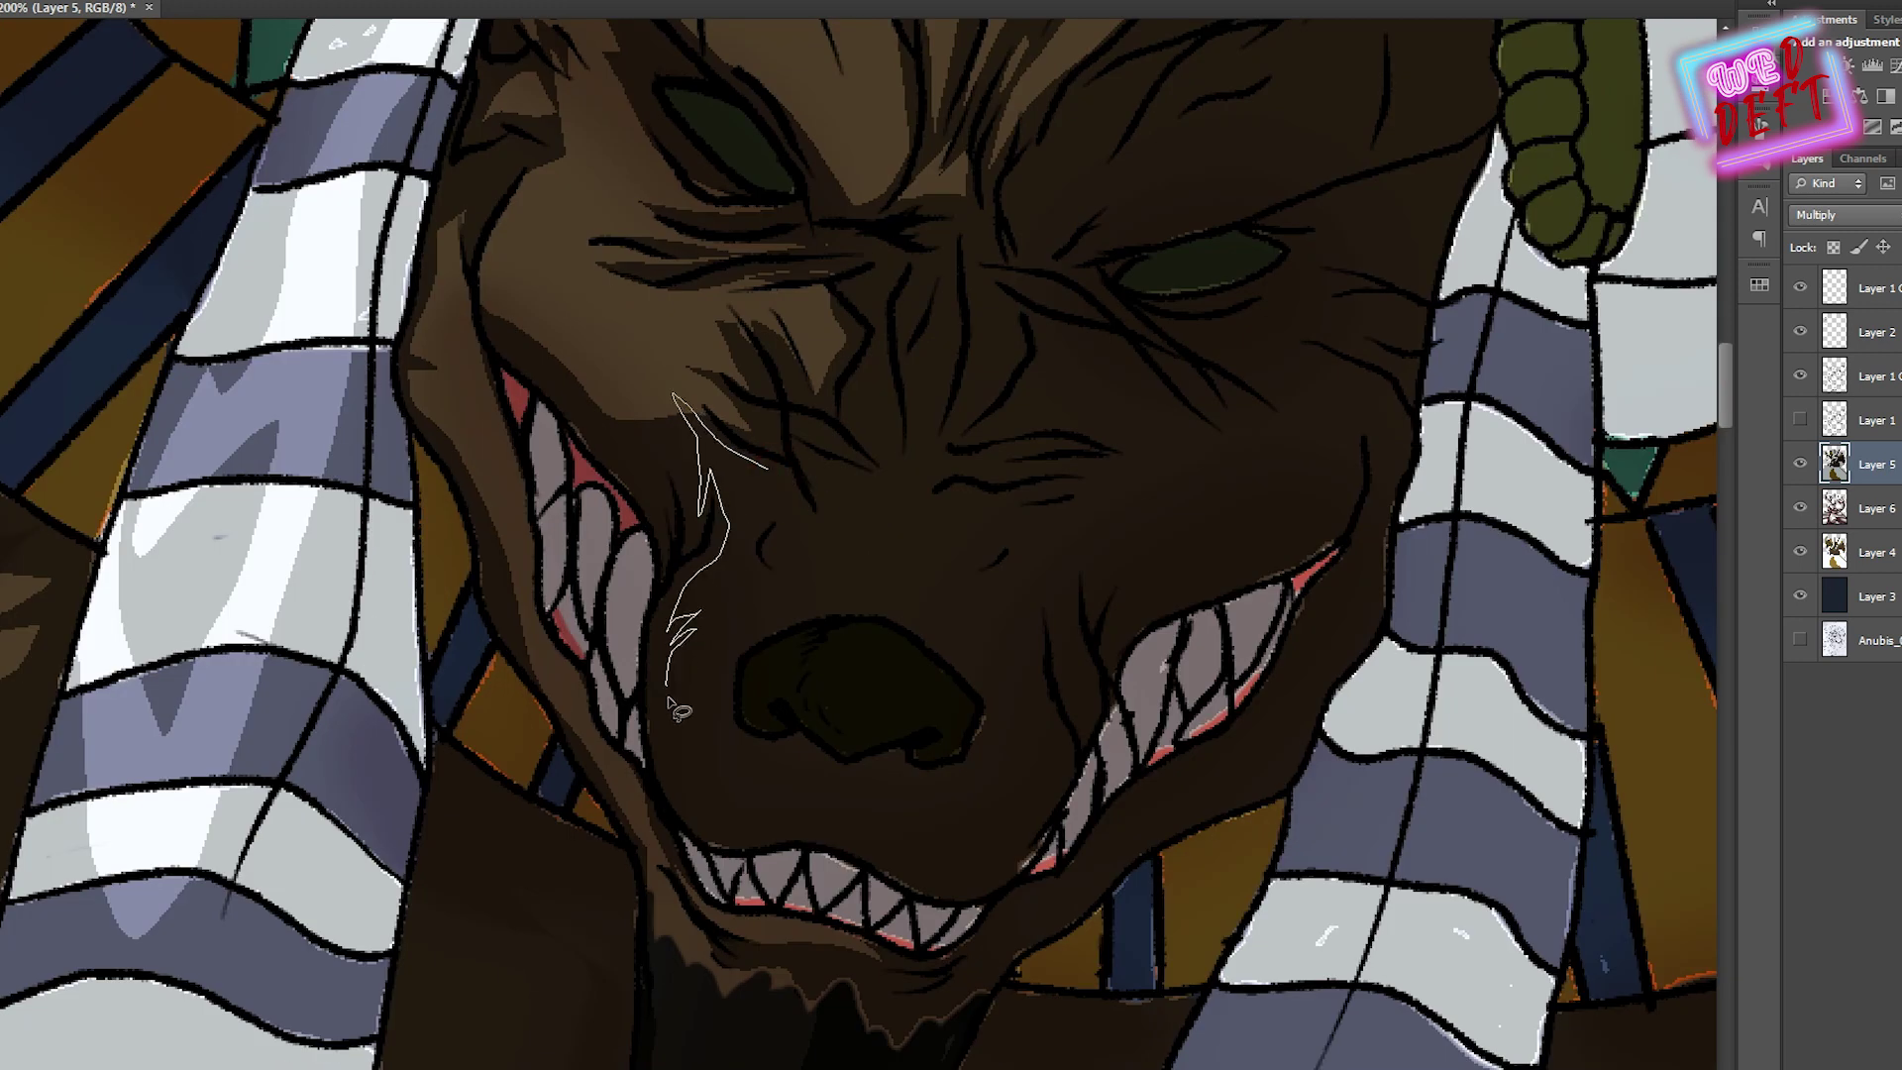
left_click_drag(968, 513, 767, 575)
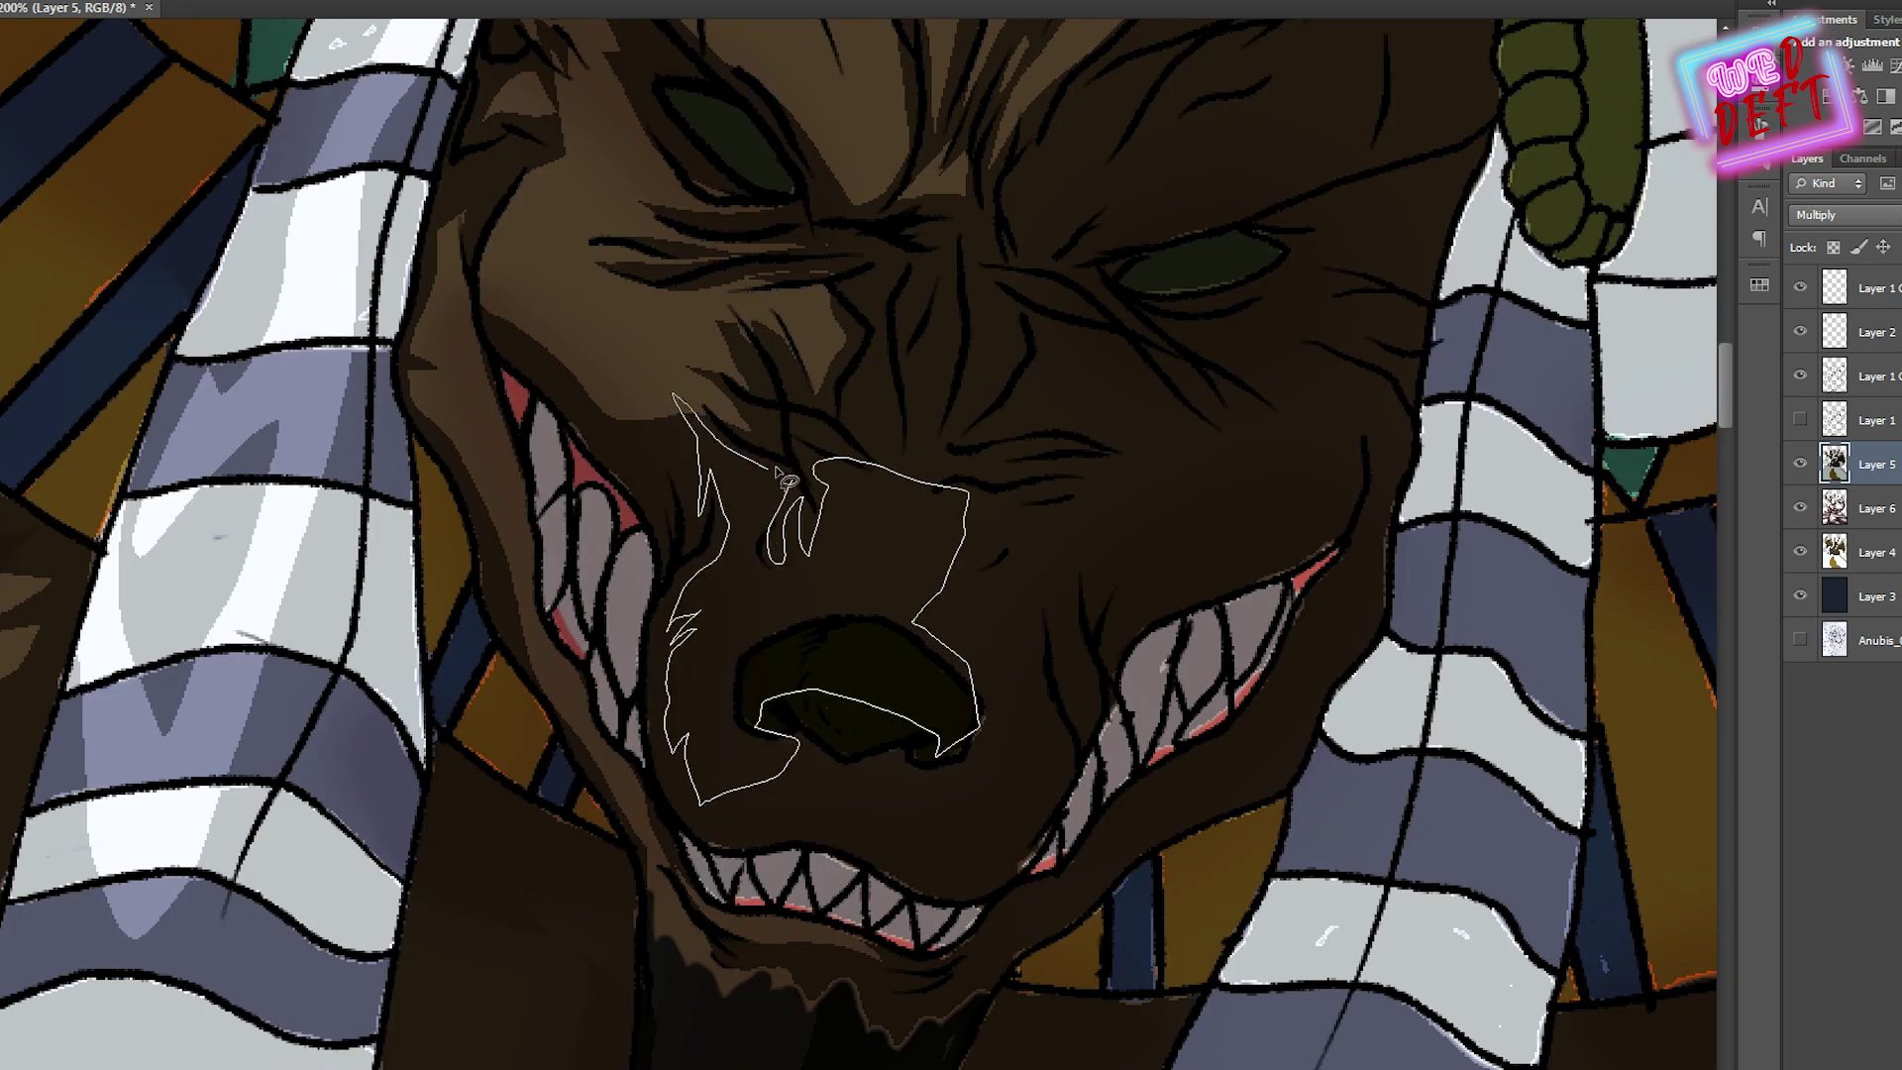
key("Delete")
key("ctrl+minus")
key("ctrl+minus")
Fill lassoed highlights on the teeth along both sides of the snarling mouth
key("ctrl+plus")
key("ctrl+plus")
mouse_move(639, 270)
left_mouse_down()
mouse_move(666, 364)
mouse_move(706, 325)
mouse_move(738, 369)
mouse_move(695, 517)
mouse_move(749, 588)
mouse_move(881, 653)
mouse_move(823, 703)
mouse_move(946, 690)
mouse_move(1012, 738)
mouse_move(901, 733)
mouse_move(1017, 749)
mouse_move(1153, 693)
mouse_move(1348, 426)
left_mouse_up()
key("ctrl+minus")
key("ctrl+plus")
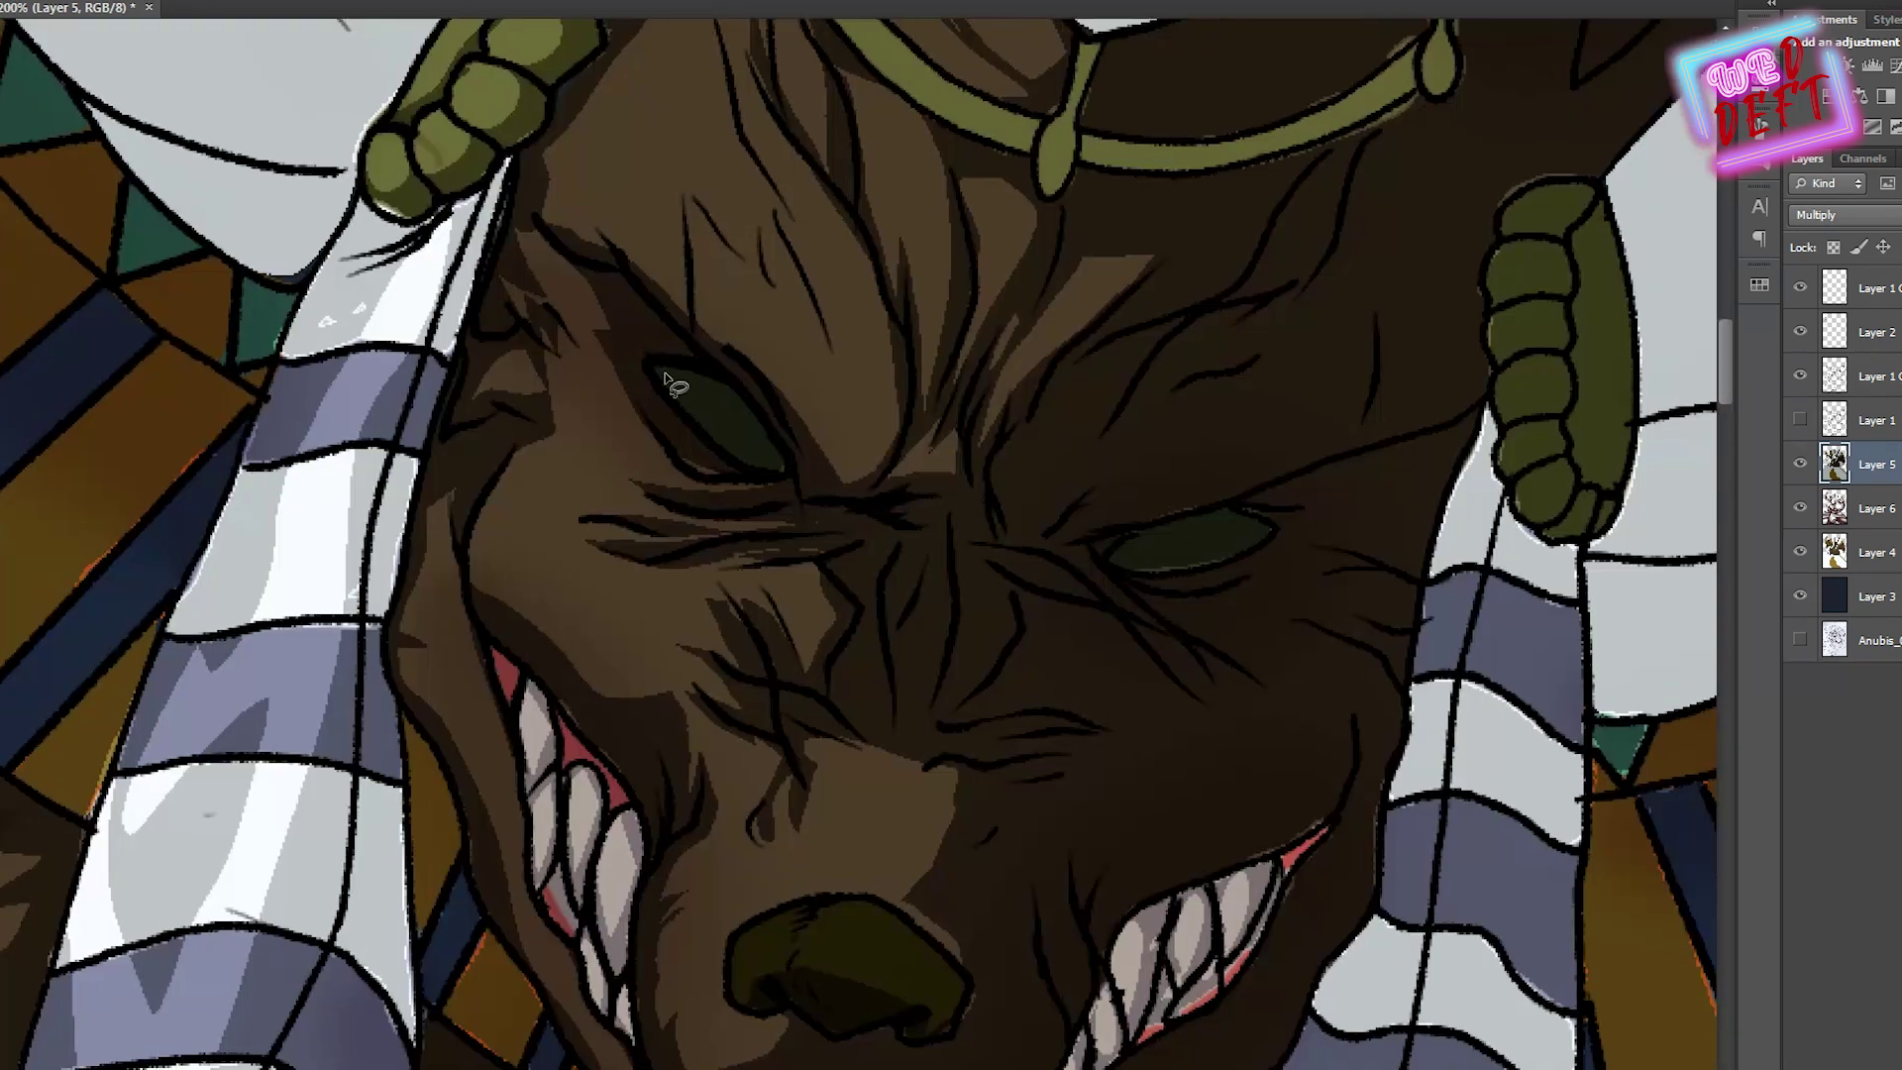
Fill a lassoed highlight in each of the two green eyes
left_click_drag(708, 416, 705, 420)
key("alt+BackSpace")
key("ctrl+d")
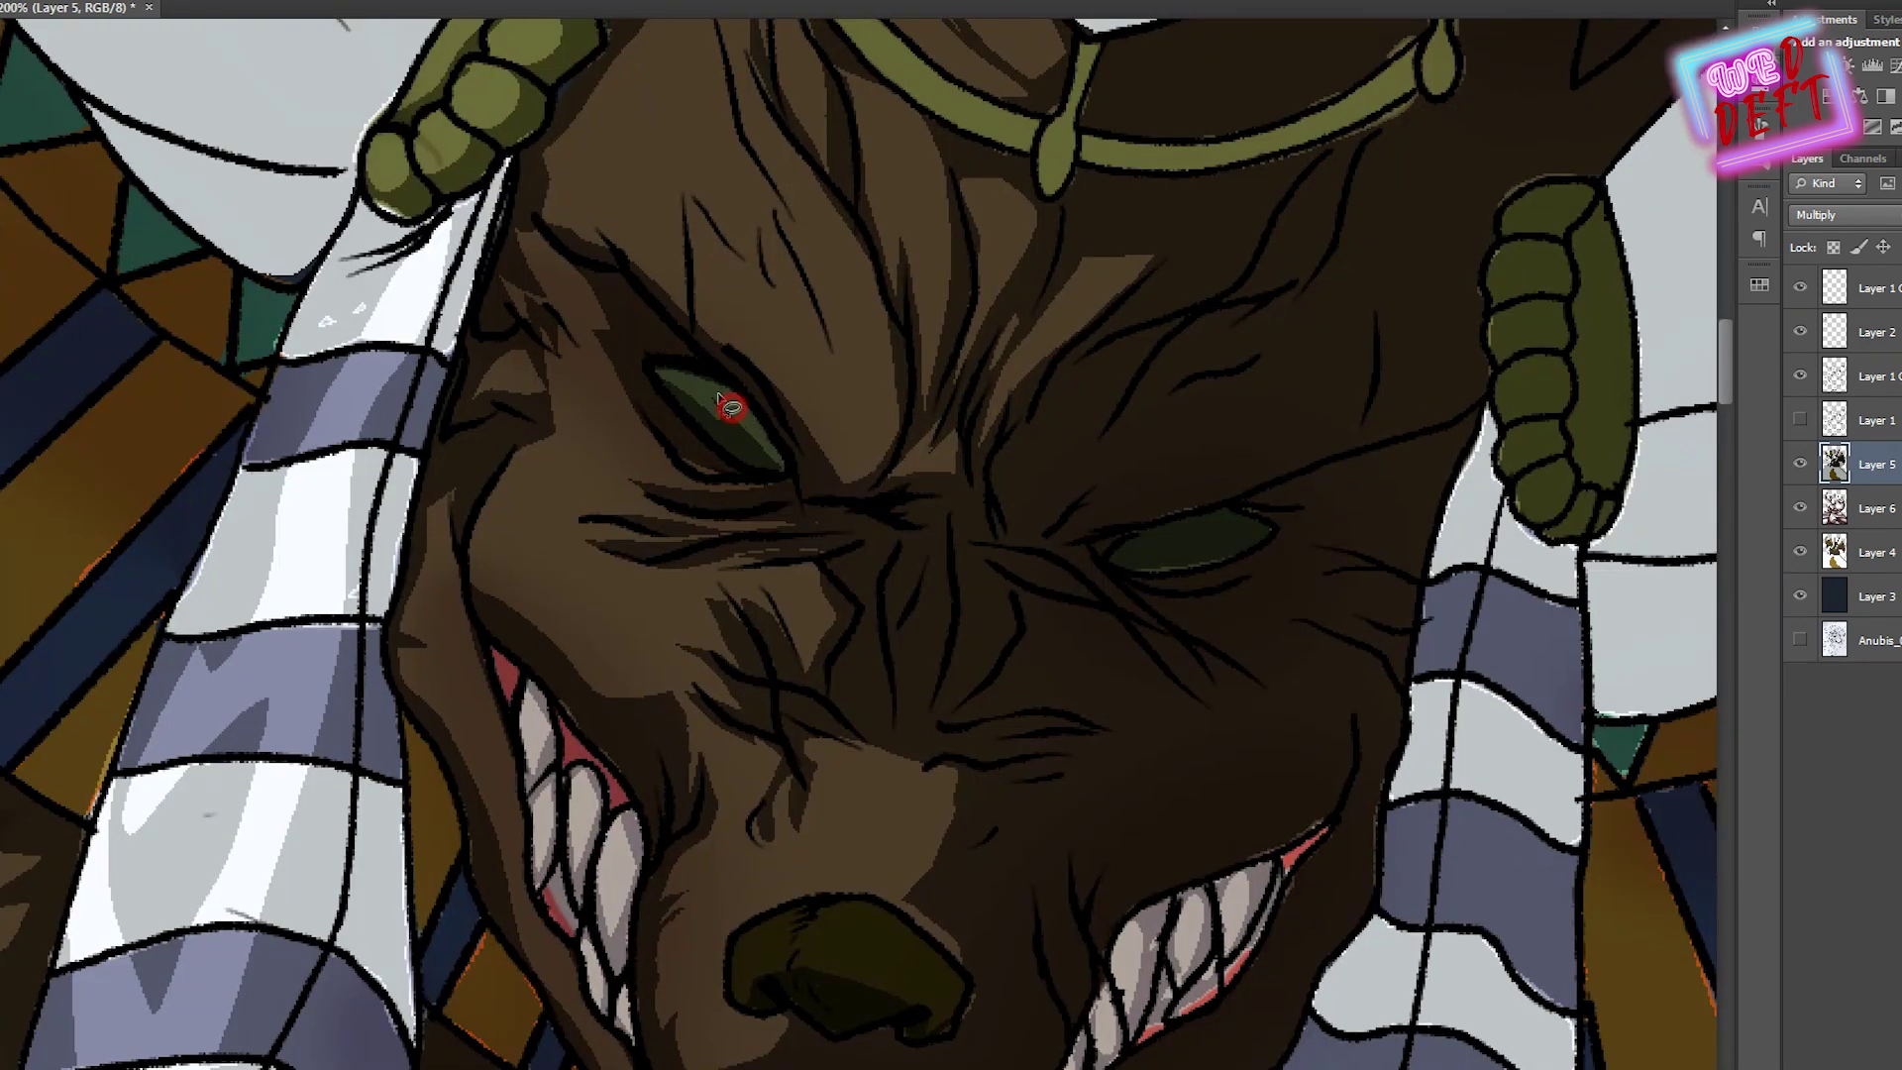
left_click_drag(1129, 564, 1131, 566)
key("alt+BackSpace")
key("ctrl+d")
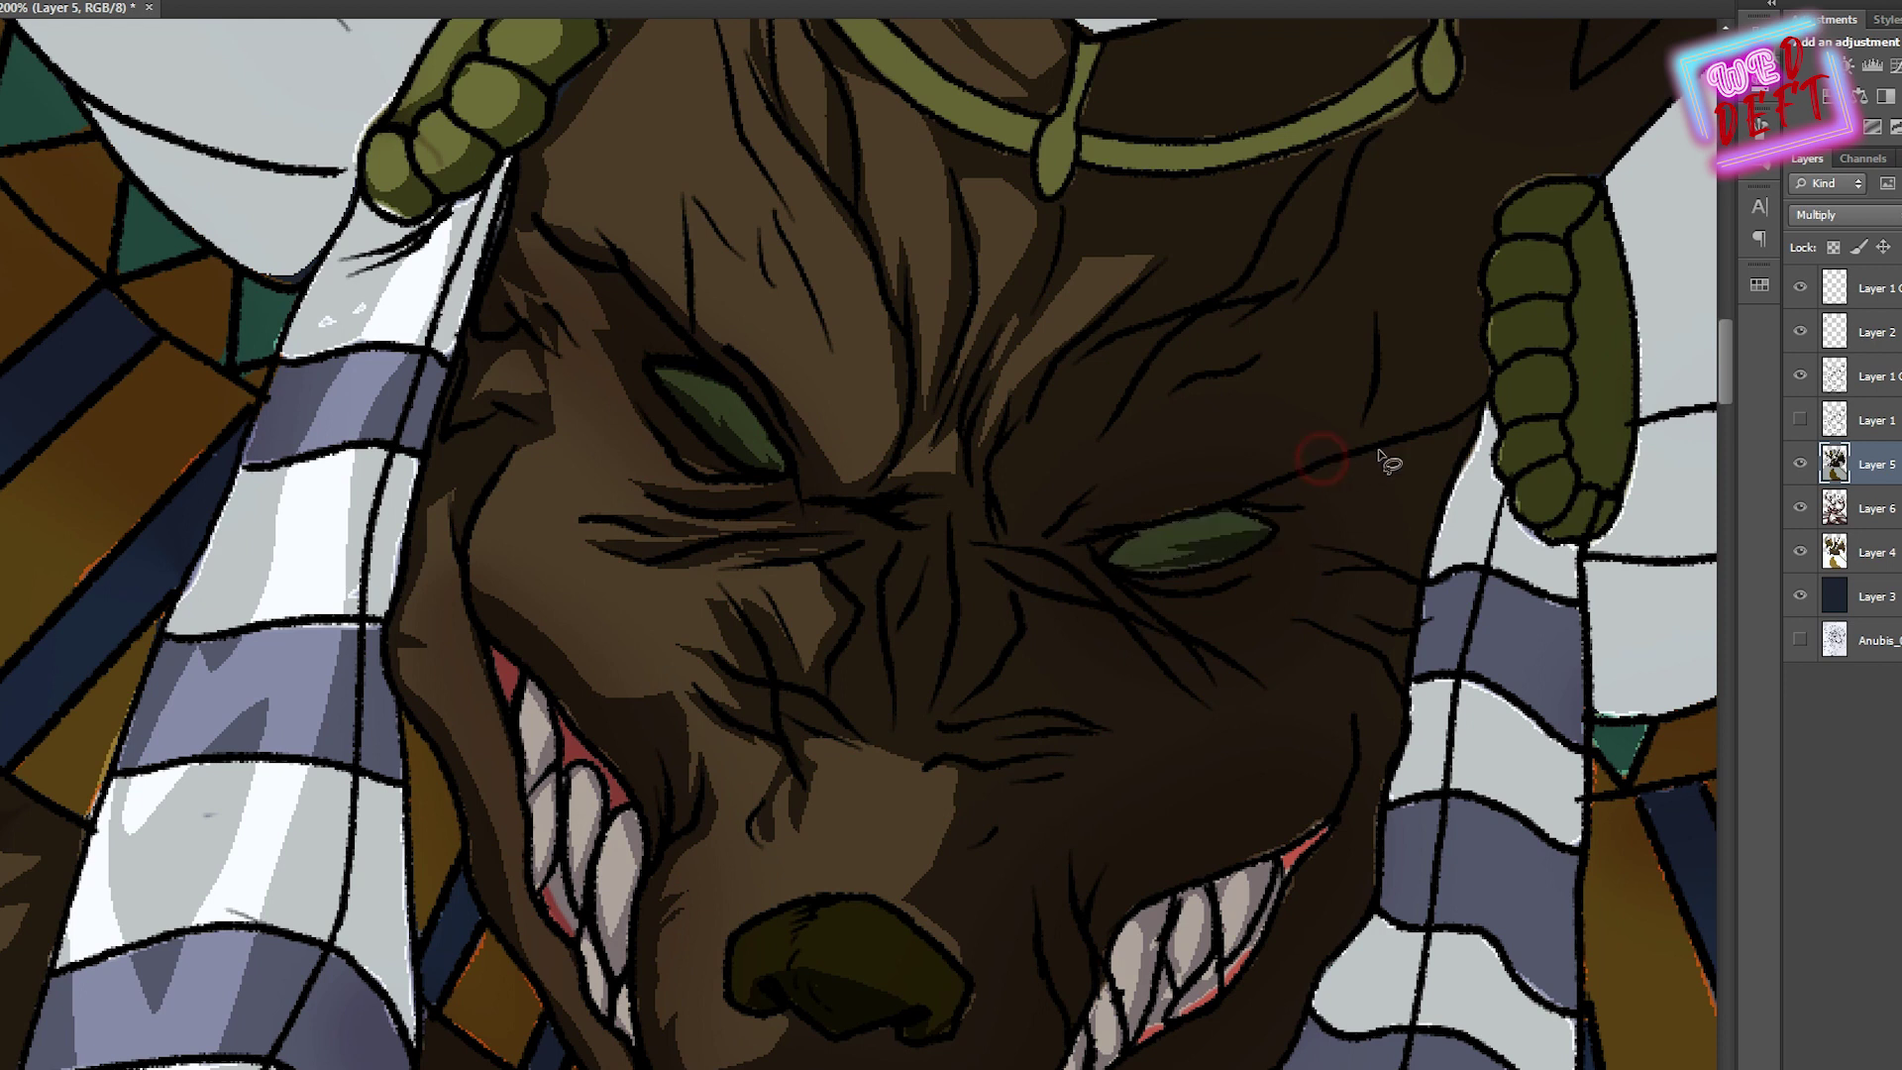
Add lassoed highlights to the wrinkled nose bridge between the eyes
key("ctrl+0")
key("ctrl+plus")
key("ctrl+plus")
key("ctrl+plus")
key("ctrl+plus")
mouse_move(1010, 453)
left_mouse_down()
mouse_move(977, 554)
mouse_move(1011, 451)
left_mouse_up()
key("alt+BackSpace")
key("ctrl+d")
left_click_drag(985, 698, 1168, 738)
Fill lassoed highlights on the brow, cheek and forehead folds of the face's darker half
key("ctrl+minus")
key("ctrl+minus")
key("ctrl+0")
key("ctrl+plus")
key("ctrl+plus")
key("ctrl+plus")
key("ctrl+plus")
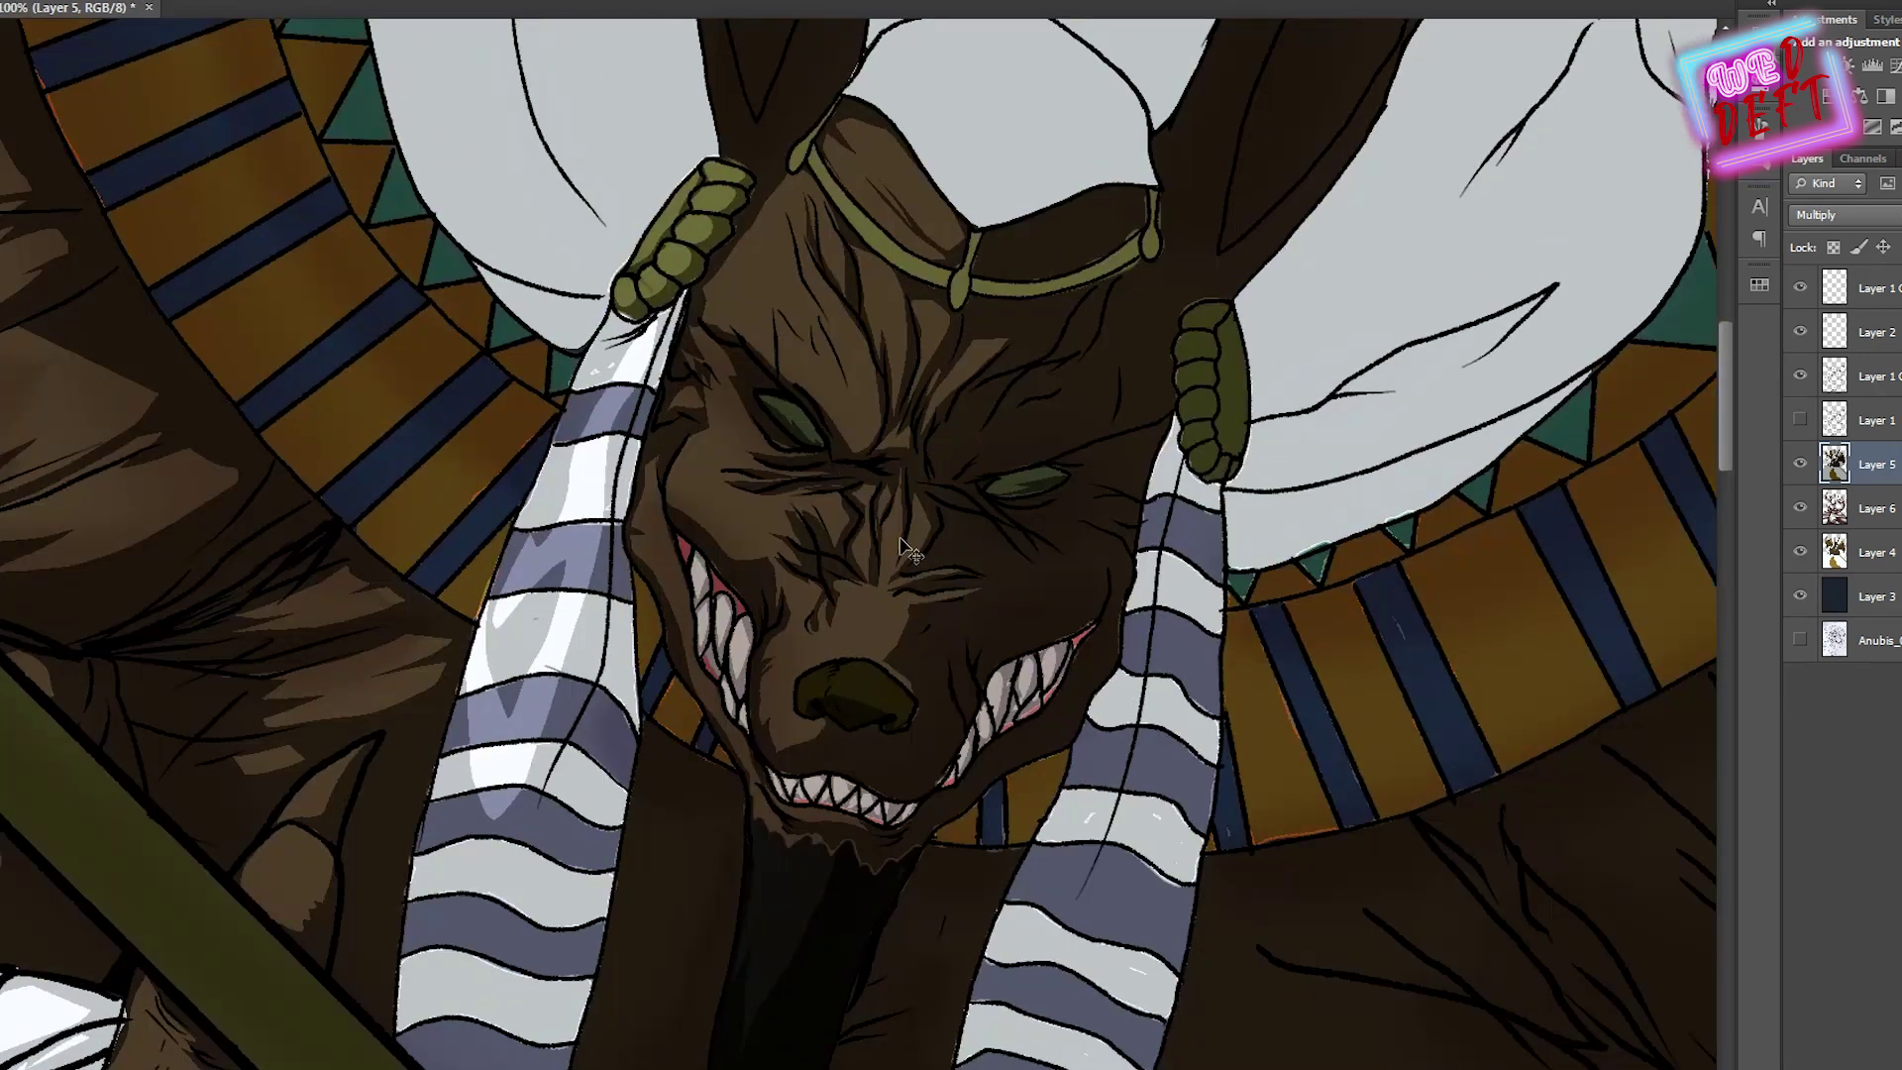
left_click_drag(1312, 451, 1306, 545)
mouse_move(1277, 620)
left_mouse_down()
mouse_move(1306, 666)
mouse_move(1417, 540)
left_mouse_up()
left_click_drag(1377, 436, 1380, 433)
left_click_drag(1210, 264, 1218, 267)
key("ctrl+minus")
key("ctrl+minus")
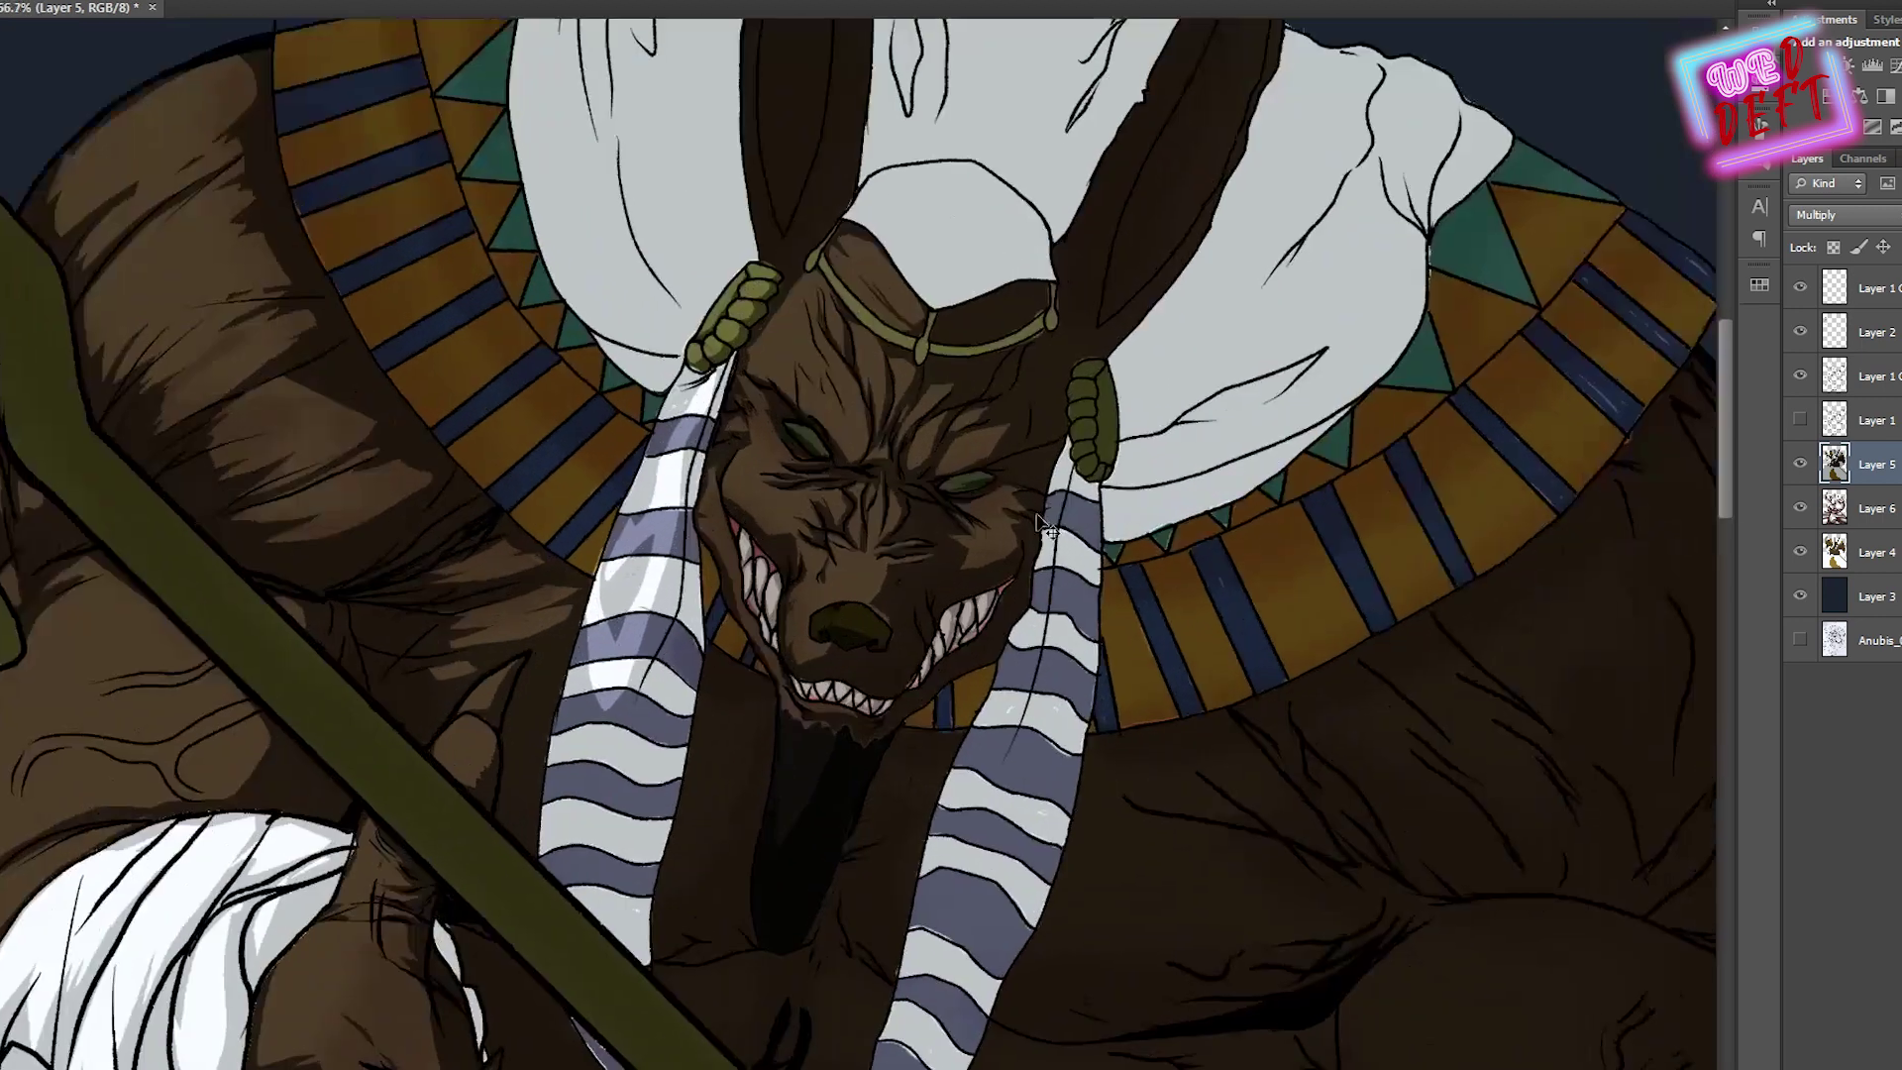
Brush shadow back into a lassoed strip beside the nose in Normal blend mode, then return the layer to Multiply
key("ctrl+plus")
key("ctrl+plus")
left_click_drag(832, 731, 906, 530)
left_click(1842, 214)
left_click(1833, 213)
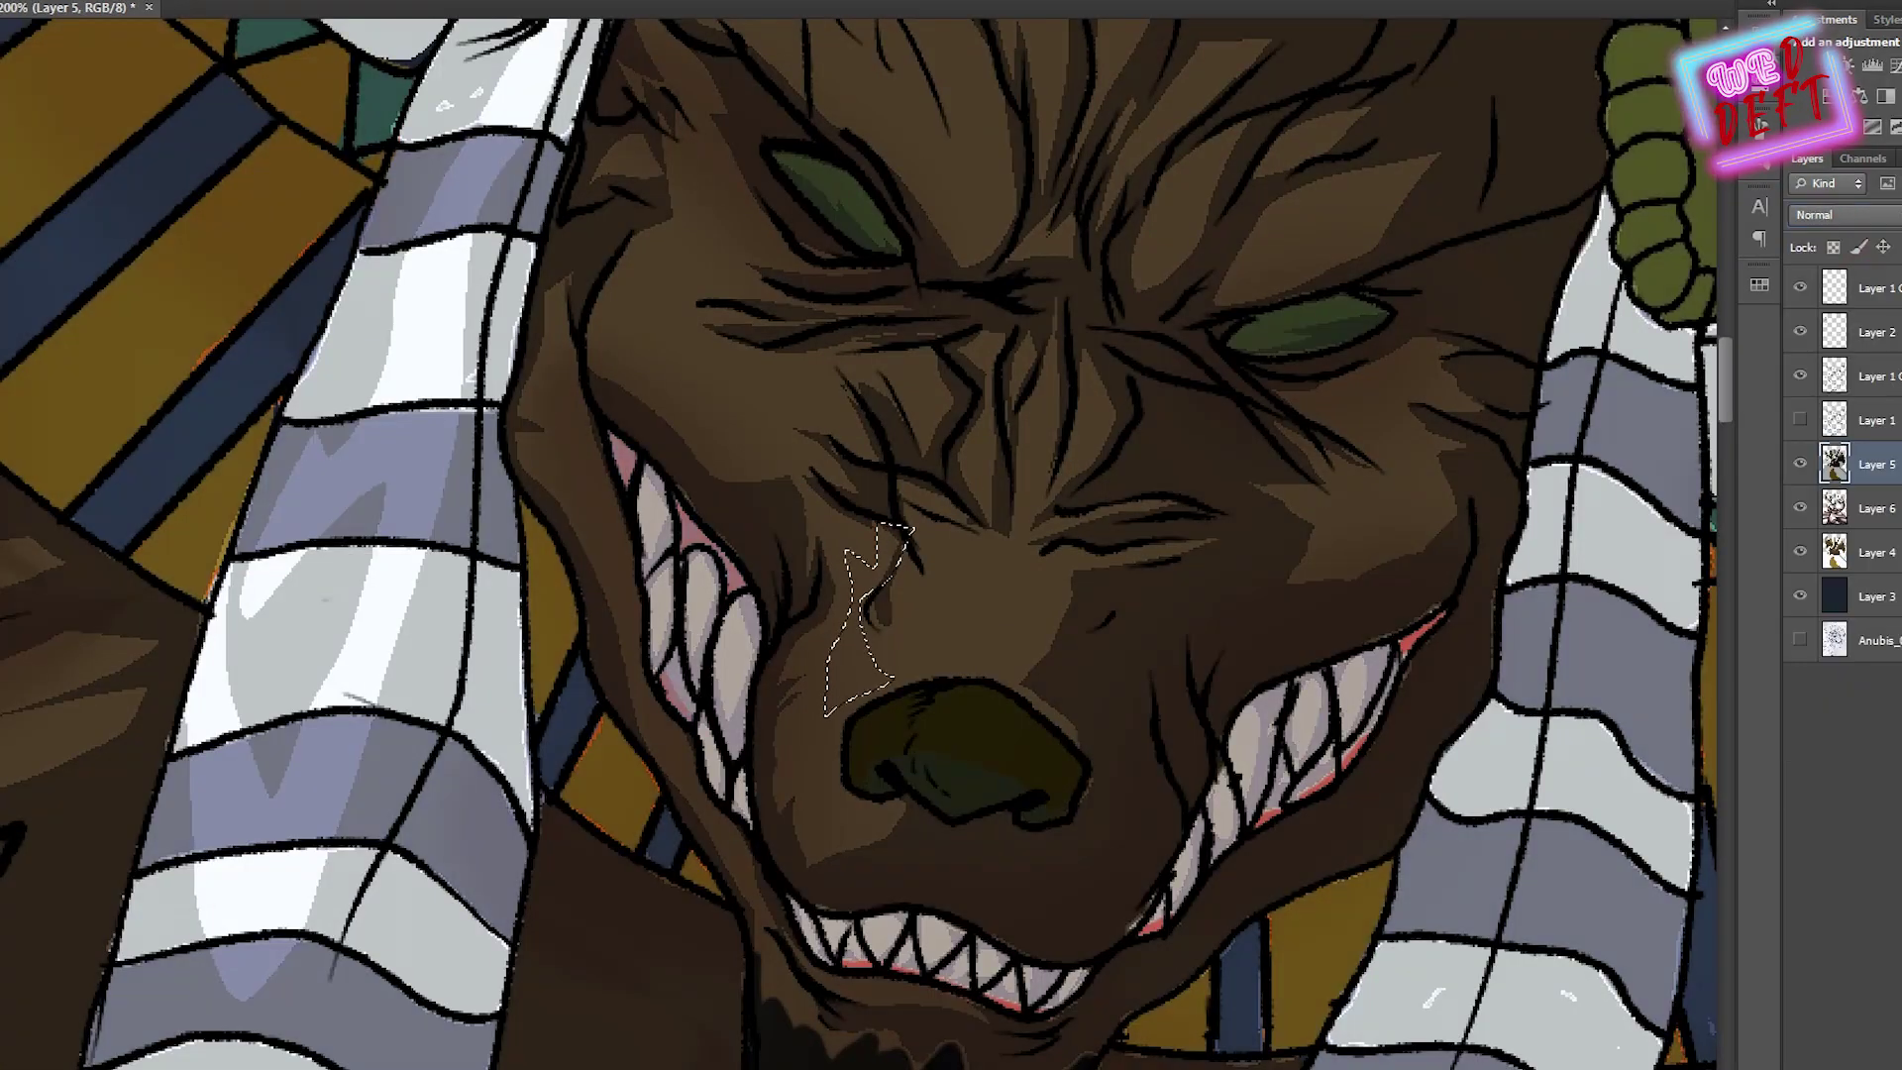
key("b")
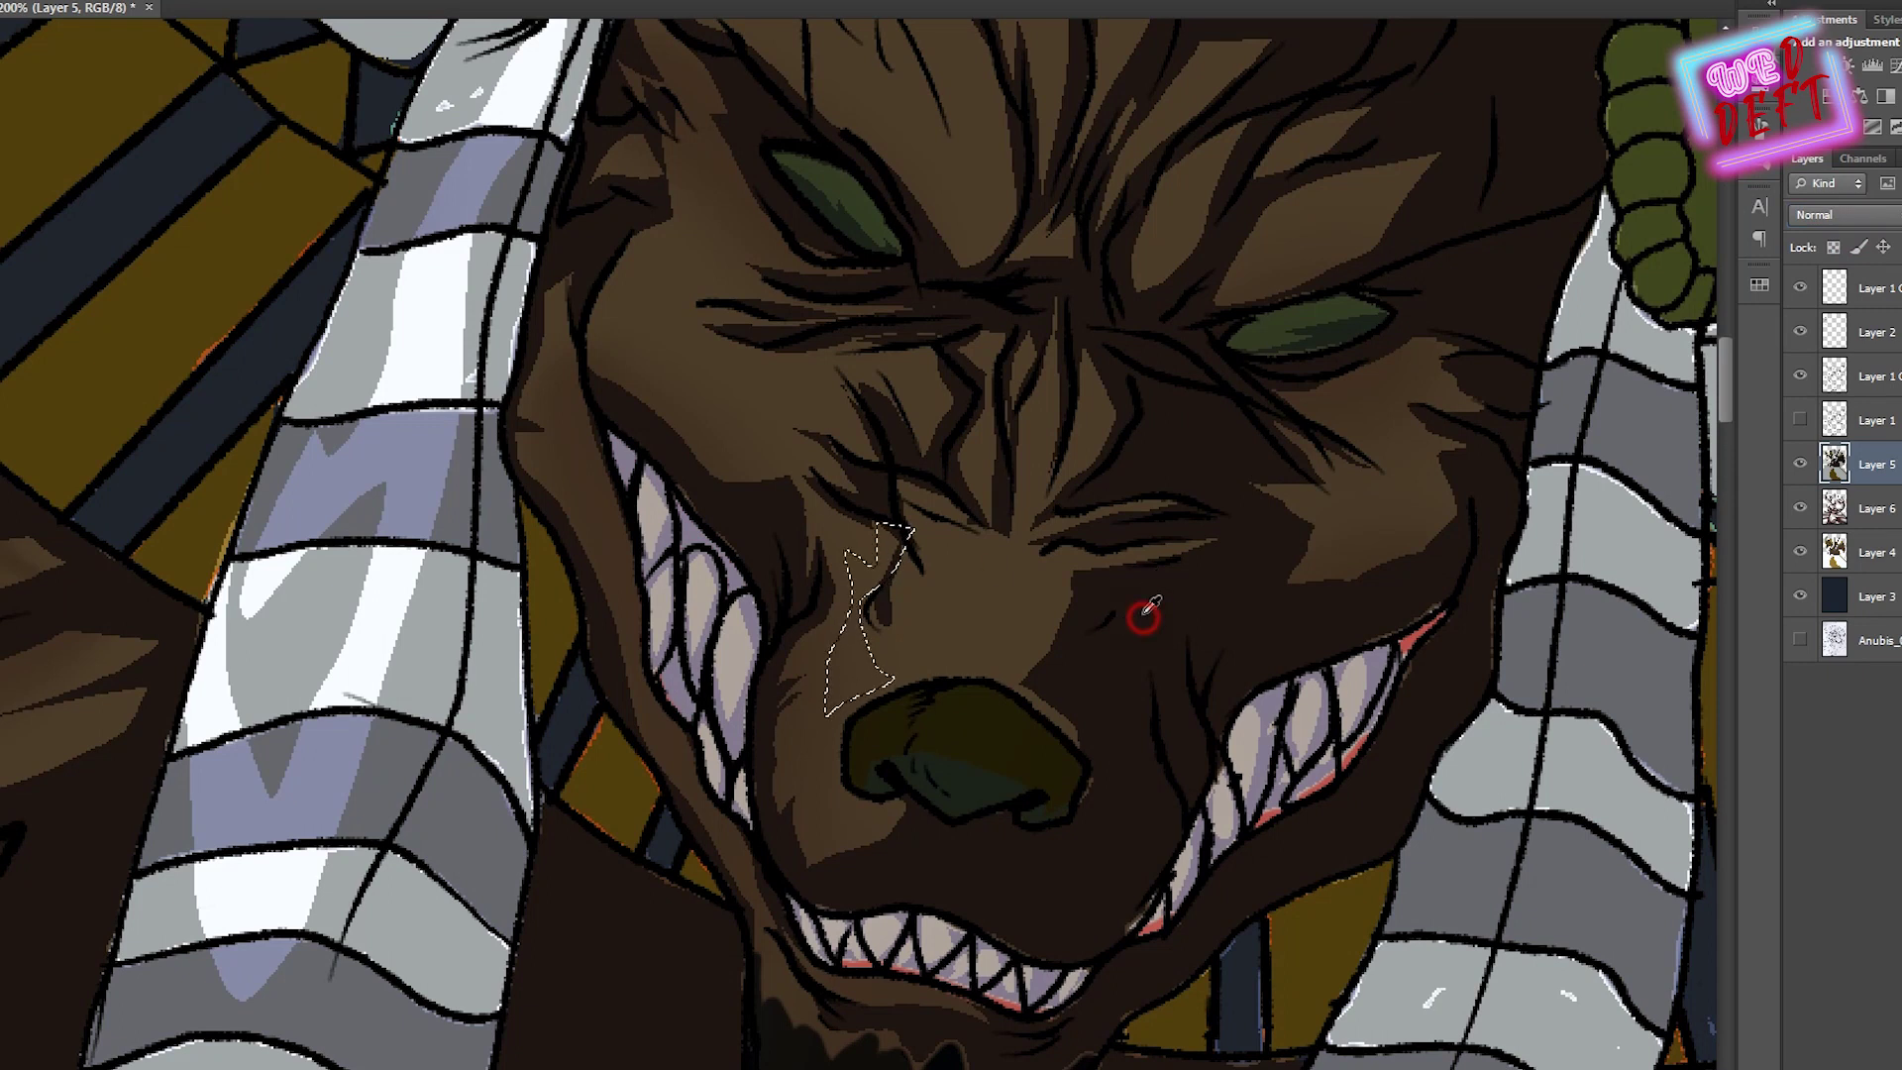
left_click_drag(891, 551, 872, 634)
left_click(1842, 214)
left_click(1832, 315)
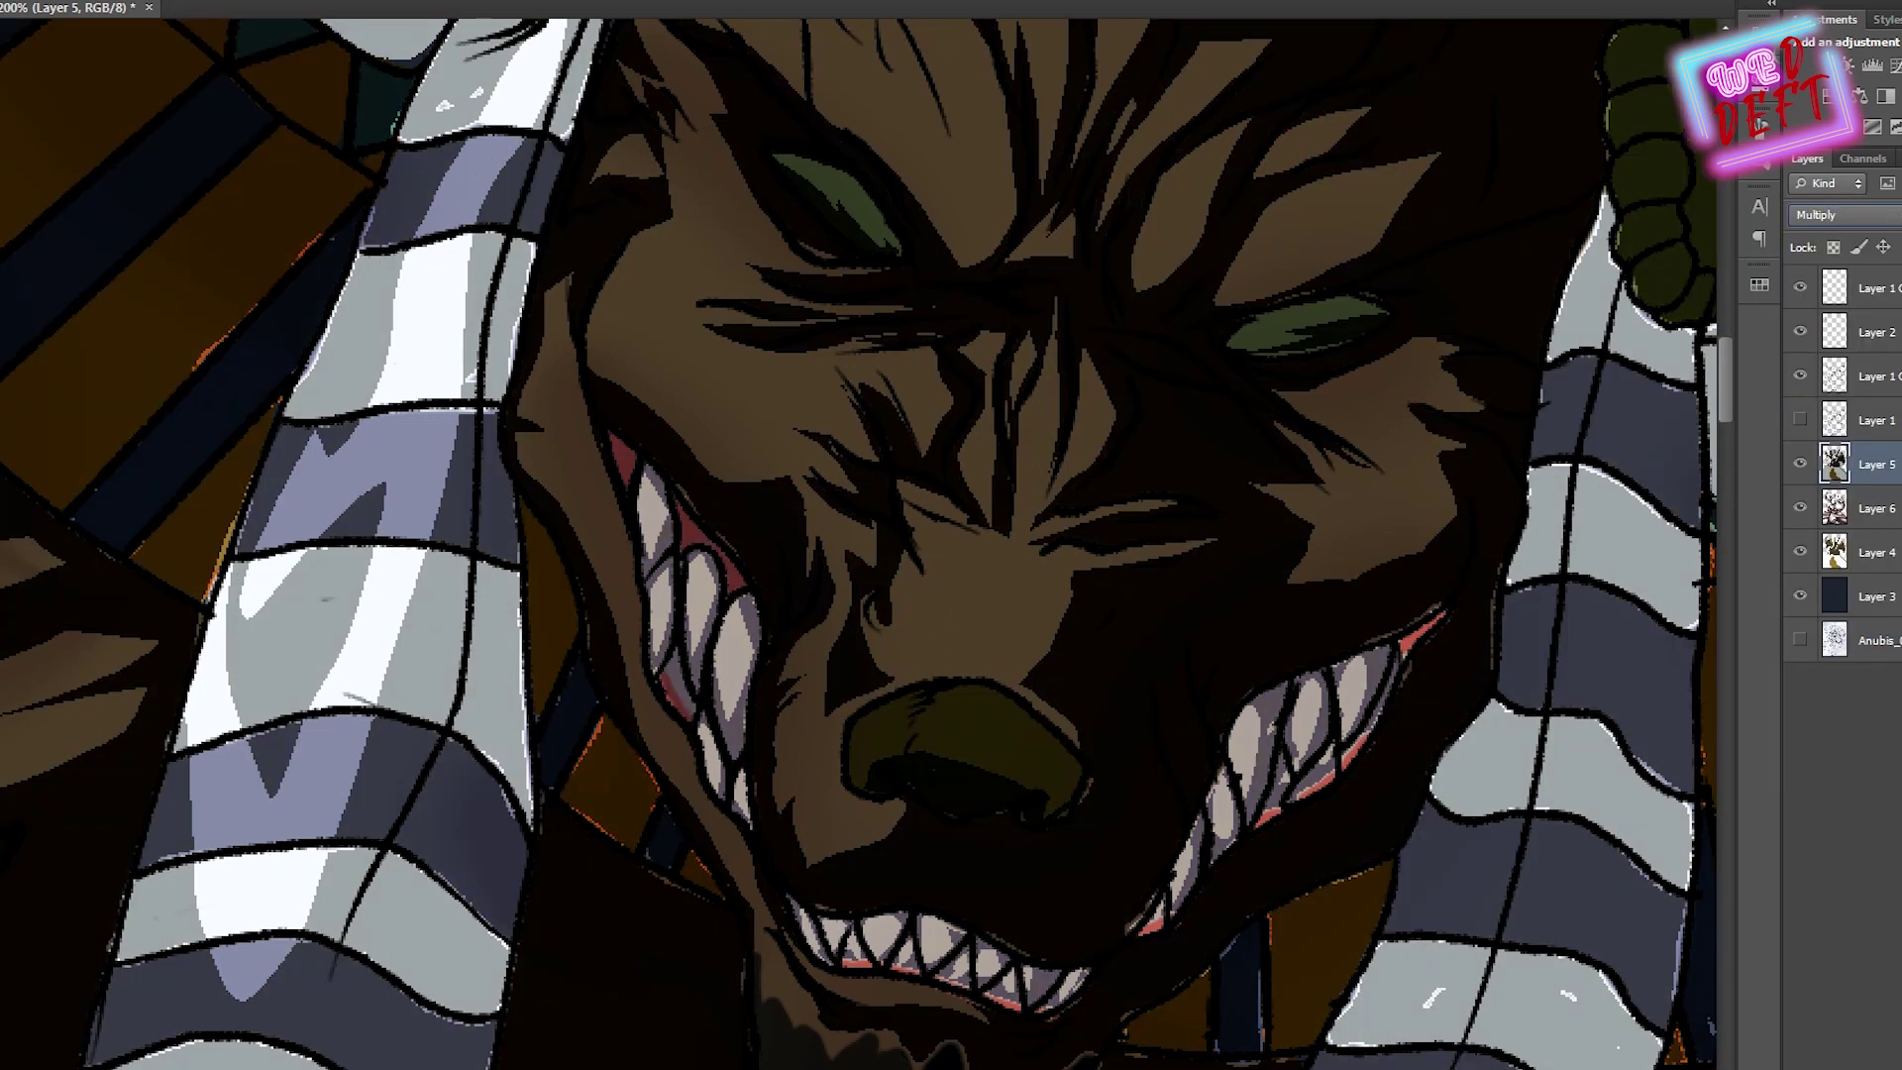
Extend the lassoed highlights over the muzzle's darker side and onto the upper lip beneath the nostril
key("ctrl+minus")
key("ctrl+minus")
key("ctrl+plus")
key("ctrl+plus")
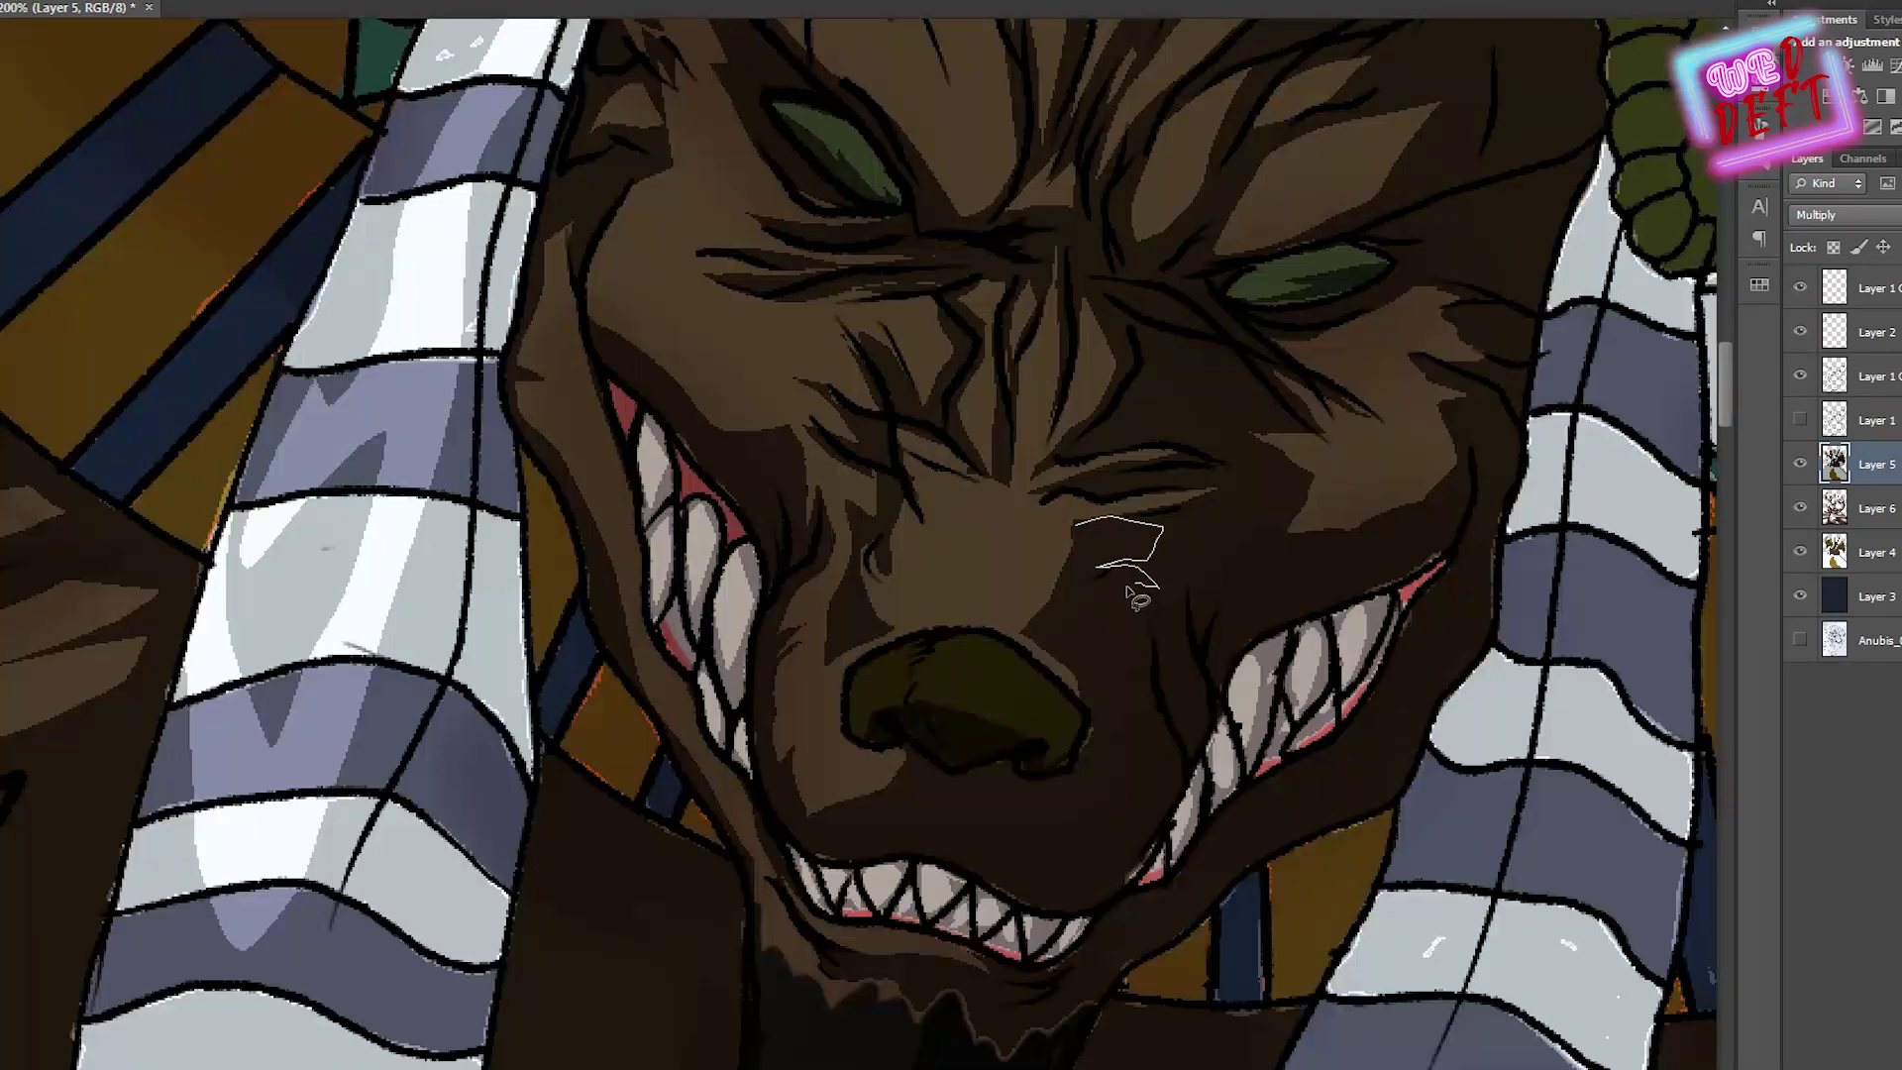
left_click_drag(1157, 780, 1144, 787)
key("ctrl+minus")
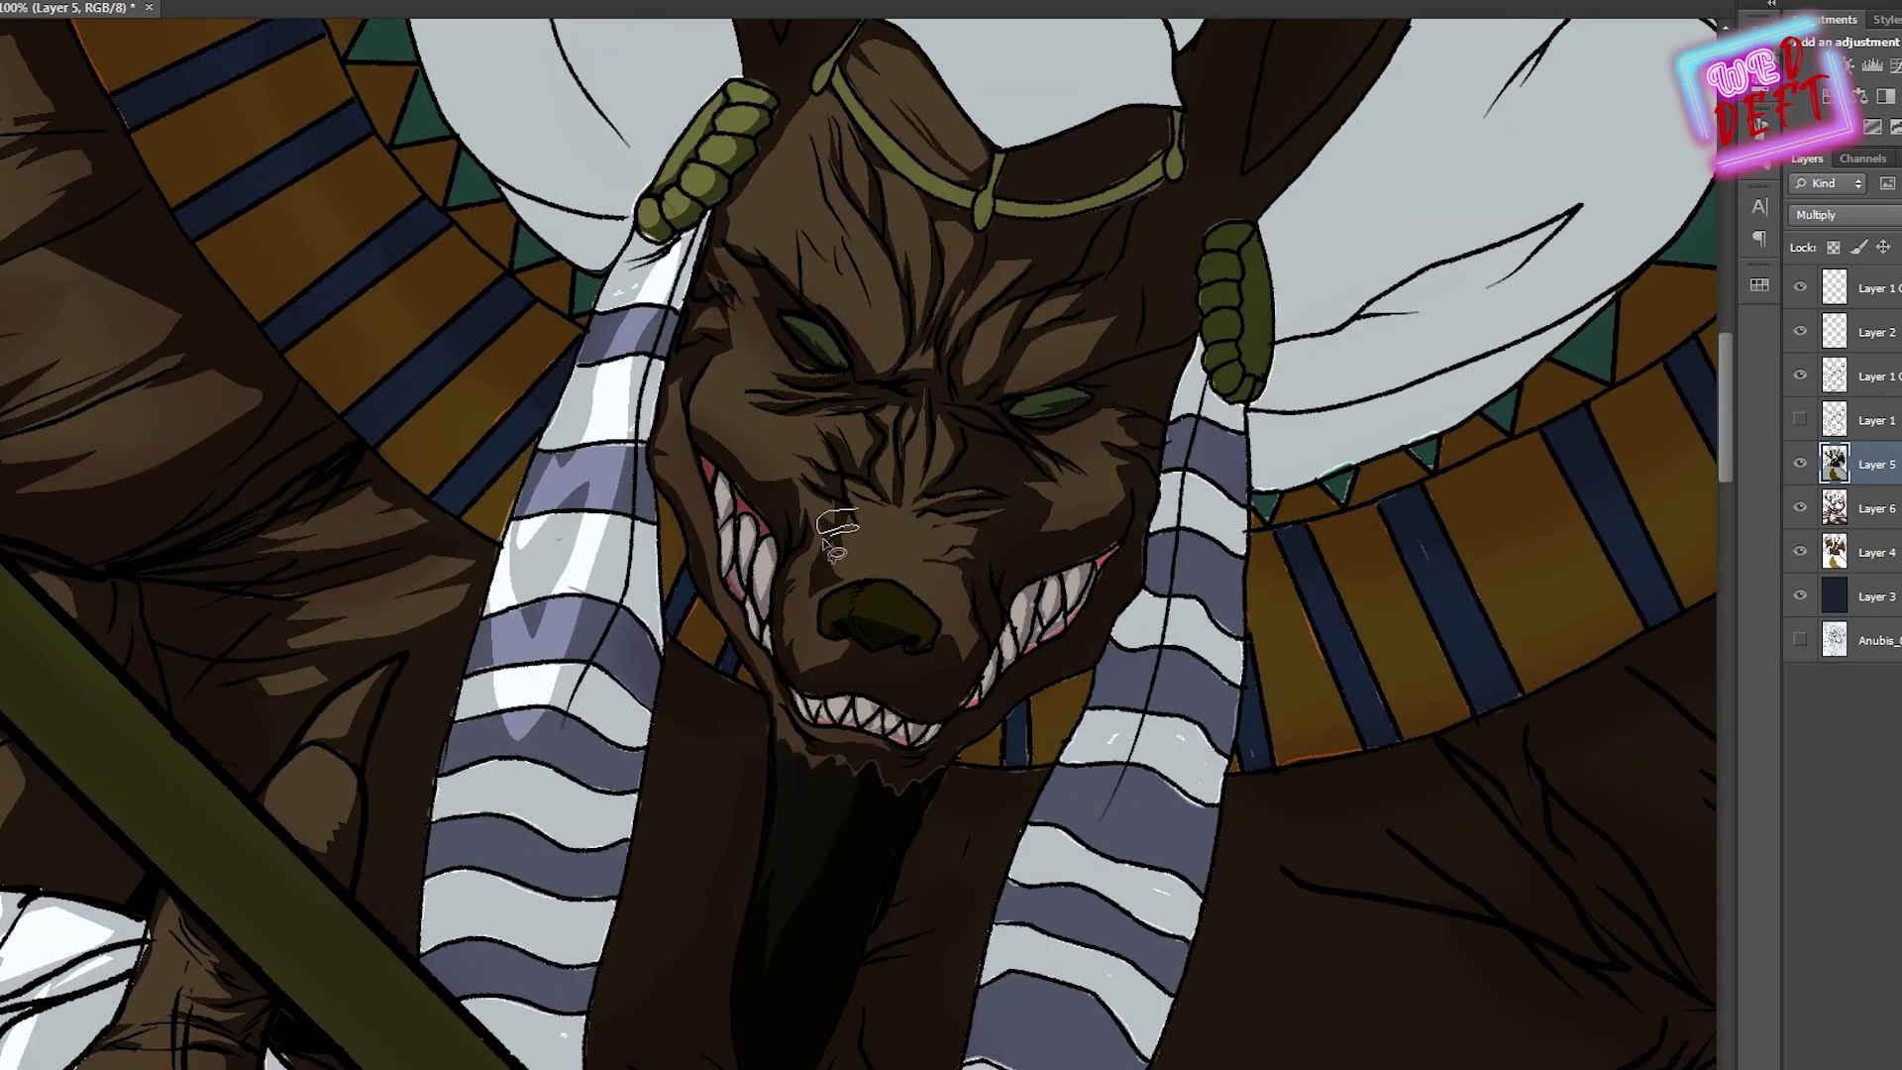
key("ctrl+minus")
key("ctrl+plus")
key("ctrl+plus")
left_click_drag(1019, 709, 1144, 683)
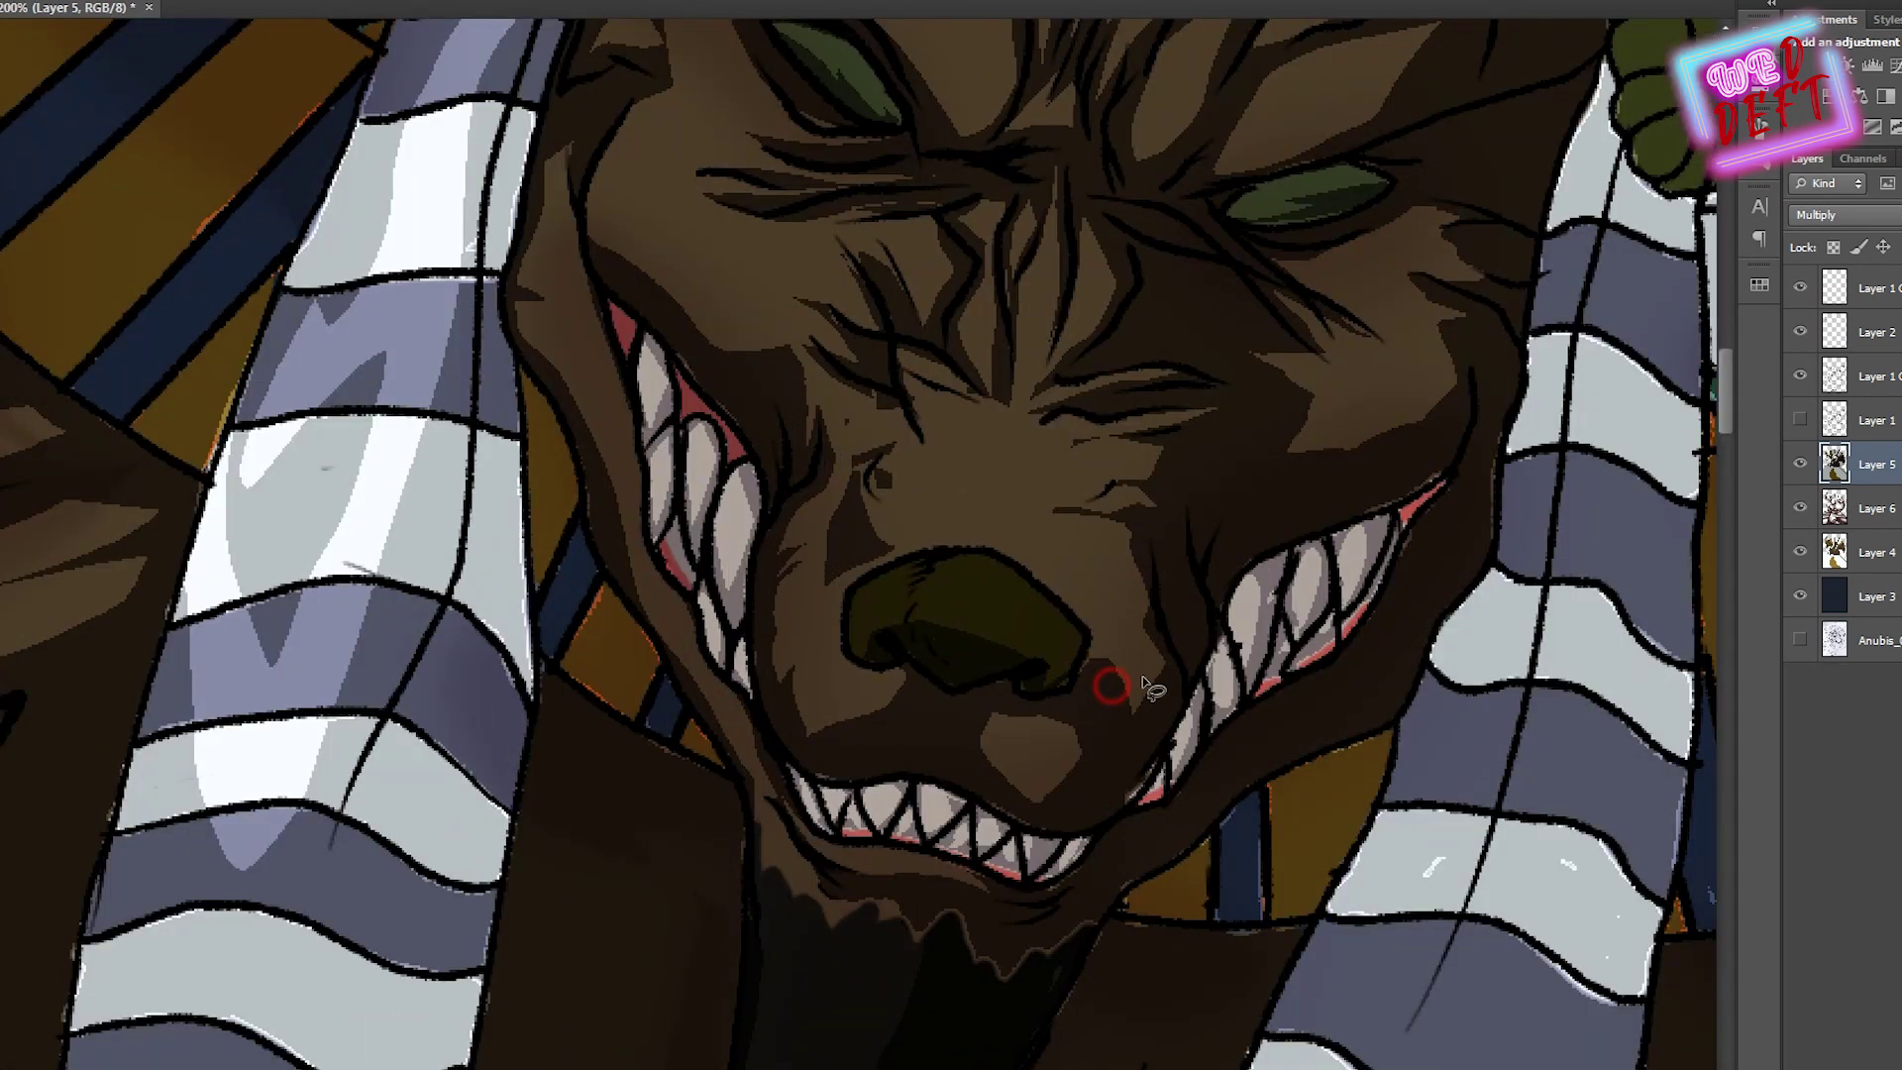
Fill lassoed highlights on the chest between the highlighted striped braid and the beard
key("ctrl+minus")
key("ctrl+minus")
key("ctrl+minus")
key("ctrl+minus")
key("ctrl+plus")
key("ctrl+plus")
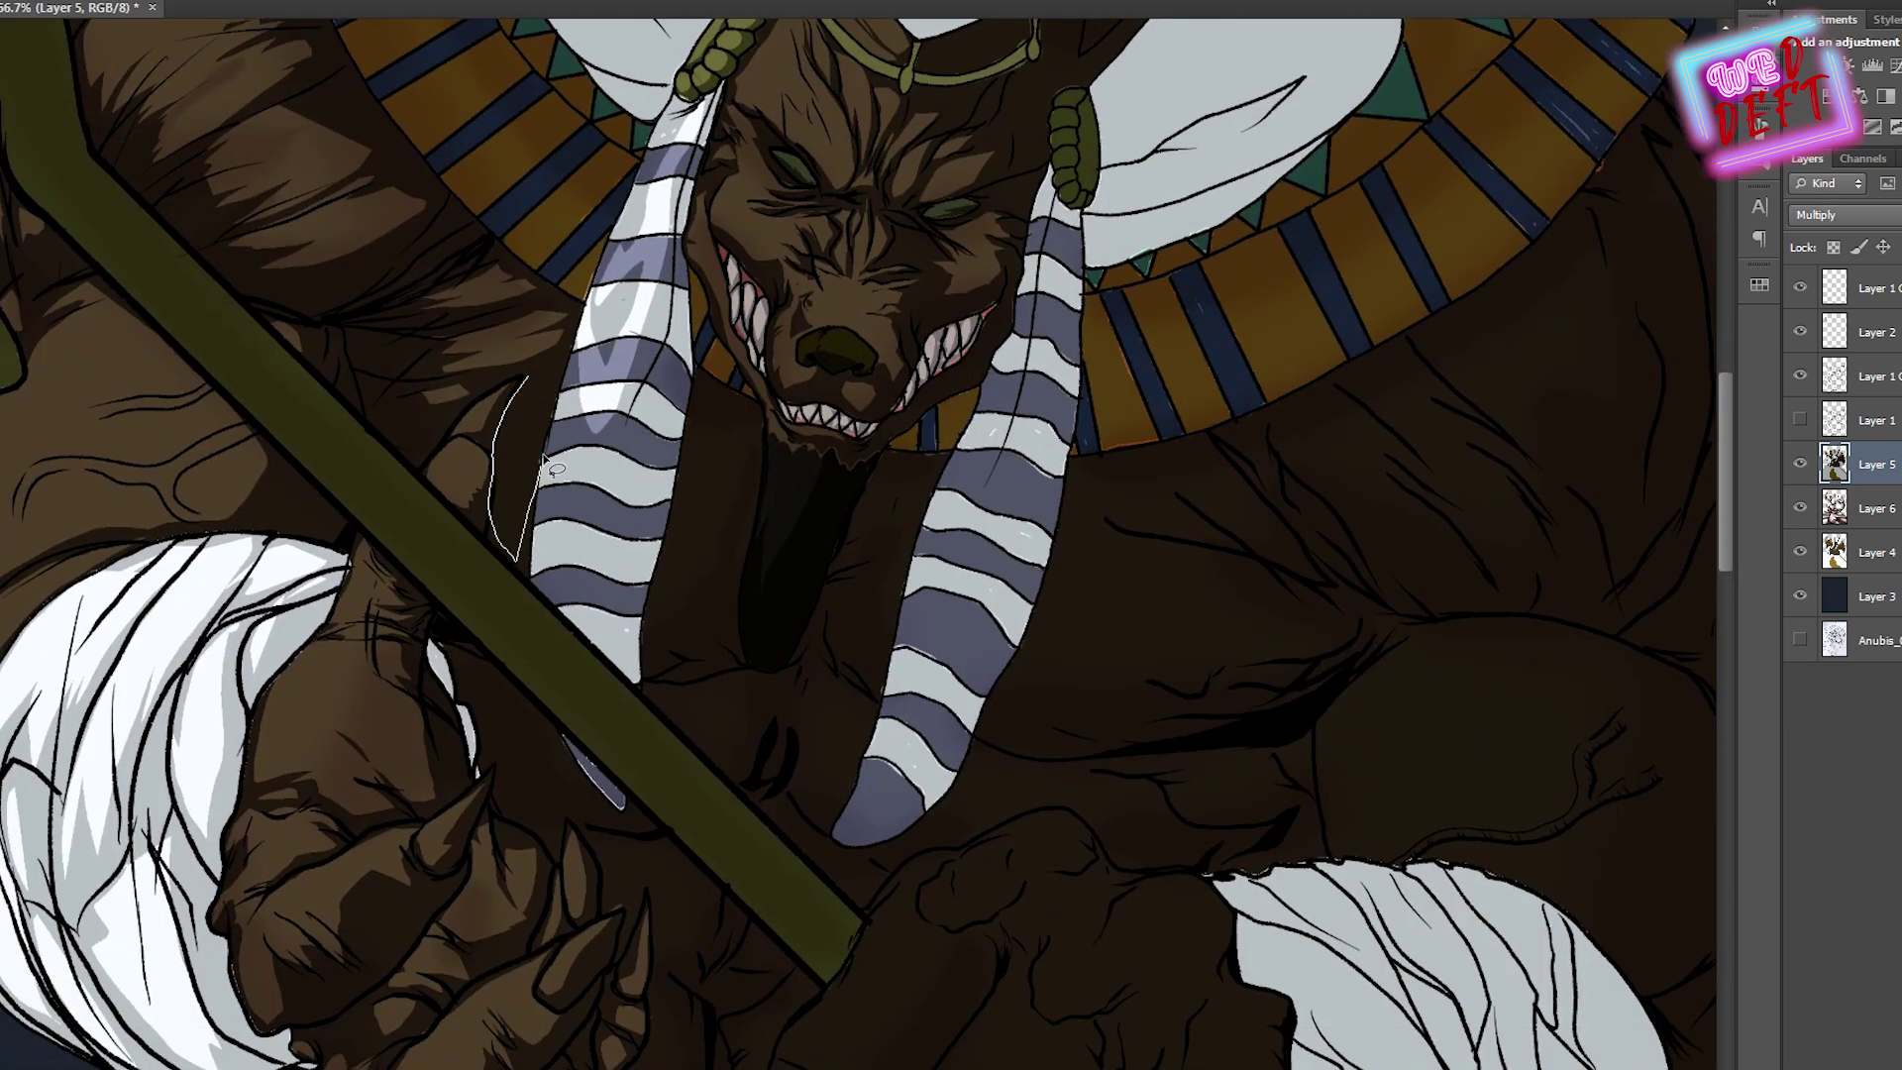
left_click_drag(544, 457, 544, 456)
left_click(477, 396)
left_click(726, 501)
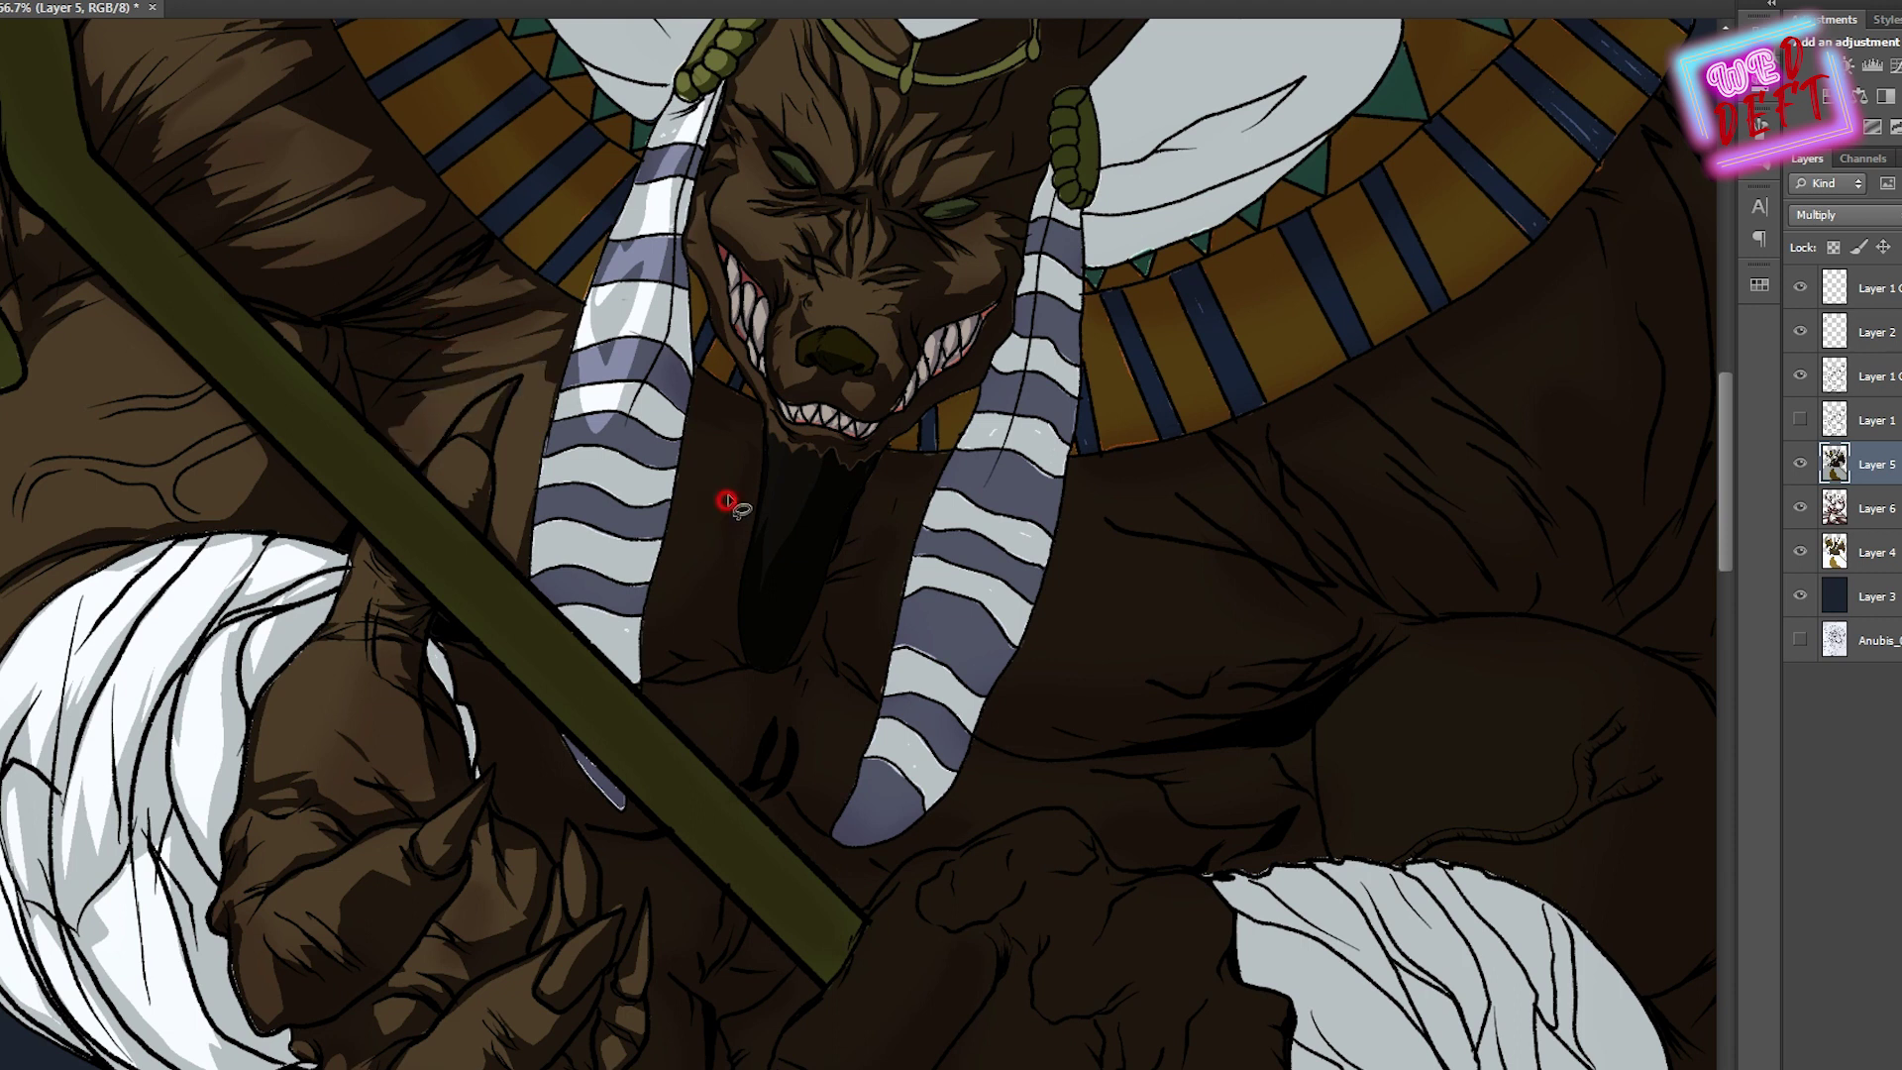
left_click_drag(711, 555, 705, 448)
mouse_move(693, 653)
left_mouse_down()
mouse_move(670, 607)
mouse_move(693, 606)
left_mouse_up()
key("alt+BackSpace")
Add lassoed highlights to the chest muscle and its folds beyond the other striped braid
mouse_move(1210, 533)
left_mouse_down()
mouse_move(1243, 585)
mouse_move(1238, 666)
mouse_move(1240, 611)
left_mouse_up()
key("alt+BackSpace")
scroll(1422, 518, "down", 3)
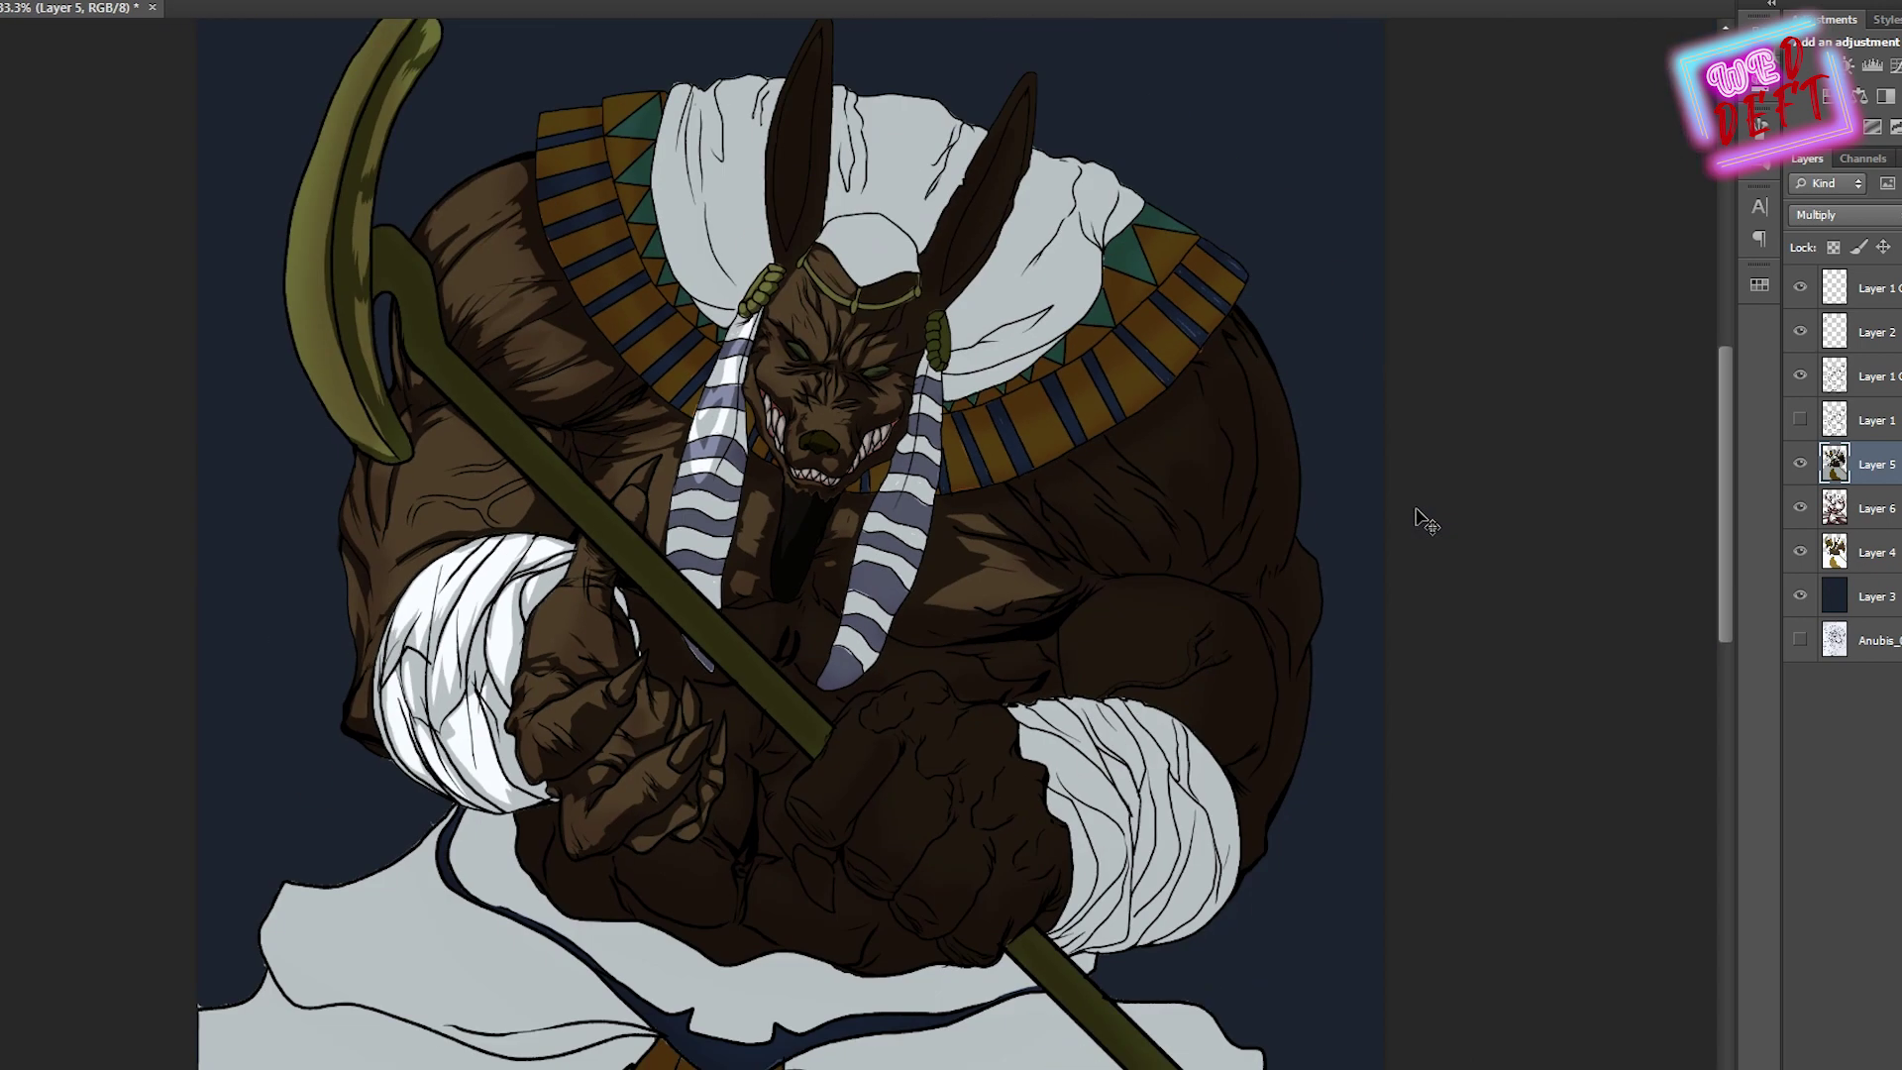
scroll(860, 574, "up", 2)
left_click(858, 572)
mouse_move(1012, 540)
left_mouse_down()
mouse_move(1086, 575)
mouse_move(990, 619)
left_mouse_up()
scroll(991, 619, "down", 3)
scroll(919, 515, "up", 3)
Lighten lassoed muscle shapes on the lower chest and the abdomen around the open clawed hand
mouse_move(847, 585)
left_mouse_down()
mouse_move(936, 673)
mouse_move(876, 597)
left_mouse_up()
left_click_drag(896, 715, 892, 718)
mouse_move(866, 847)
left_mouse_down()
mouse_move(812, 922)
mouse_move(741, 850)
left_mouse_up()
left_click_drag(748, 921, 783, 951)
left_click_drag(723, 872, 634, 861)
mouse_move(594, 797)
left_mouse_down()
mouse_move(609, 857)
mouse_move(649, 897)
mouse_move(786, 634)
left_mouse_up()
scroll(787, 634, "down", 1)
key("b")
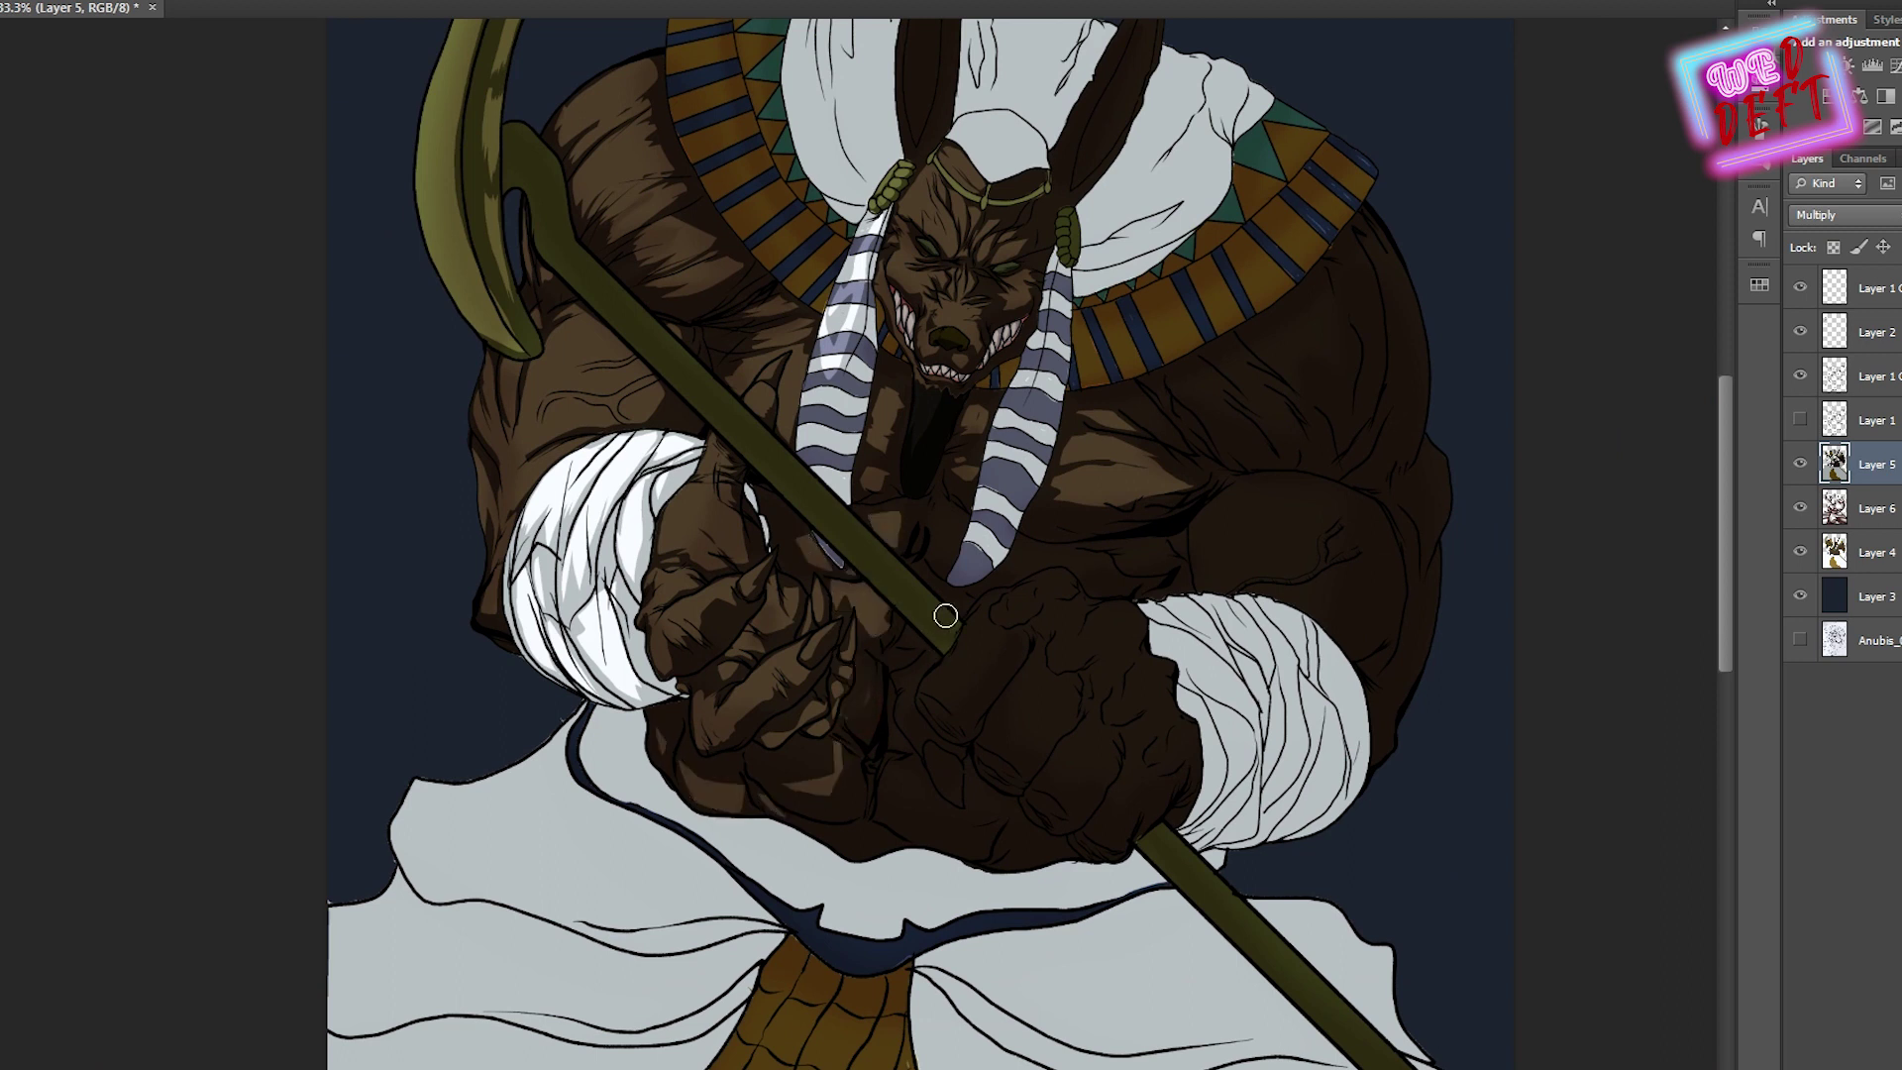
key("ctrl+minus")
key("ctrl+plus")
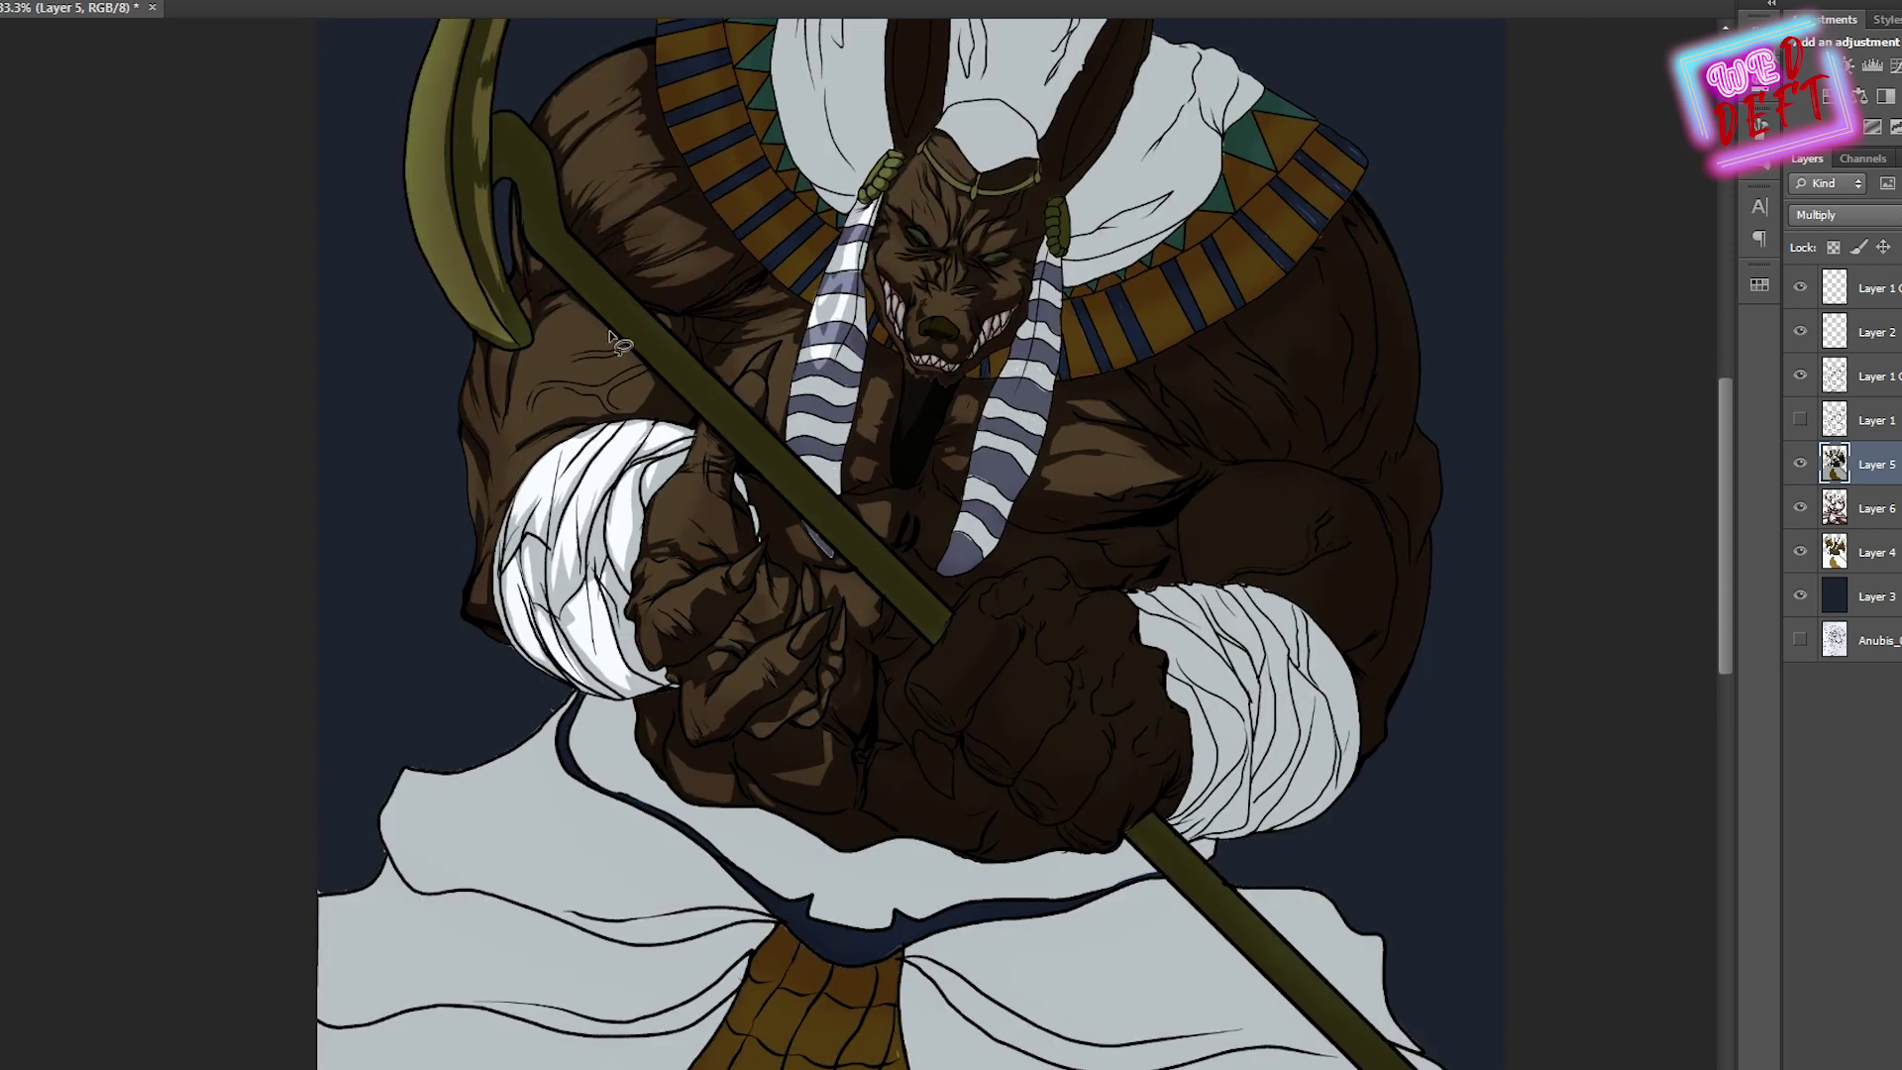
Fill lassoed highlights on the staff-gripping hand's first finger, thumb claw and the knuckles next to the bandage
key("ctrl+plus")
mouse_move(1005, 501)
left_mouse_down()
mouse_move(1024, 631)
mouse_move(945, 823)
mouse_move(956, 928)
mouse_move(835, 901)
left_mouse_up()
mouse_move(1065, 540)
left_mouse_down()
mouse_move(1019, 563)
mouse_move(1022, 601)
mouse_move(1092, 608)
mouse_move(1136, 670)
mouse_move(1133, 732)
mouse_move(1230, 704)
mouse_move(1191, 784)
mouse_move(1250, 783)
left_mouse_up()
left_click_drag(975, 586, 906, 683)
left_click_drag(896, 790, 902, 793)
left_click_drag(871, 666, 822, 703)
left_click_drag(904, 896, 906, 896)
key("Delete")
key("ctrl+d")
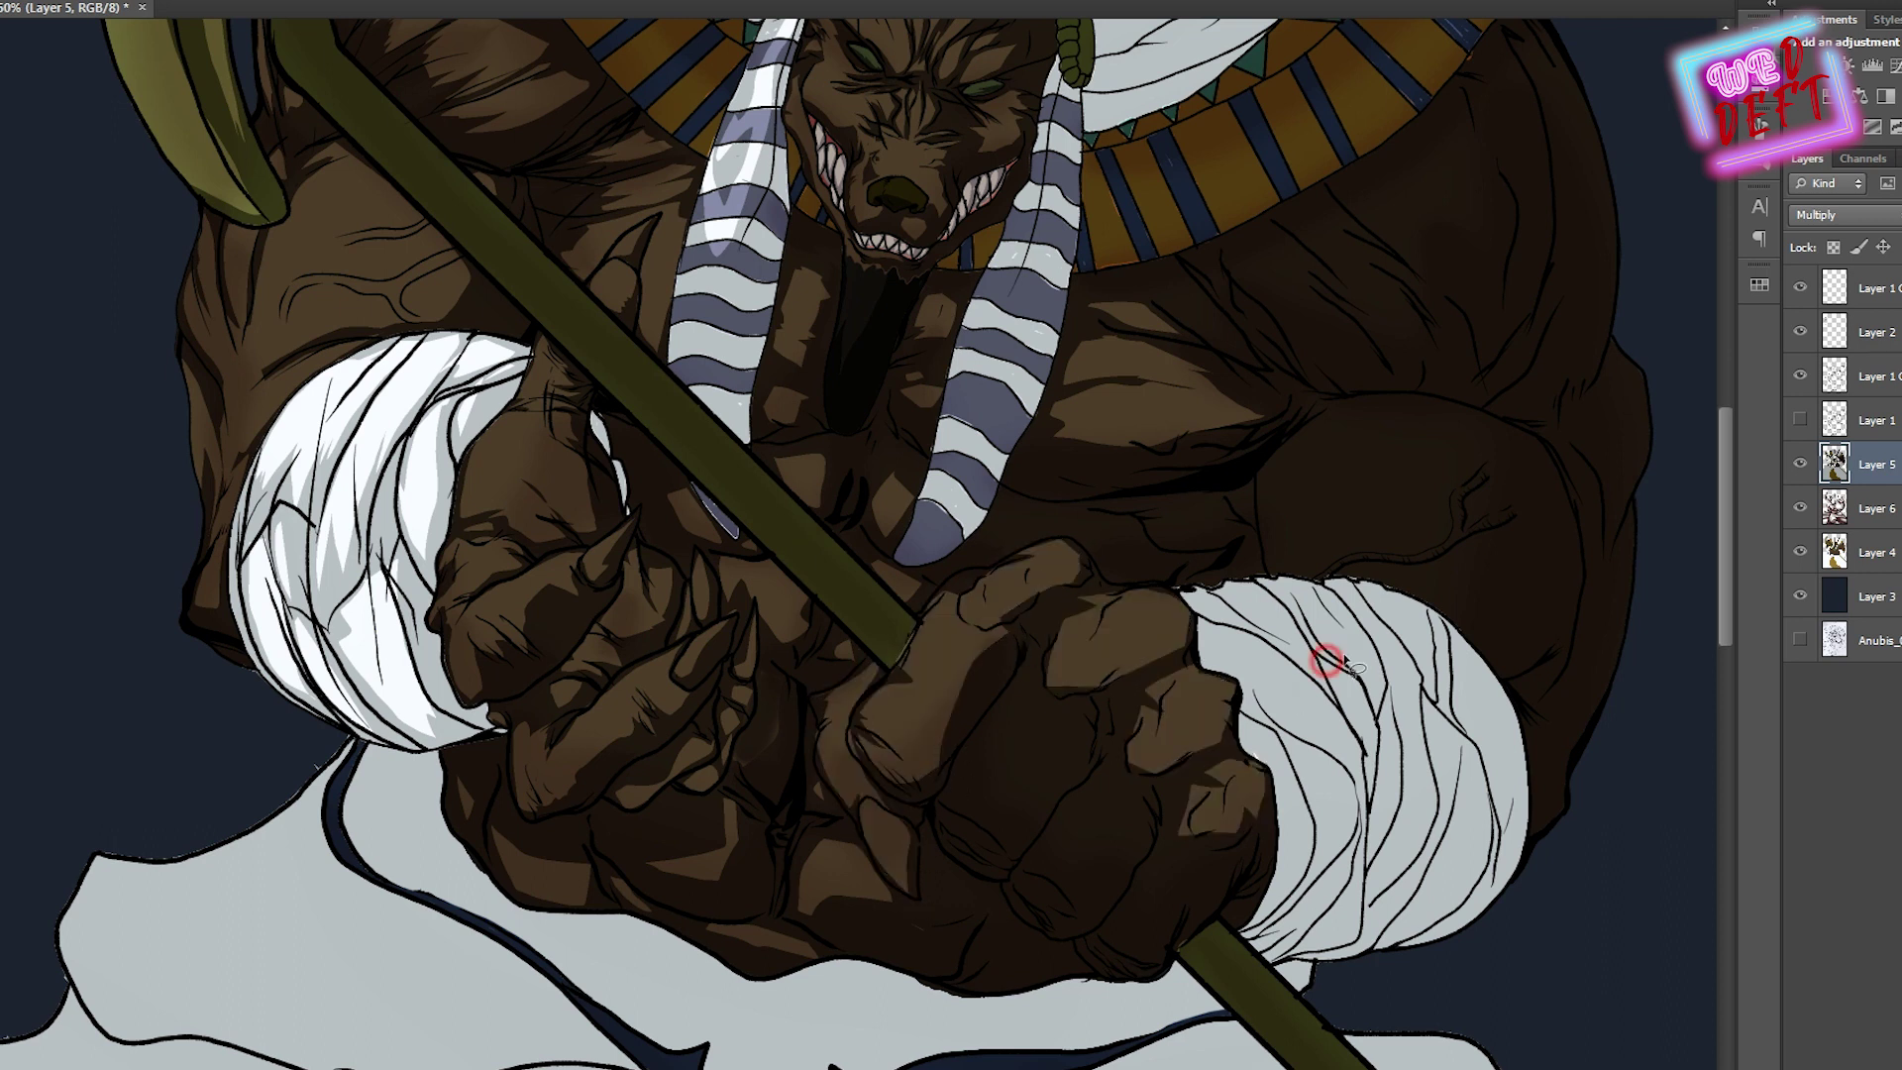
Highlight the second finger of the hand gripping the staff with a lassoed shape
key("ctrl+0")
key("ctrl+plus")
key("ctrl+plus")
key("ctrl+plus")
left_click_drag(1020, 639, 934, 764)
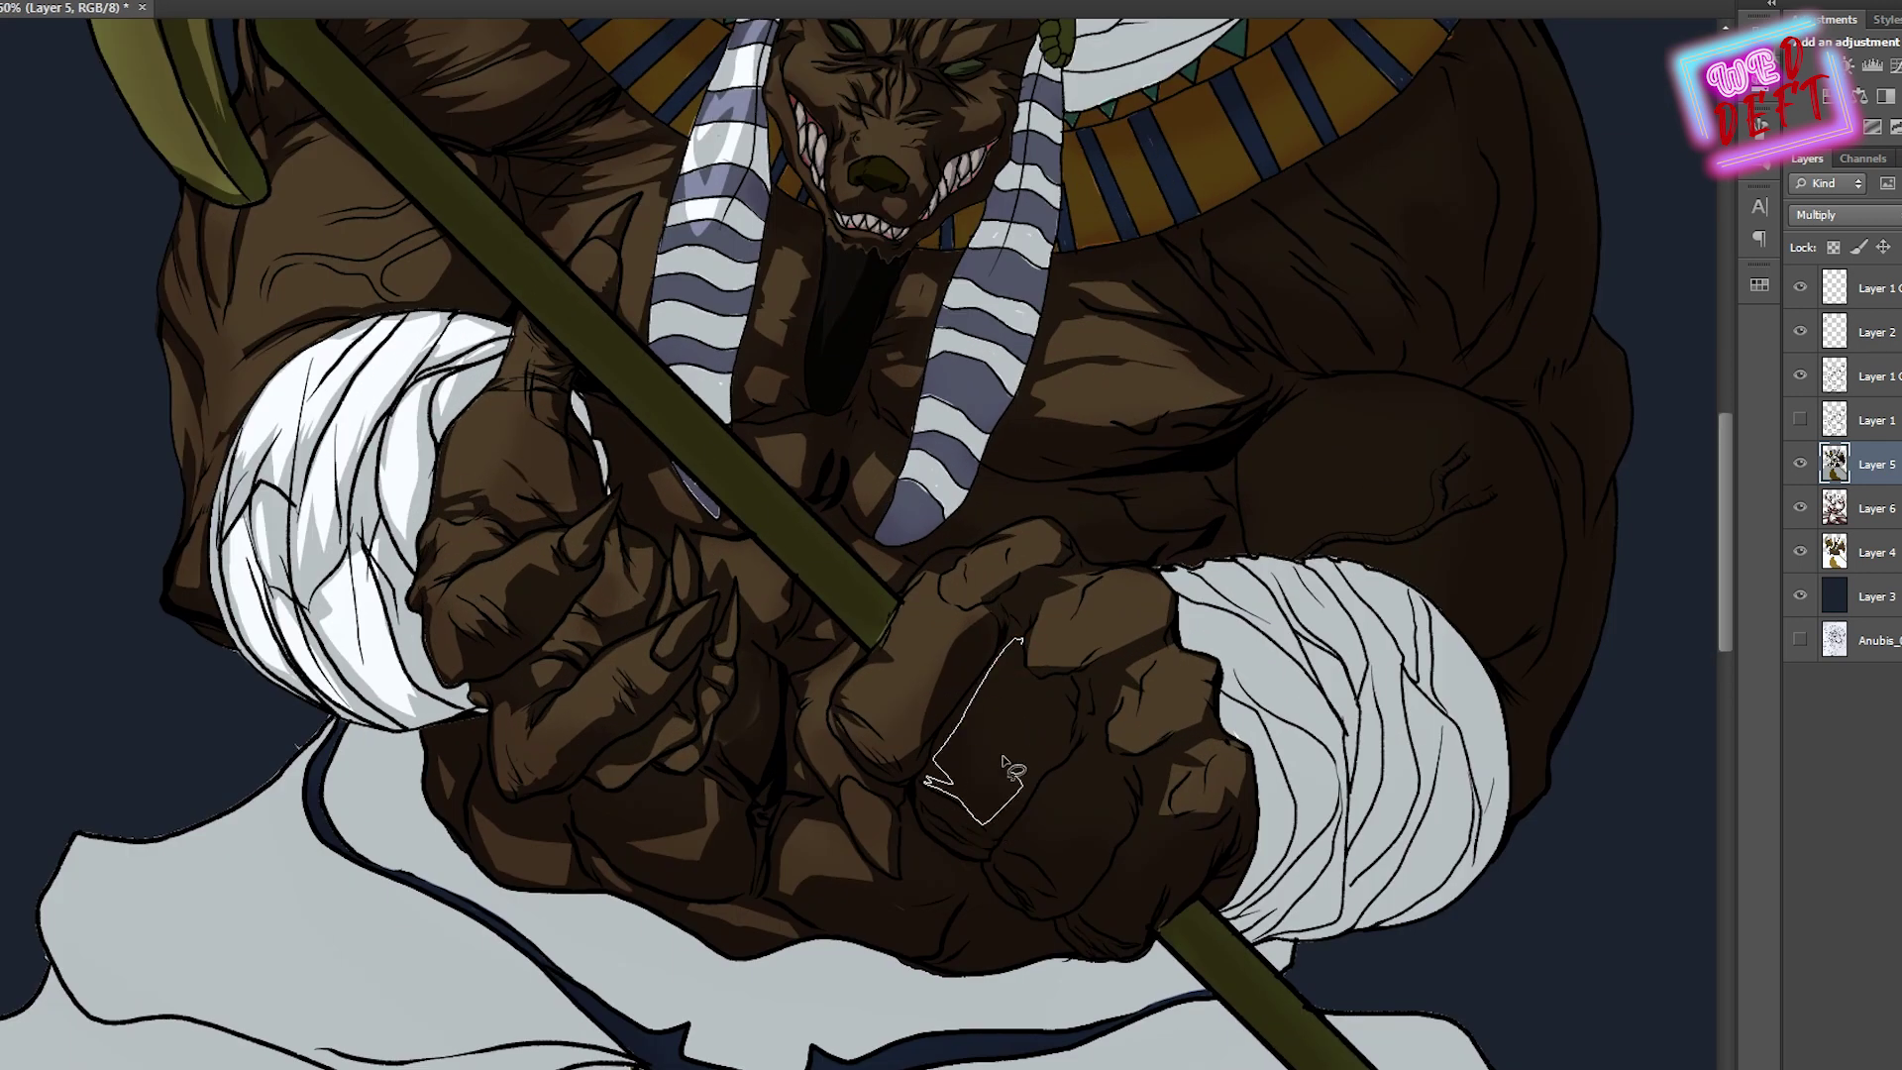
left_click_drag(1042, 618, 1045, 620)
key("Delete")
key("ctrl+d")
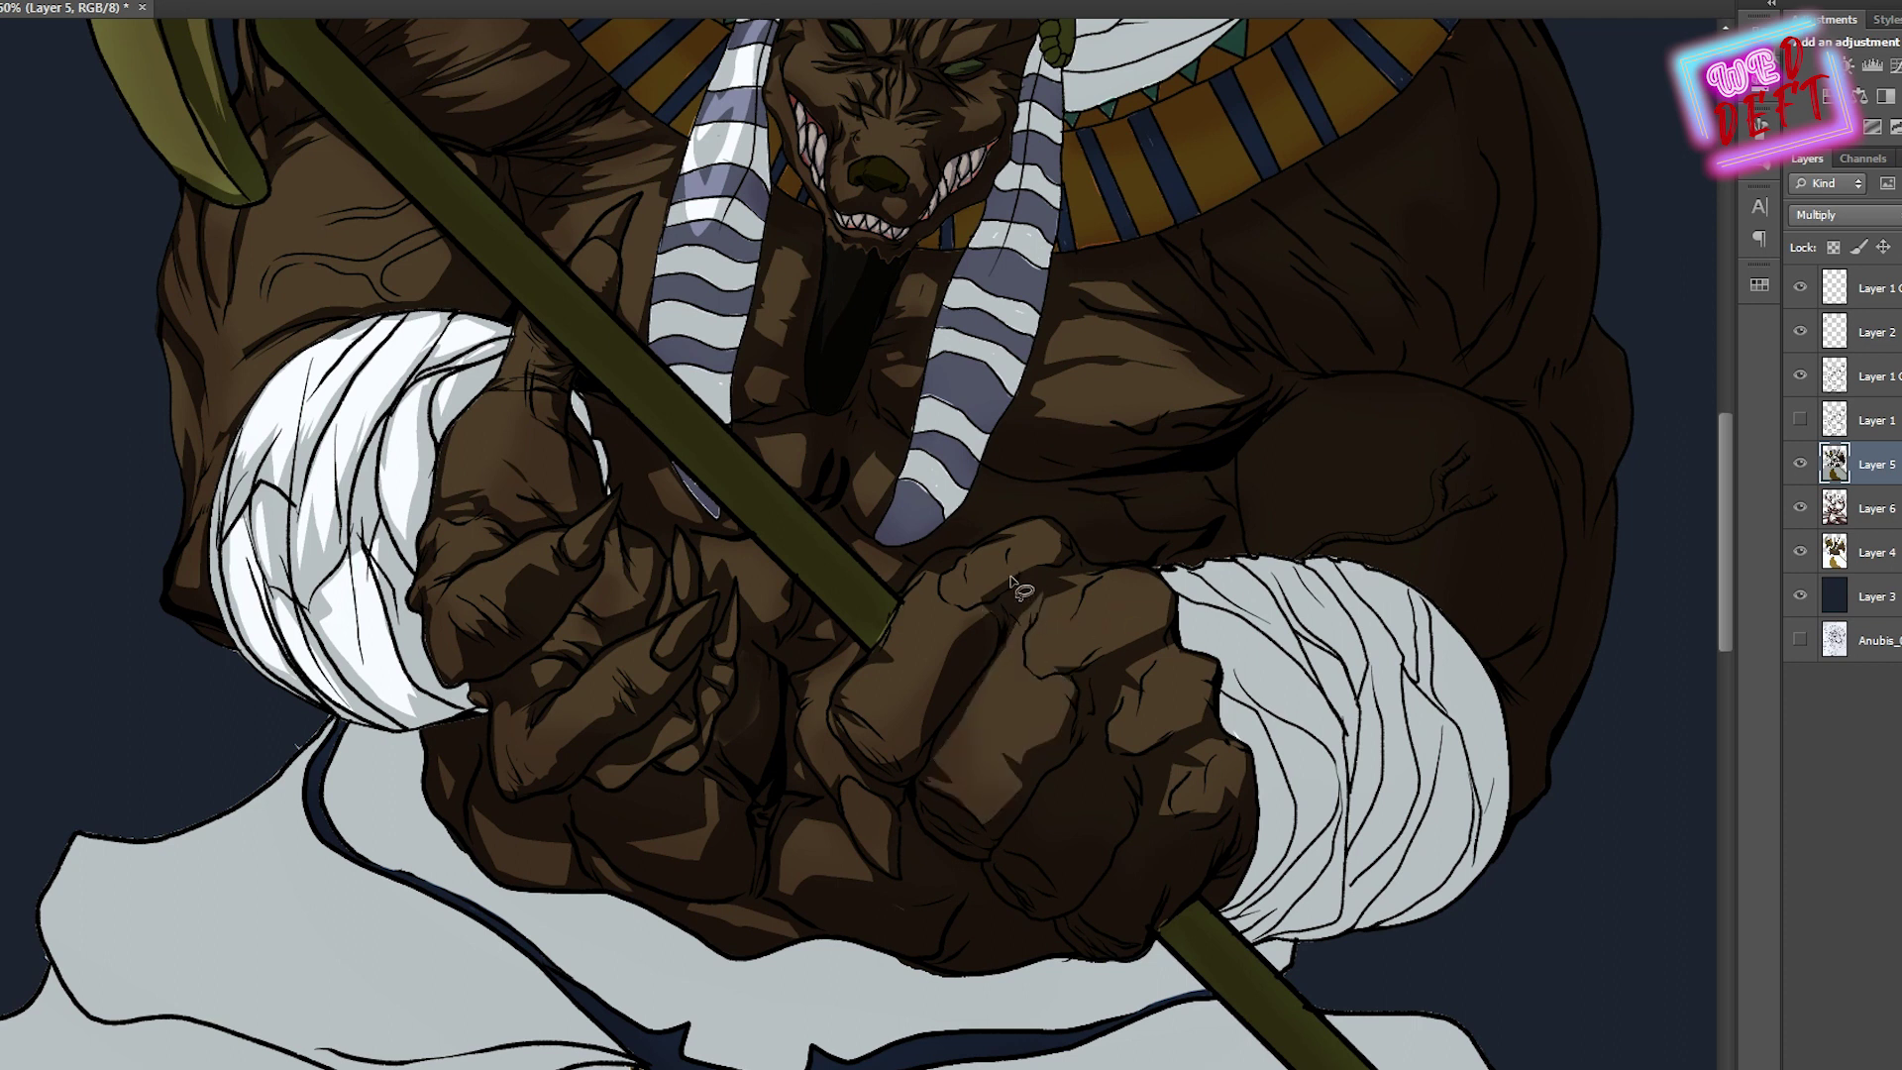
key("Delete")
key("ctrl+d")
Fill lassoed highlights on the two lowest fingers of the hand gripping the staff
key("ctrl+0")
key("ctrl+plus")
key("ctrl+plus")
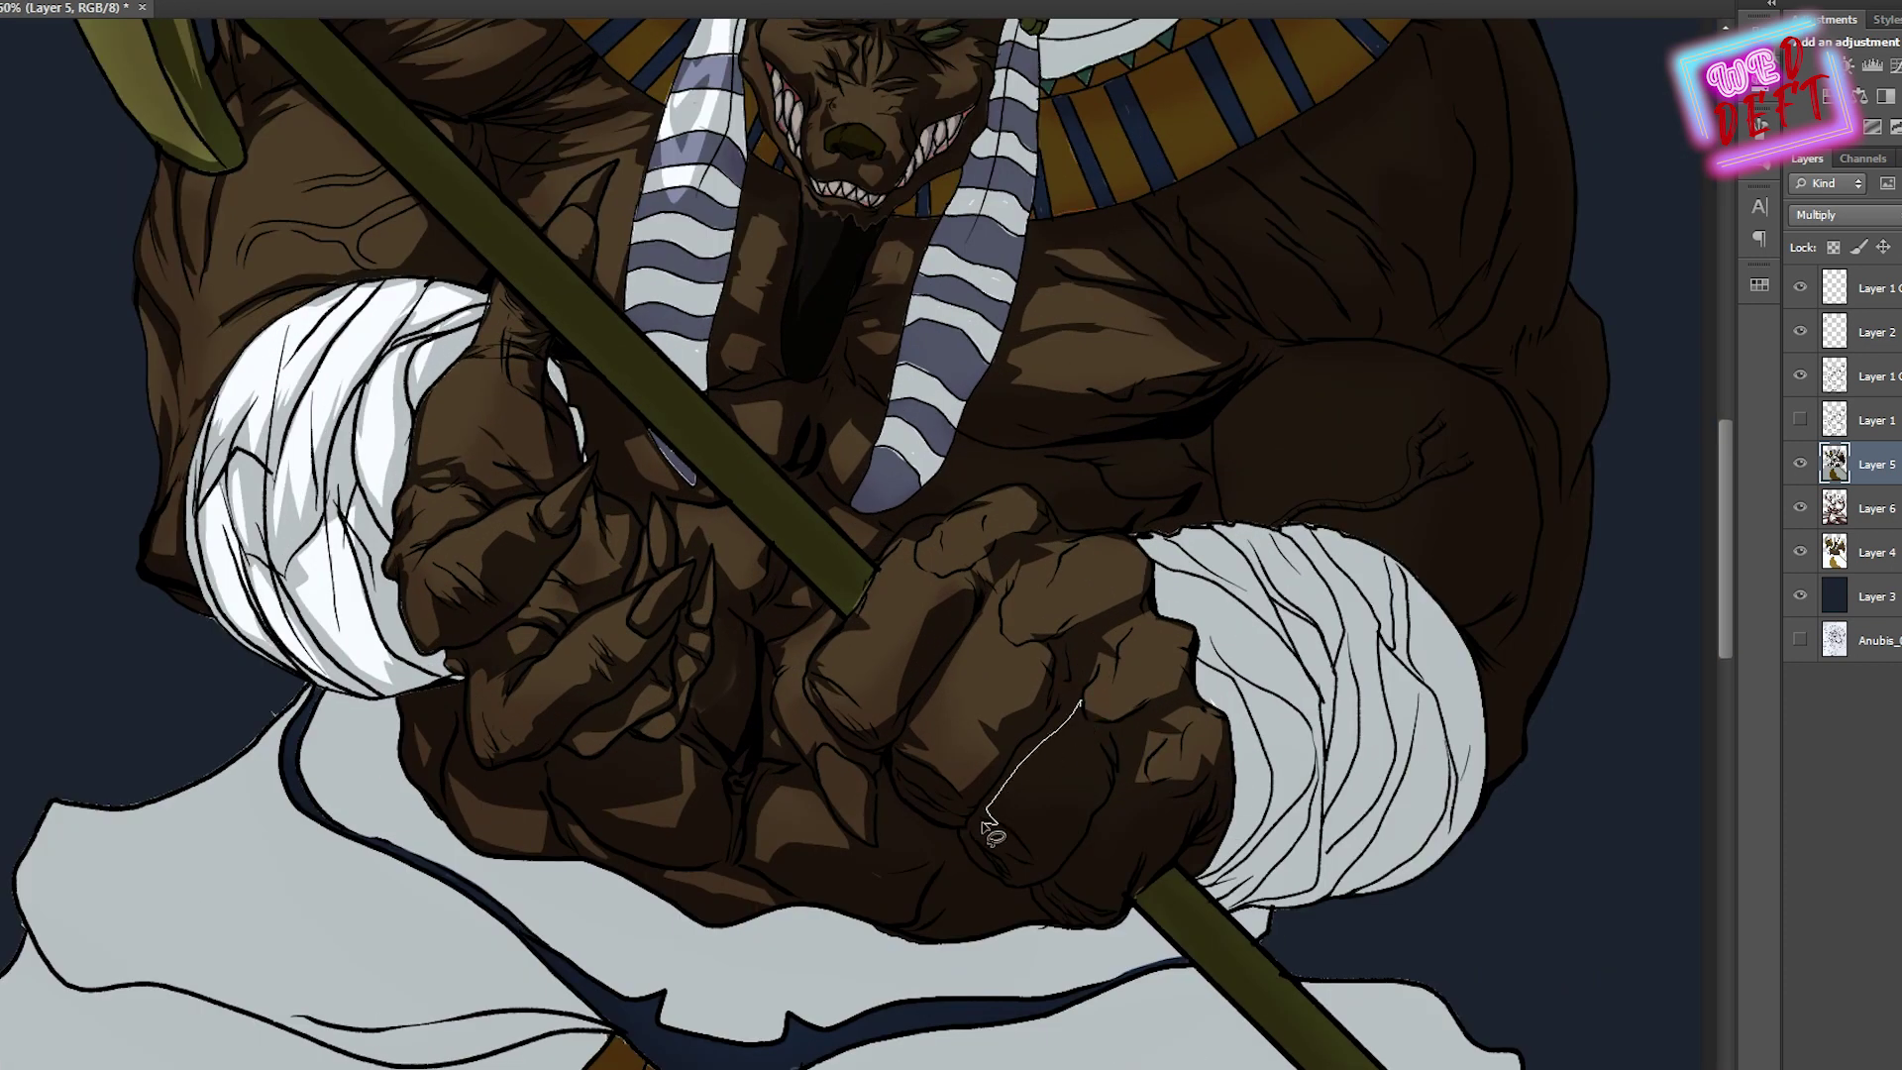
left_click_drag(1086, 792, 1089, 791)
key("Delete")
left_click(1146, 674)
left_click_drag(1178, 830, 1181, 828)
key("Delete")
left_click(1213, 824)
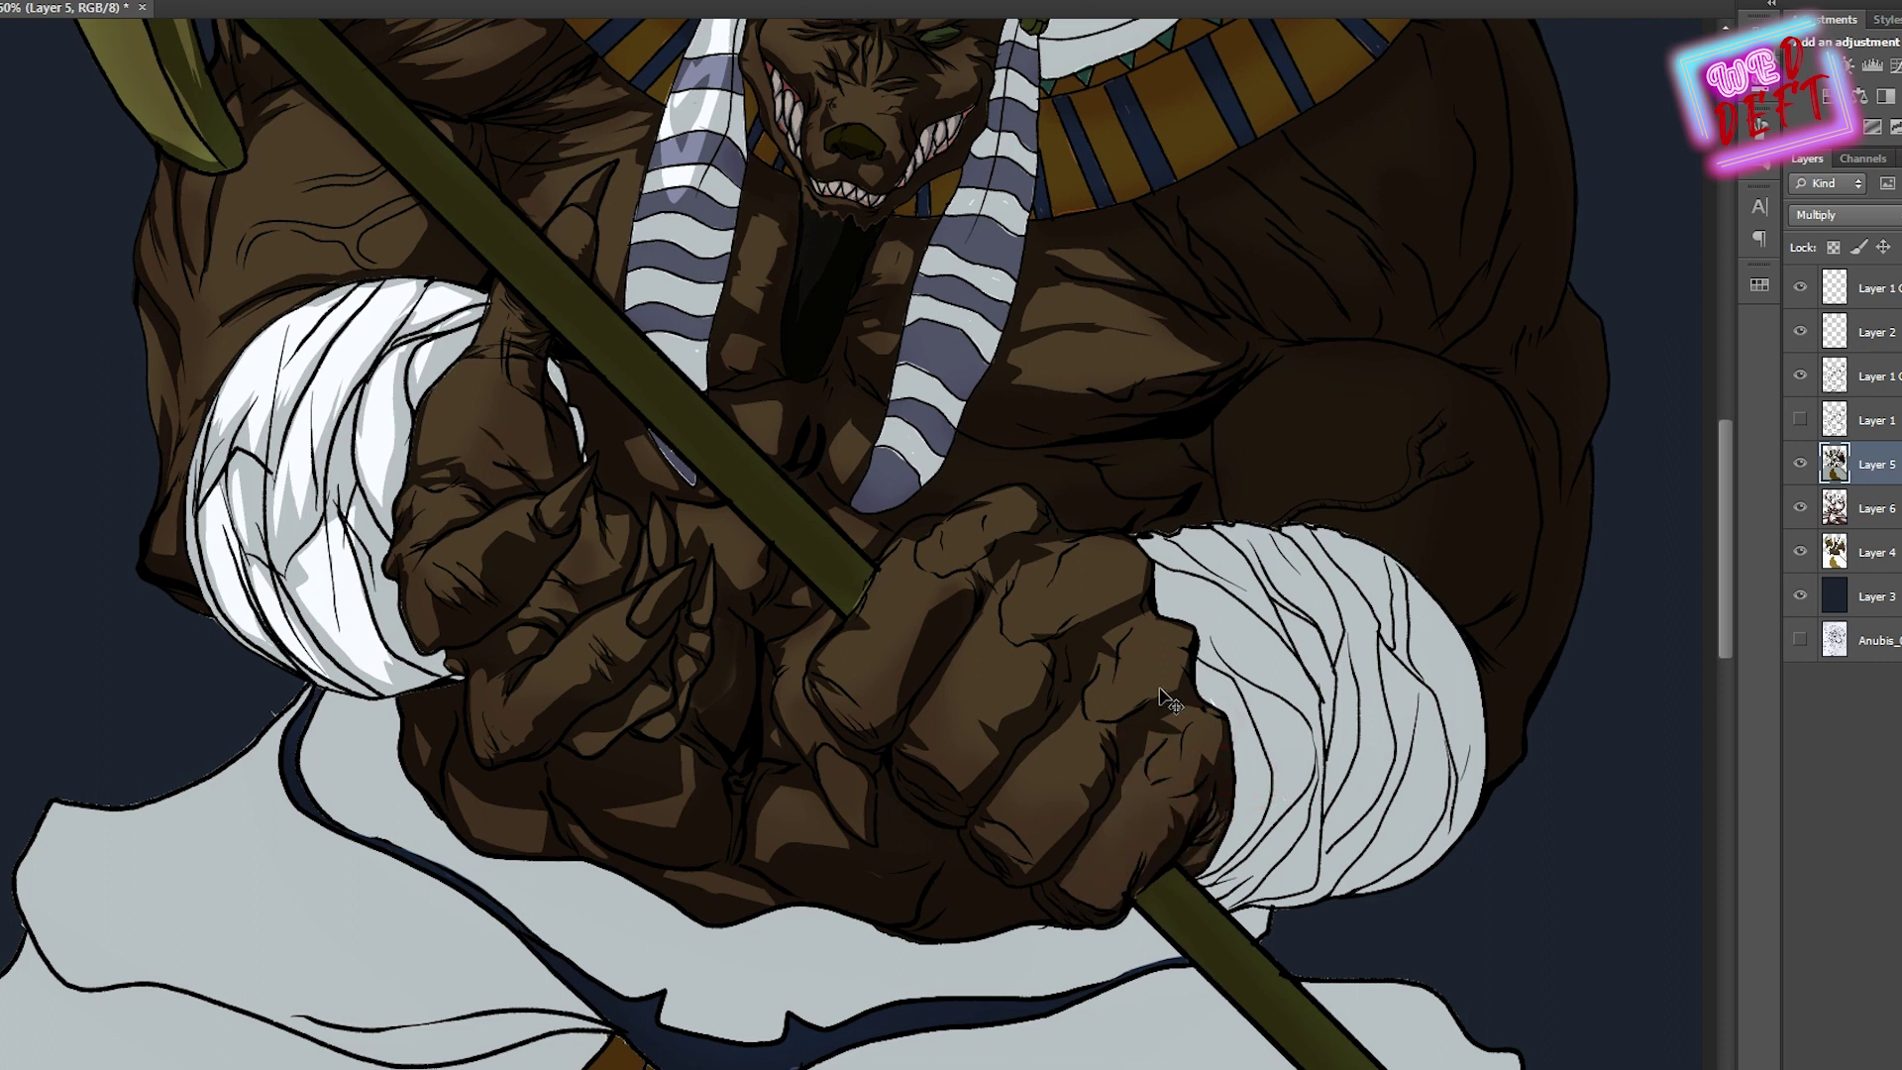
Add lassoed highlights to the lowest knuckles and the topmost knuckle of the hand gripping the staff
key("ctrl+minus")
left_click_drag(980, 600, 904, 525)
key("Delete")
left_click(891, 507)
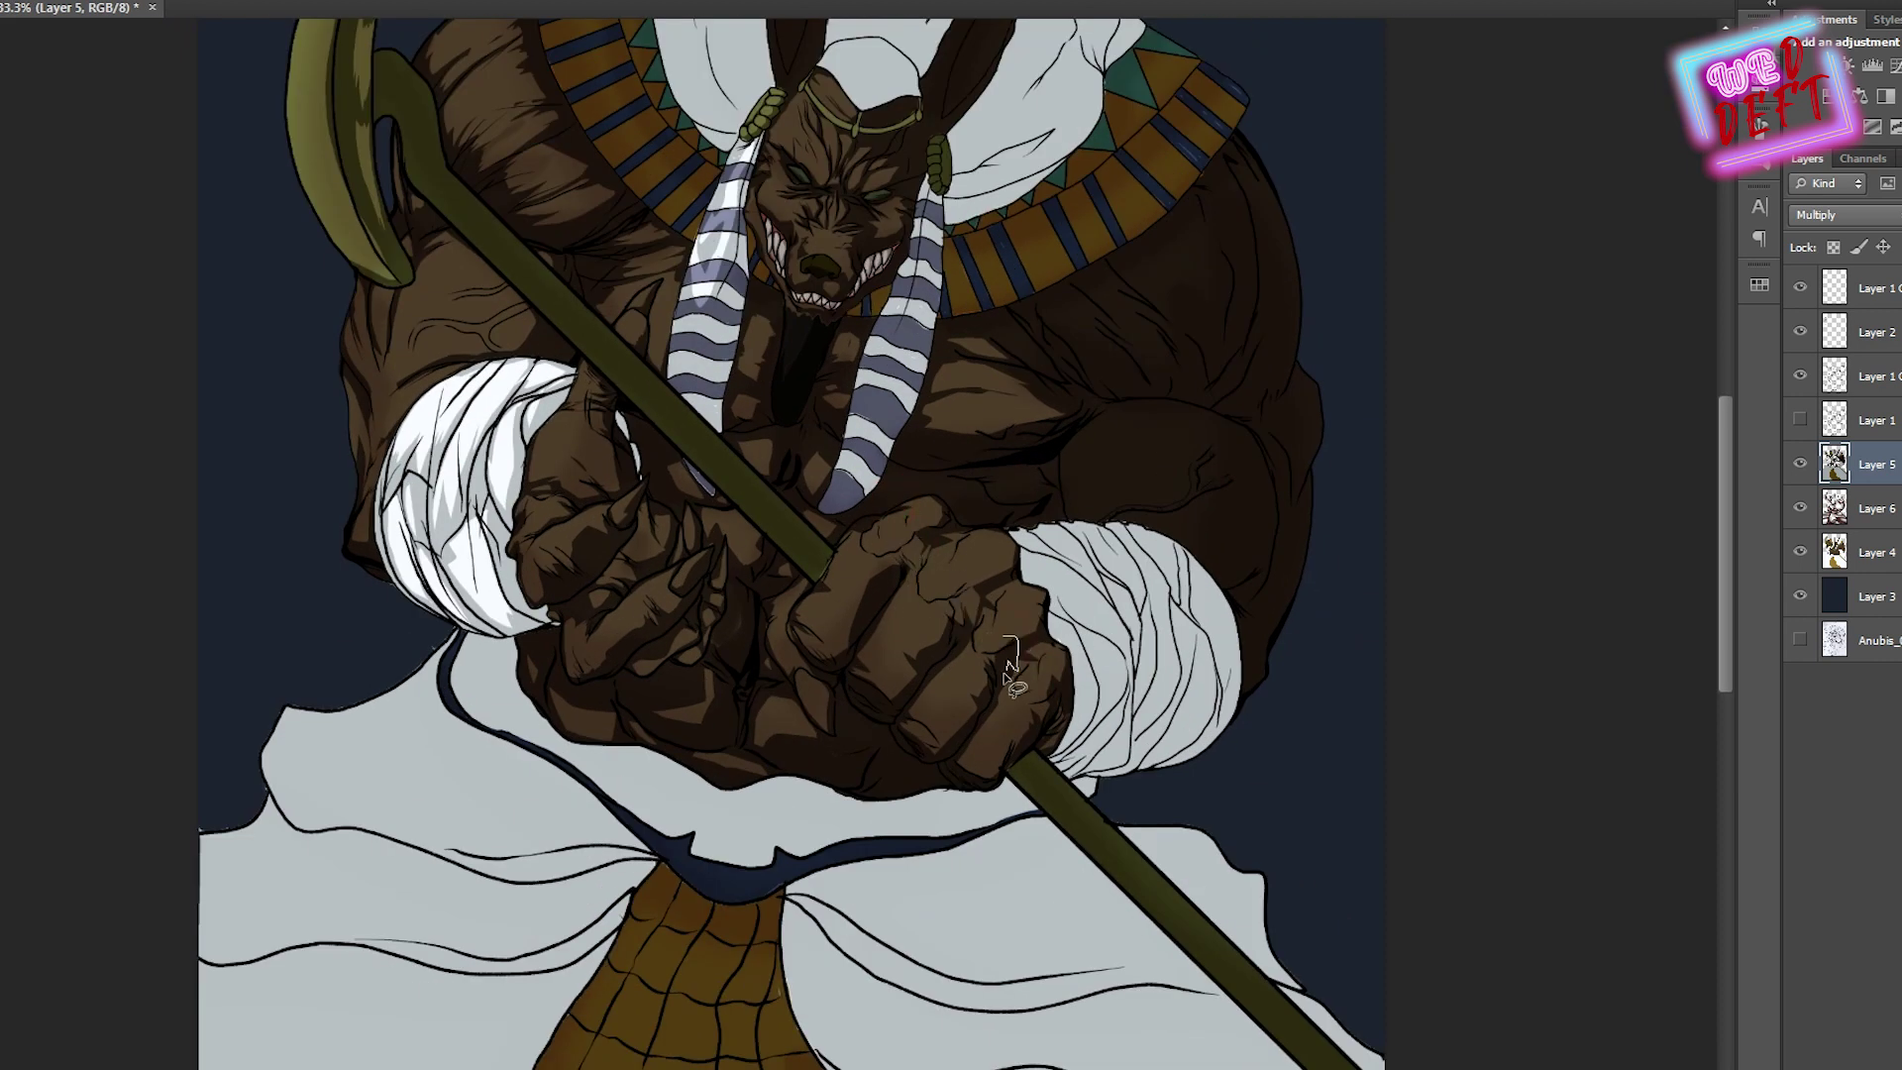
key("ctrl+minus")
key("ctrl+plus")
key("ctrl+plus")
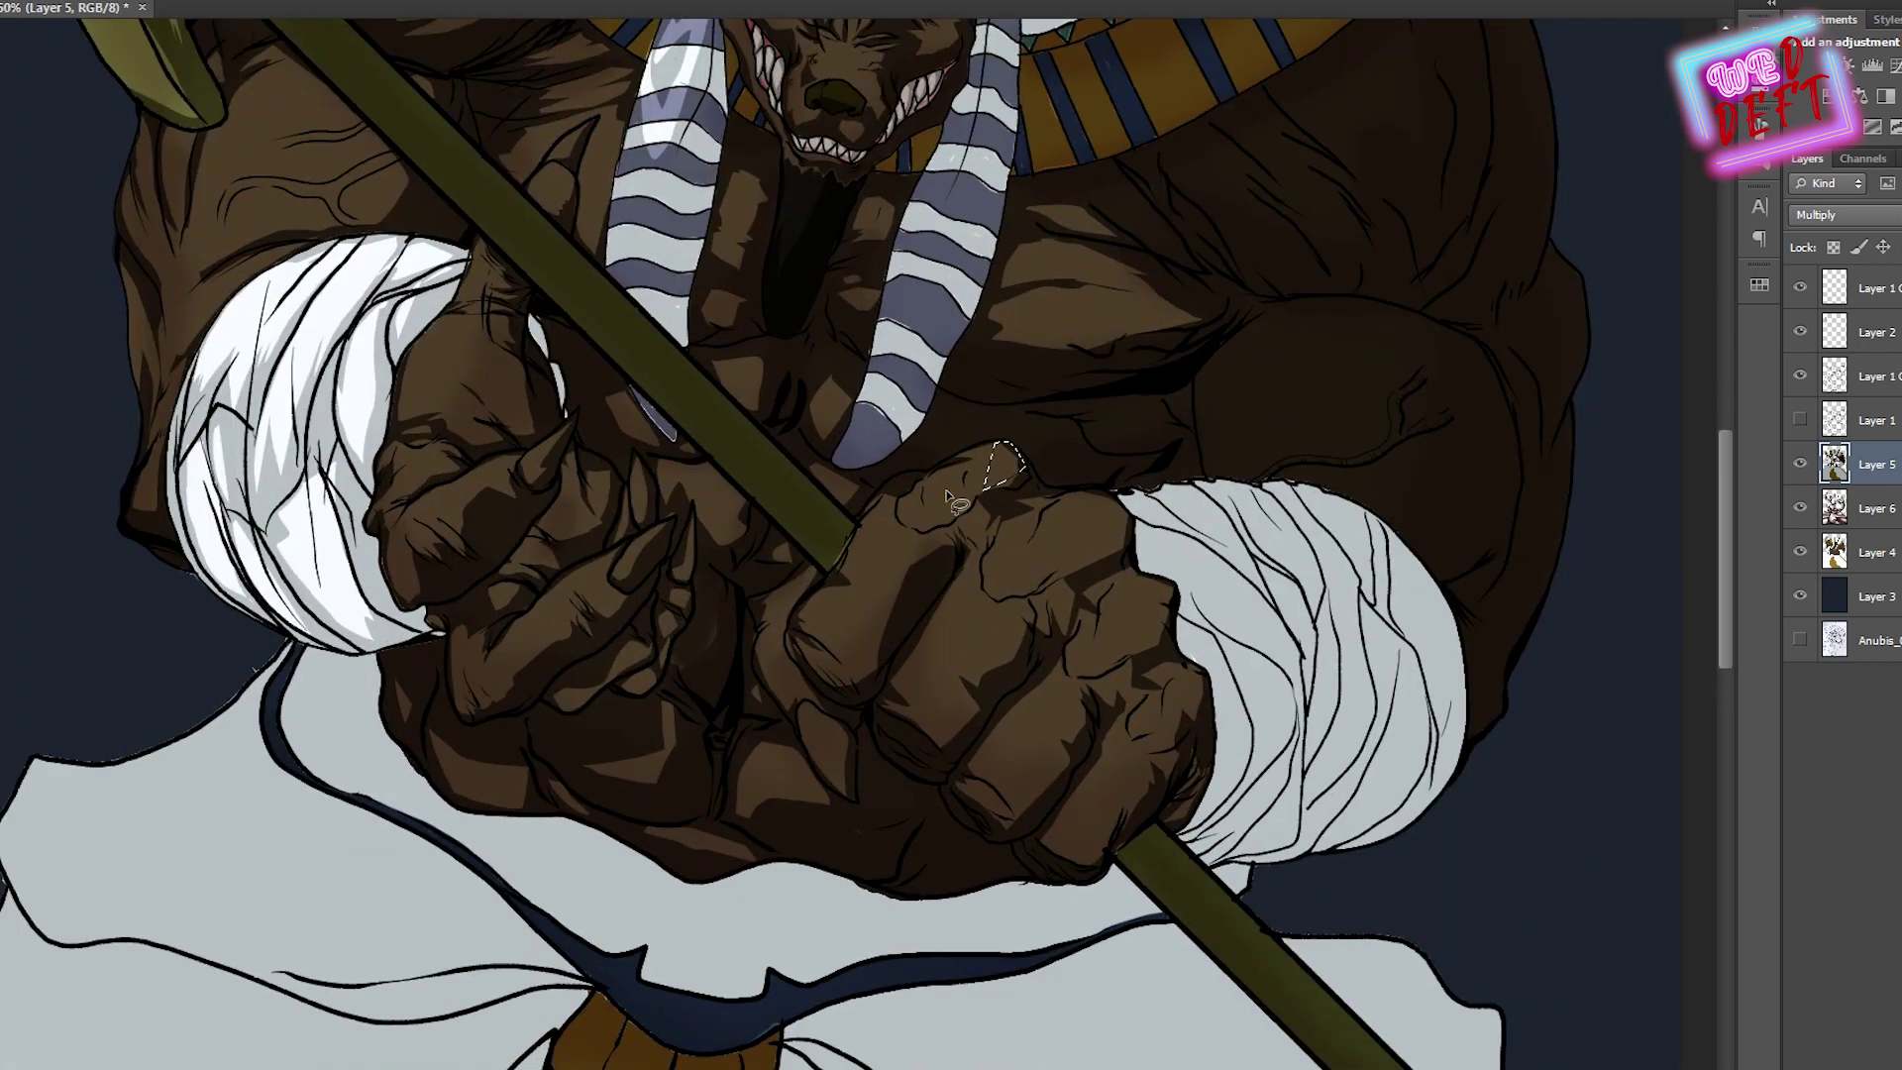
key("ctrl+minus")
key("ctrl+minus")
key("ctrl+minus")
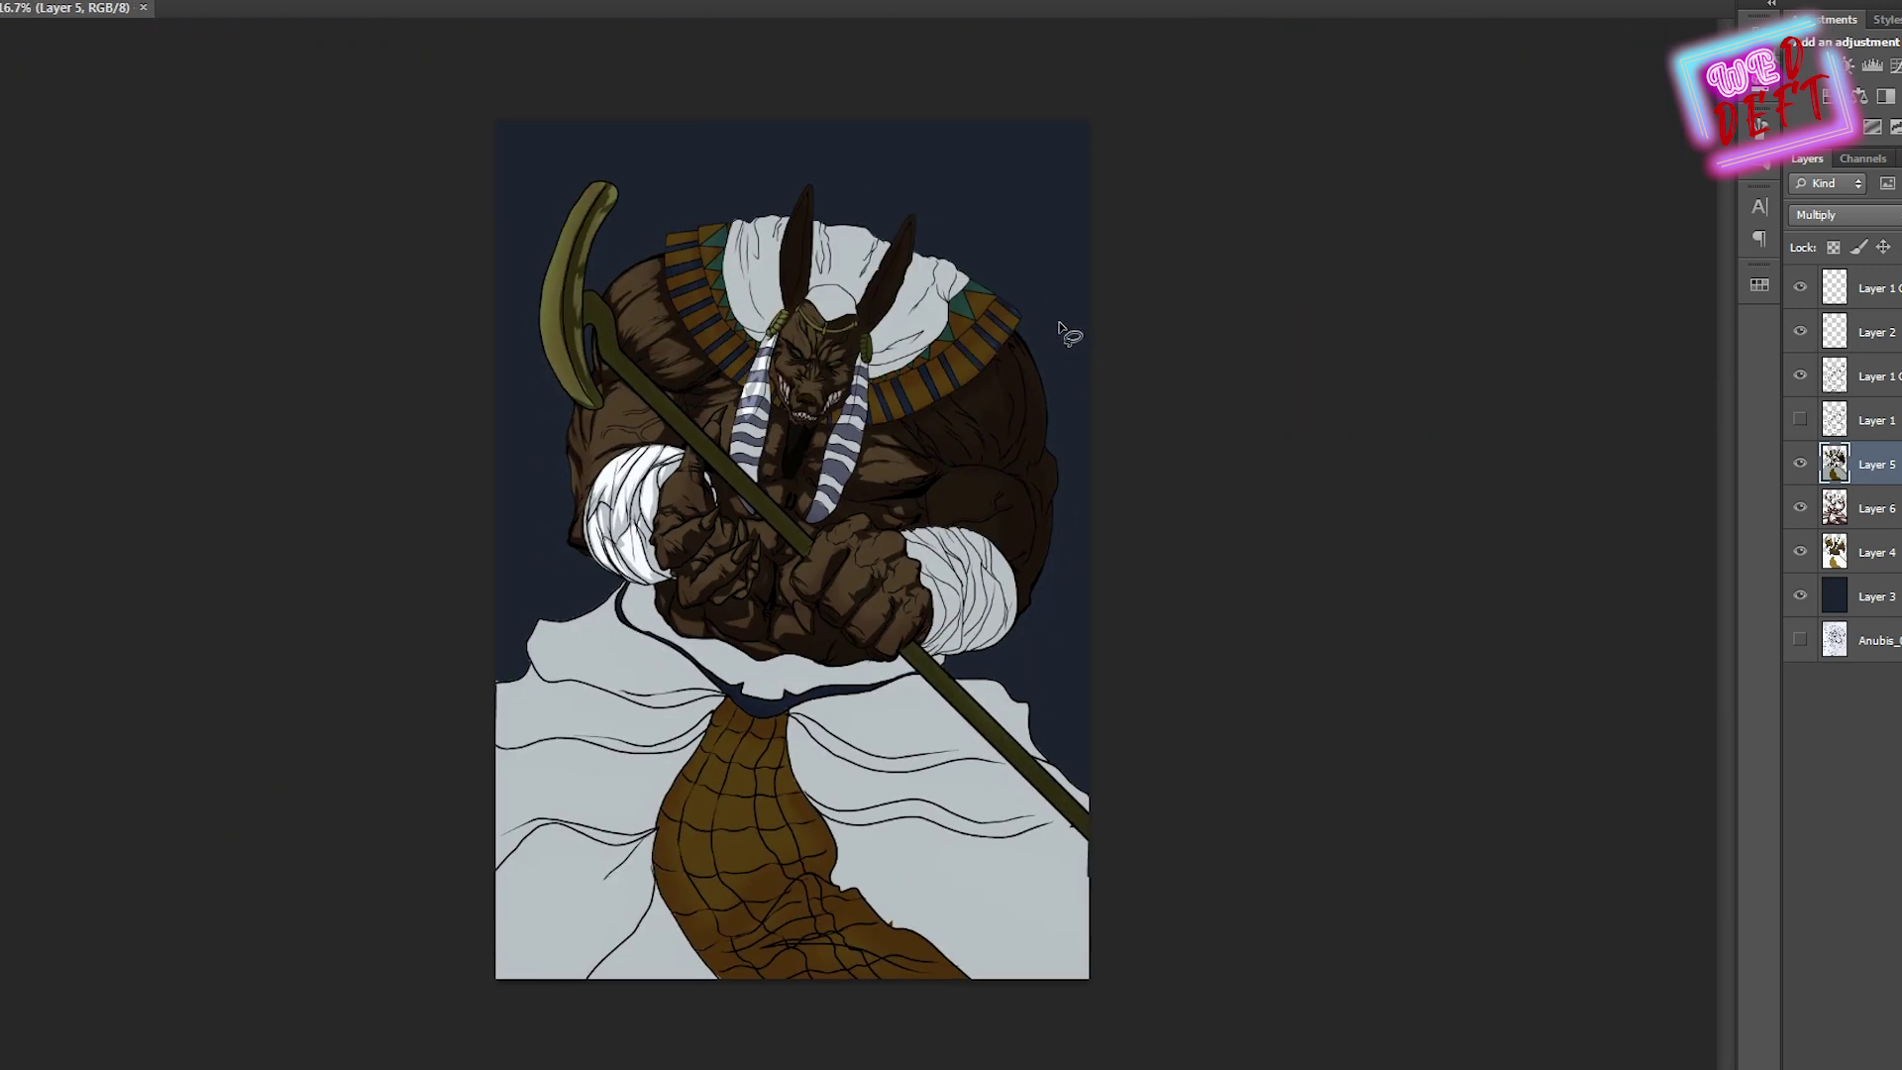
Touch up the shading along the veins on the arm above the open hand's bandage with a small round brush
scroll(565, 379, "up", 4)
scroll(723, 716, "up", 2)
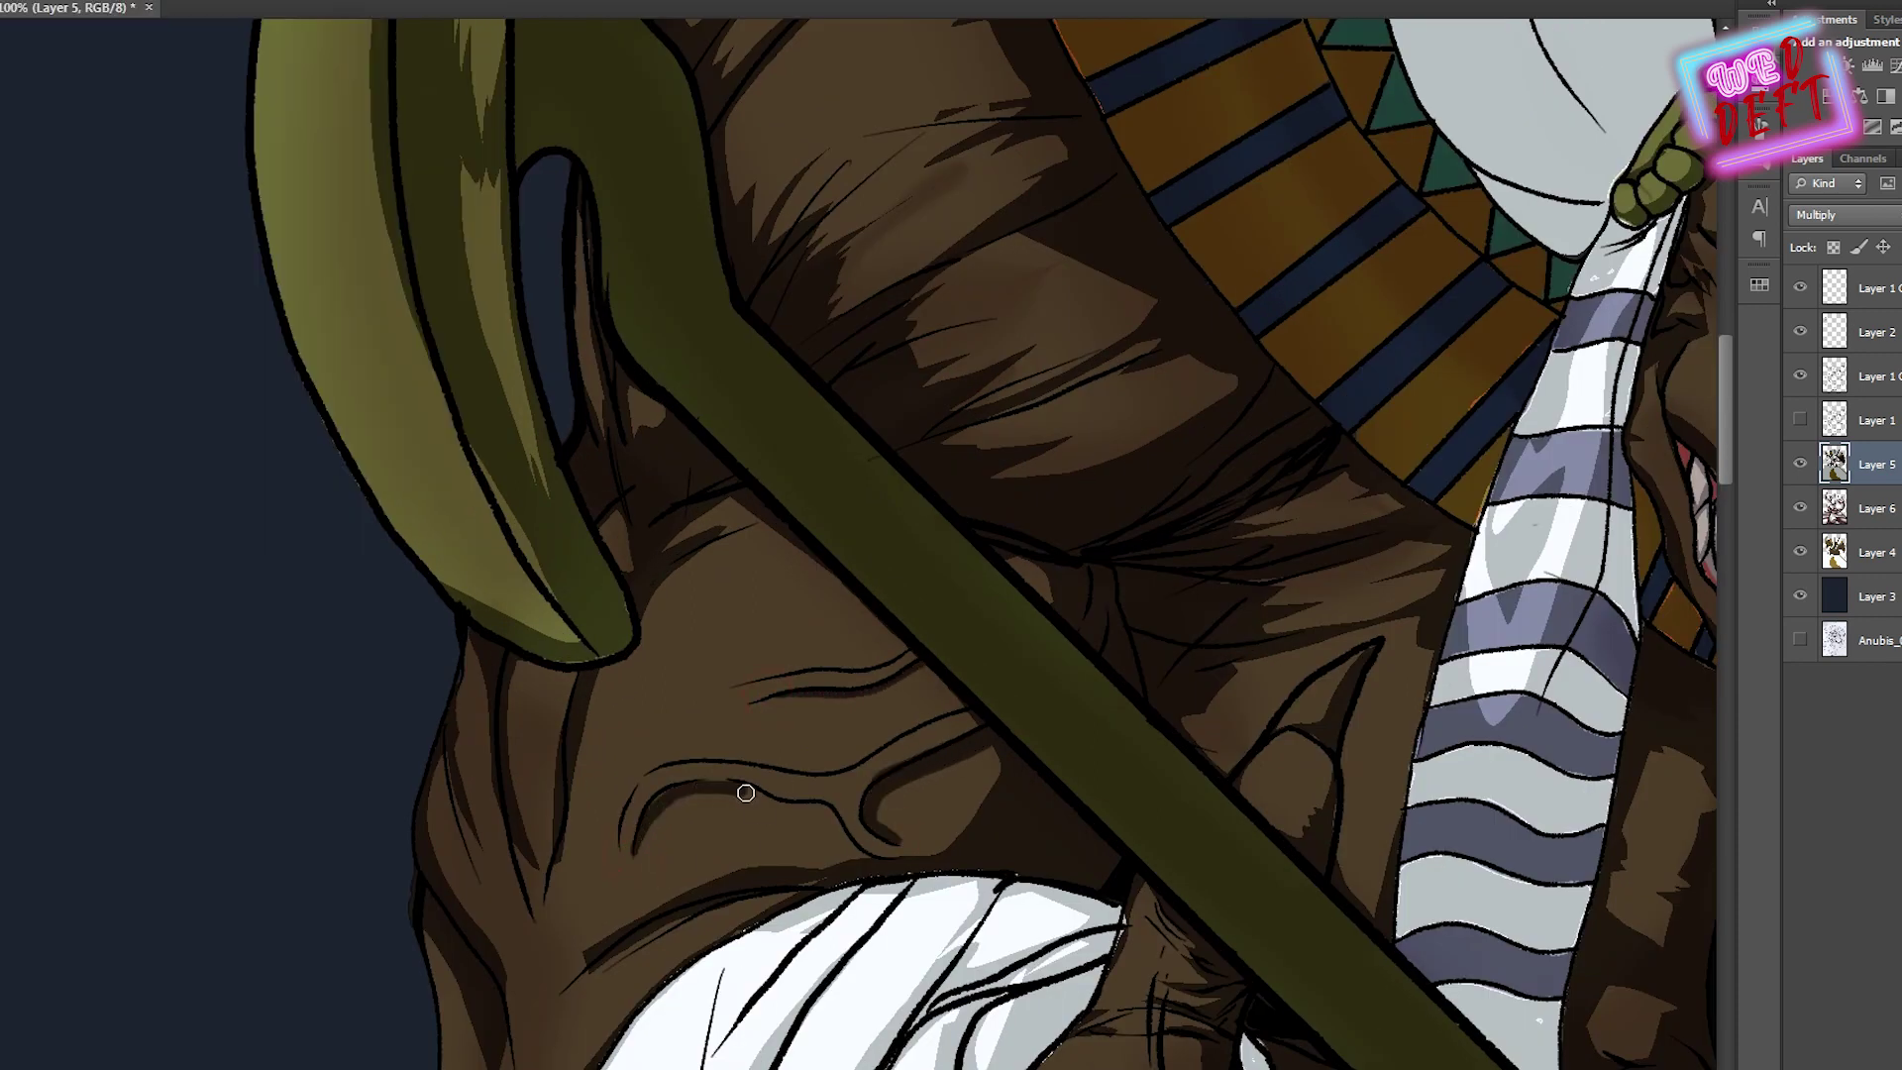
scroll(1016, 794, "down", 5)
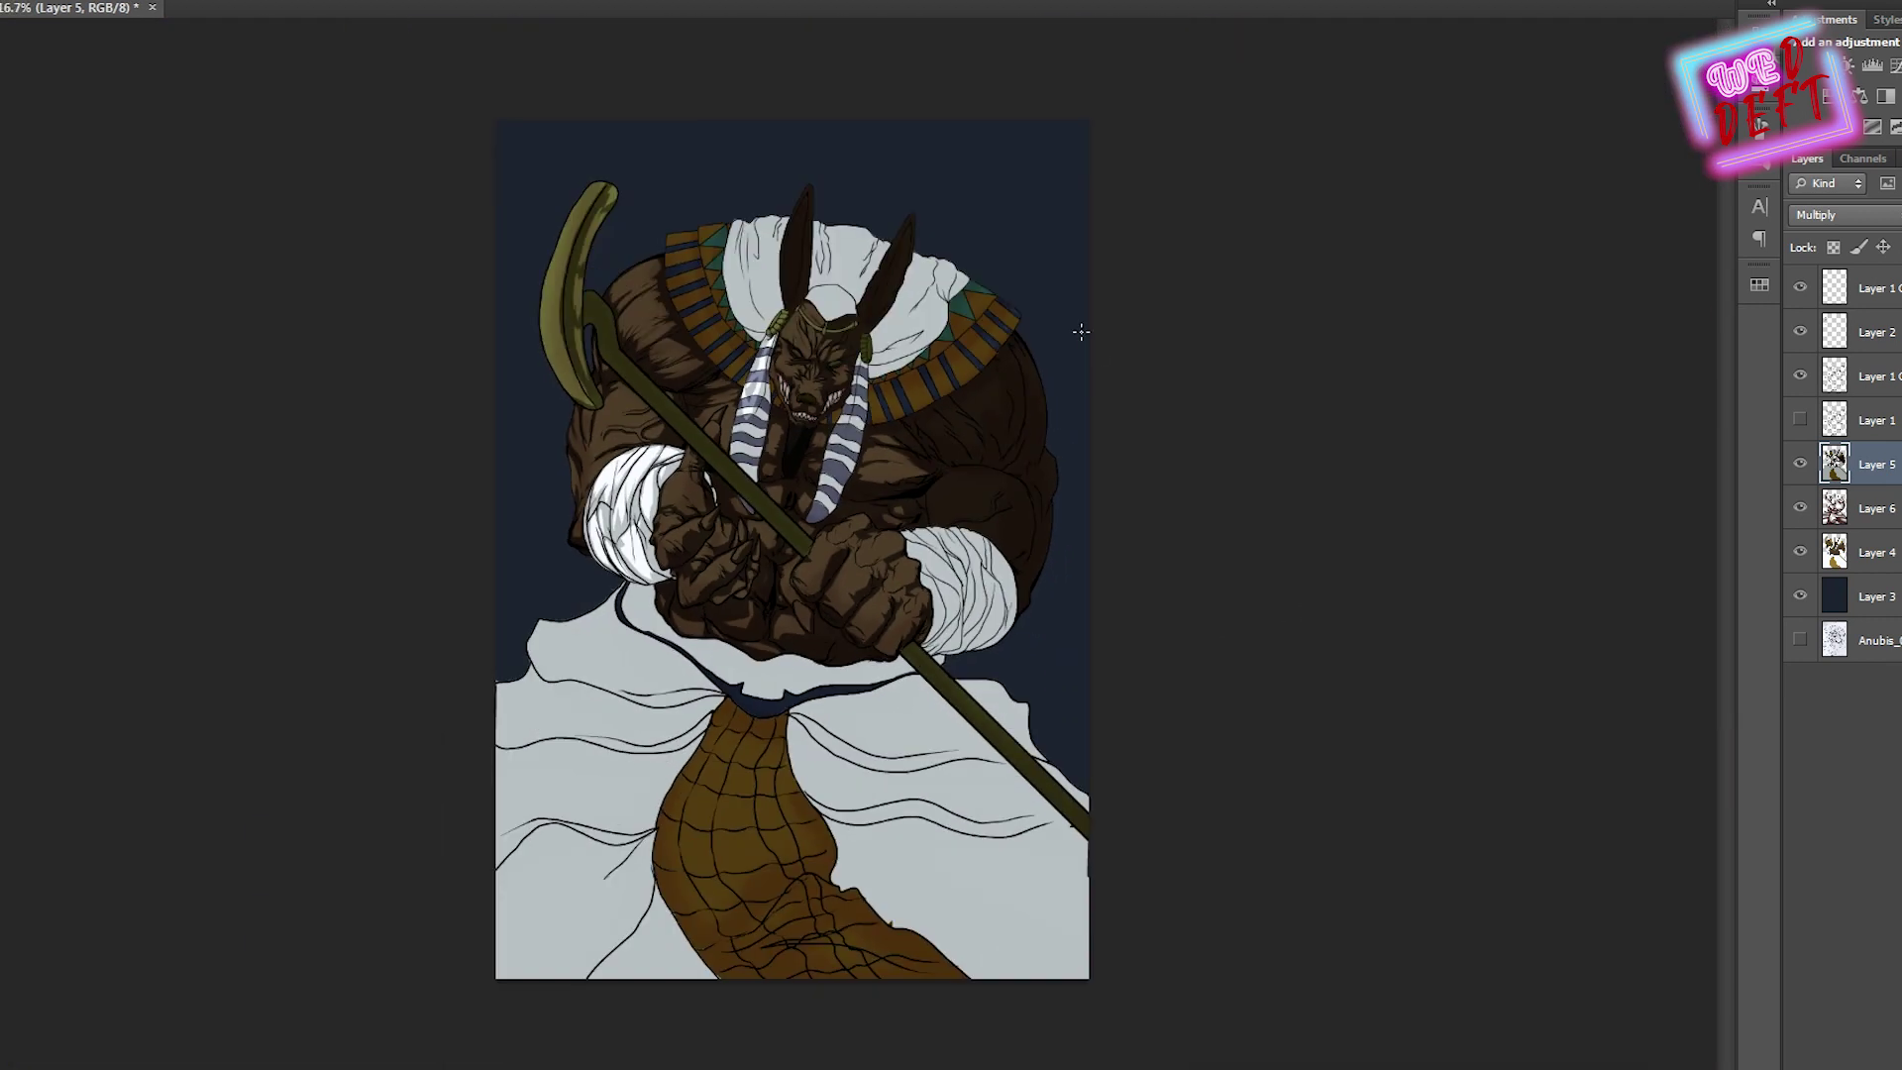
Fill lassoed highlights on the shoulder muscles of the staff-gripping arm and along the shoulder's outer edge
scroll(1077, 327, "up", 3)
left_click_drag(1189, 424, 1058, 474)
mouse_move(956, 376)
left_mouse_down()
mouse_move(1048, 436)
mouse_move(1077, 335)
mouse_move(1119, 381)
left_mouse_up()
left_click_drag(1179, 243, 1149, 252)
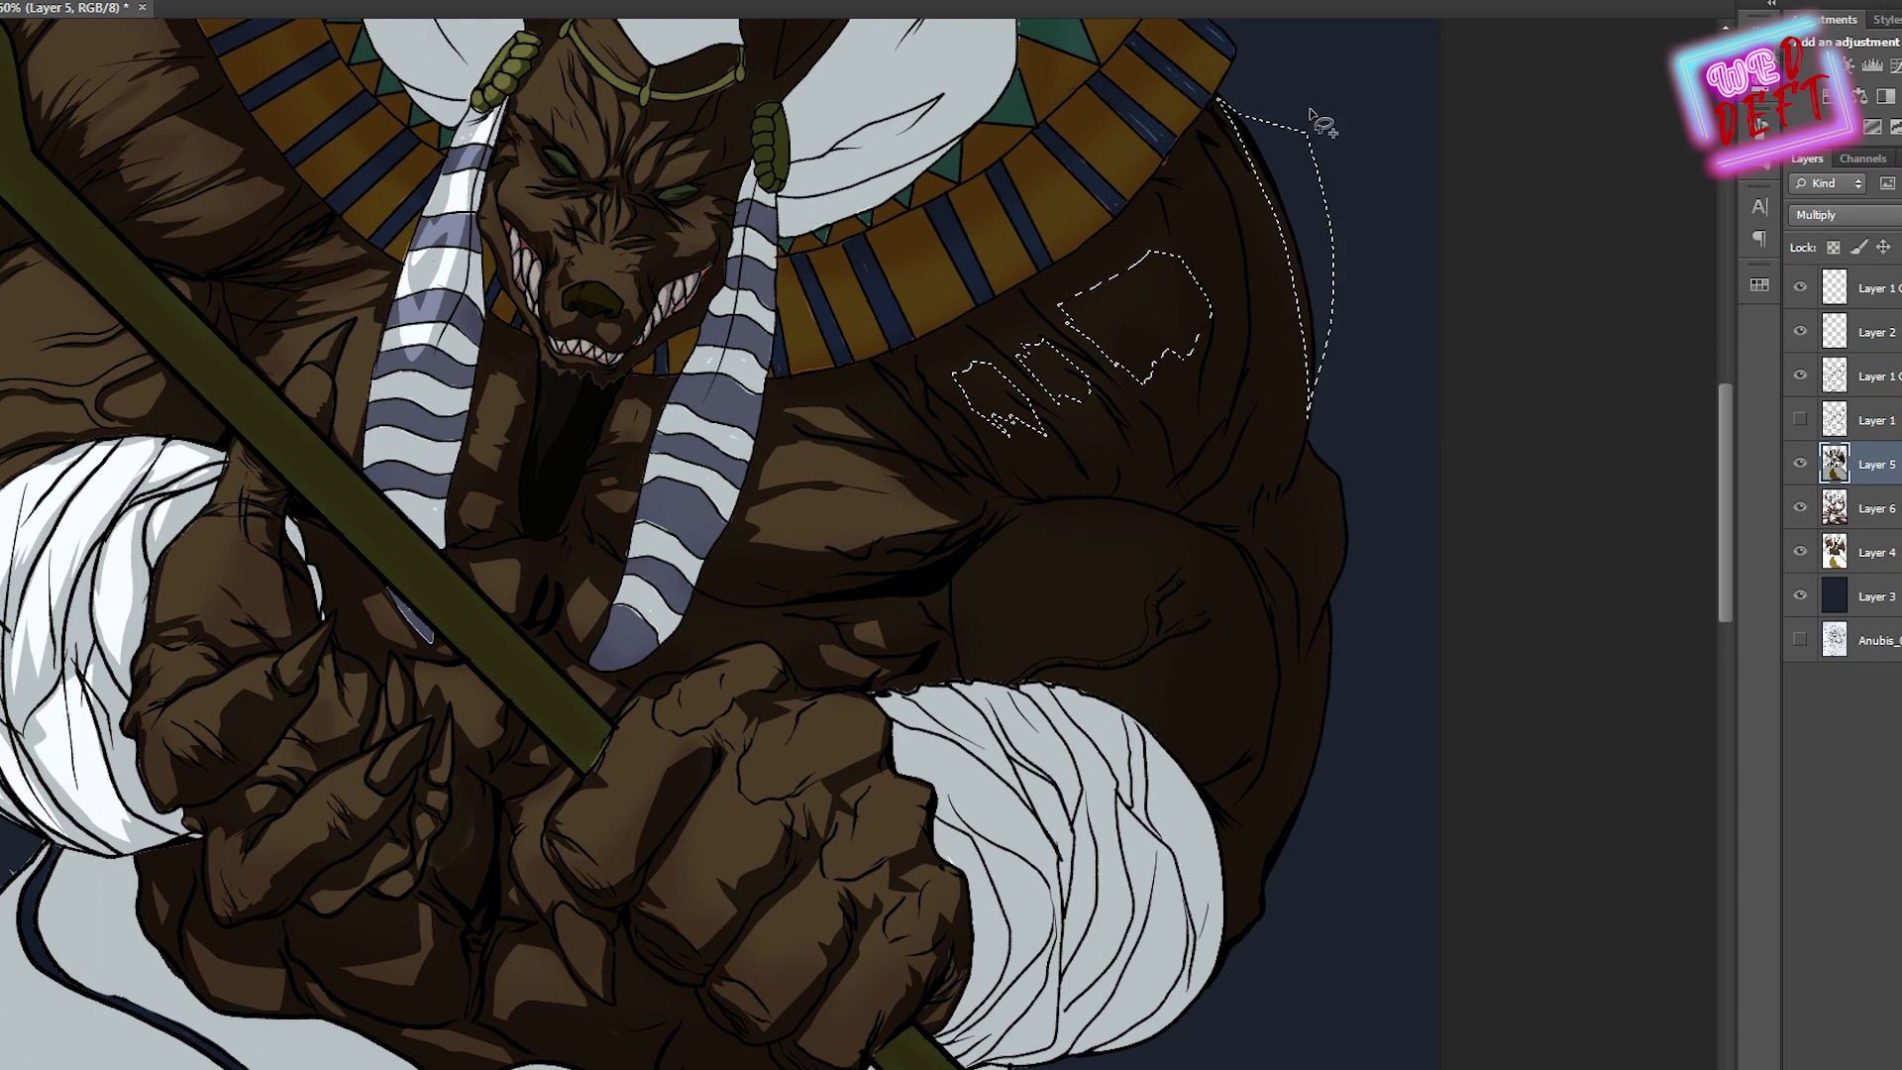
key("alt+BackSpace")
key("ctrl+d")
Add lassoed highlights to the biceps, the outer arm and the first bandage folds of the staff-gripping arm
scroll(1324, 446, "down", 3)
scroll(1094, 352, "up", 2)
mouse_move(1031, 513)
left_mouse_down()
mouse_move(967, 603)
mouse_move(1059, 568)
mouse_move(980, 616)
mouse_move(1084, 589)
left_mouse_up()
mouse_move(1087, 514)
left_mouse_down()
mouse_move(1105, 431)
mouse_move(1145, 595)
left_mouse_up()
mouse_move(1149, 510)
left_mouse_down()
mouse_move(1181, 523)
mouse_move(1149, 590)
mouse_move(1176, 637)
mouse_move(1139, 694)
left_mouse_up()
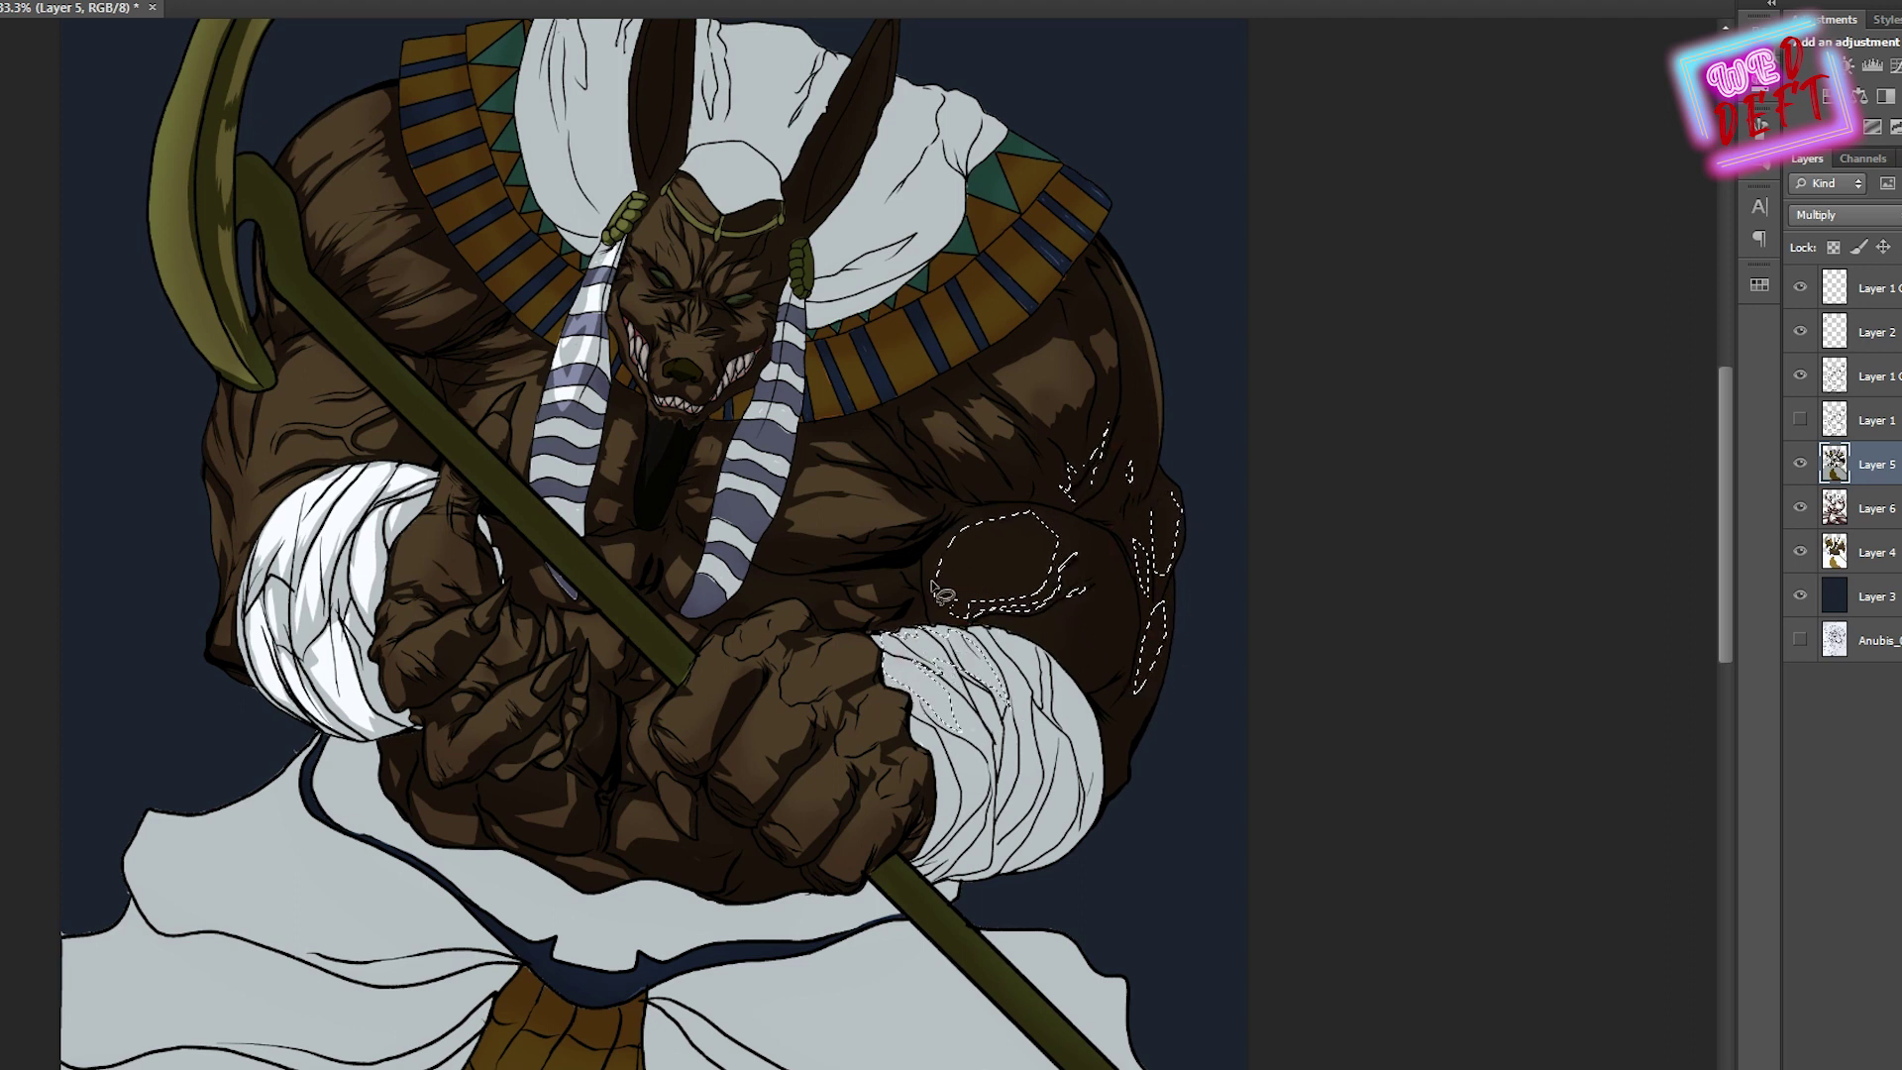
key("ctrl+minus")
key("ctrl+minus")
key("ctrl+plus")
key("ctrl+plus")
key("ctrl+plus")
key("ctrl+plus")
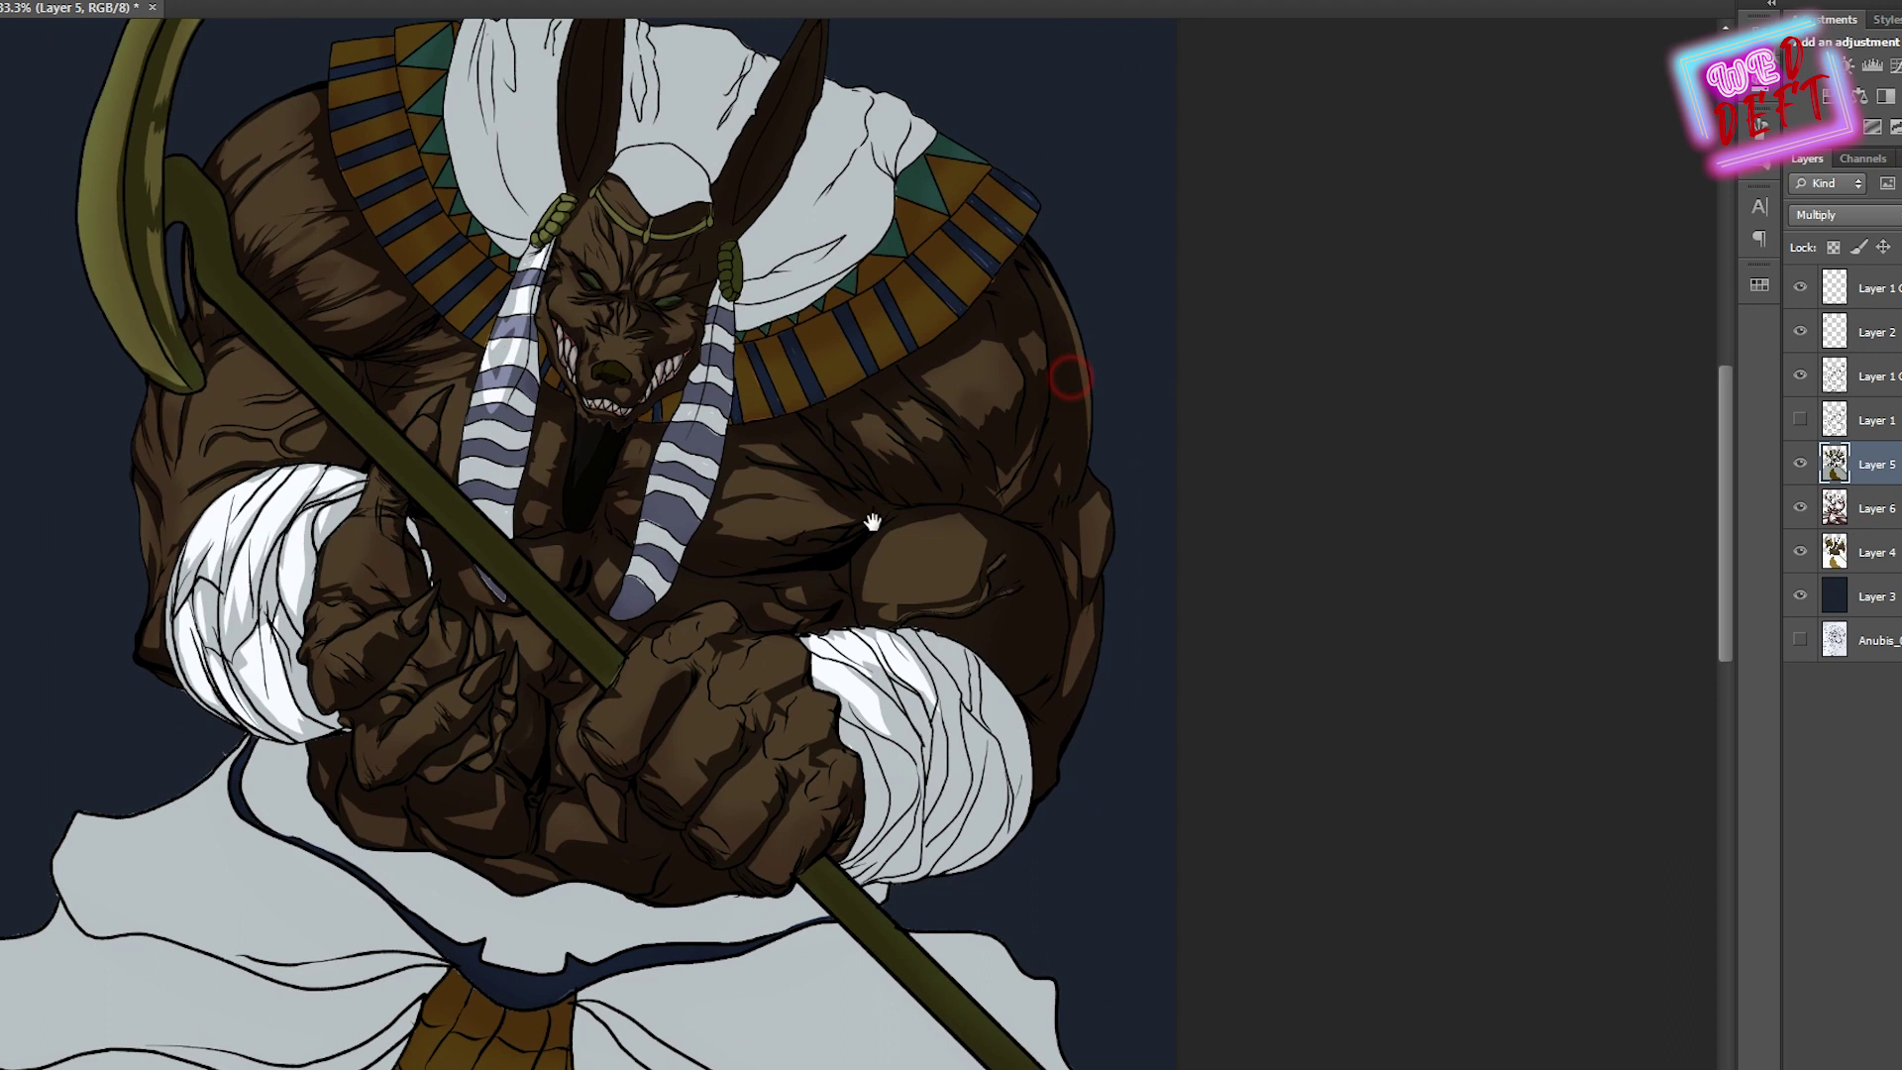
Refine the biceps' upper highlight and lighten the remaining bandage folds on the staff-gripping arm with lassoed shapes
left_click_drag(936, 749, 939, 752)
left_click(1129, 515)
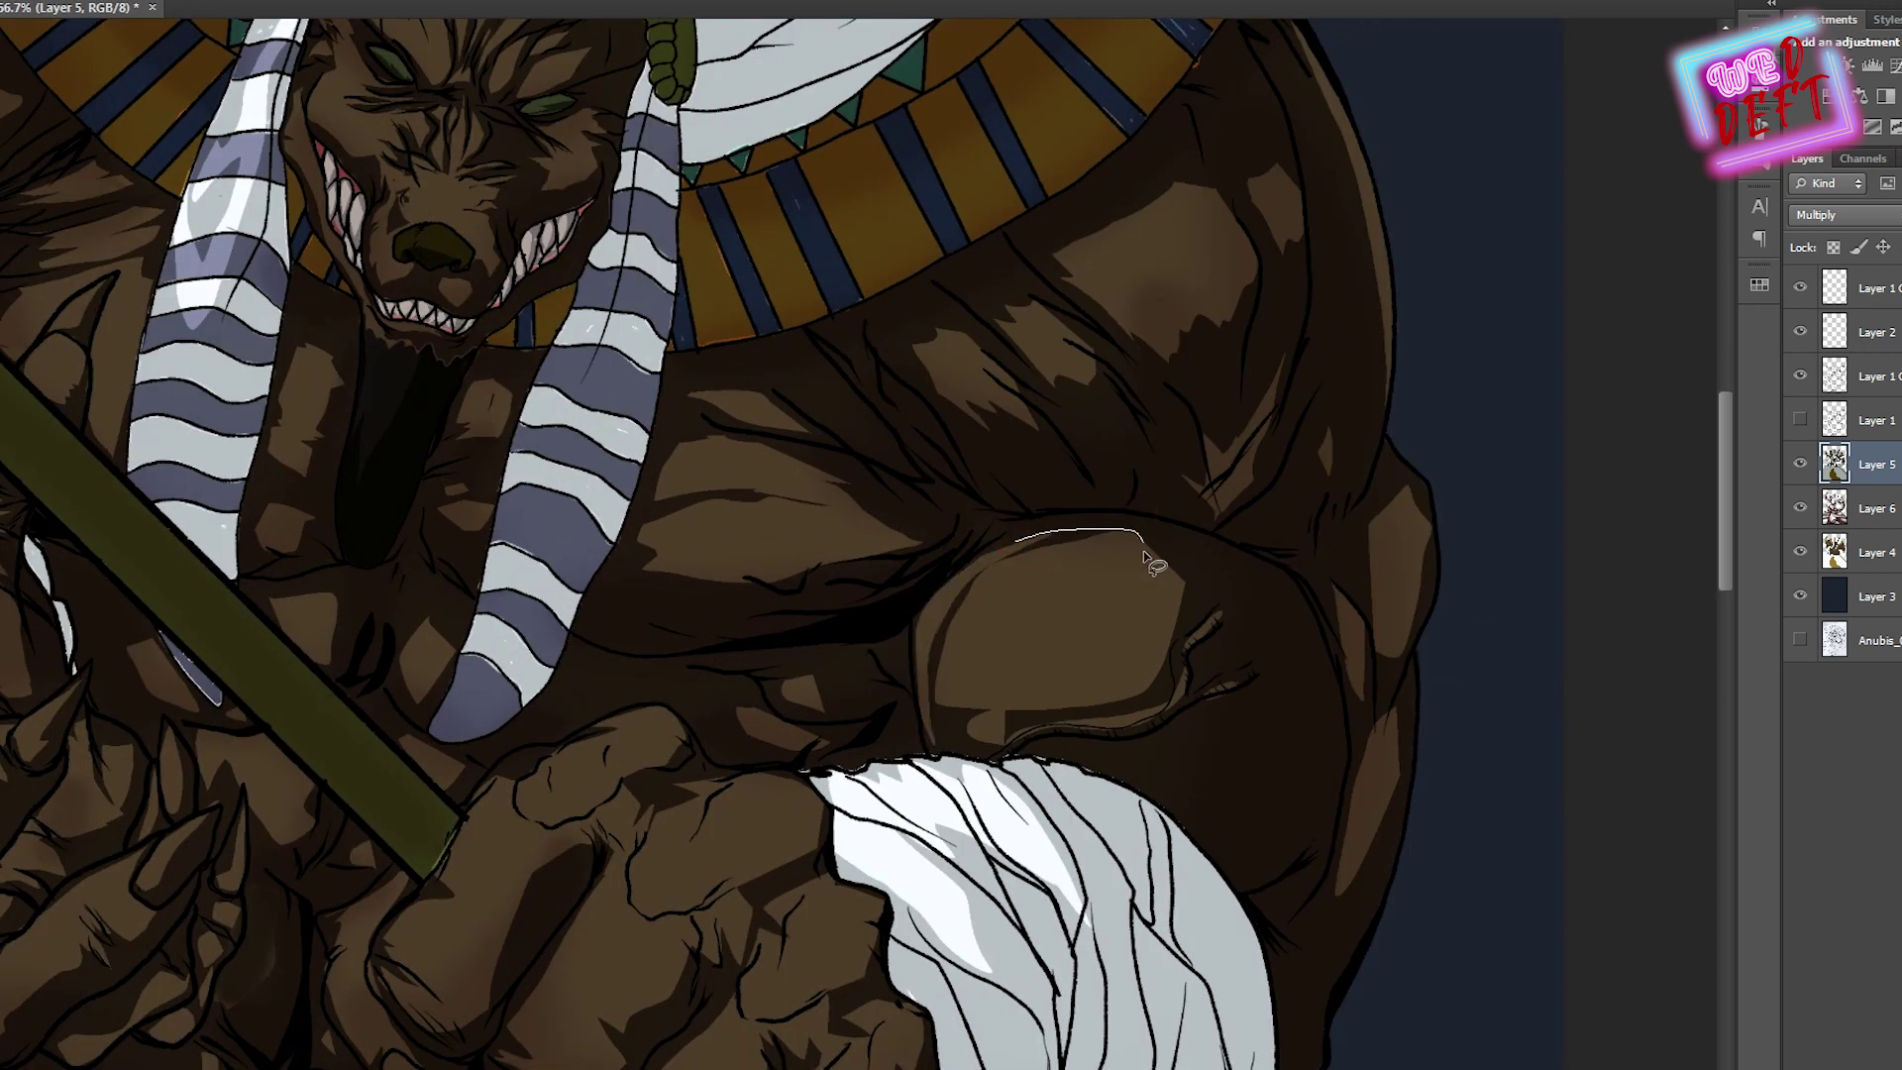
key("ctrl+minus")
key("ctrl+minus")
key("ctrl+minus")
mouse_move(867, 738)
left_mouse_down()
mouse_move(936, 763)
mouse_move(921, 674)
left_mouse_up()
key("ctrl+plus")
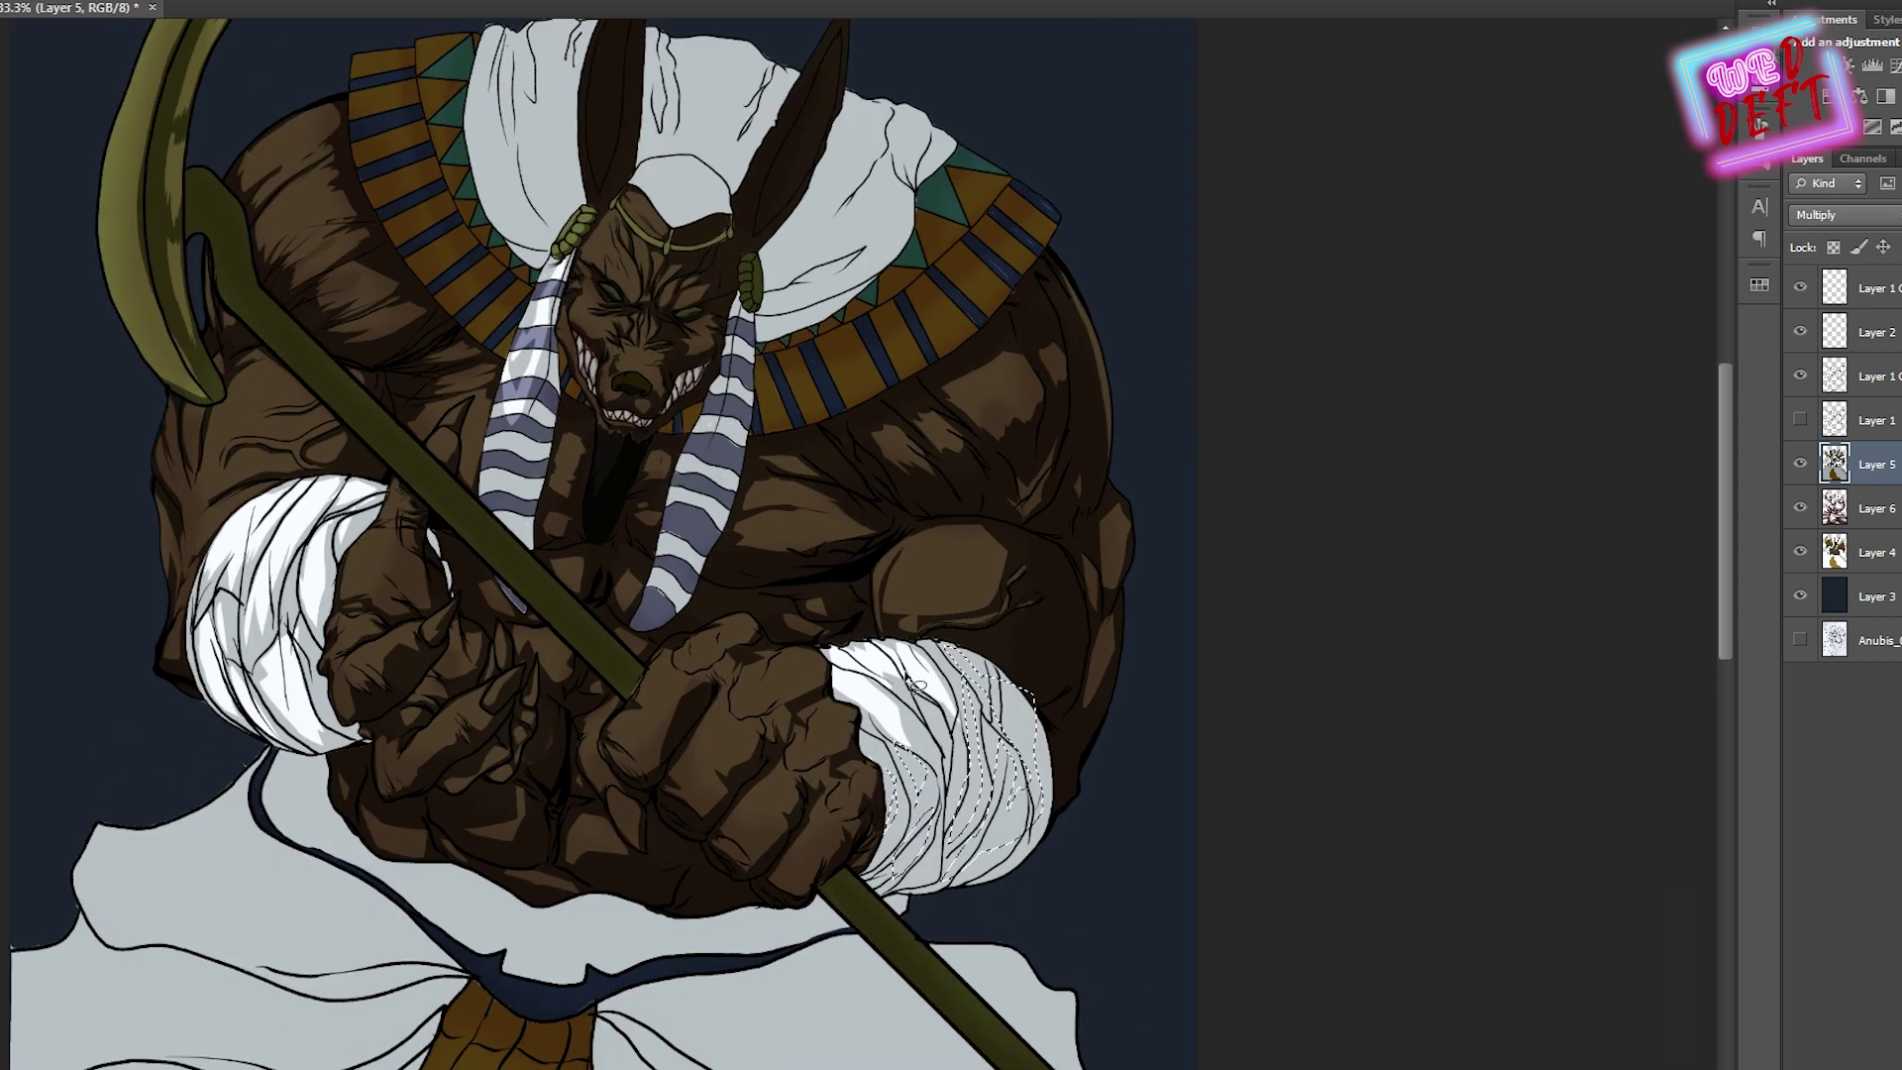
key("ctrl+minus")
key("ctrl+minus")
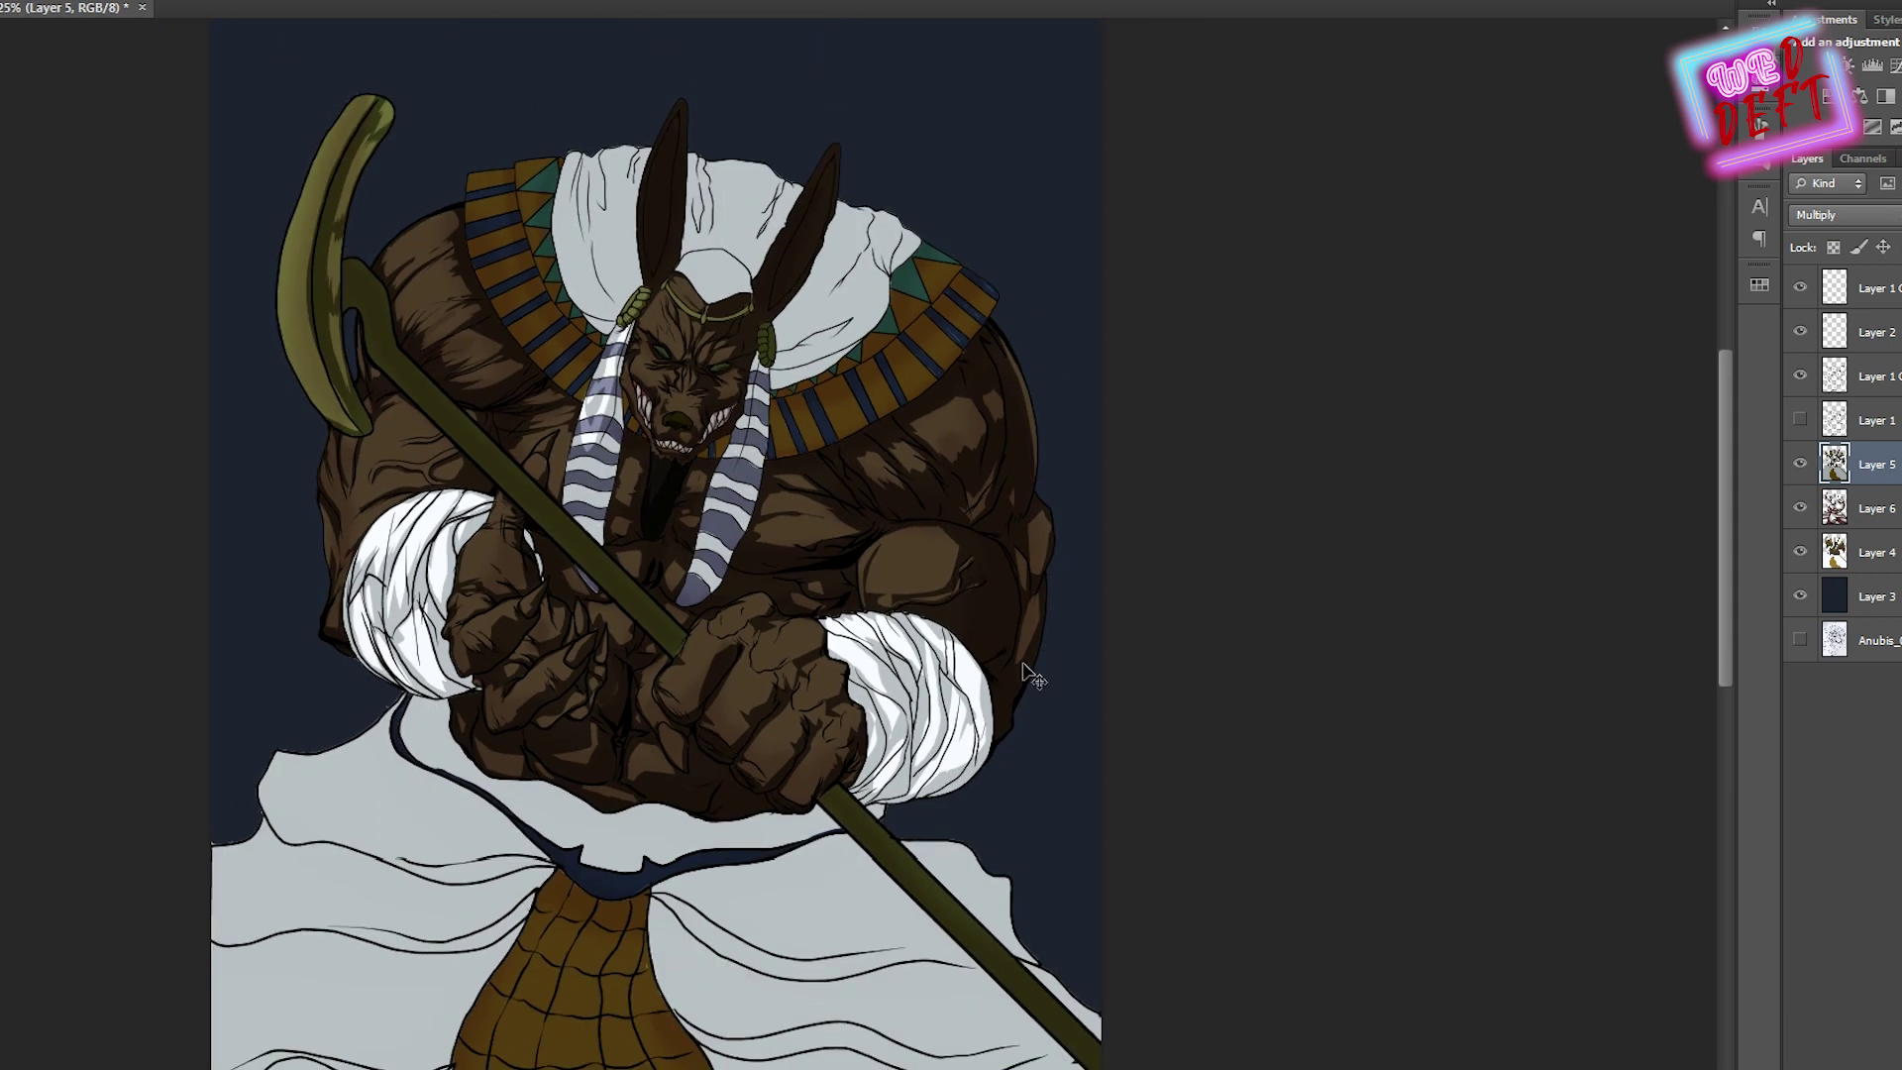
Highlight the outer striped band of the collar on the crook side with a lassoed shape
key("ctrl+plus")
key("ctrl+plus")
key("ctrl+plus")
left_click_drag(551, 313, 638, 312)
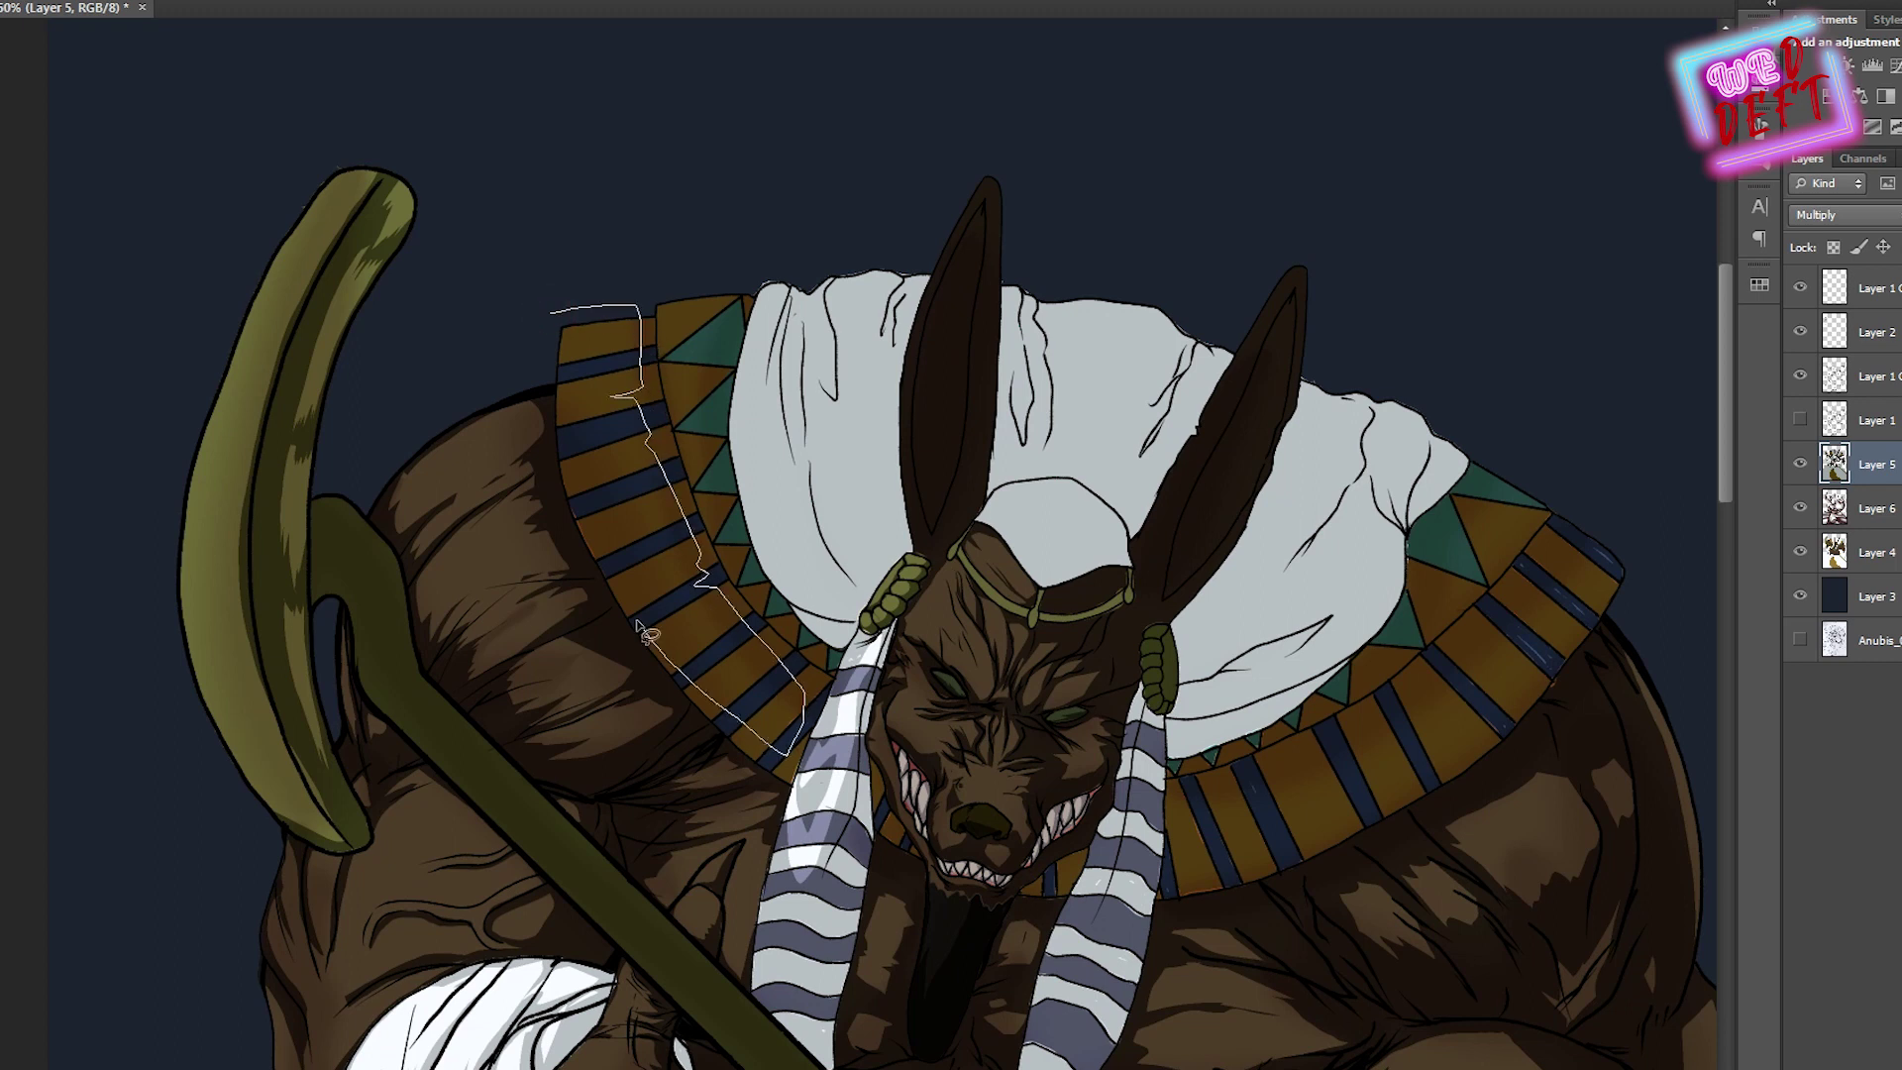
left_click_drag(639, 631, 557, 327)
key("Delete")
left_click(523, 235)
Highlight the inner triangle-patterned band of the collar on the crook side with lassoed shapes
left_click_drag(788, 631, 658, 289)
left_click_drag(643, 351, 673, 414)
left_click_drag(760, 626, 760, 626)
key("ctrl+minus")
key("ctrl+minus")
key("ctrl+minus")
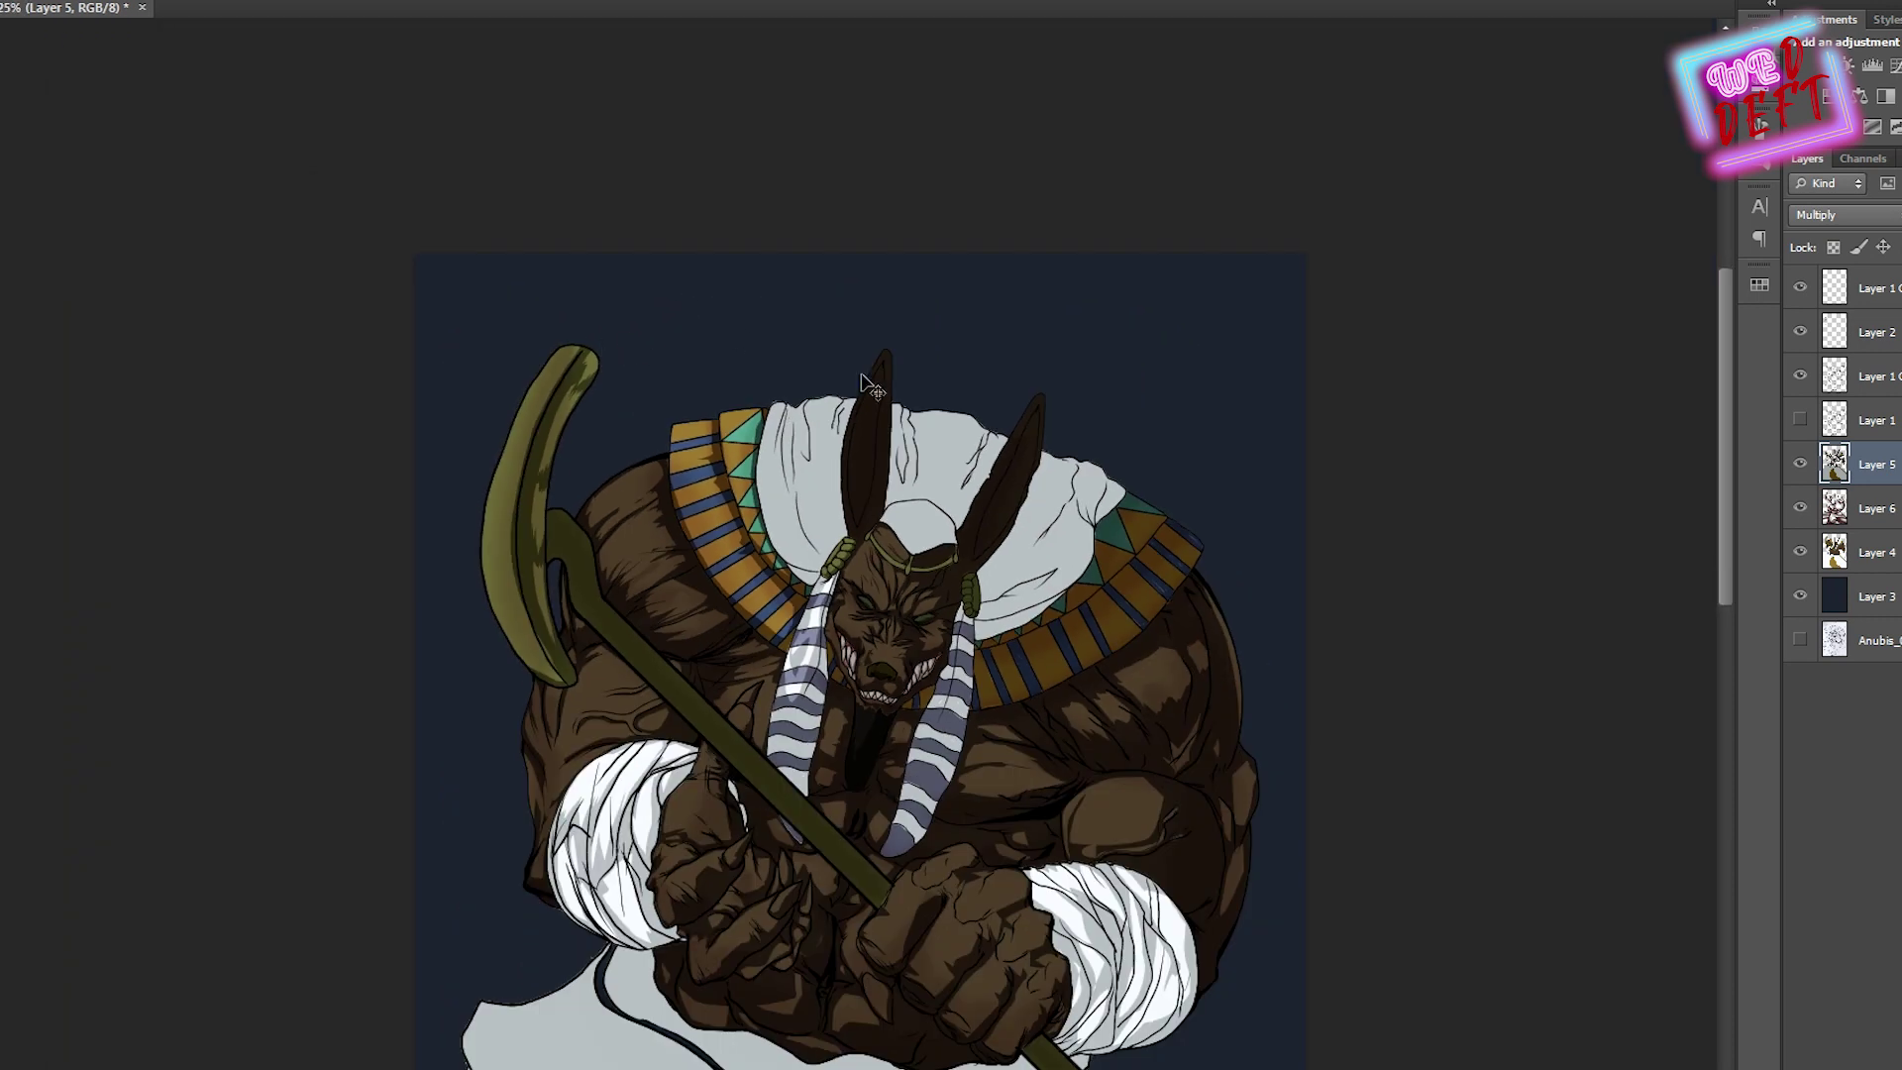
Cut lassoed highlights into the triangles and striped band of the collar above the staff-gripping arm
key("ctrl+plus")
key("ctrl+plus")
key("ctrl+plus")
left_click_drag(909, 481, 956, 421)
key("Delete")
left_click(963, 426)
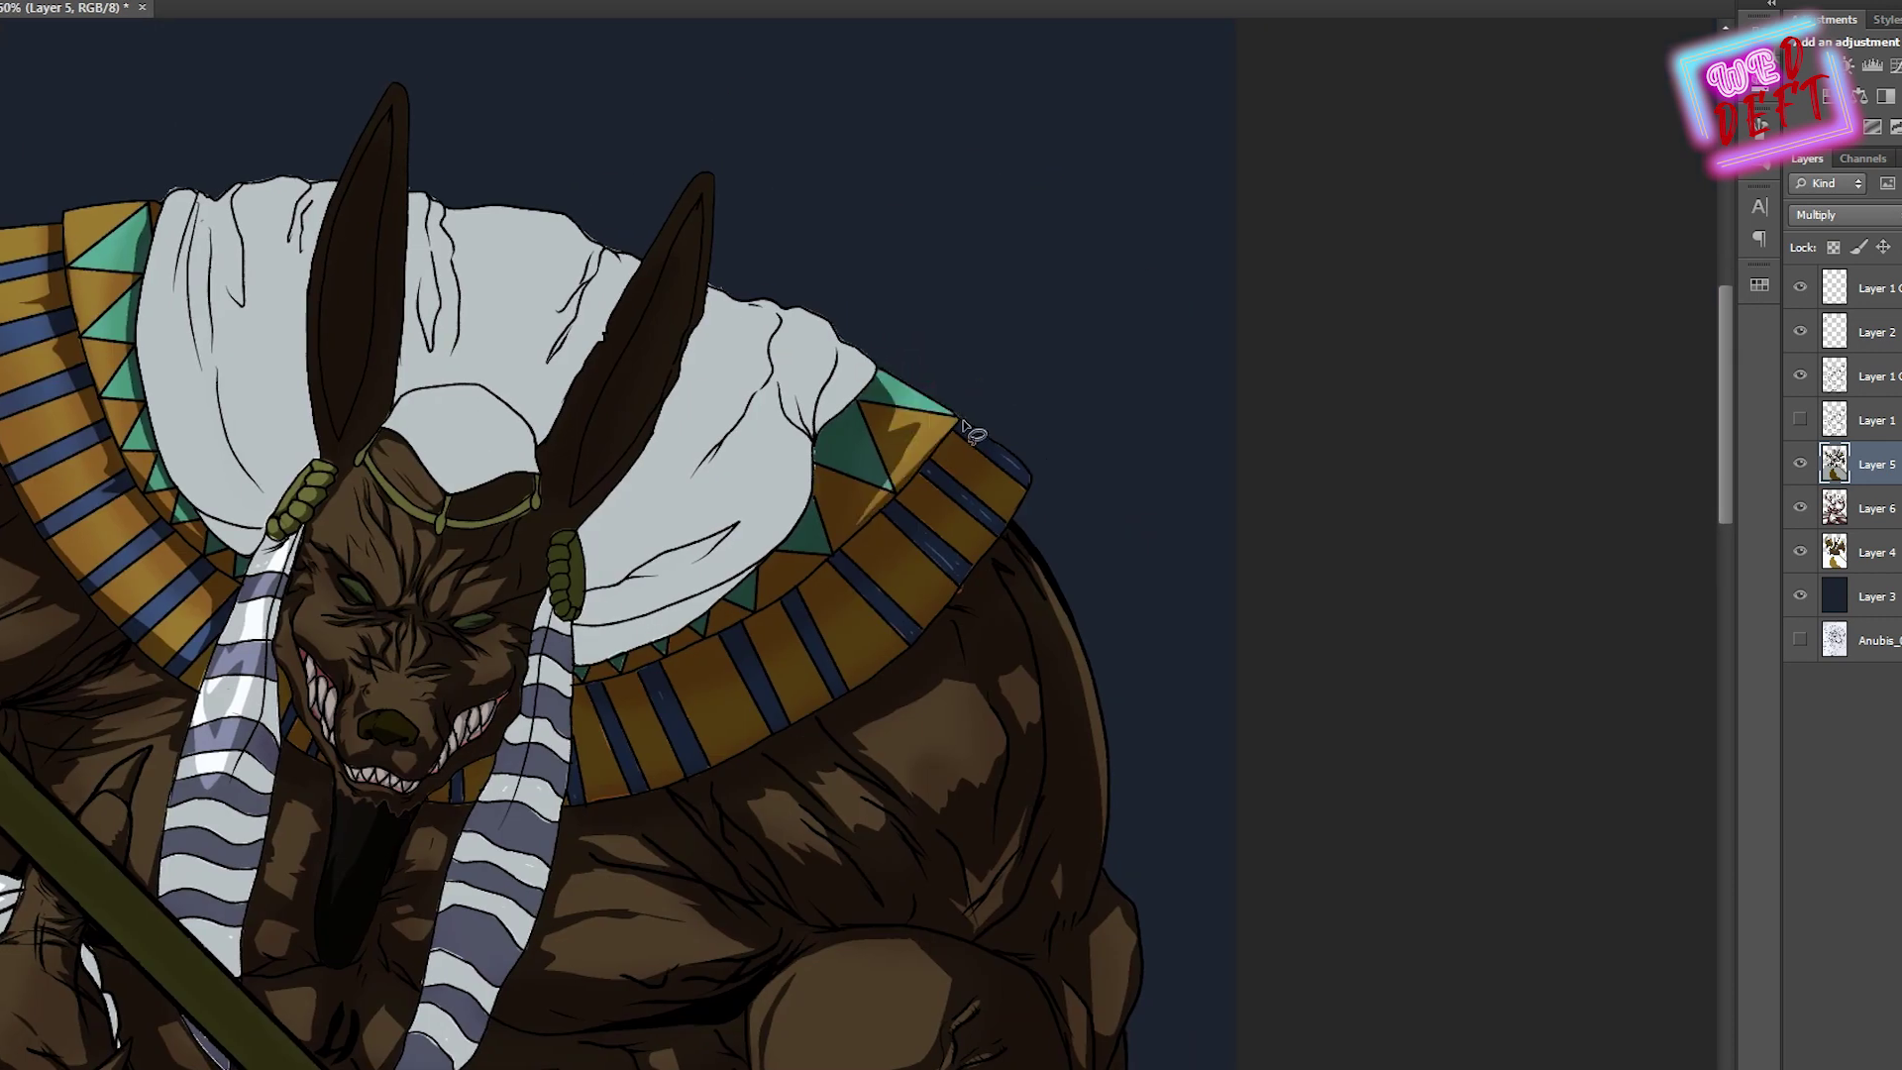
left_click_drag(929, 606, 959, 424)
key("Delete")
key("ctrl+minus")
key("ctrl+minus")
key("ctrl+minus")
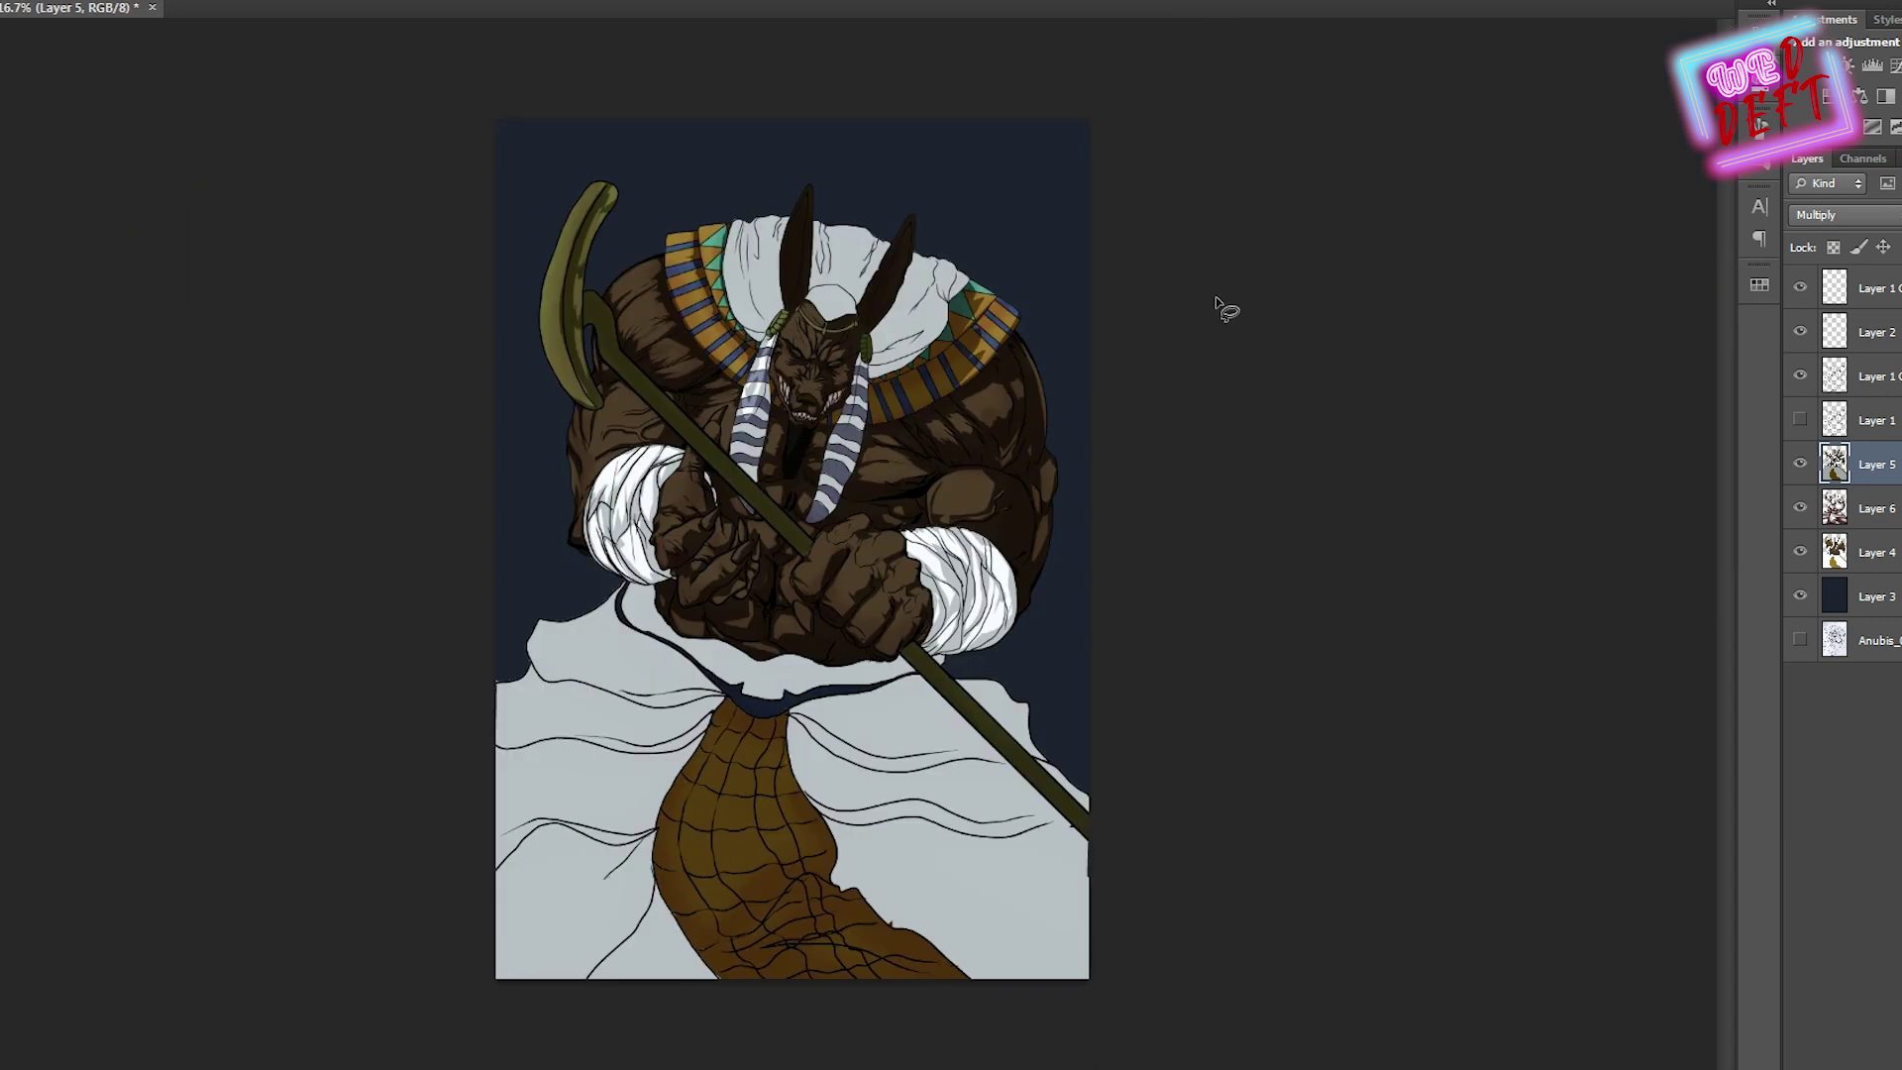
Highlight the headdress cloth on the forehead between the ears with a lassoed shape
key("ctrl+plus")
key("ctrl+plus")
key("ctrl+plus")
key("ctrl+plus")
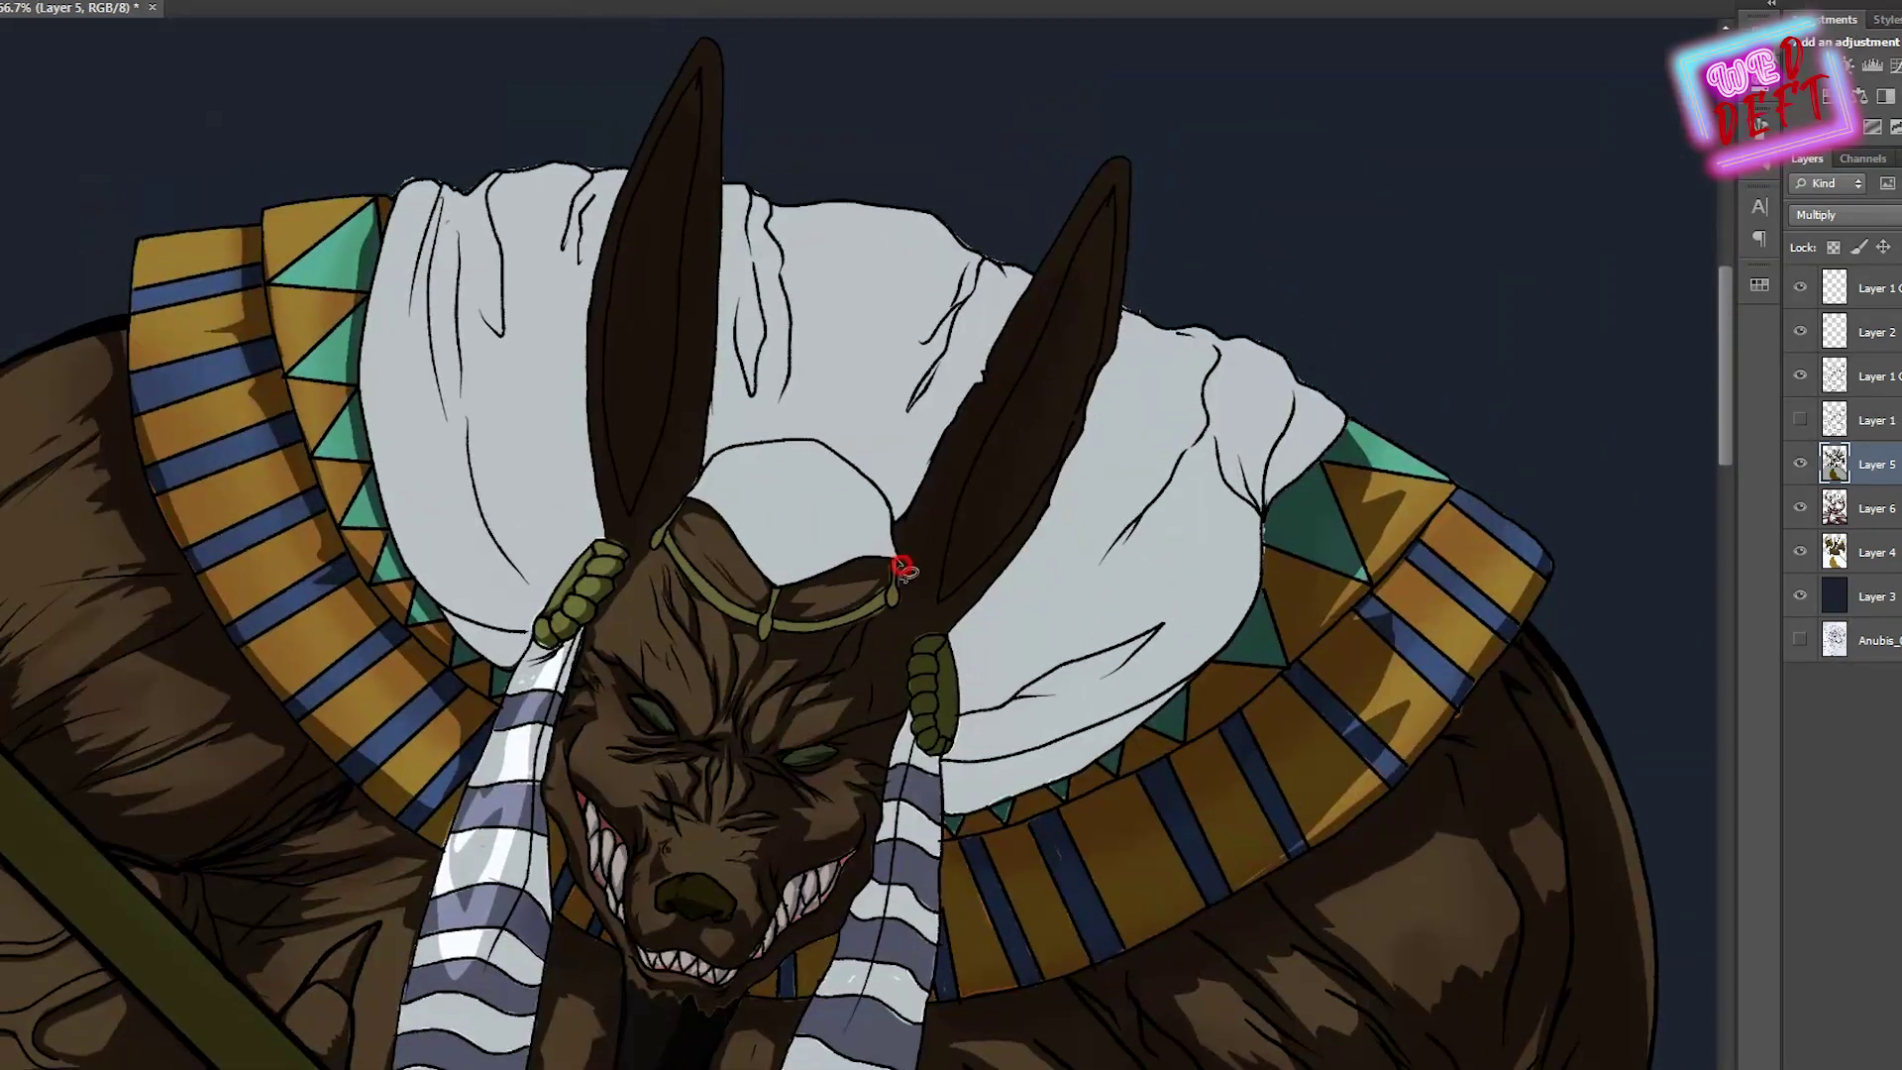
left_click_drag(836, 481, 822, 491)
key("Delete")
left_click(803, 488)
Cut lassoed highlights into the headdress folds between the crook-side collar and the nearest ear
left_click_drag(418, 182, 458, 592)
key("Delete")
mouse_move(443, 269)
left_mouse_down()
mouse_move(424, 186)
mouse_move(501, 187)
mouse_move(543, 489)
left_mouse_up()
left_click_drag(562, 327, 465, 176)
key("Delete")
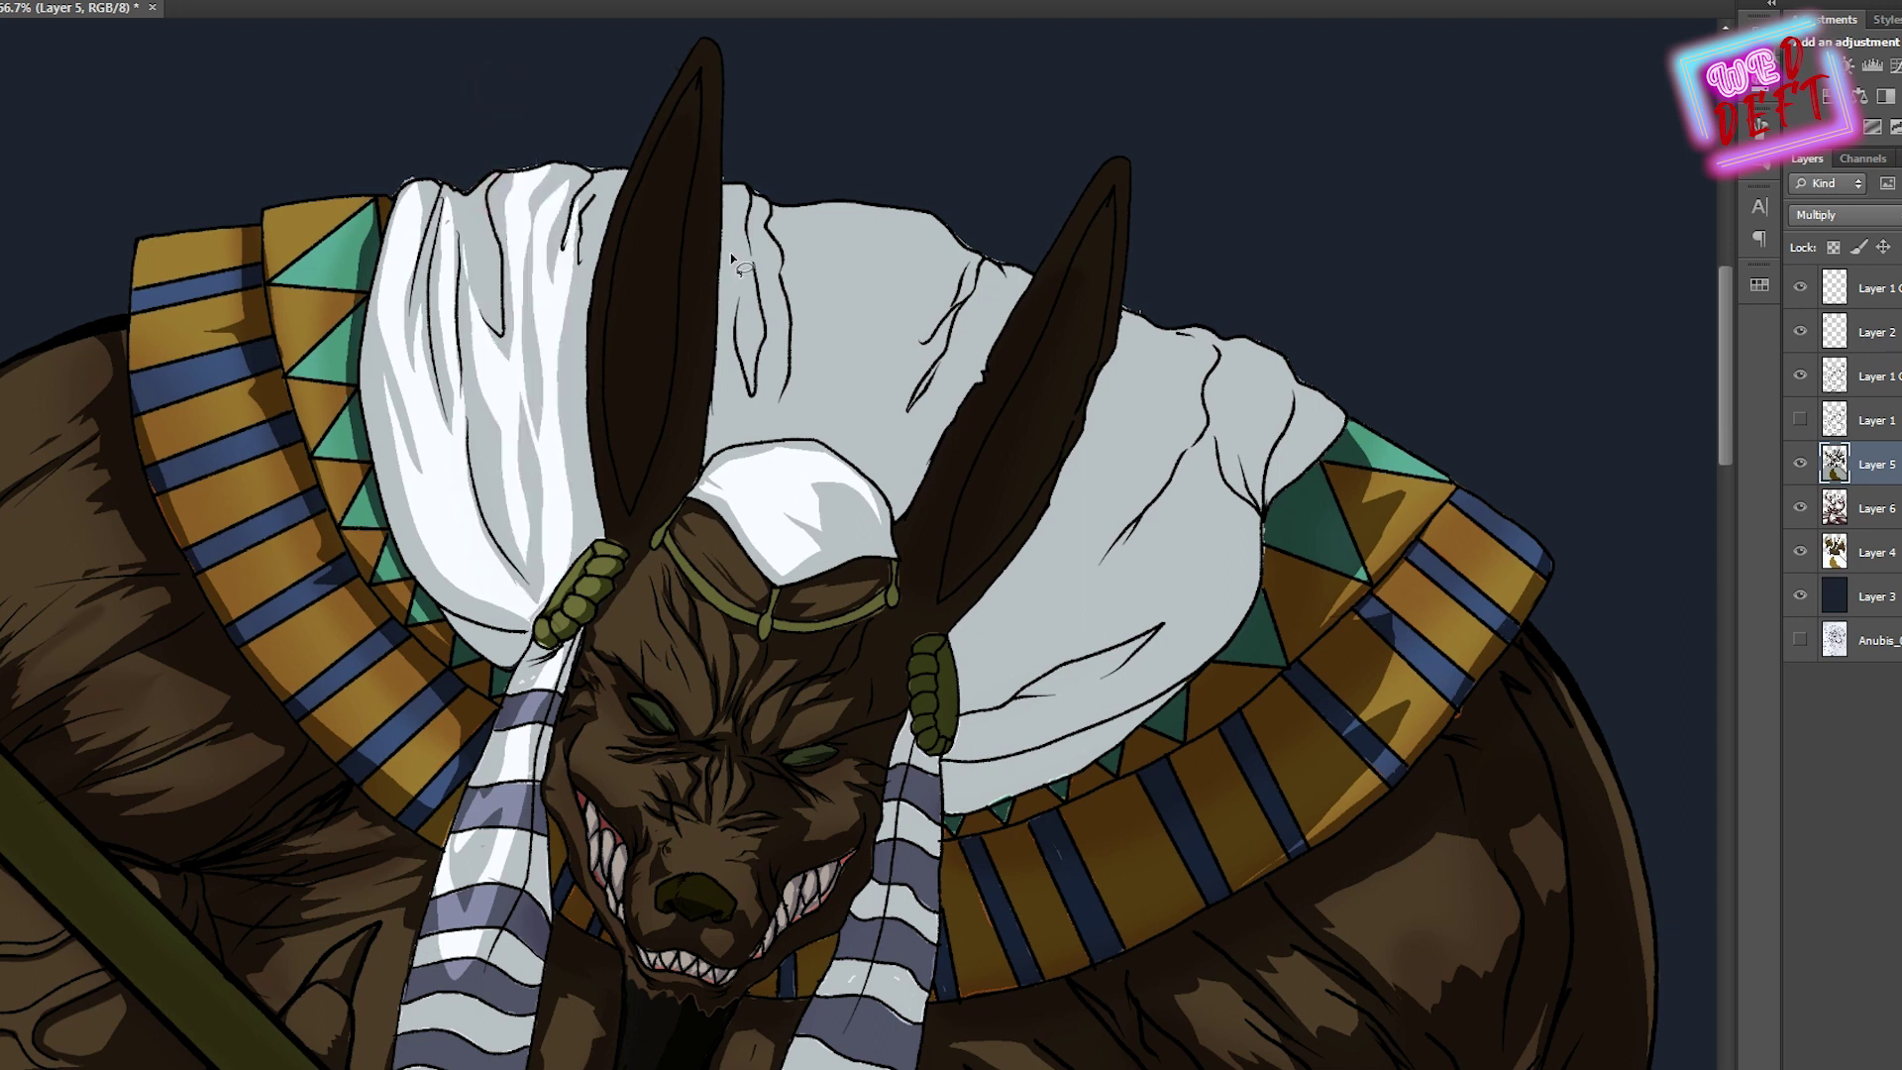
Highlight the headdress folds between the two ears with lassoed shapes
key("ctrl+minus")
key("ctrl+minus")
key("ctrl+minus")
key("ctrl+minus")
key("ctrl+plus")
key("ctrl+plus")
key("ctrl+plus")
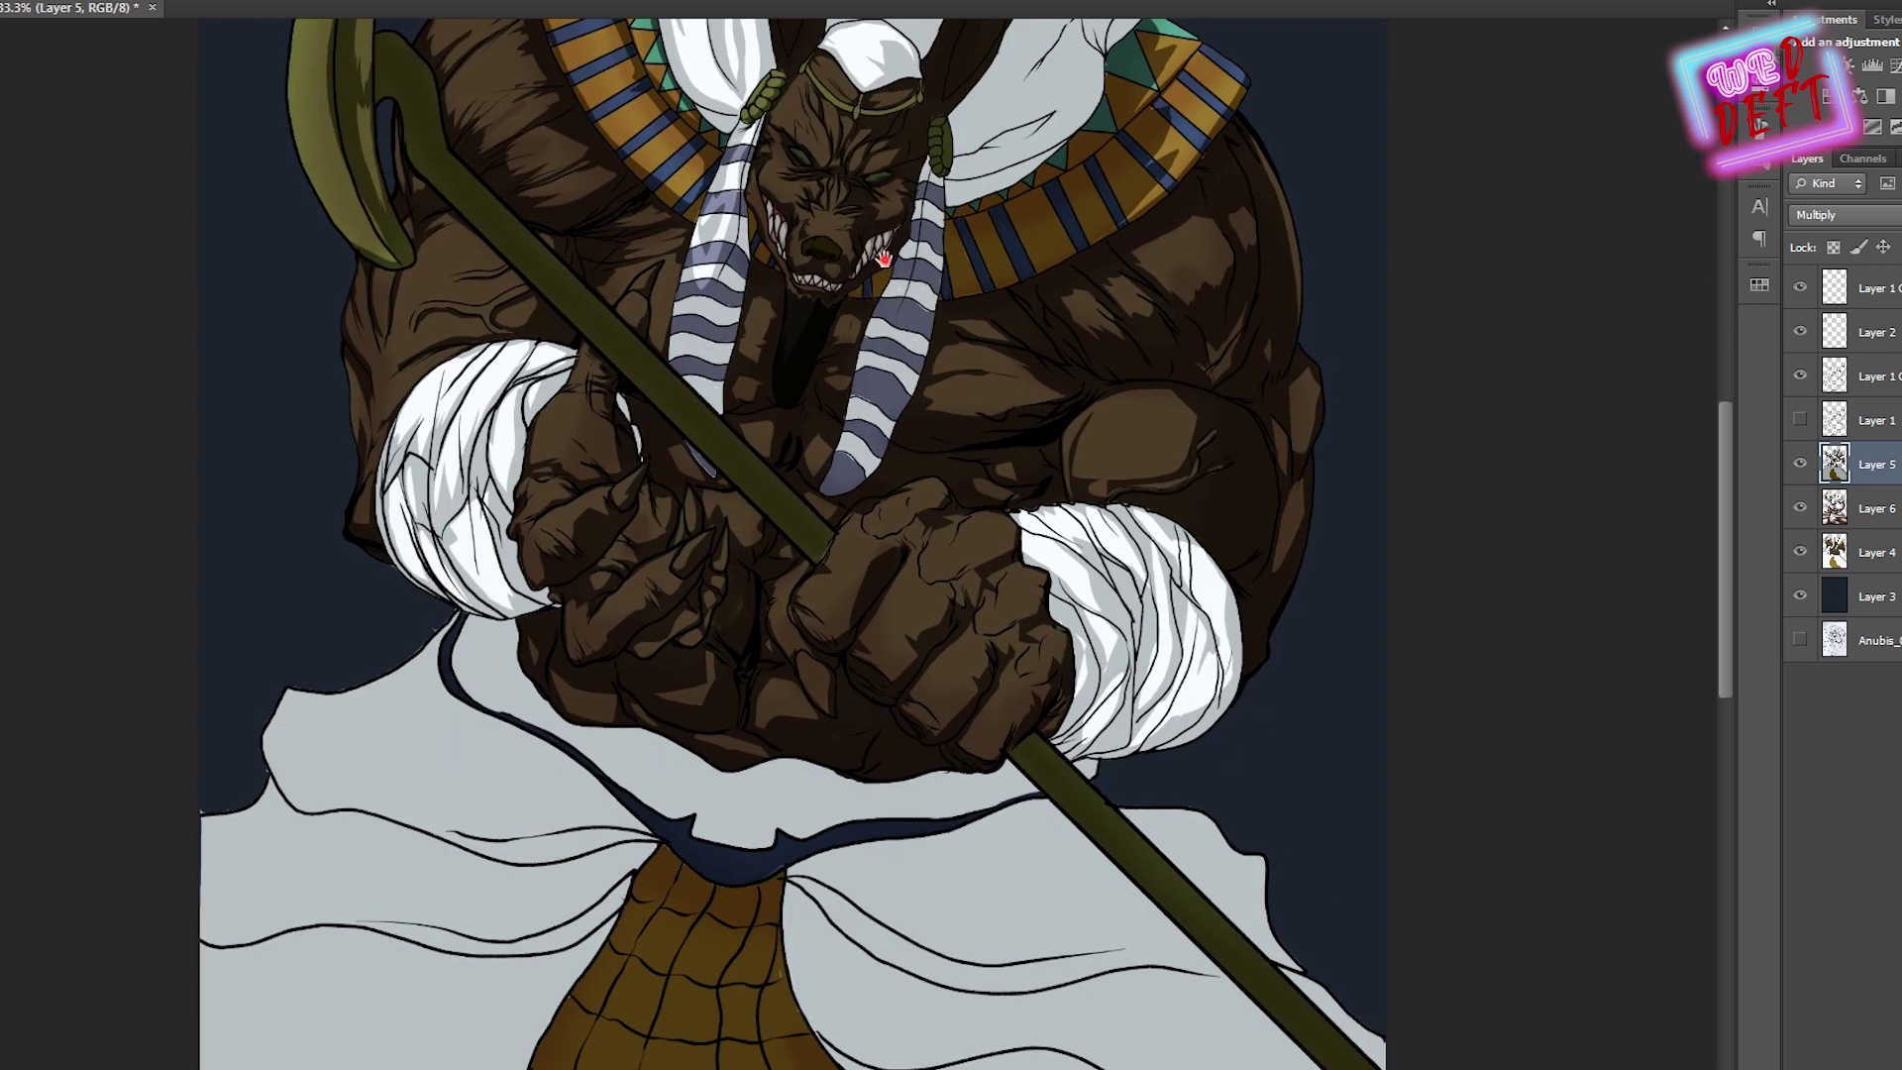
mouse_move(738, 265)
left_mouse_down()
mouse_move(755, 407)
mouse_move(757, 365)
mouse_move(907, 250)
left_mouse_up()
key("Delete")
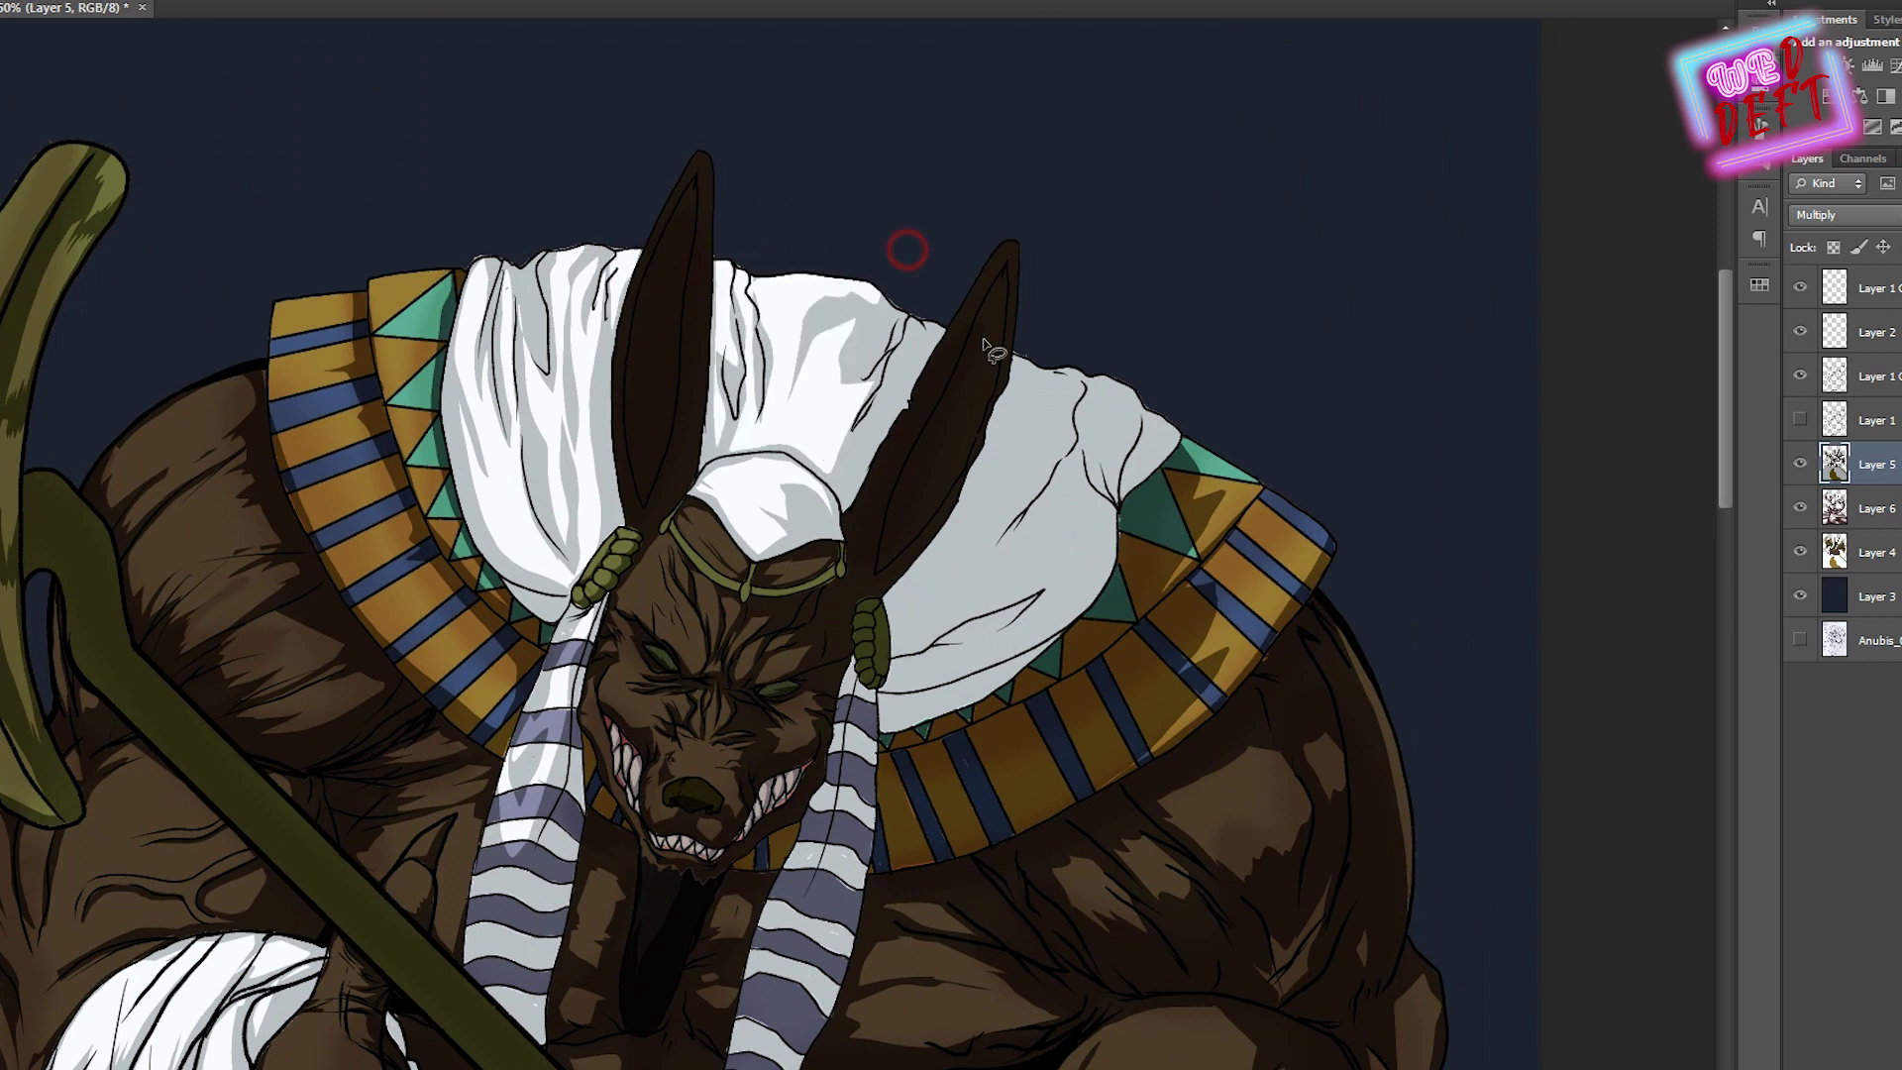
Highlight the headdress folds between the far ear and the collar above the staff-gripping arm
mouse_move(1048, 352)
left_mouse_down()
mouse_move(1060, 445)
mouse_move(1104, 341)
left_mouse_up()
key("Delete")
key("Delete")
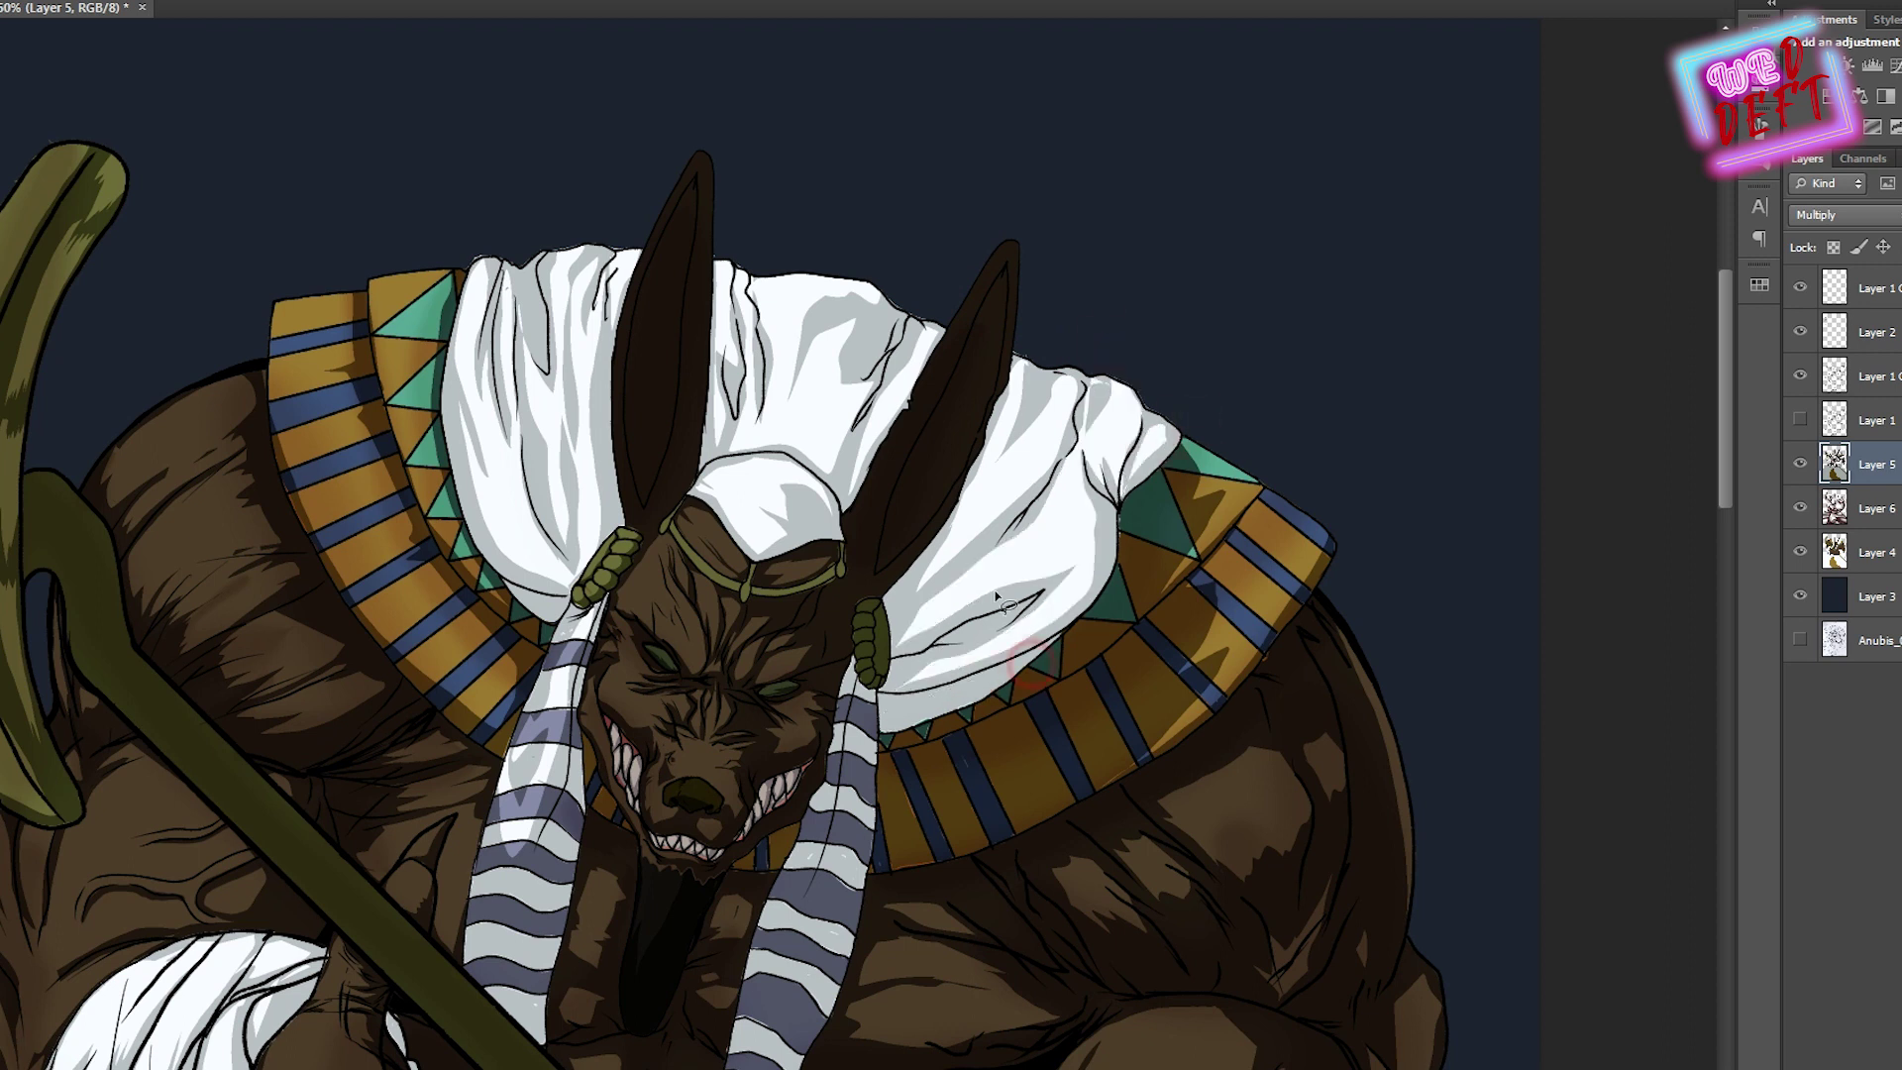
Cut lassoed highlights into the outer rims of both jackal ears
key("ctrl+plus")
left_click_drag(654, 411, 649, 376)
key("Delete")
key("Return")
left_click_drag(1045, 247, 921, 483)
mouse_move(871, 639)
left_mouse_down()
mouse_move(1054, 287)
mouse_move(1045, 252)
left_mouse_up()
key("Delete")
Lighten the crook-side ear's outer edge and the inside of the other ear with lassoed shapes
left_click_drag(517, 448, 532, 461)
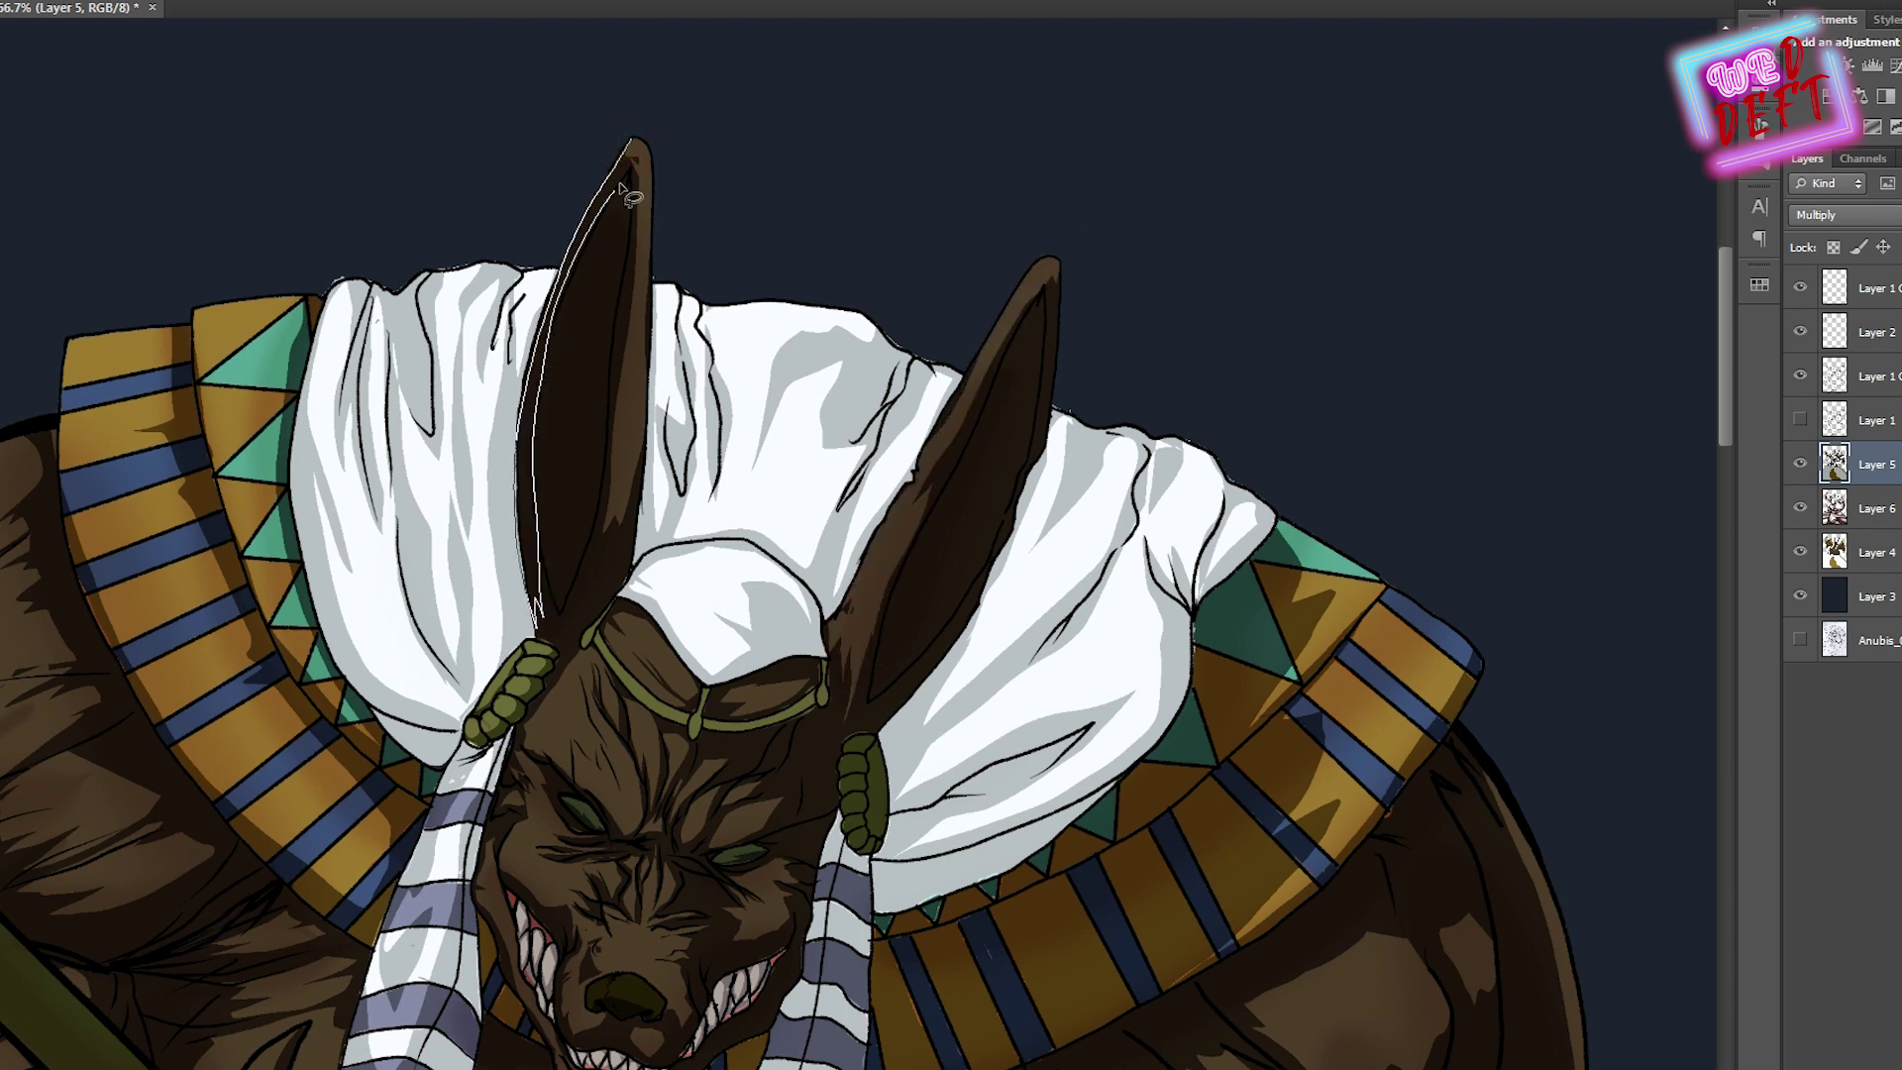
left_click_drag(622, 190, 624, 188)
key("Delete")
left_click_drag(1030, 456, 921, 589)
Add lassoed highlights to the waist cloth and blue belt below the open hand and to the skirt's first drape there
scroll(988, 611, "down", 4)
scroll(497, 651, "up", 2)
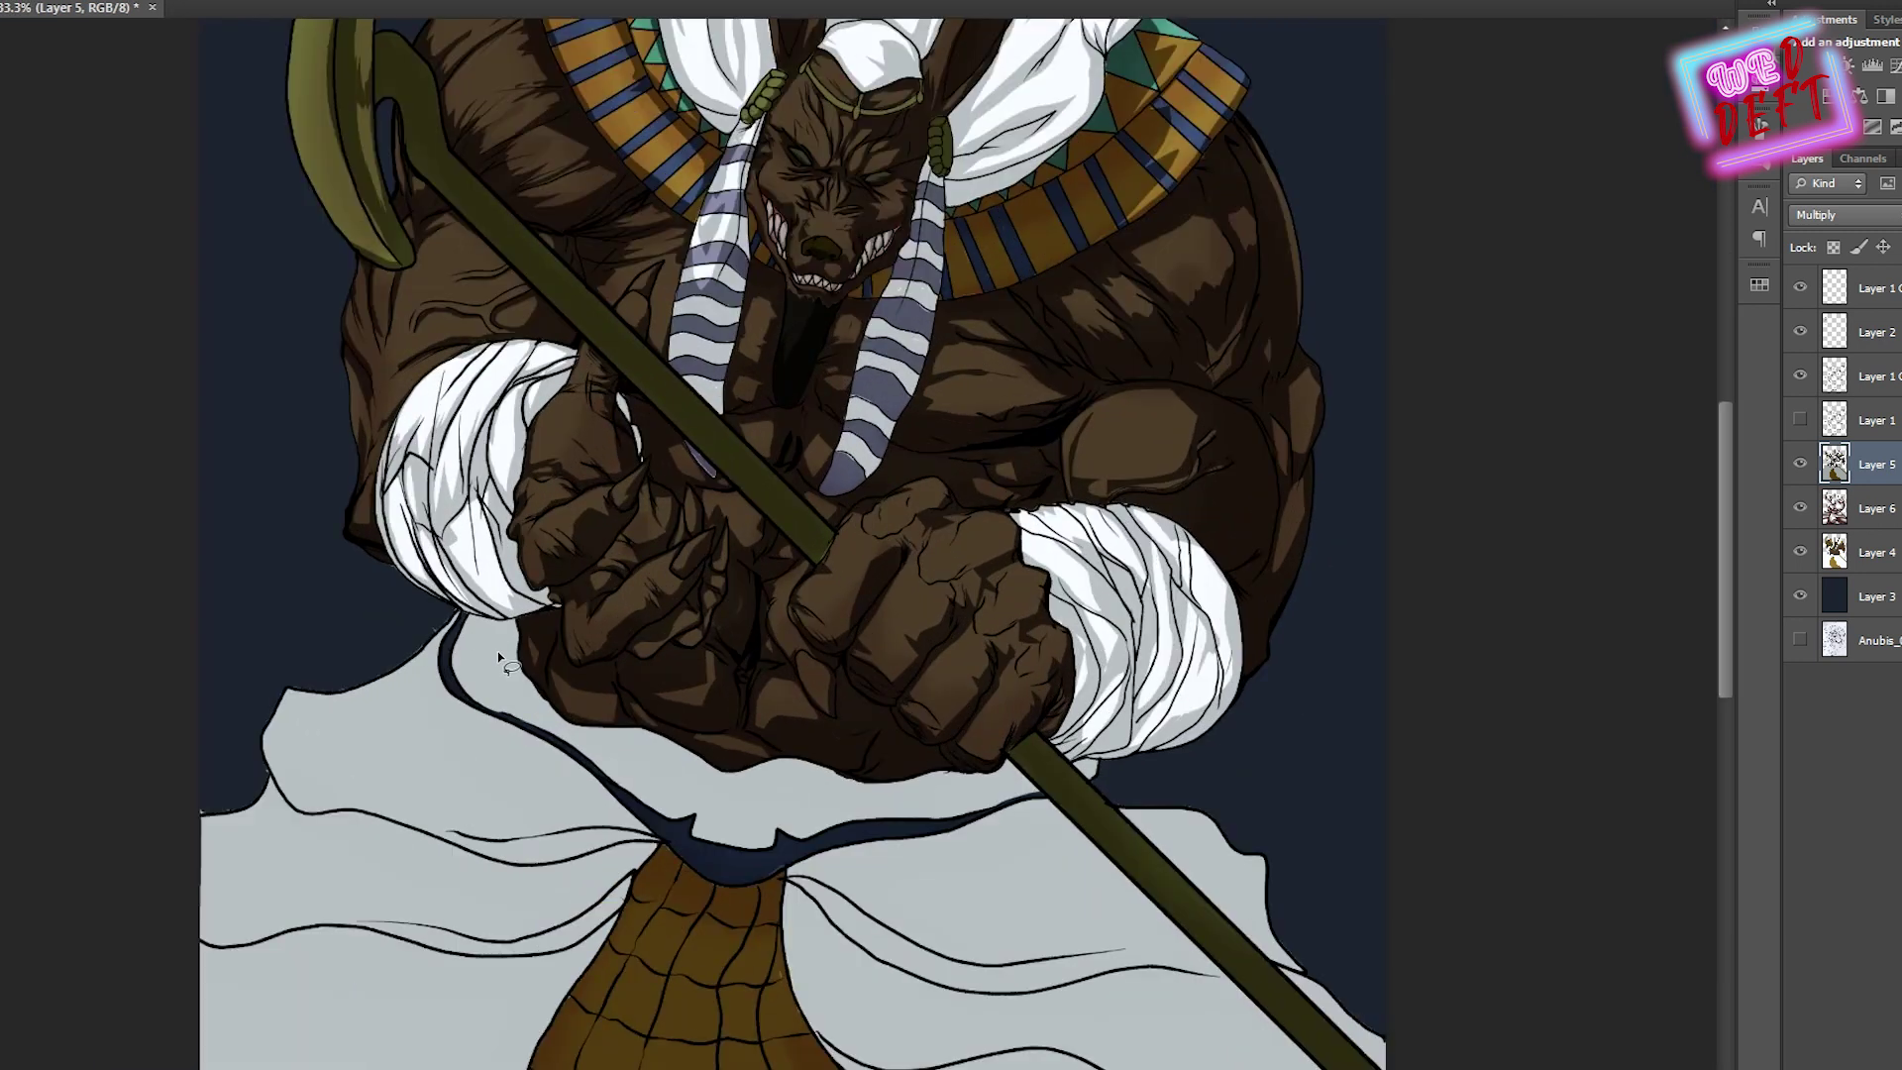
left_click_drag(571, 759, 463, 708)
key("Delete")
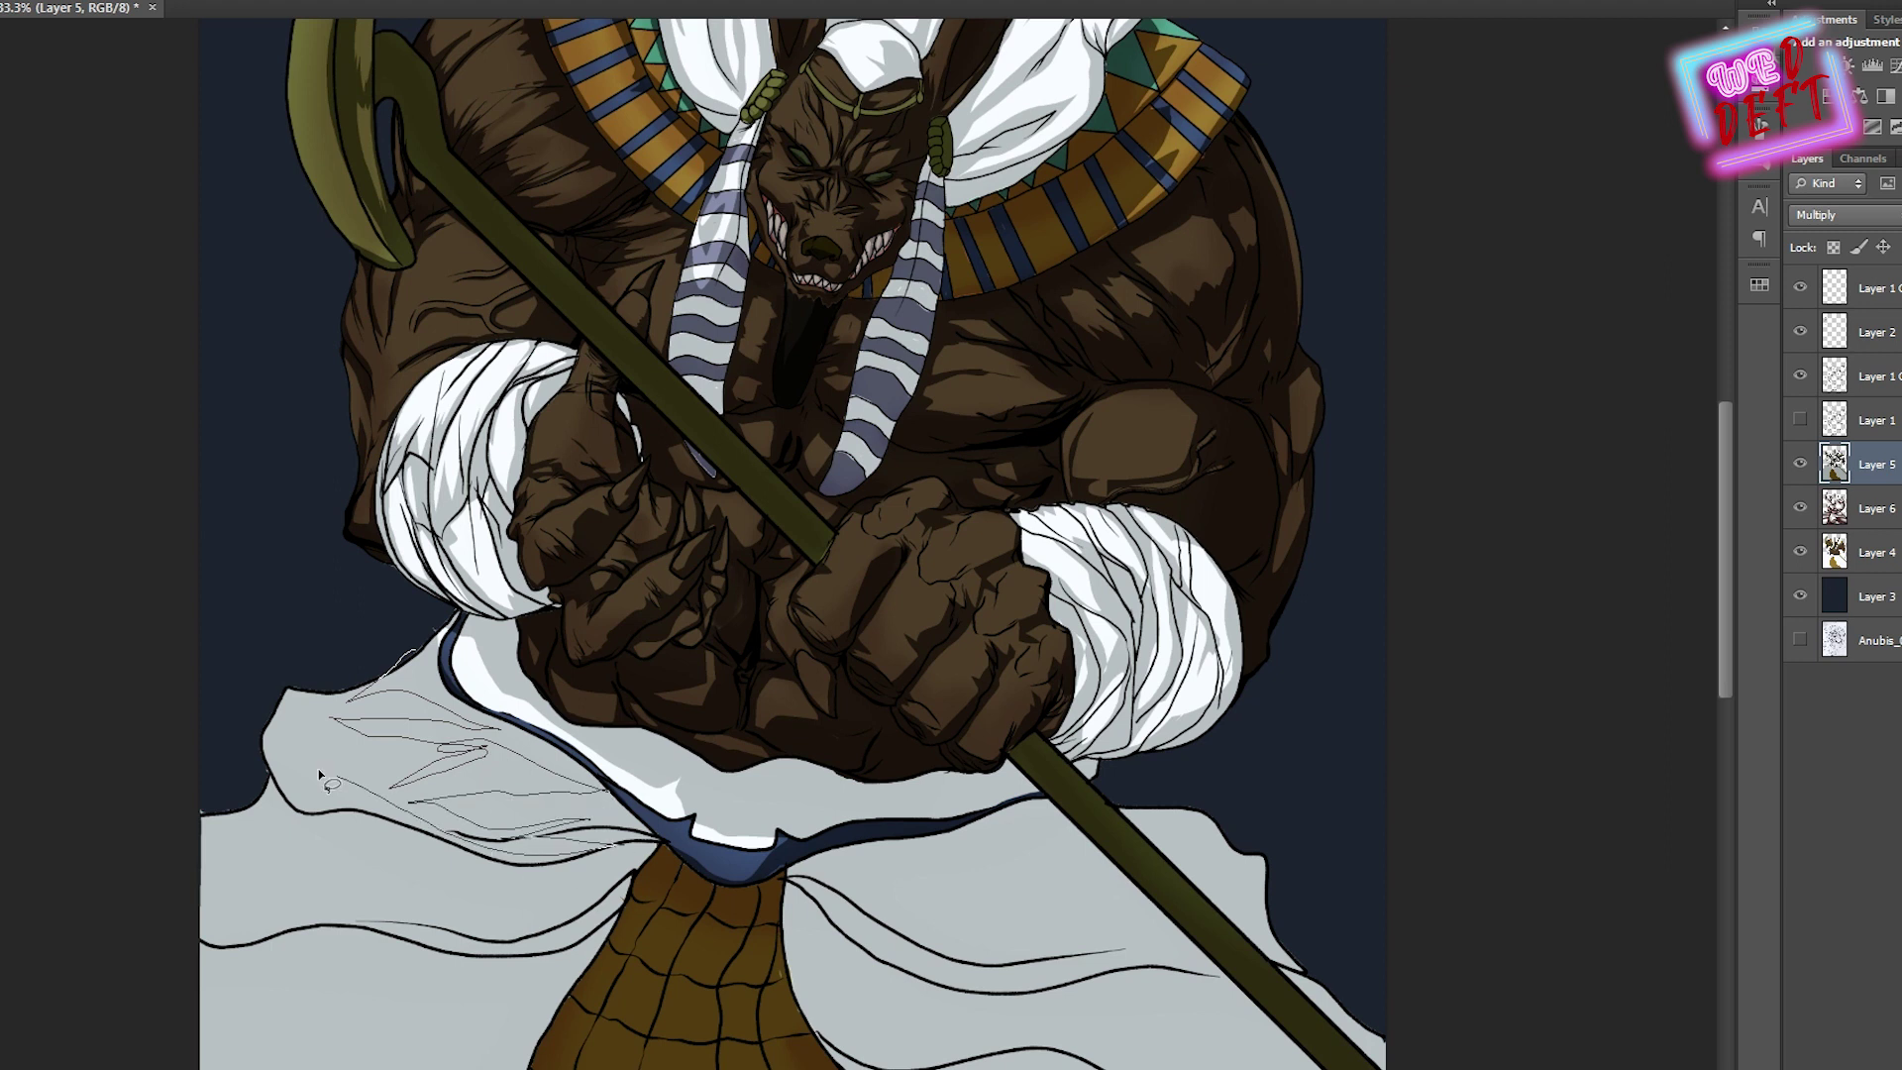
left_click_drag(308, 753, 292, 738)
key("Delete")
scroll(889, 486, "down", 2)
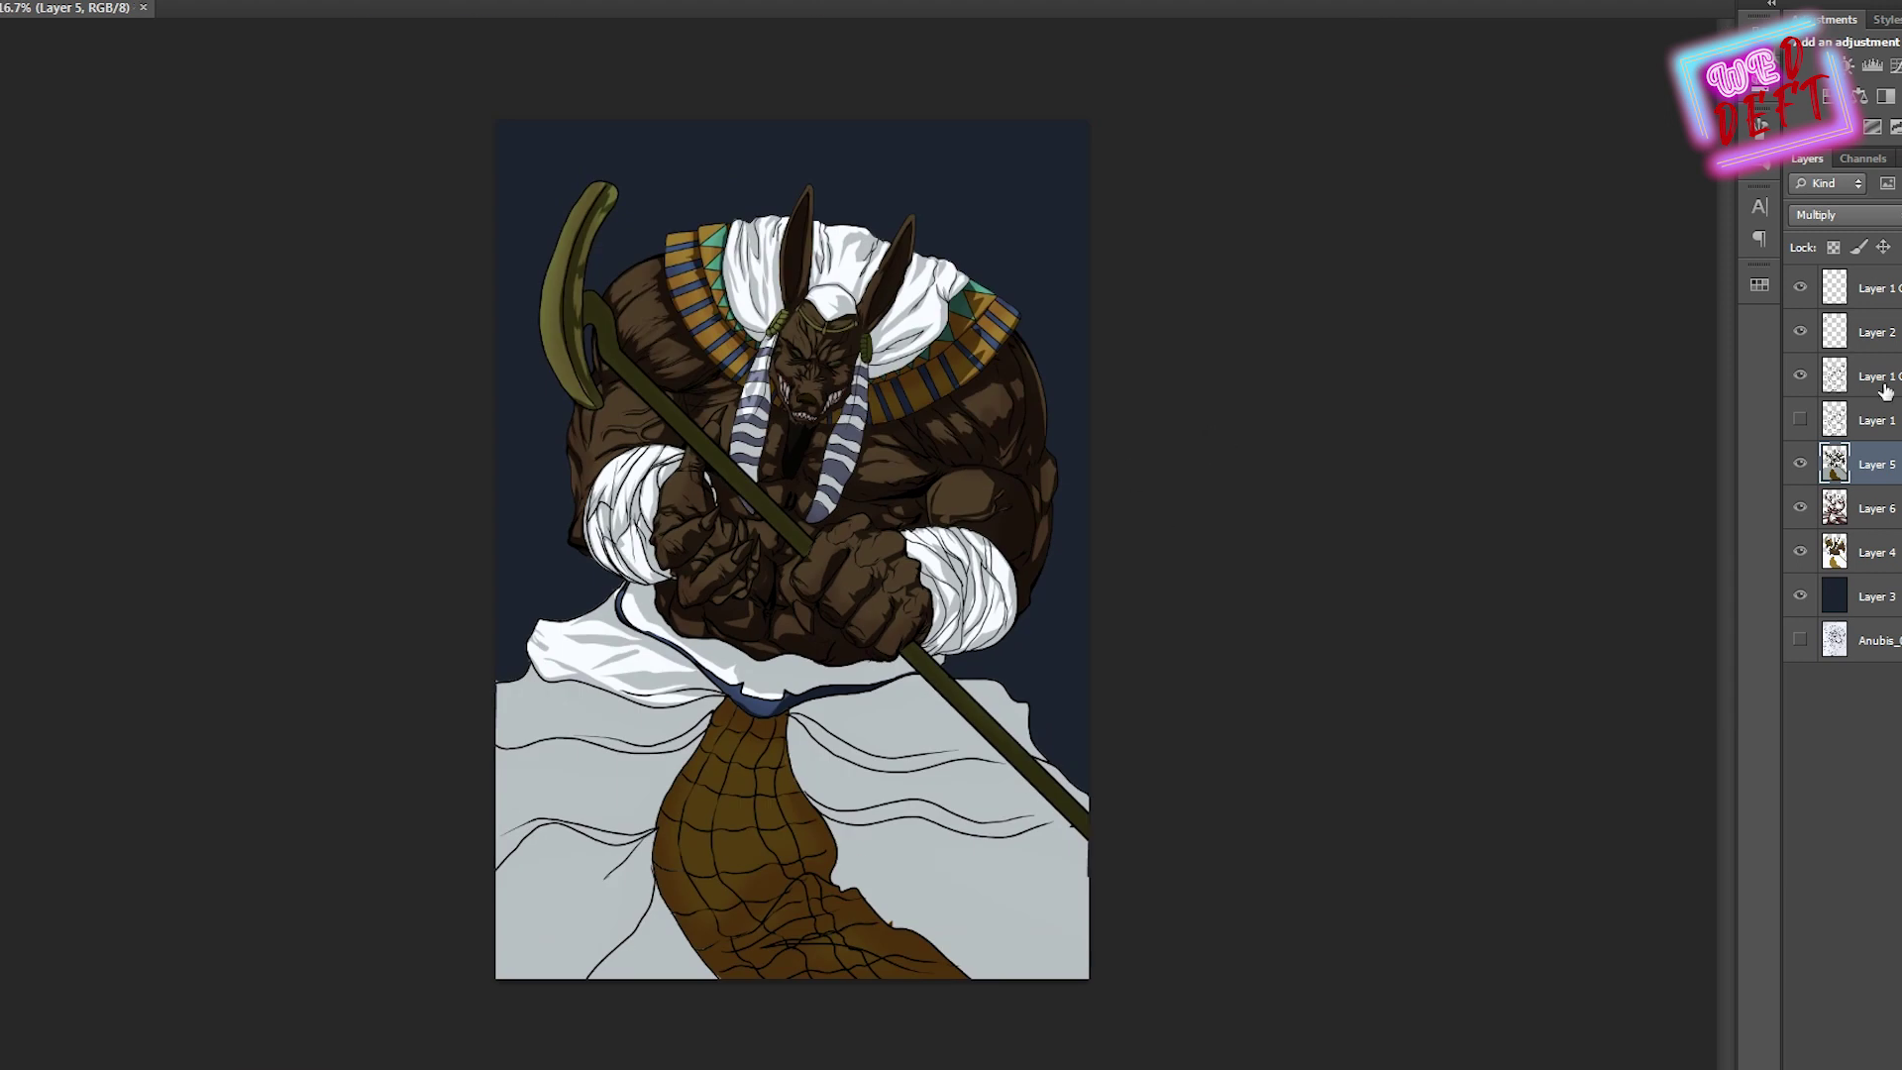
Add highlights along the staff's shaft and on the second skirt drape below the open hand
scroll(969, 295, "up", 1)
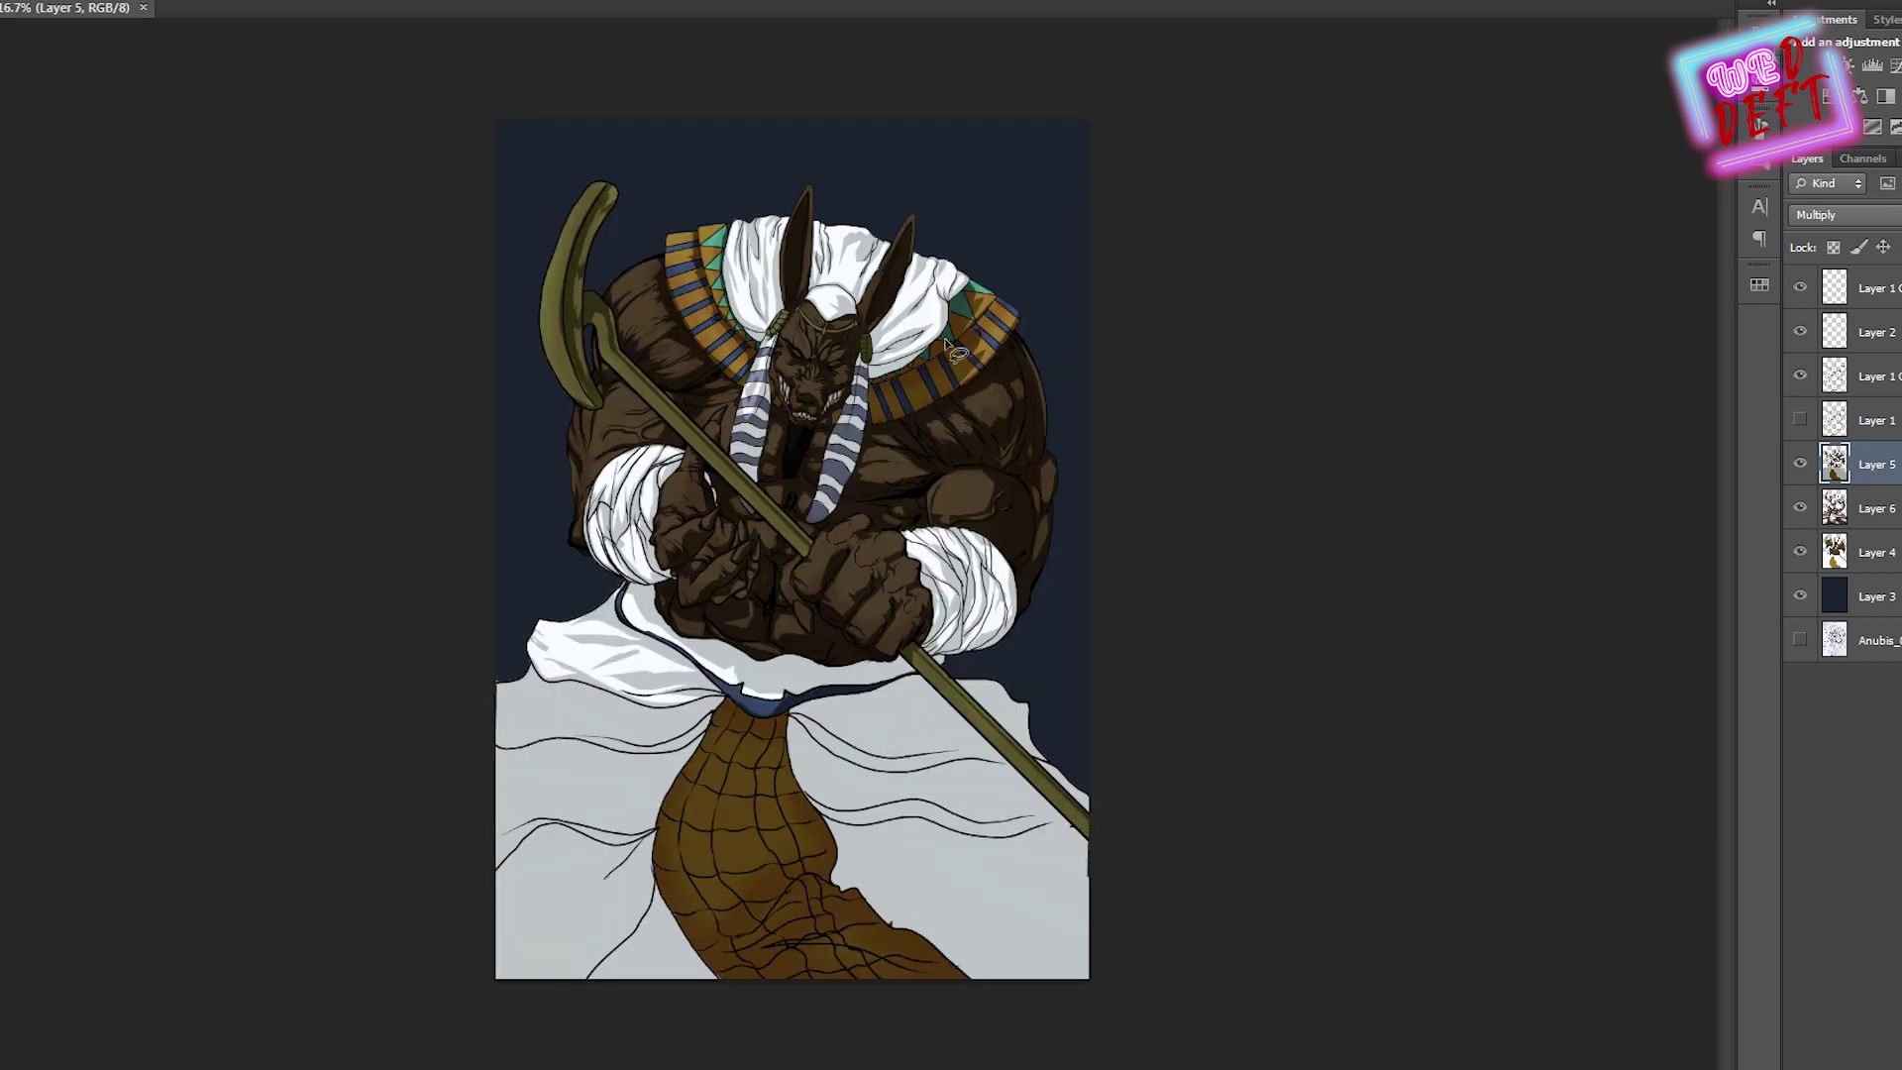
scroll(673, 393, "up", 2)
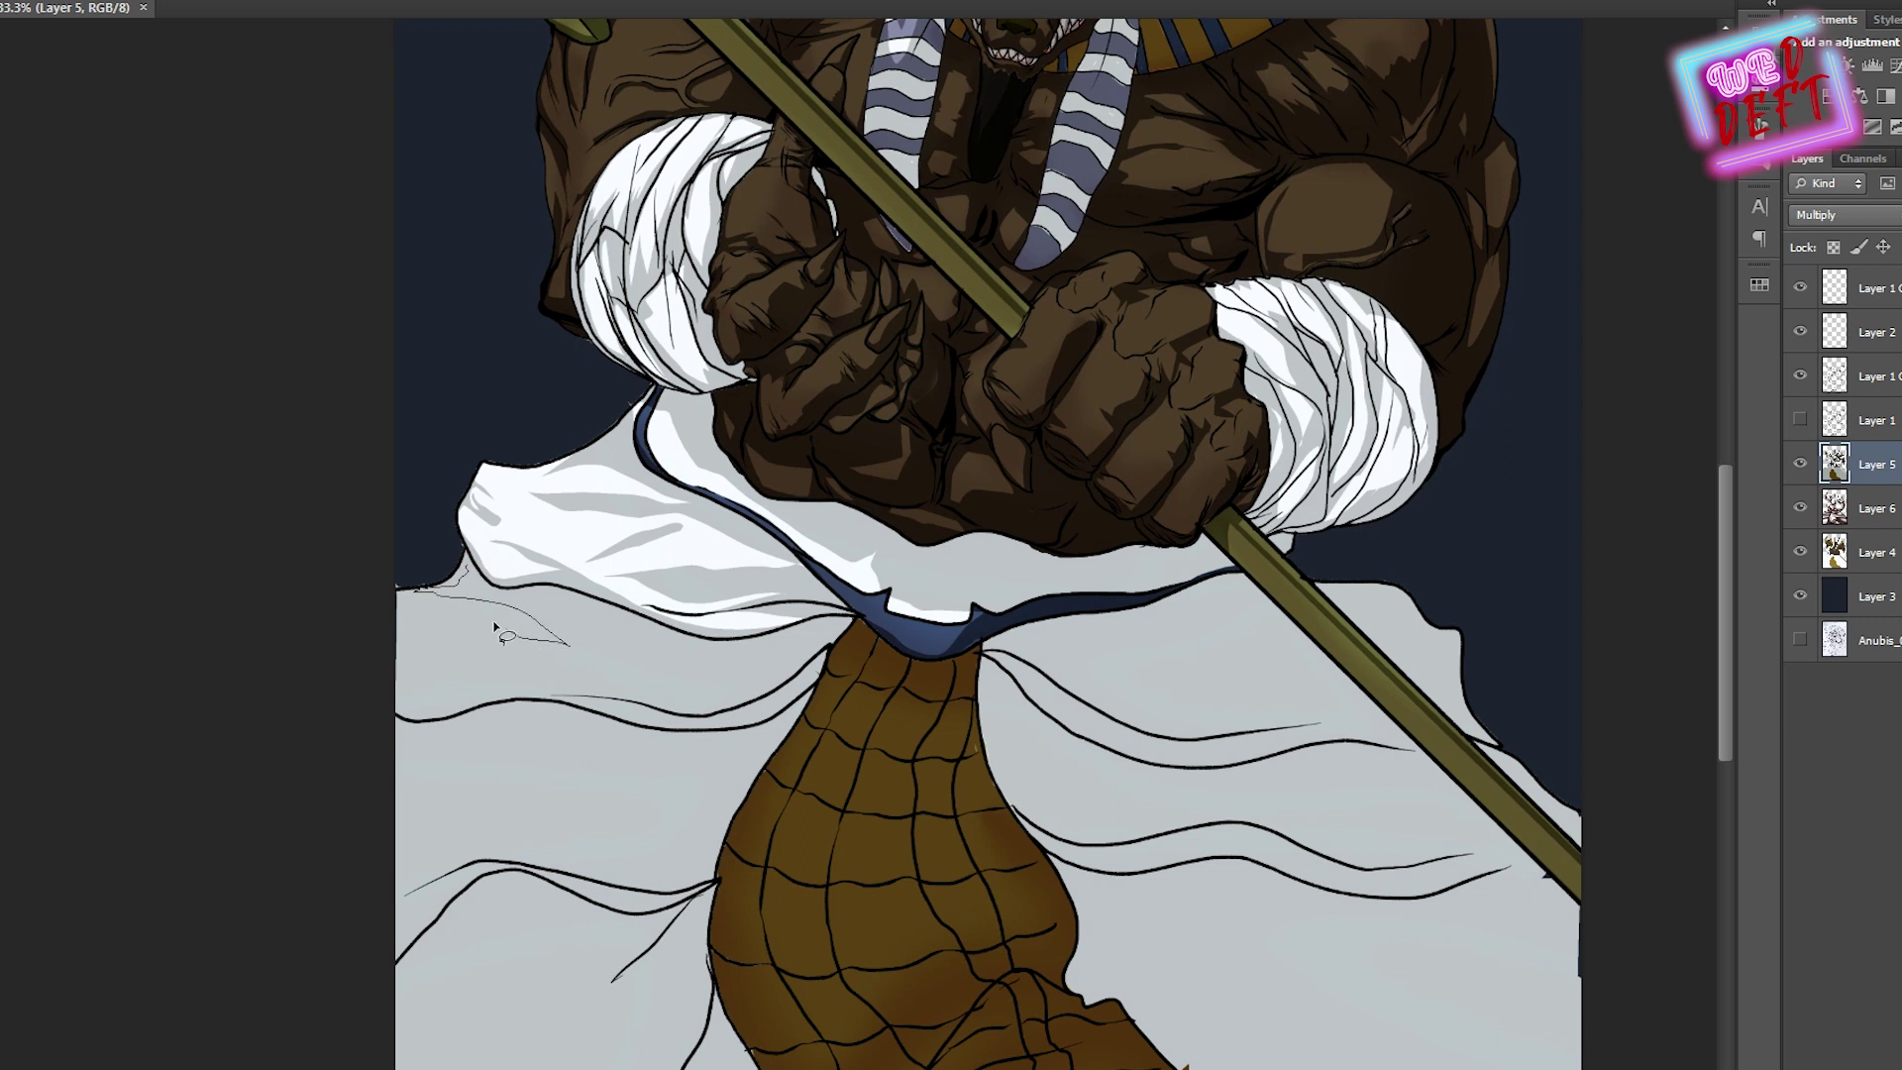
mouse_move(580, 641)
left_mouse_down()
mouse_move(416, 594)
mouse_move(634, 653)
mouse_move(426, 594)
mouse_move(579, 642)
left_mouse_up()
key("alt+BackSpace")
key("ctrl+d")
scroll(948, 575, "down", 2)
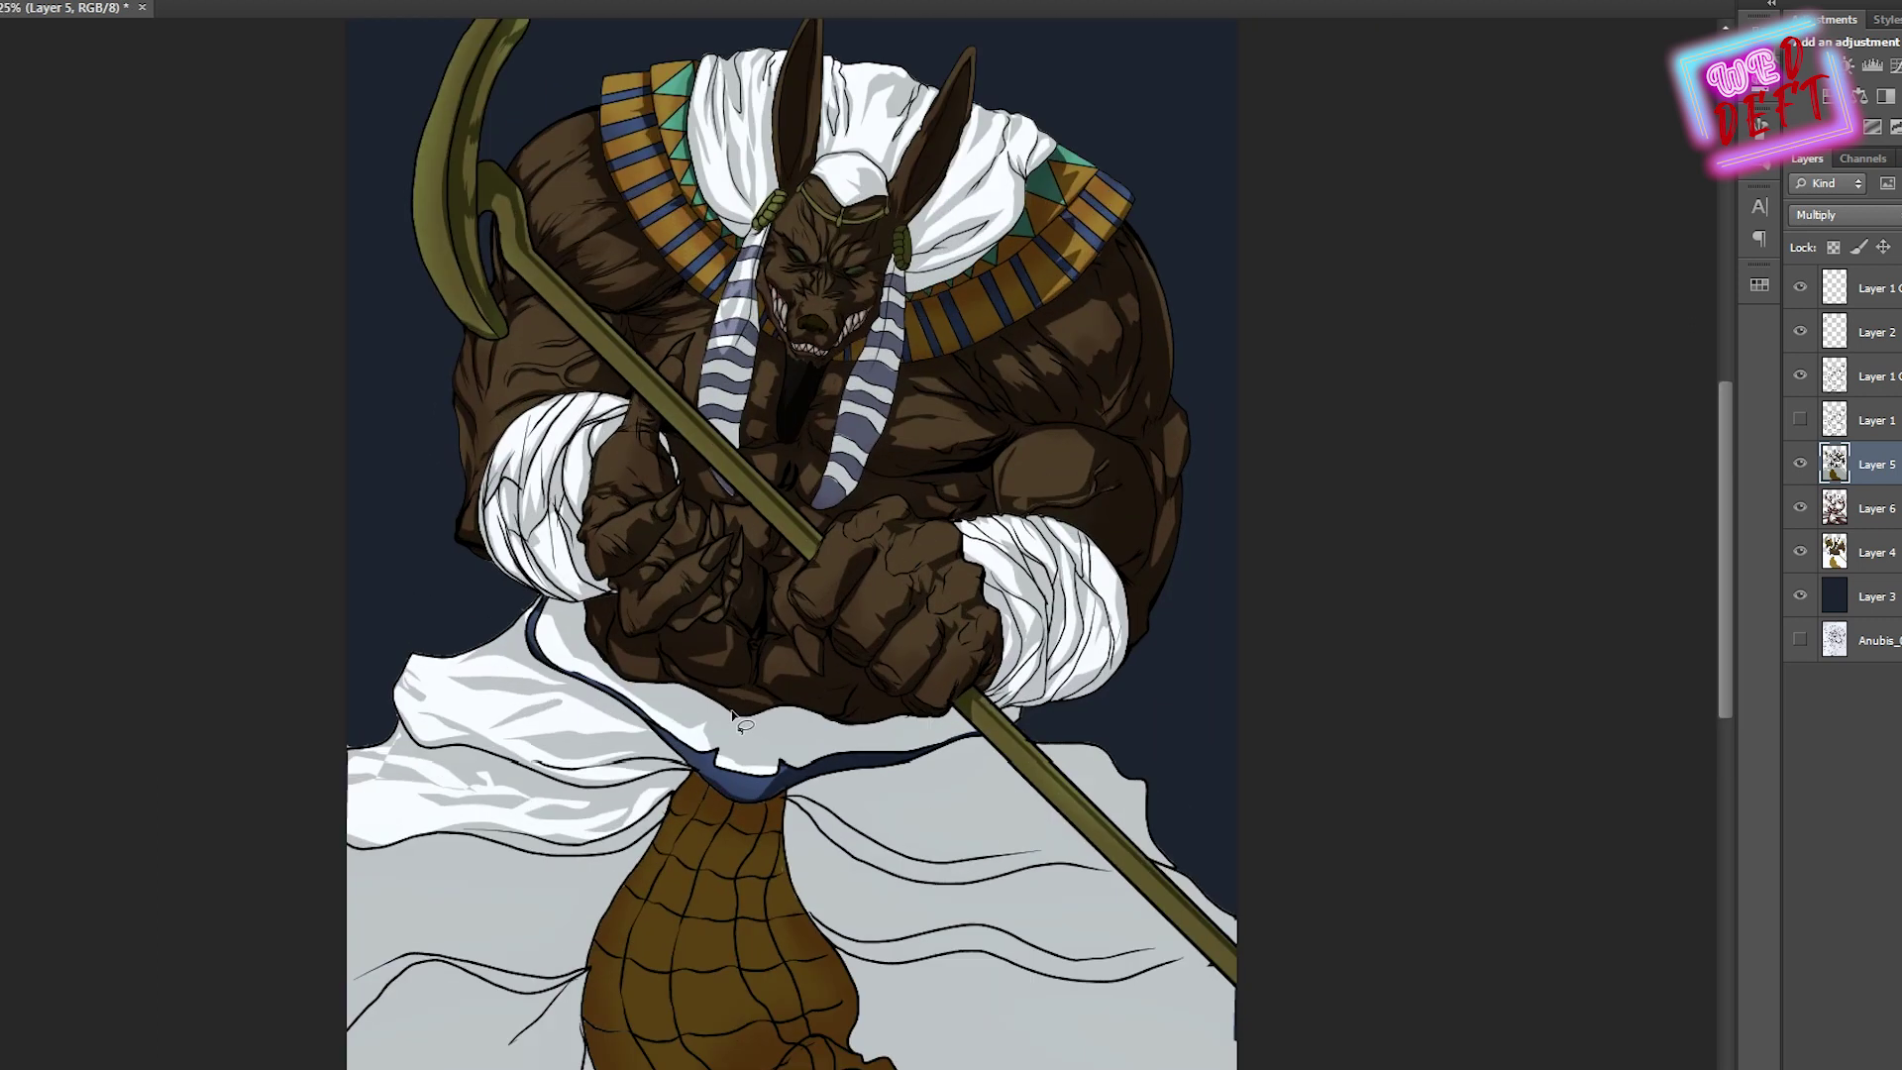
Fill lassoed highlights on the two lowest skirt drapes on the open-hand side of the tail
scroll(626, 669, "up", 1)
mouse_move(652, 690)
left_mouse_down()
mouse_move(660, 749)
mouse_move(626, 728)
mouse_move(700, 651)
left_mouse_up()
mouse_move(415, 728)
left_mouse_down()
mouse_move(383, 743)
mouse_move(411, 804)
mouse_move(692, 667)
mouse_move(708, 683)
left_mouse_up()
mouse_move(584, 808)
left_mouse_down()
mouse_move(436, 852)
mouse_move(509, 912)
mouse_move(436, 872)
mouse_move(546, 798)
left_mouse_up()
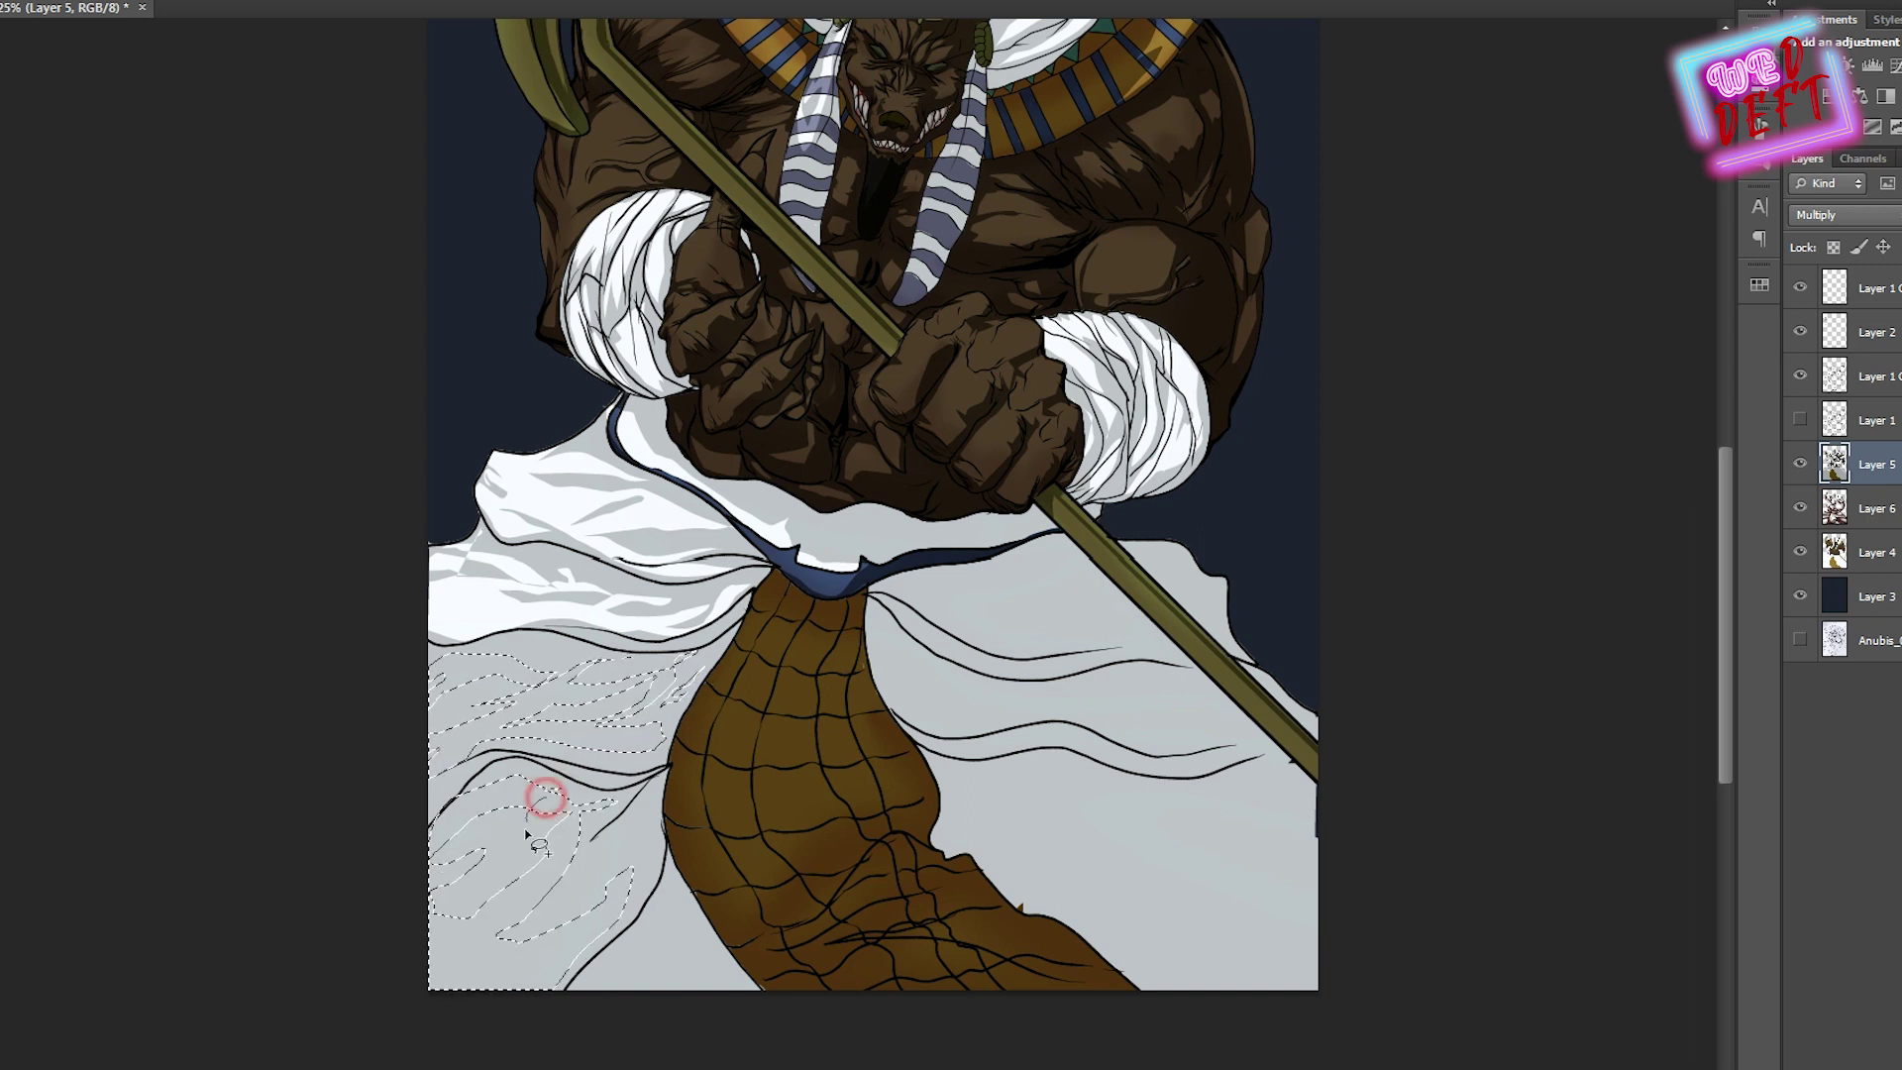
key("alt+BackSpace")
key("ctrl+d")
Fill lassoed highlights on the rest of the waist cloth beneath the abdomen and the staff-gripping hand
left_click_drag(658, 359, 750, 406)
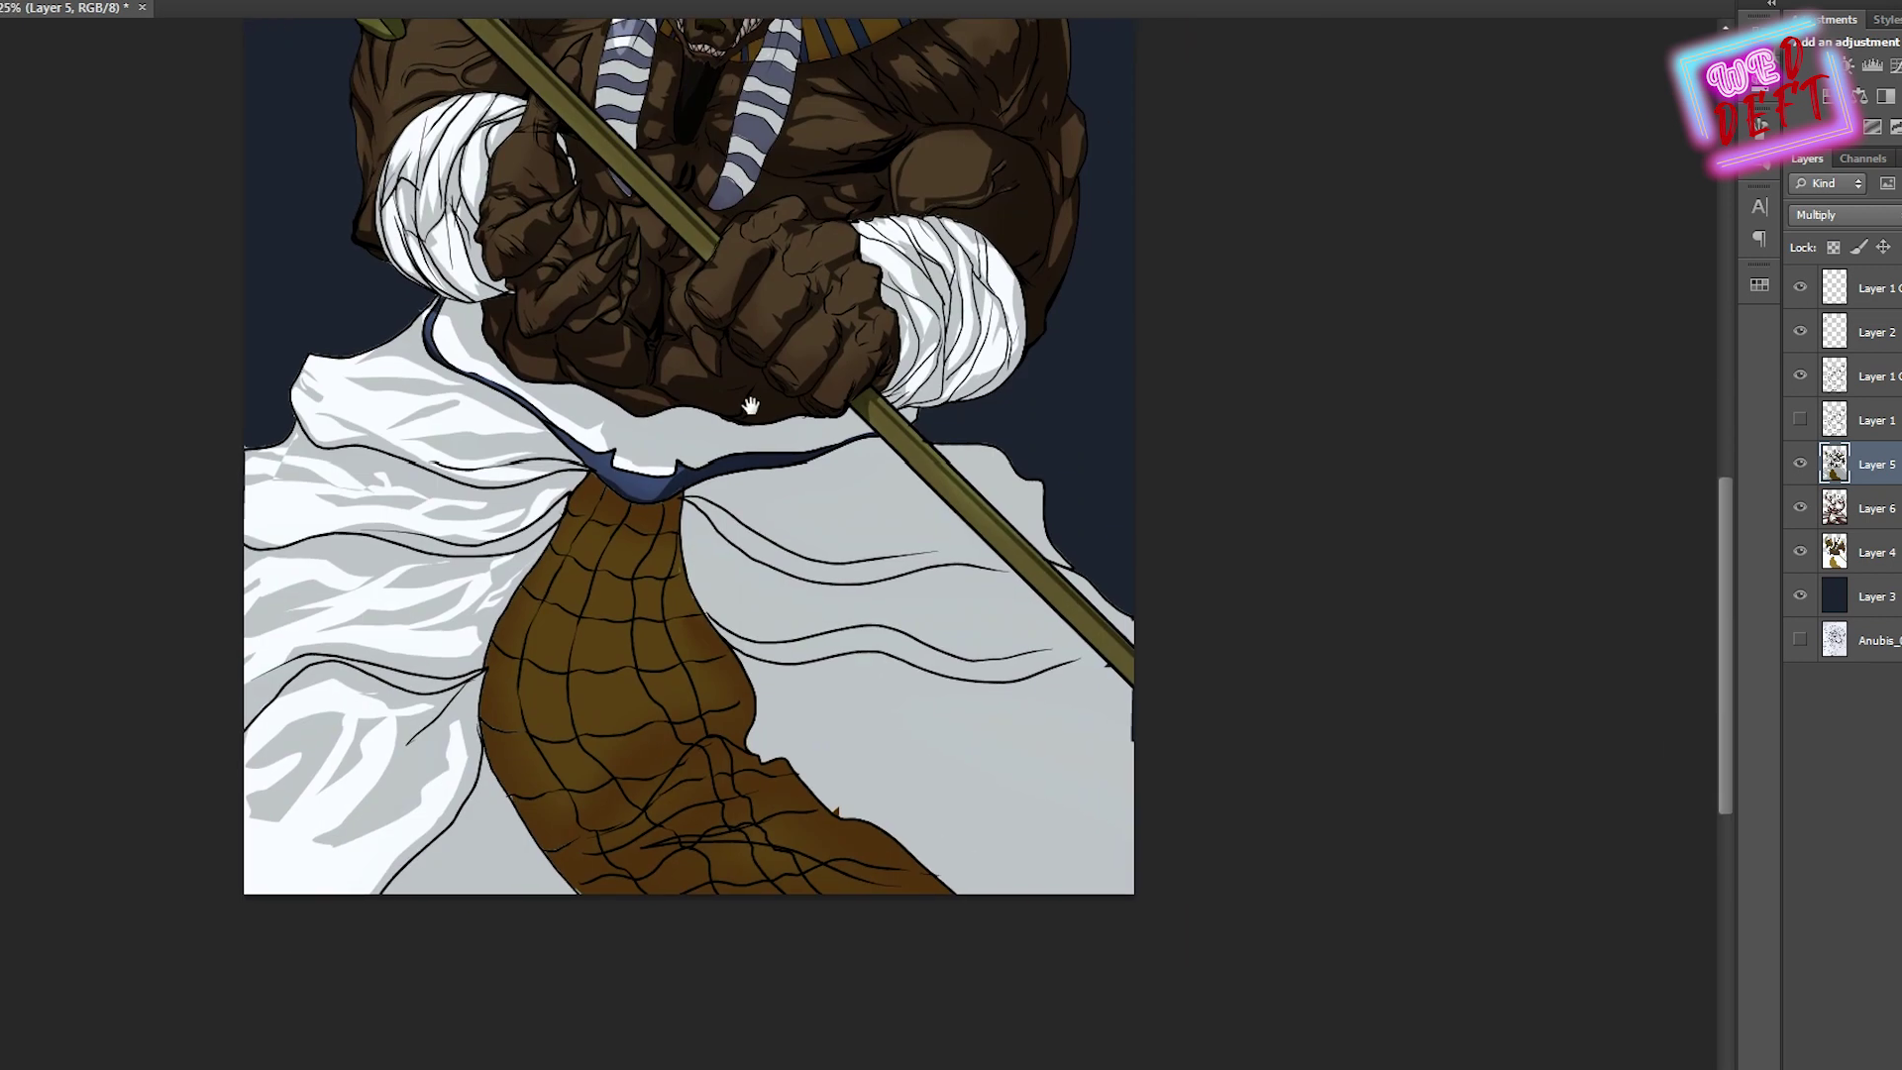
mouse_move(595, 407)
left_mouse_down()
mouse_move(654, 450)
mouse_move(691, 433)
left_mouse_up()
key("alt+BackSpace")
key("ctrl+d")
key("ctrl+minus")
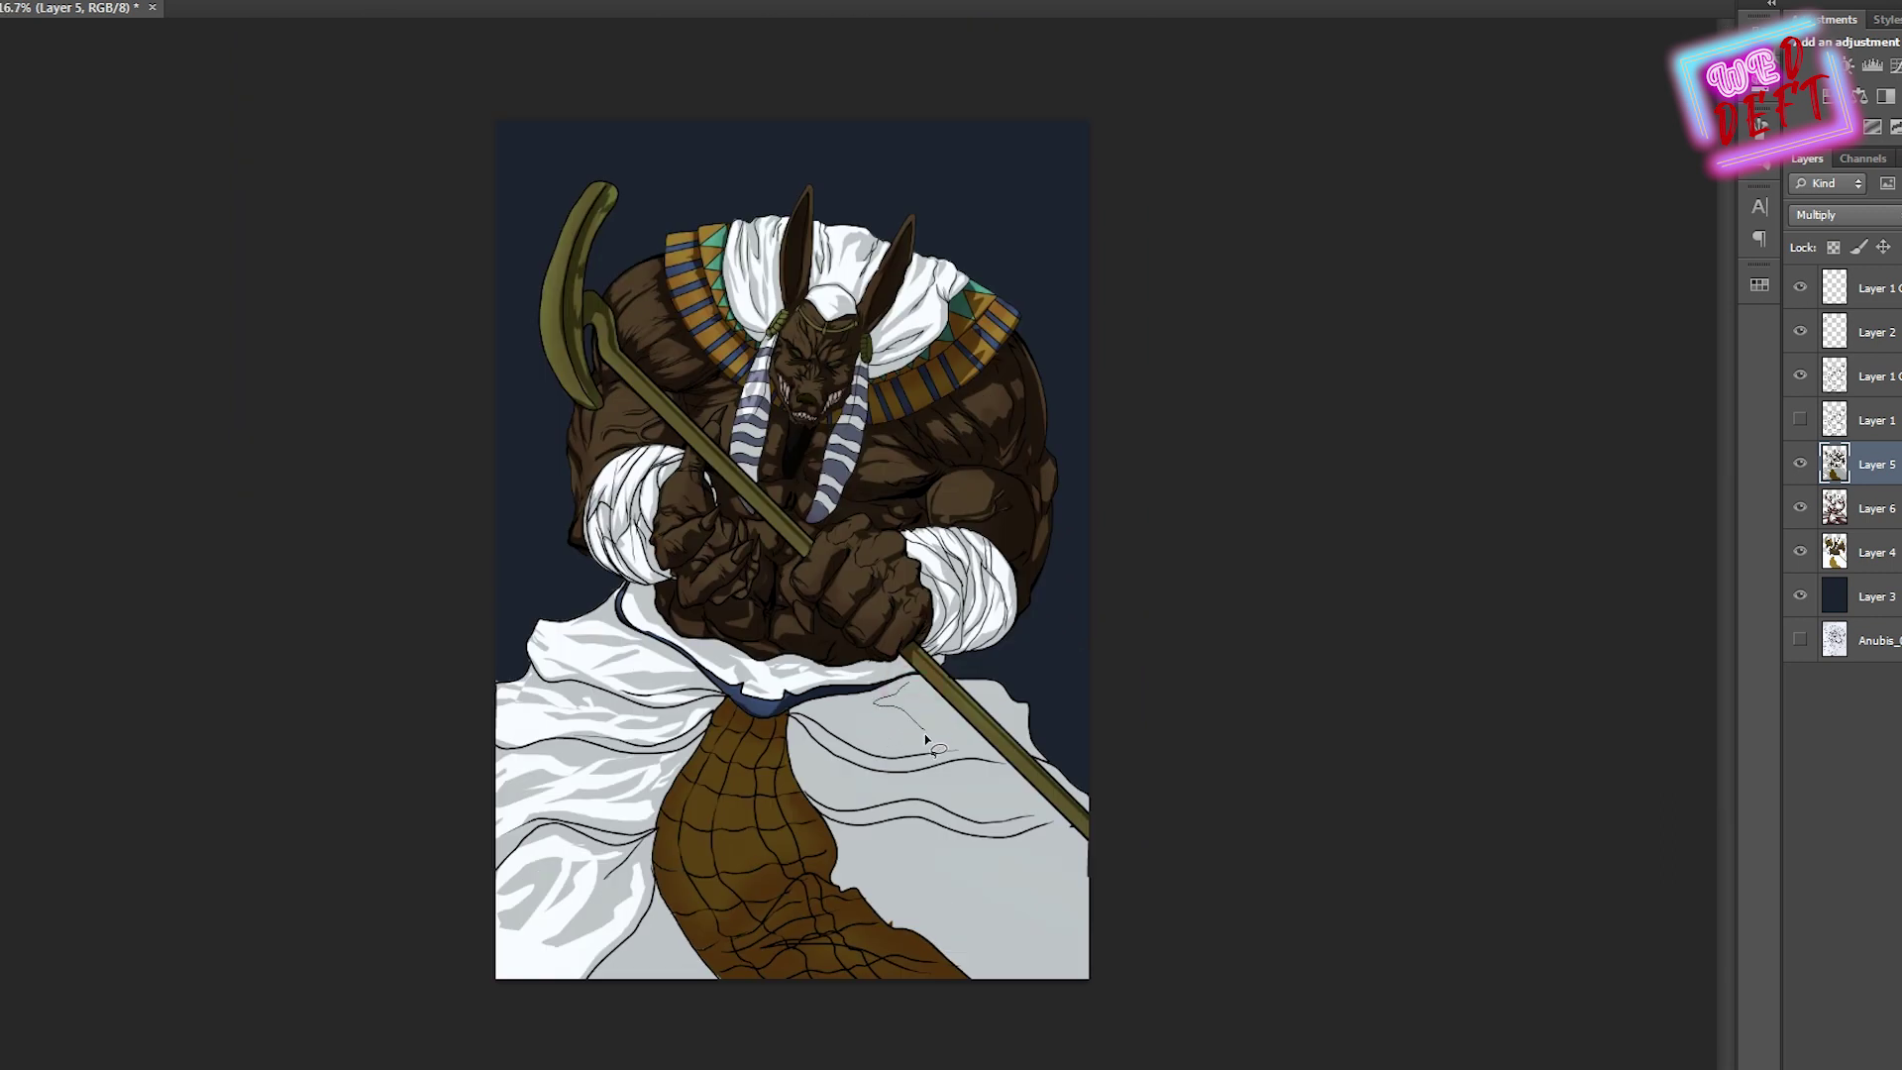
Fill a lassoed highlight on the uppermost skirt drape beside the staff's lower shaft
left_click_drag(1000, 762, 990, 685)
key("alt+BackSpace")
key("ctrl+d")
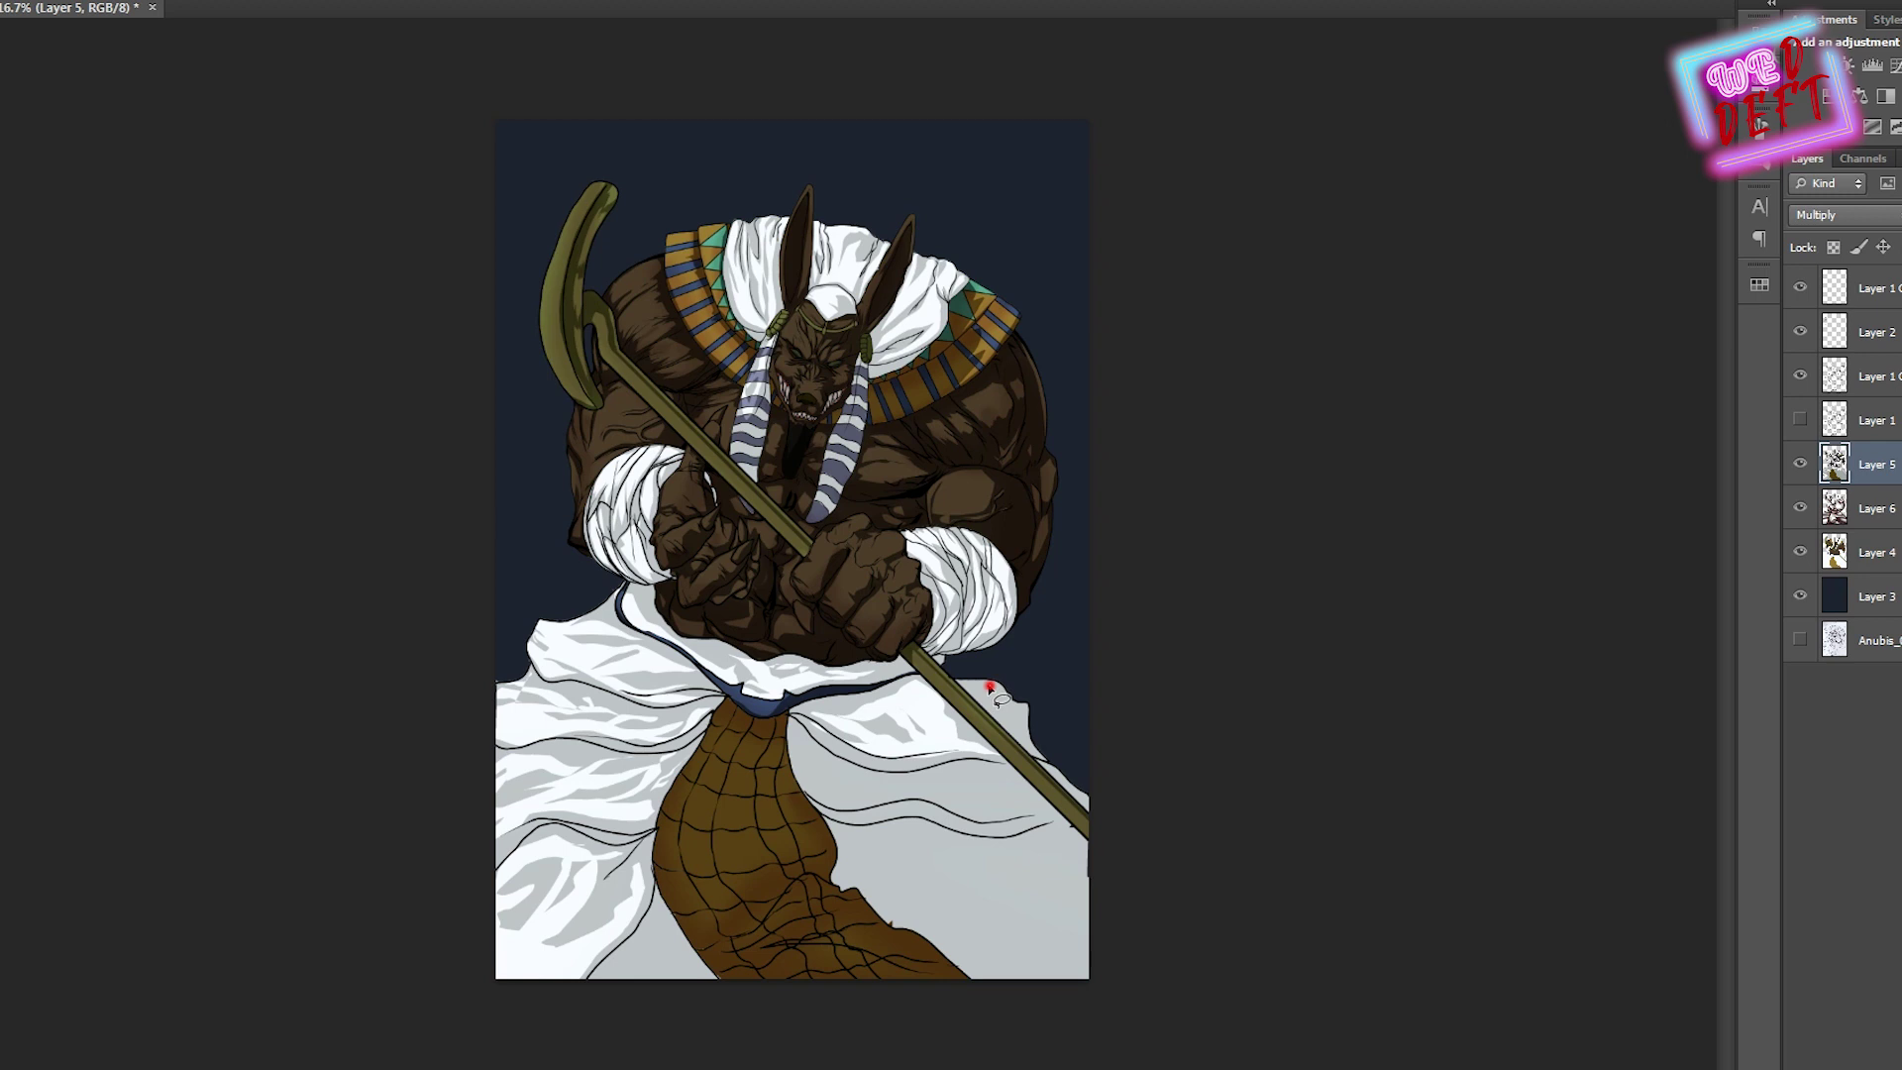
Add lassoed highlights to the second skirt drape on the staff side of the tail
key("ctrl+plus")
key("ctrl+plus")
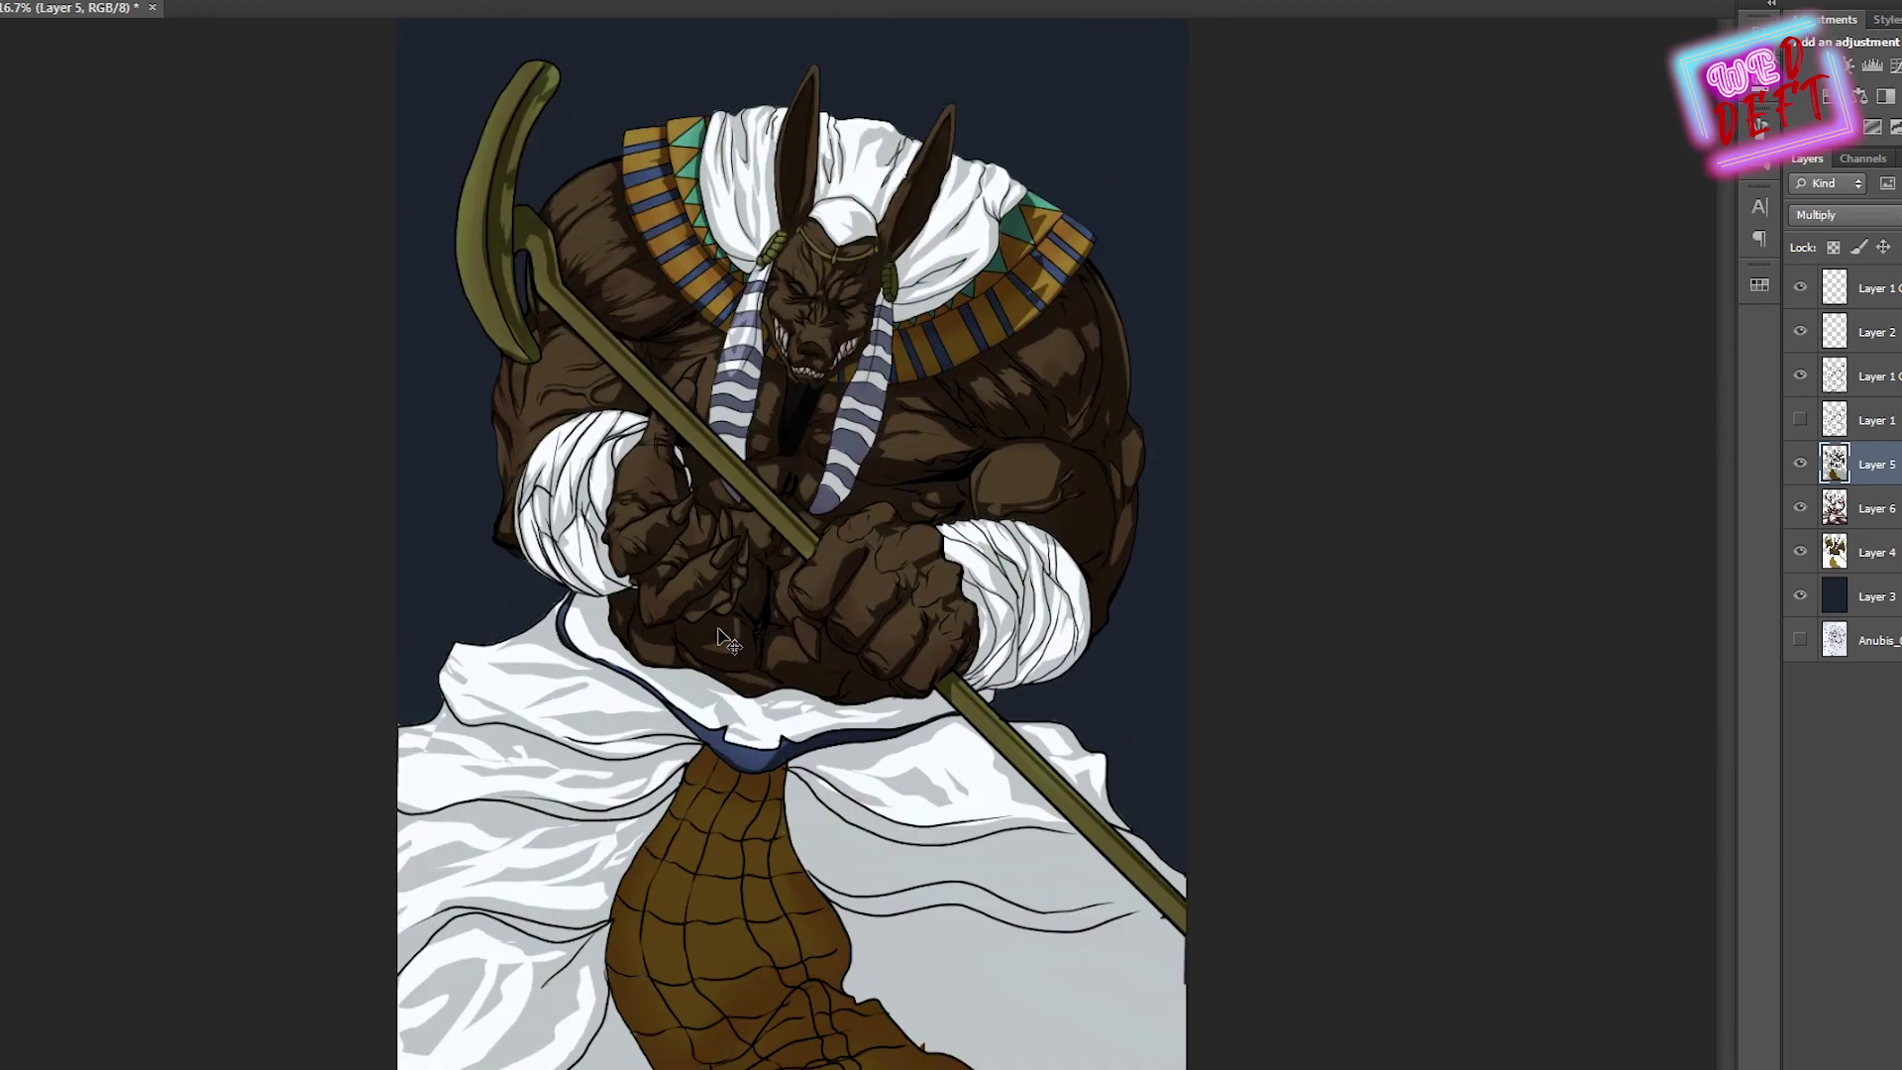
mouse_move(729, 593)
left_mouse_down()
mouse_move(826, 632)
mouse_move(773, 613)
left_mouse_up()
mouse_move(883, 513)
left_mouse_down()
mouse_move(753, 624)
mouse_move(860, 620)
mouse_move(673, 592)
mouse_move(891, 644)
mouse_move(1109, 599)
mouse_move(931, 638)
mouse_move(927, 615)
mouse_move(1031, 674)
mouse_move(1125, 679)
mouse_move(1164, 654)
left_mouse_up()
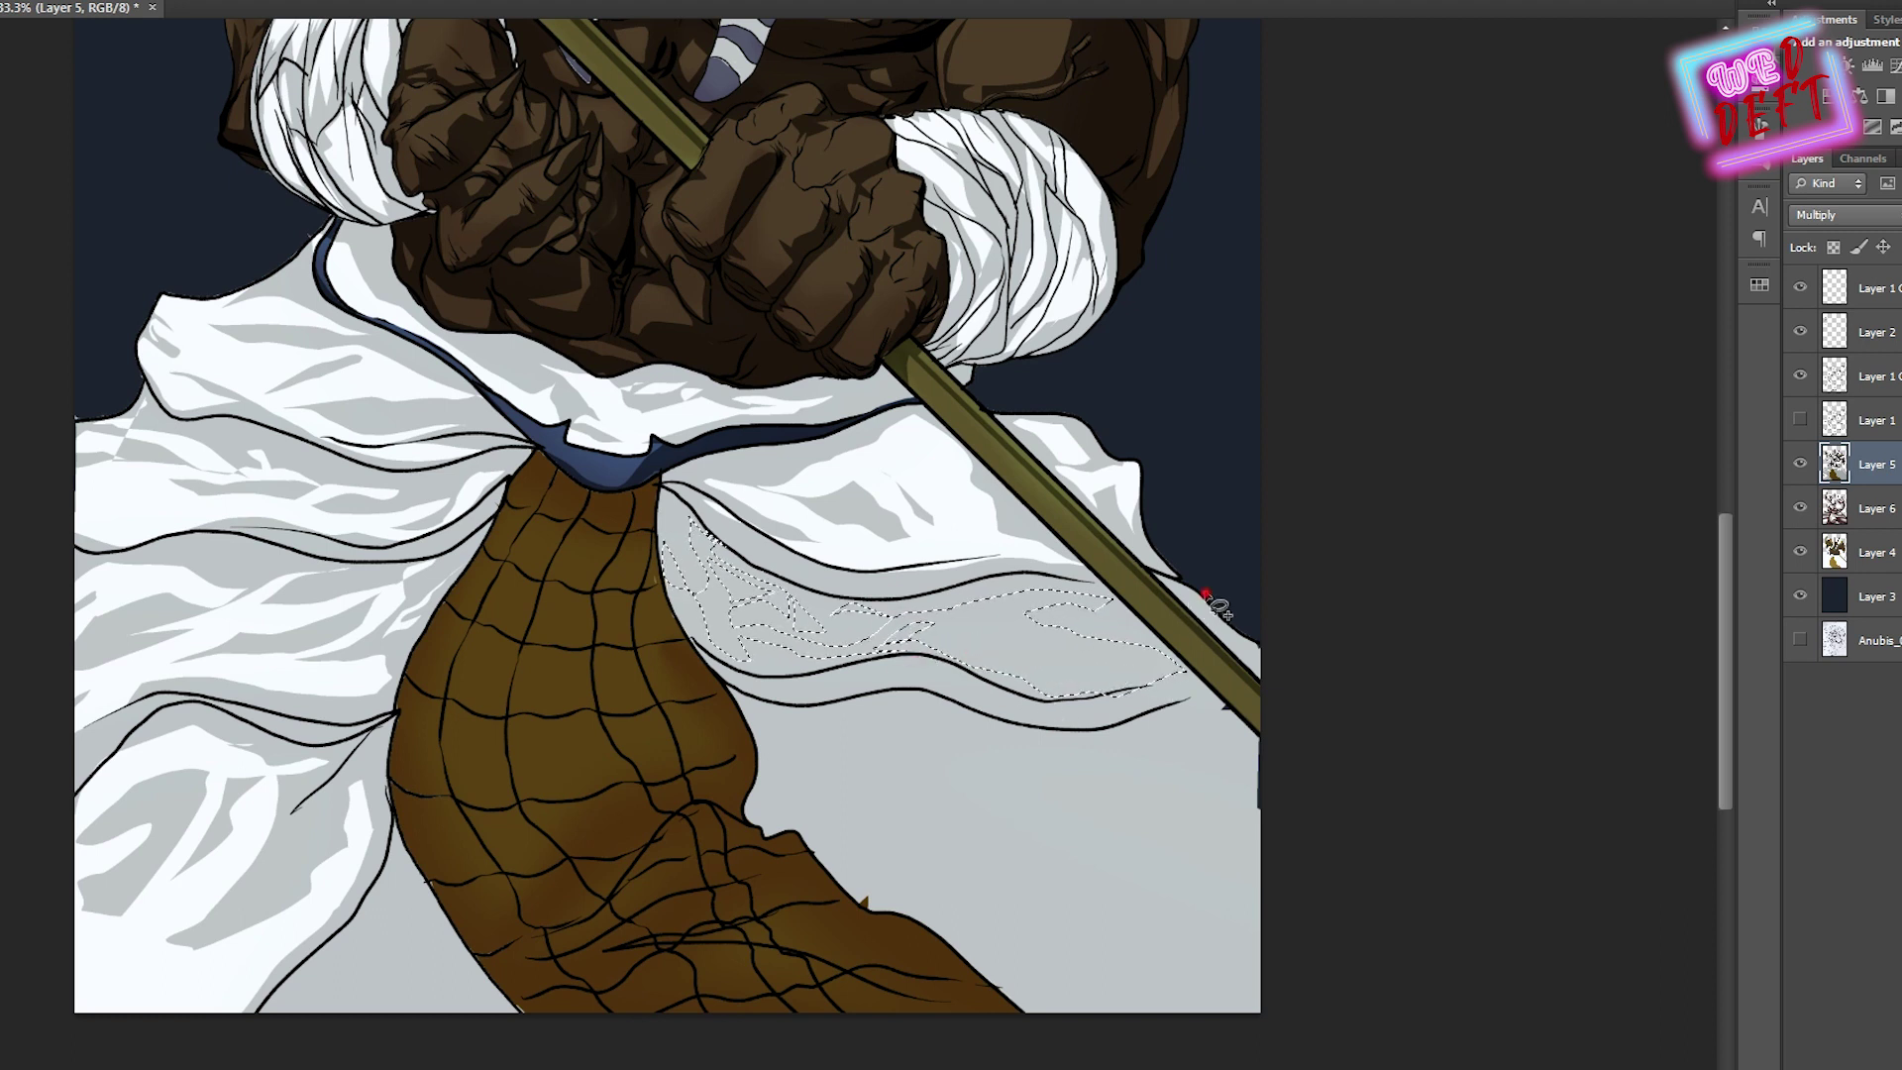
key("ctrl+minus")
key("ctrl+minus")
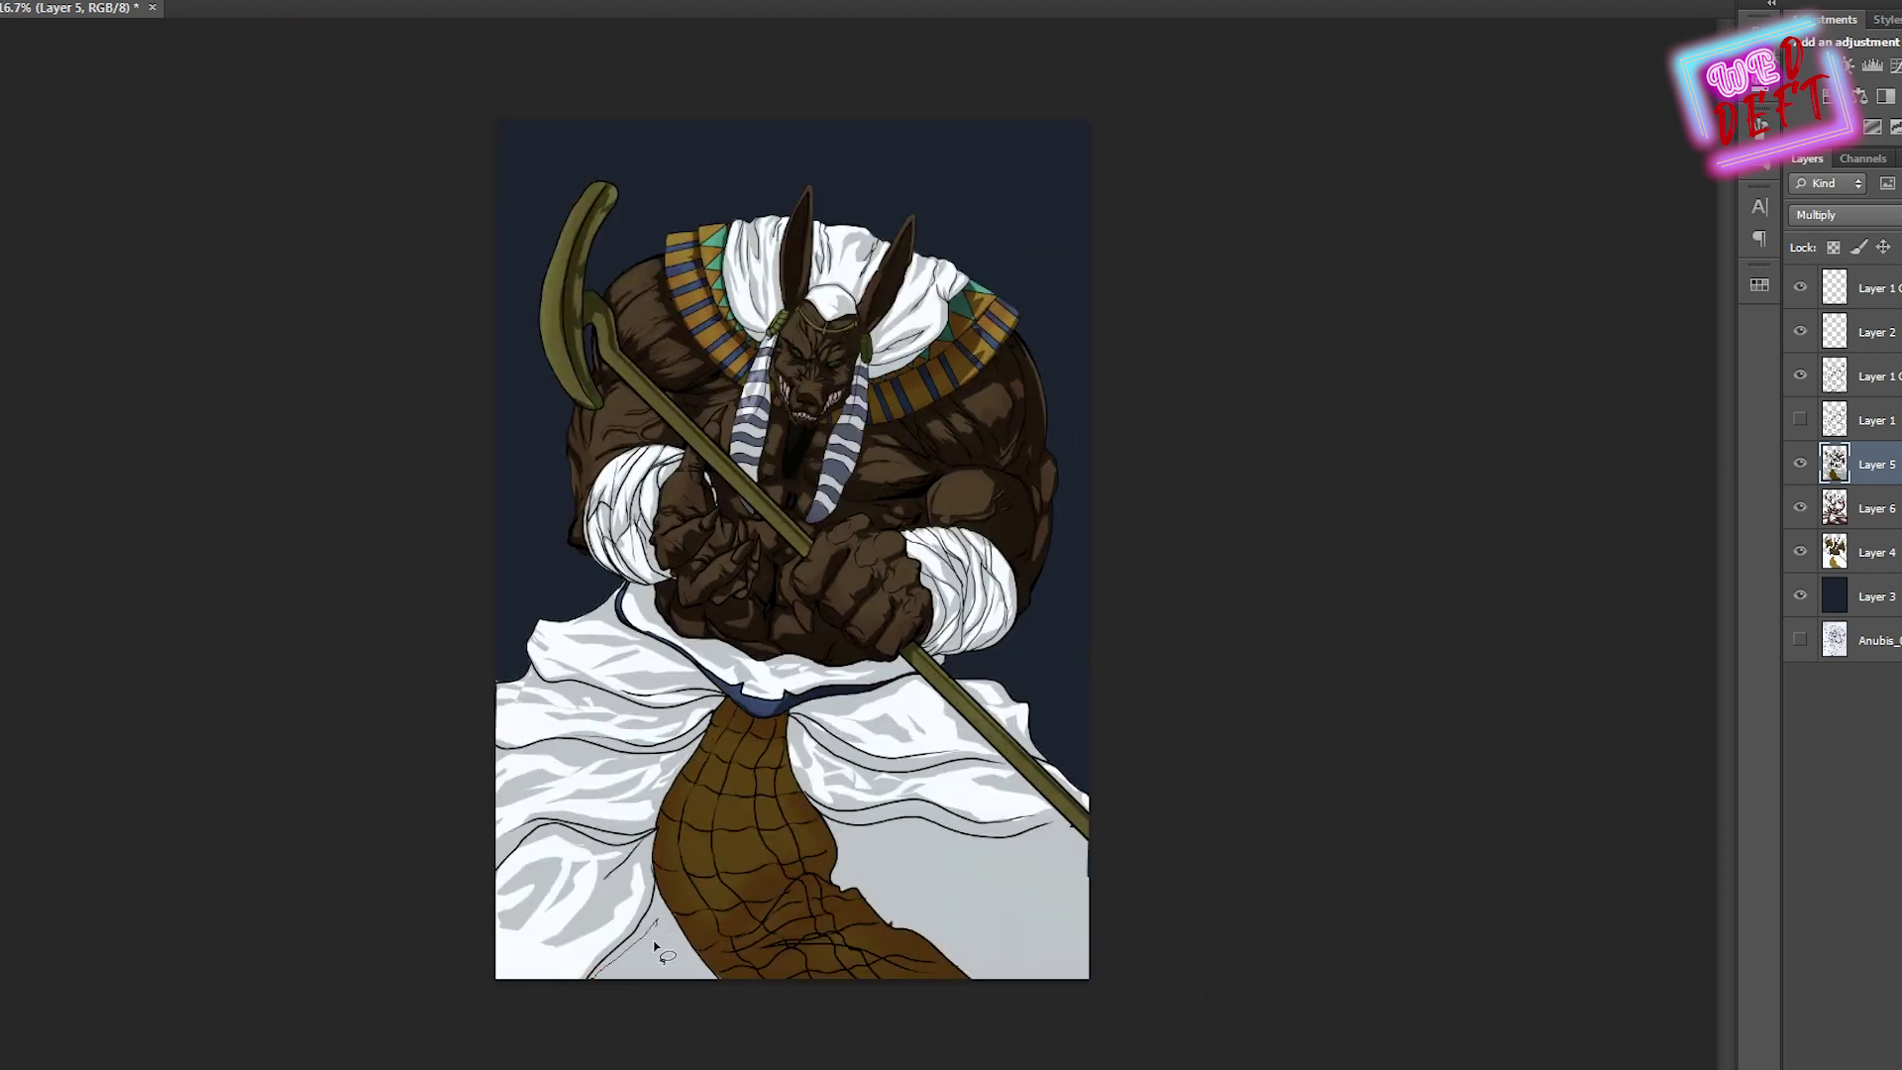
Fill lassoed highlights on the lowest skirt drapes on both sides of the tail
left_click_drag(654, 946, 594, 975)
mouse_move(1087, 854)
left_mouse_down()
mouse_move(868, 838)
mouse_move(1067, 978)
left_mouse_up()
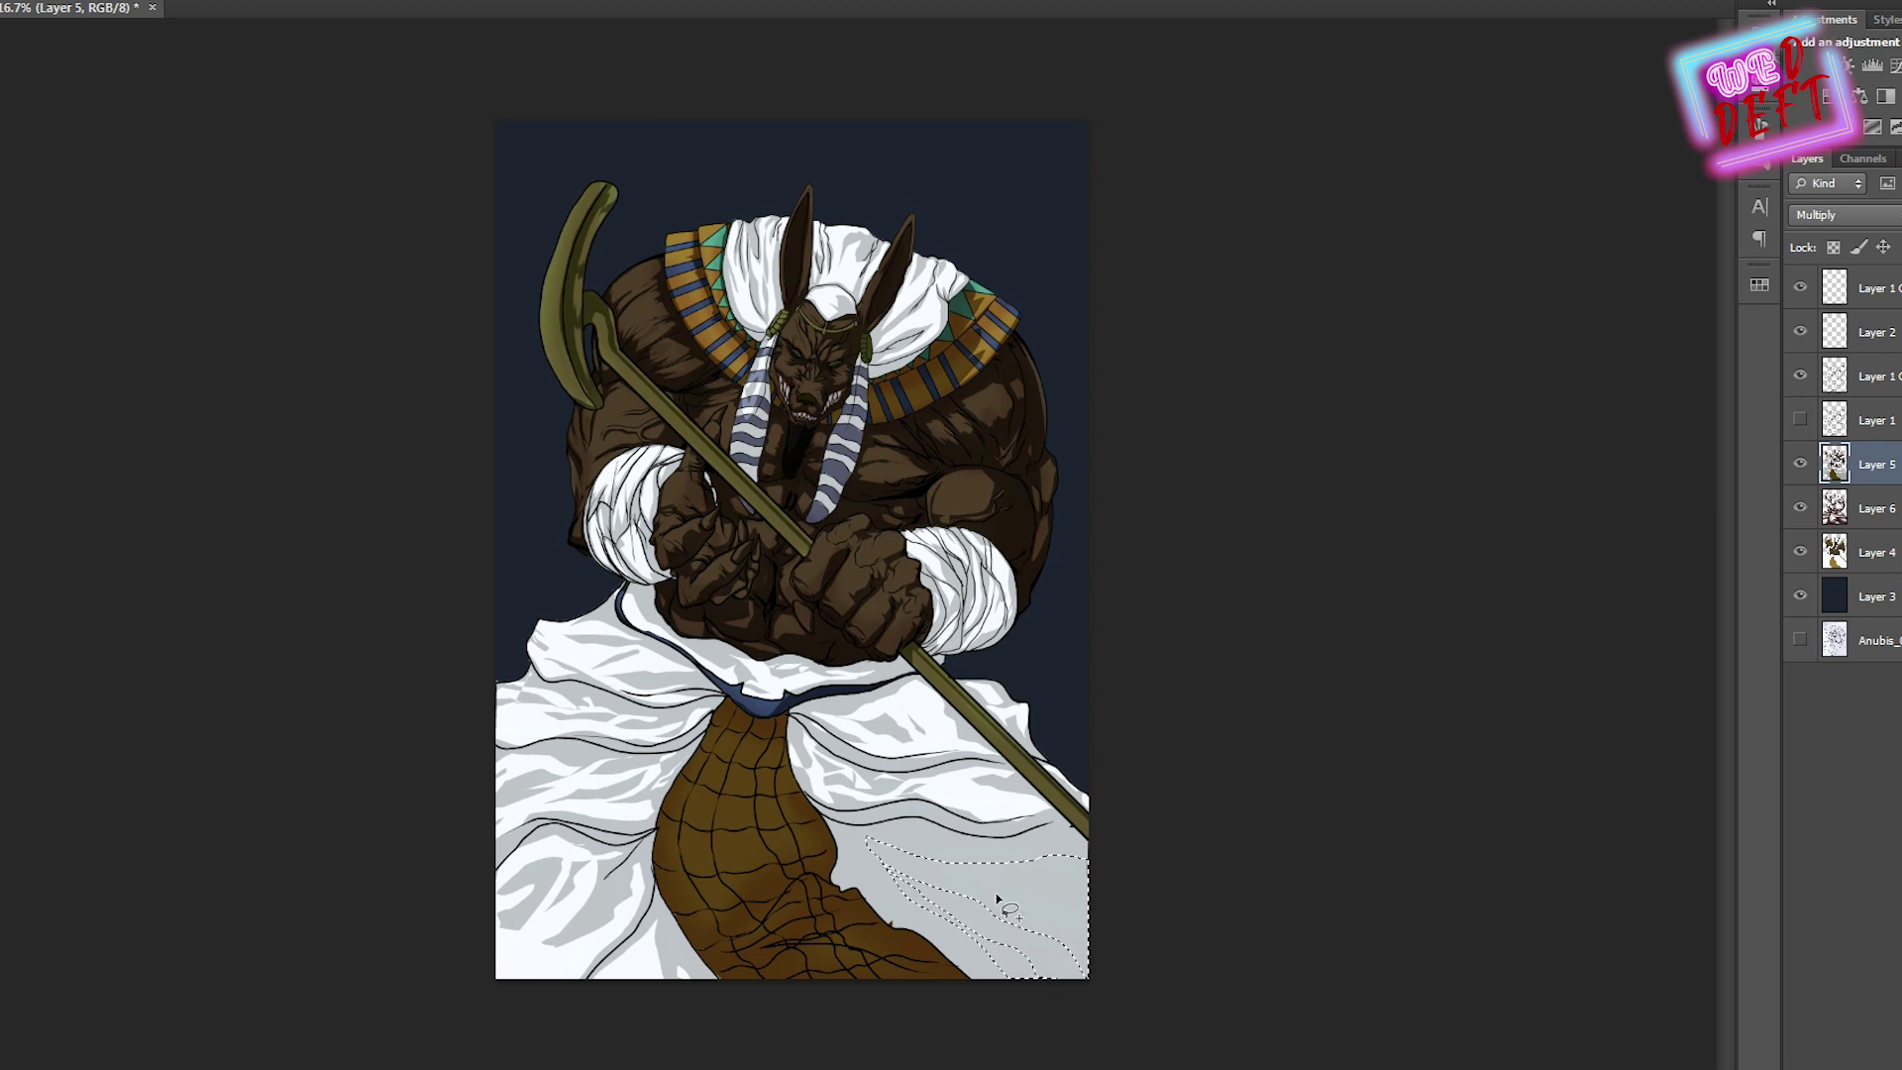
key("ctrl+d")
key("ctrl+minus")
key("ctrl+minus")
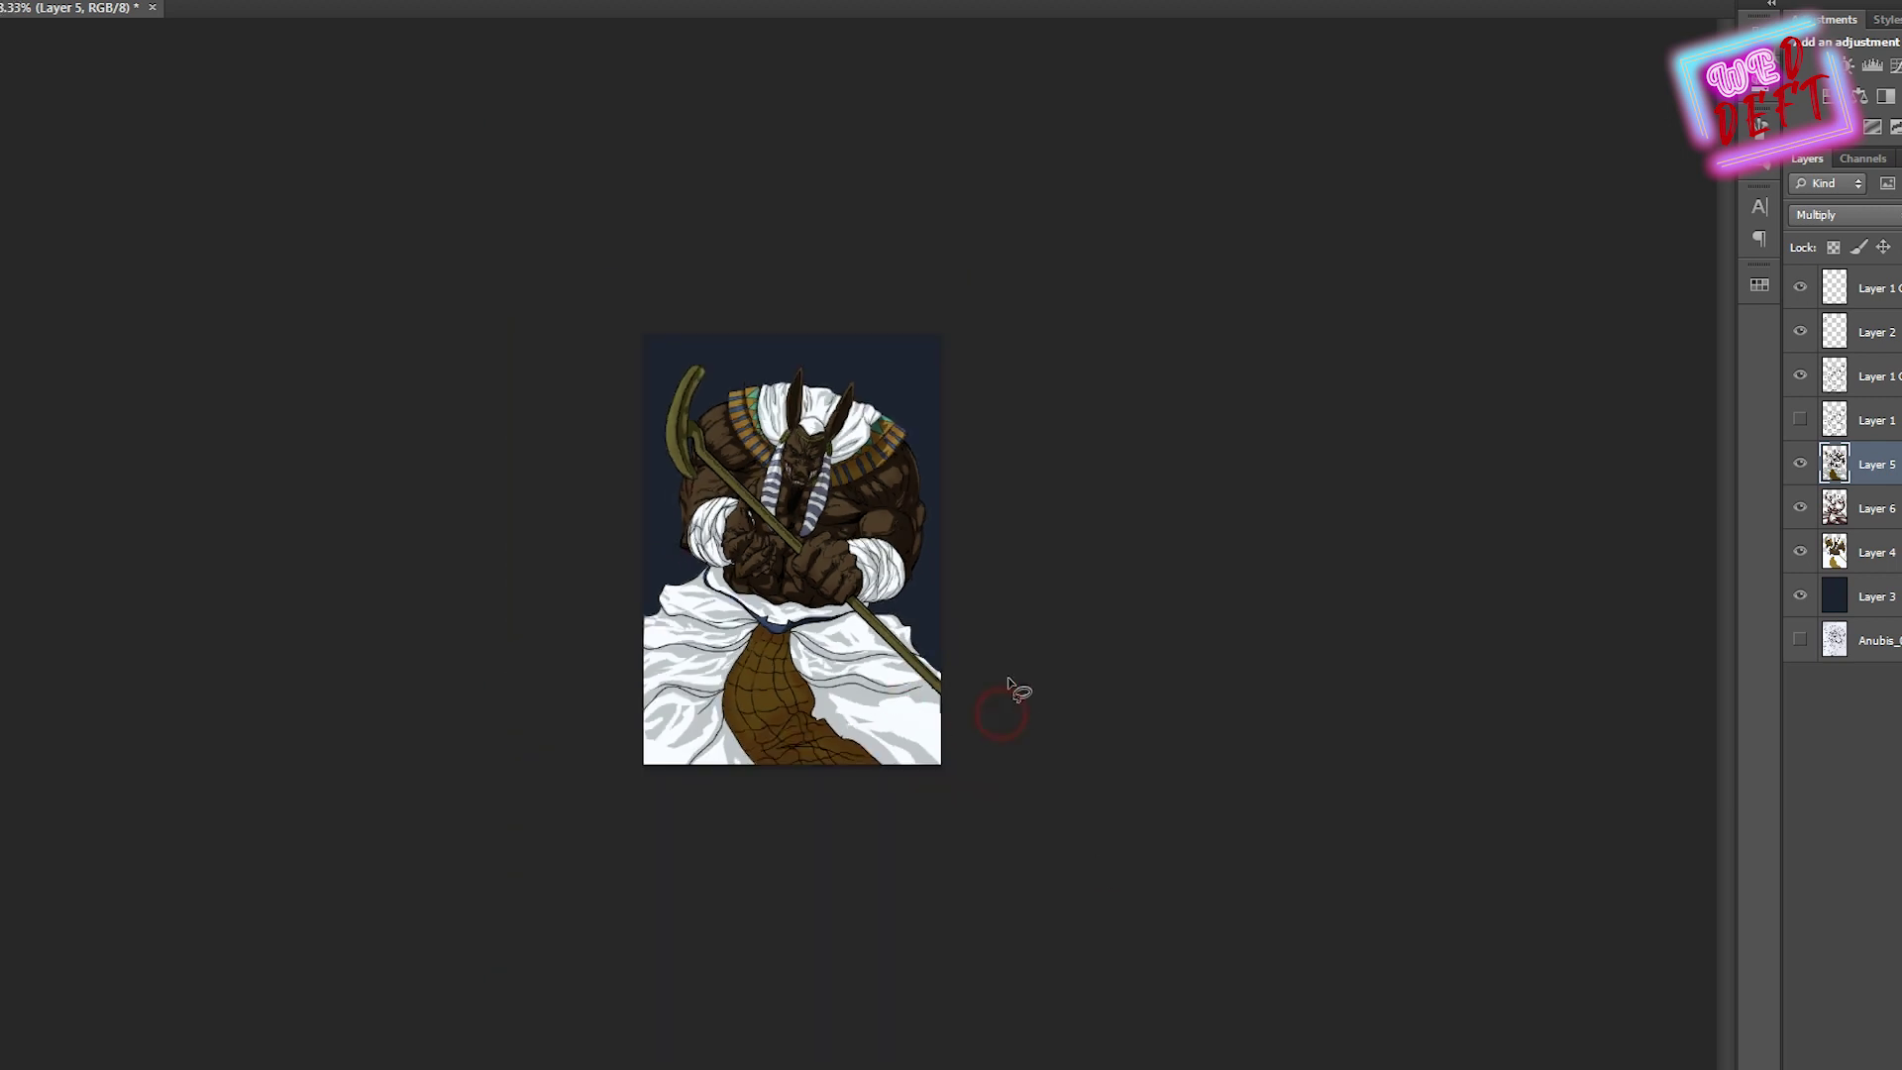
Fill lassoed golden highlights on the scales along the whole tail, from the waist down to the canvas edge
key("ctrl+plus")
key("ctrl+plus")
left_click_drag(737, 825, 669, 844)
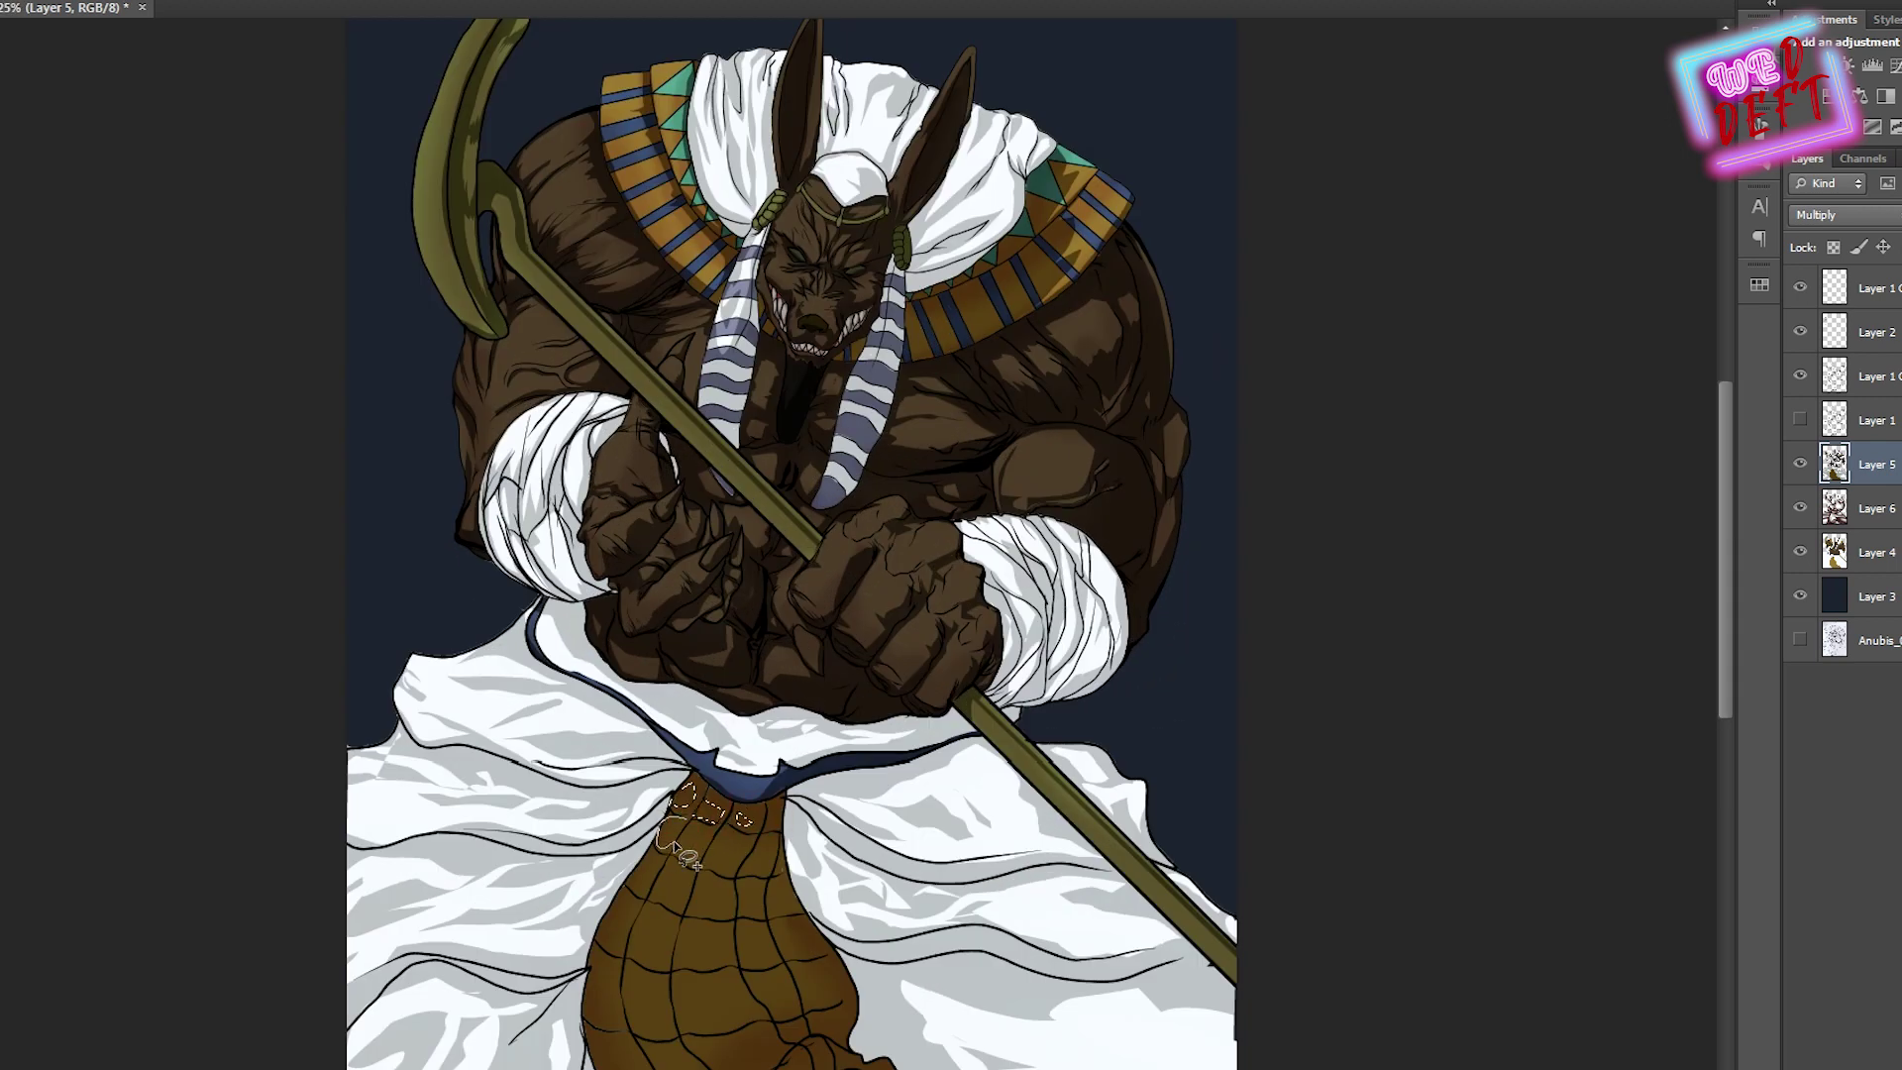
key("ctrl+minus")
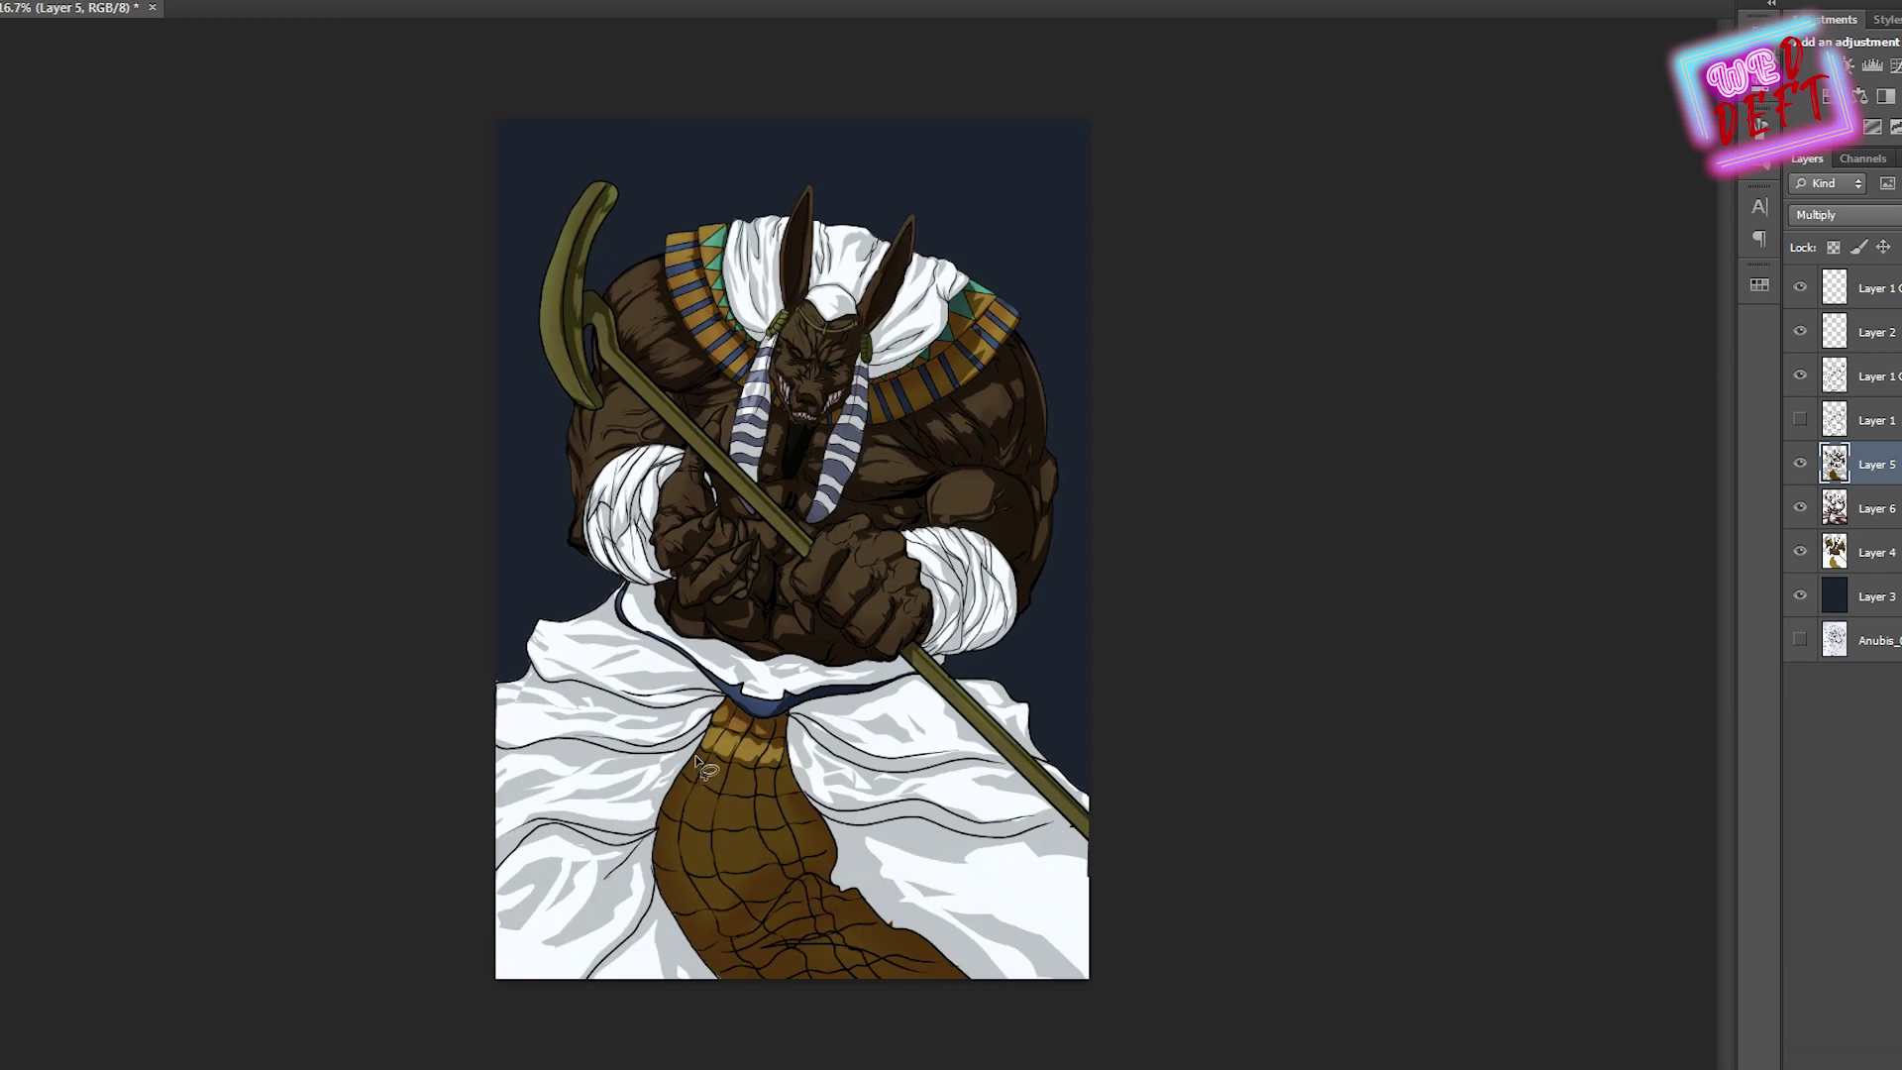
key("ctrl+d")
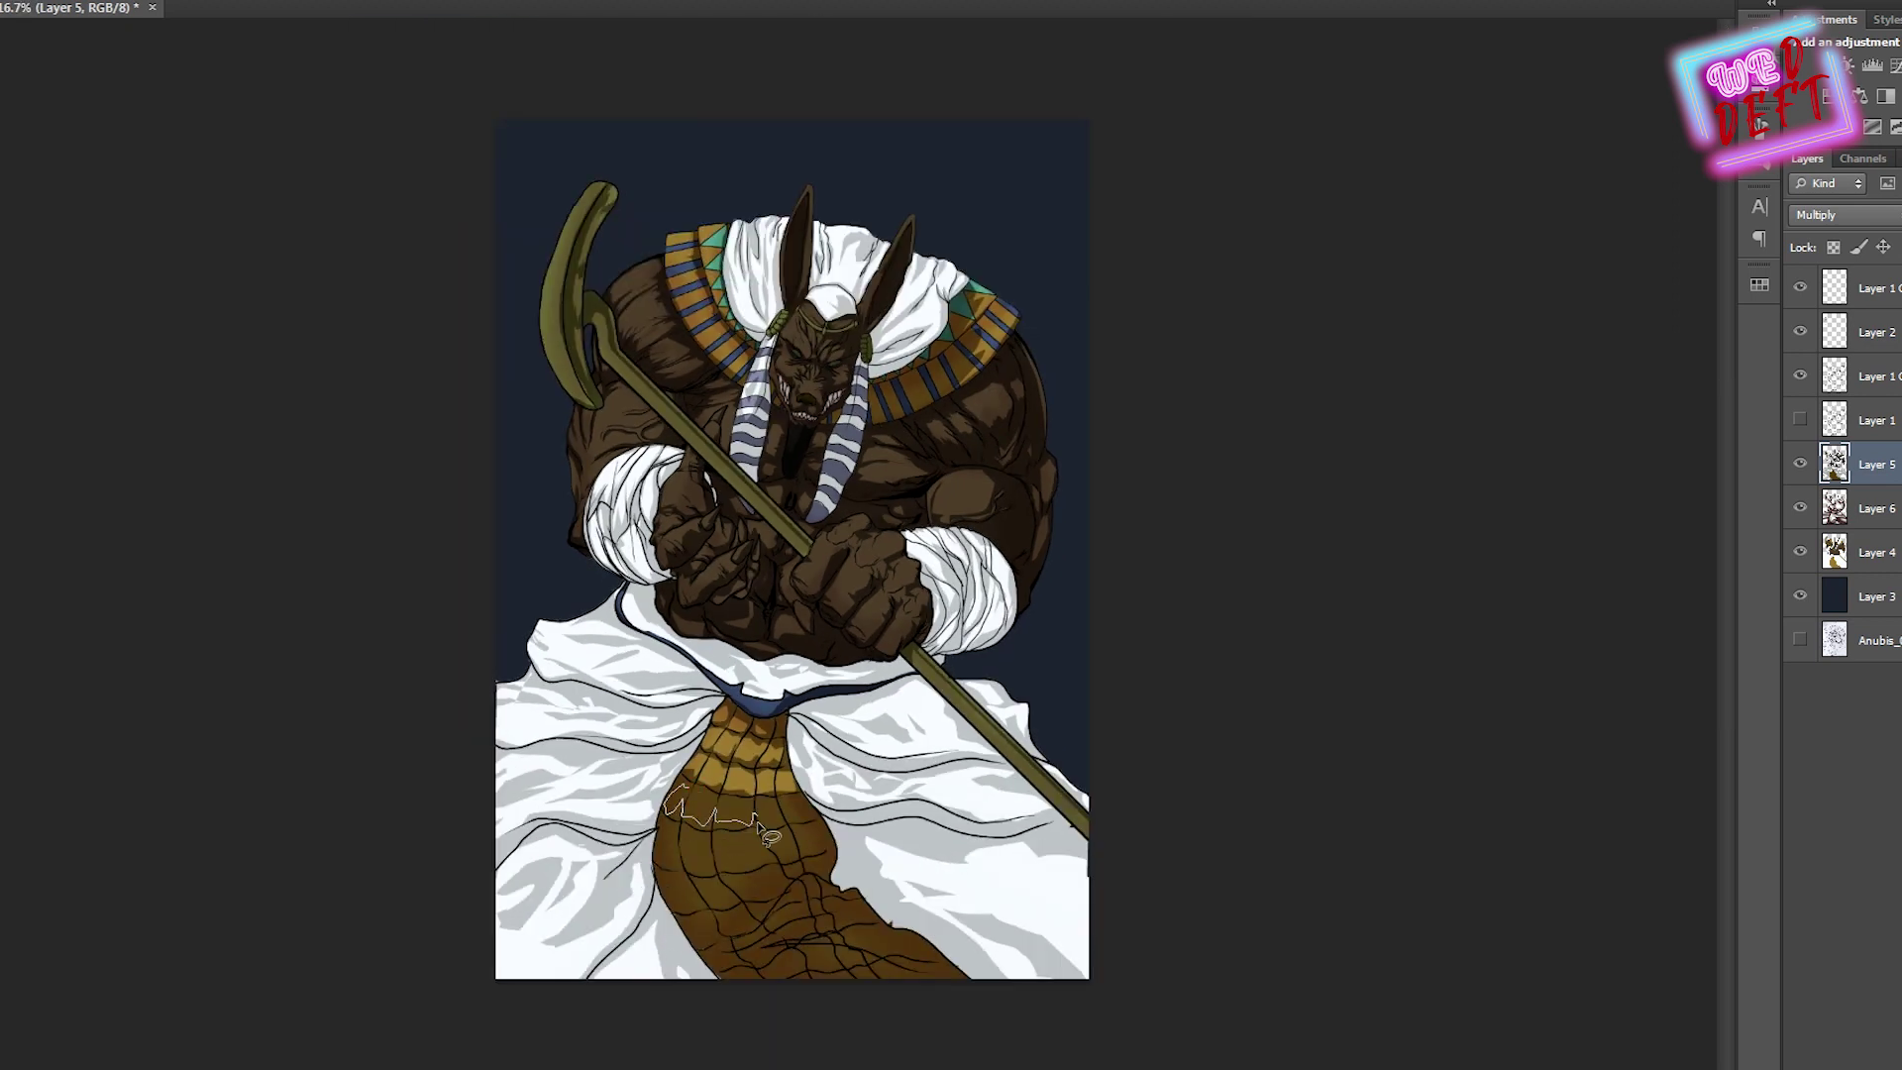
mouse_move(743, 808)
left_mouse_down()
mouse_move(694, 842)
mouse_move(713, 862)
mouse_move(683, 849)
mouse_move(772, 897)
mouse_move(694, 887)
mouse_move(783, 941)
mouse_move(846, 914)
mouse_move(806, 925)
mouse_move(942, 985)
left_mouse_up()
key("ctrl+d")
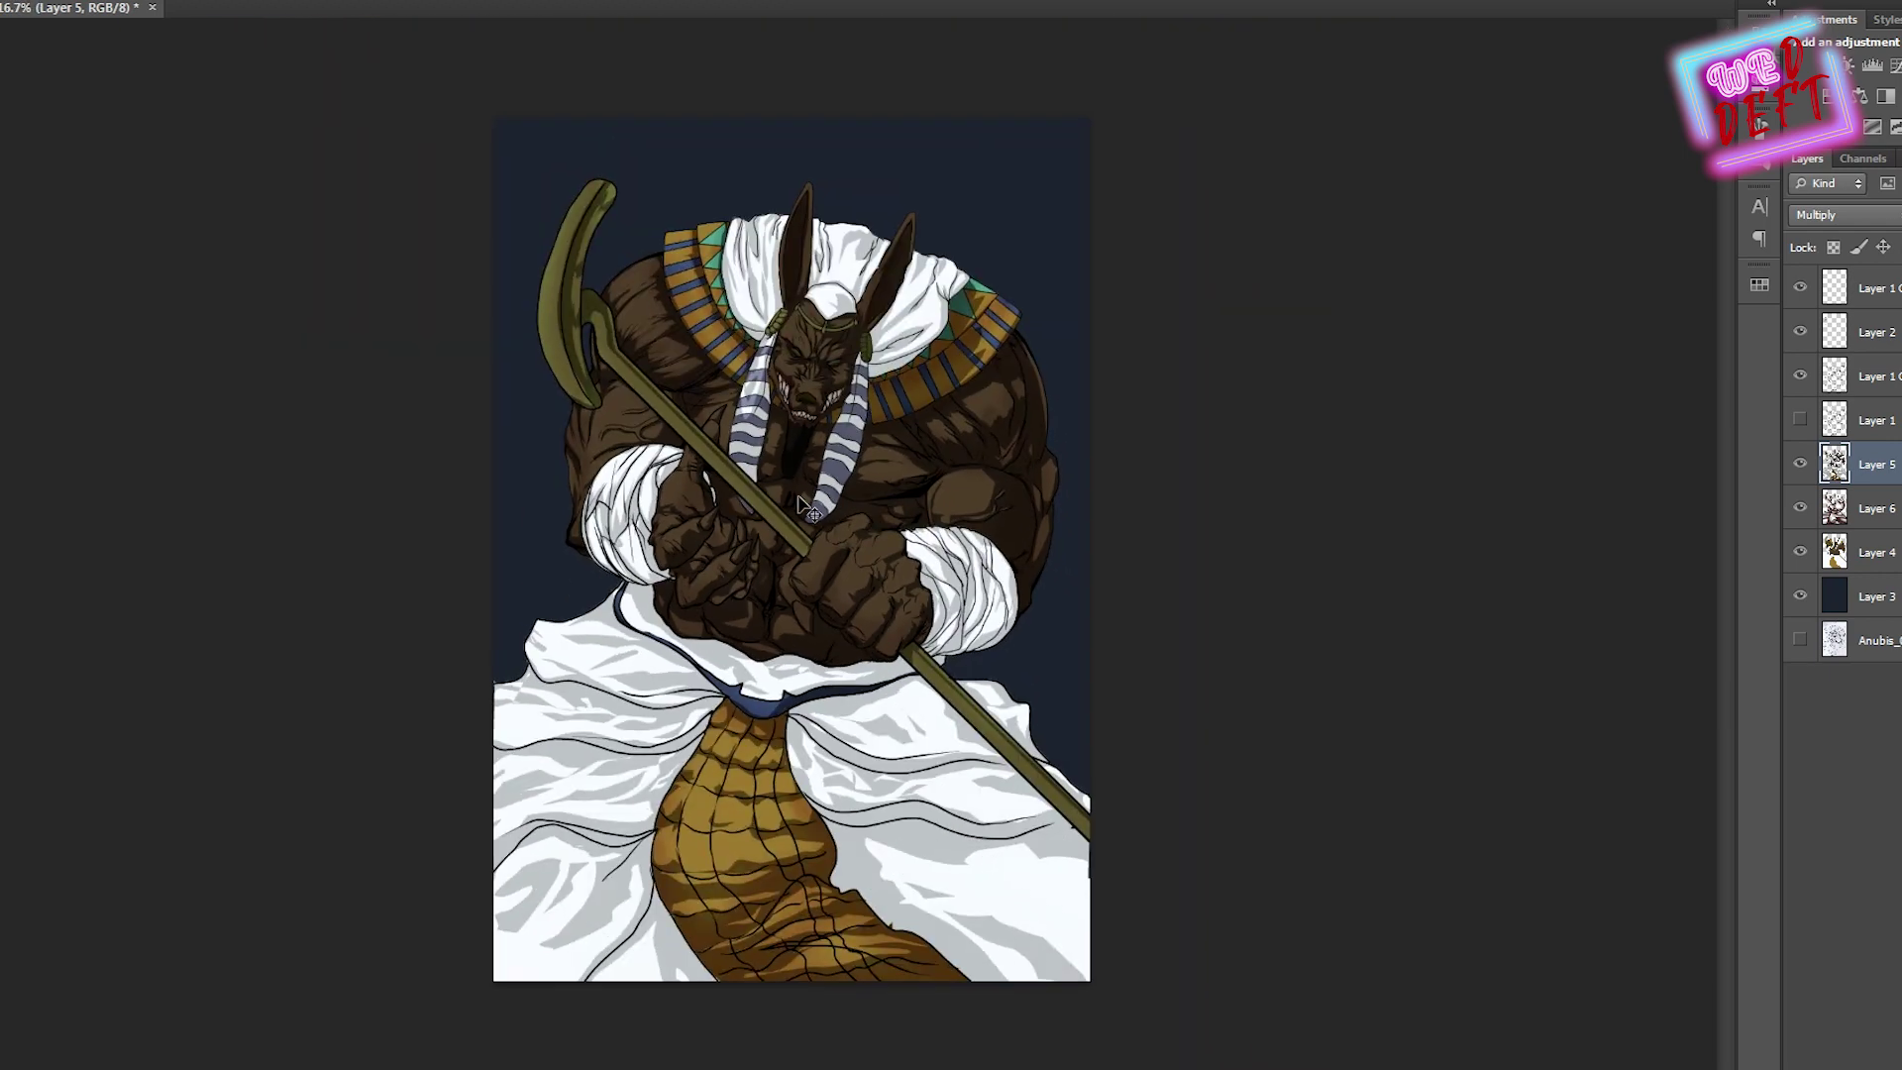
Touch up the open hand's palm and fingers with small lassoed highlights
scroll(804, 507, "up", 4)
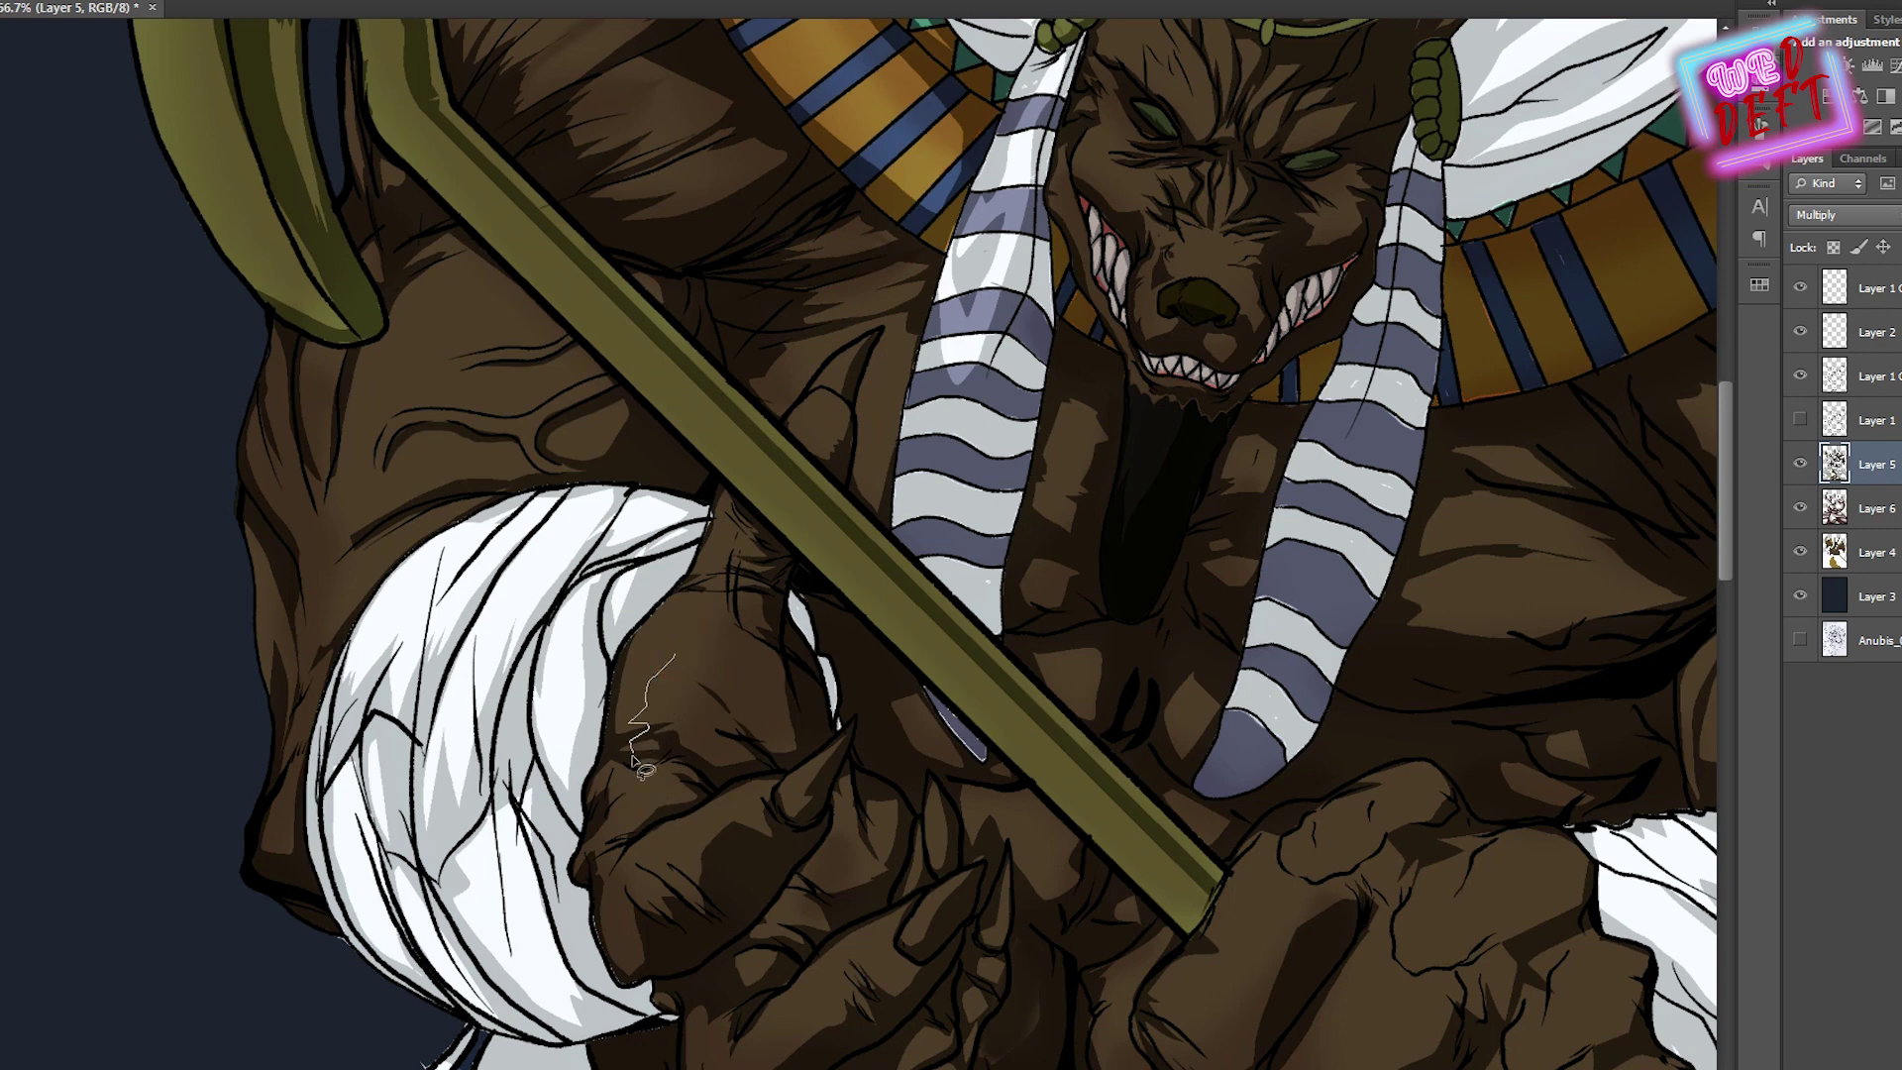
scroll(677, 753, "down", 1)
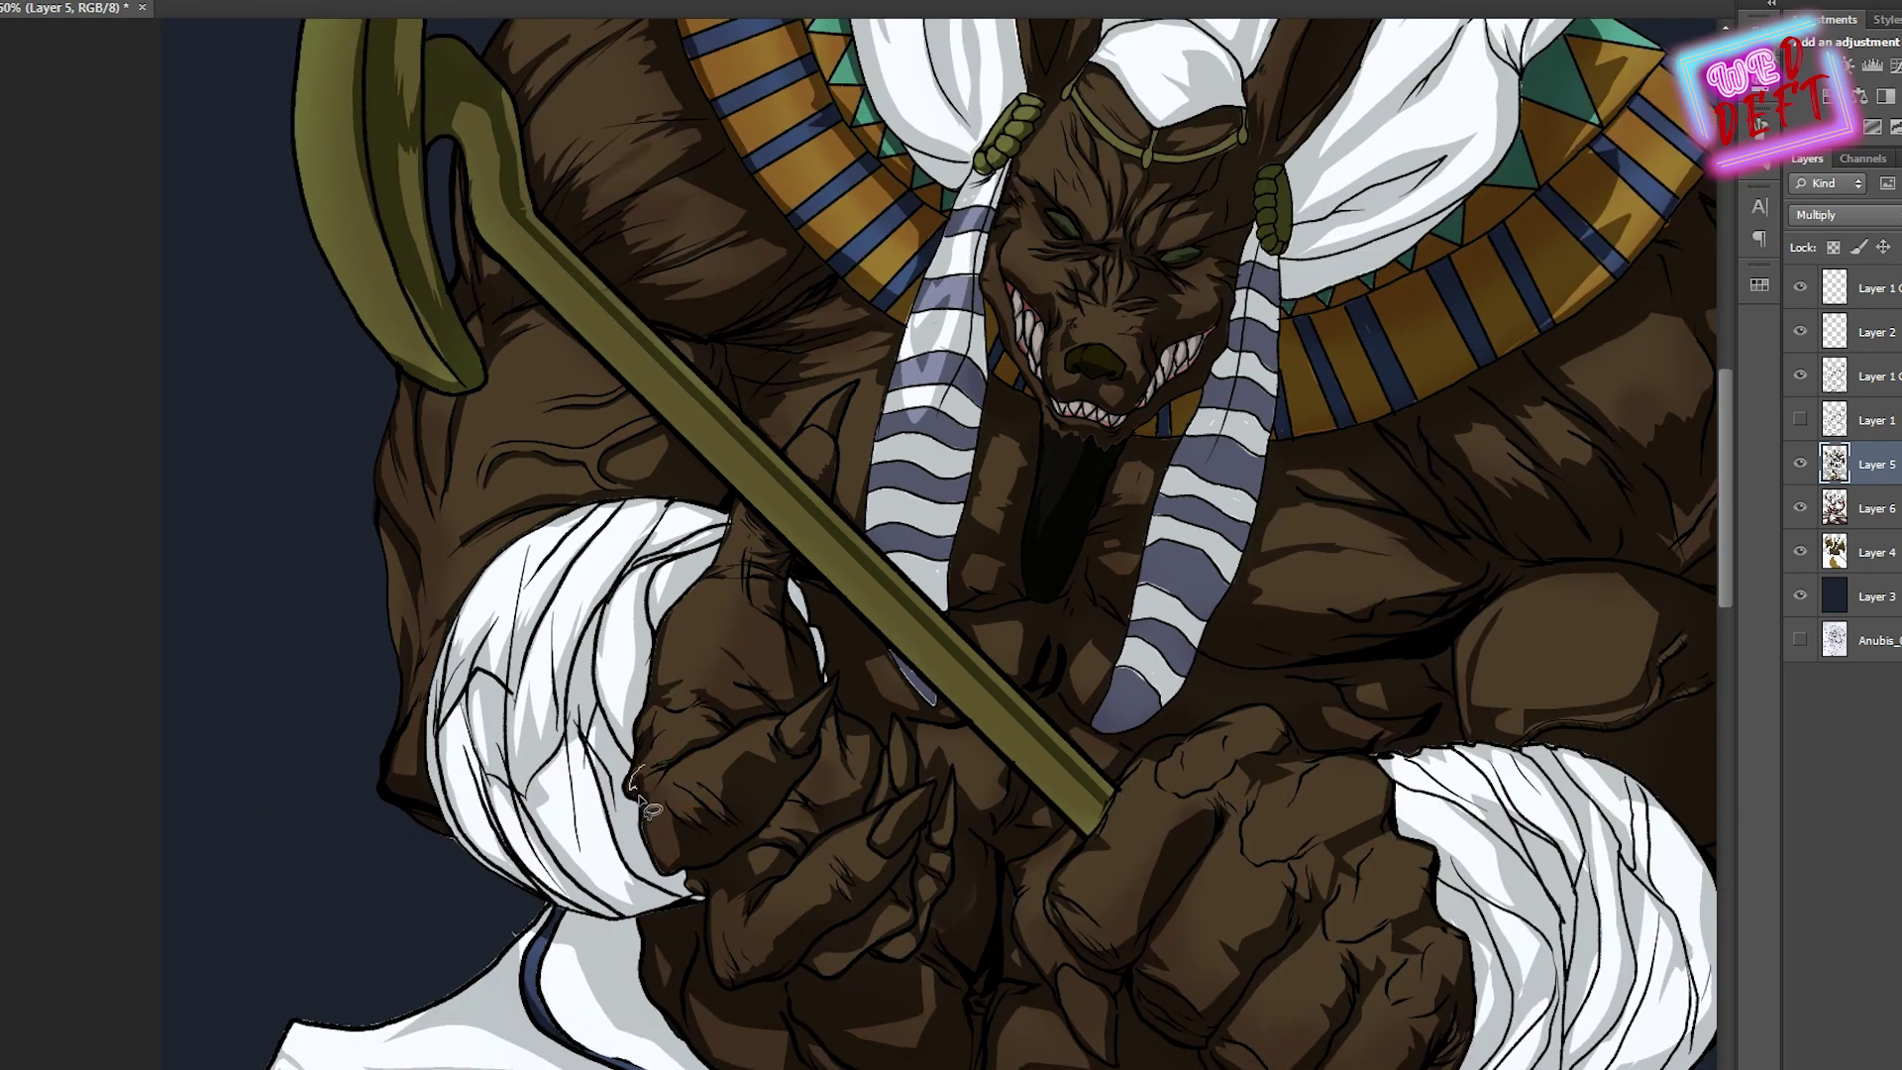
scroll(693, 693, "down", 3)
scroll(753, 594, "right", 2)
scroll(862, 451, "up", 3)
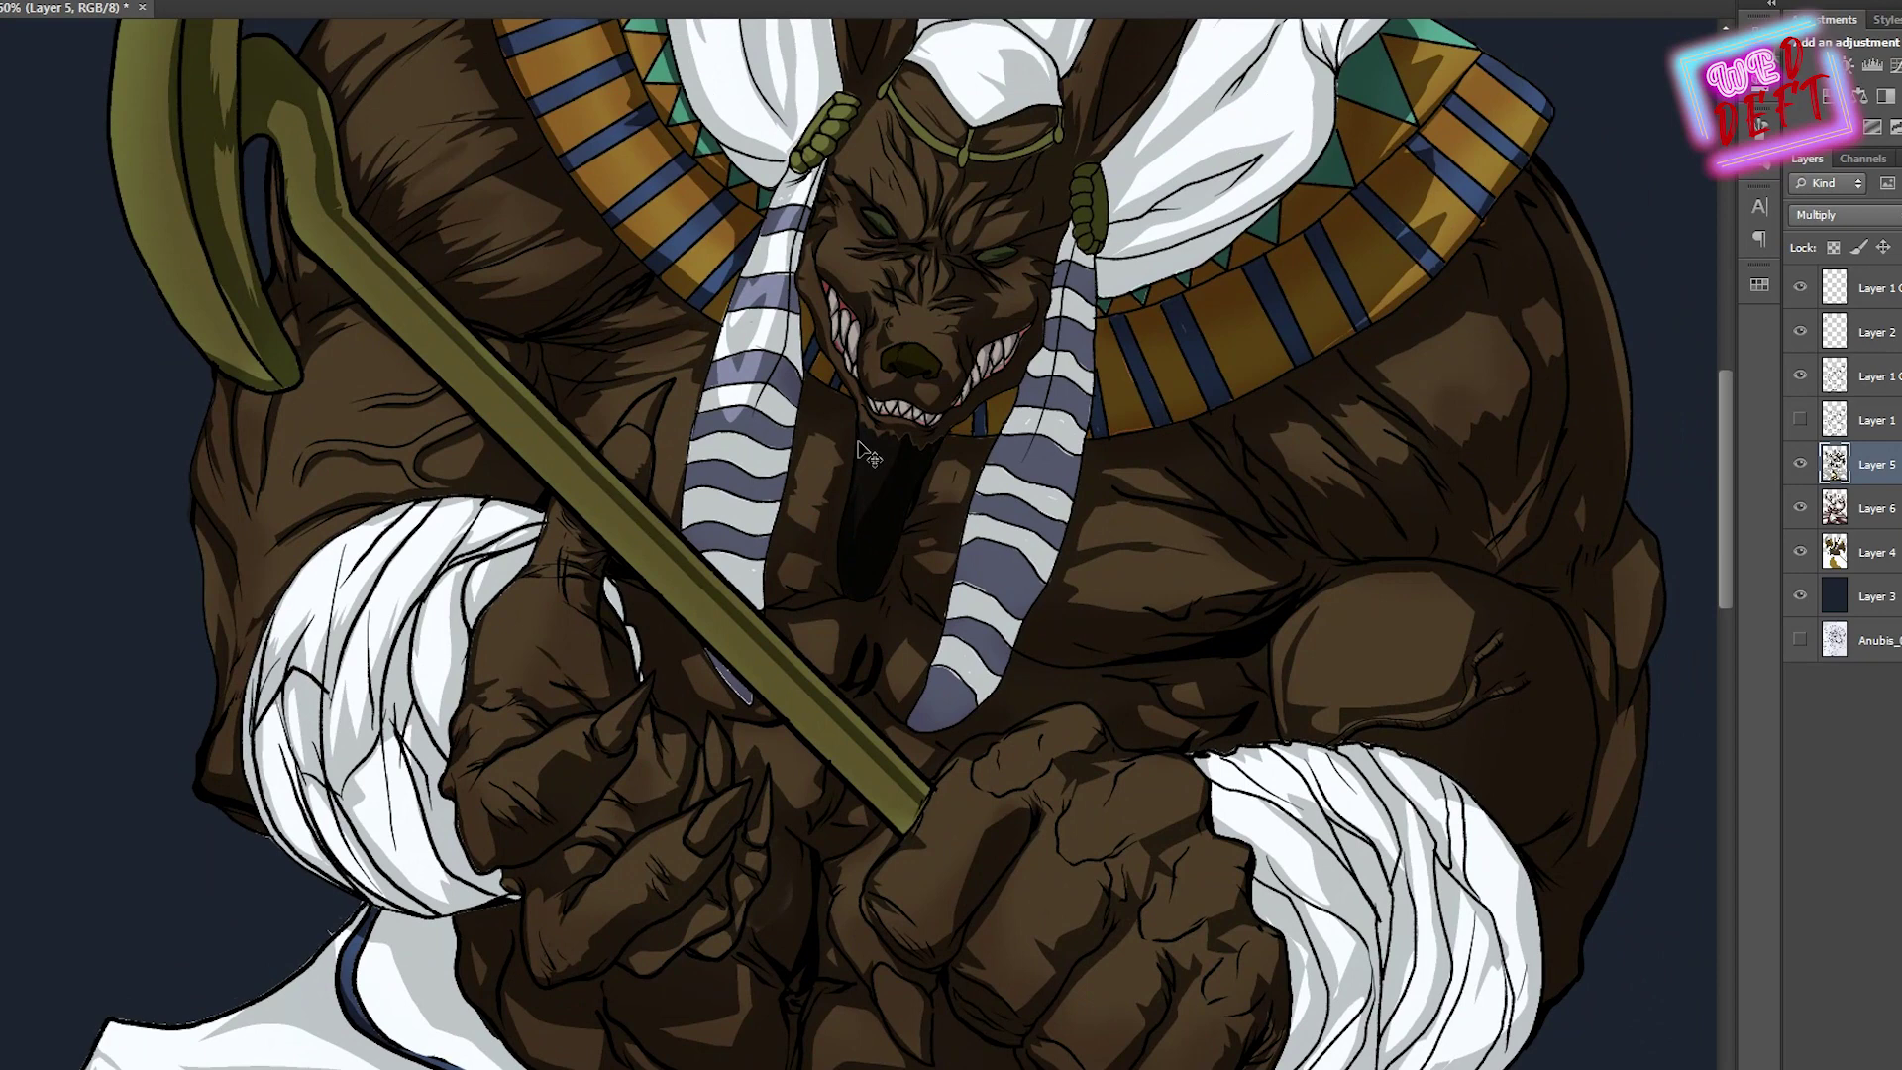
scroll(562, 683, "up", 2)
mouse_move(417, 720)
left_mouse_down()
mouse_move(543, 696)
mouse_move(679, 594)
left_mouse_up()
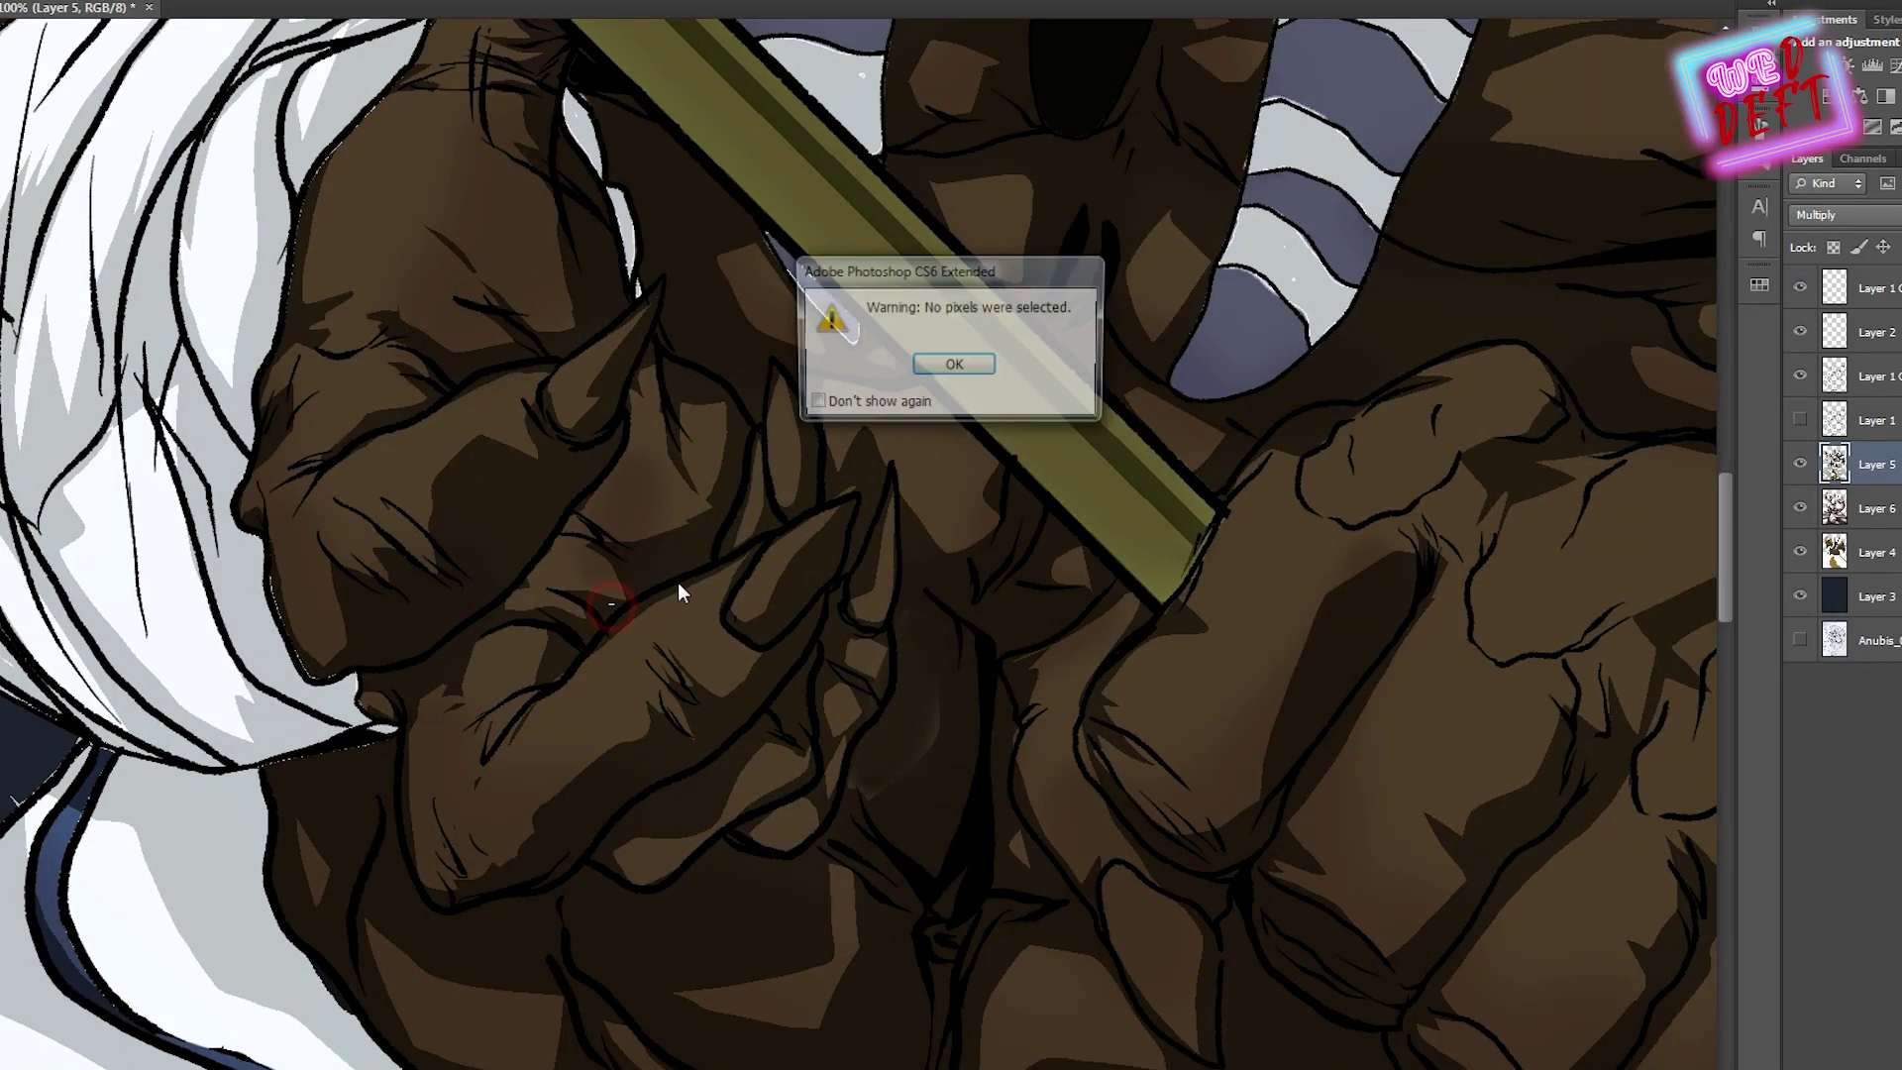
key("Return")
scroll(680, 594, "down", 3)
scroll(768, 545, "up", 3)
left_click_drag(722, 392, 736, 407)
mouse_move(750, 662)
left_mouse_down()
mouse_move(743, 693)
mouse_move(795, 657)
left_mouse_up()
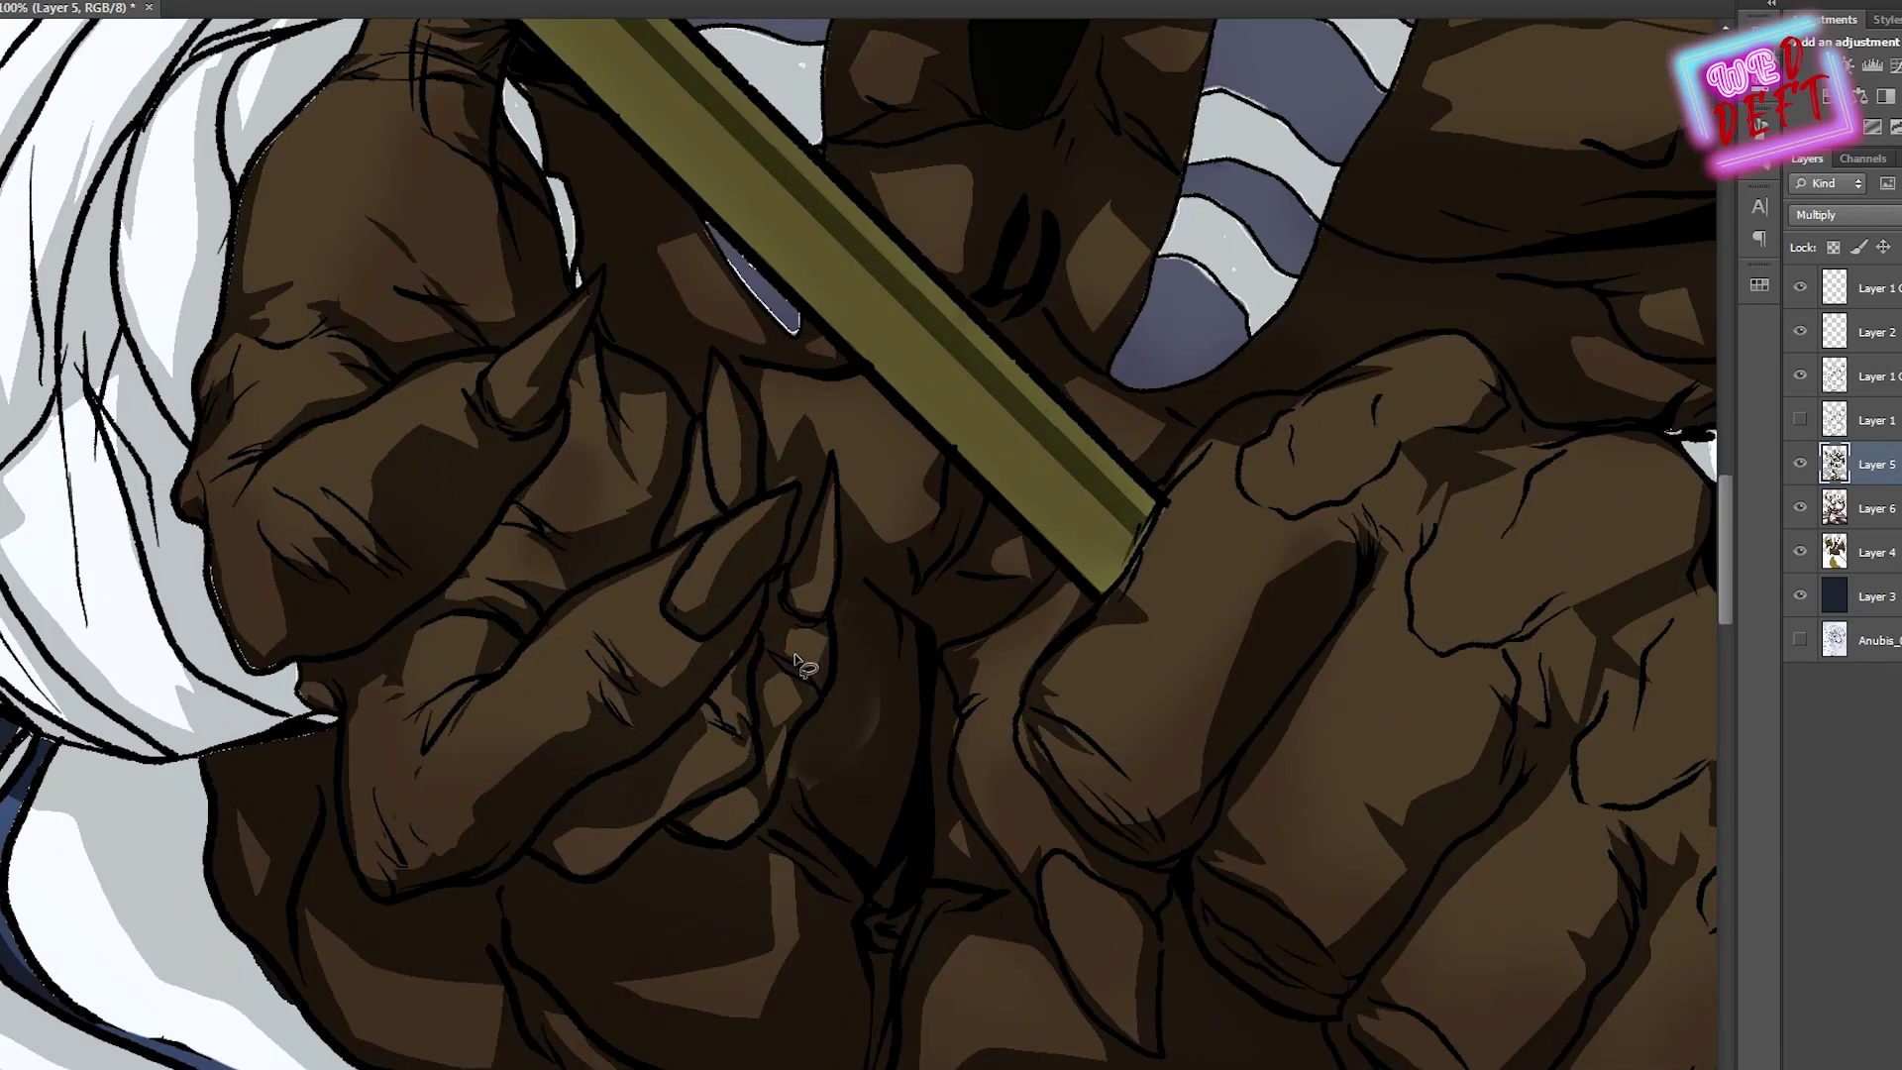
Try the Normal blend mode on Layer 5 and restore it to Multiply
left_click(1843, 214)
left_click(1832, 220)
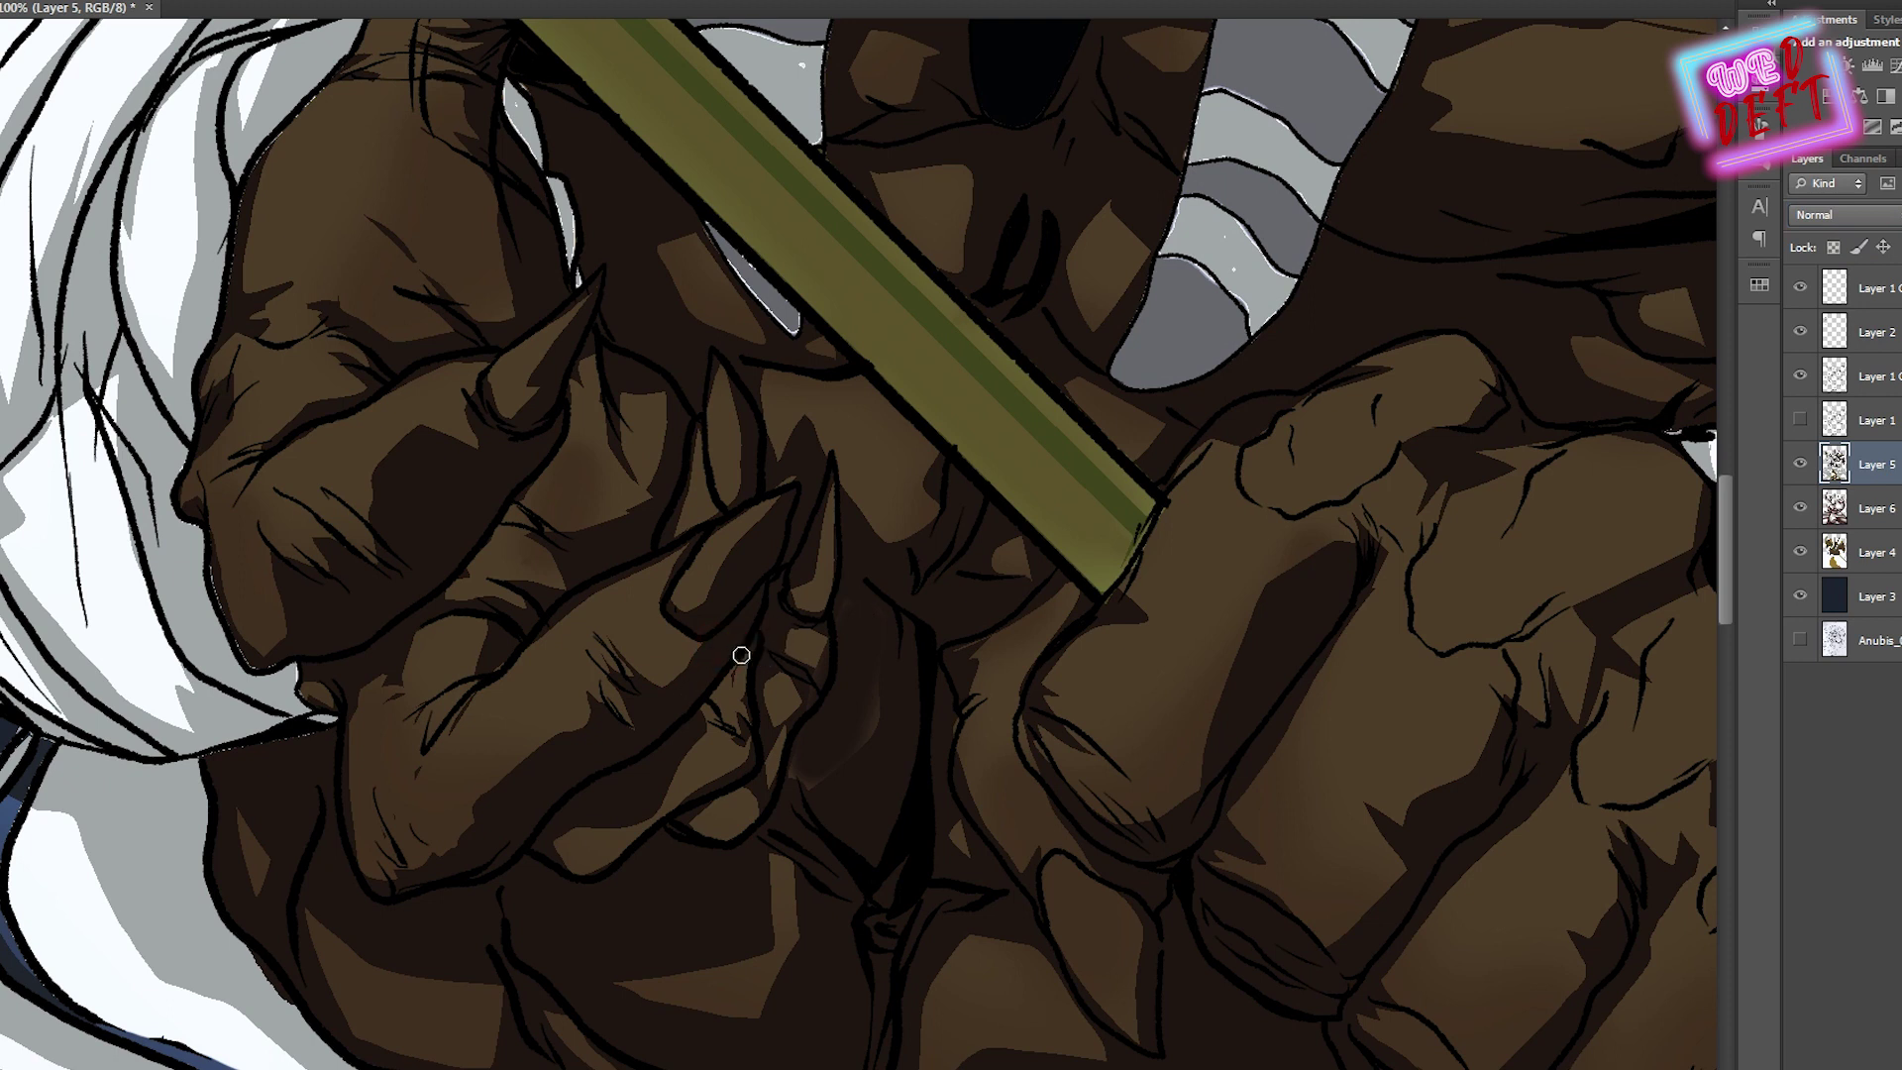
key("ctrl+minus")
key("shift+alt+m")
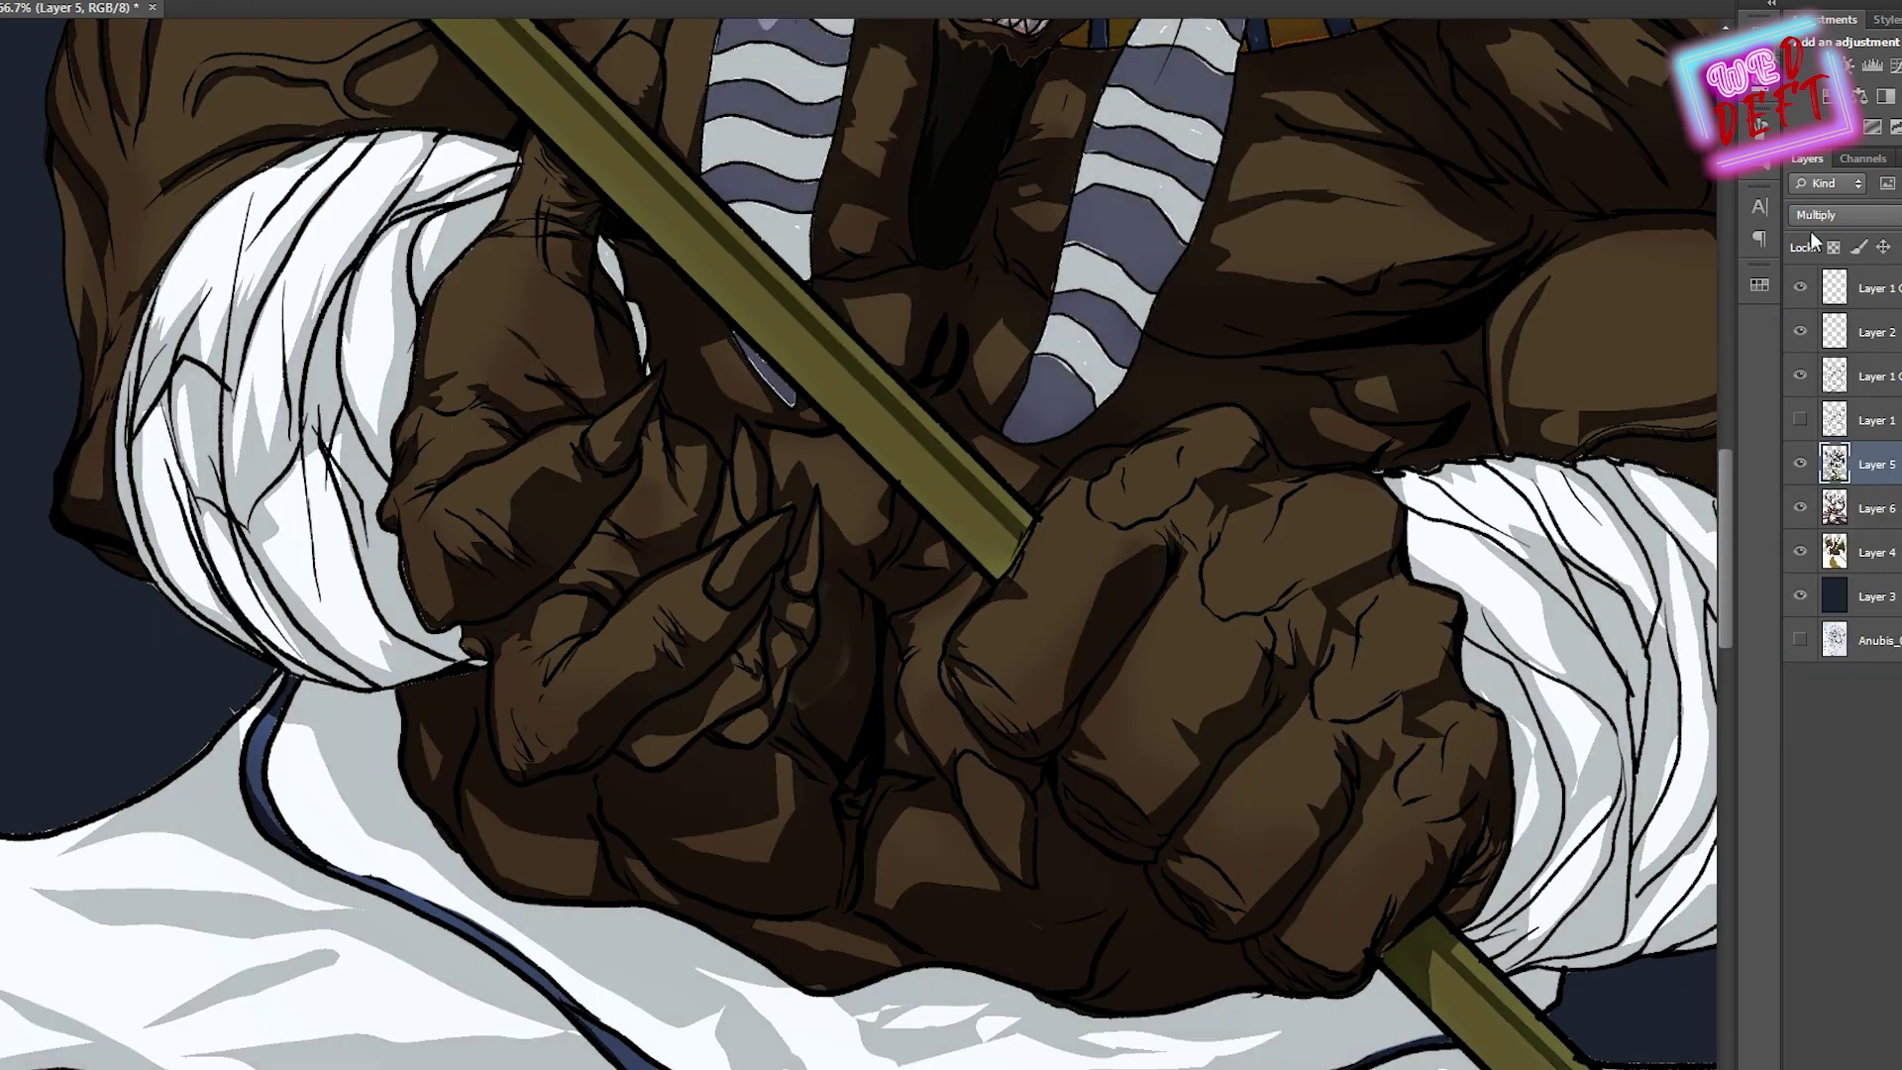
key("ctrl+minus")
key("ctrl+minus")
key("ctrl+minus")
key("ctrl+minus")
key("ctrl+plus")
key("ctrl+minus")
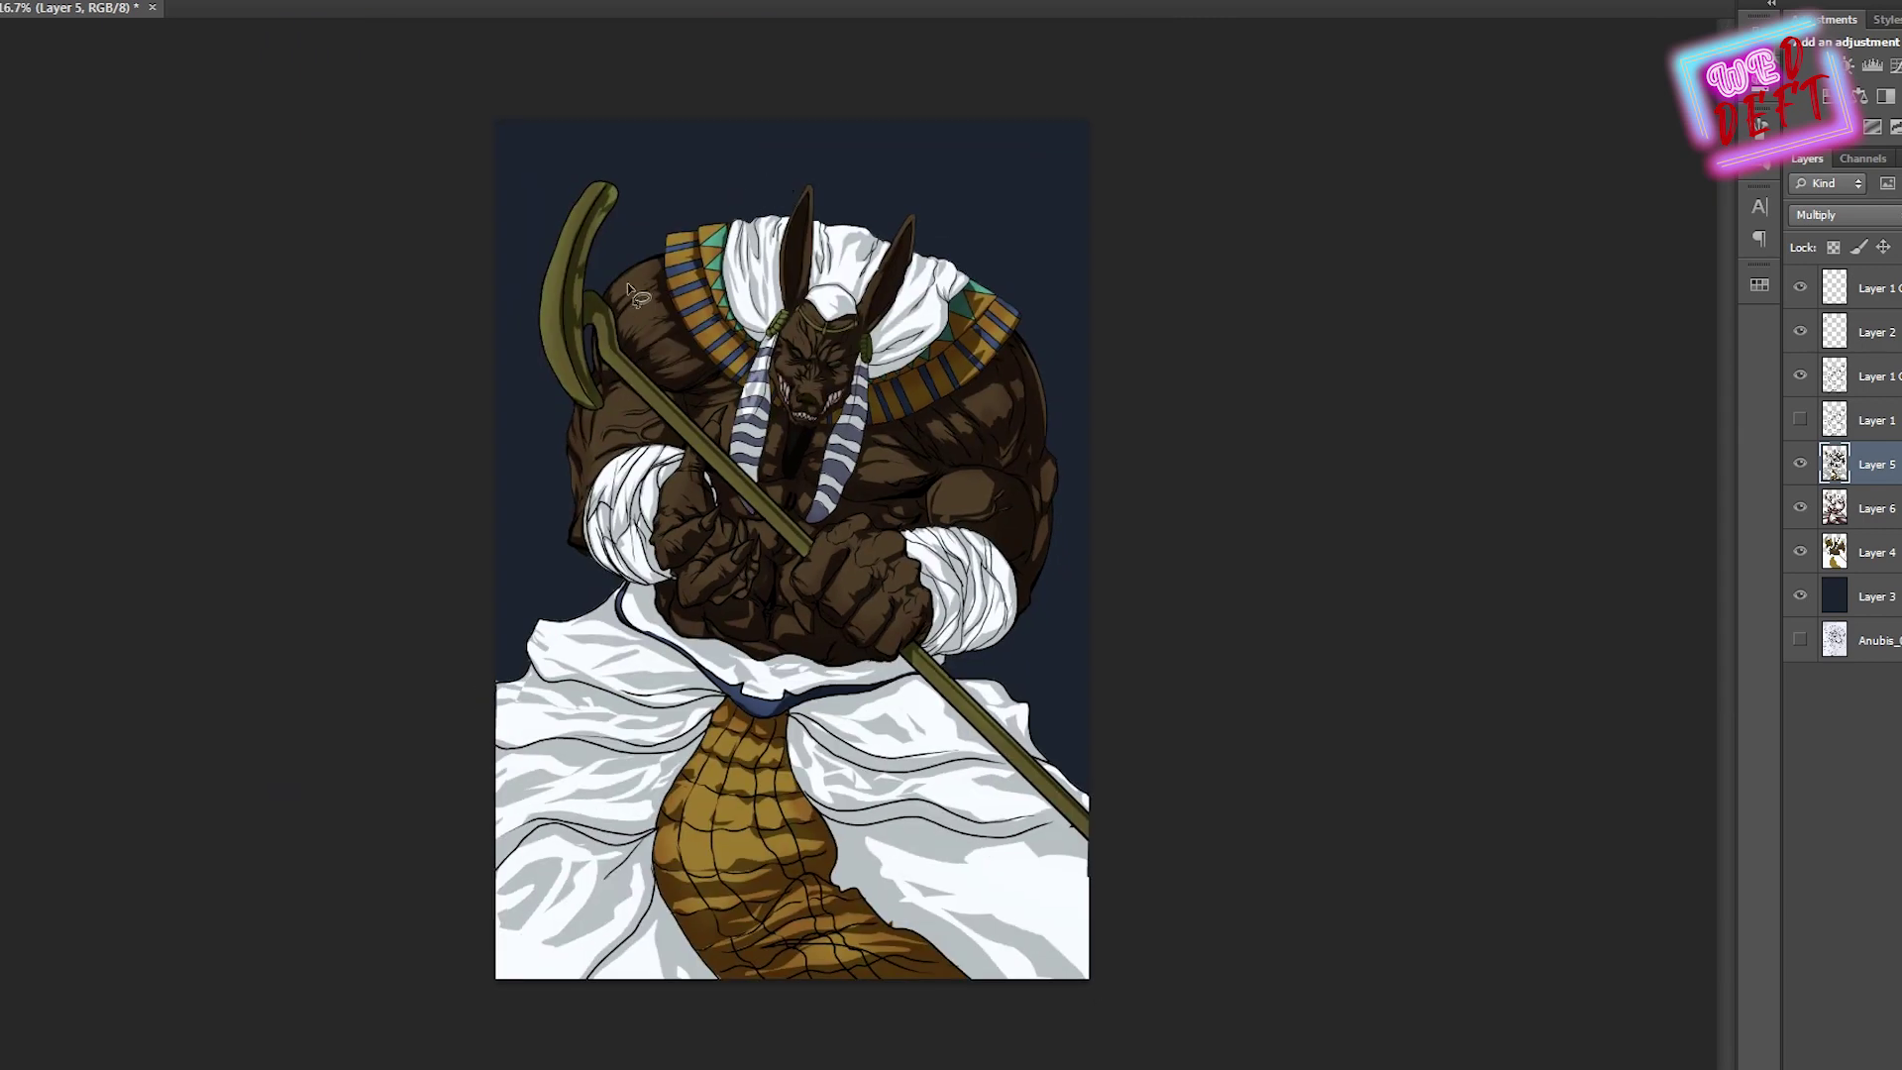
Add lassoed highlights to the brow below the circlet and to the beaded ornament on the staff-gripping side of the head
key("ctrl+plus")
key("ctrl+plus")
key("ctrl+plus")
key("ctrl+plus")
key("ctrl+plus")
key("ctrl+plus")
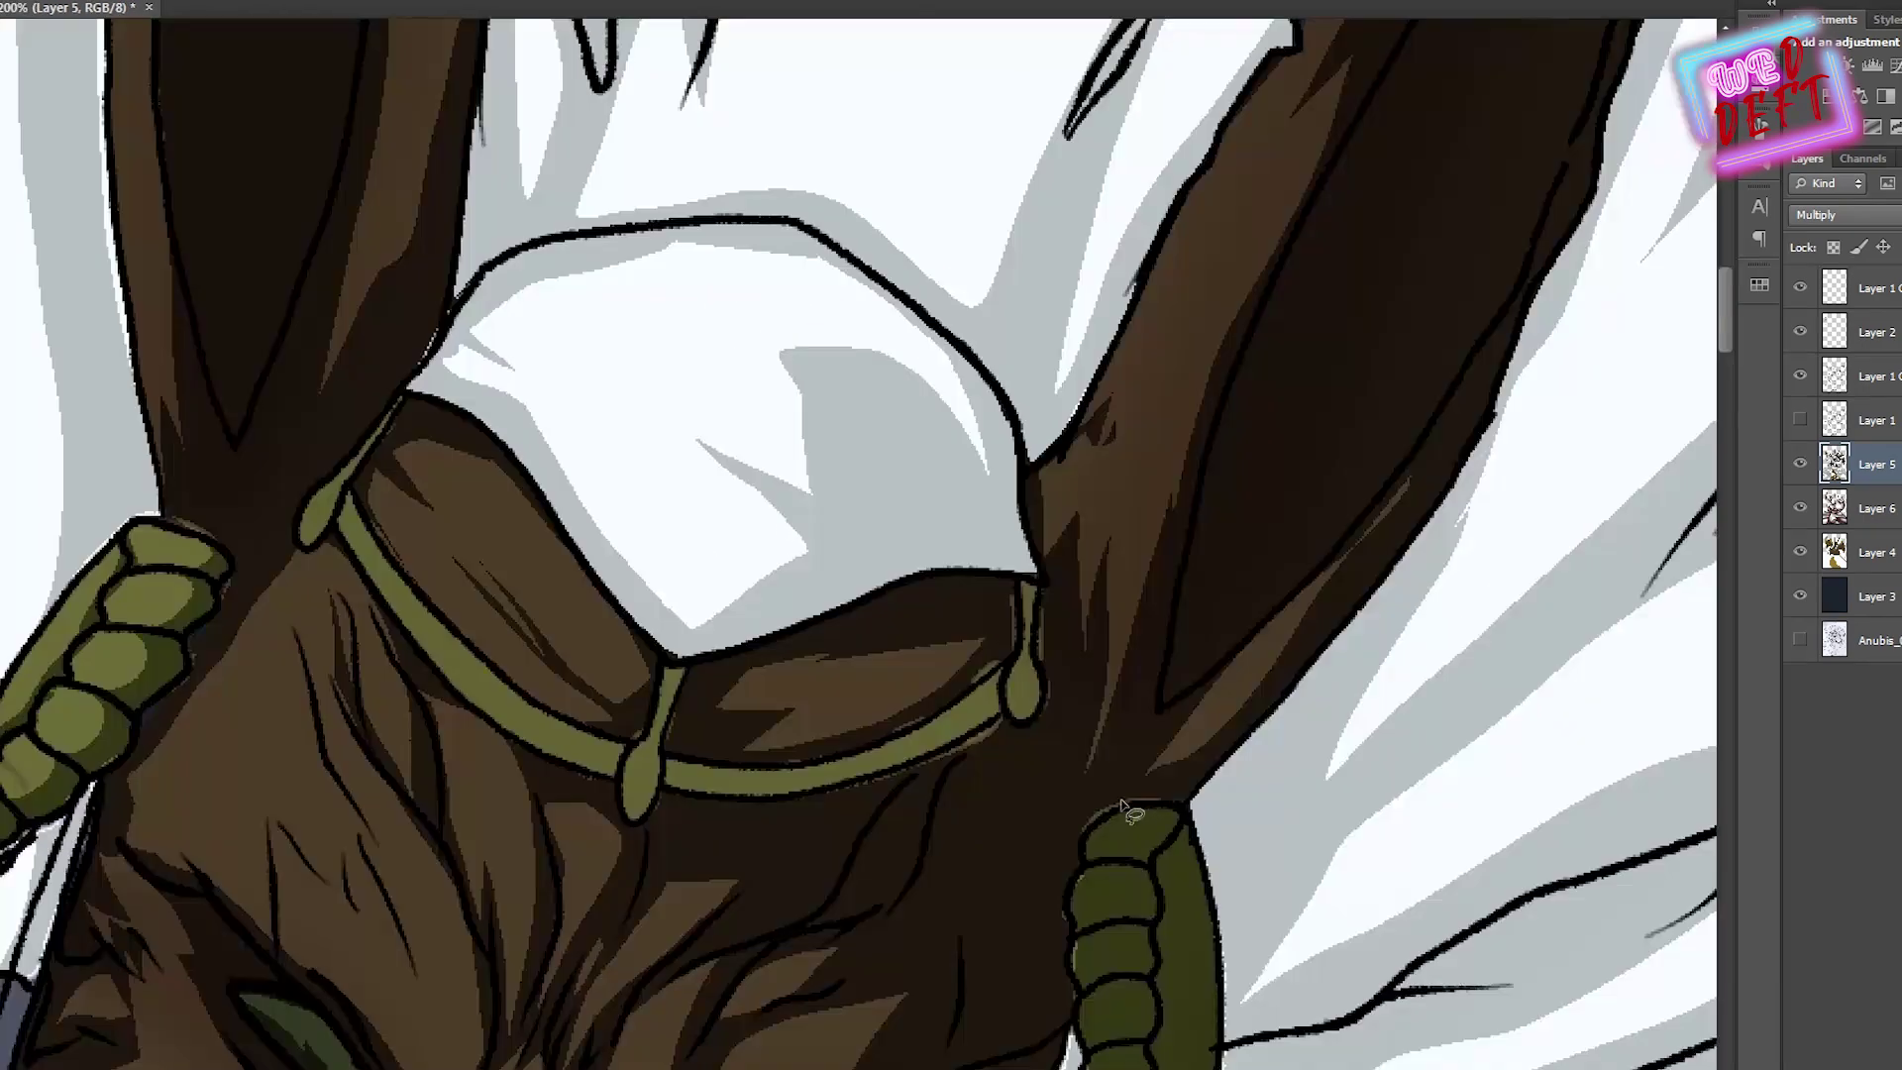
mouse_move(793, 820)
left_mouse_down()
mouse_move(772, 932)
mouse_move(870, 870)
left_mouse_up()
key("ctrl+minus")
key("ctrl+minus")
key("ctrl+plus")
left_click_drag(976, 668, 981, 783)
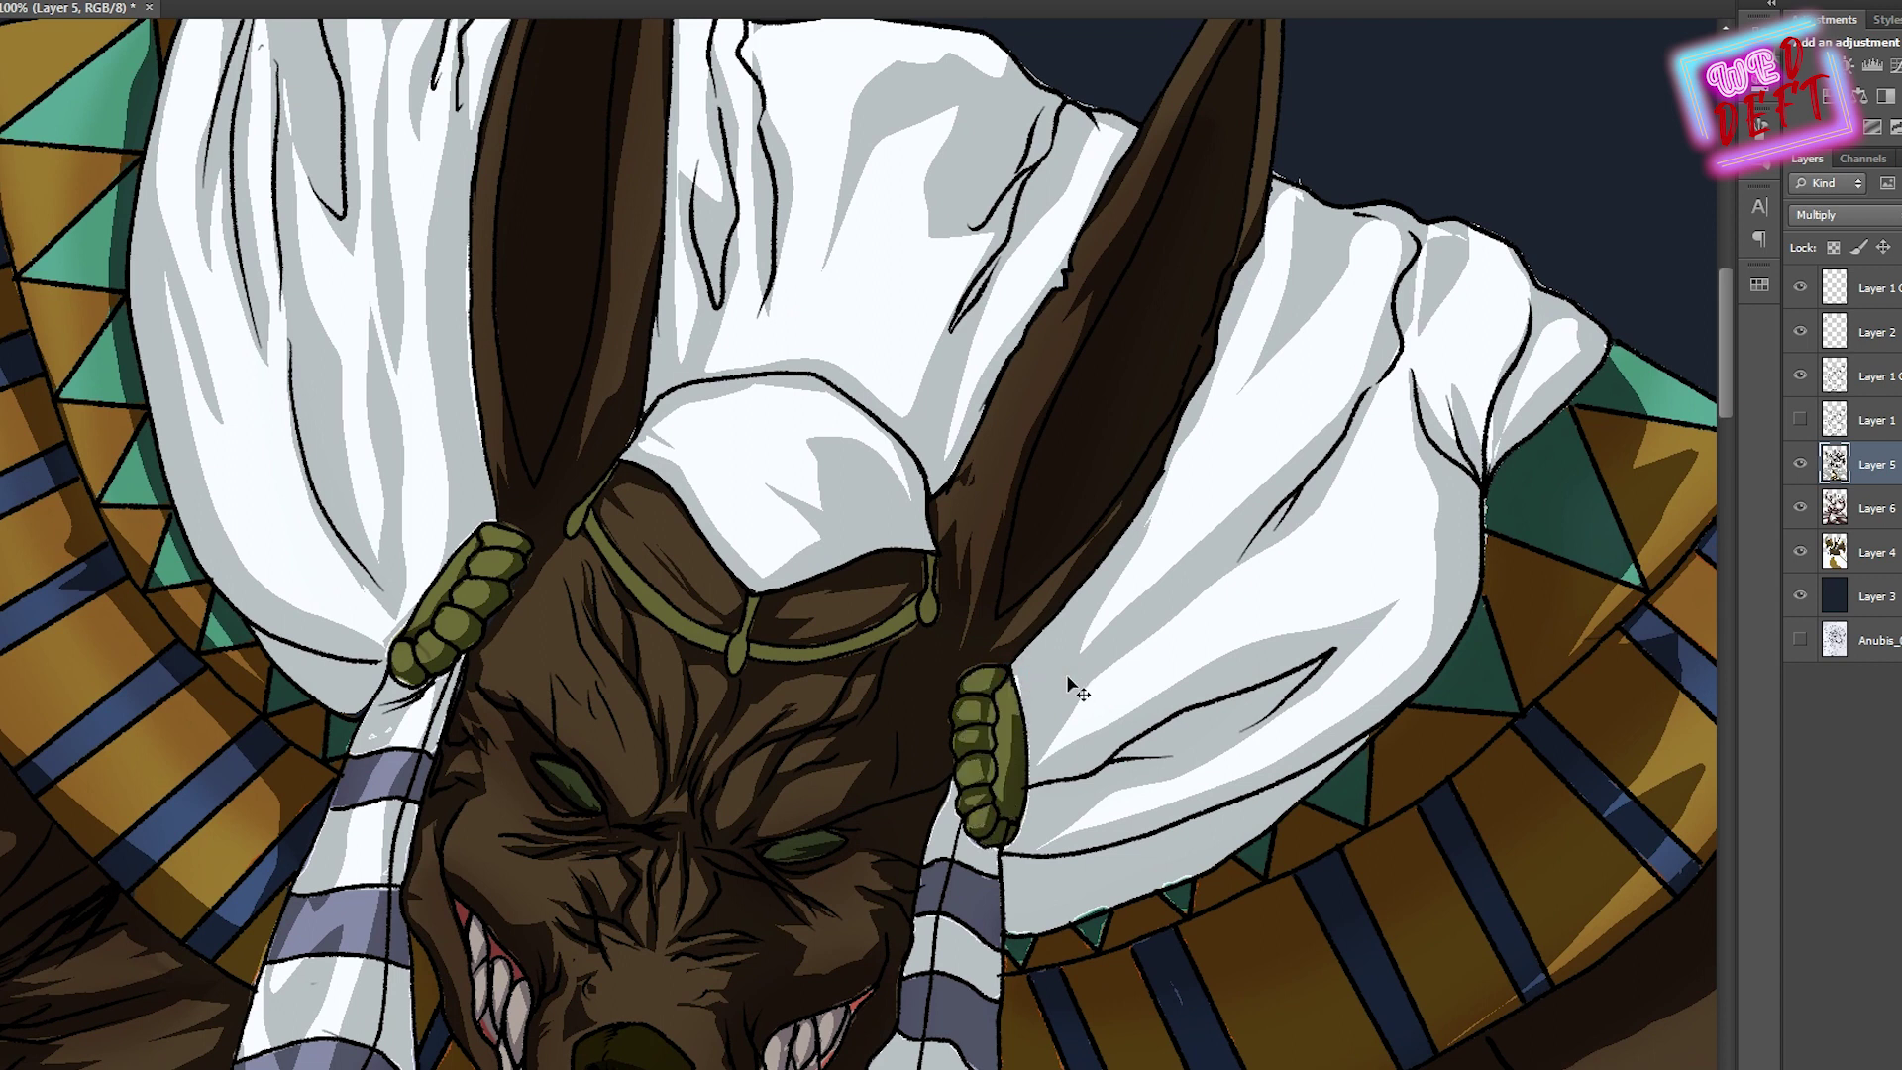
Add jagged lassoed highlights to the inner faces of both ears
scroll(649, 213, "up", 3)
mouse_move(649, 213)
left_mouse_down()
mouse_move(551, 445)
mouse_move(581, 414)
mouse_move(607, 475)
mouse_move(643, 435)
left_mouse_up()
key("b")
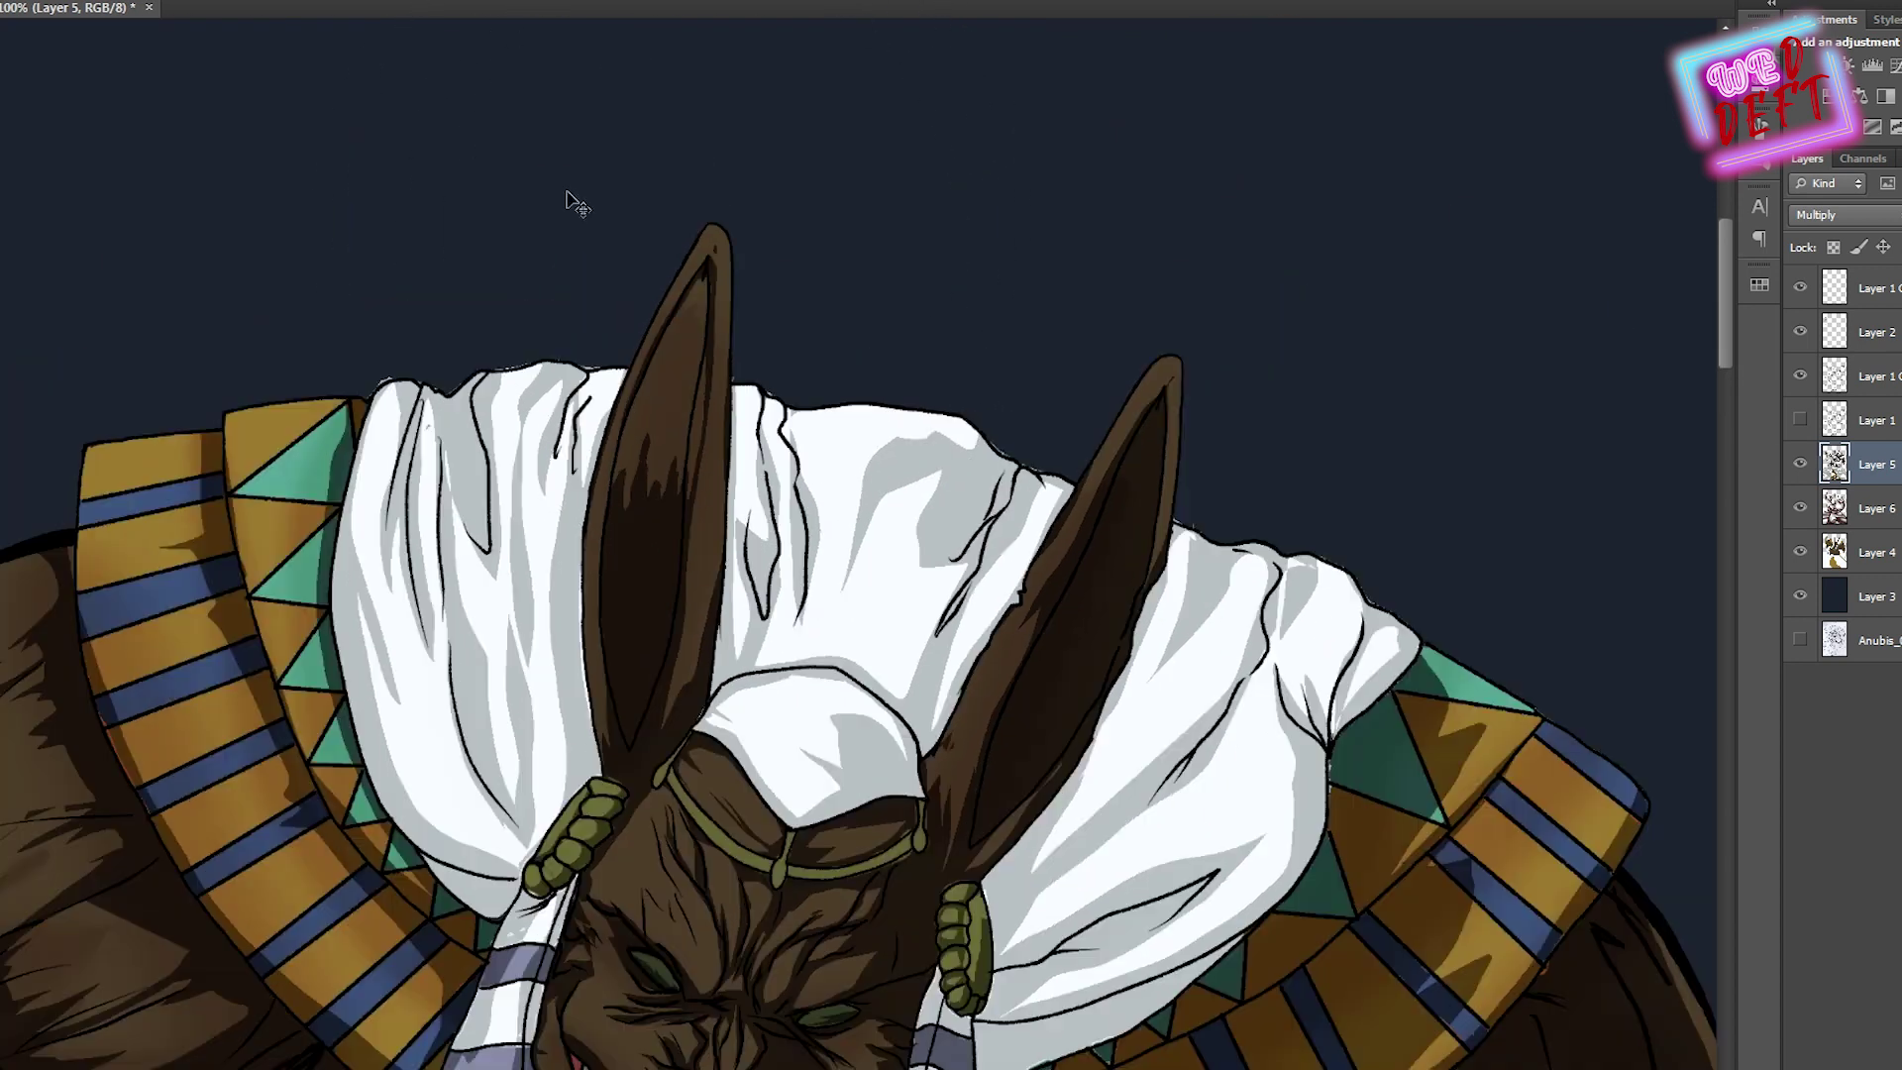
key("ctrl+minus")
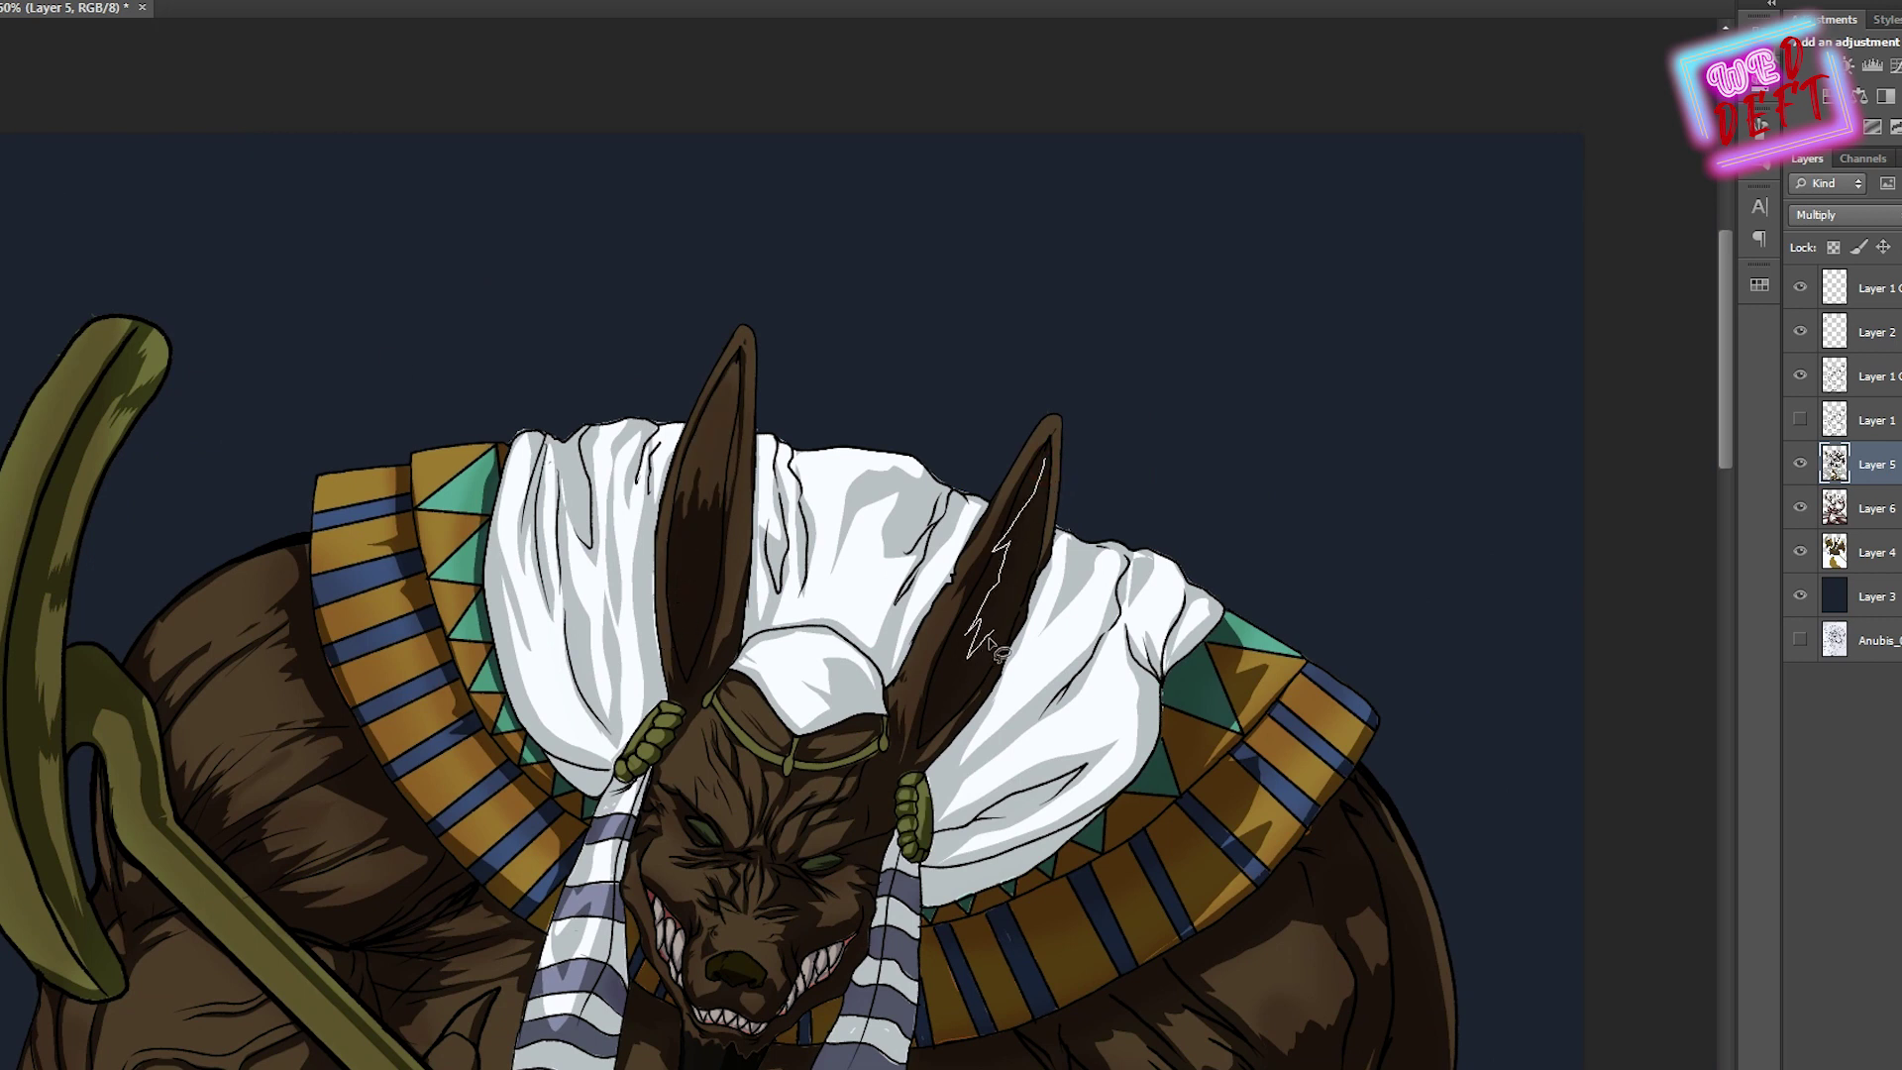
scroll(990, 646, "down", 5)
scroll(990, 646, "up", 4)
key("ctrl+plus")
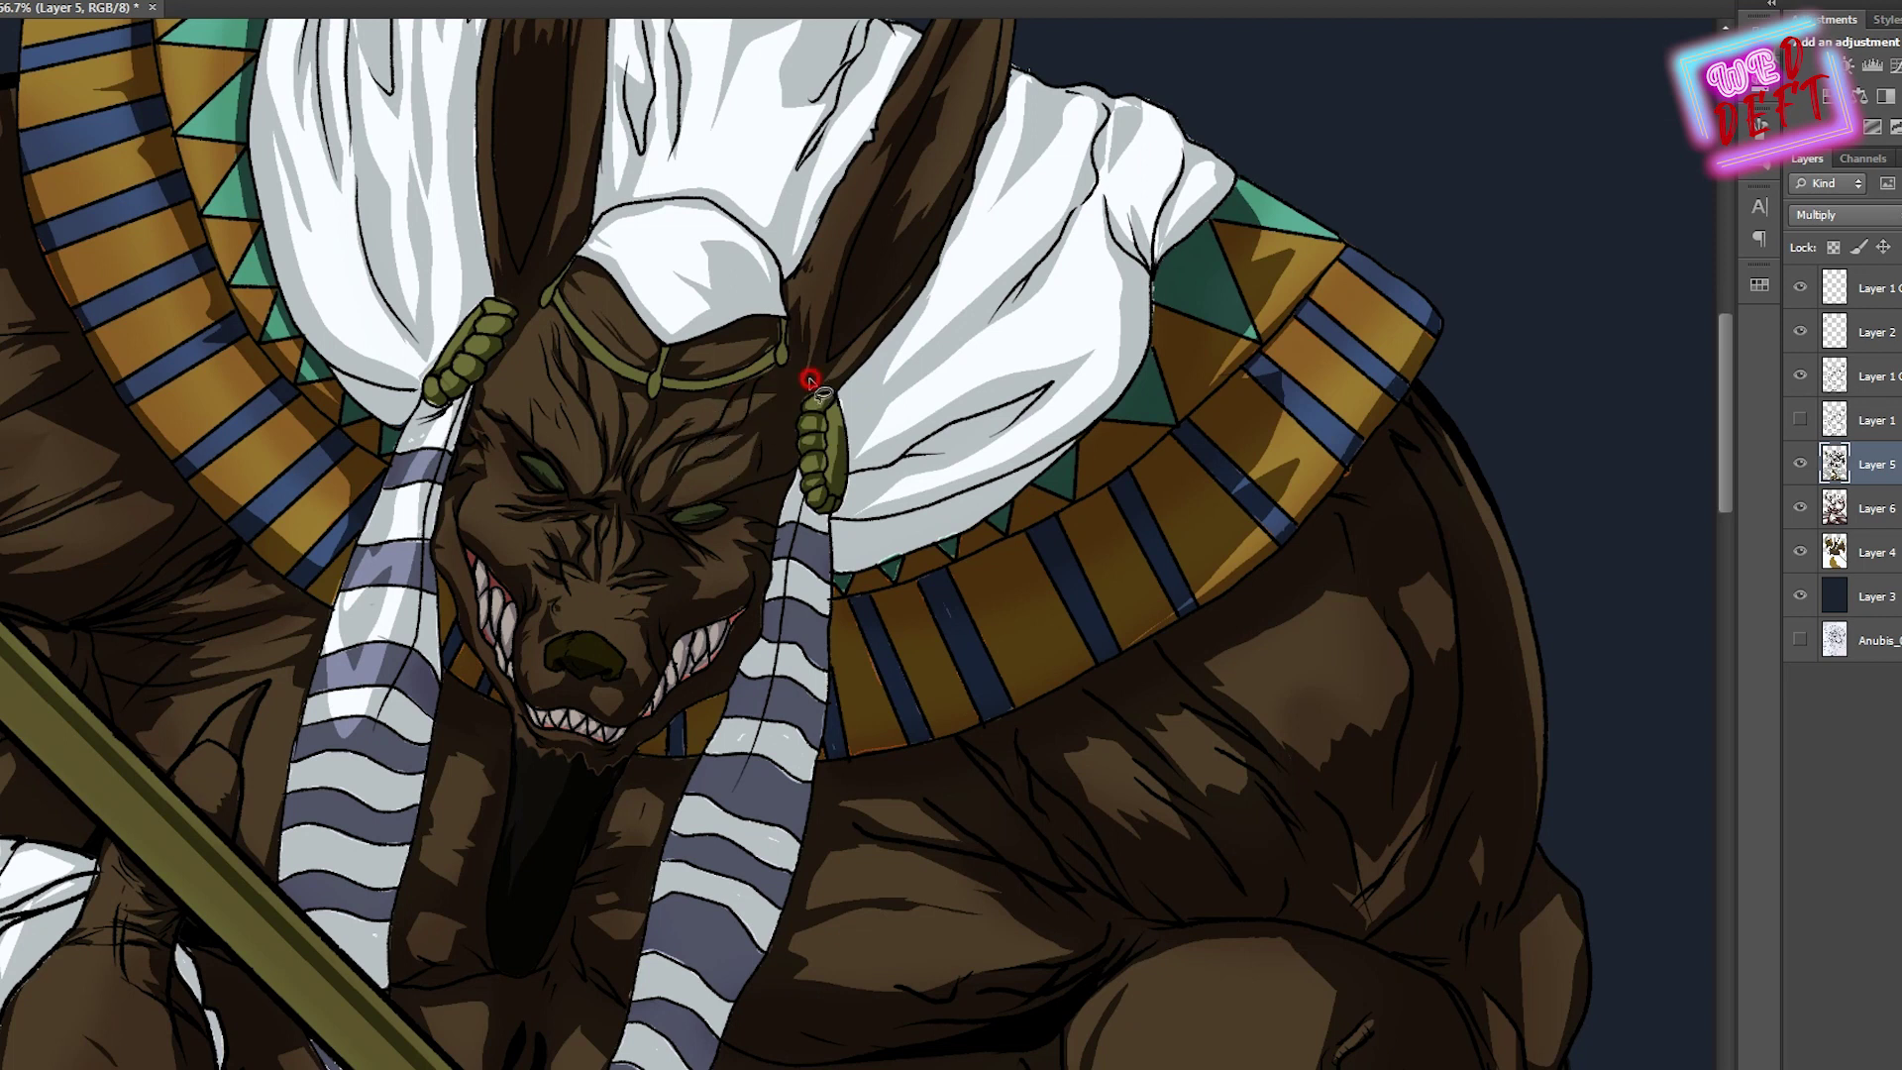
key("ctrl+minus")
key("ctrl+minus")
key("ctrl+minus")
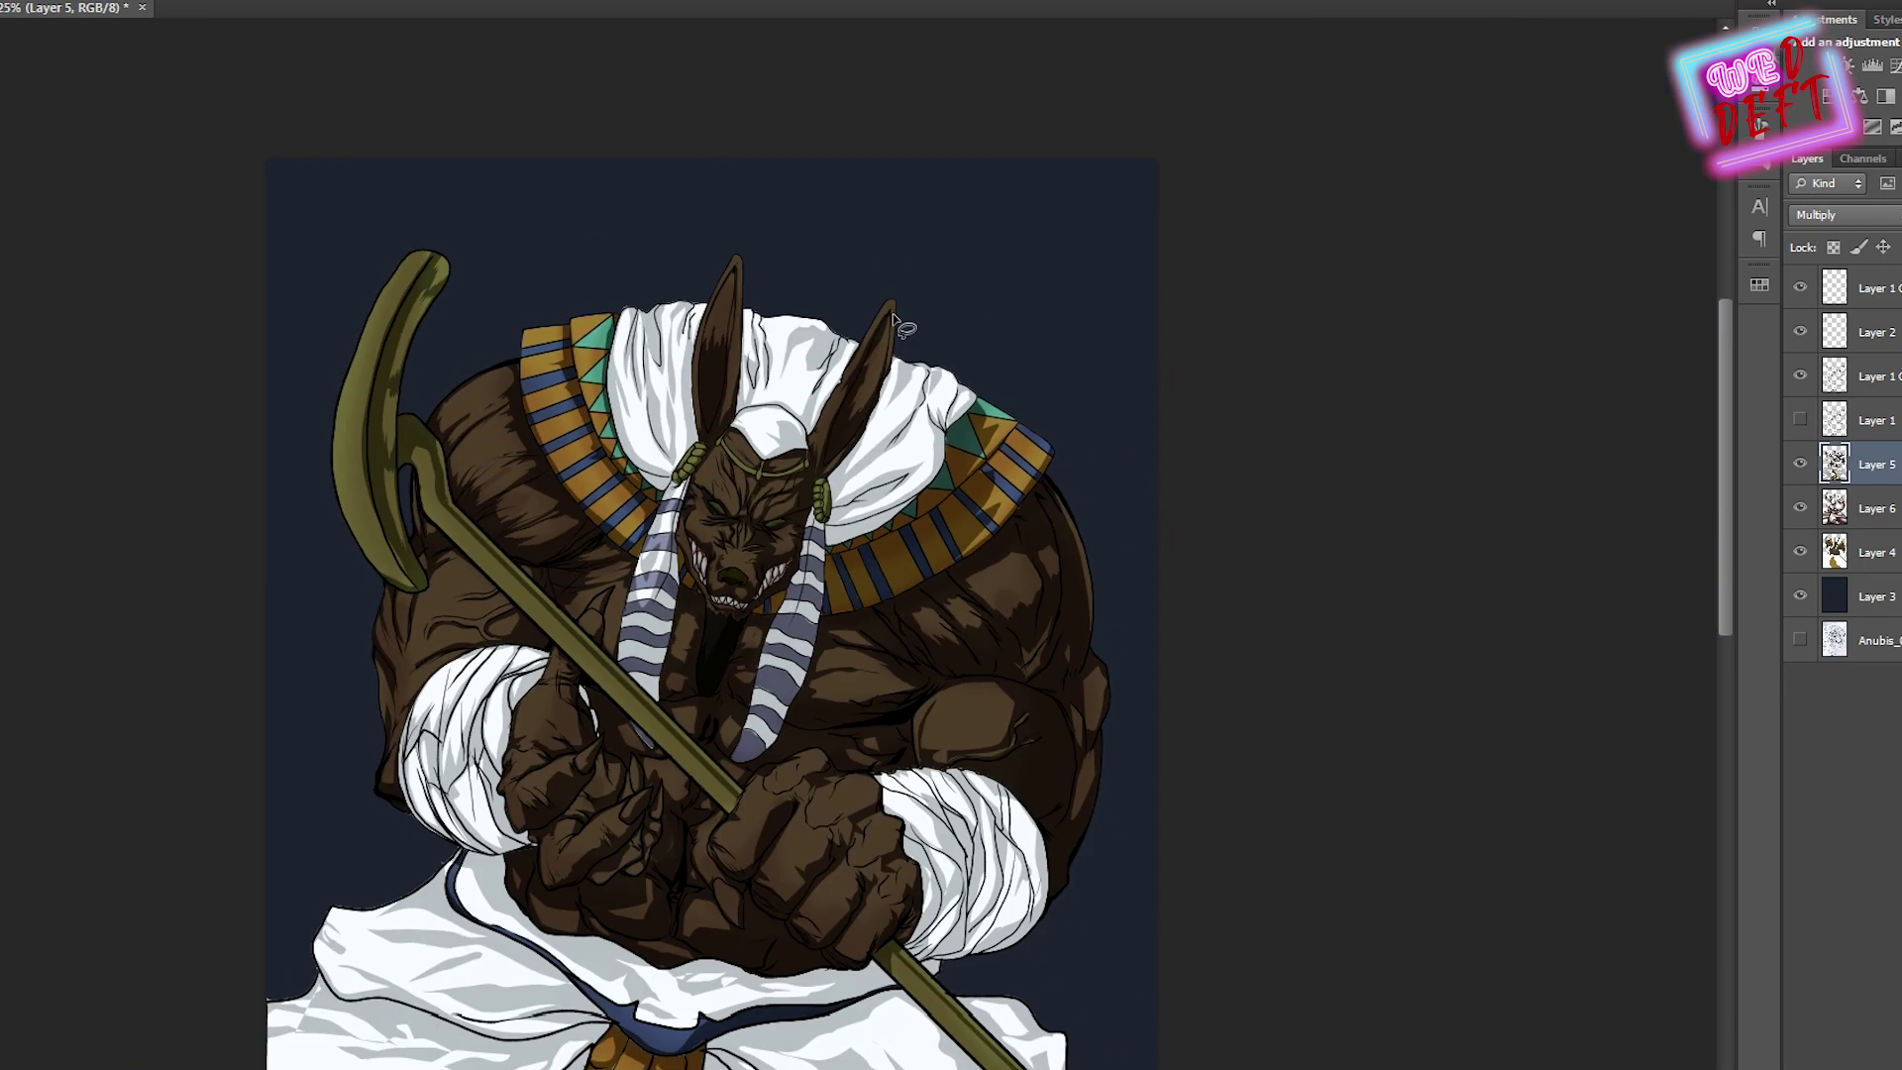
Create a new layer above Layer 5 and fill a lassoed light green highlight along the outer face of the staff's crook
key("ctrl+minus")
key("ctrl+shift+n")
key("Return")
key("ctrl+plus")
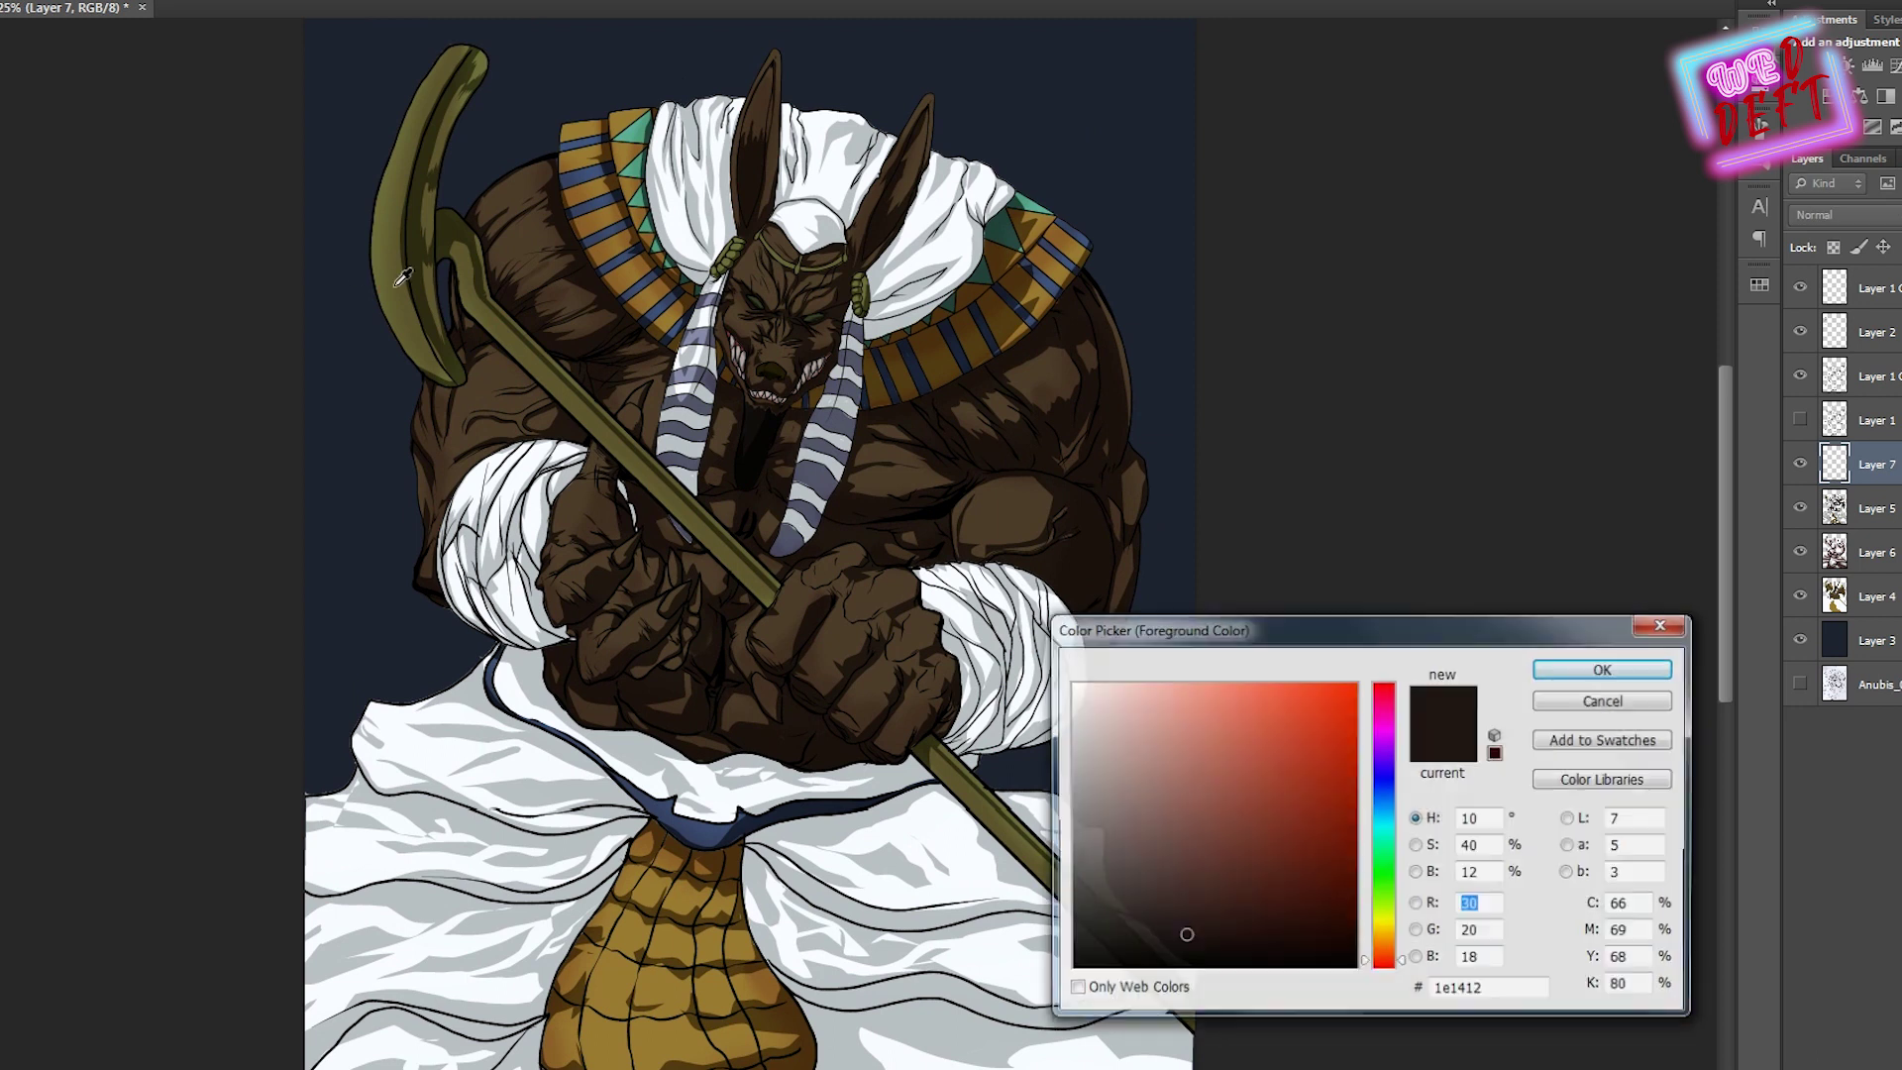
key("Return")
key("ctrl+plus")
key("ctrl+plus")
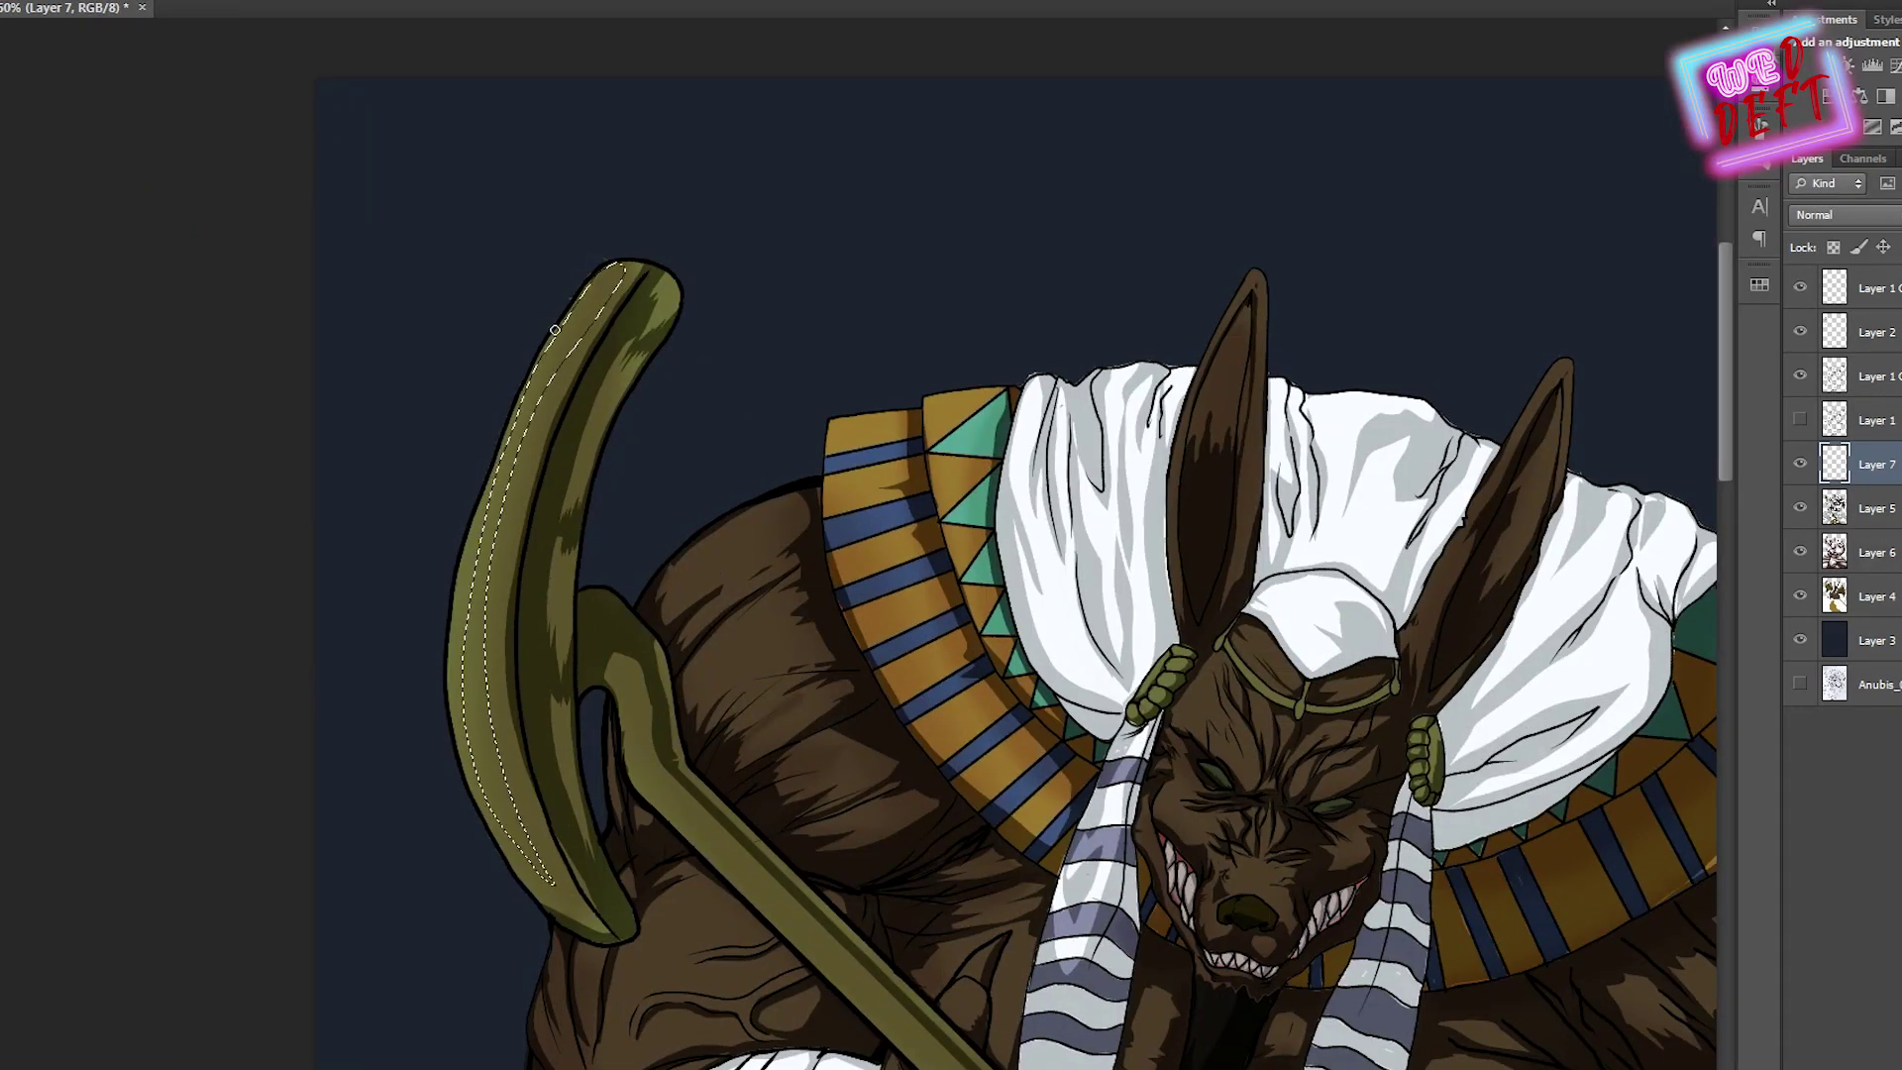
key("alt+BackSpace")
key("ctrl+minus")
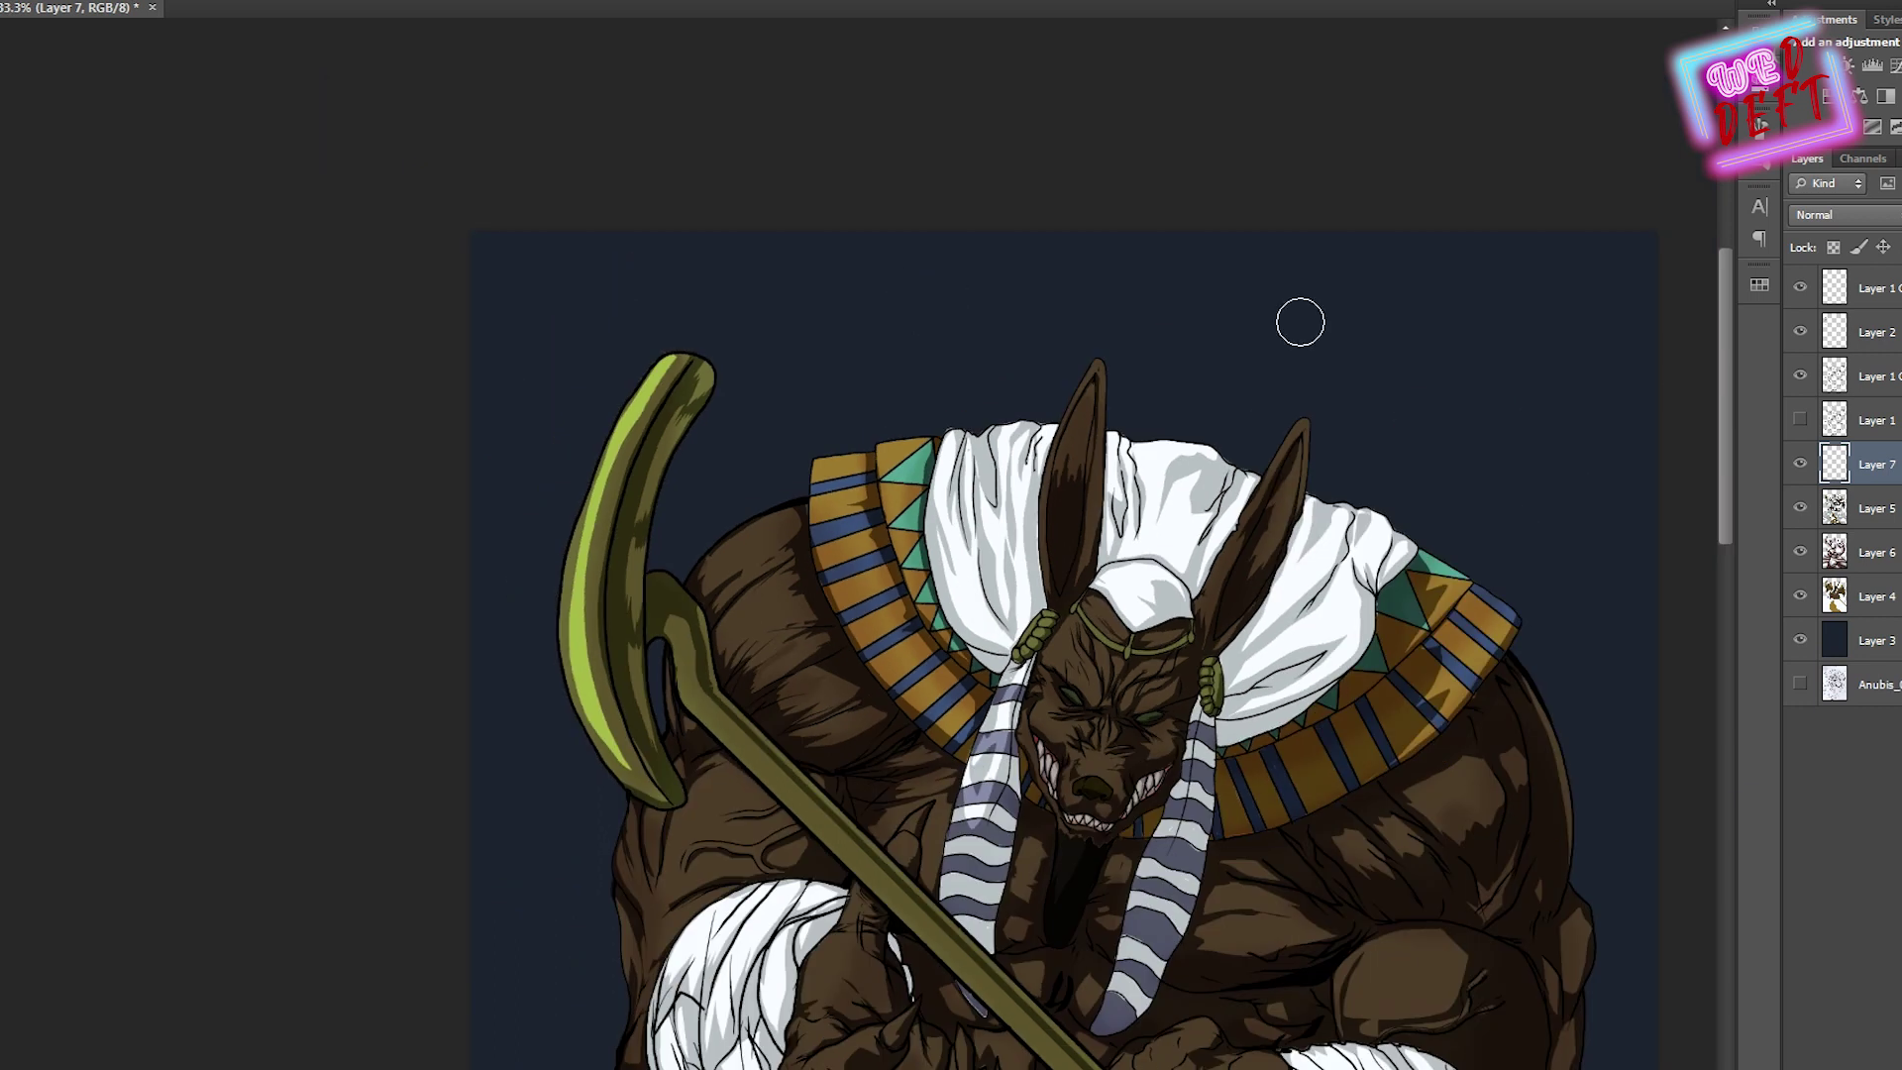
Set the new highlight layer's blend mode to Lighten
left_click(1843, 215)
left_click(1842, 264)
left_click(1842, 215)
left_click(1842, 332)
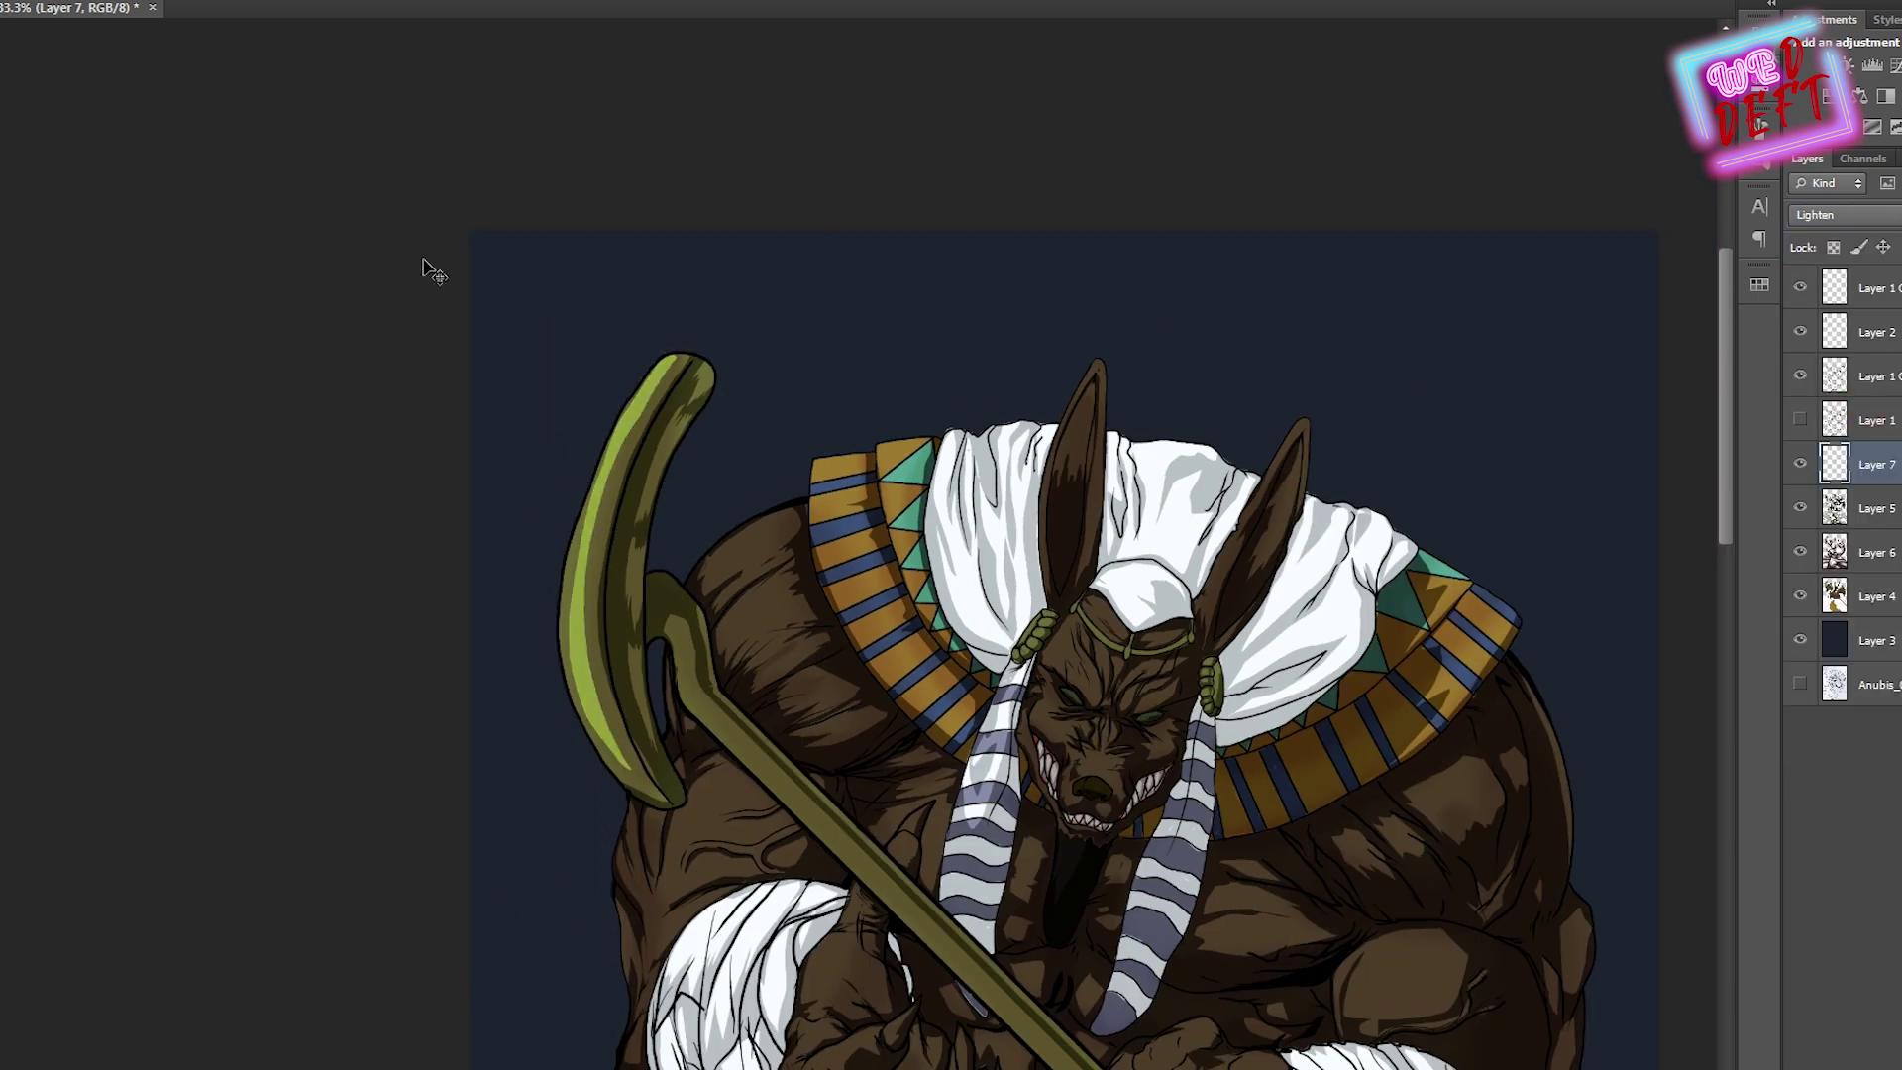
Extend the light green highlight along the outer edge of the staff's crook with further lassoed areas
key("ctrl+plus")
key("l")
left_click_drag(544, 265, 519, 365)
mouse_move(471, 716)
left_mouse_down()
mouse_move(297, 339)
mouse_move(154, 274)
left_mouse_up()
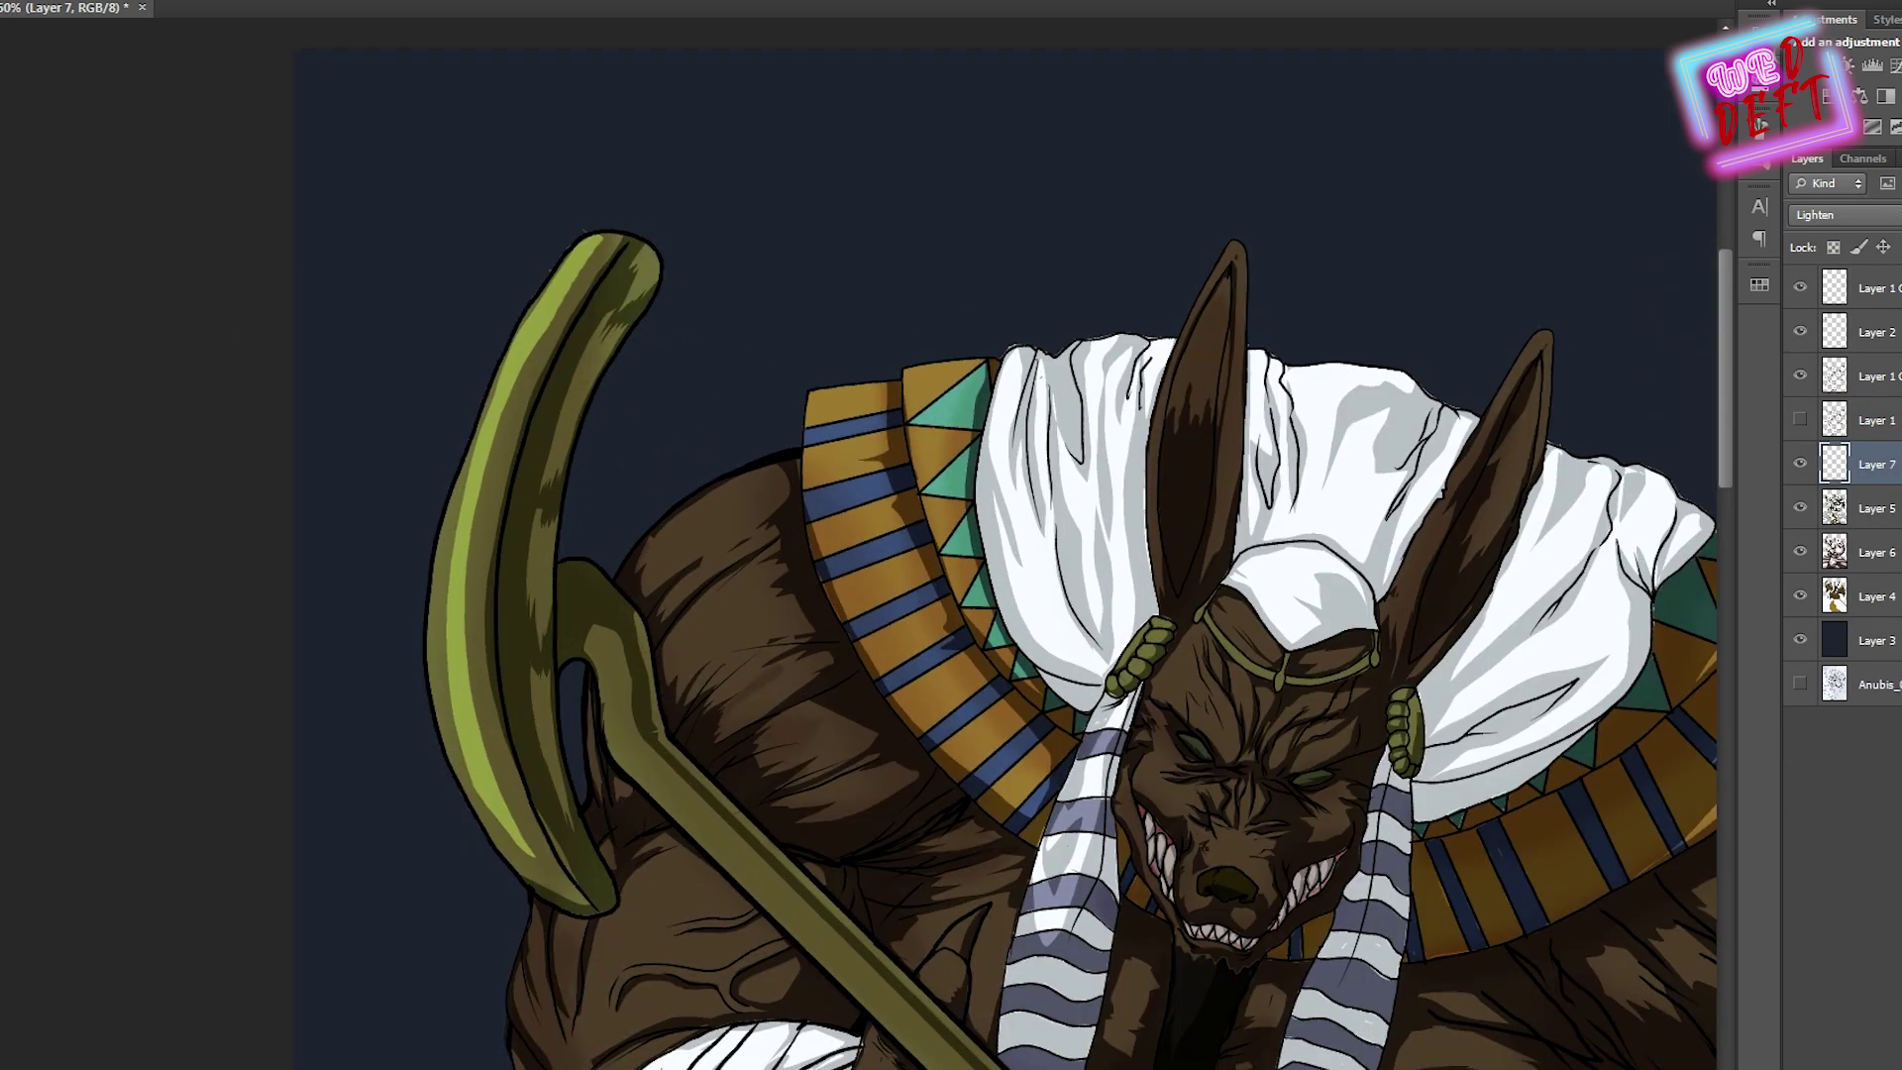
key("b")
Fill a straight-edged light green highlight along the staff's shaft from the crook's neck to the gripping hand
key("ctrl+minus")
key("ctrl+minus")
key("ctrl+plus")
key("l")
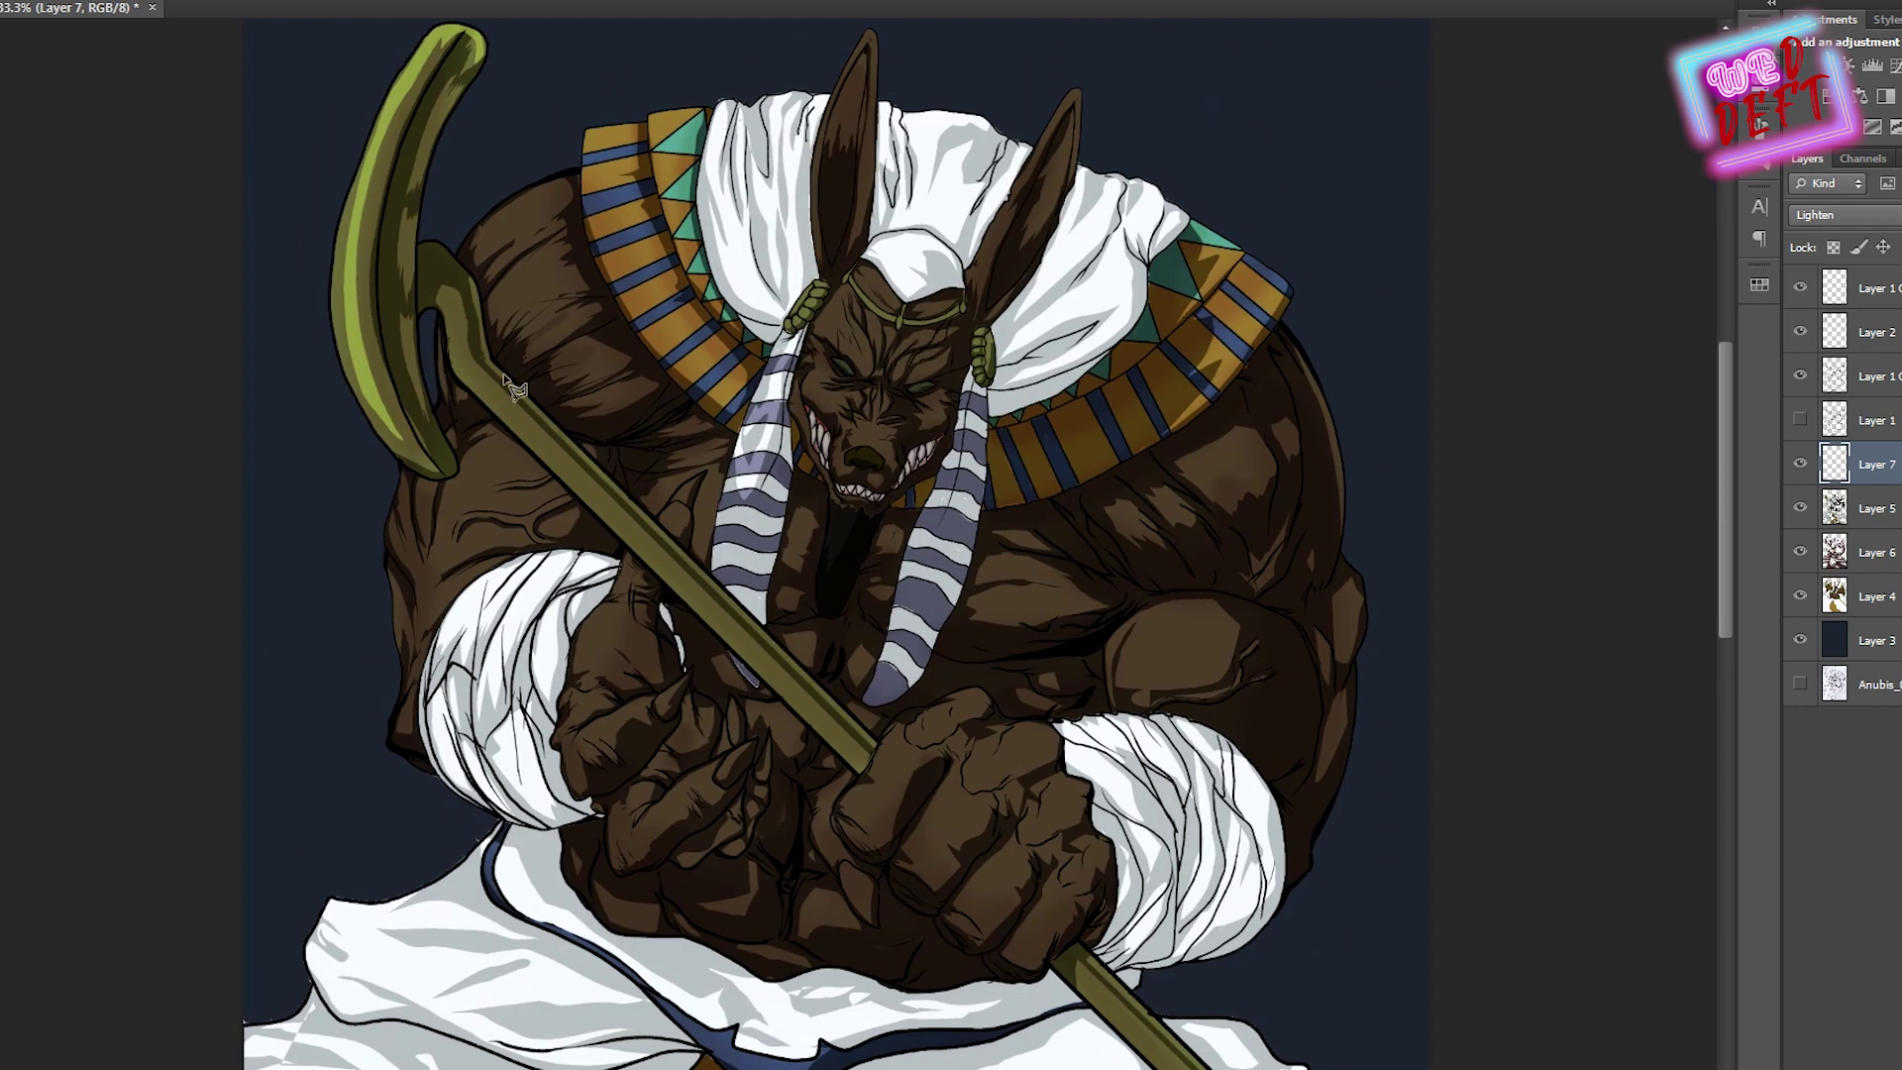
left_click(874, 762)
left_click(864, 774)
left_click(463, 368)
left_click(475, 361)
key("b")
left_click(858, 793)
left_click(416, 345, "shift")
key("ctrl+d")
key("ctrl+minus")
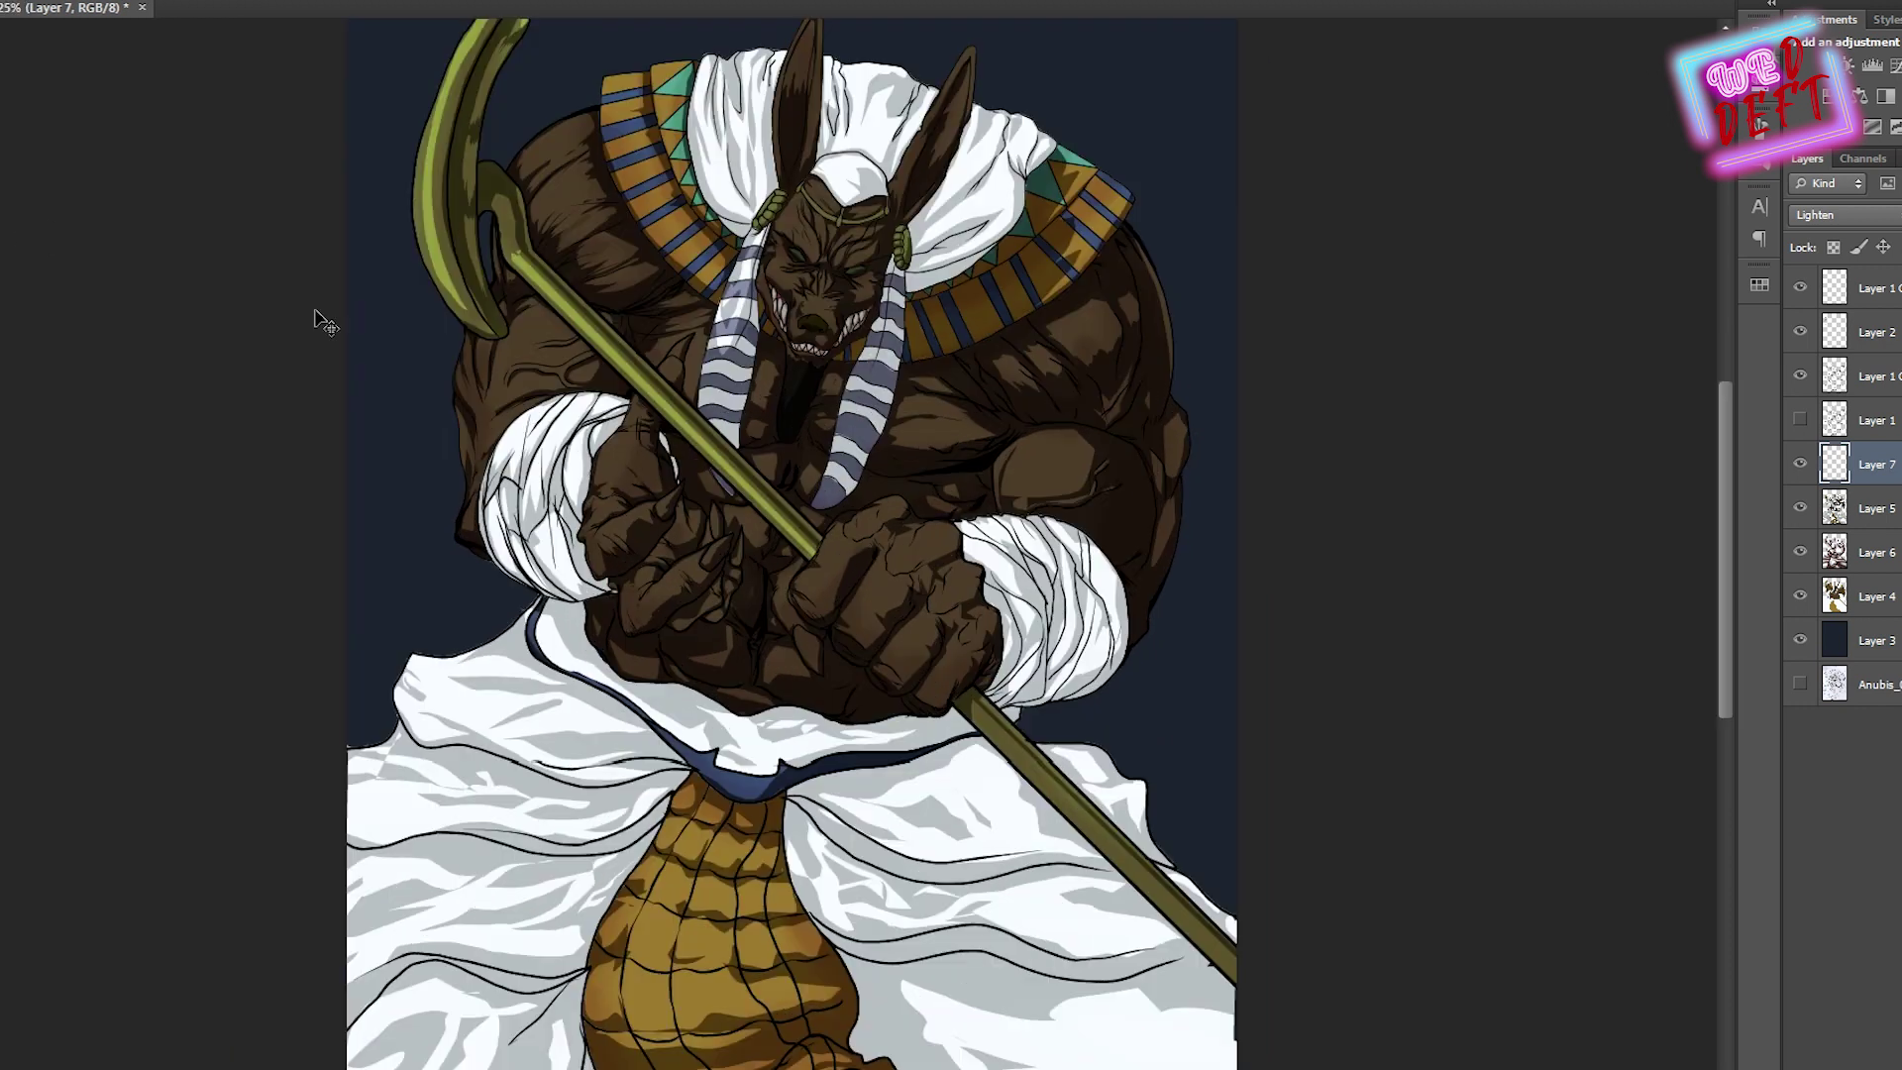
Add a matching straight-edged highlight along the lower shaft, from beneath the gripping hand to the canvas edge
left_click(979, 721)
left_click(1250, 1000)
left_click(1260, 990)
left_click(1002, 741)
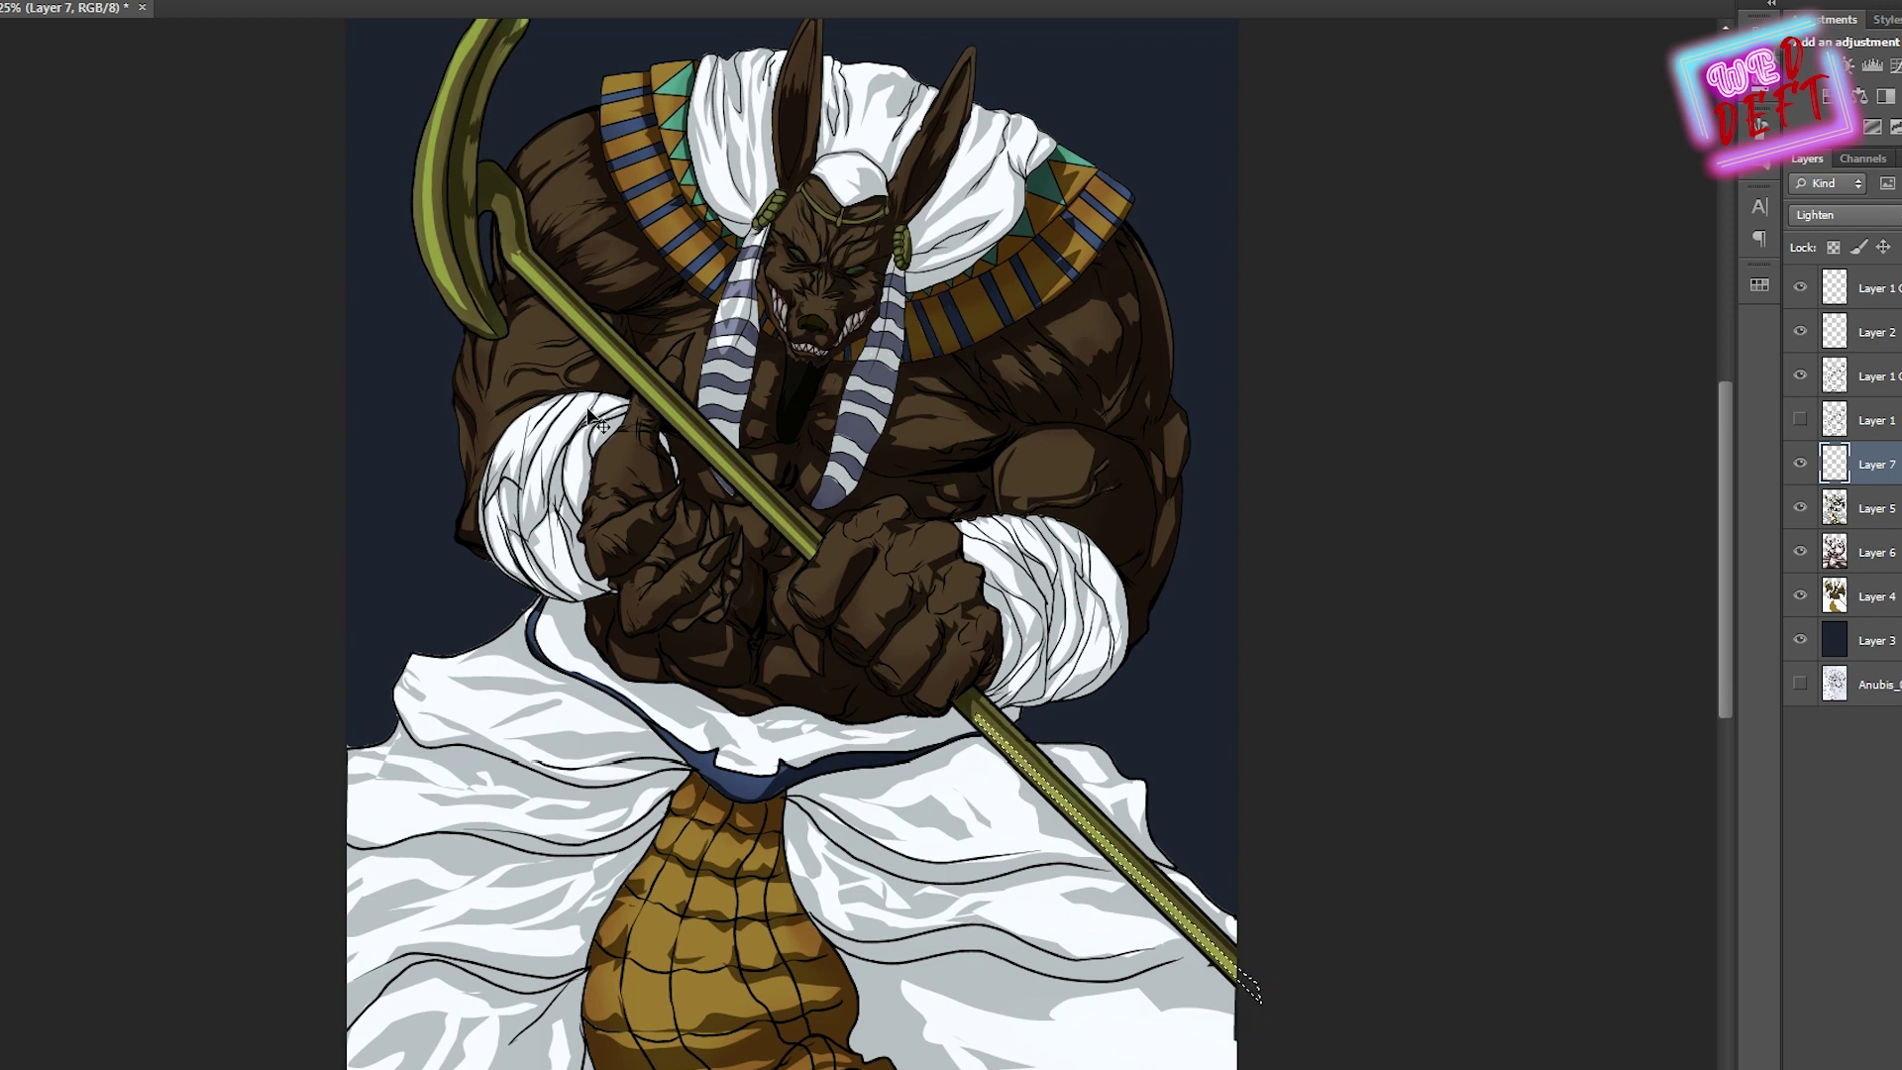
Add lassoed highlights to the bend joining the staff's shaft and crook, and to the crook's upper end
key("ctrl+plus")
key("ctrl+plus")
mouse_move(555, 363)
left_mouse_down()
mouse_move(574, 480)
mouse_move(557, 366)
left_mouse_up()
scroll(769, 151, "down", 5)
scroll(769, 145, "up", 3)
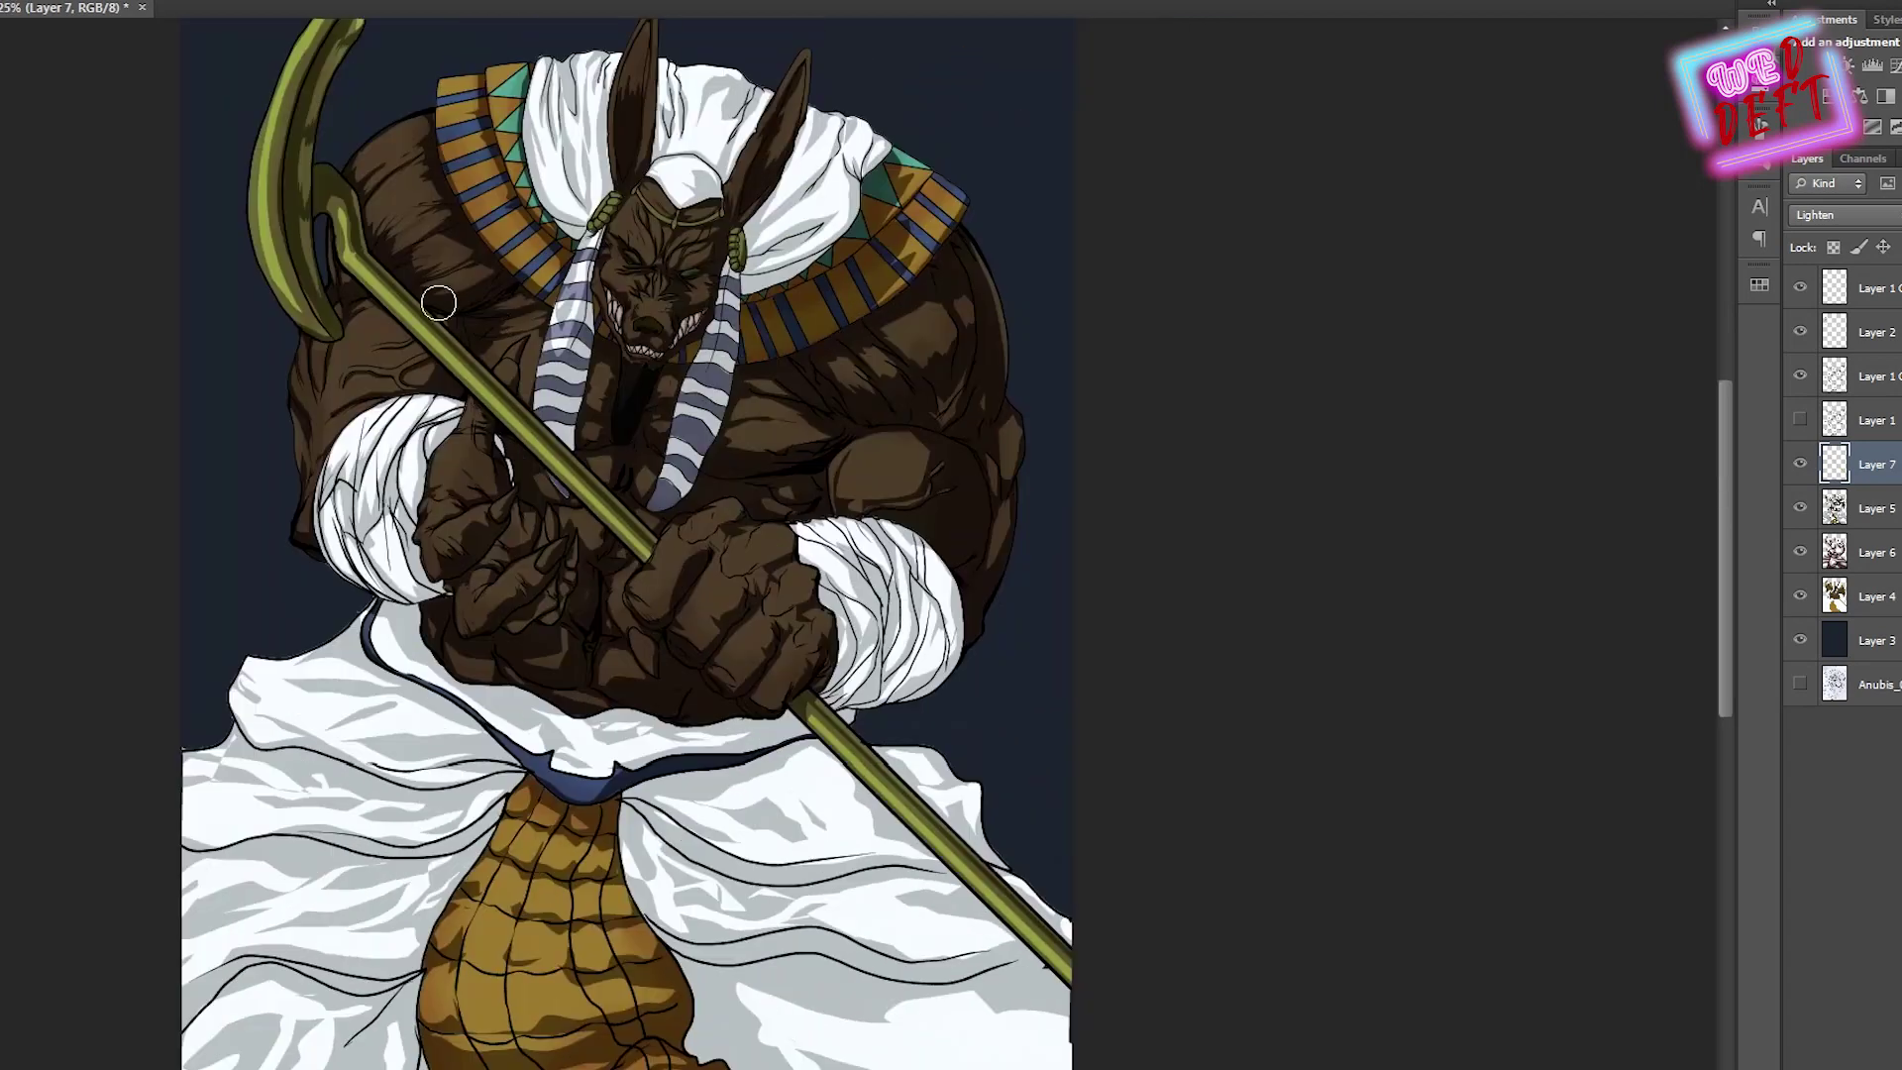
scroll(541, 98, "up", 1)
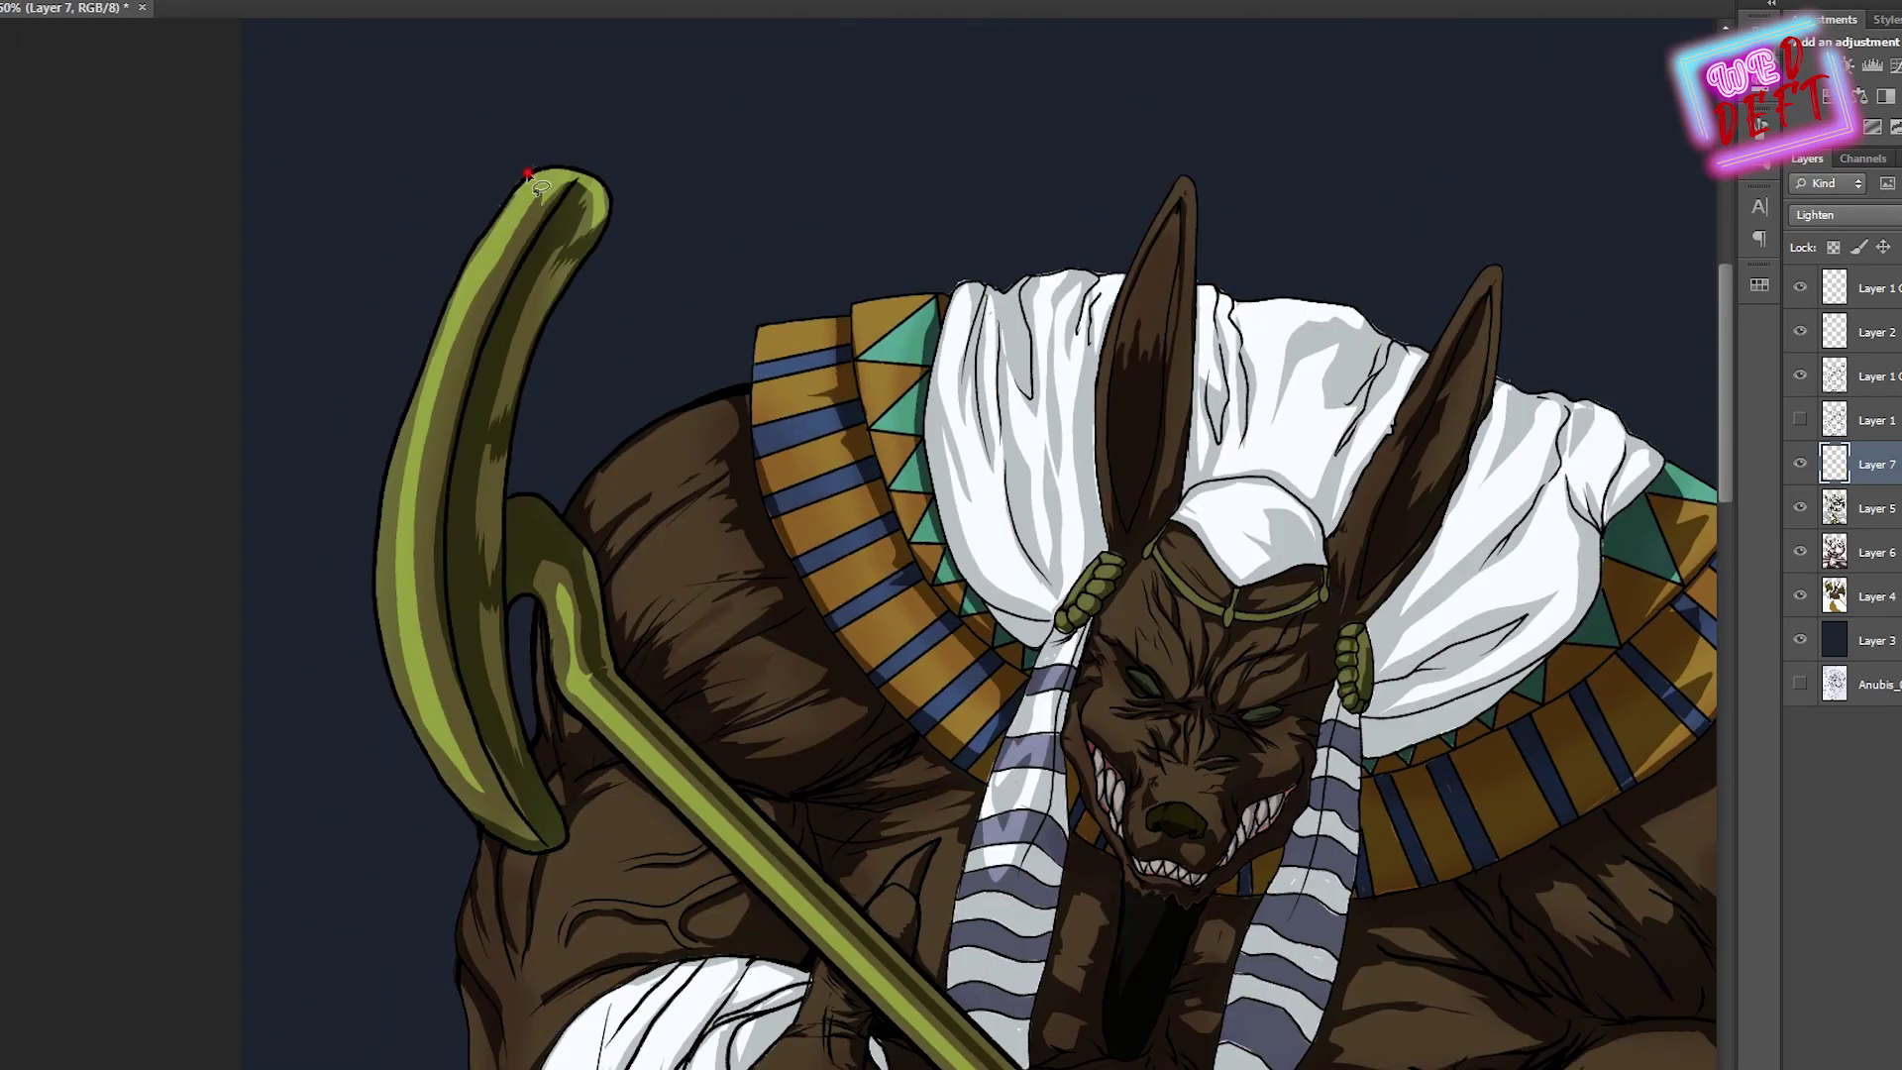
left_click_drag(556, 296, 509, 178)
key("b")
scroll(789, 543, "down", 2)
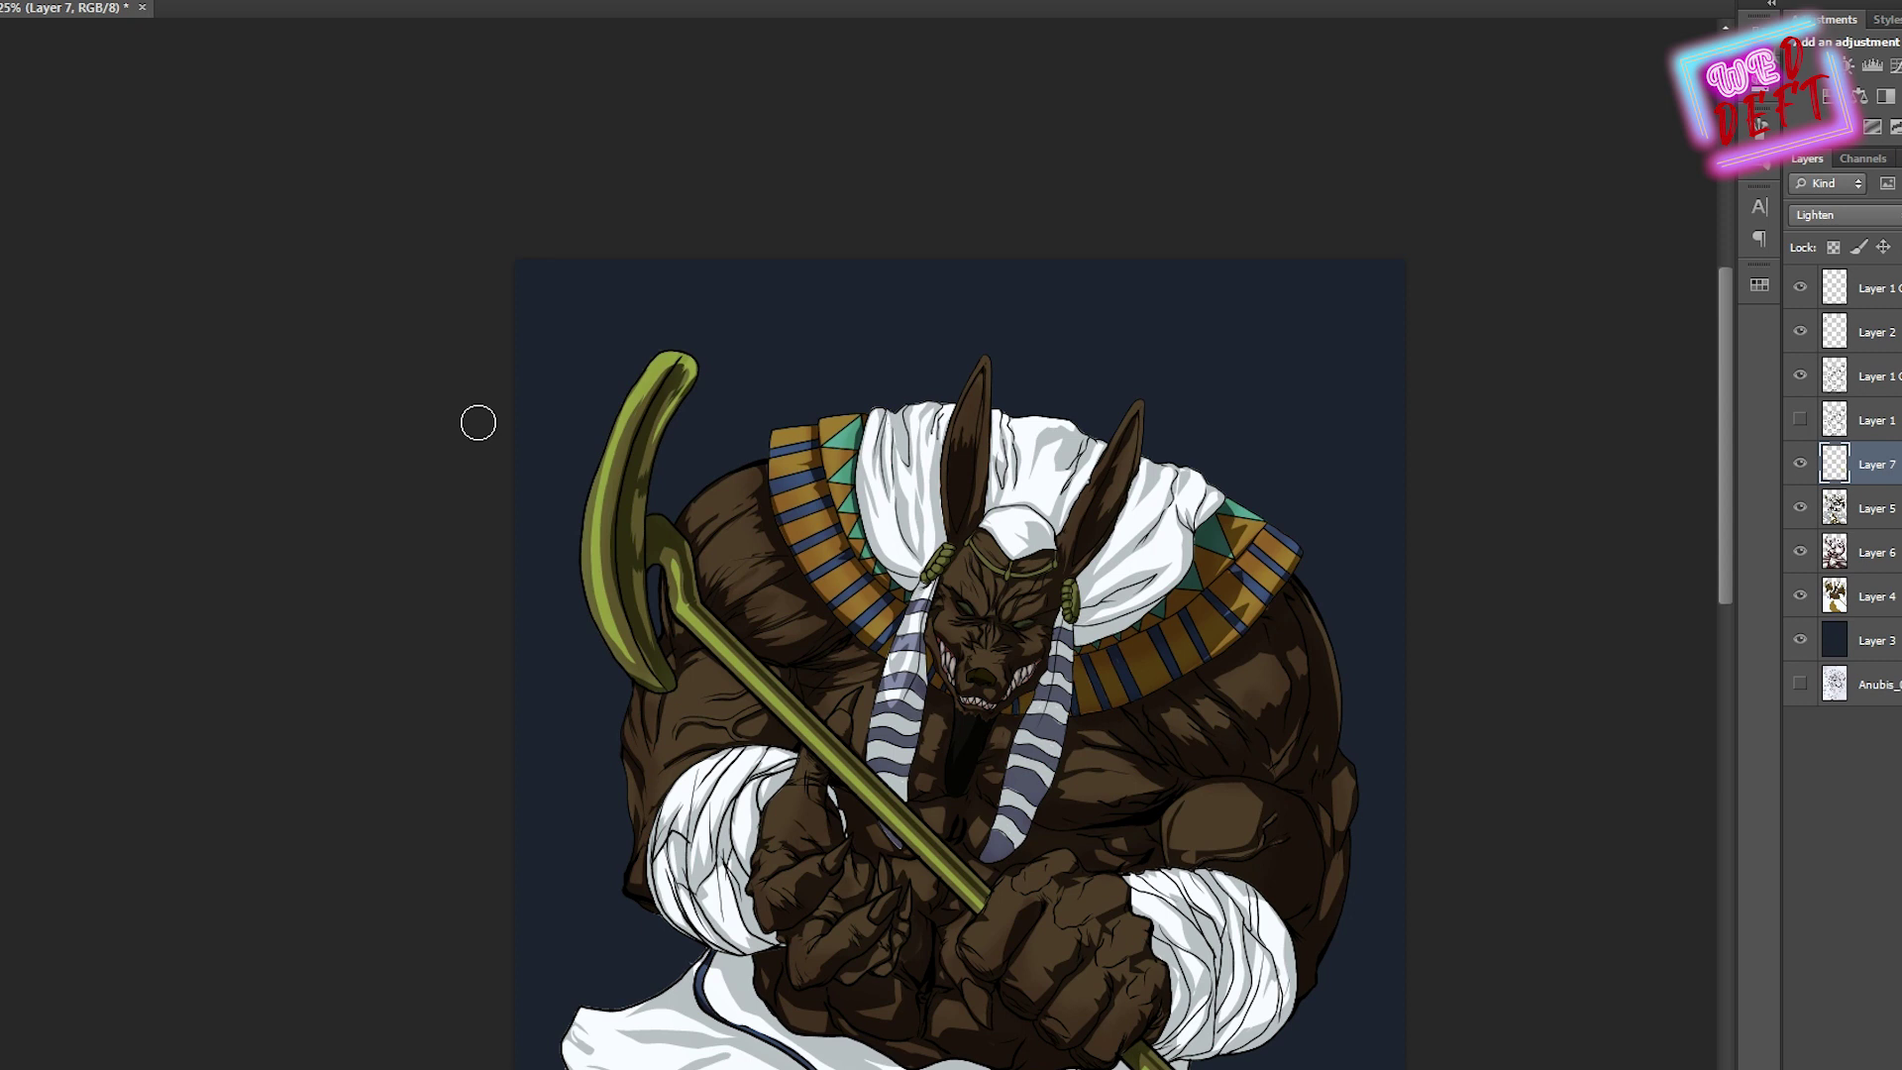
Highlight the beaded ornaments beside the face and touch up the forehead shading on Layer 5
scroll(1010, 641, "up", 5)
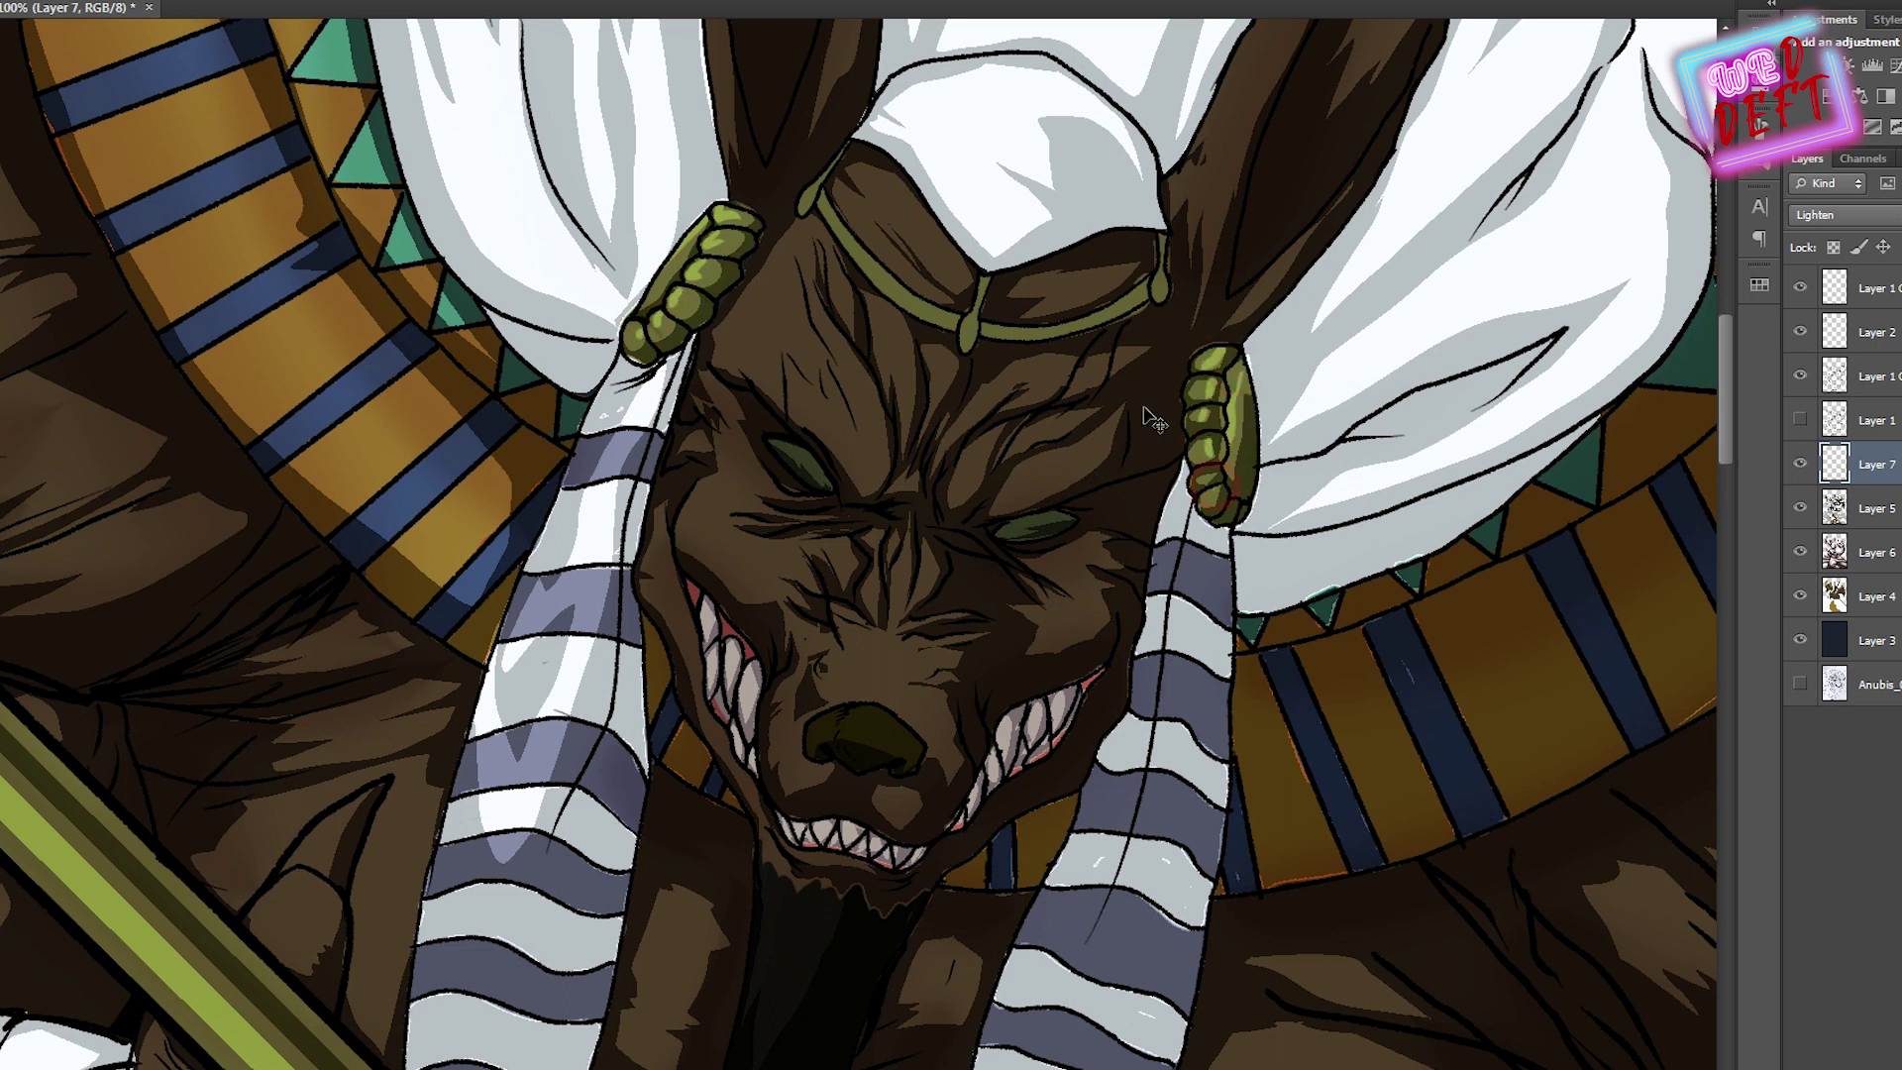
scroll(772, 199, "up", 3)
key("alt+bracketleft")
left_click_drag(731, 246, 733, 248)
left_click(798, 190)
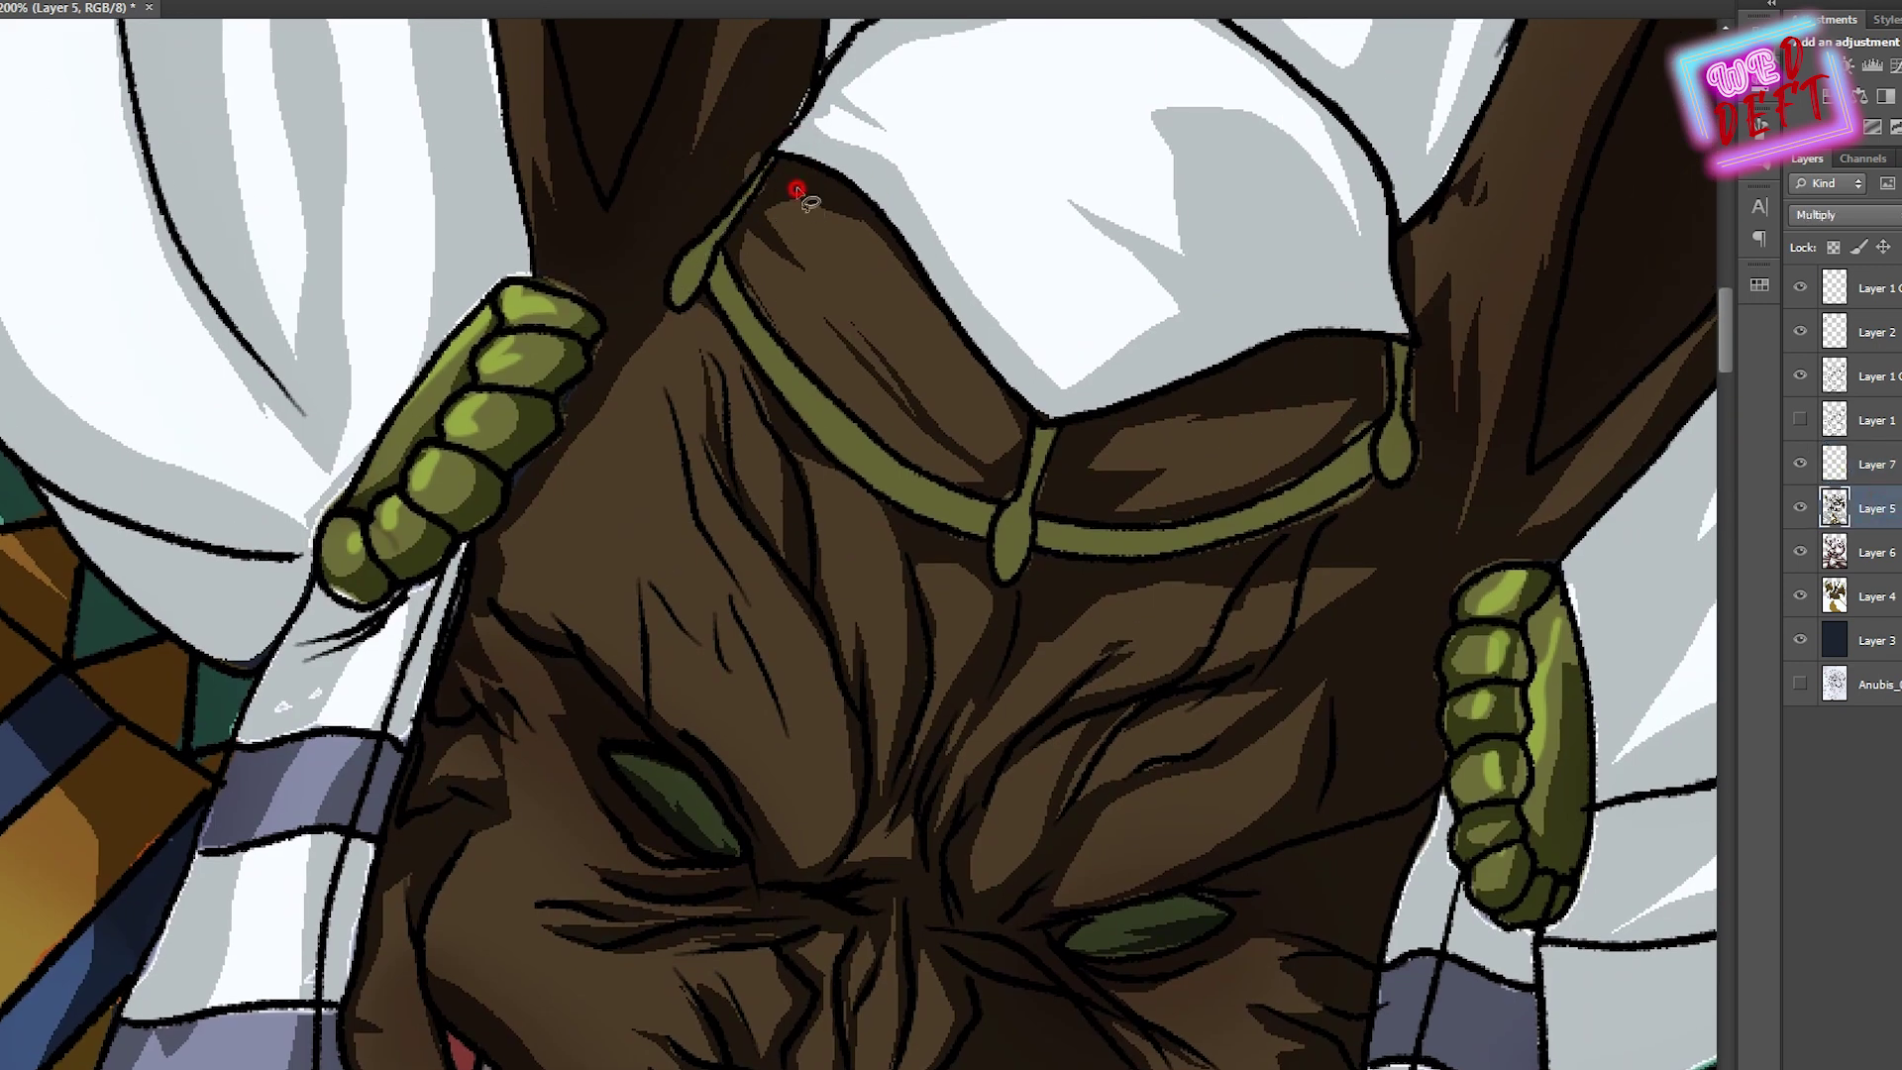
Paint a light green highlight along the forehead circlet and its pendants on Layer 7
left_click(1877, 466)
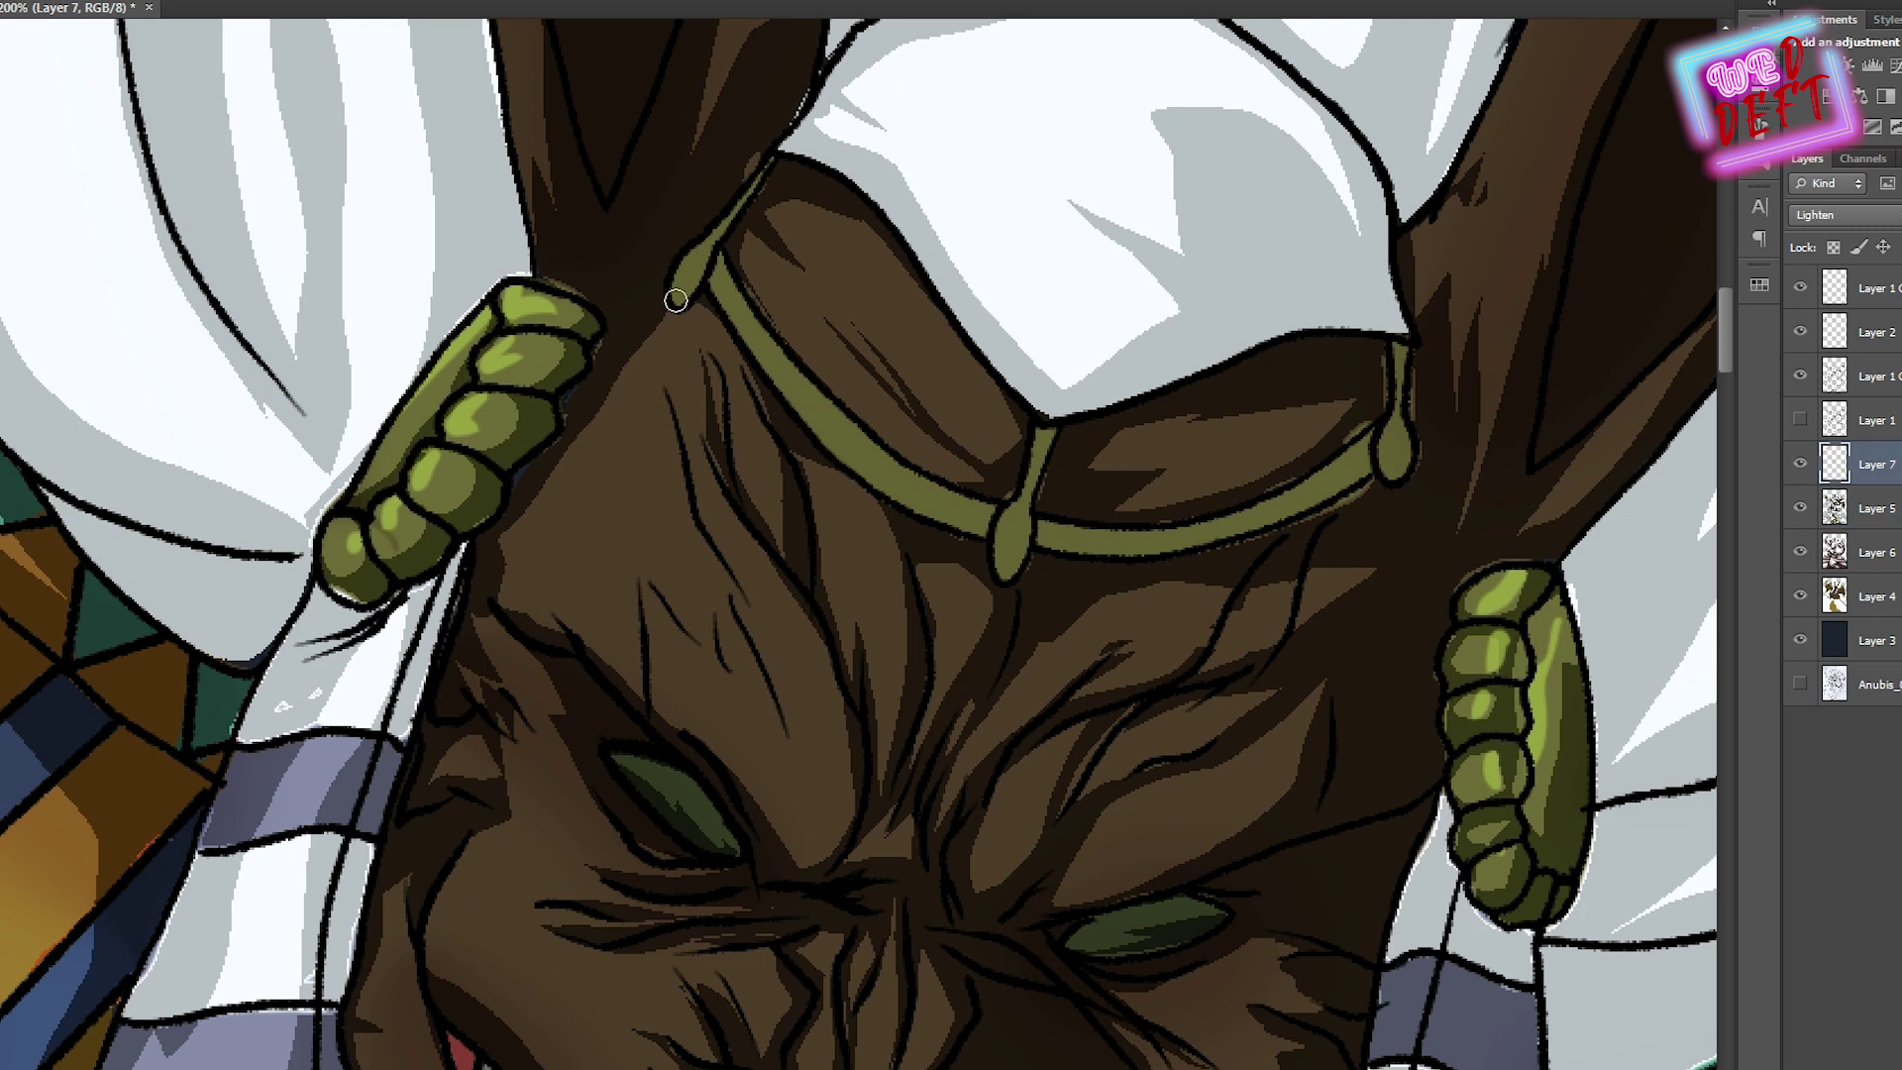
mouse_move(713, 280)
left_mouse_down()
mouse_move(793, 396)
mouse_move(961, 526)
mouse_move(1013, 511)
mouse_move(1039, 448)
mouse_move(1007, 520)
mouse_move(1026, 543)
mouse_move(1266, 519)
mouse_move(1391, 470)
left_mouse_up()
key("ctrl+minus")
key("ctrl+minus")
key("ctrl+minus")
key("ctrl+plus")
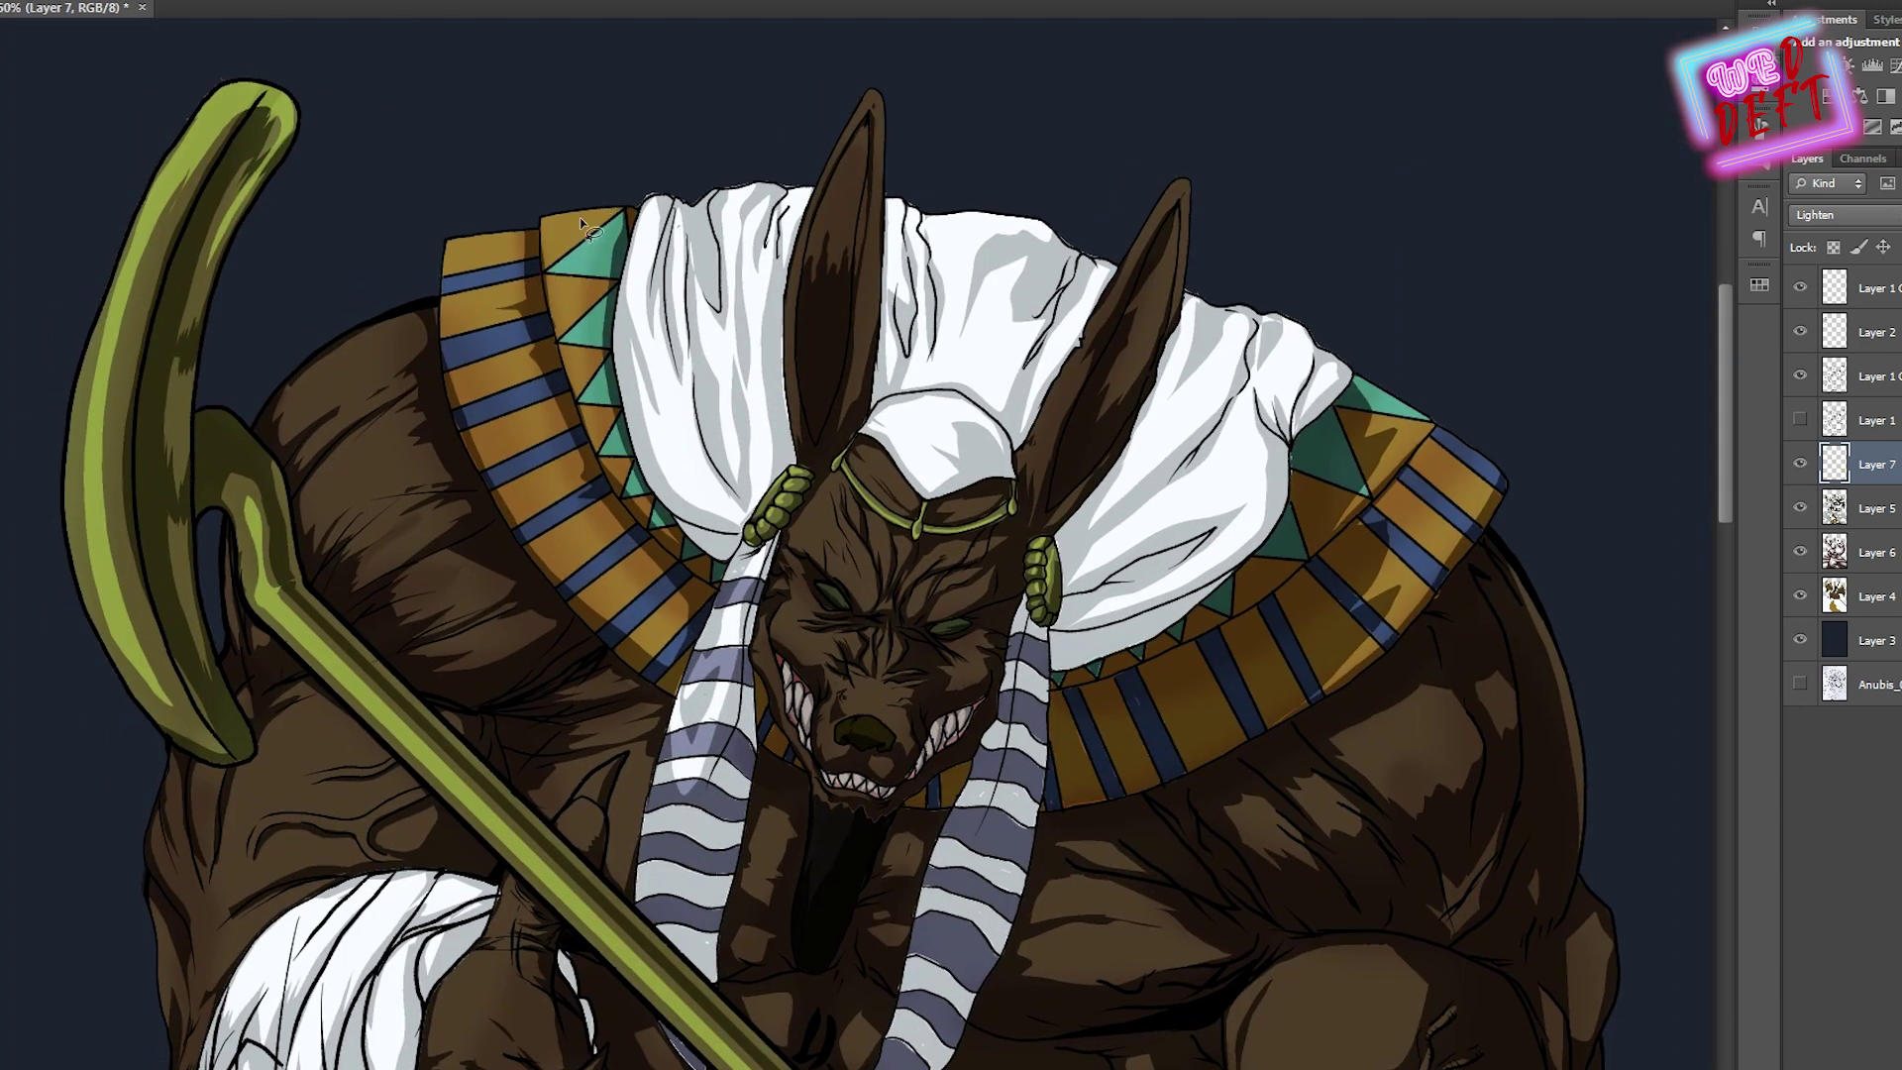
Add lightened highlights to the two upper ends of the broad striped collar on Layer 7, and save the document
mouse_move(606, 391)
left_mouse_down()
mouse_move(458, 355)
mouse_move(451, 247)
left_mouse_up()
key("b")
left_click_drag(480, 149, 651, 624)
key("ctrl+z")
key("ctrl+minus")
key("l")
key("b")
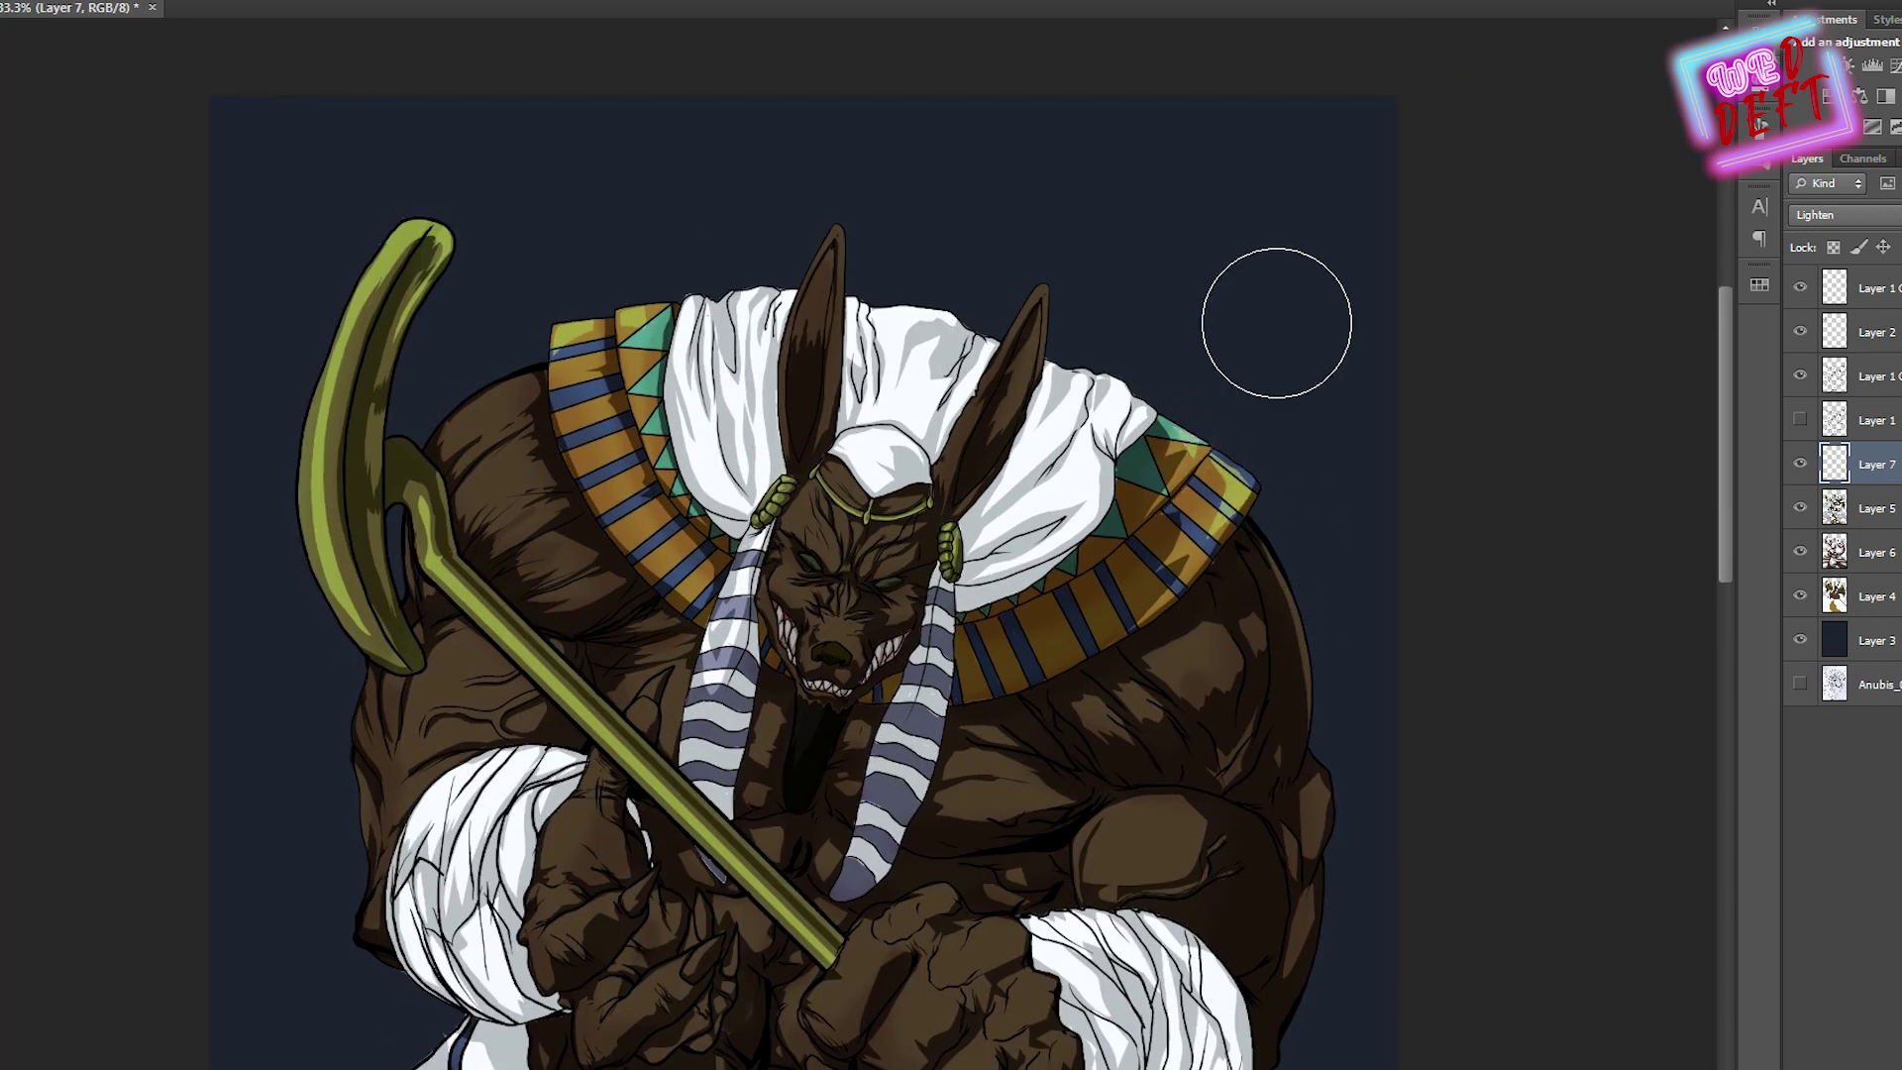
key("ctrl+0")
key("ctrl+s")
Choose a golden-brown highlight colour and paint lassoed highlights on the shoulder and upper arm beside the staff's crook
key("l")
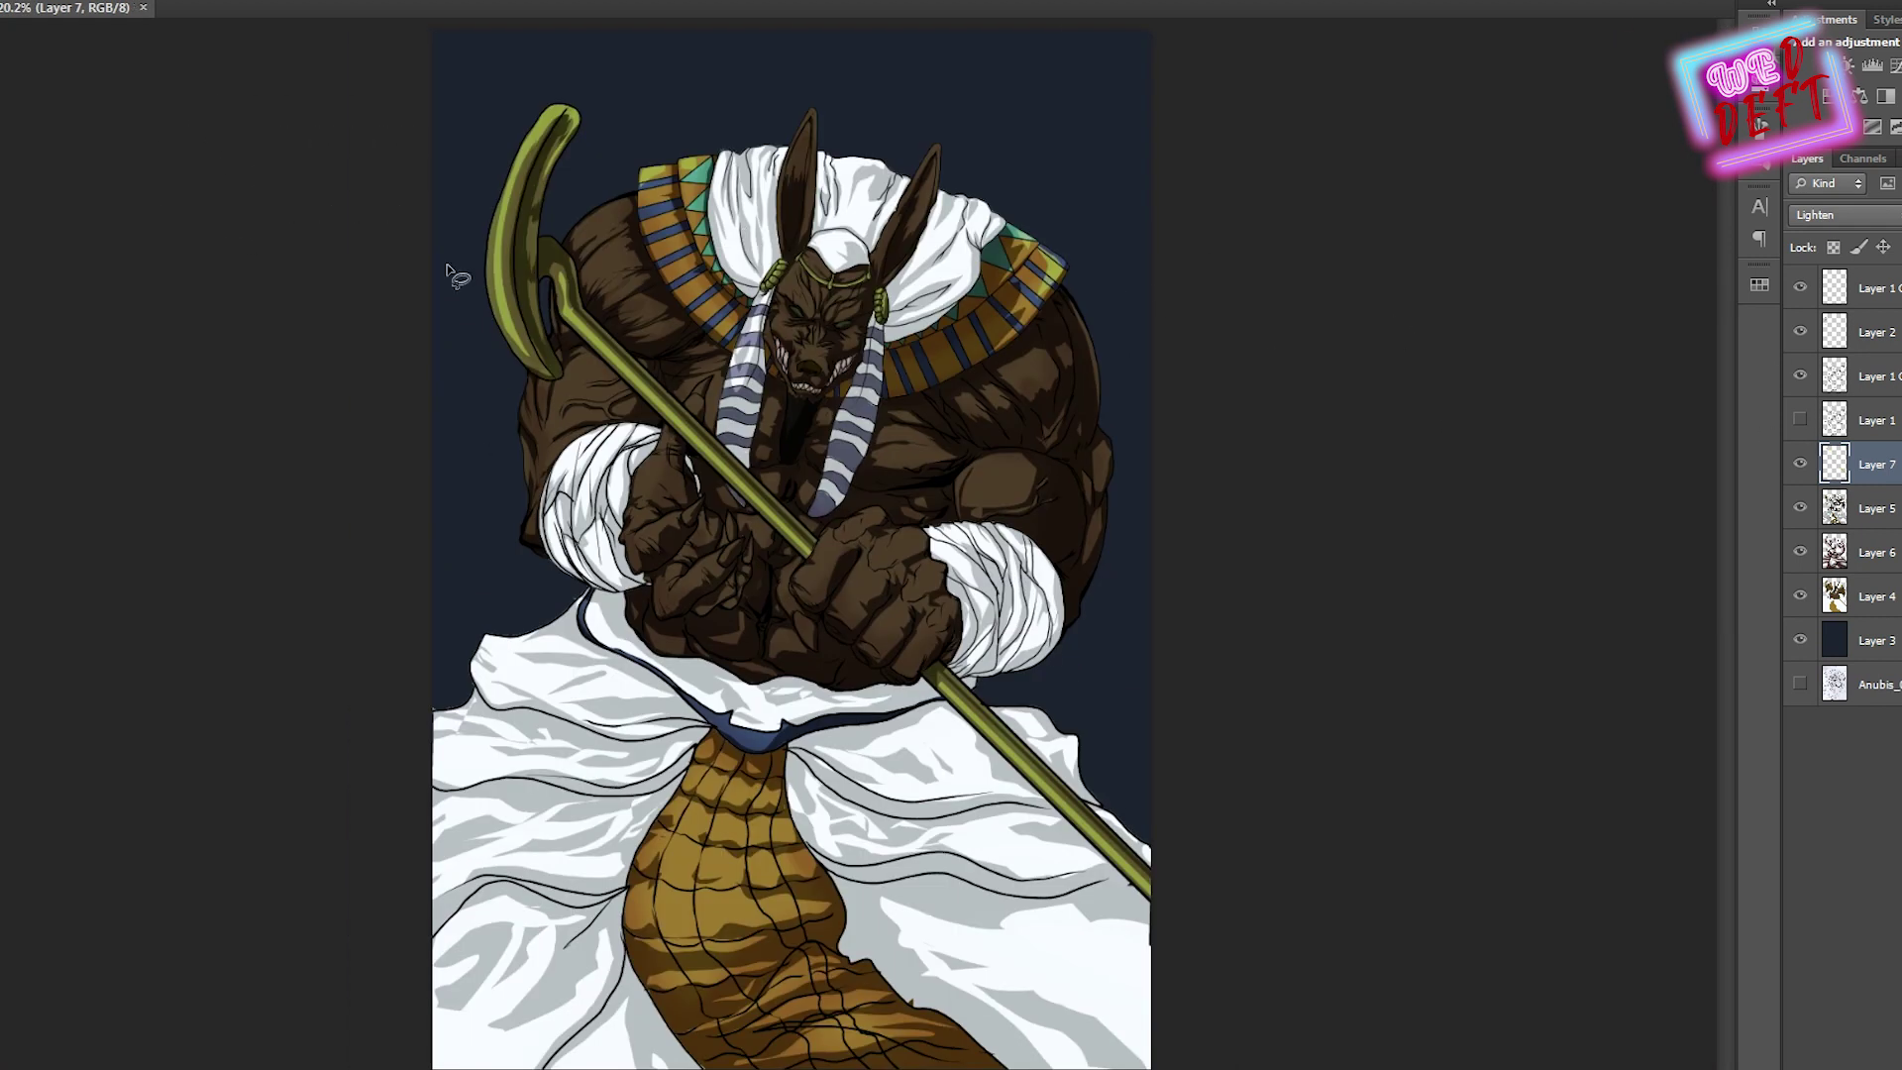
key("alt+shift+c")
left_click(699, 299)
left_click(1028, 517)
key("Return")
mouse_move(624, 272)
left_mouse_down()
mouse_move(674, 337)
mouse_move(634, 297)
left_mouse_up()
scroll(683, 148, "up", 2)
left_click_drag(486, 584, 466, 674)
mouse_move(547, 567)
left_mouse_down()
mouse_move(577, 561)
mouse_move(458, 637)
left_mouse_up()
left_click(507, 609, "shift")
key("b")
scroll(403, 281, "down", 2)
scroll(403, 280, "down", 2)
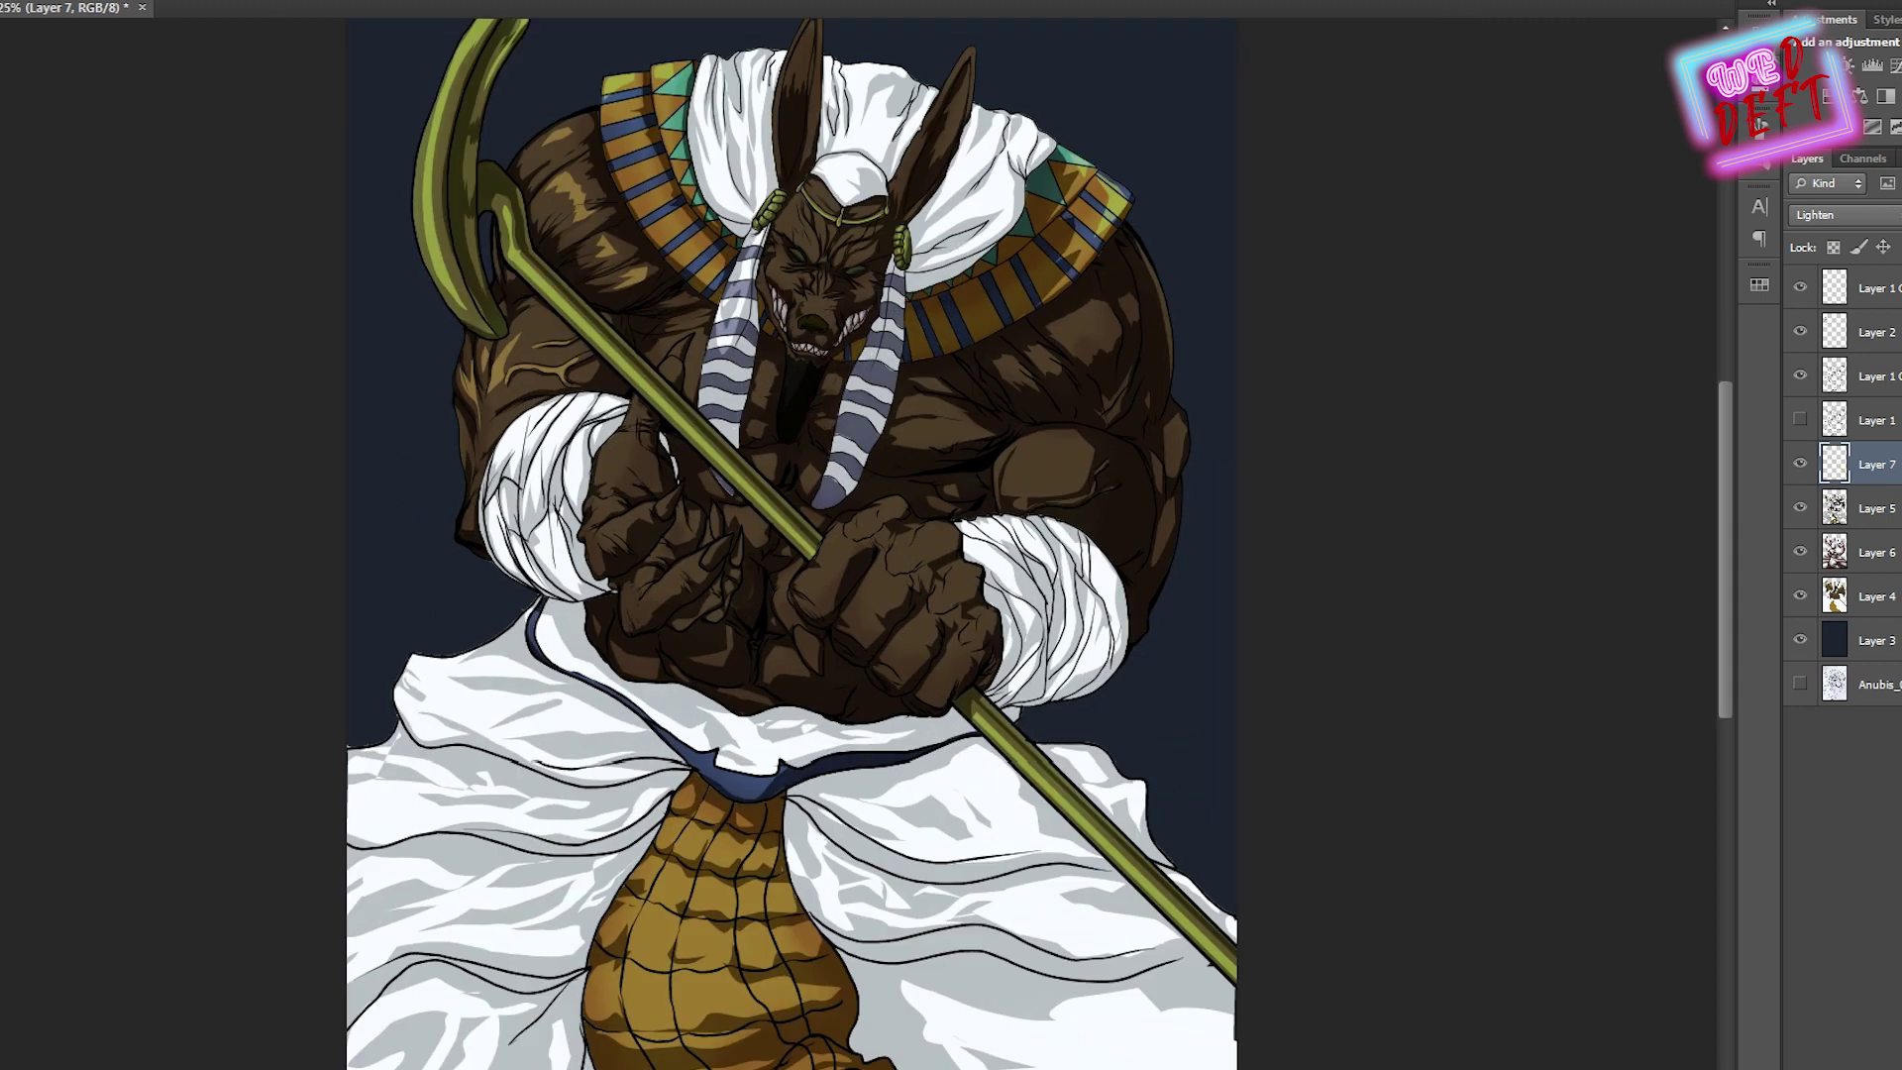
Add lassoed golden-brown highlights to the arm's outer edge beside the wrist wrap and to the raised finger
scroll(513, 374, "down", 1)
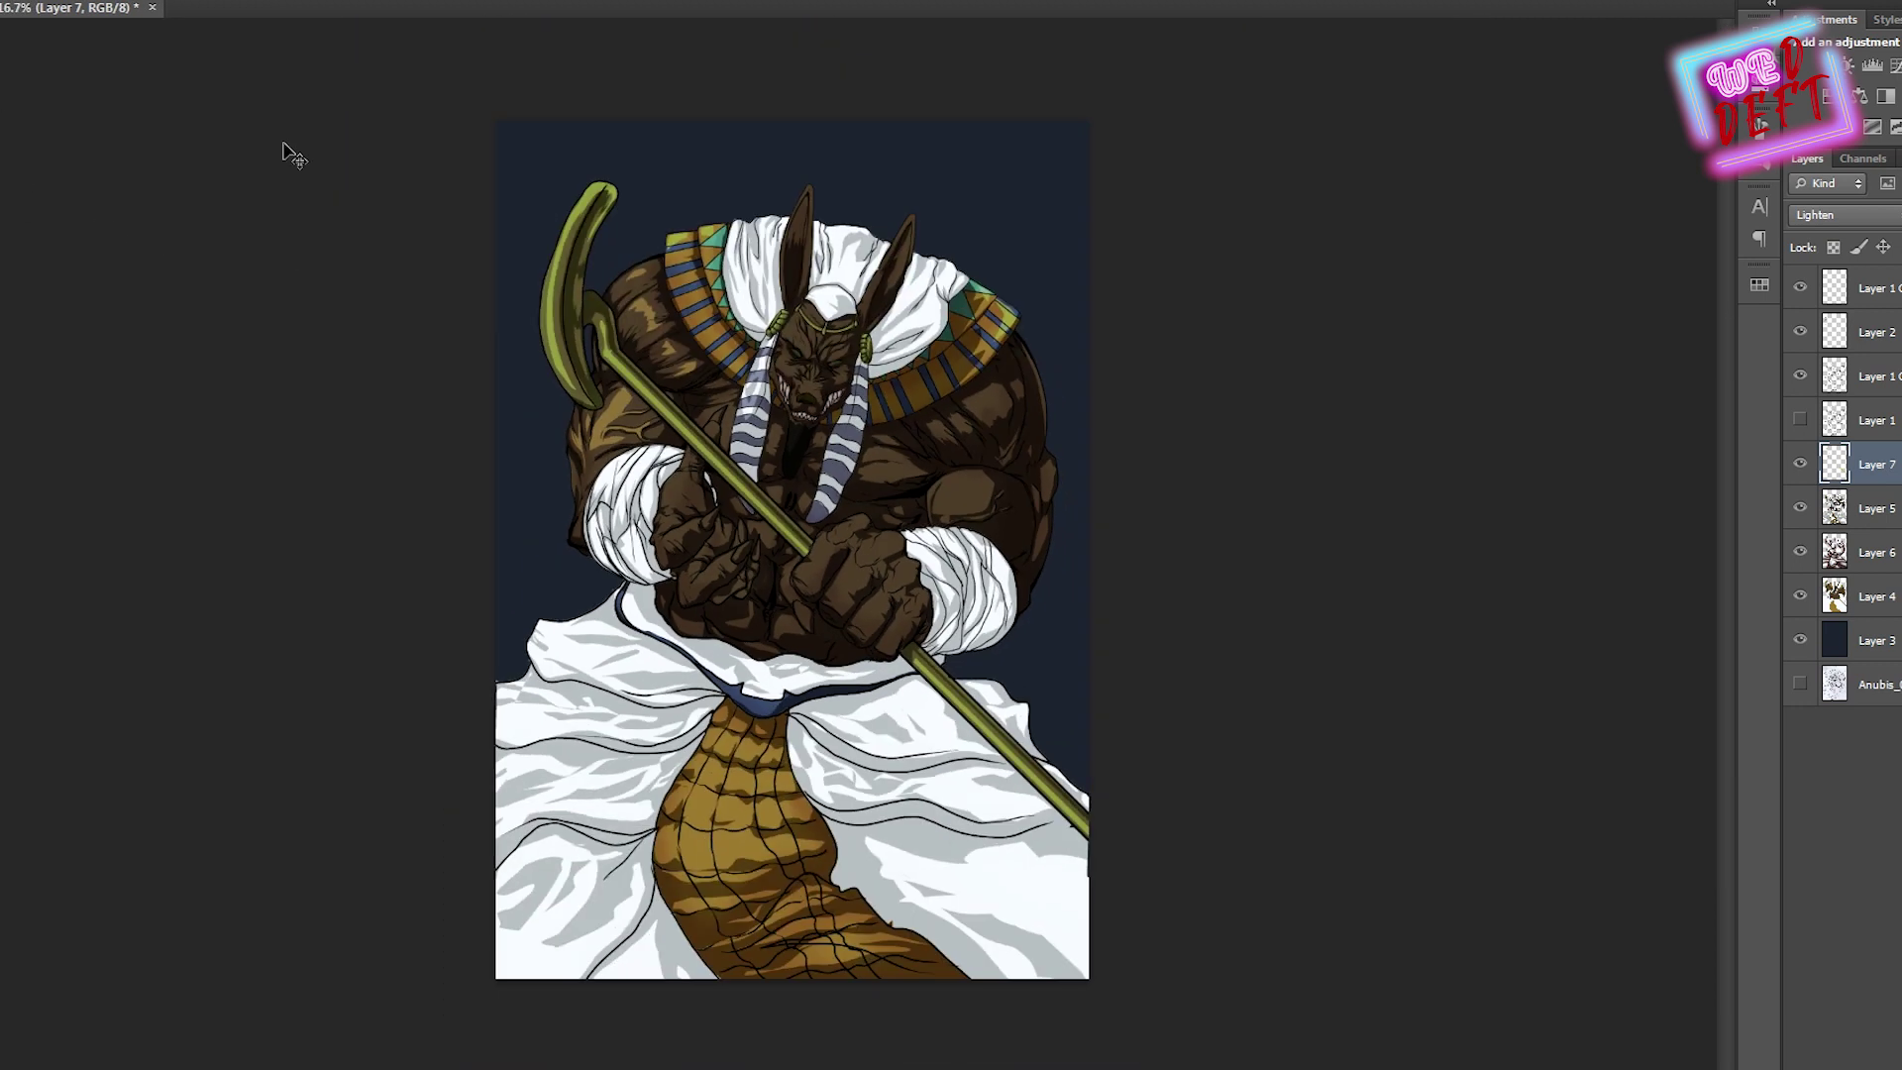
scroll(796, 510, "up", 1)
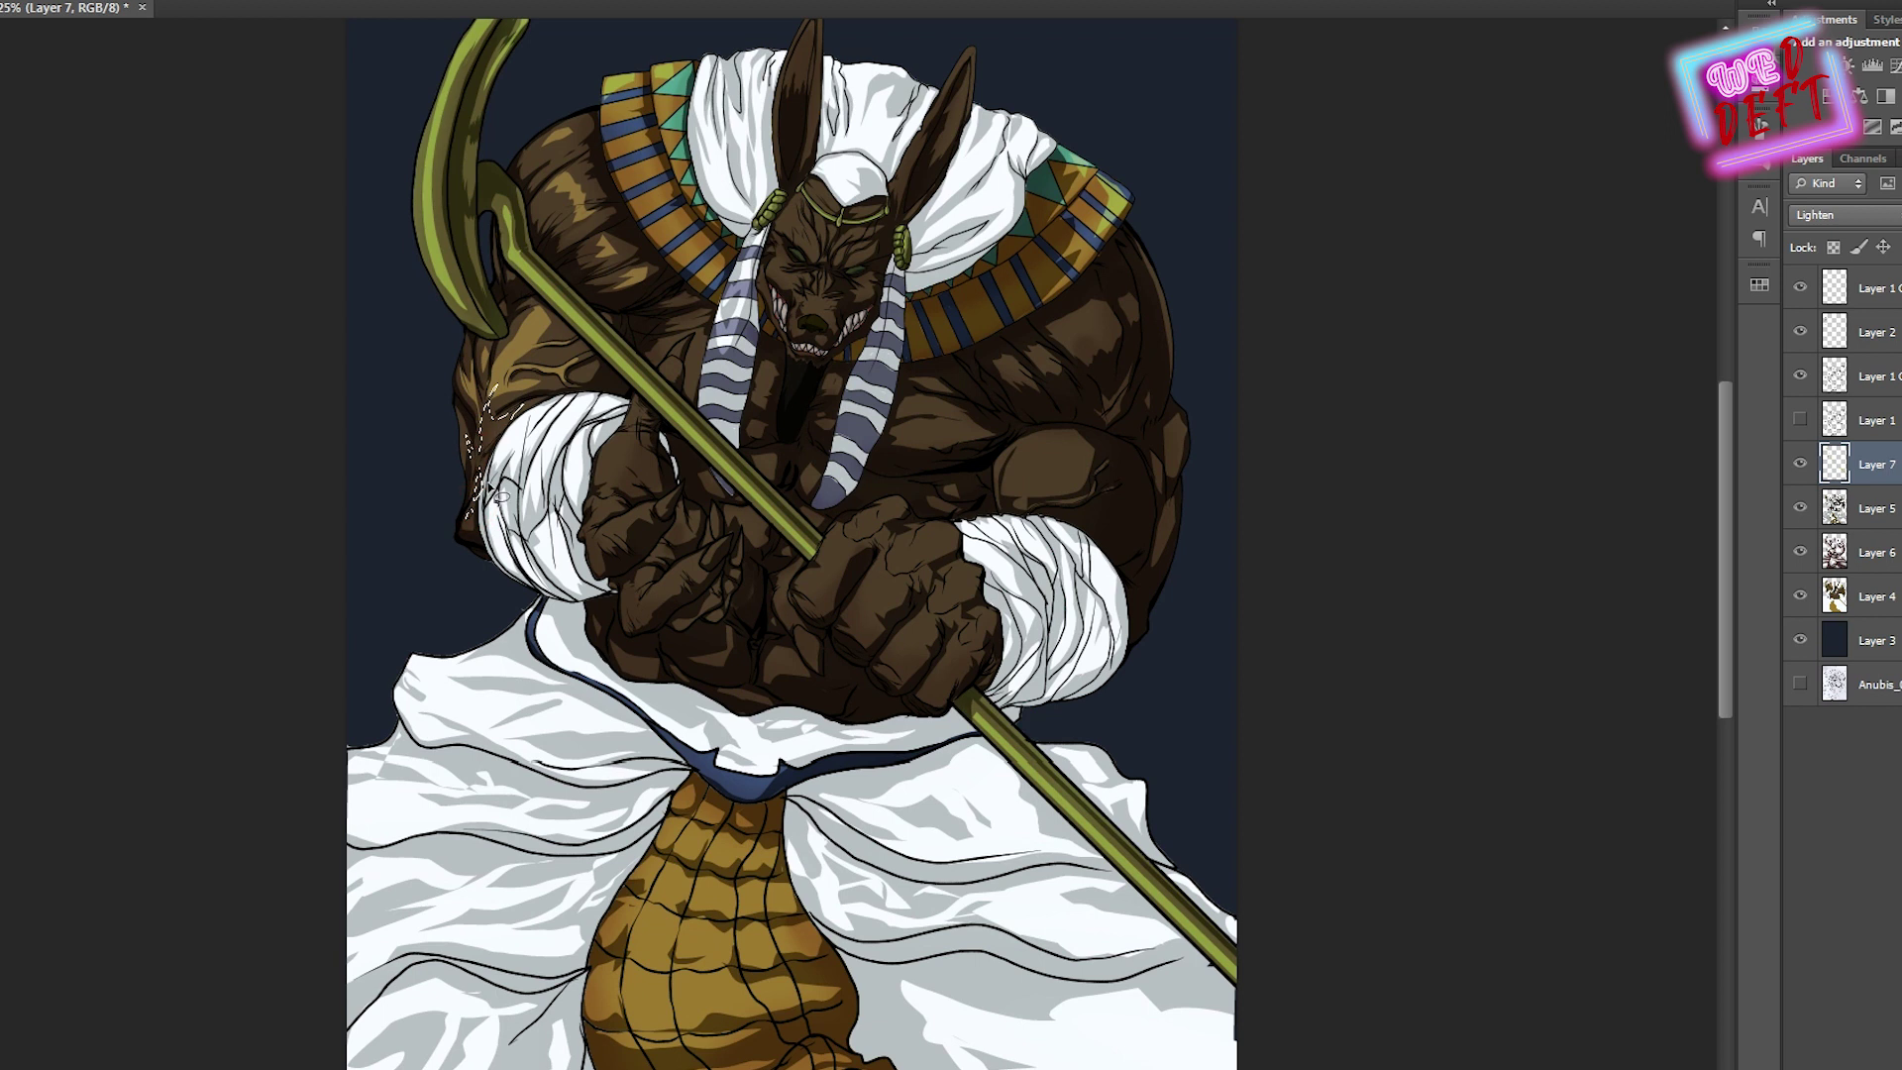
scroll(703, 158, "down", 1)
scroll(684, 365, "up", 1)
scroll(684, 111, "up", 1)
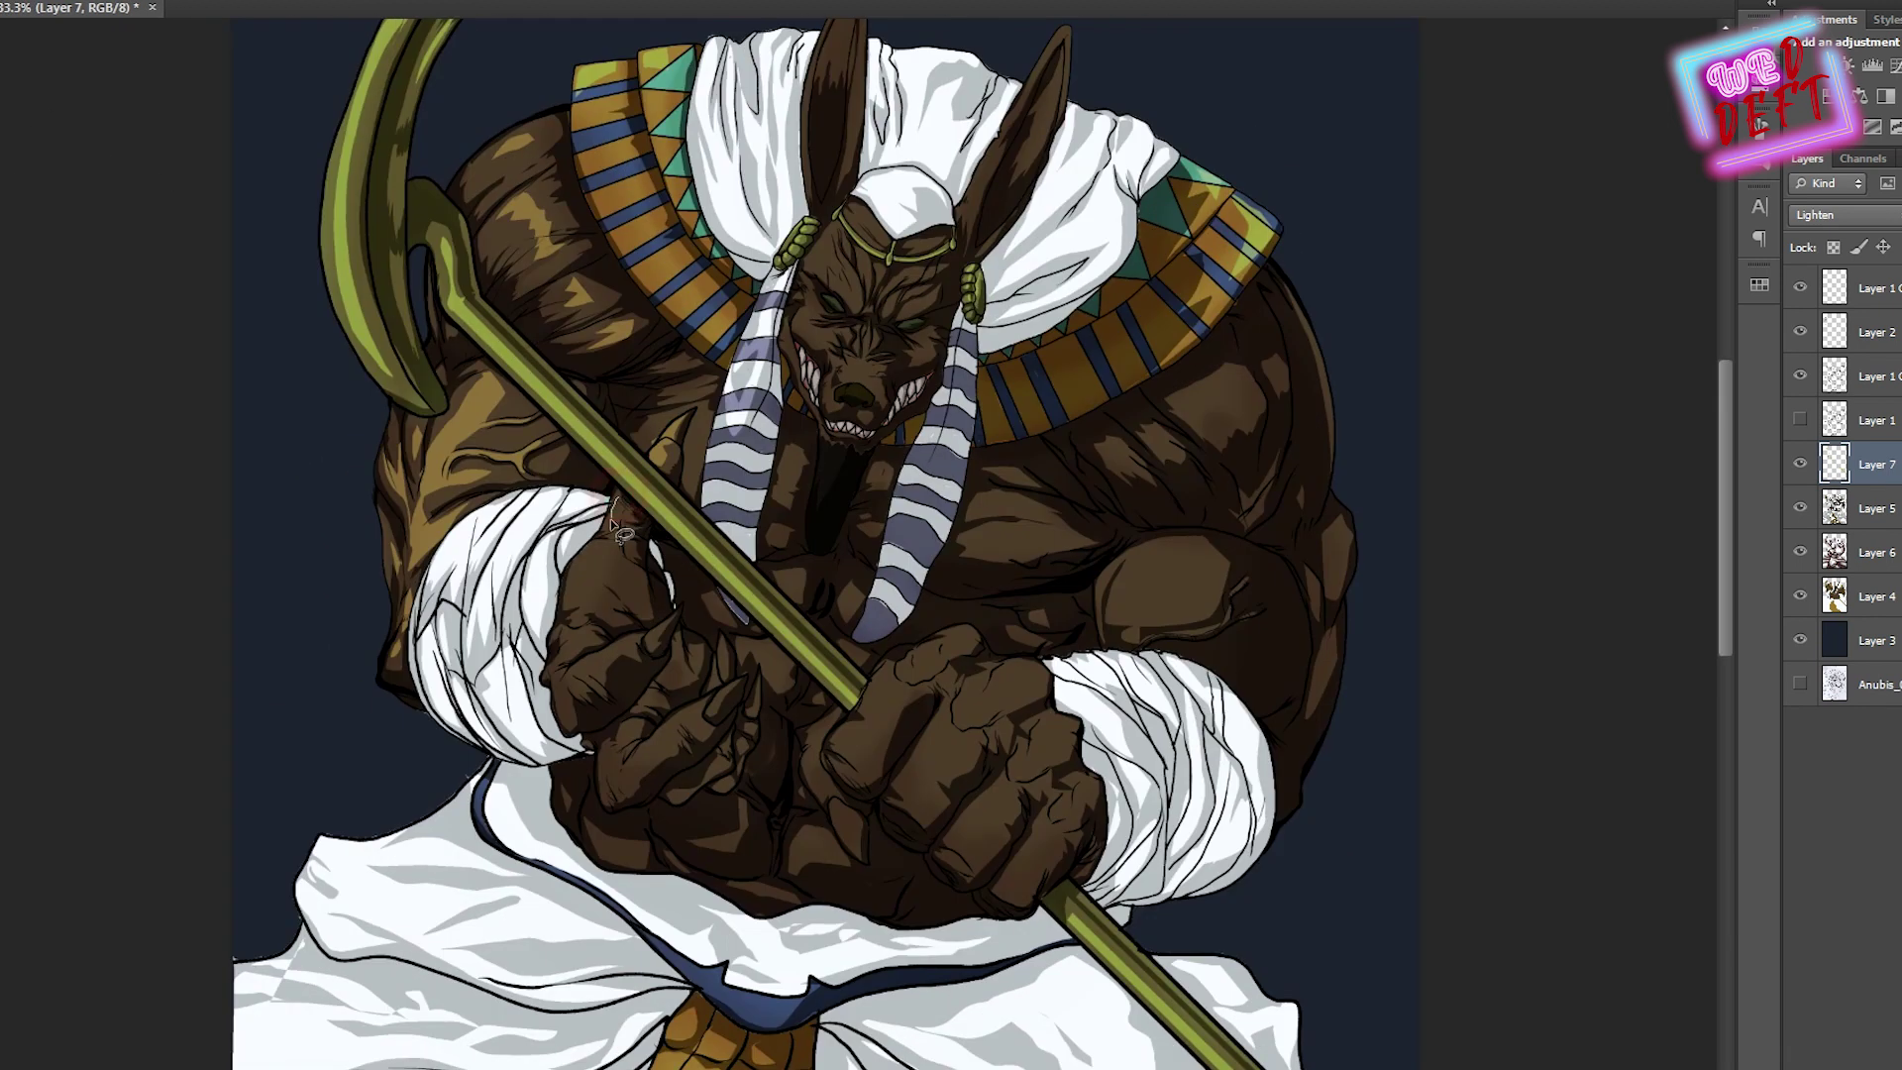
key("ctrl+d")
scroll(458, 445, "down", 1)
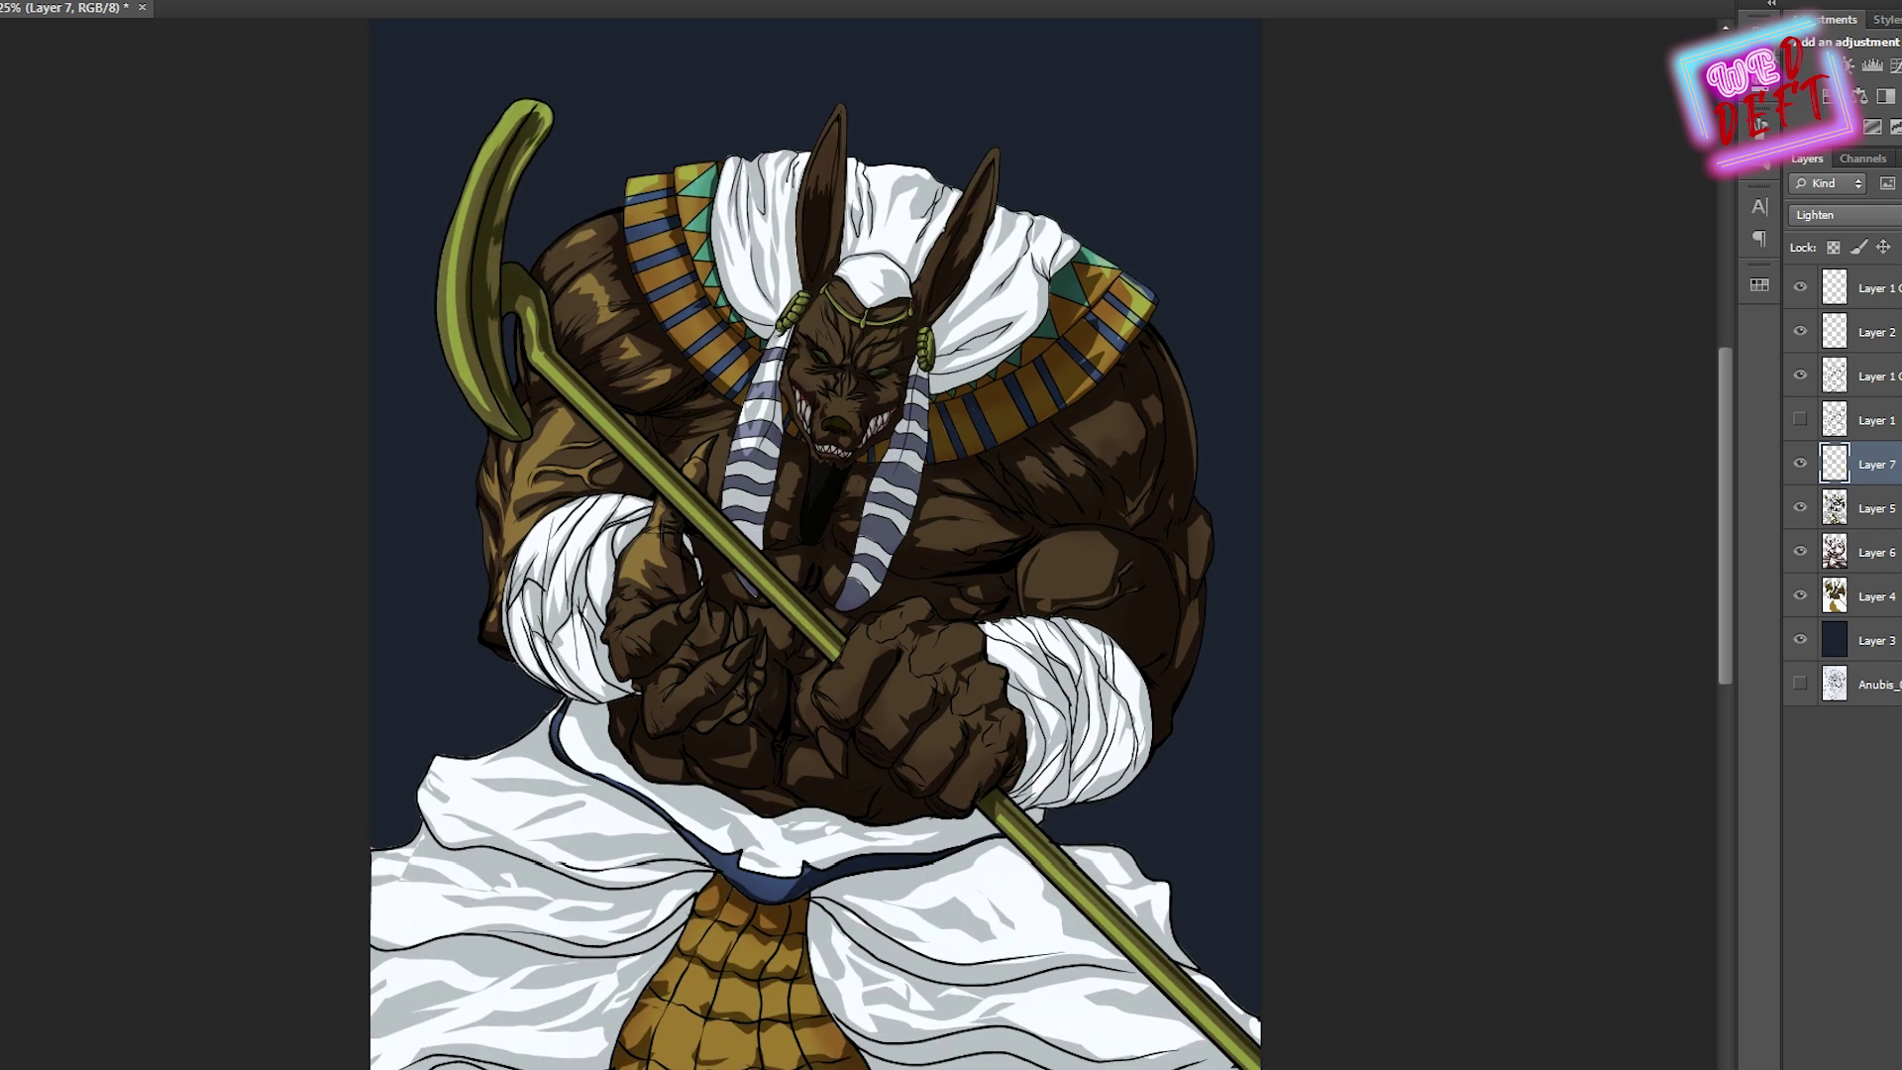
Highlight the back and upper fingers of the open hand with lassoed golden-brown shapes
left_click_drag(620, 598, 622, 661)
left_click_drag(720, 607, 720, 608)
key("ctrl+minus")
key("ctrl+plus")
key("ctrl+plus")
key("b")
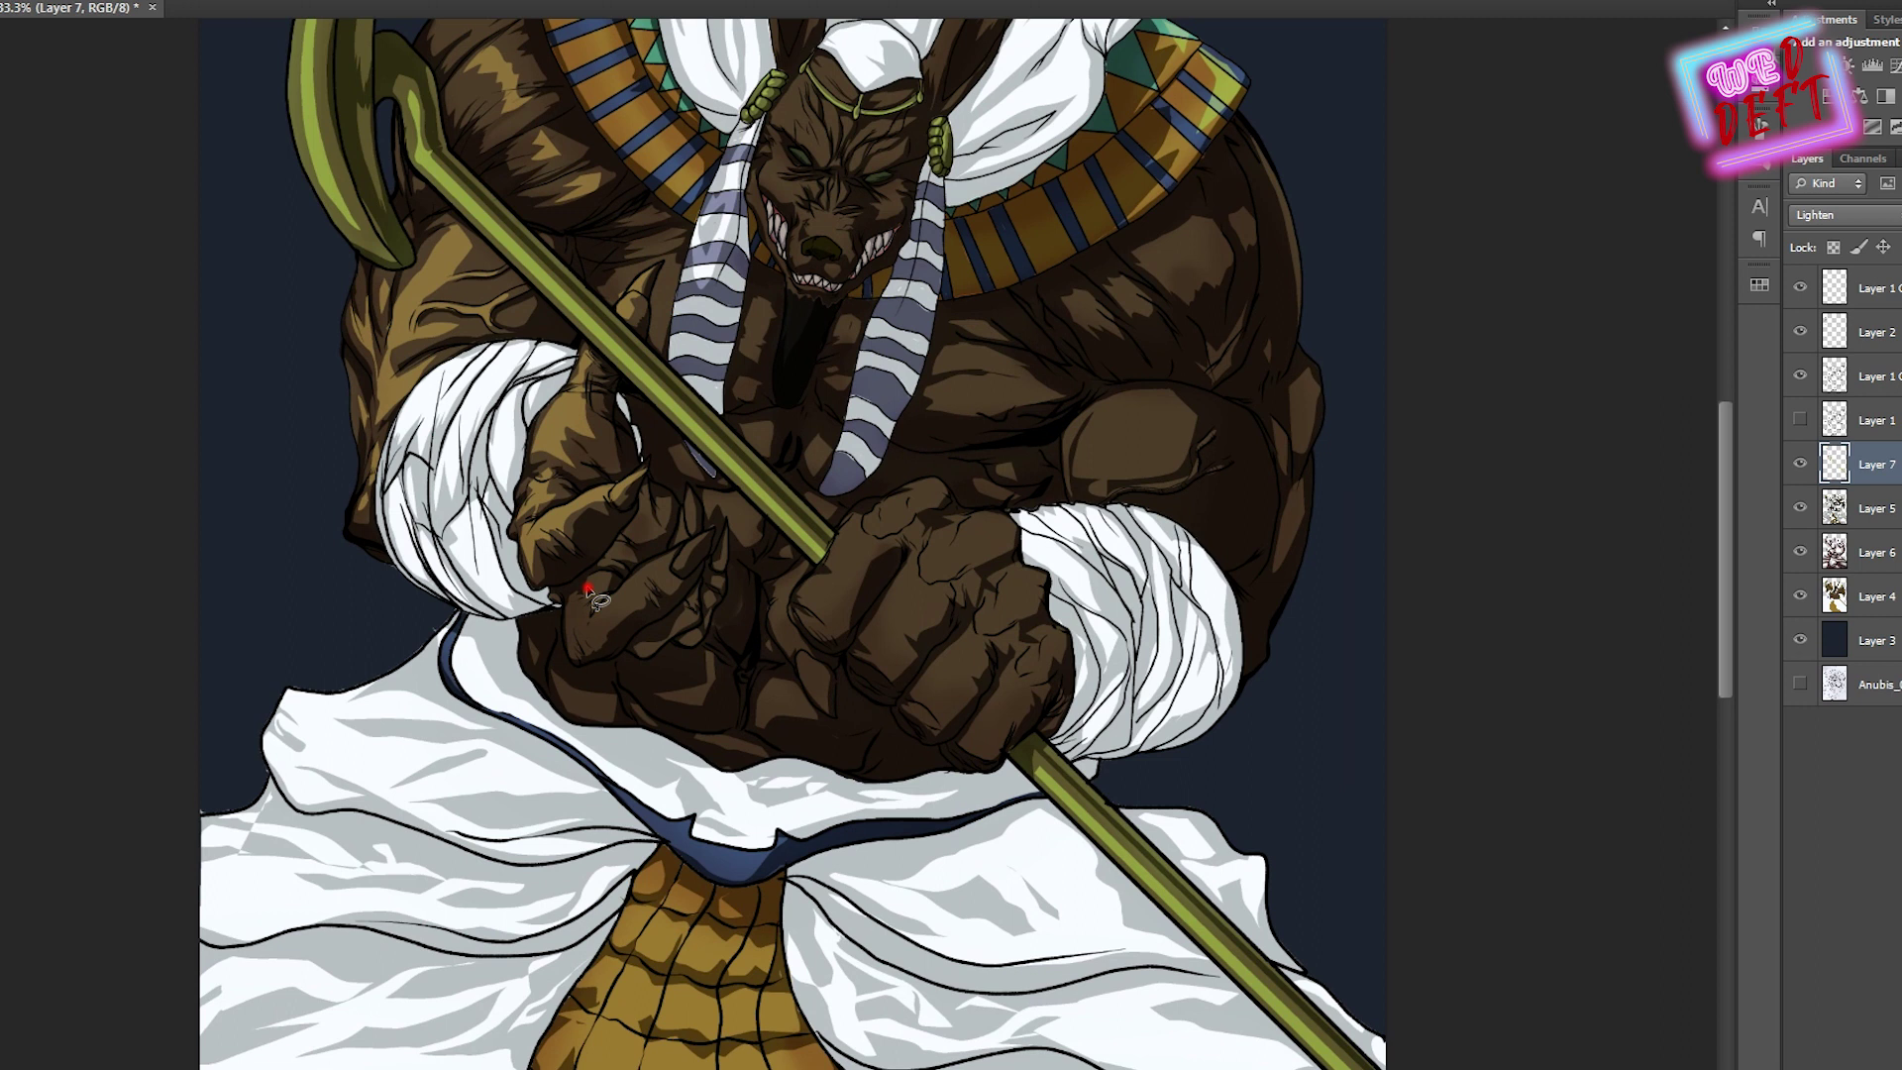
key("ctrl+d")
key("ctrl+minus")
key("ctrl+minus")
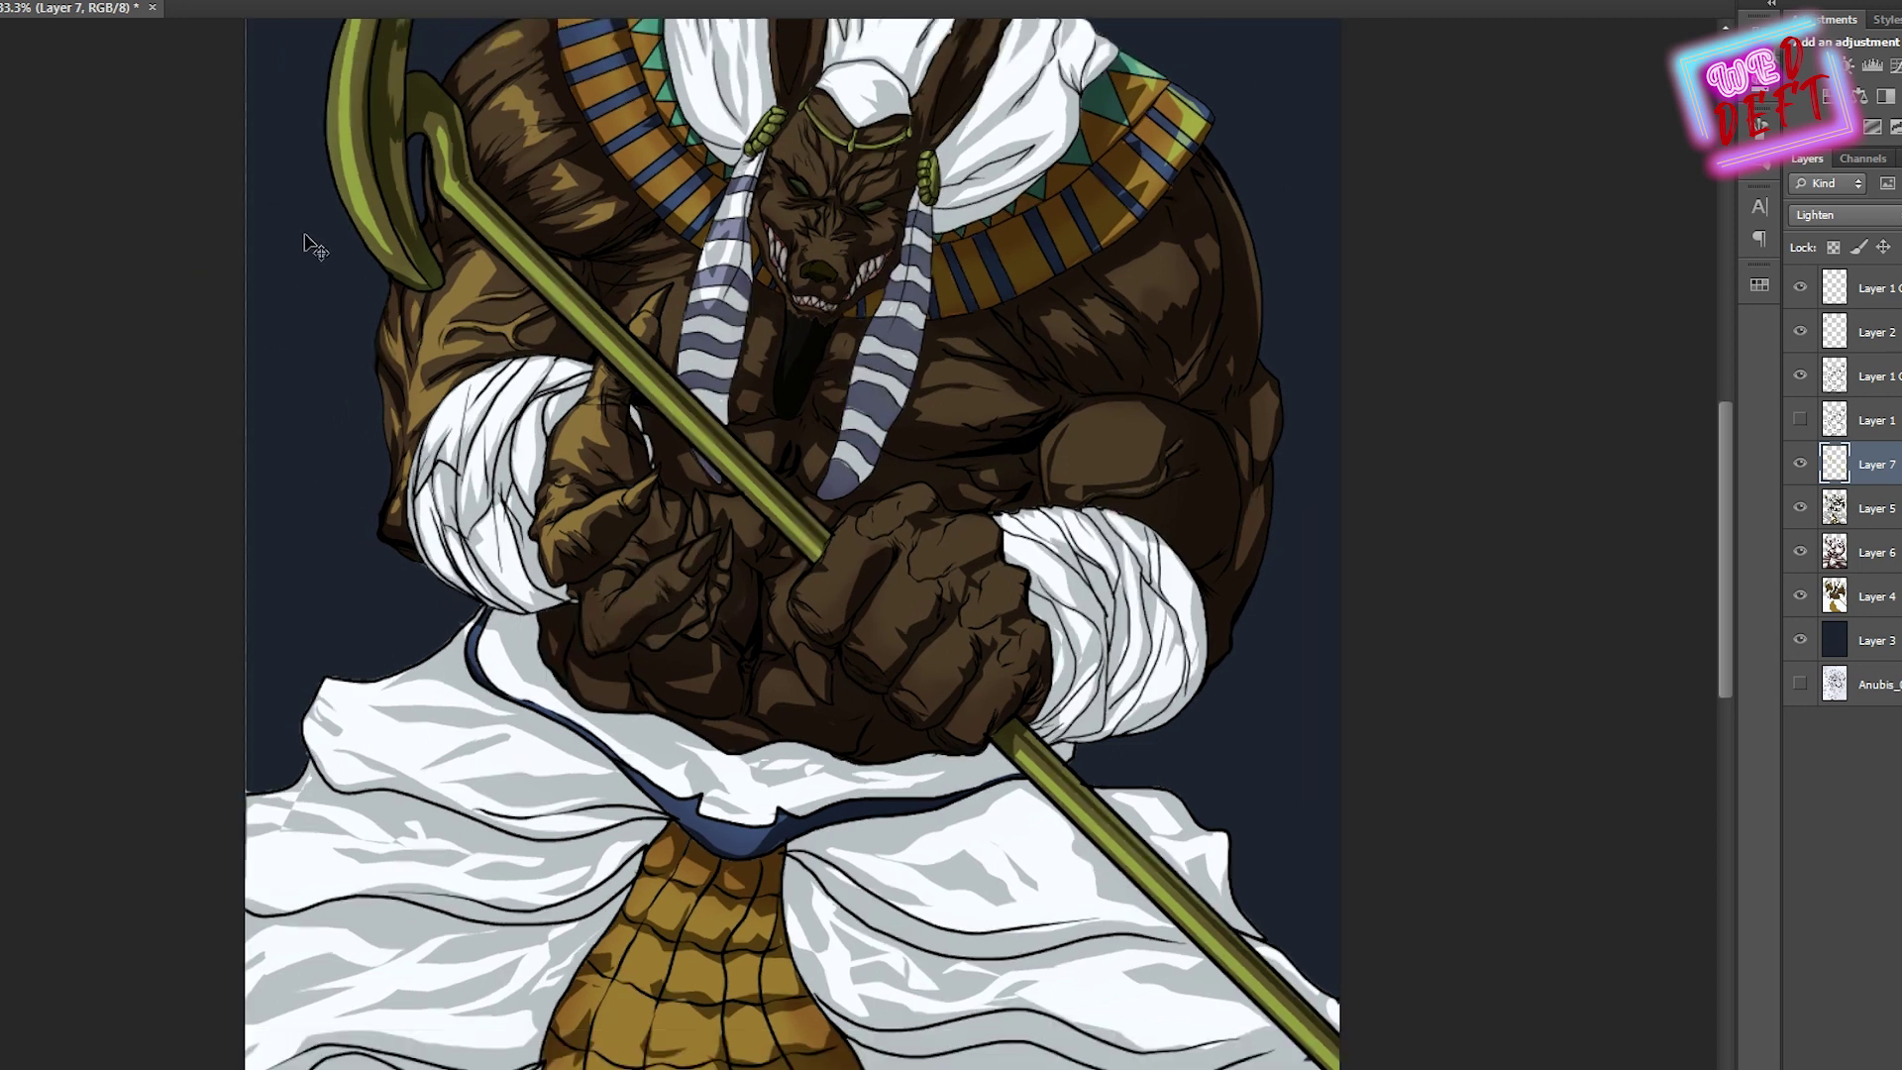
Extend the golden-brown highlights onto the open hand's lower fingers and fingertips
key("ctrl+plus")
key("ctrl+plus")
left_click_drag(691, 629, 694, 624)
key("b")
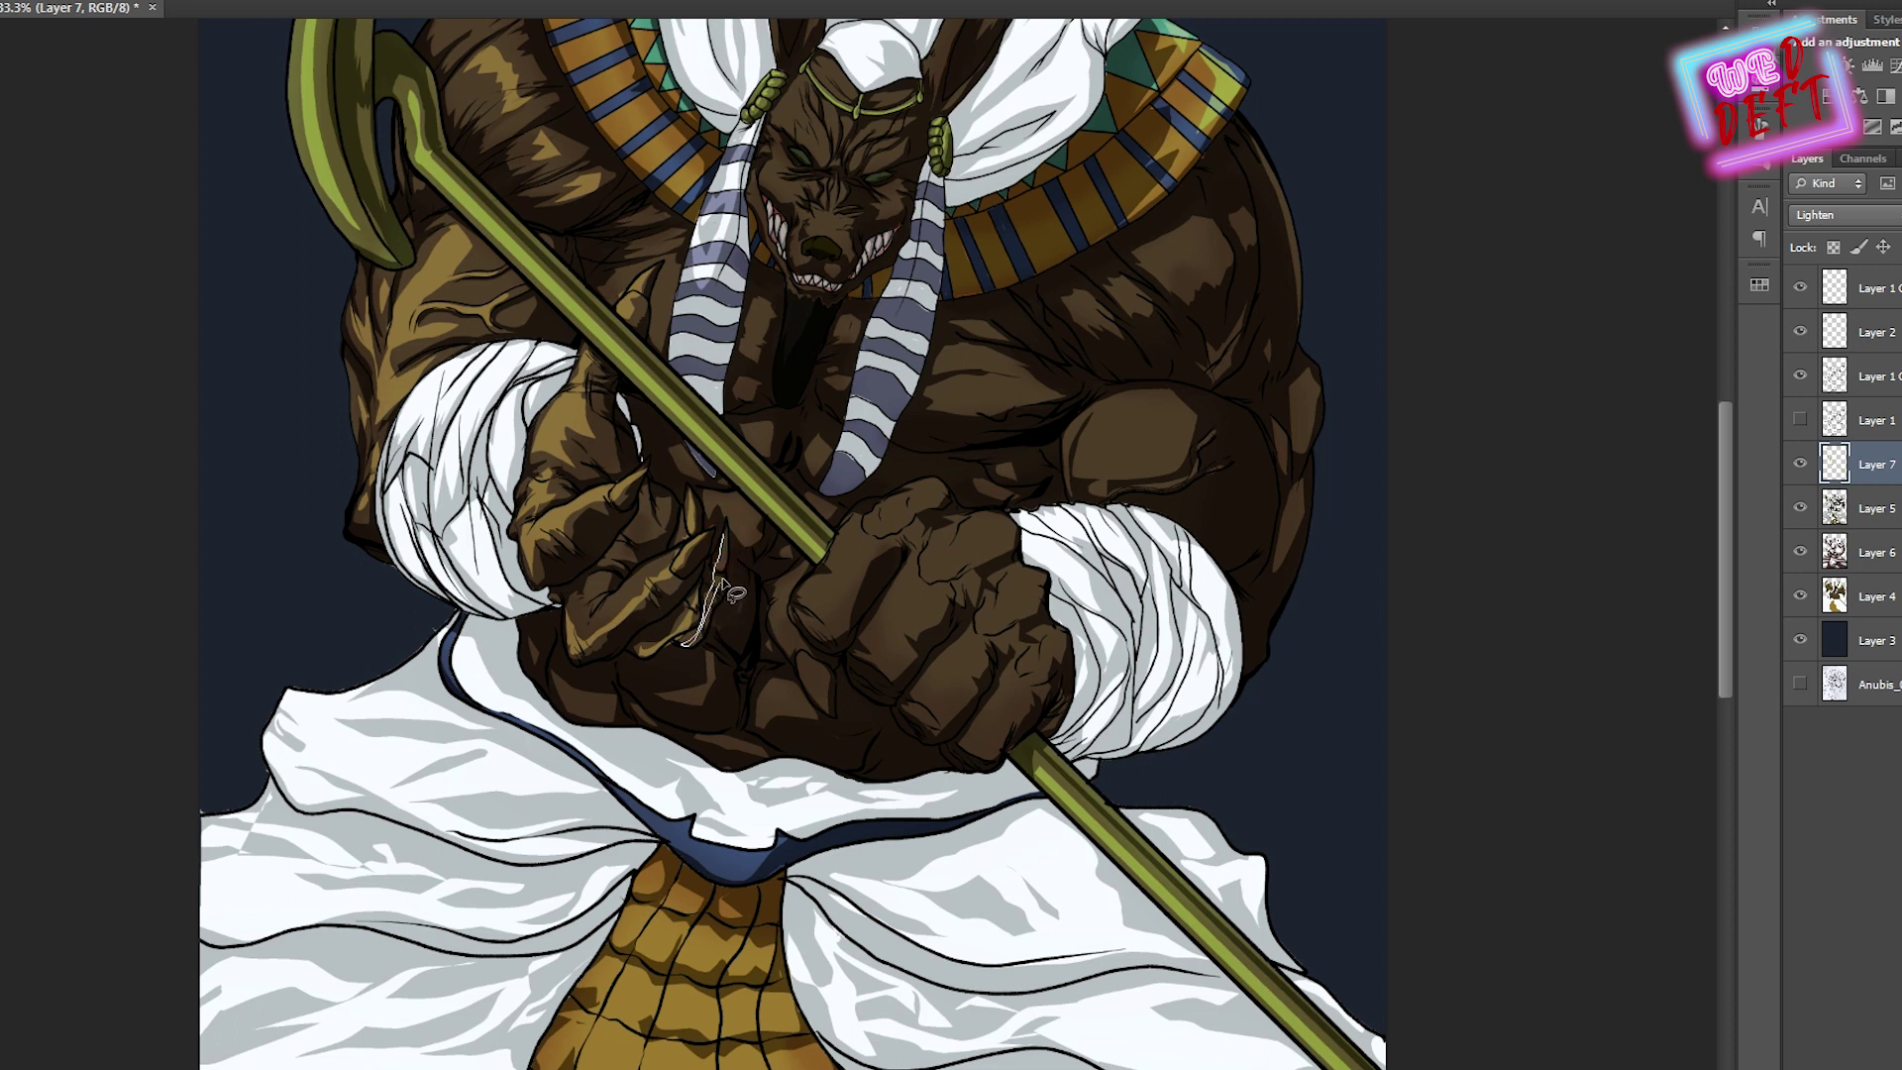
key("ctrl+minus")
key("ctrl+minus")
key("ctrl+plus")
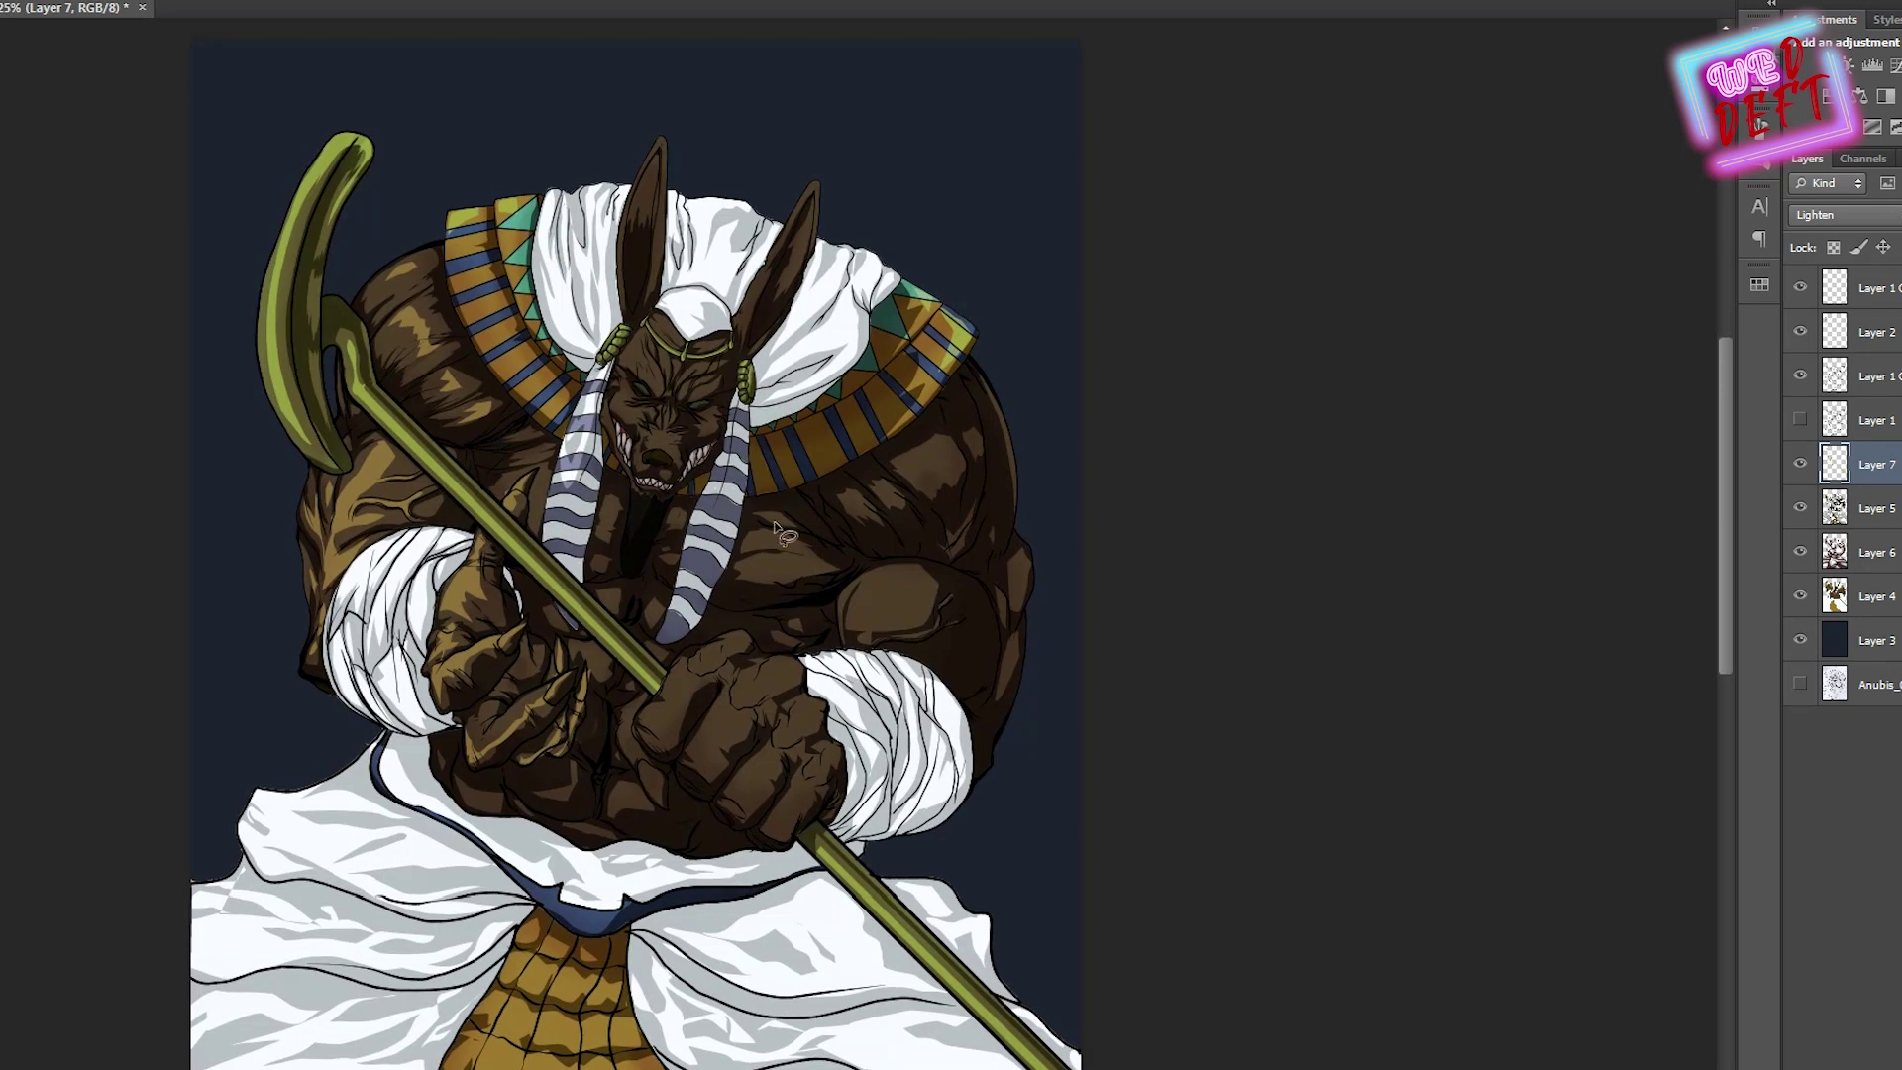
Outline highlight areas on the chest and far arm, and highlight the fingers and knuckles of the fist gripping the staff
left_click_drag(856, 495, 864, 508)
left_click_drag(885, 488, 891, 496)
left_click_drag(929, 457, 933, 467)
left_click_drag(850, 587, 854, 591)
left_click_drag(669, 693, 758, 653)
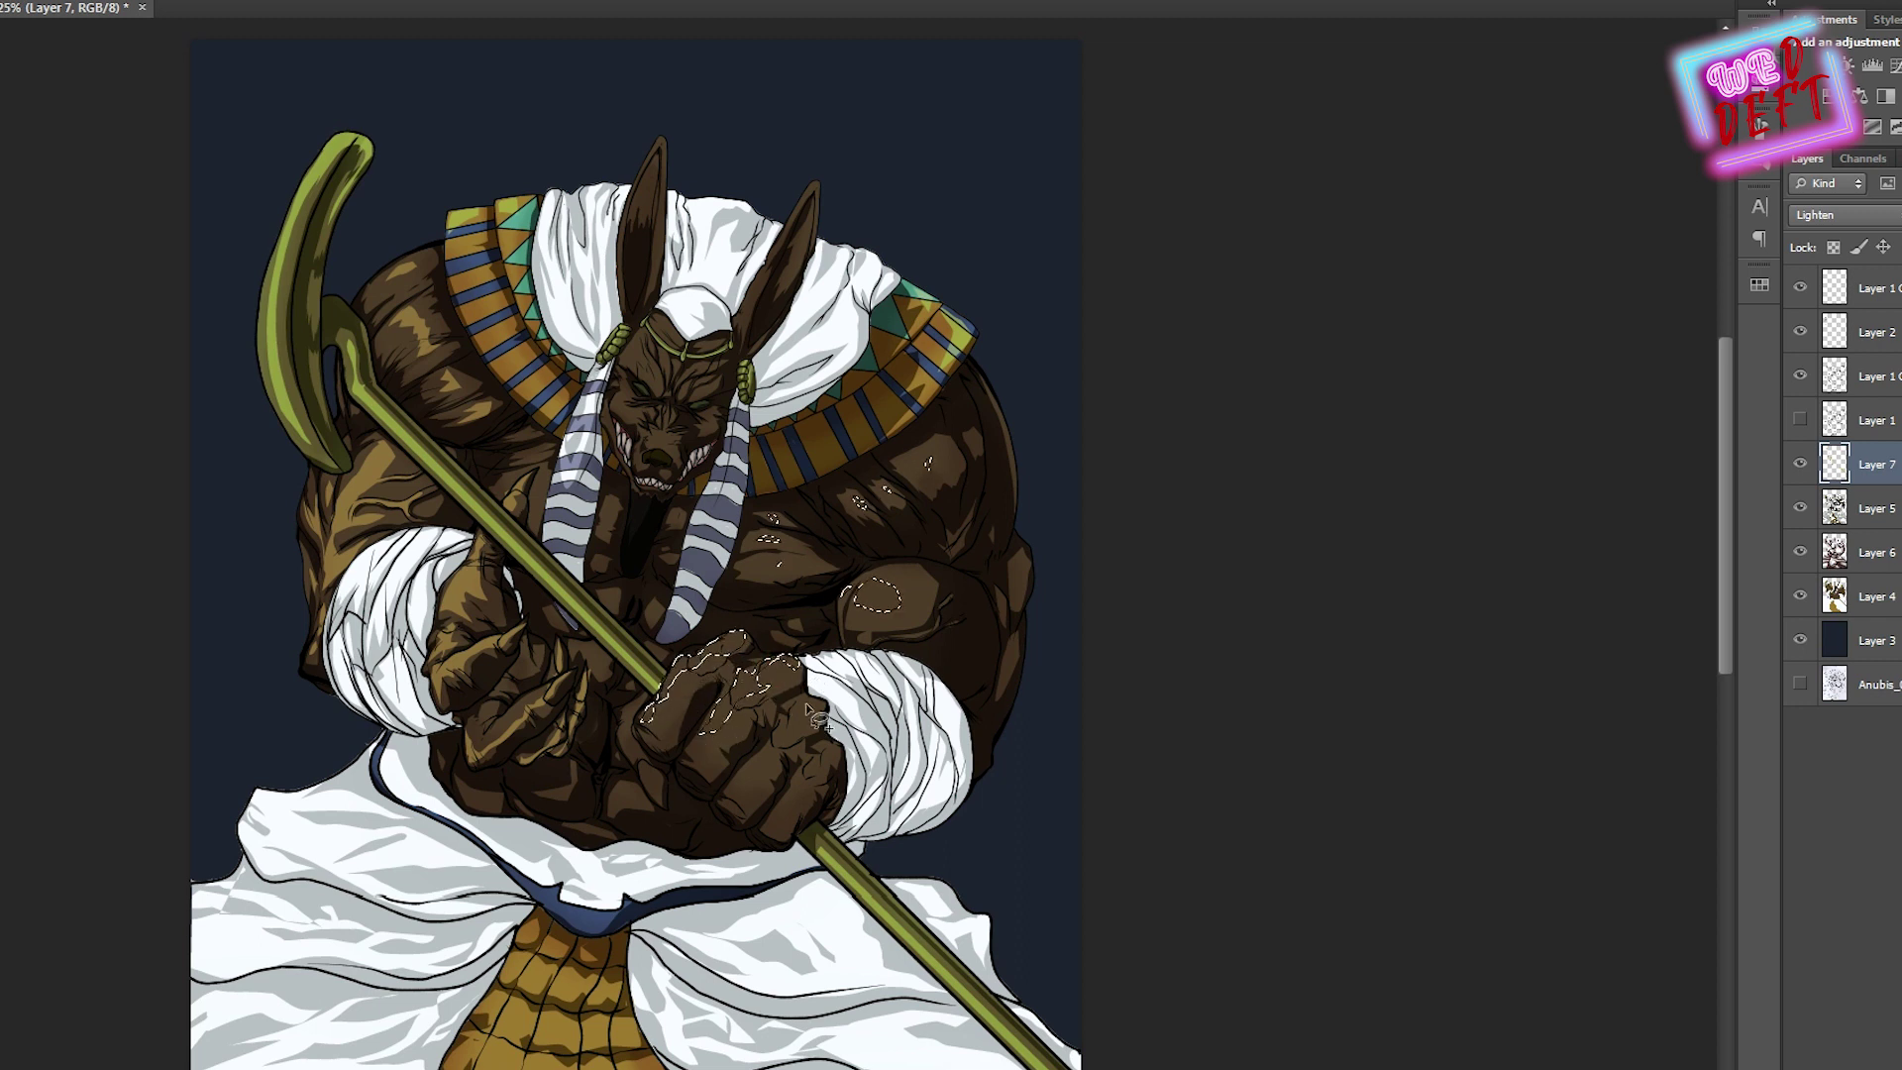
mouse_move(796, 741)
left_mouse_down()
mouse_move(800, 796)
mouse_move(804, 745)
left_mouse_up()
left_click_drag(656, 693, 639, 752)
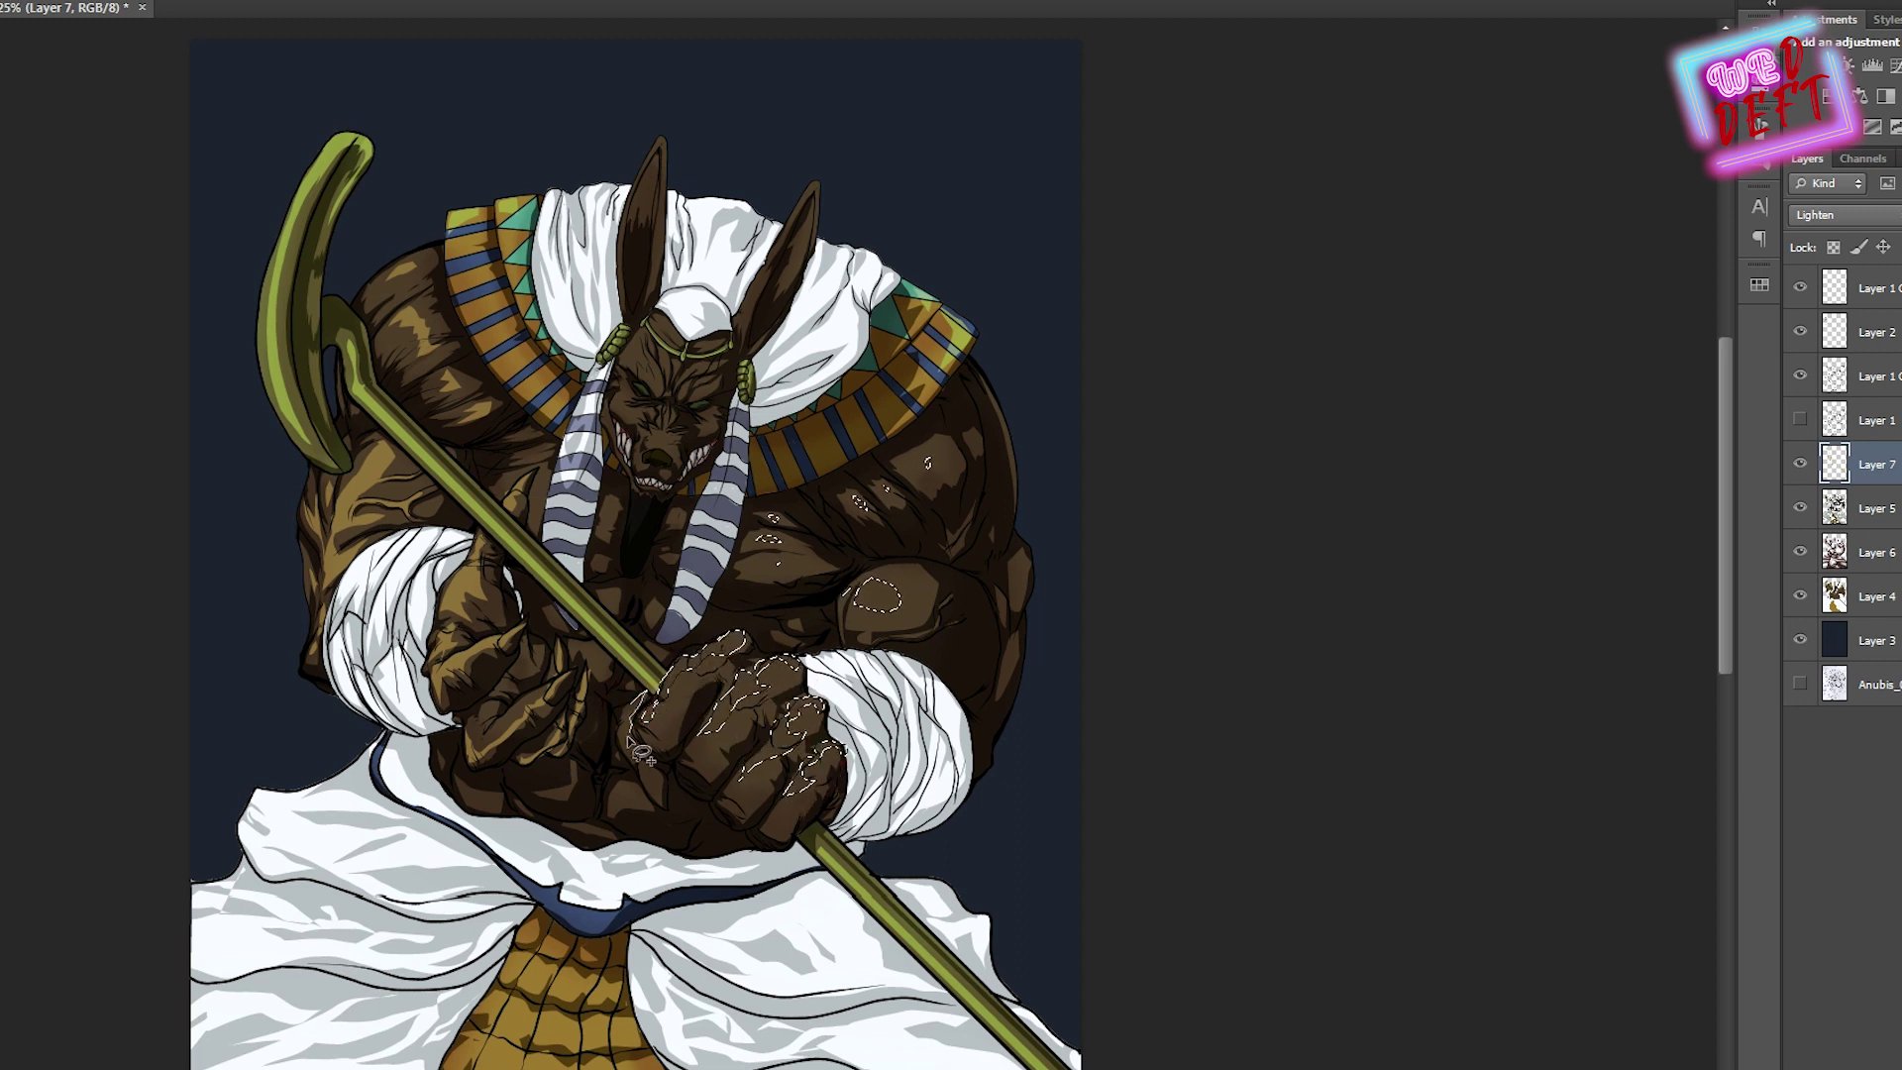
scroll(1048, 446, "down", 1)
scroll(554, 485, "up", 3)
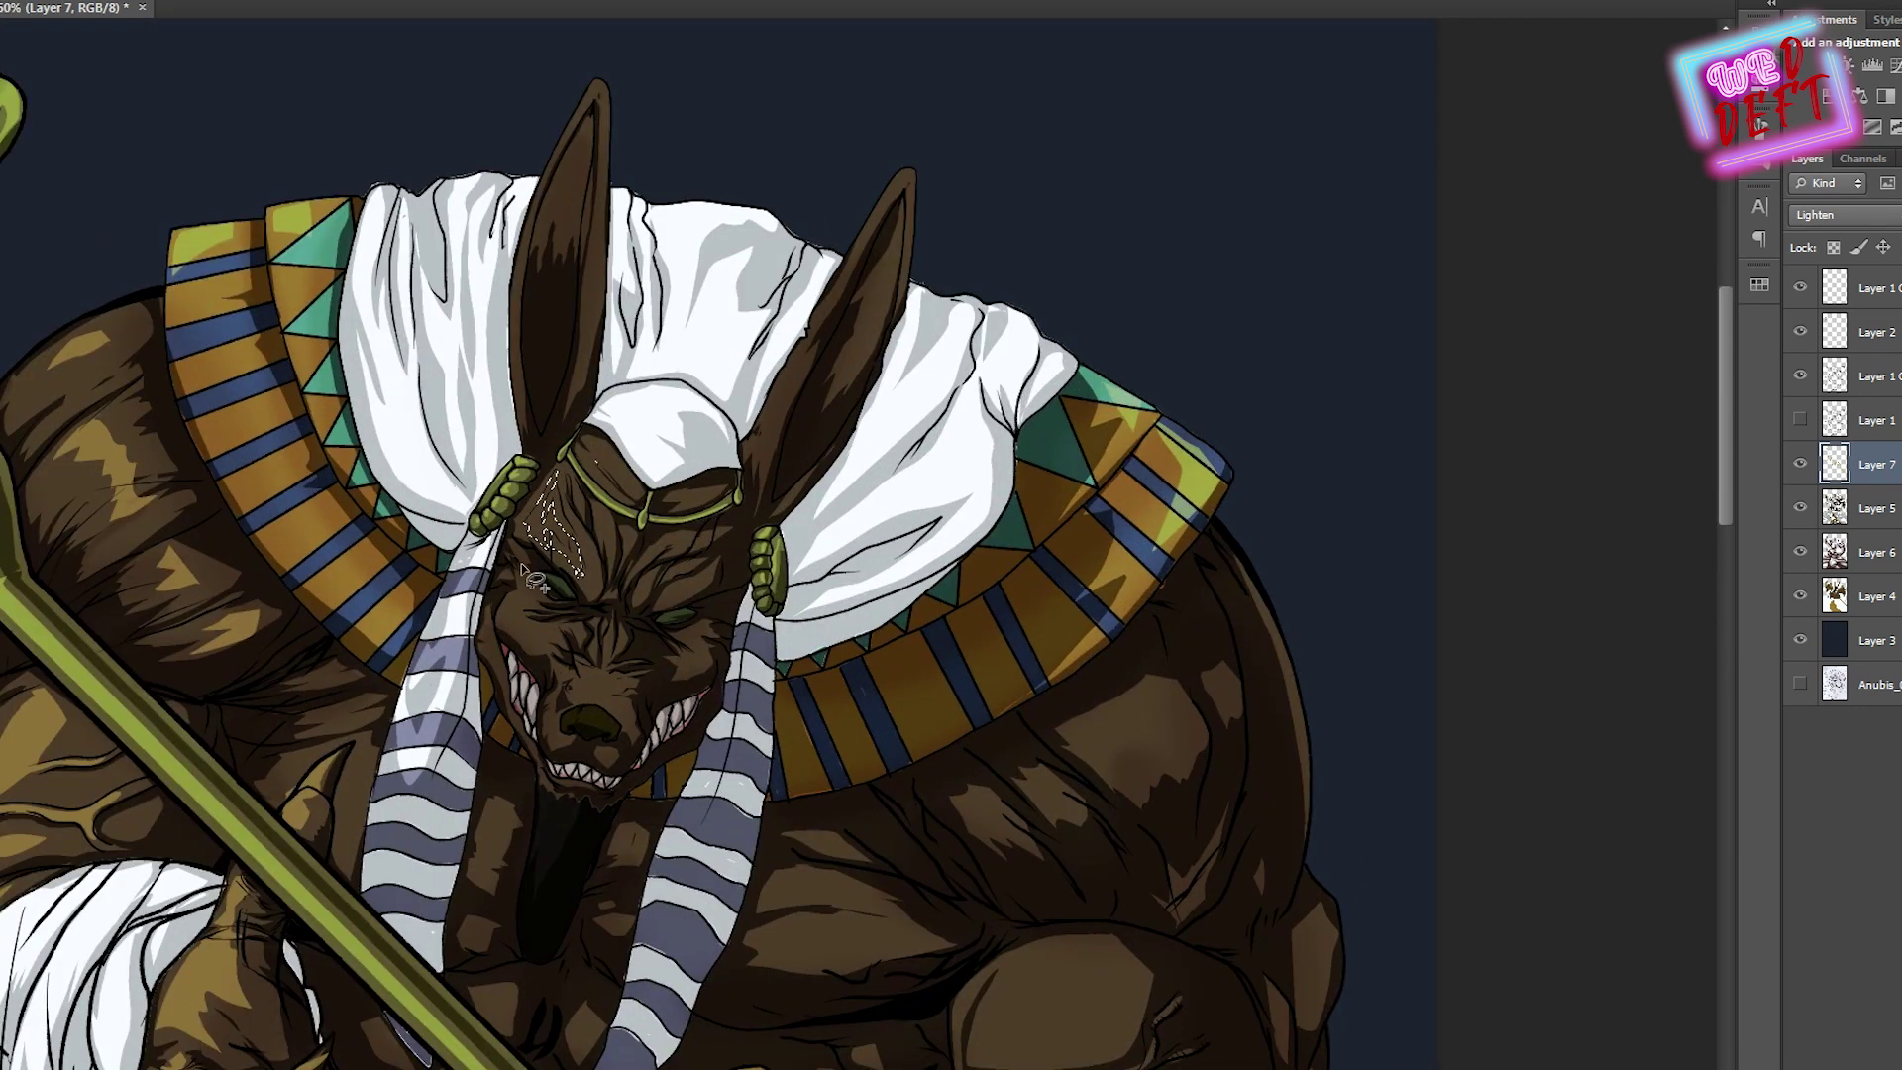
Add lassoed golden-brown highlights to the jackal's forehead, muzzle and both ears
left_click_drag(535, 609, 520, 594)
mouse_move(564, 401)
left_mouse_down()
mouse_move(592, 238)
mouse_move(559, 396)
left_mouse_up()
left_click_drag(812, 337, 762, 466)
left_click_drag(555, 713, 544, 862)
key("b")
key("ctrl+d")
scroll(1027, 225, "down", 2)
scroll(964, 191, "up", 2)
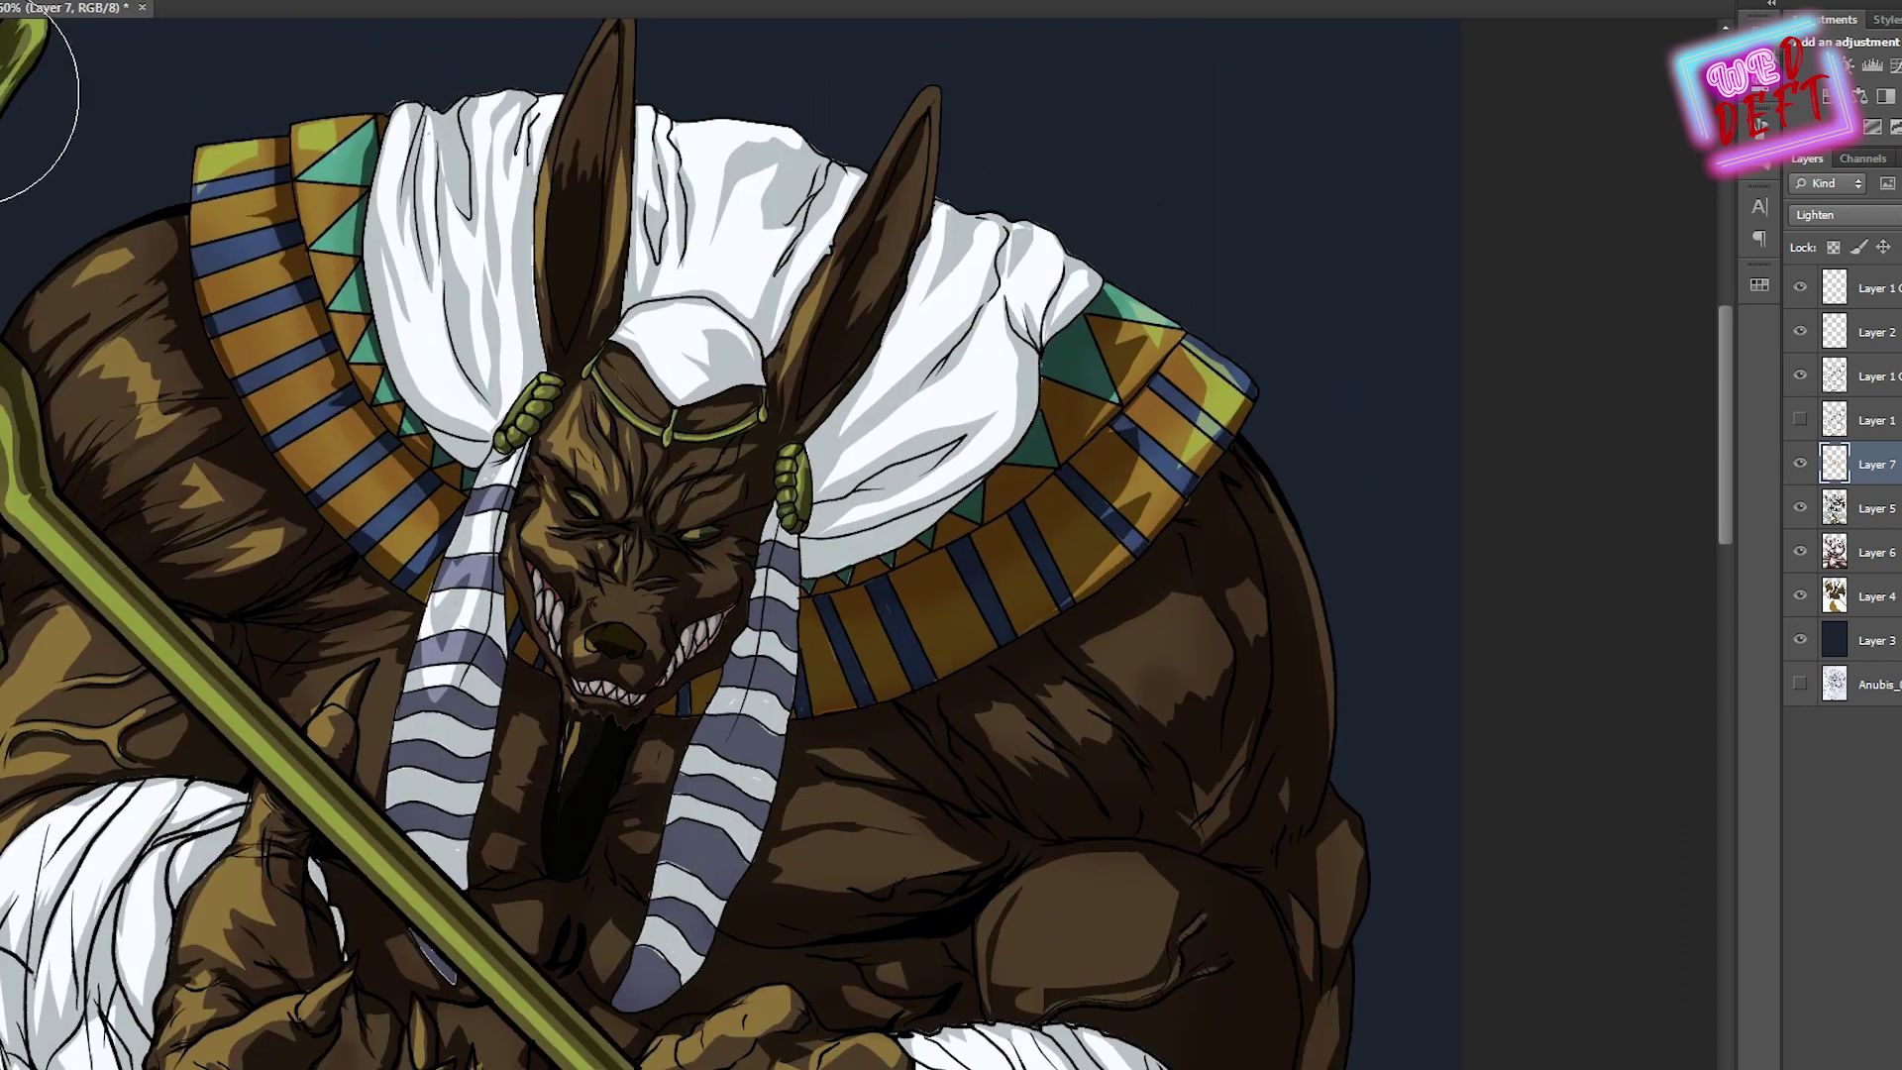
Touch up the highlights around the eyes, clearing the bright colour from both eyes
key("l")
key("ctrl+d")
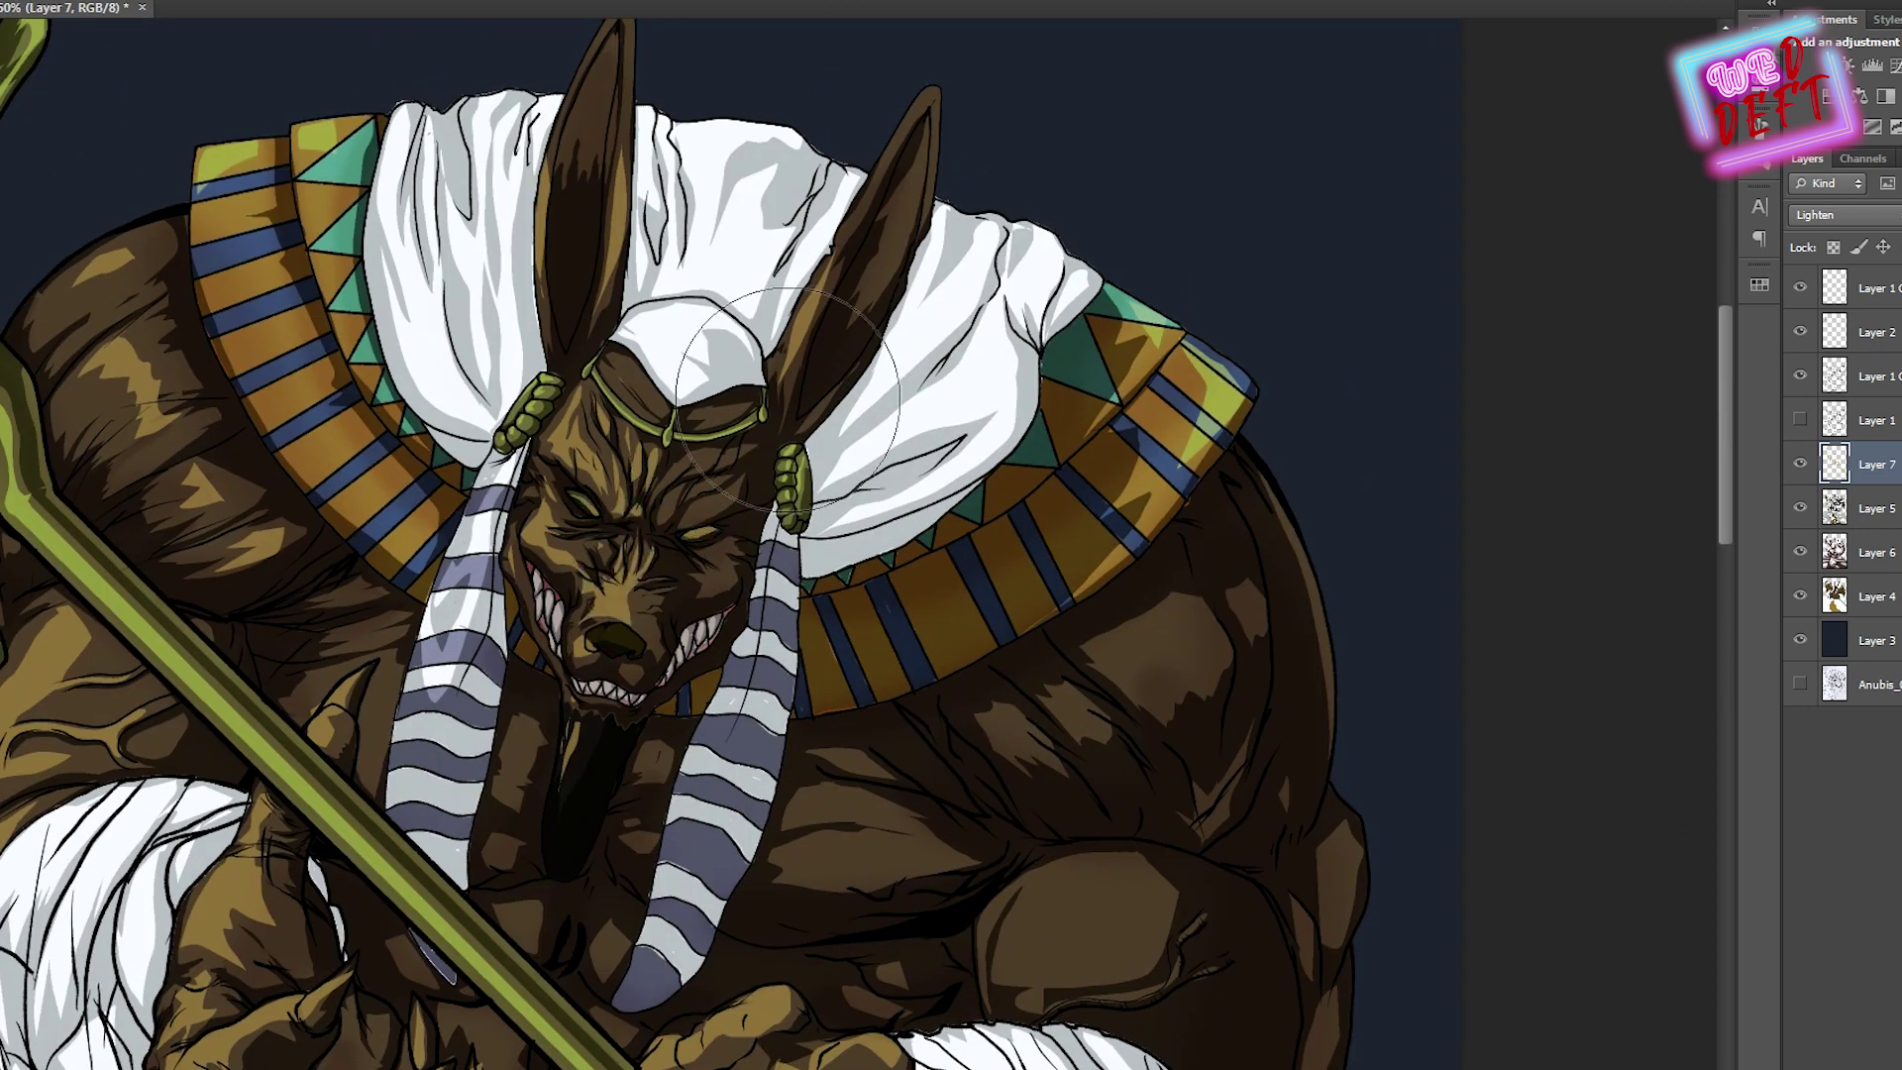
scroll(649, 466, "down", 2)
scroll(674, 505, "up", 2)
key("b")
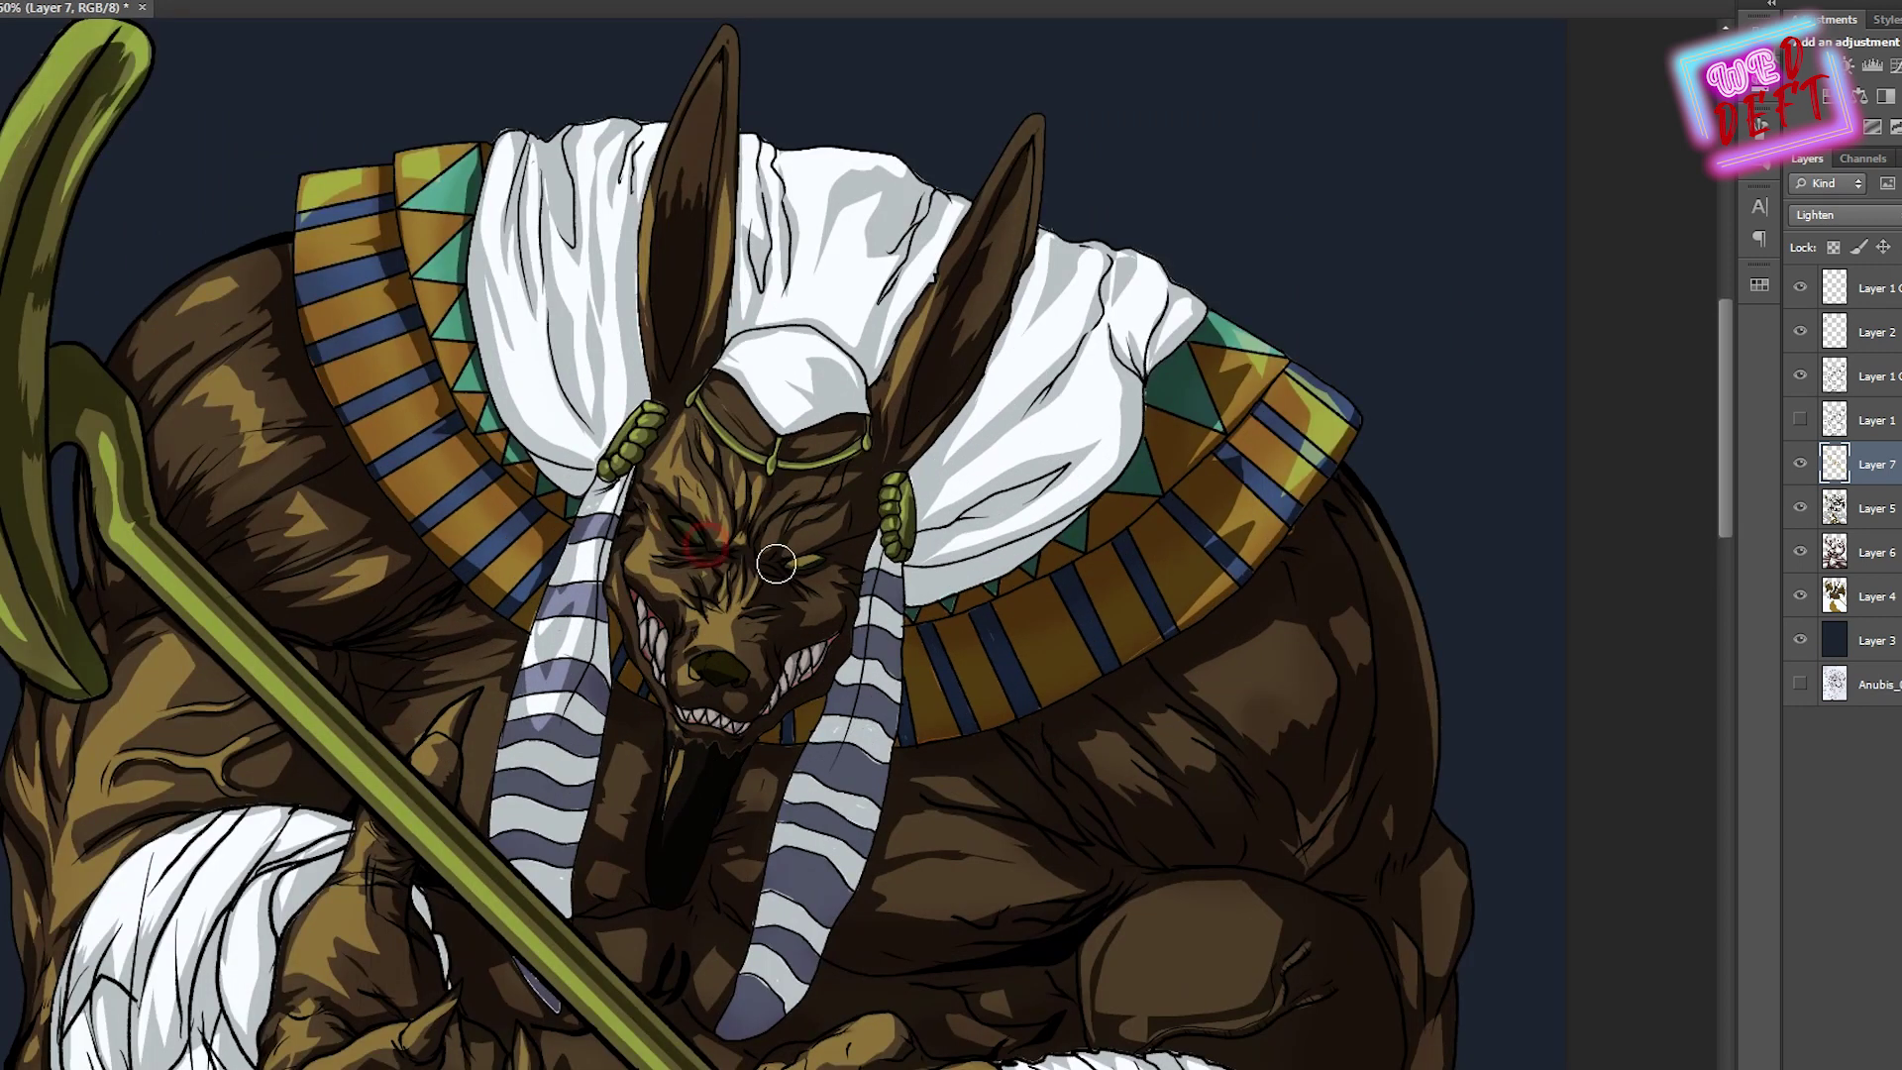
Highlight the muscles of the chest, far shoulder and biceps, plus the small central chest areas, with lassoed shapes
key("ctrl+minus")
key("ctrl+minus")
scroll(778, 557, "up", 1)
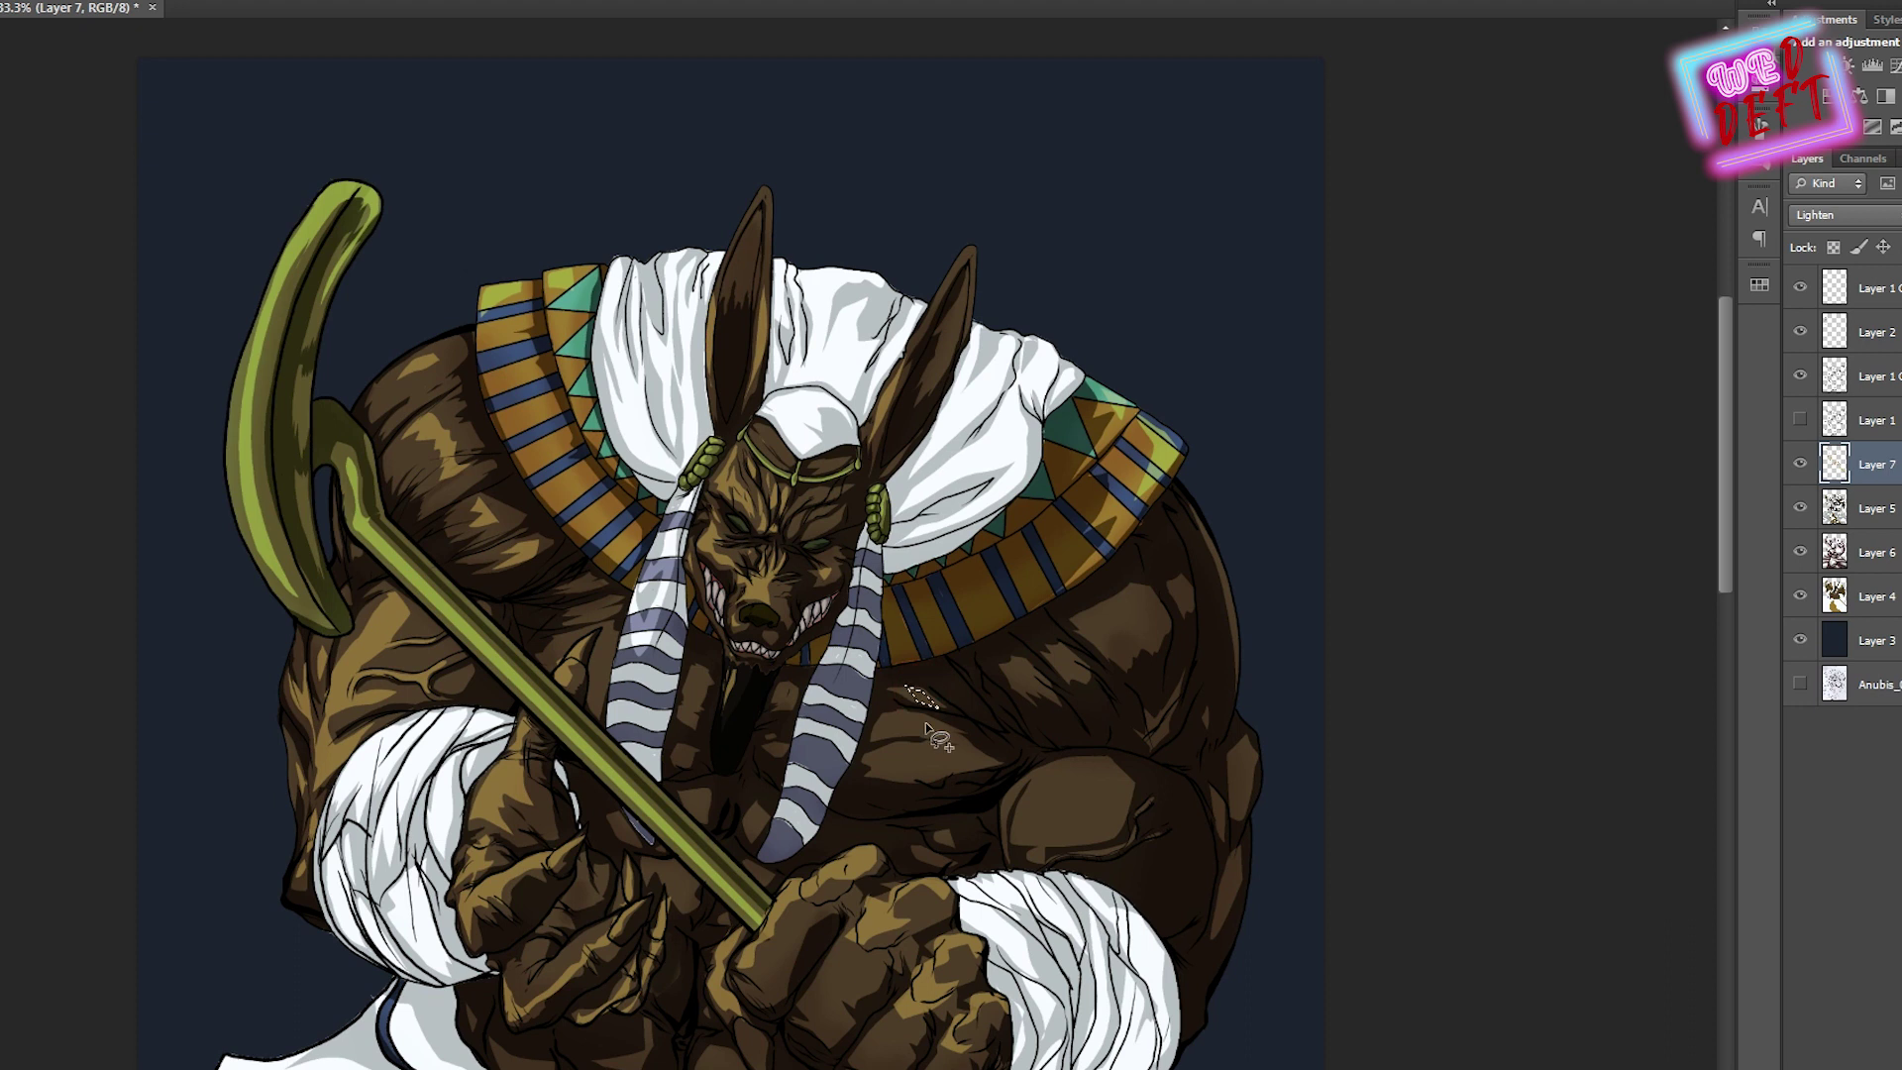
left_click_drag(1149, 610, 1154, 634)
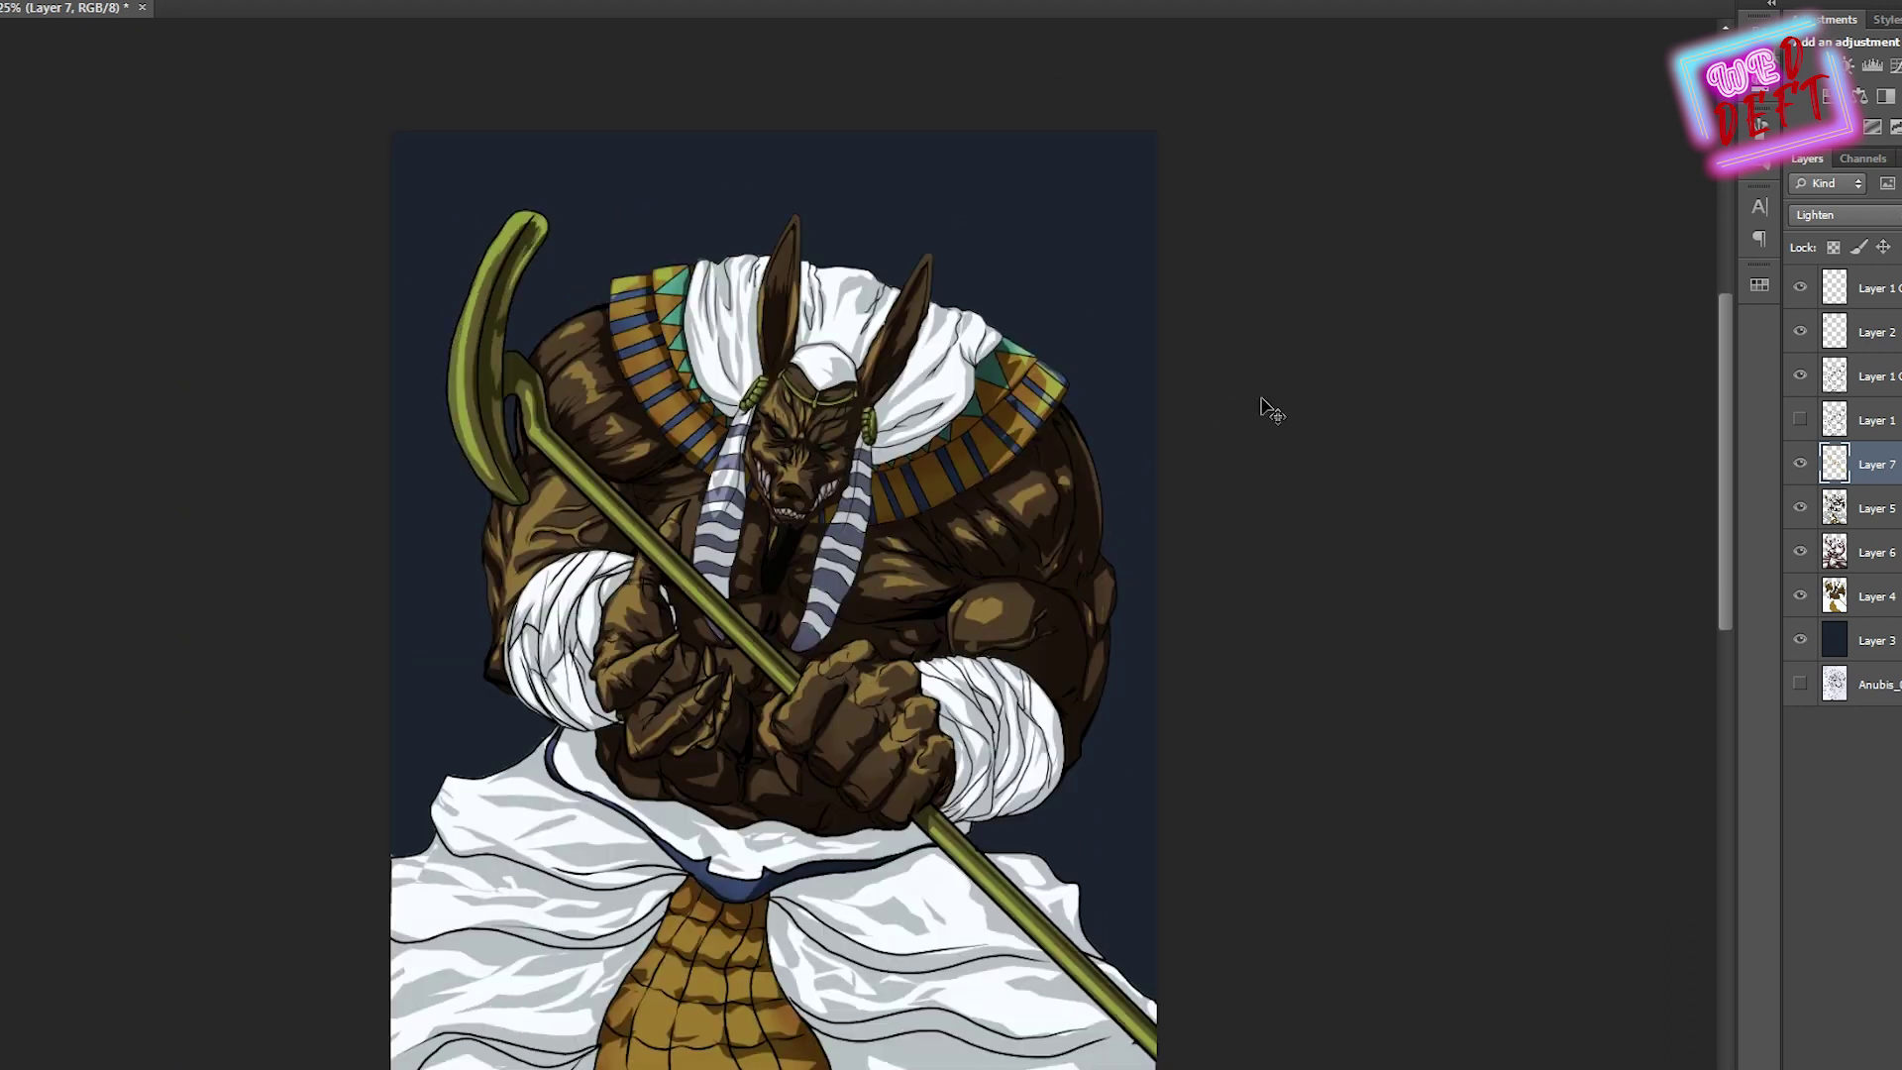
scroll(752, 399, "up", 1)
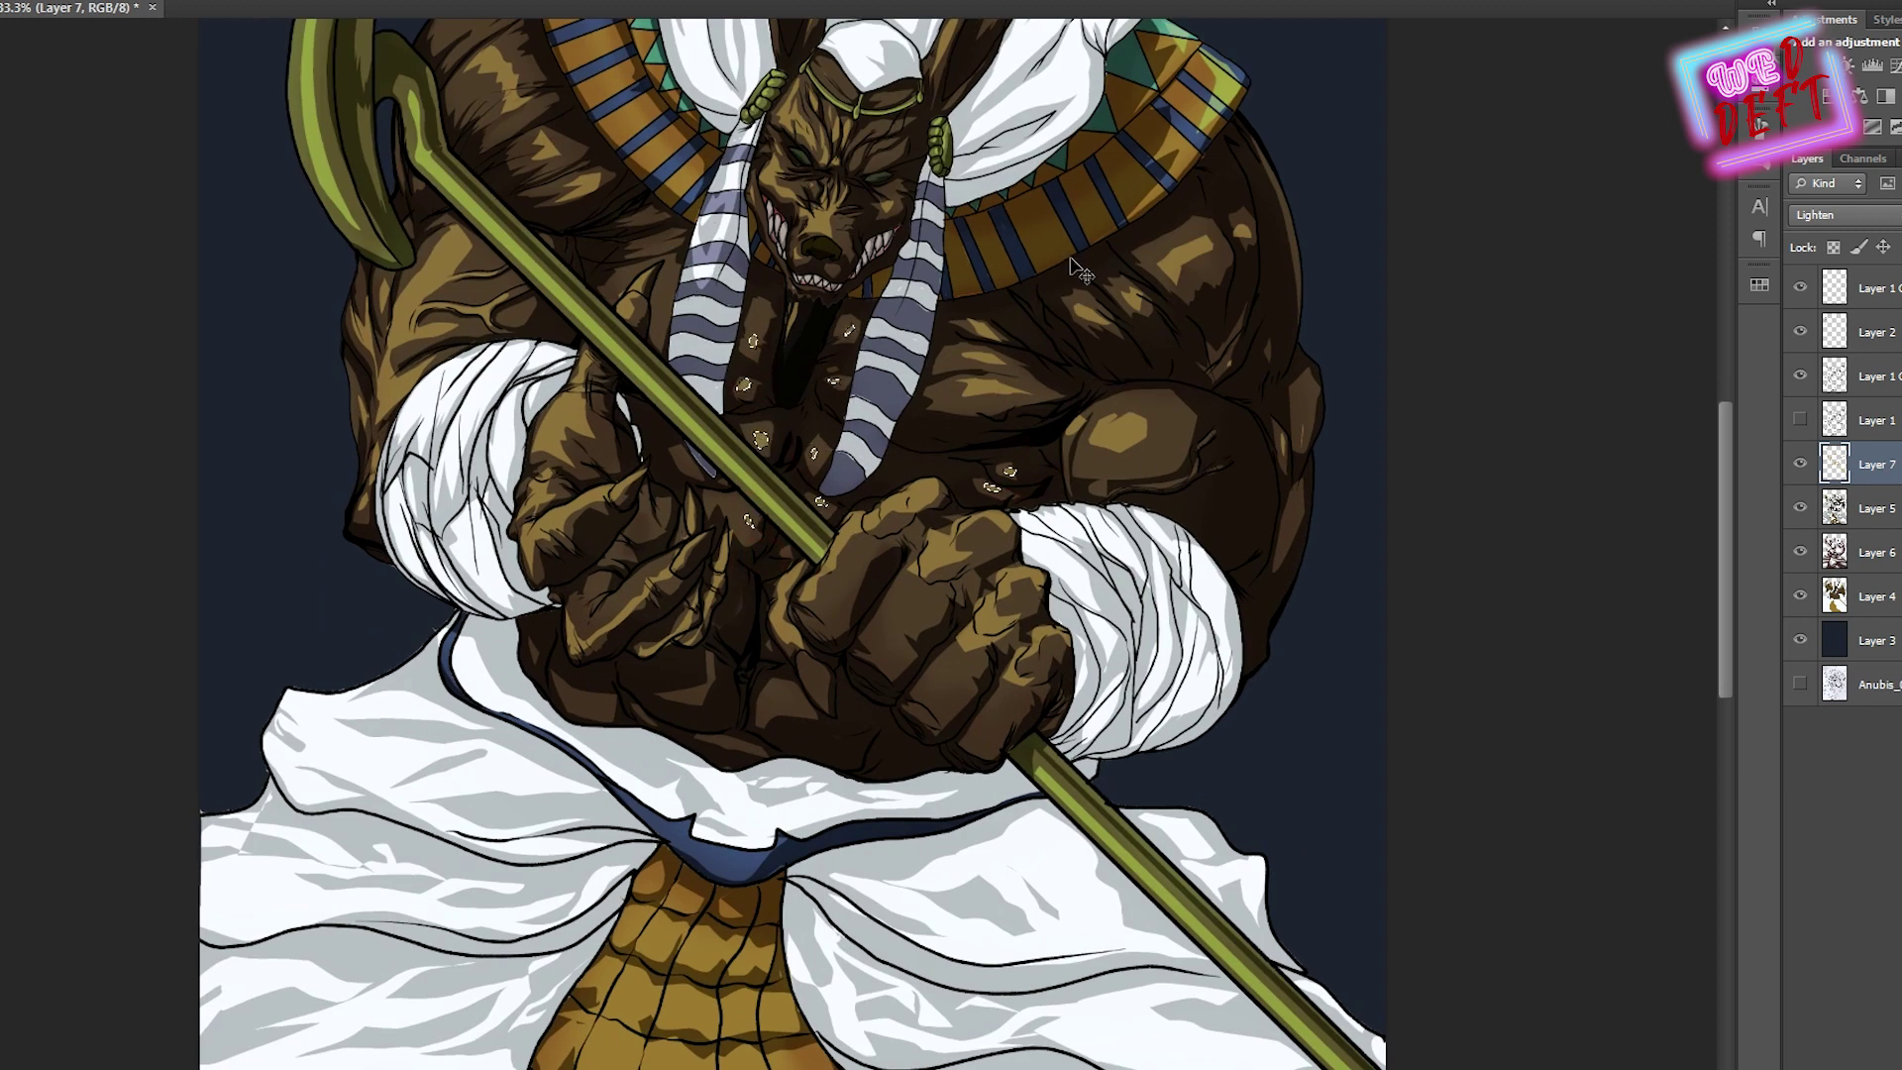
scroll(832, 517, "down", 2)
scroll(488, 221, "up", 2)
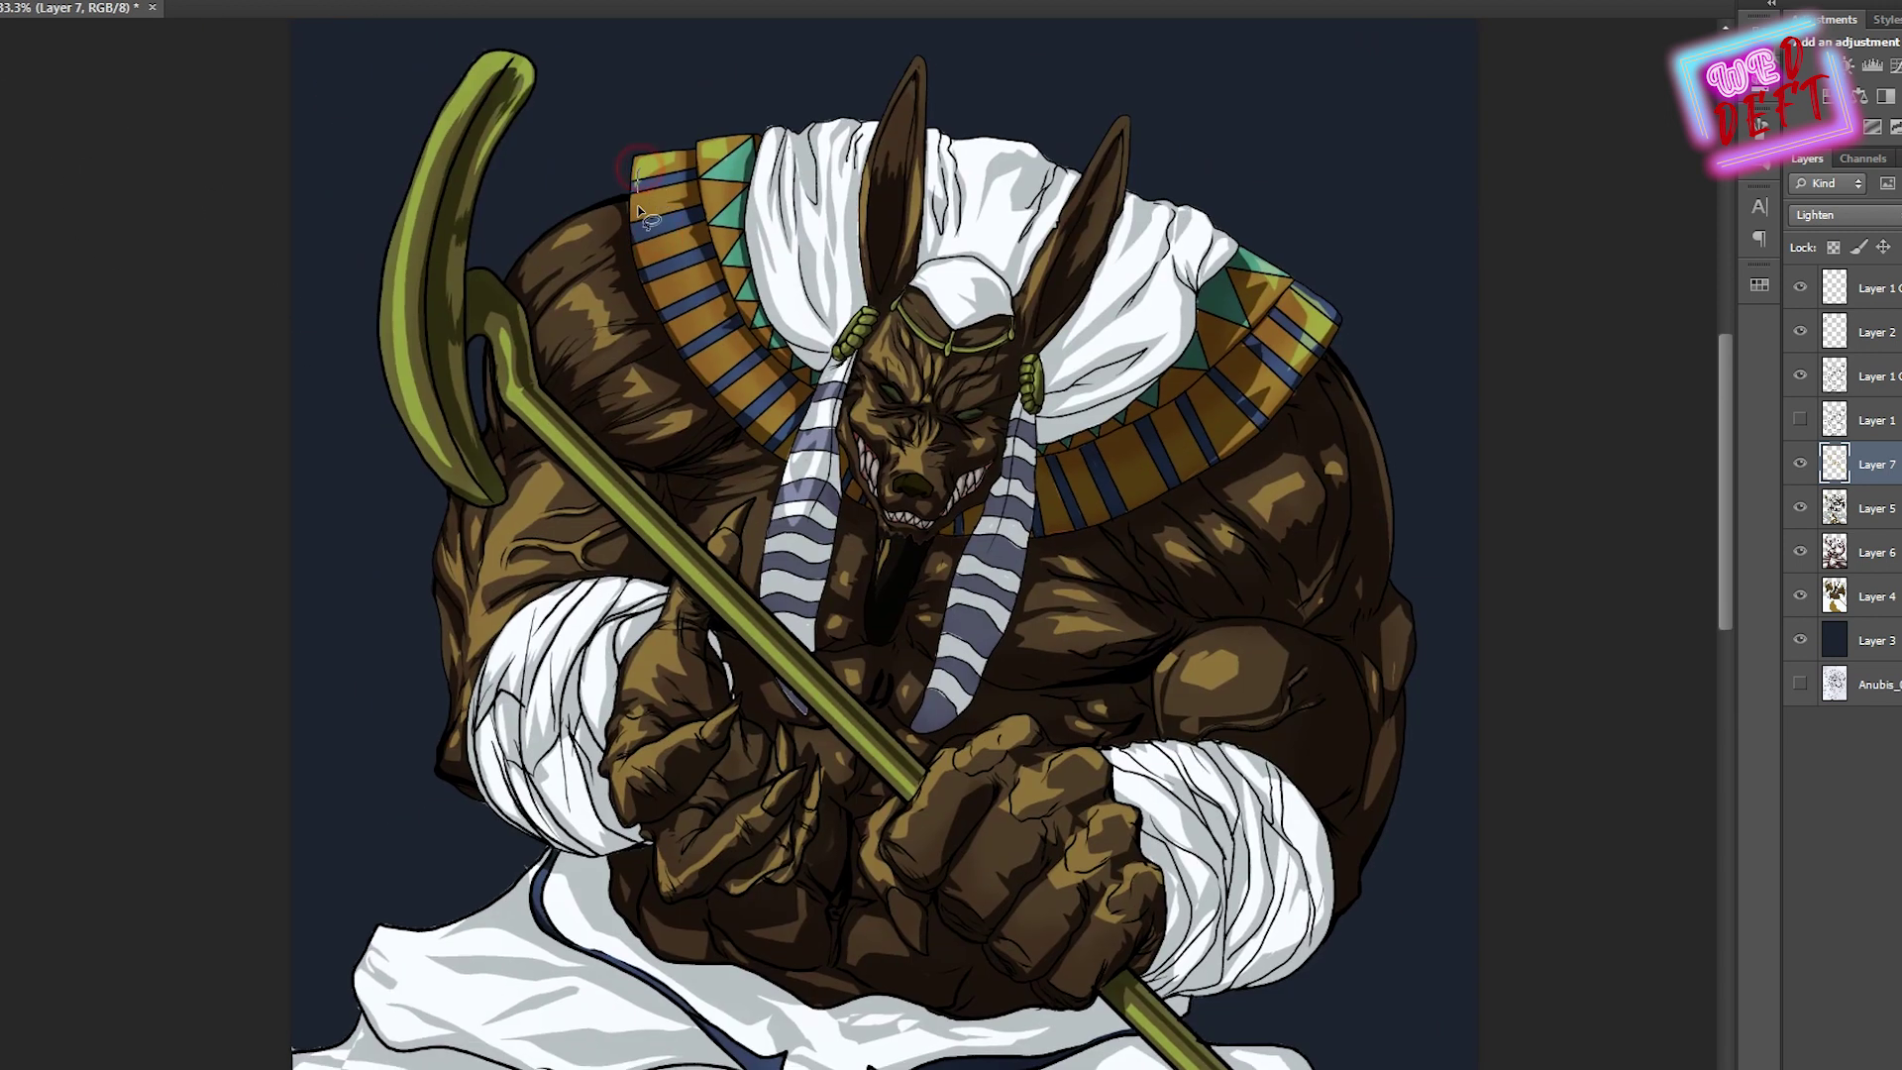
Create a new layer in Overlay mode and brighten the striped collar's gold bands and triangles with a pale gold fill
left_click_drag(688, 259, 649, 169)
key("ctrl+shift+alt+n")
key("b")
left_click(1843, 214)
left_click(1848, 508)
left_click(1184, 713)
left_click(1605, 668)
key("alt+BackSpace")
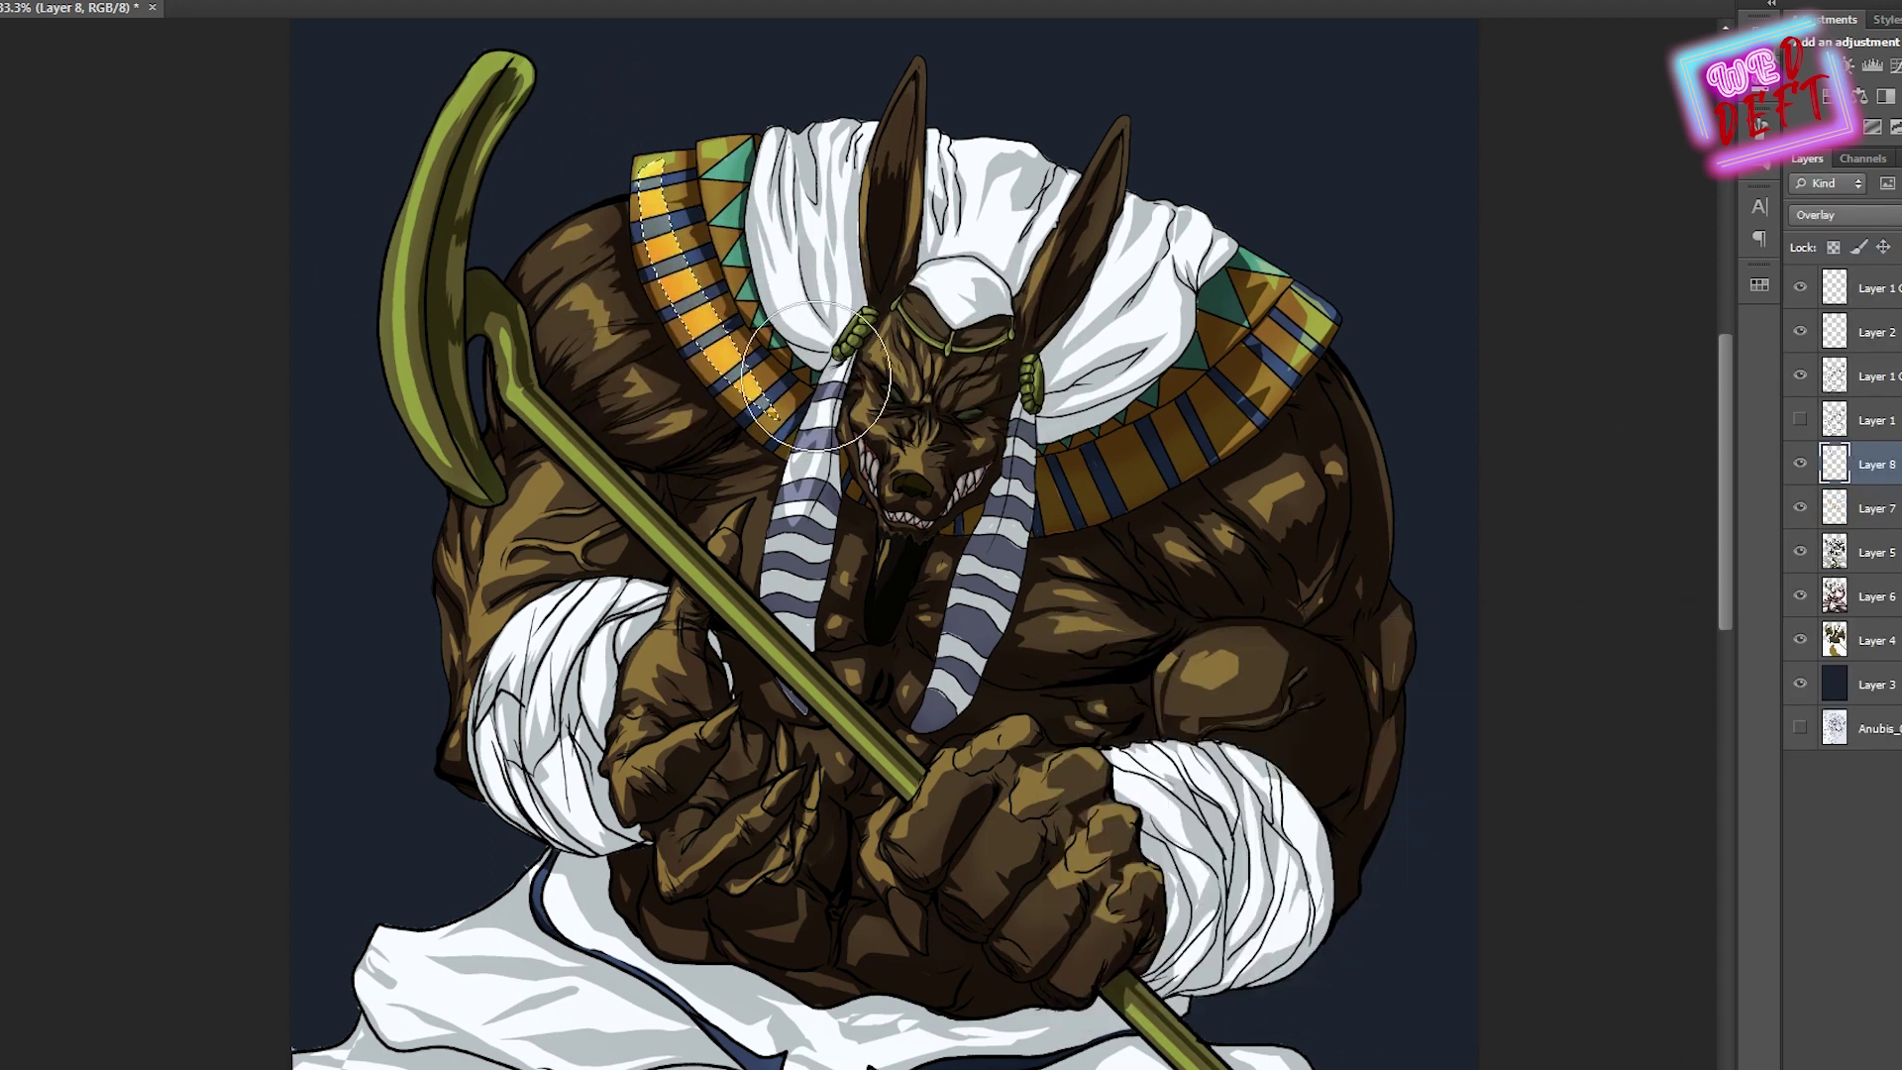
key("ctrl+d")
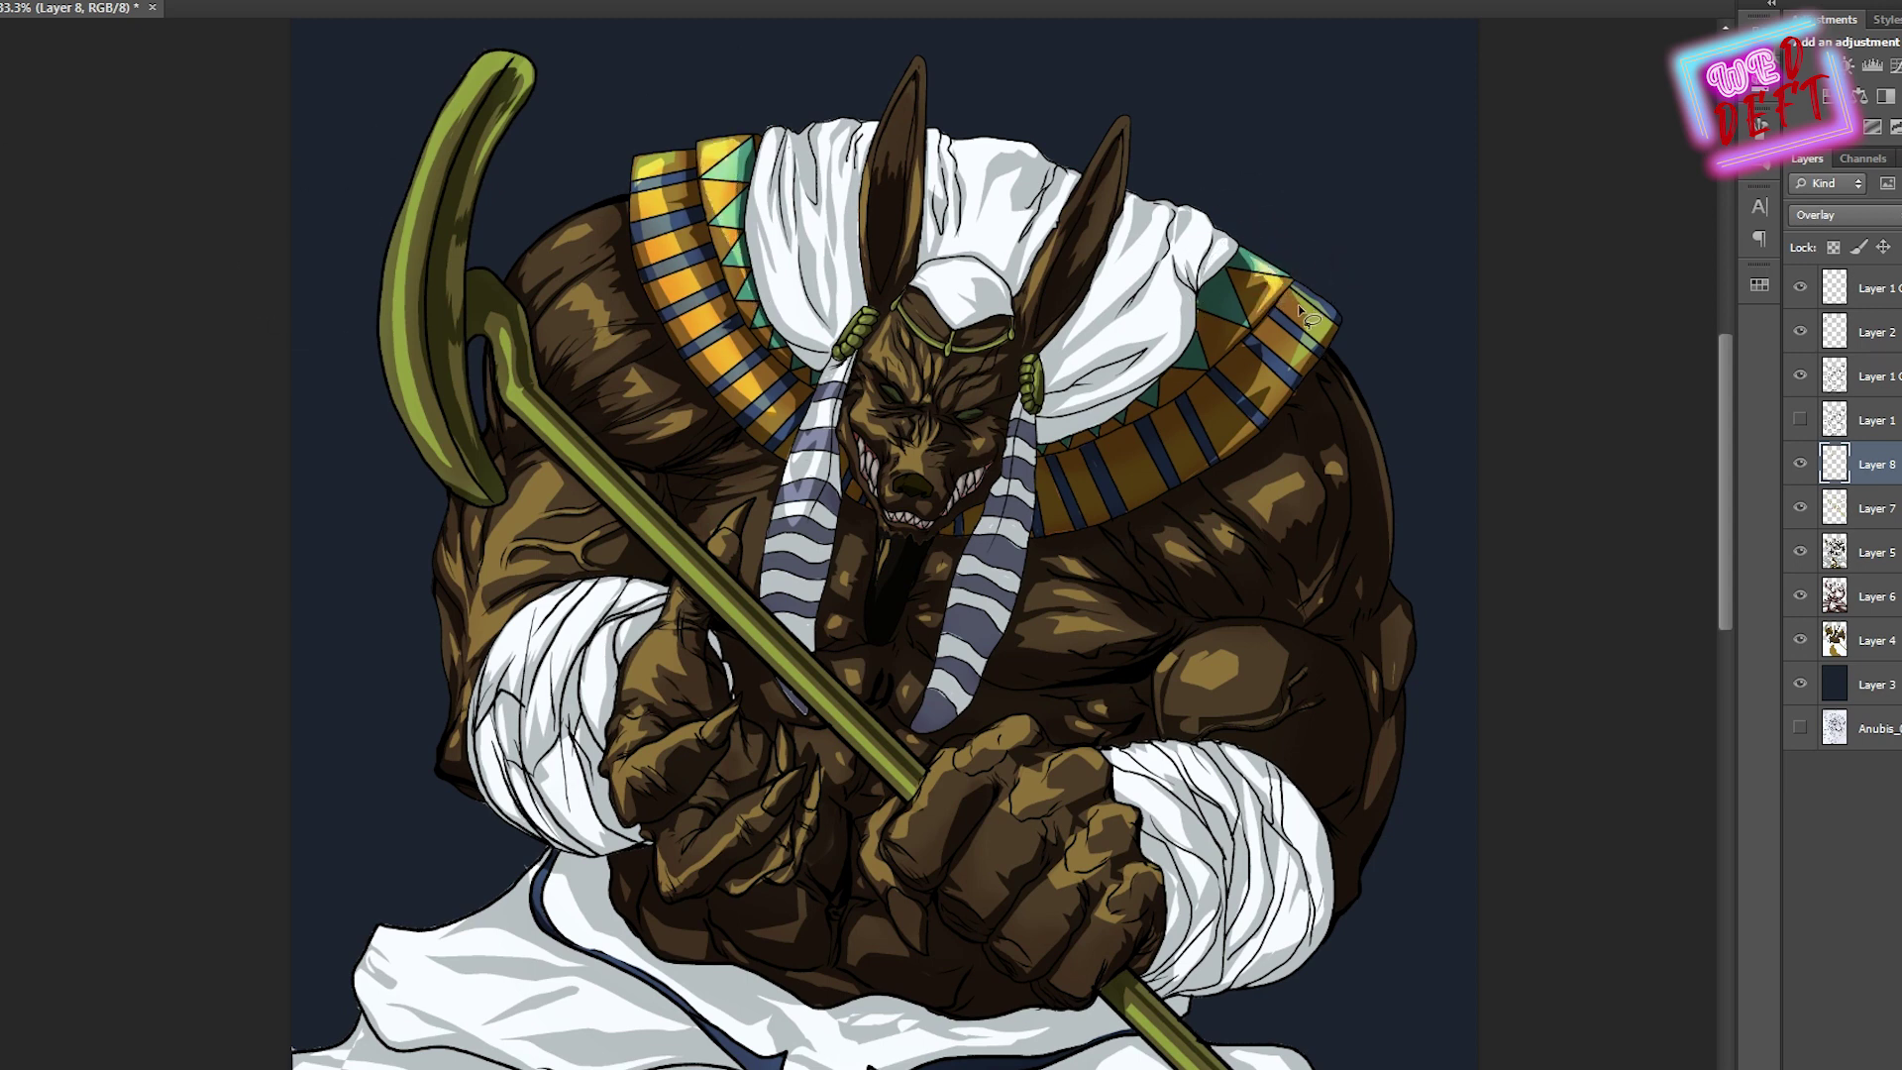
Paint Overlay glints on the forehead circlet and along the staff from its crook to the lower end of the shaft
scroll(698, 532, "up", 3)
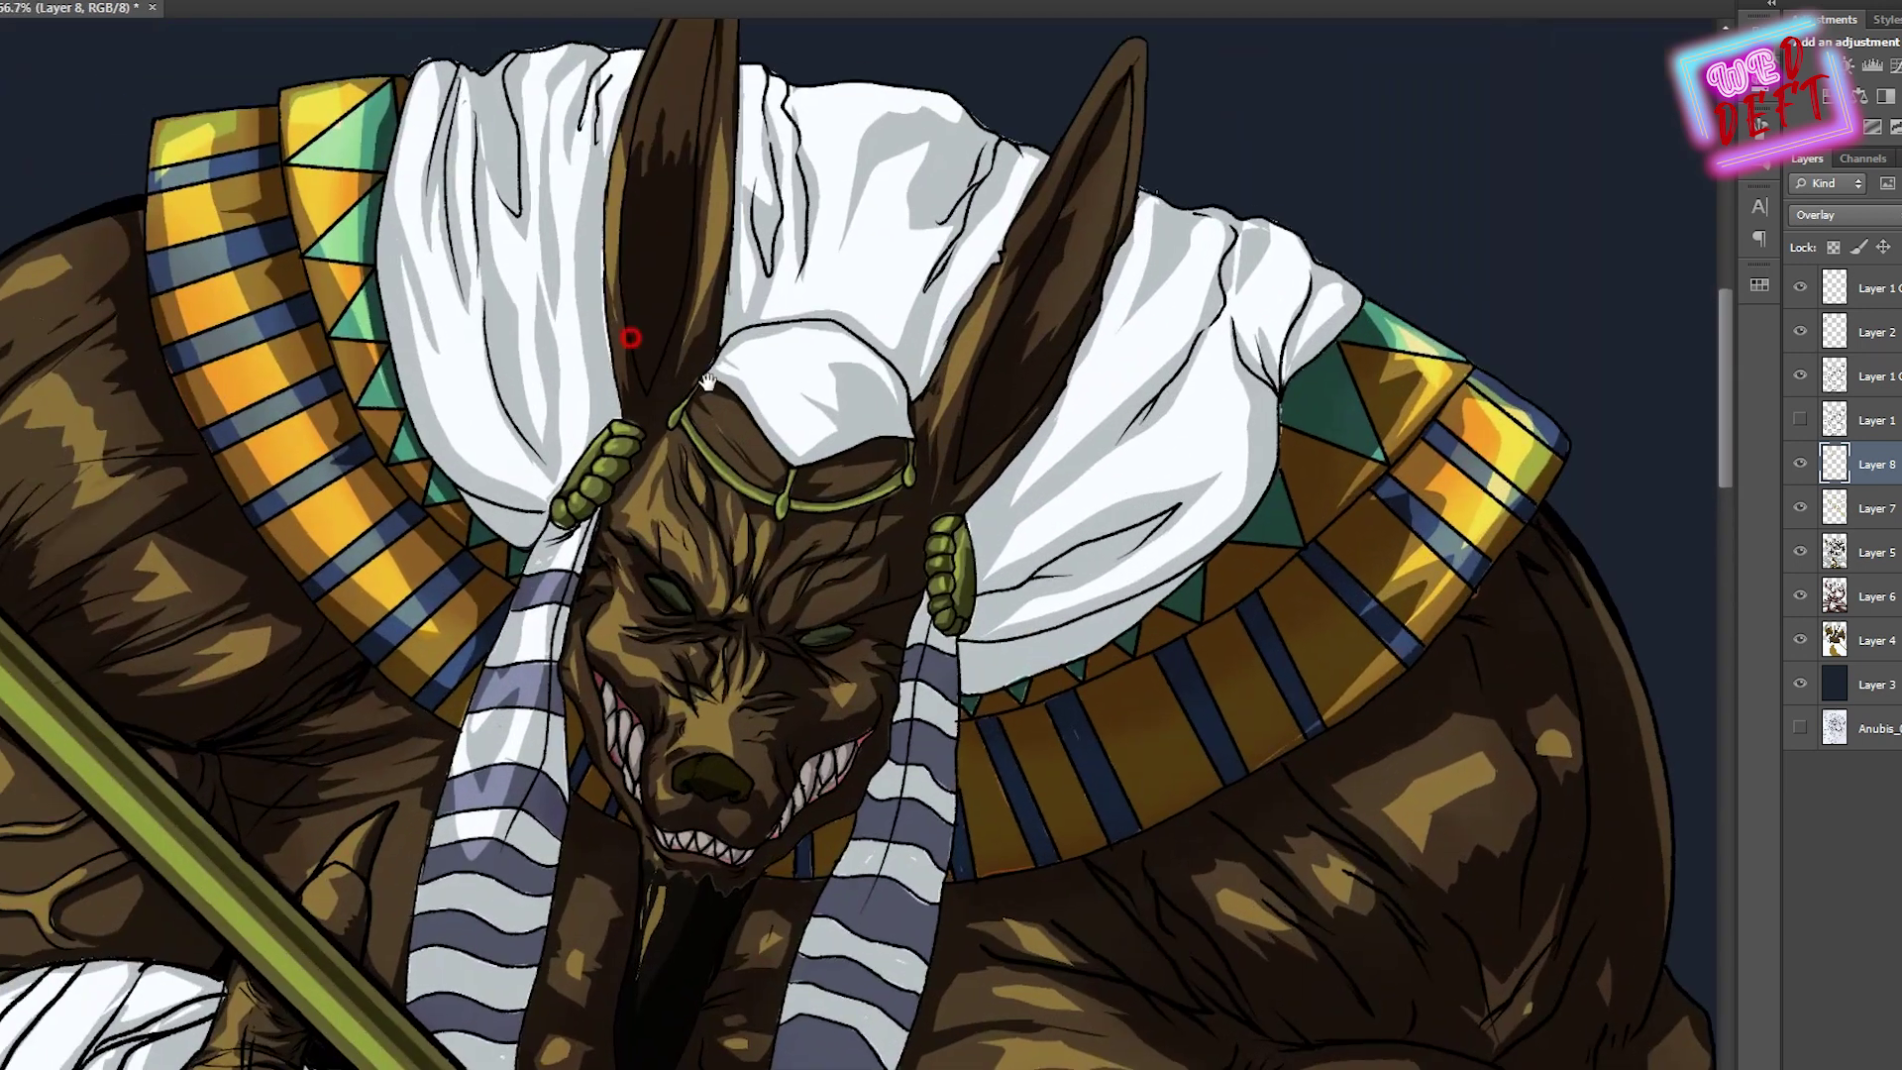
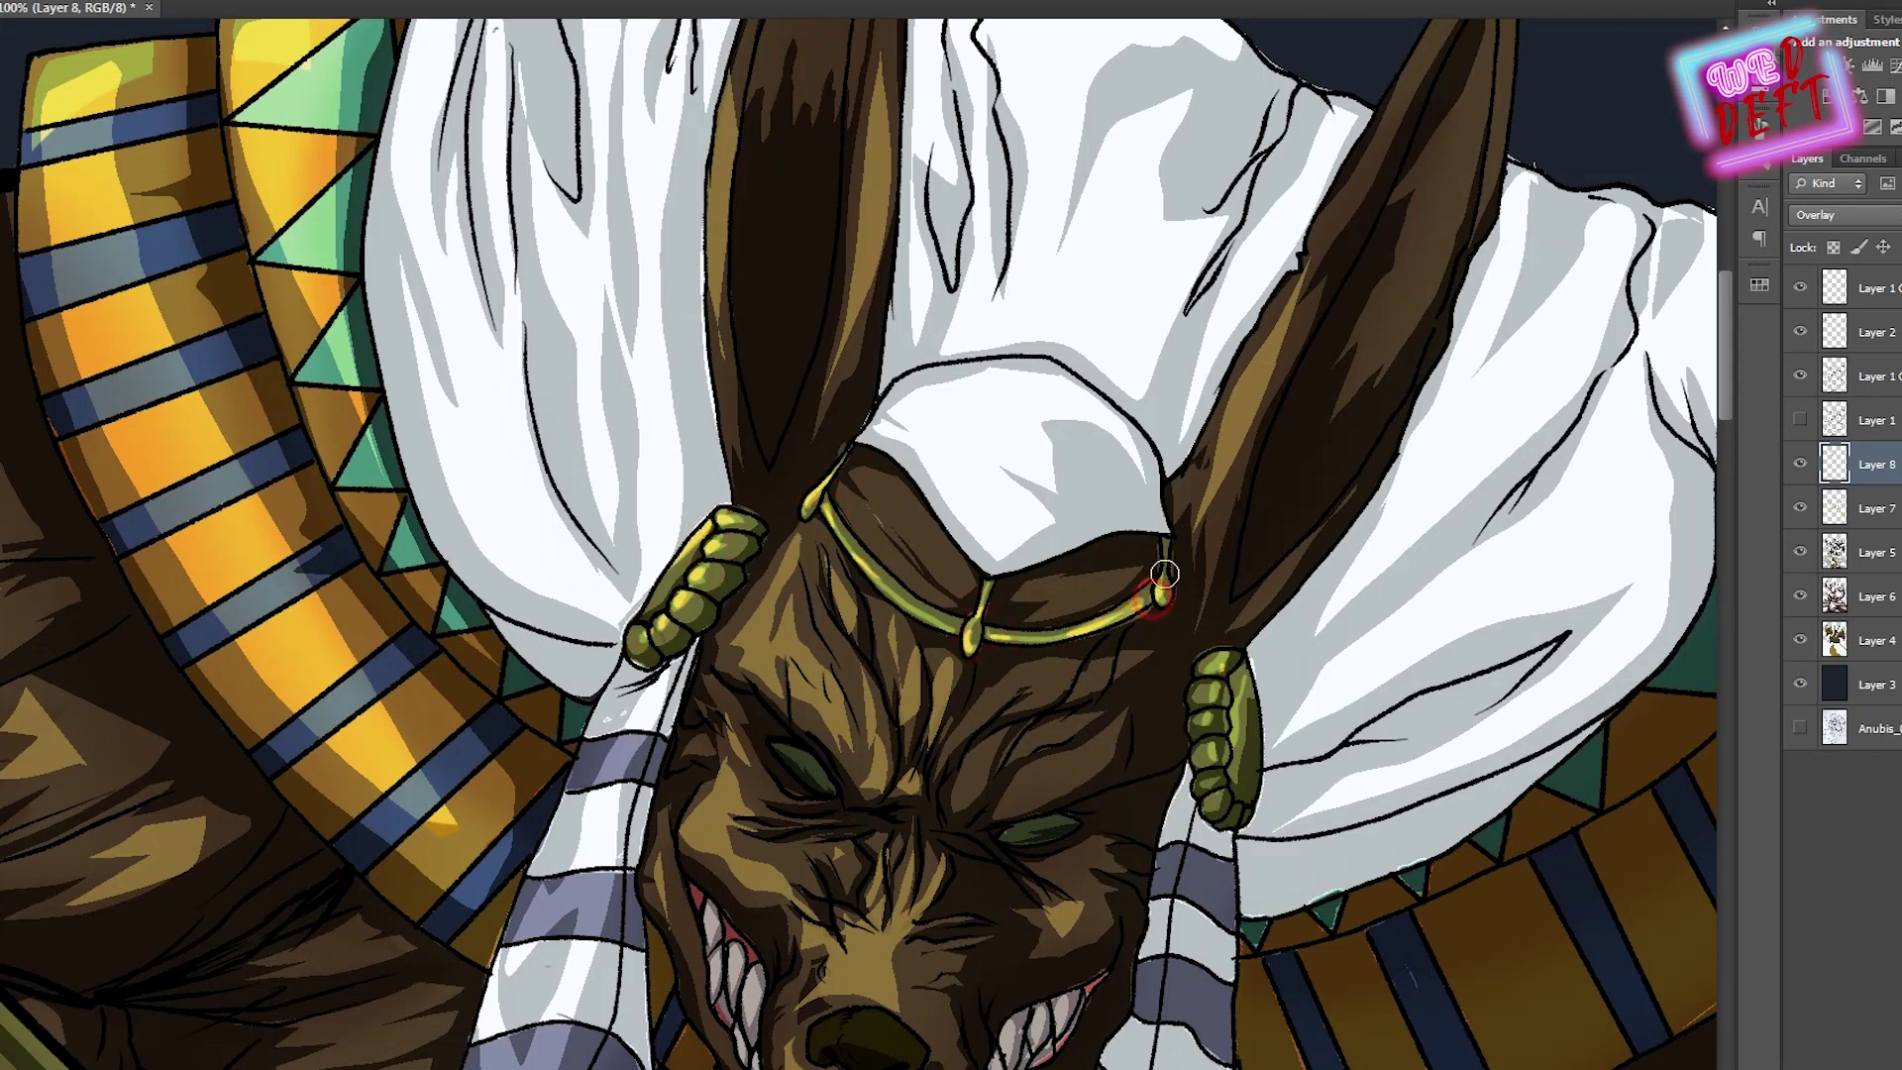
scroll(1164, 573, "down", 3)
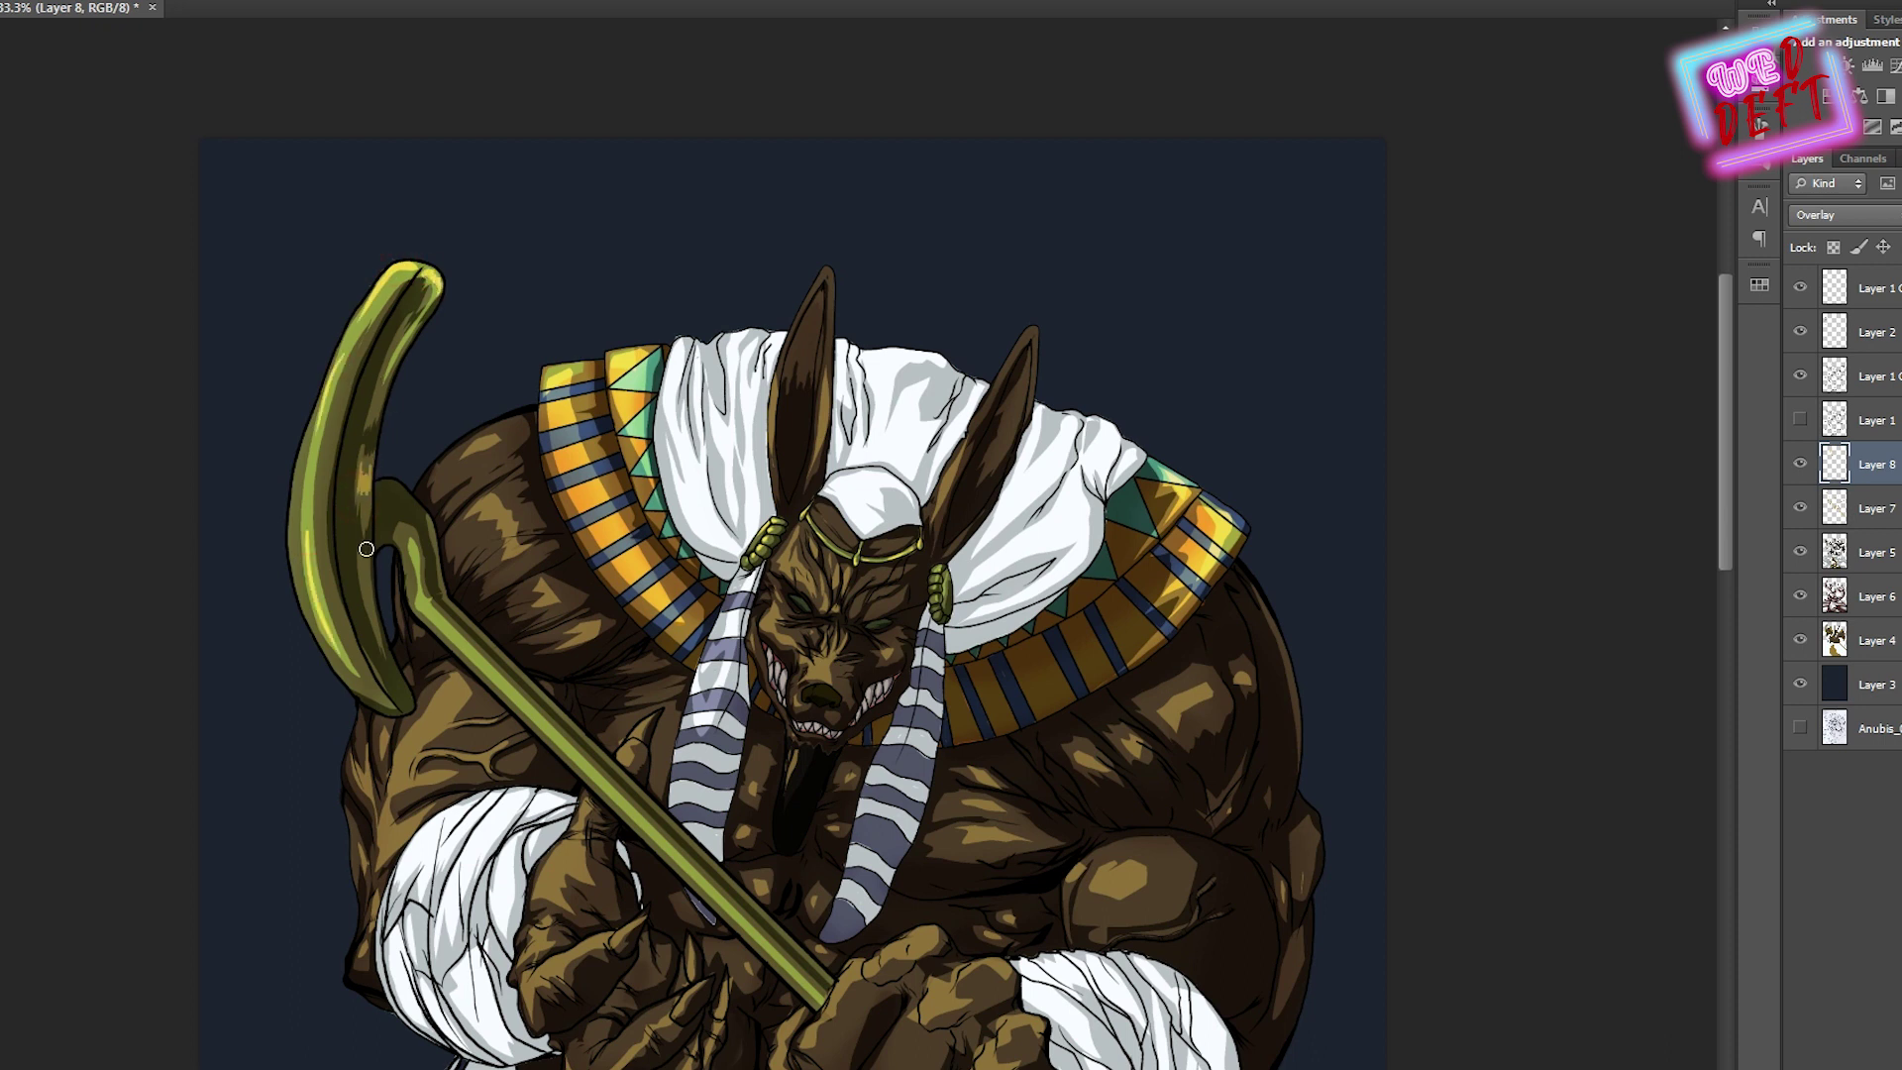
scroll(688, 844, "up", 2)
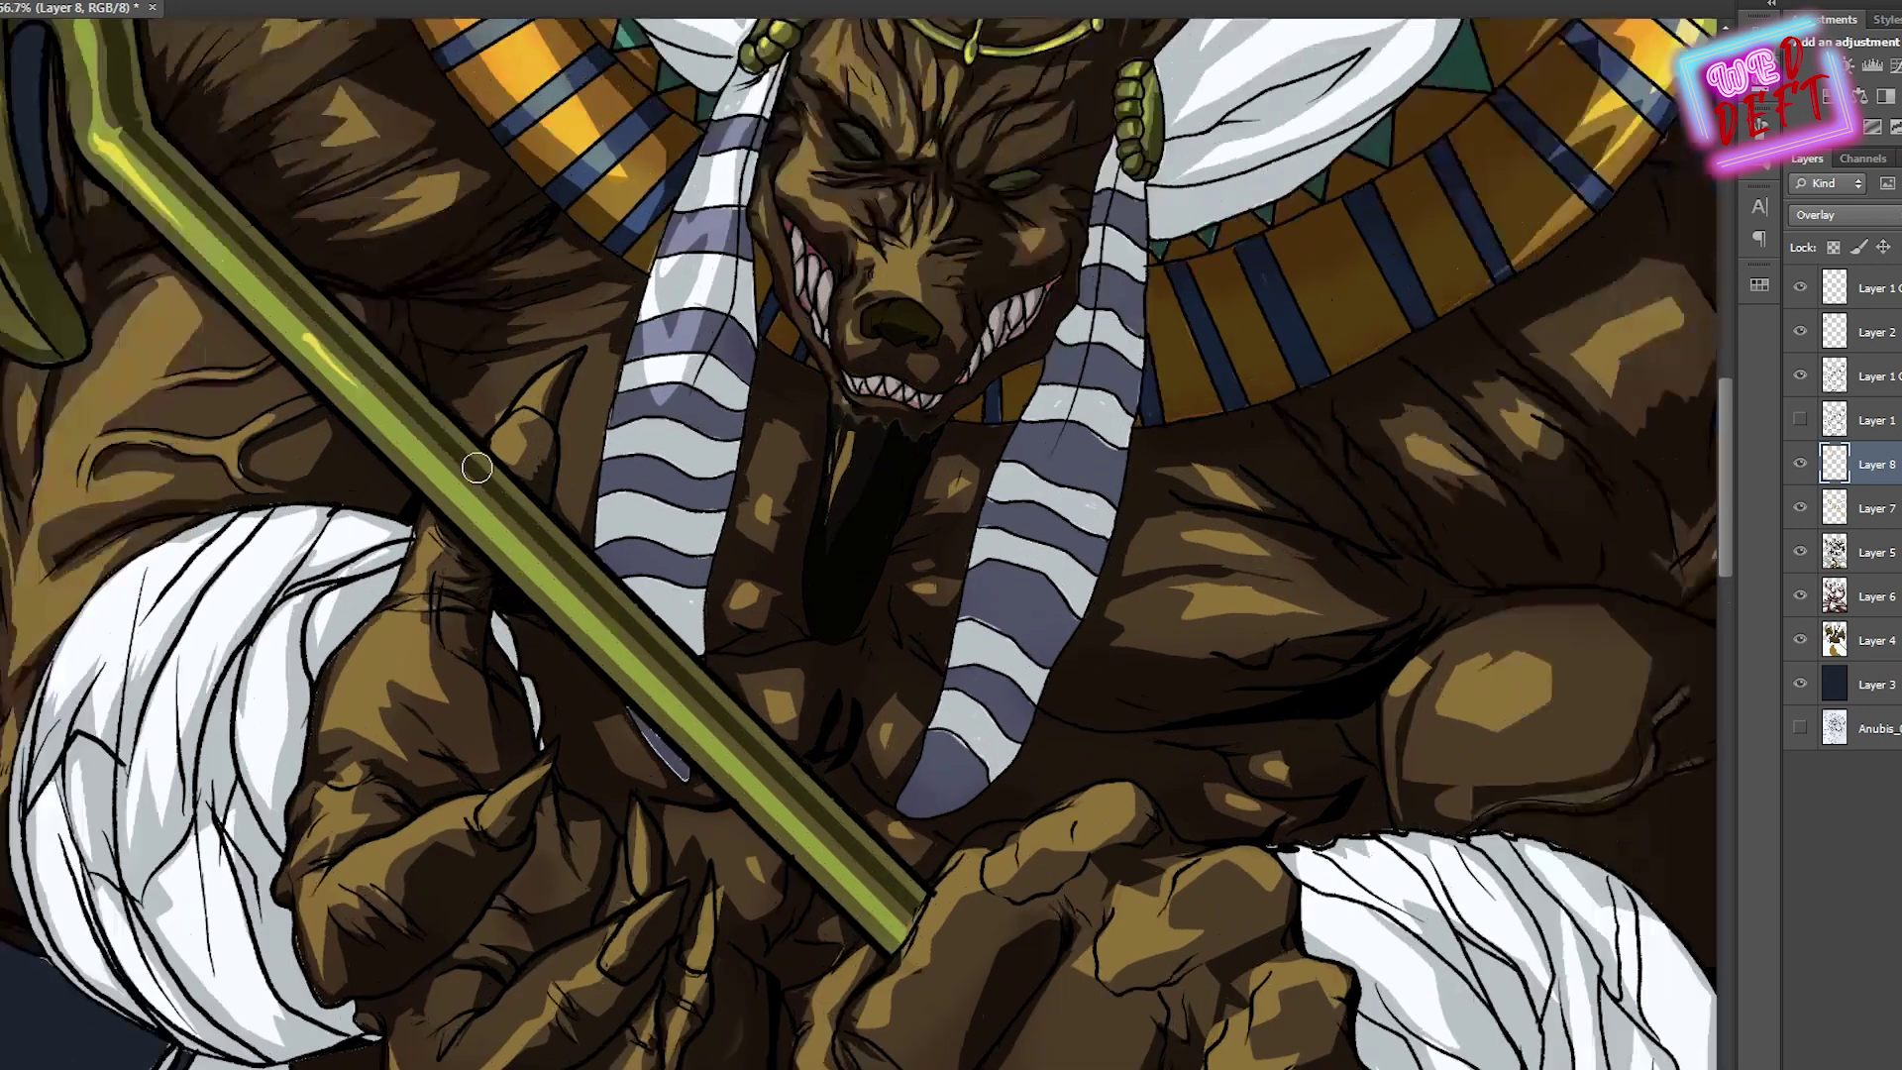
scroll(850, 889, "down", 2)
scroll(705, 433, "up", 1)
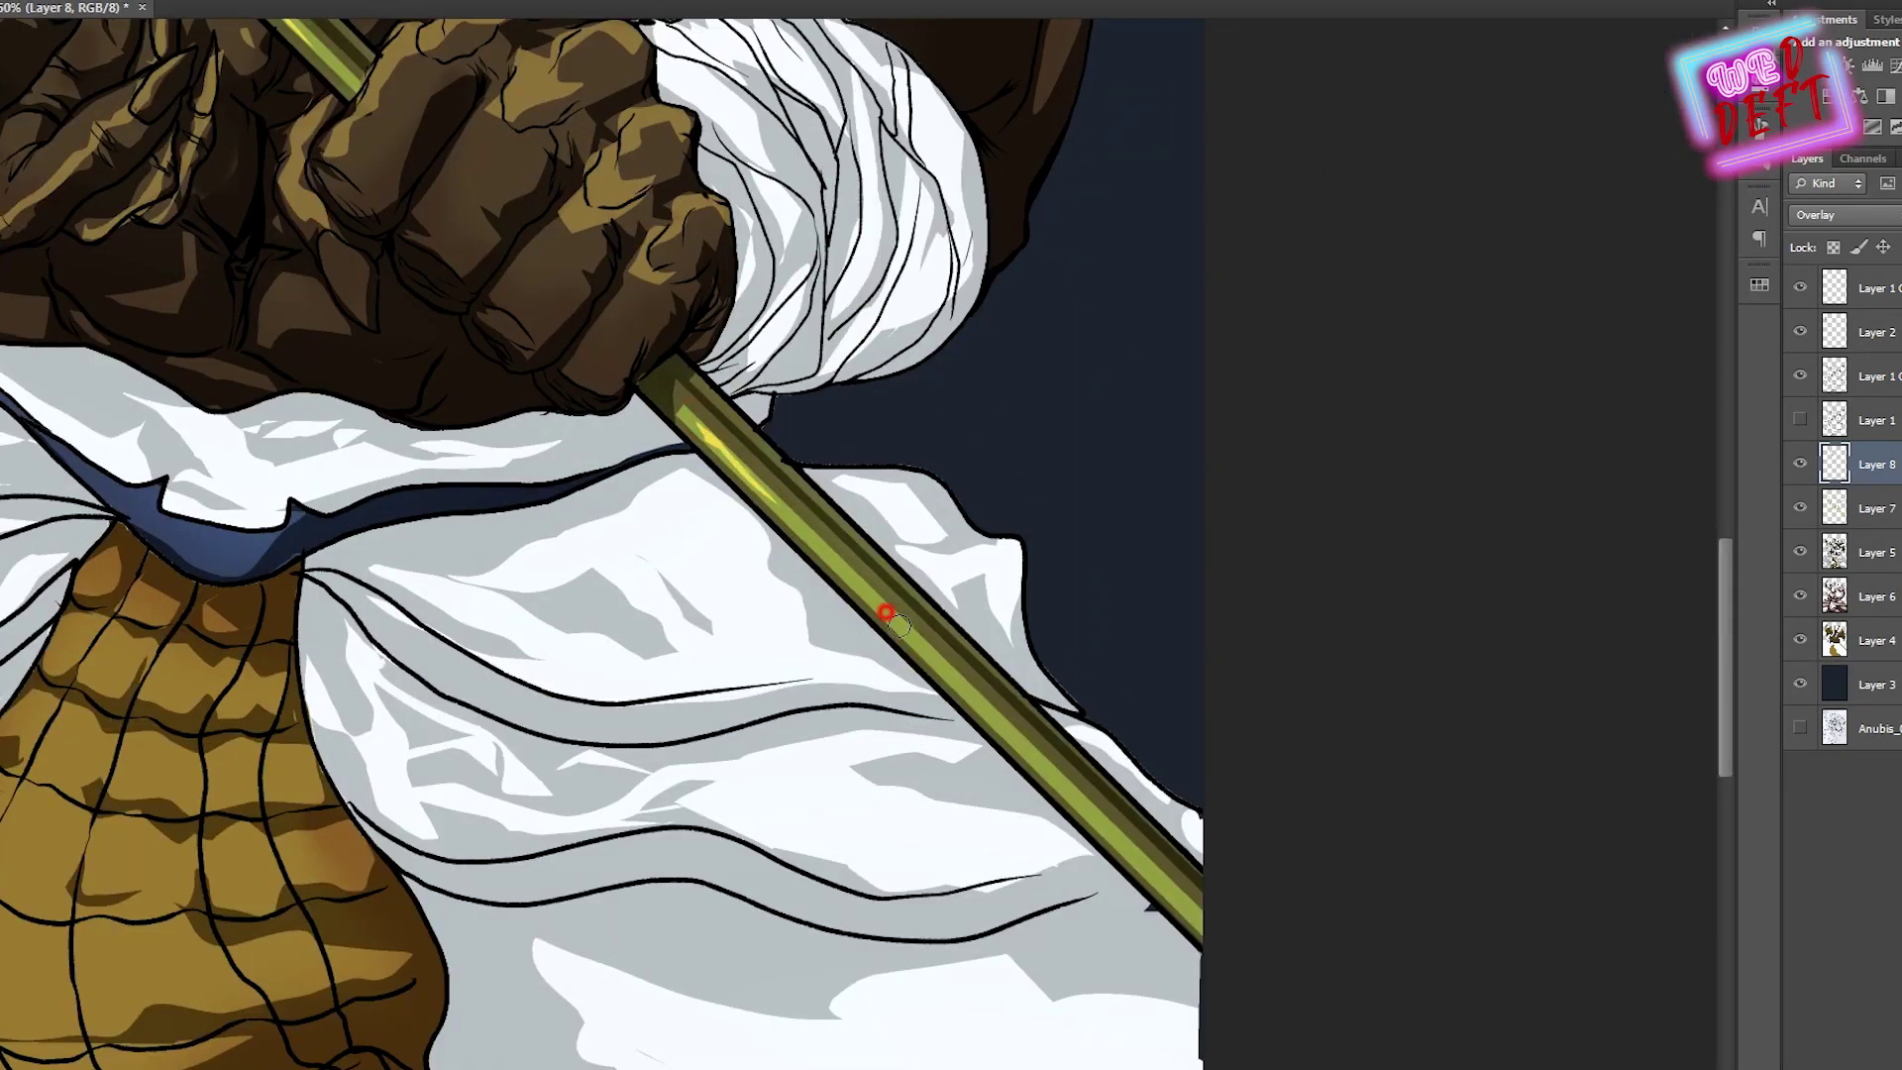
left_click_drag(1070, 792, 1151, 897)
Add Overlay highlights to the lit scales down the full length of the golden scaled section between the white cloths
scroll(455, 550, "down", 2)
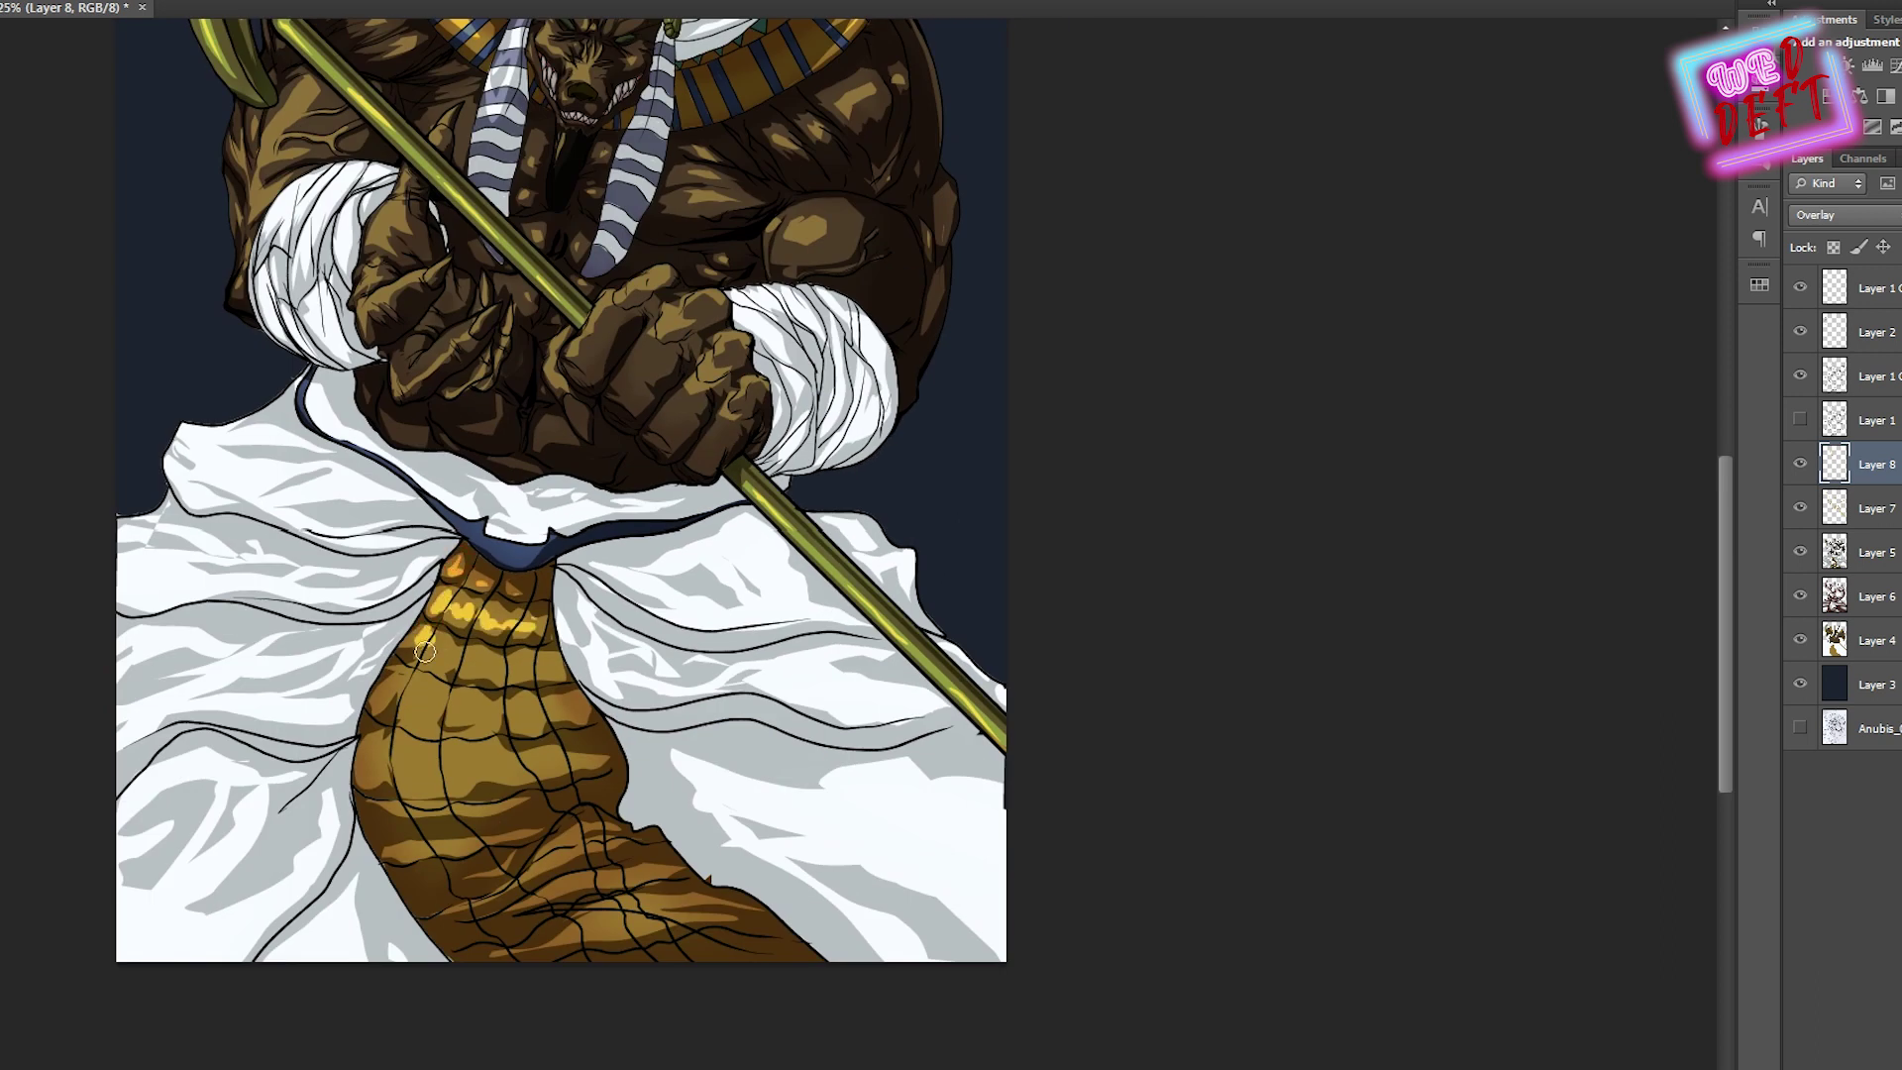
scroll(213, 302, "down", 1)
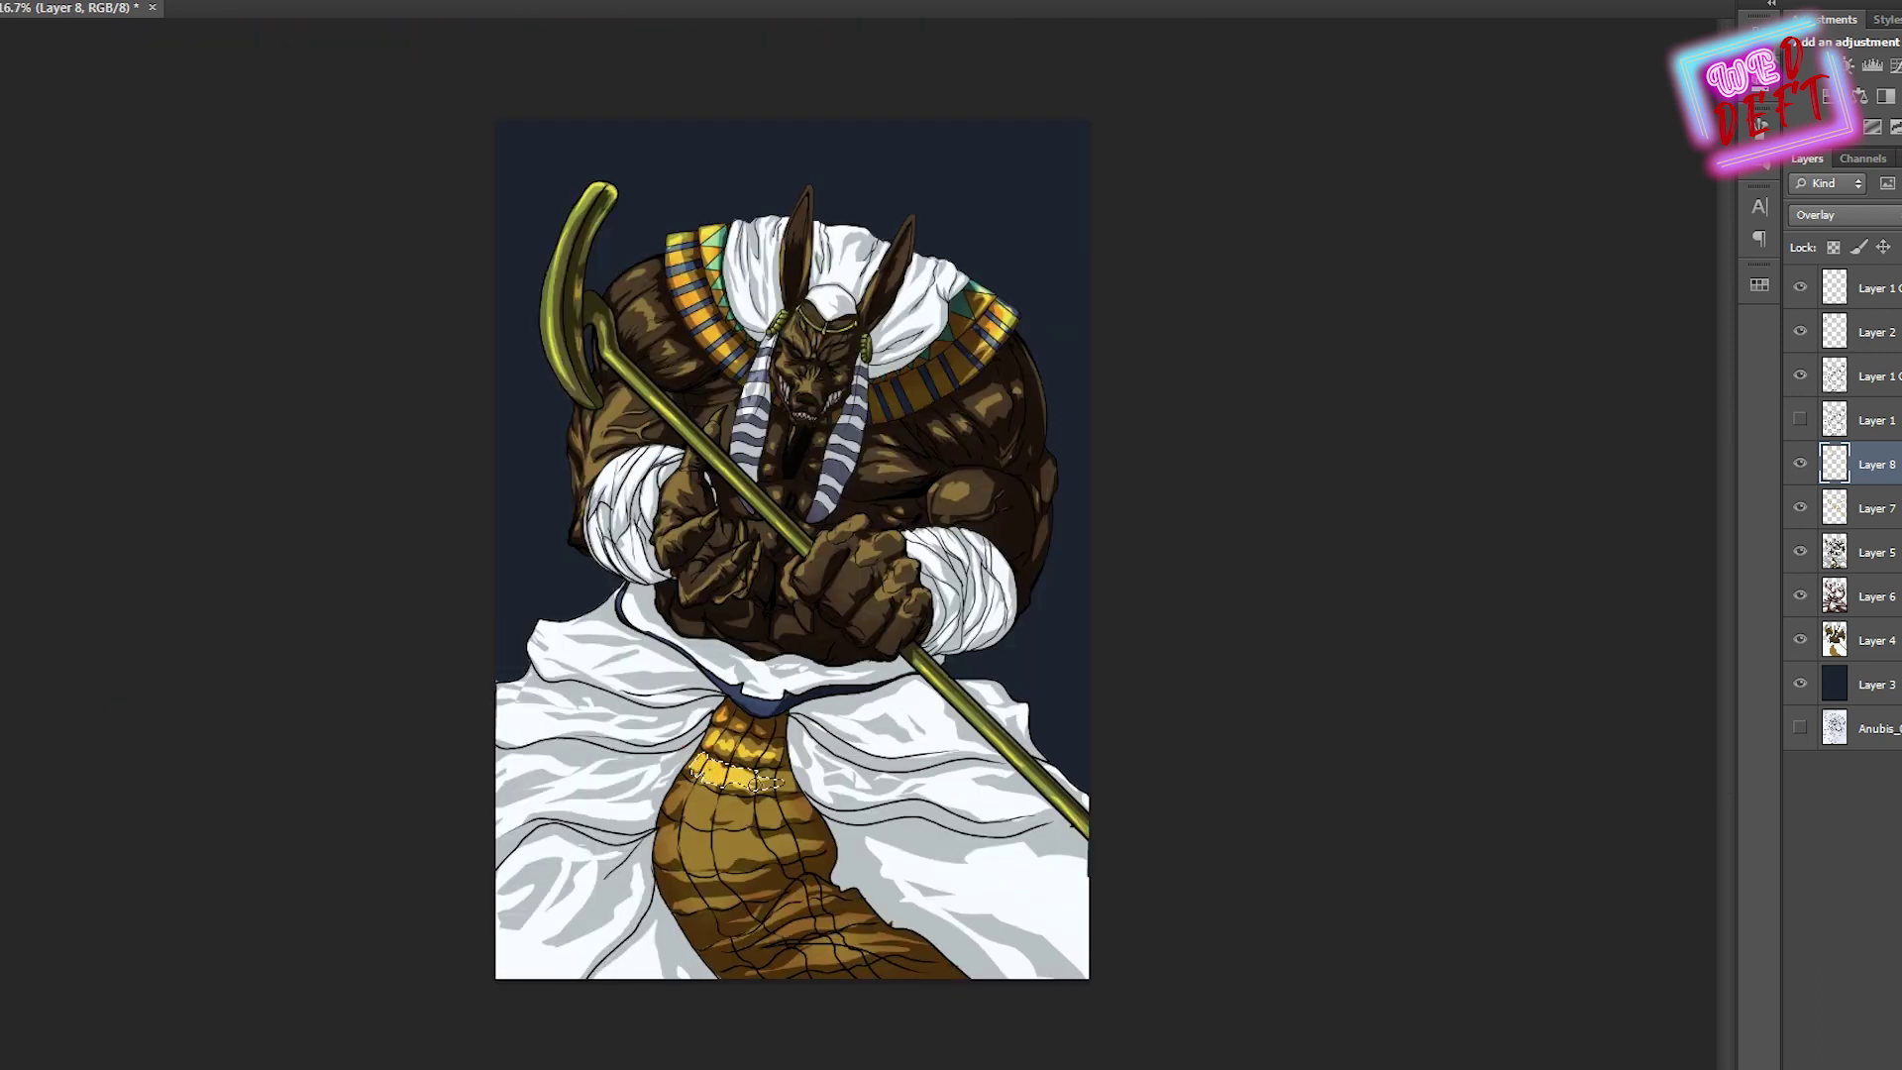
scroll(38, 262, "down", 1)
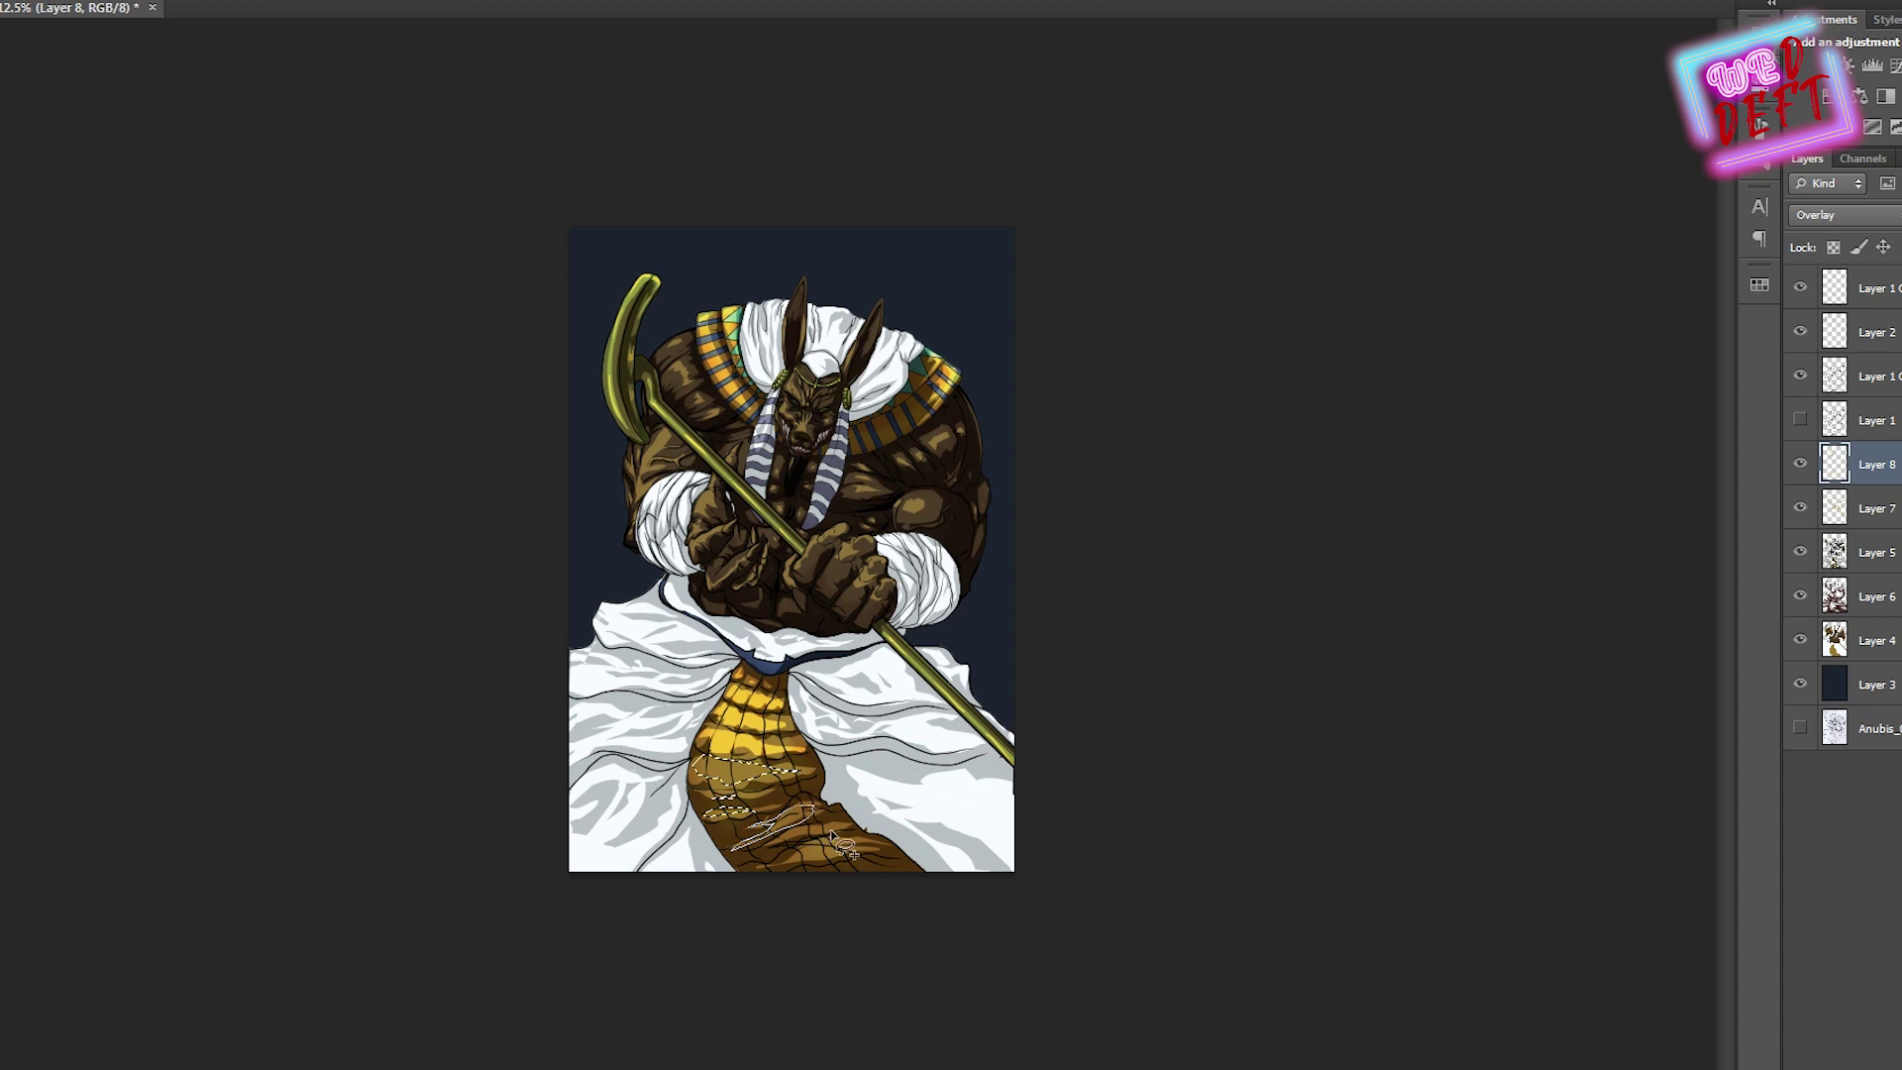
key("b")
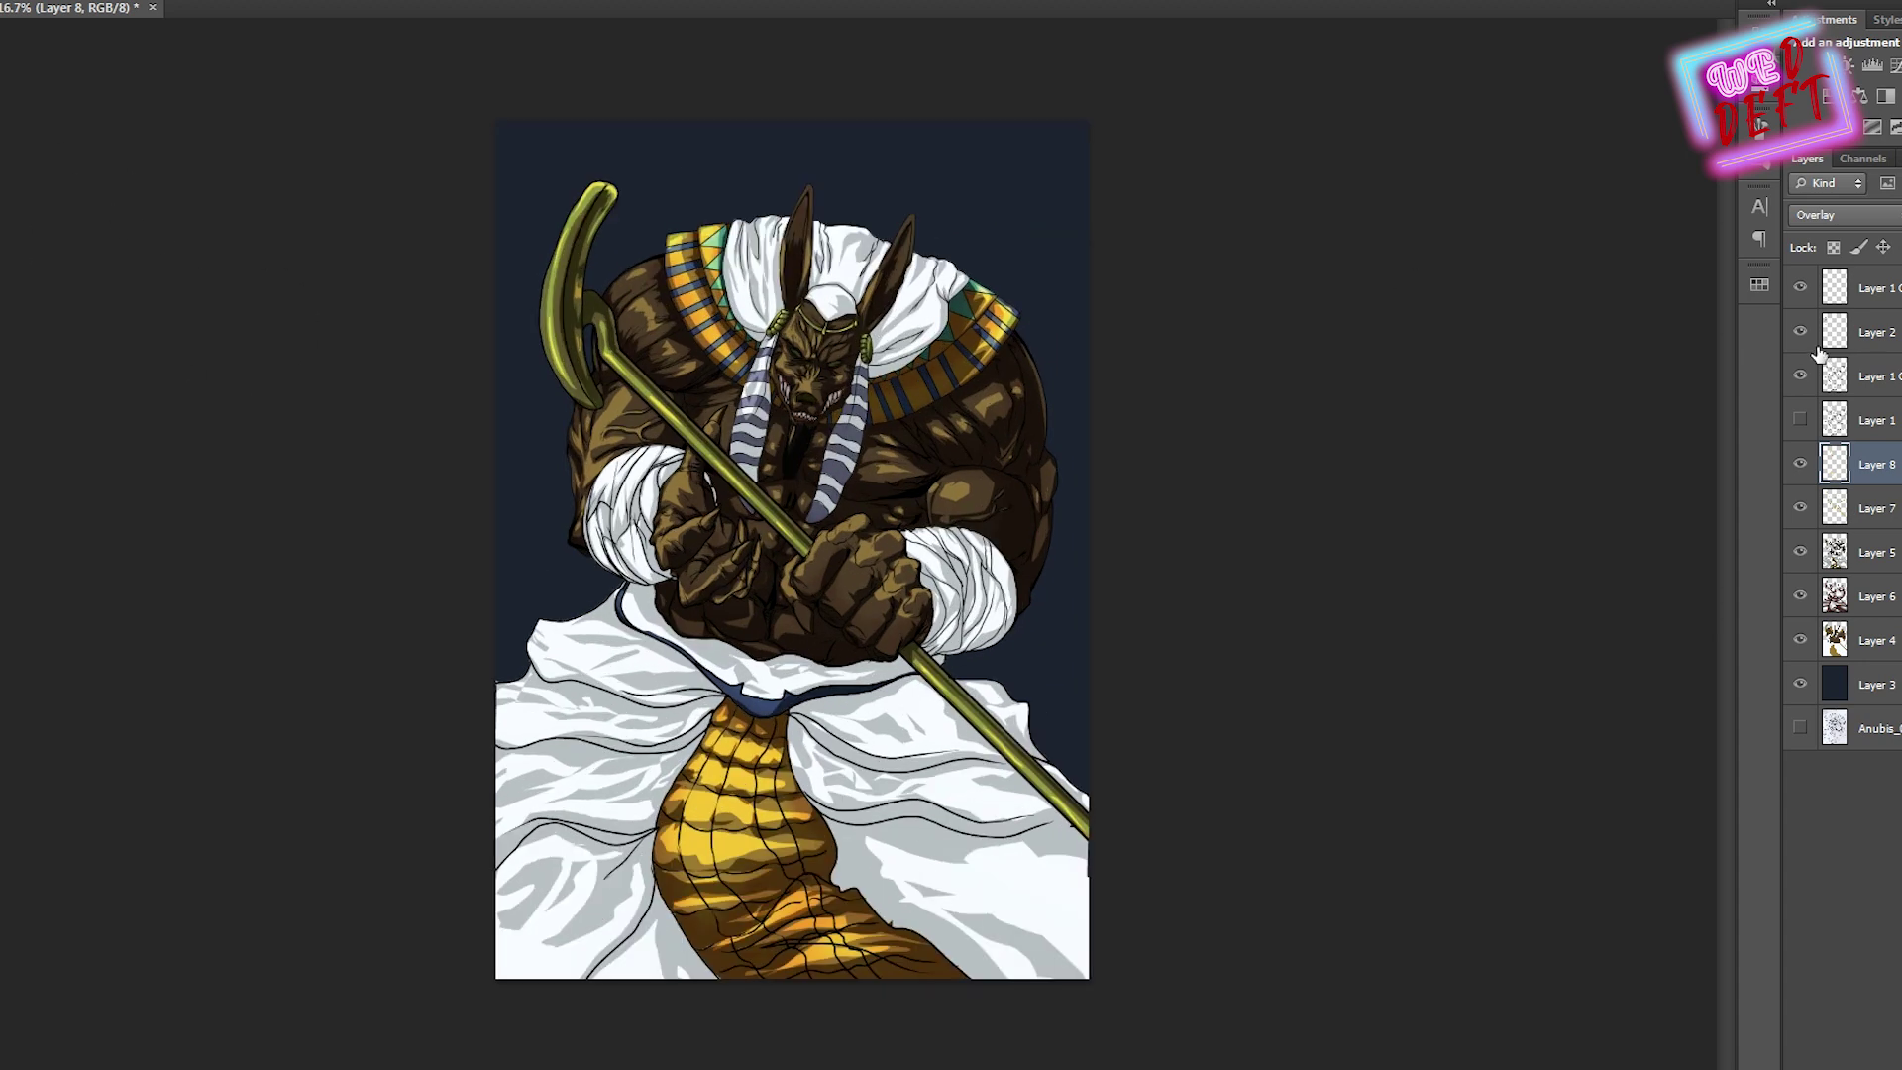
On a new top layer, apply a fading green gradient within the figure's outline and set the blending mode to Lighten
left_click(1803, 288)
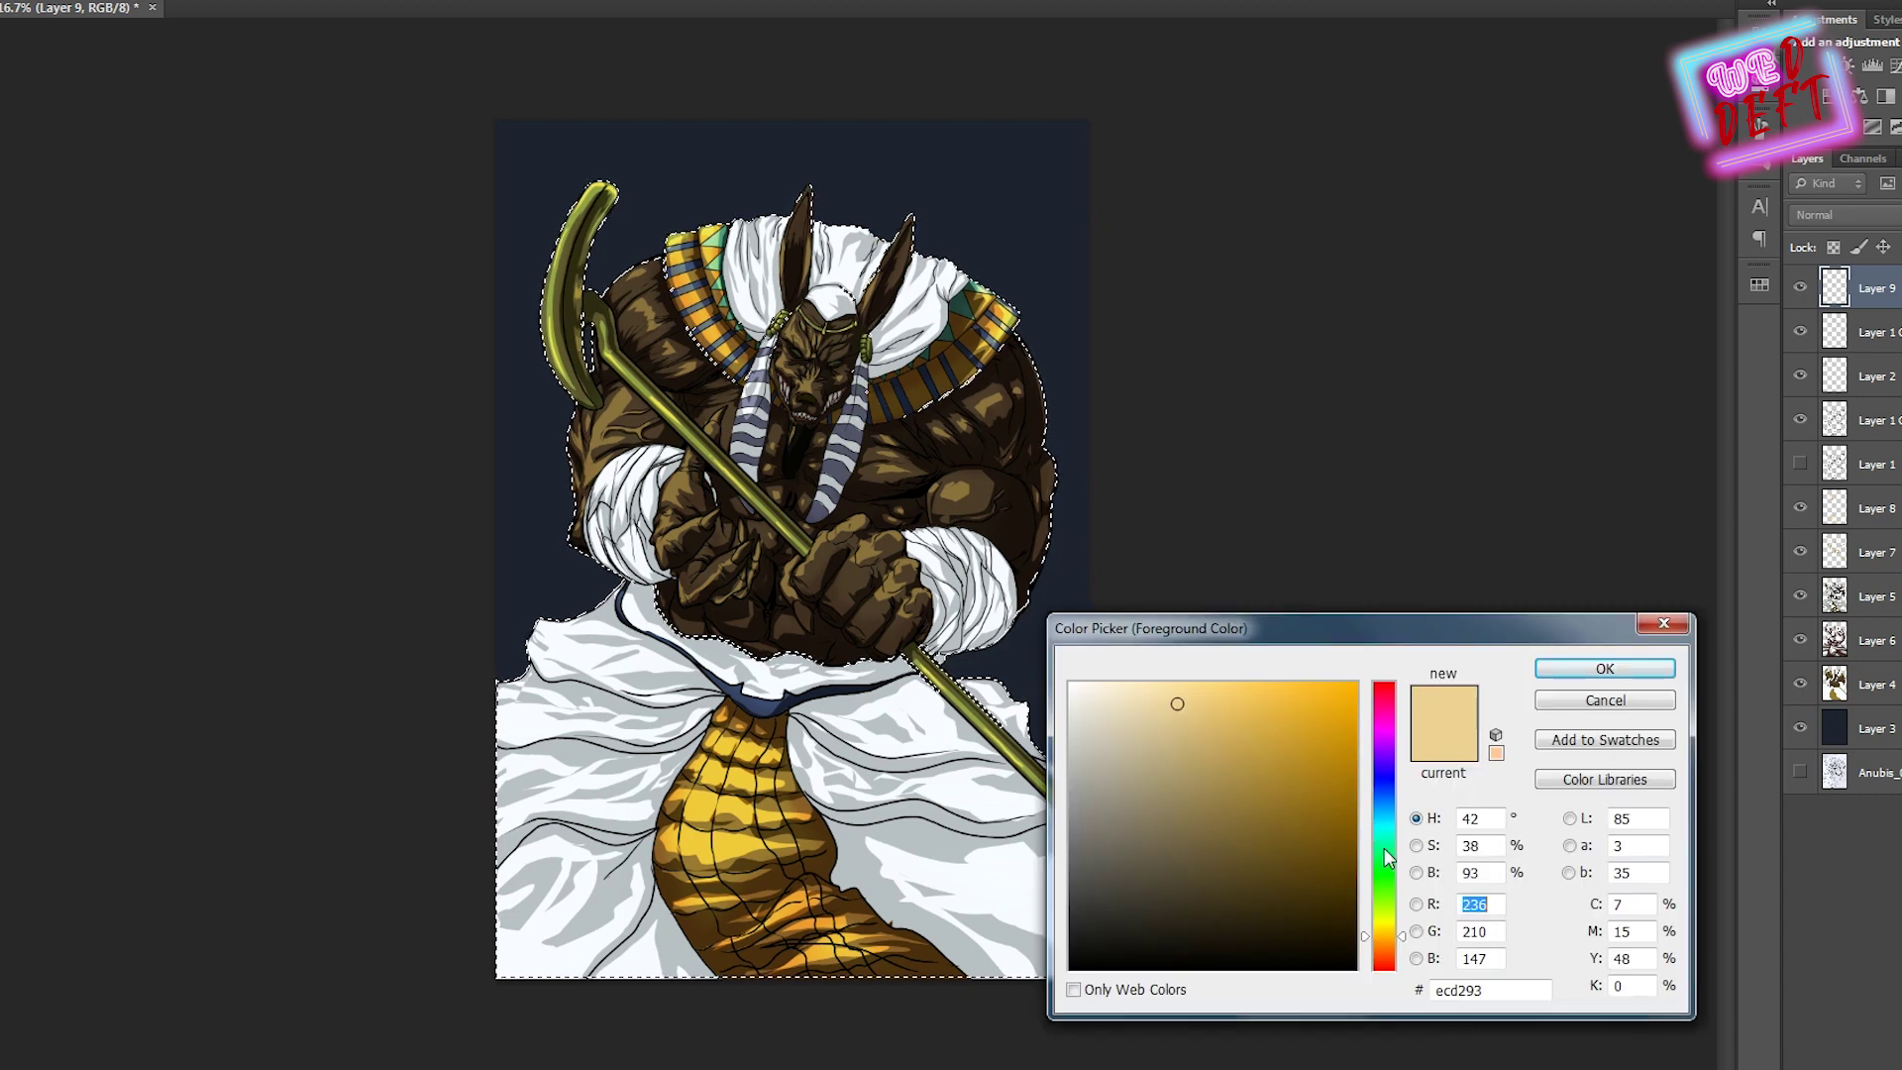
left_click(1383, 848)
key("Return")
left_click_drag(755, 544, 825, 965)
key("ctrl+d")
left_click(1842, 215)
left_click(1832, 384)
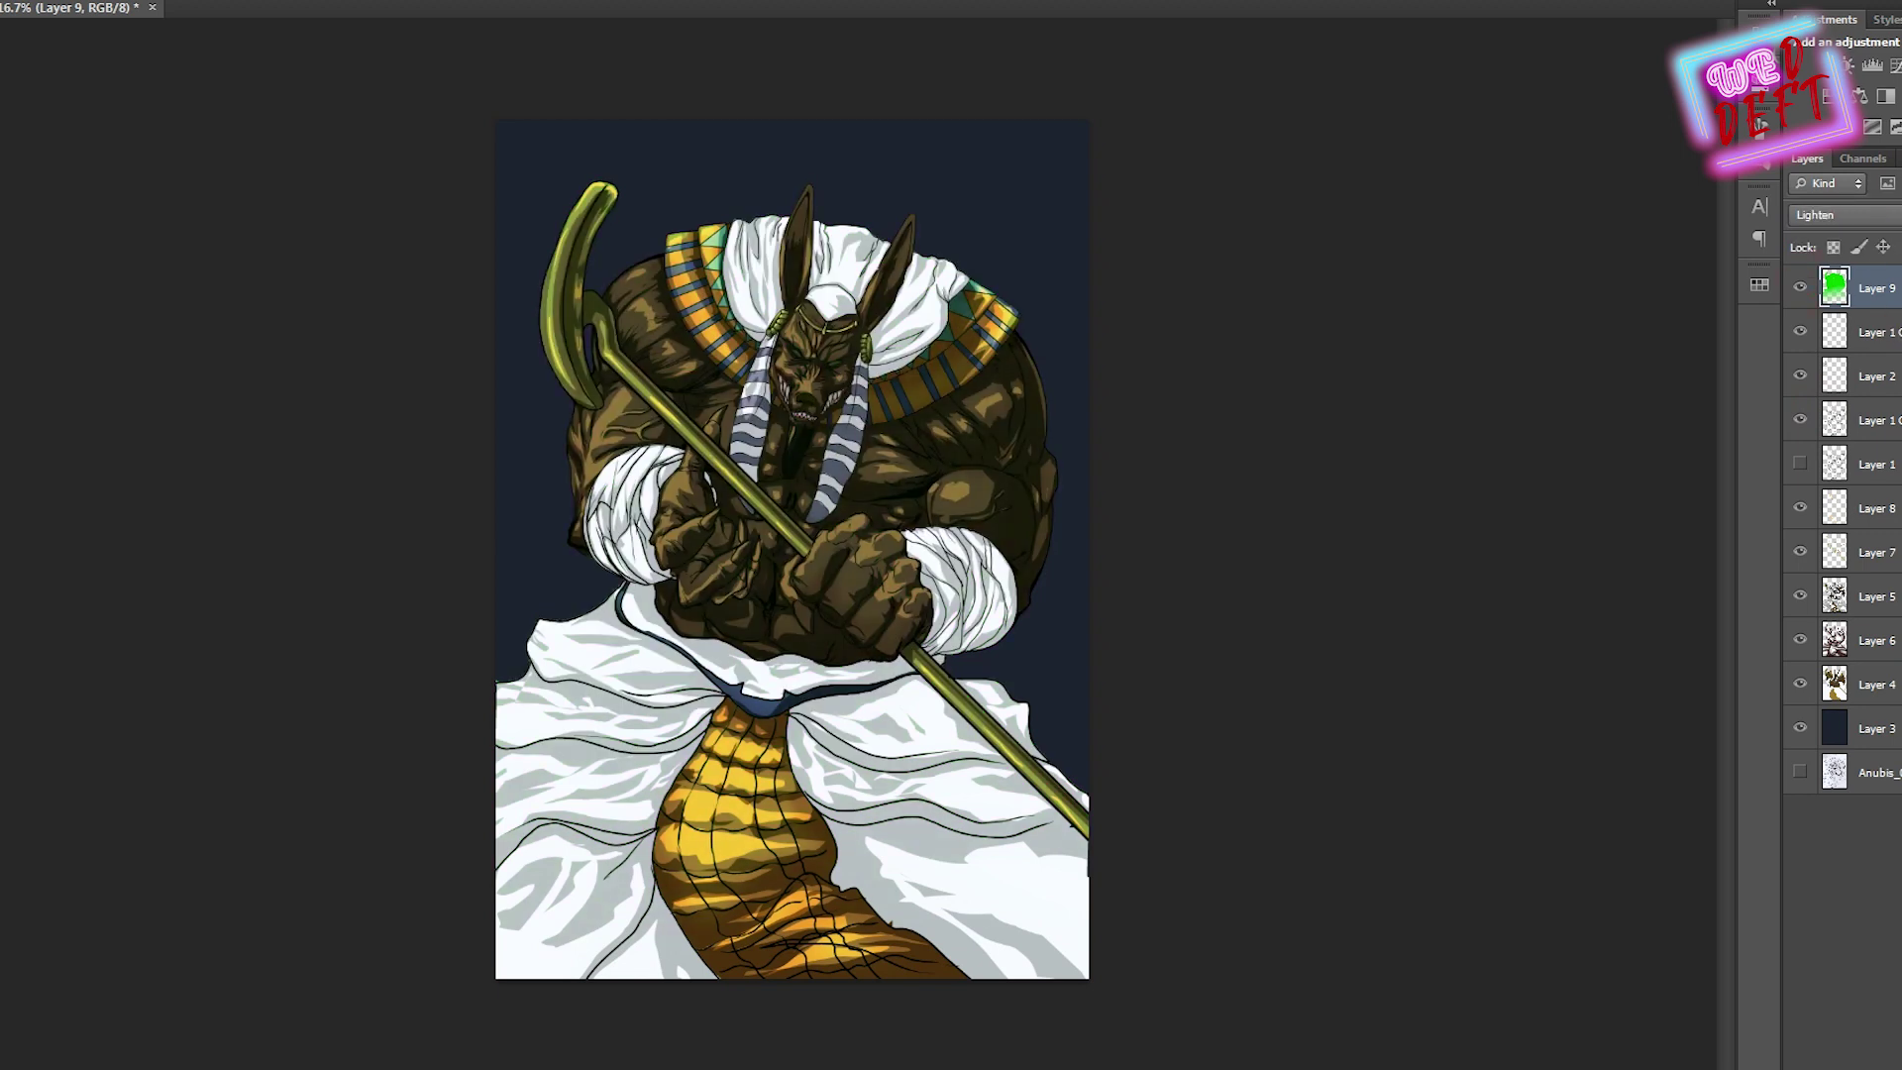
On a new layer below the green tint, apply a fading pale orange gradient within the figure's outline in Color Dodge mode
key("ctrl+shift+n")
key("Return")
left_click(1382, 926)
key("Return")
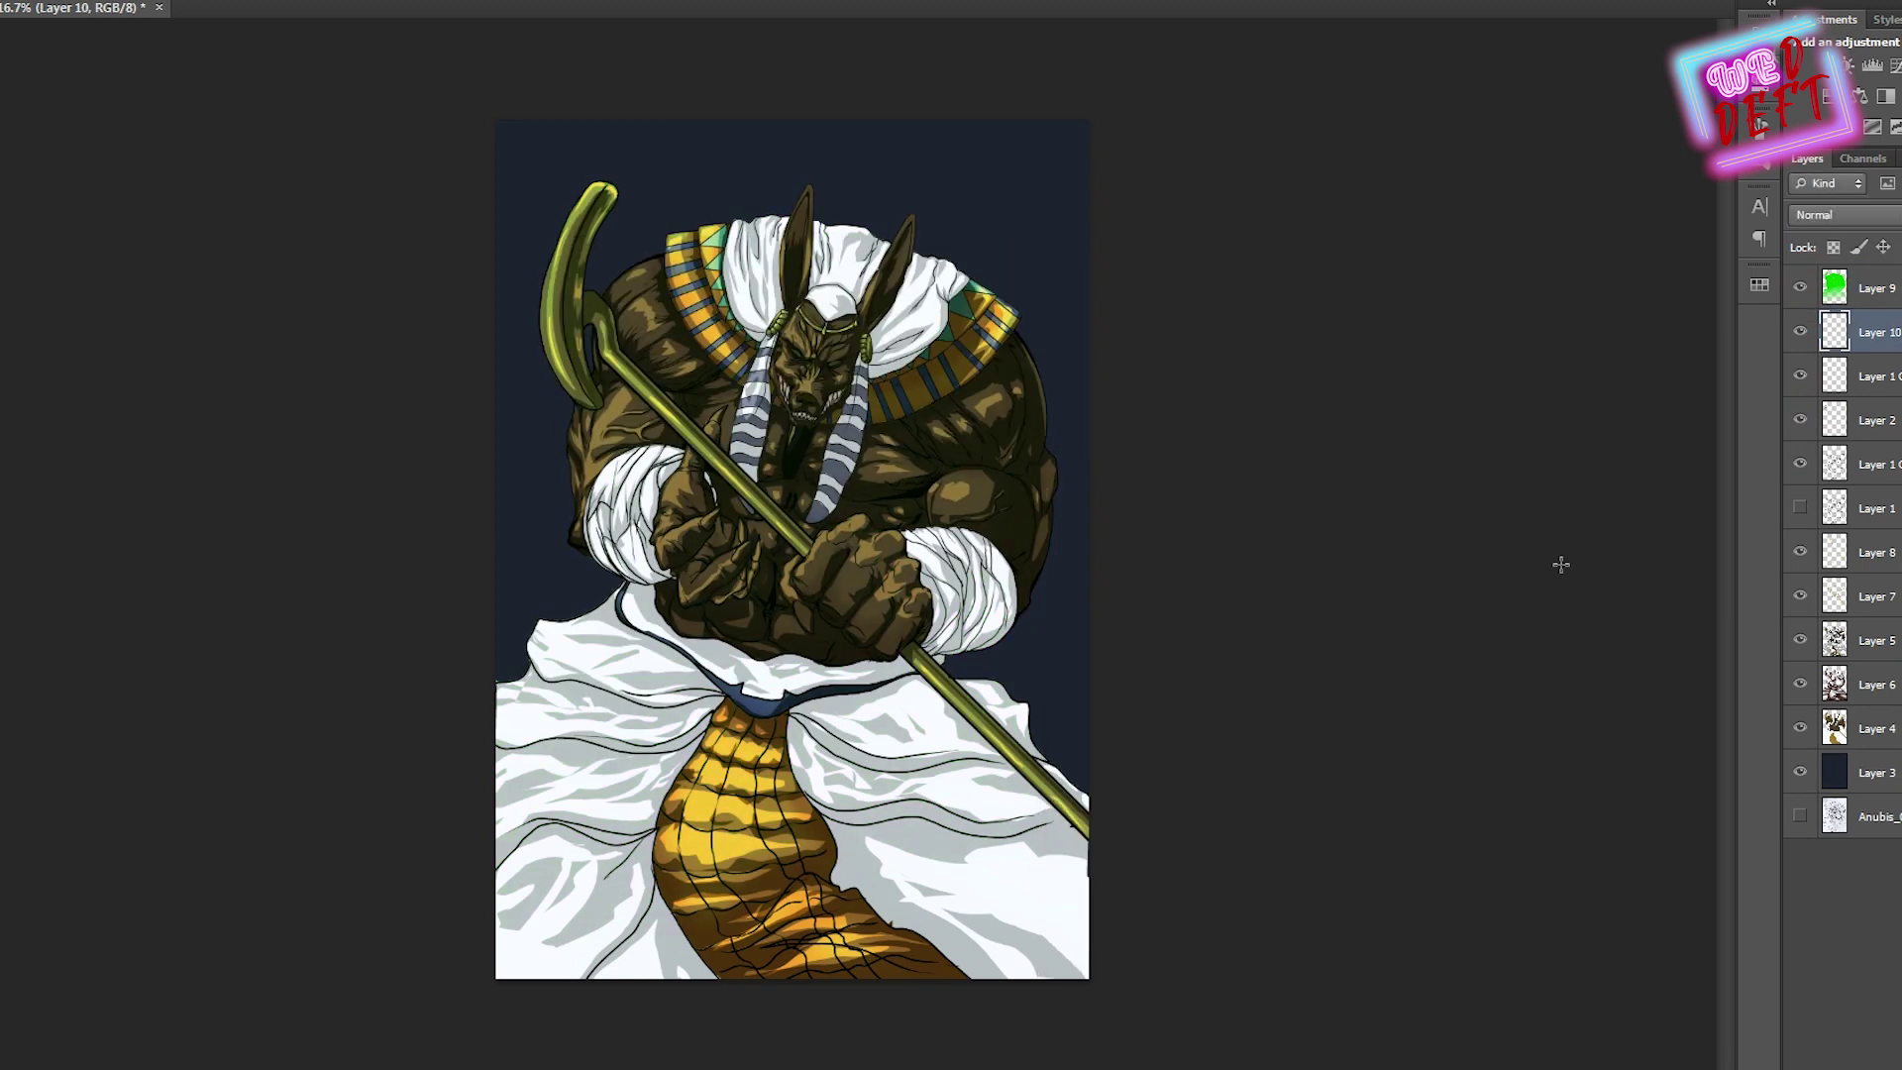
left_click_drag(1377, 178, 1375, 852)
left_click(1842, 215)
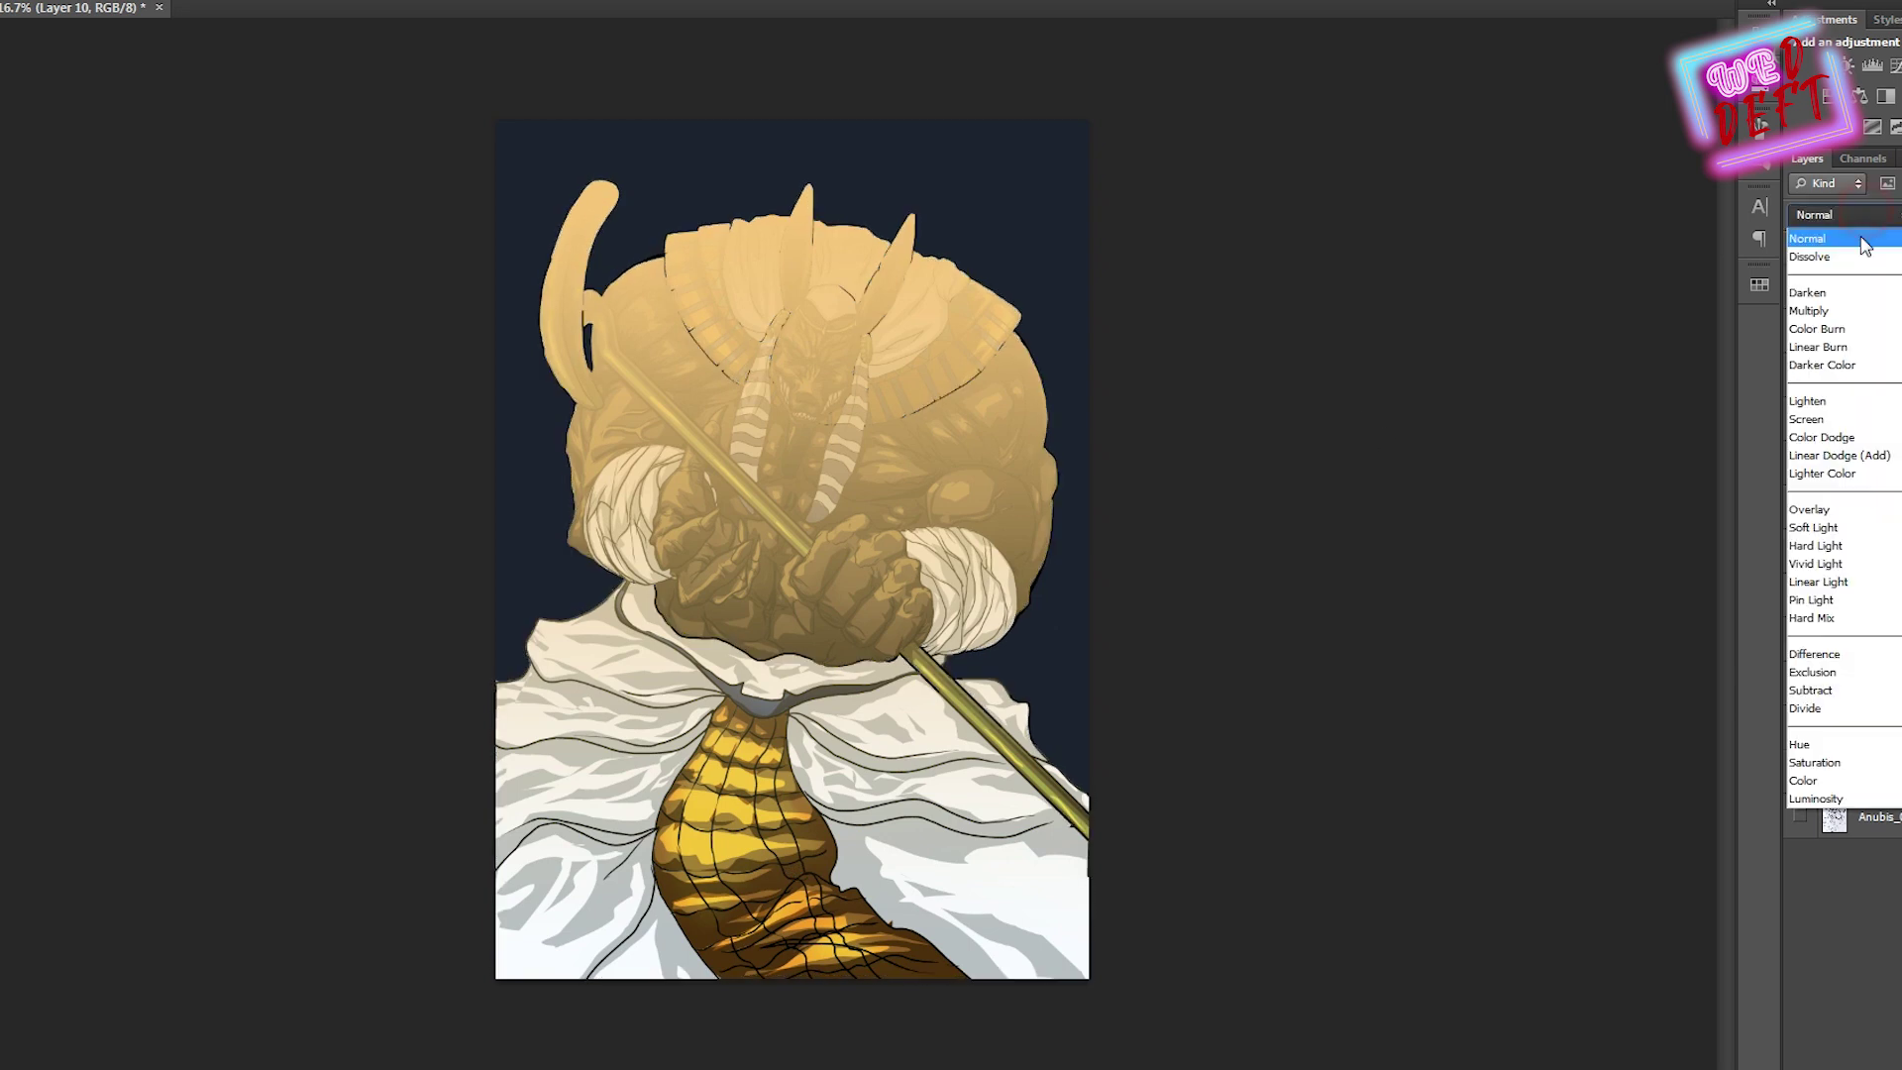
left_click(1820, 436)
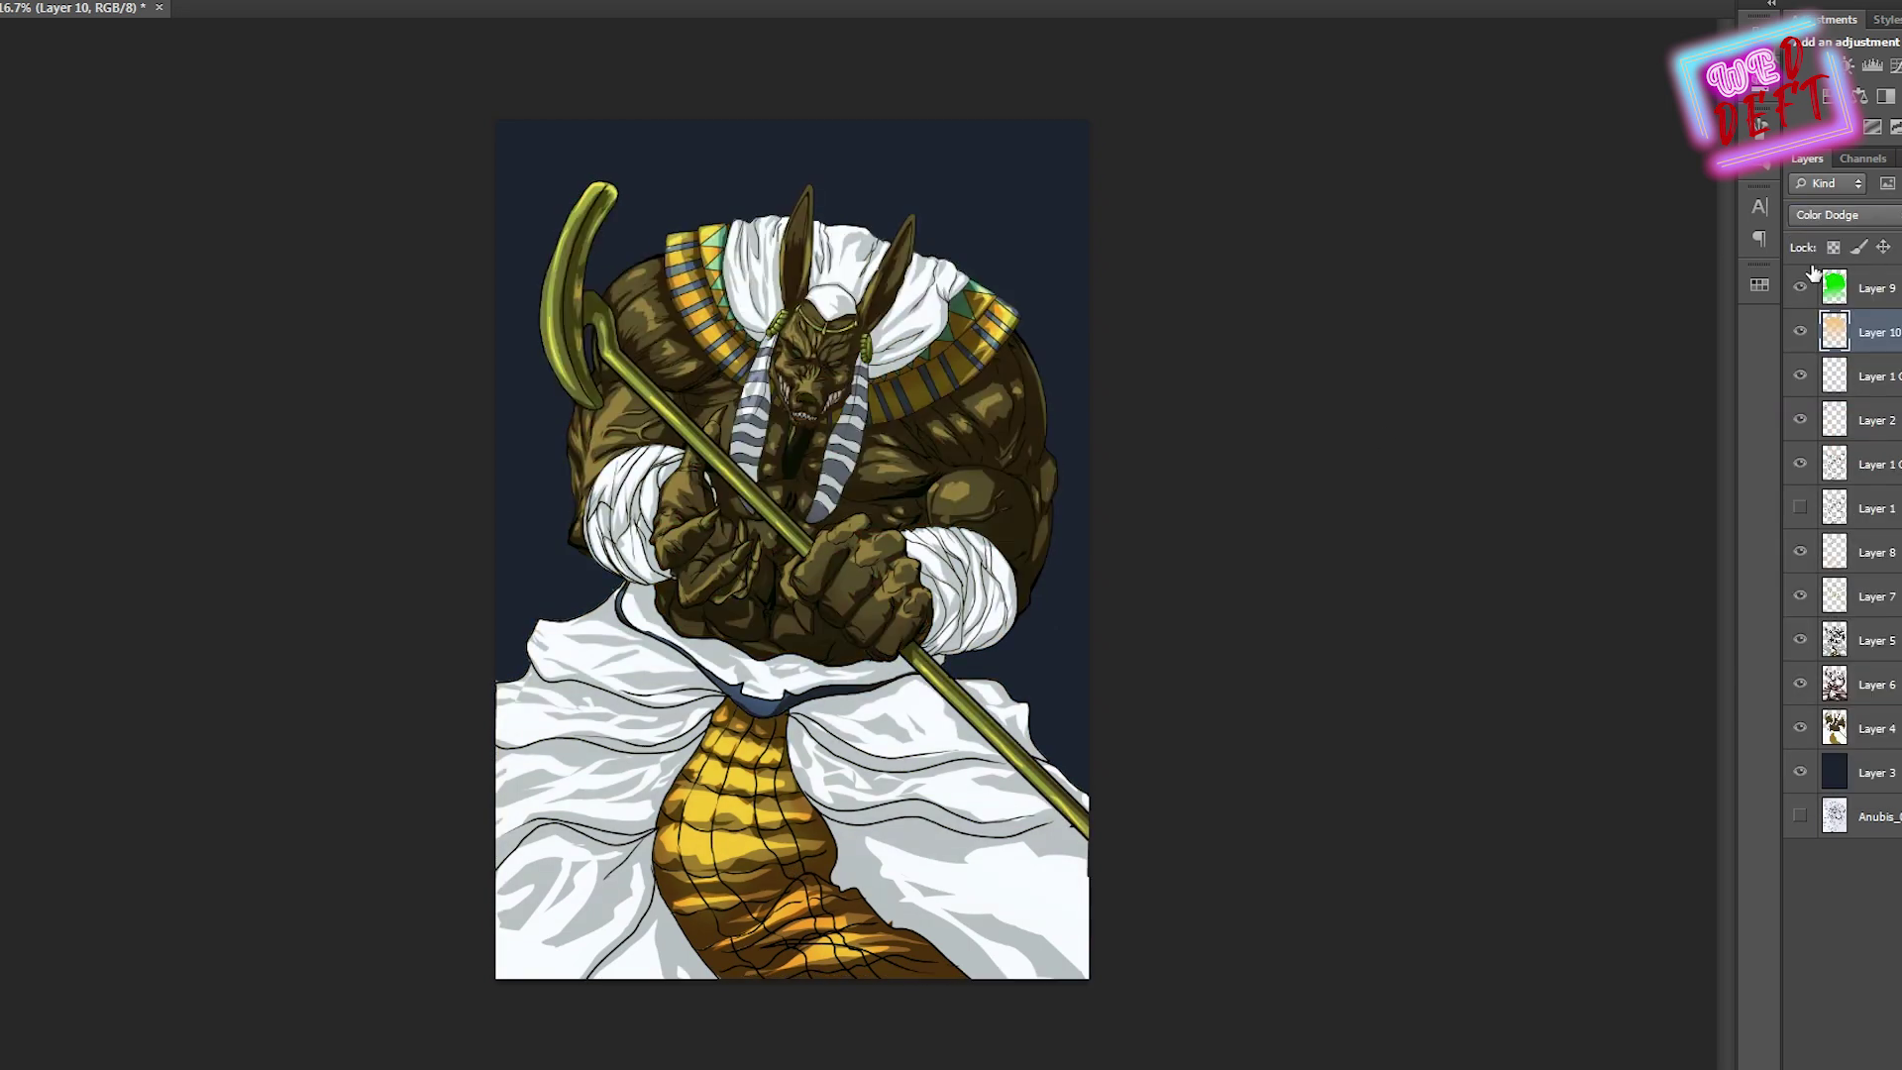
Erase the green gradient layer over the middle of the figure, leaving the tint around its edges
left_click(1833, 289)
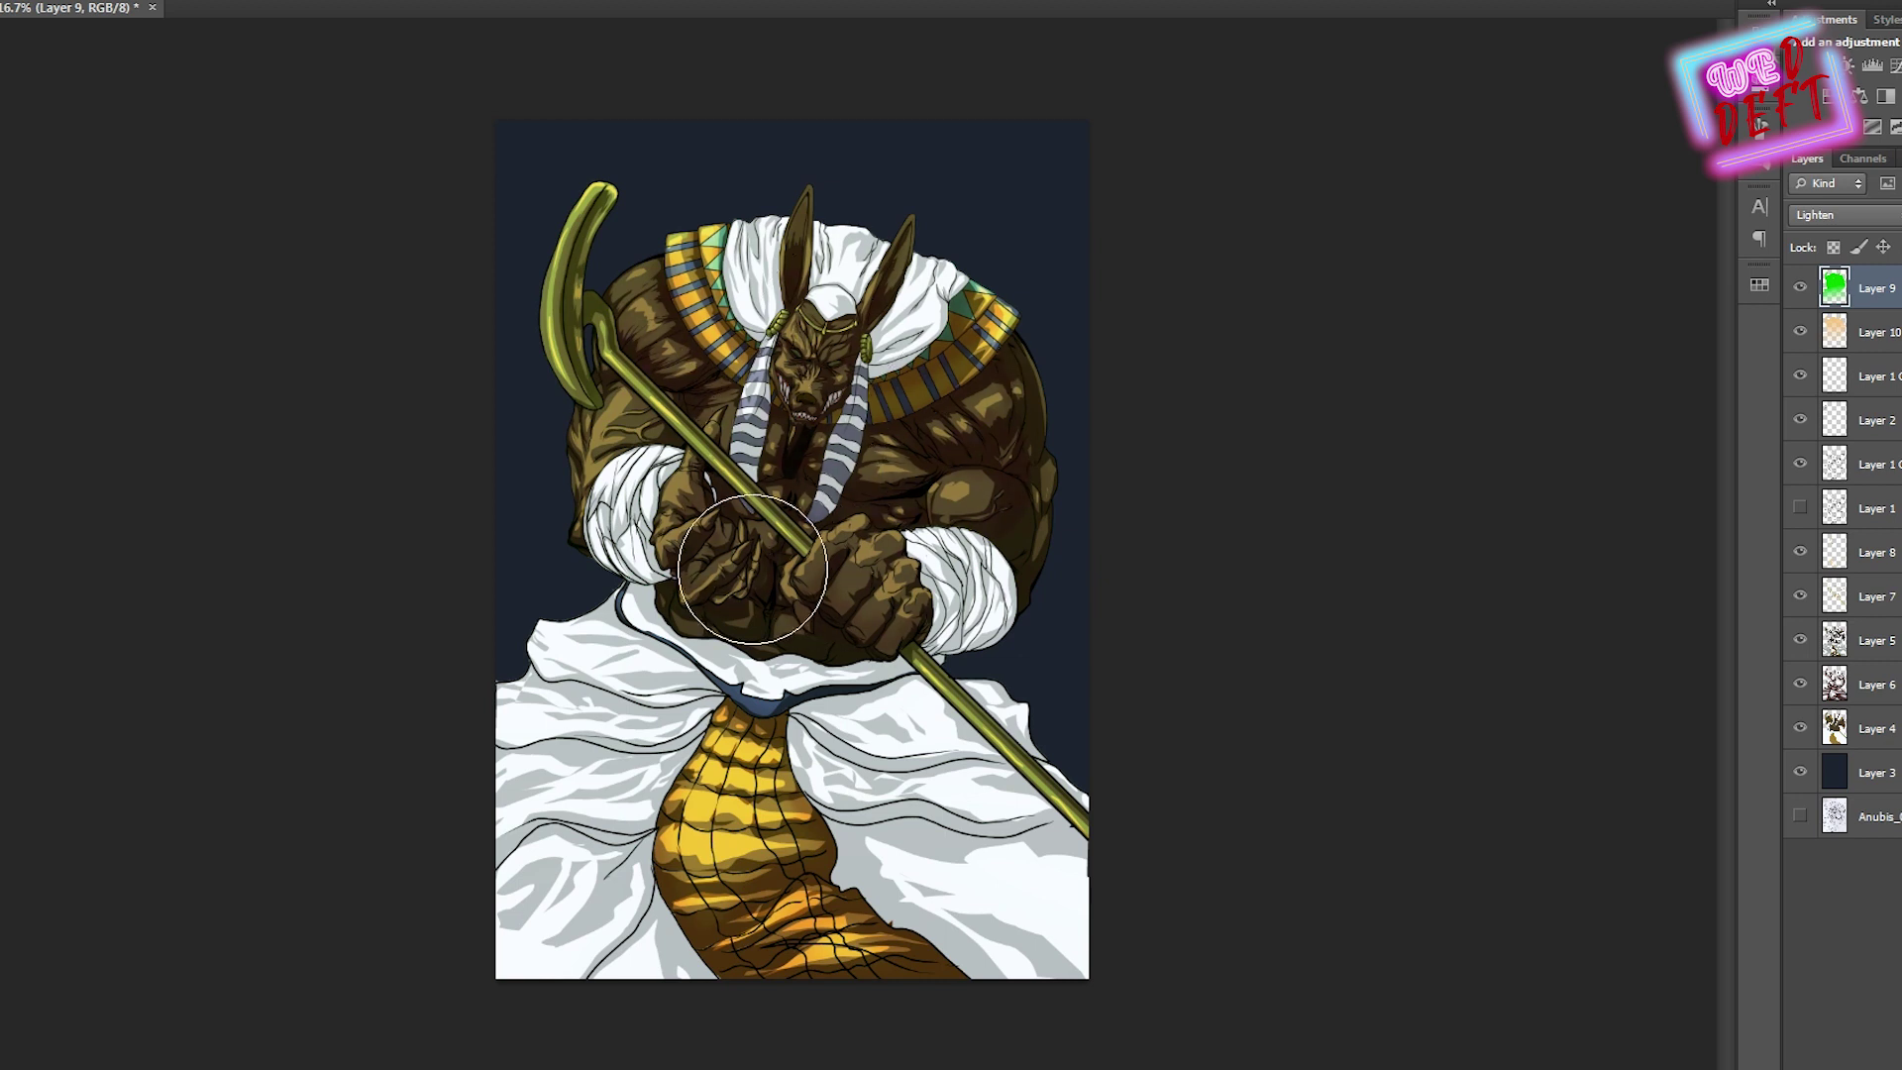
key("ctrl+plus")
key("ctrl+minus")
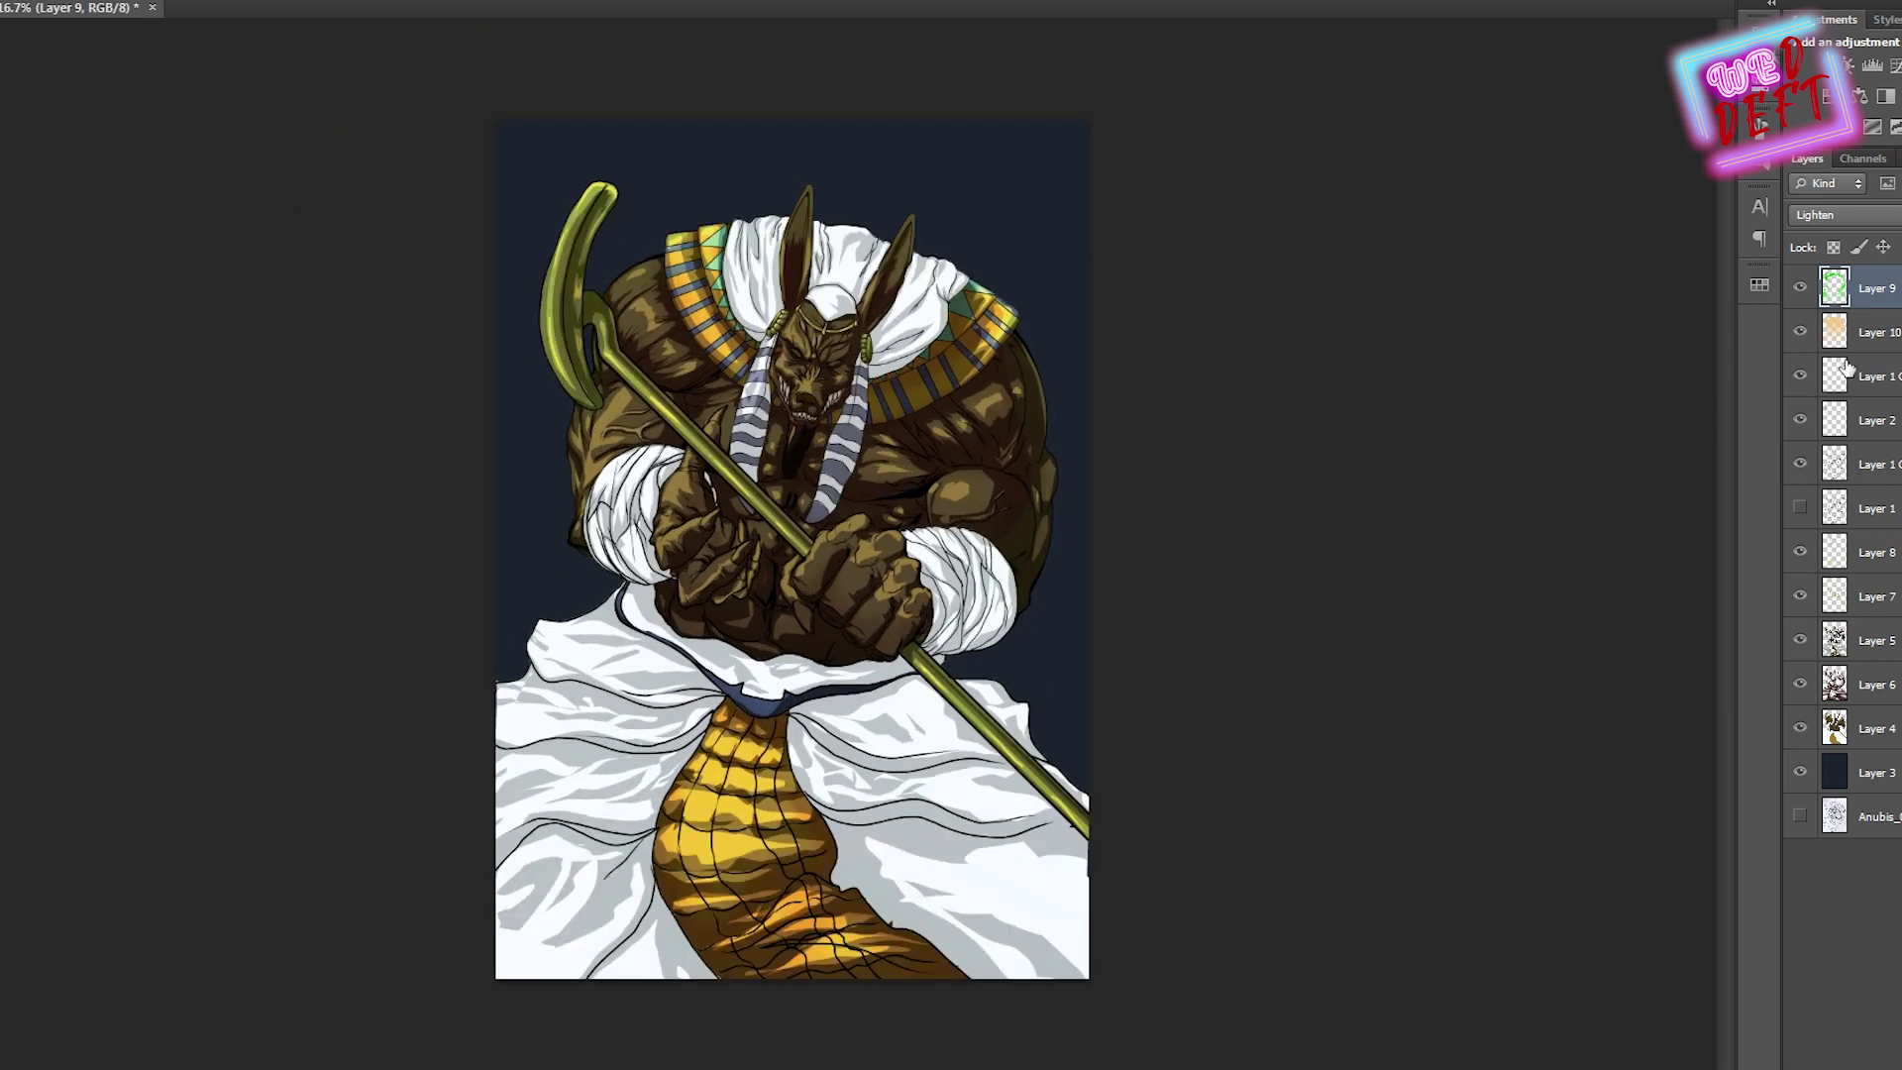
On a new top layer, brush soft cyan over most of the figure within its selected outline, leaving gaps on the shadow side
key("ctrl+shift+n")
key("Return")
left_click(1383, 807)
key("Return")
left_click_drag(606, 188, 590, 317)
mouse_move(462, 293)
left_mouse_down()
mouse_move(793, 337)
mouse_move(683, 555)
mouse_move(891, 460)
mouse_move(713, 871)
mouse_move(495, 891)
mouse_move(838, 568)
left_mouse_up()
Compare several blending modes on the cyan layer and set it to Vivid Light
left_click(1842, 214)
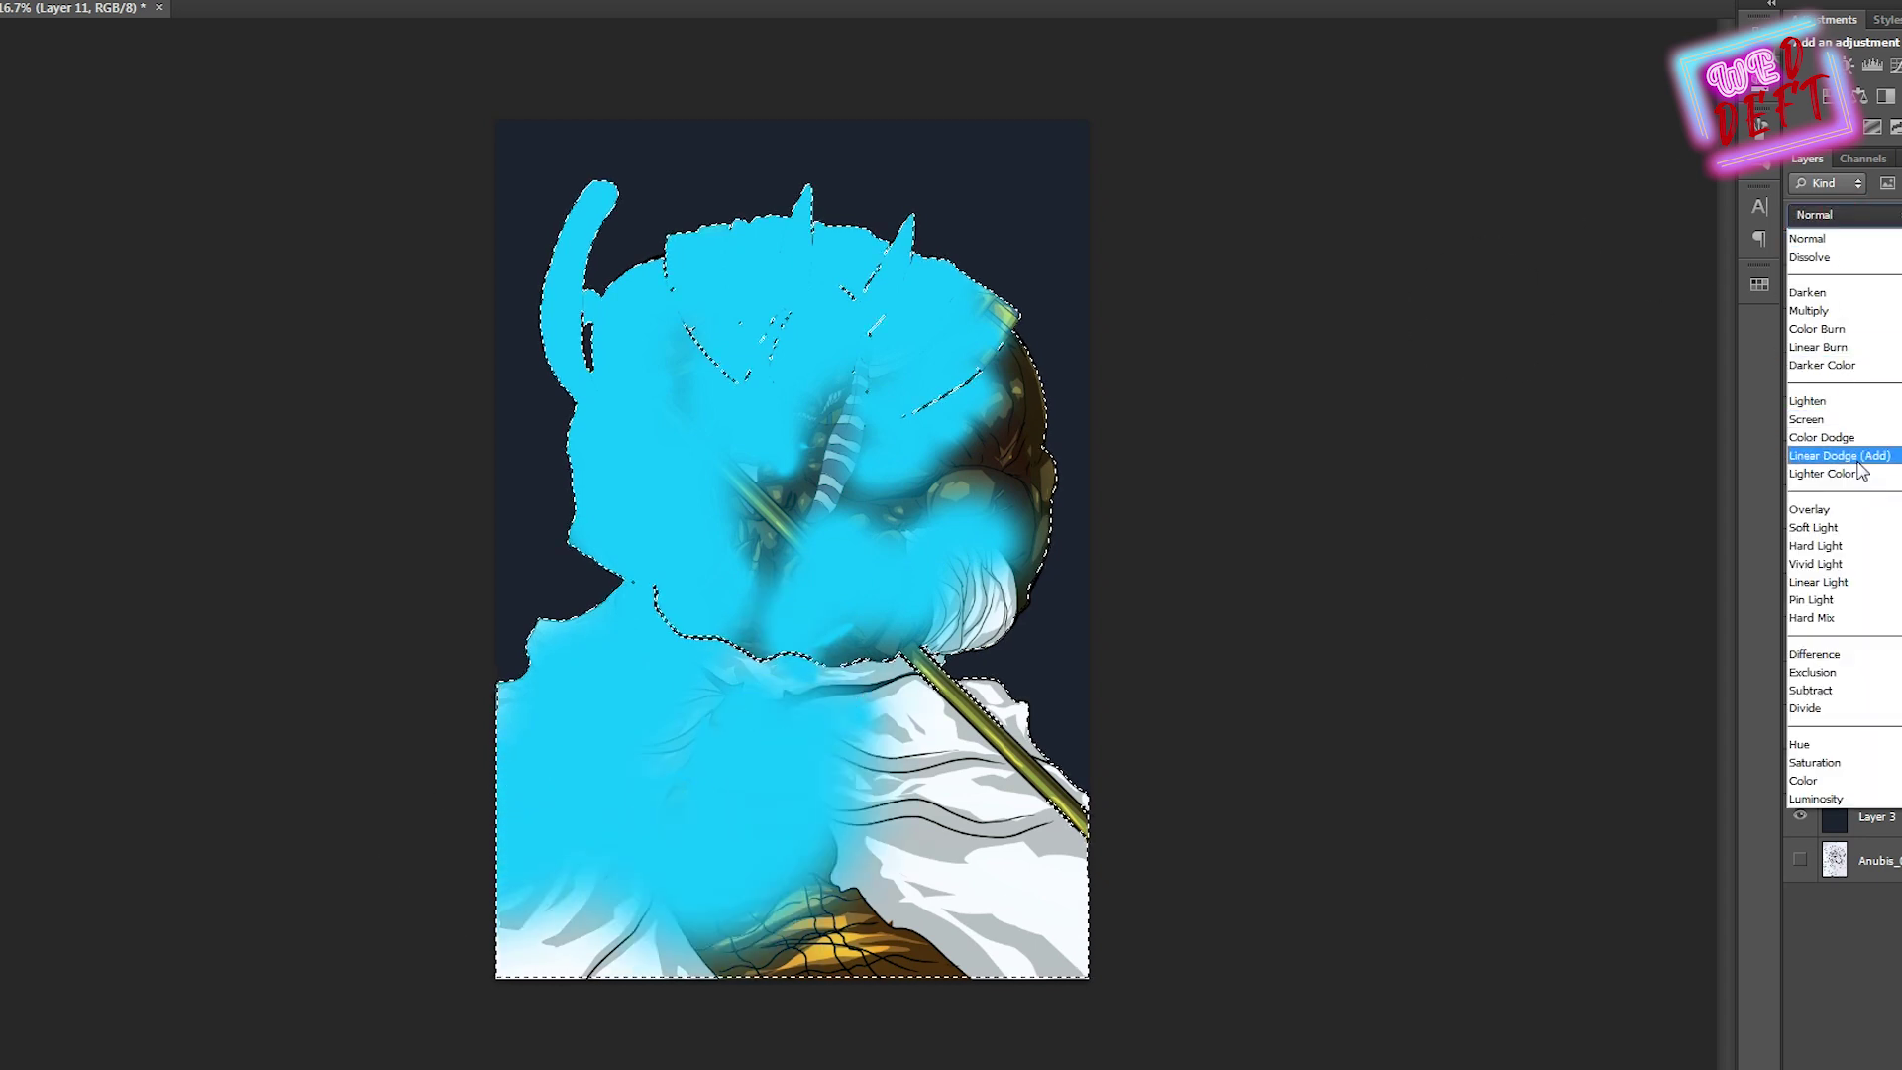
left_click(1822, 472)
key("Down")
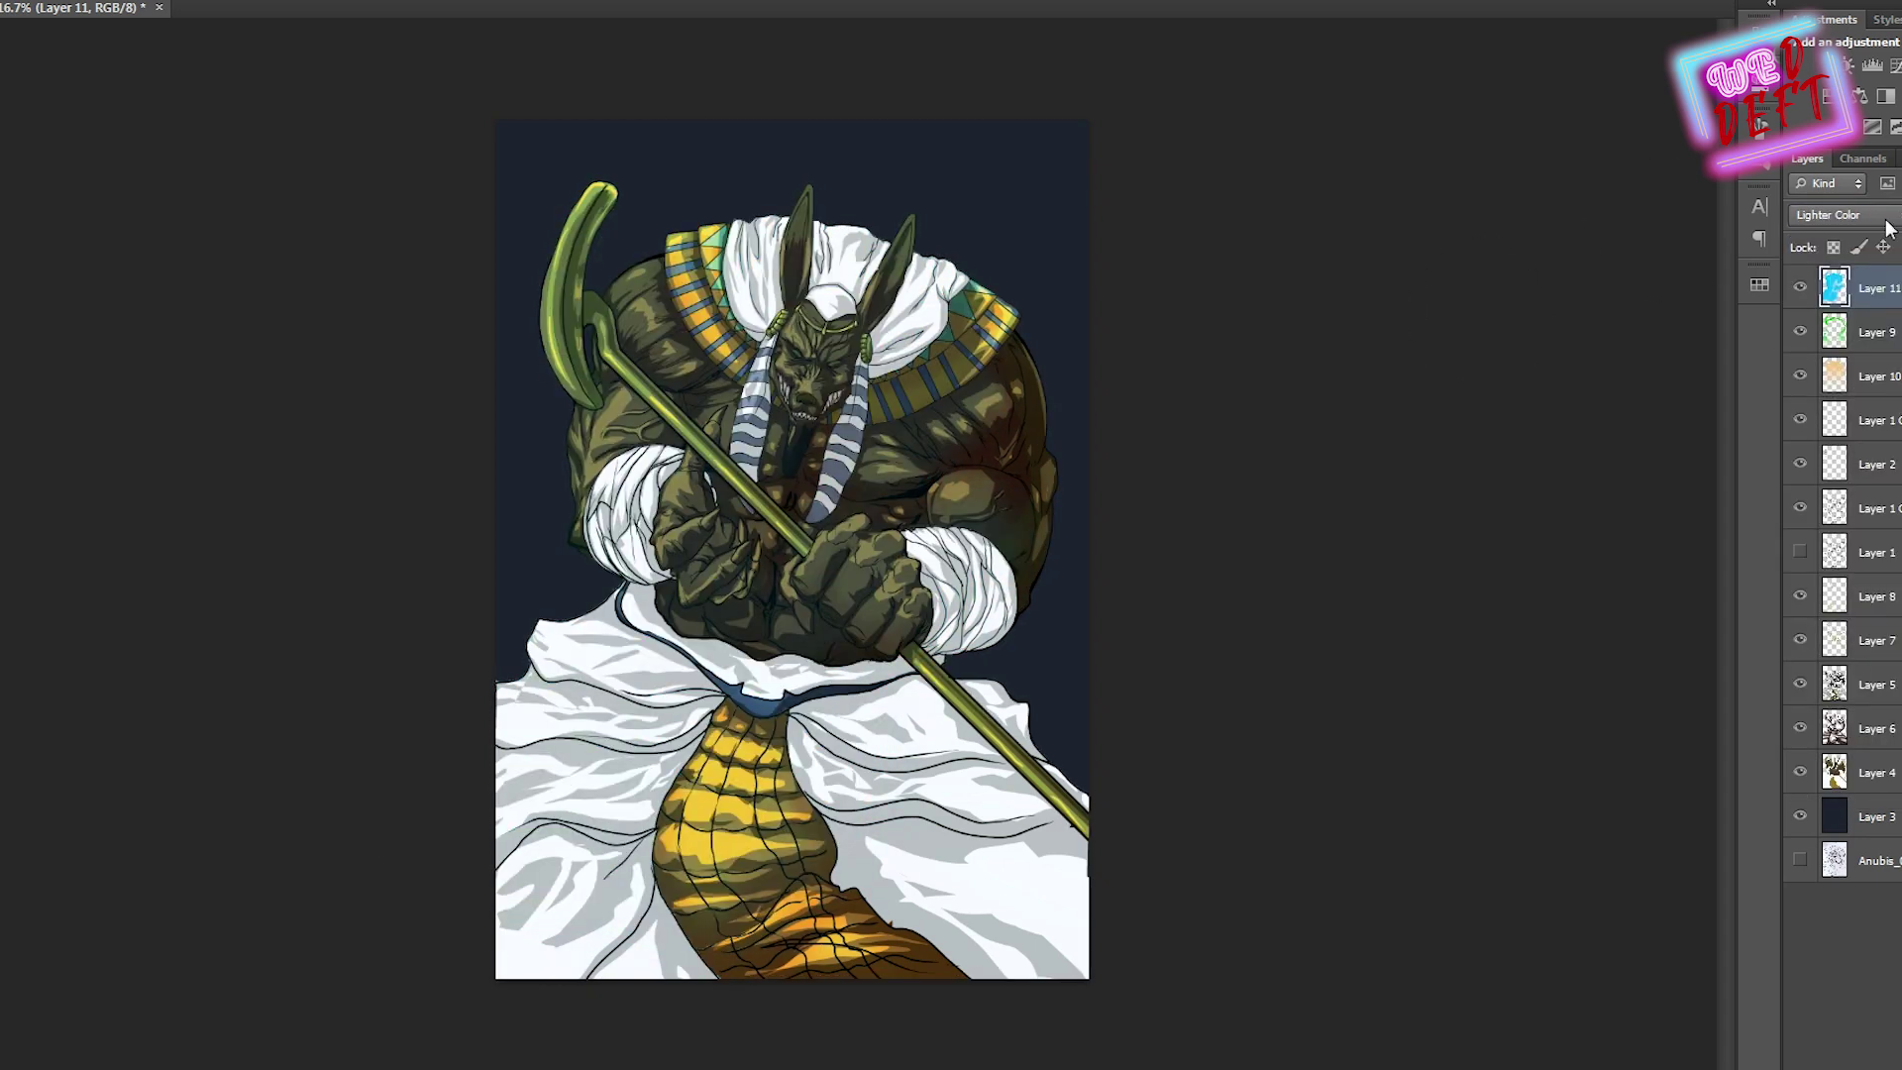
key("Up")
key("Up")
key("Up")
key("Up")
key("Up")
key("Down")
key("Down")
key("Down")
key("Down")
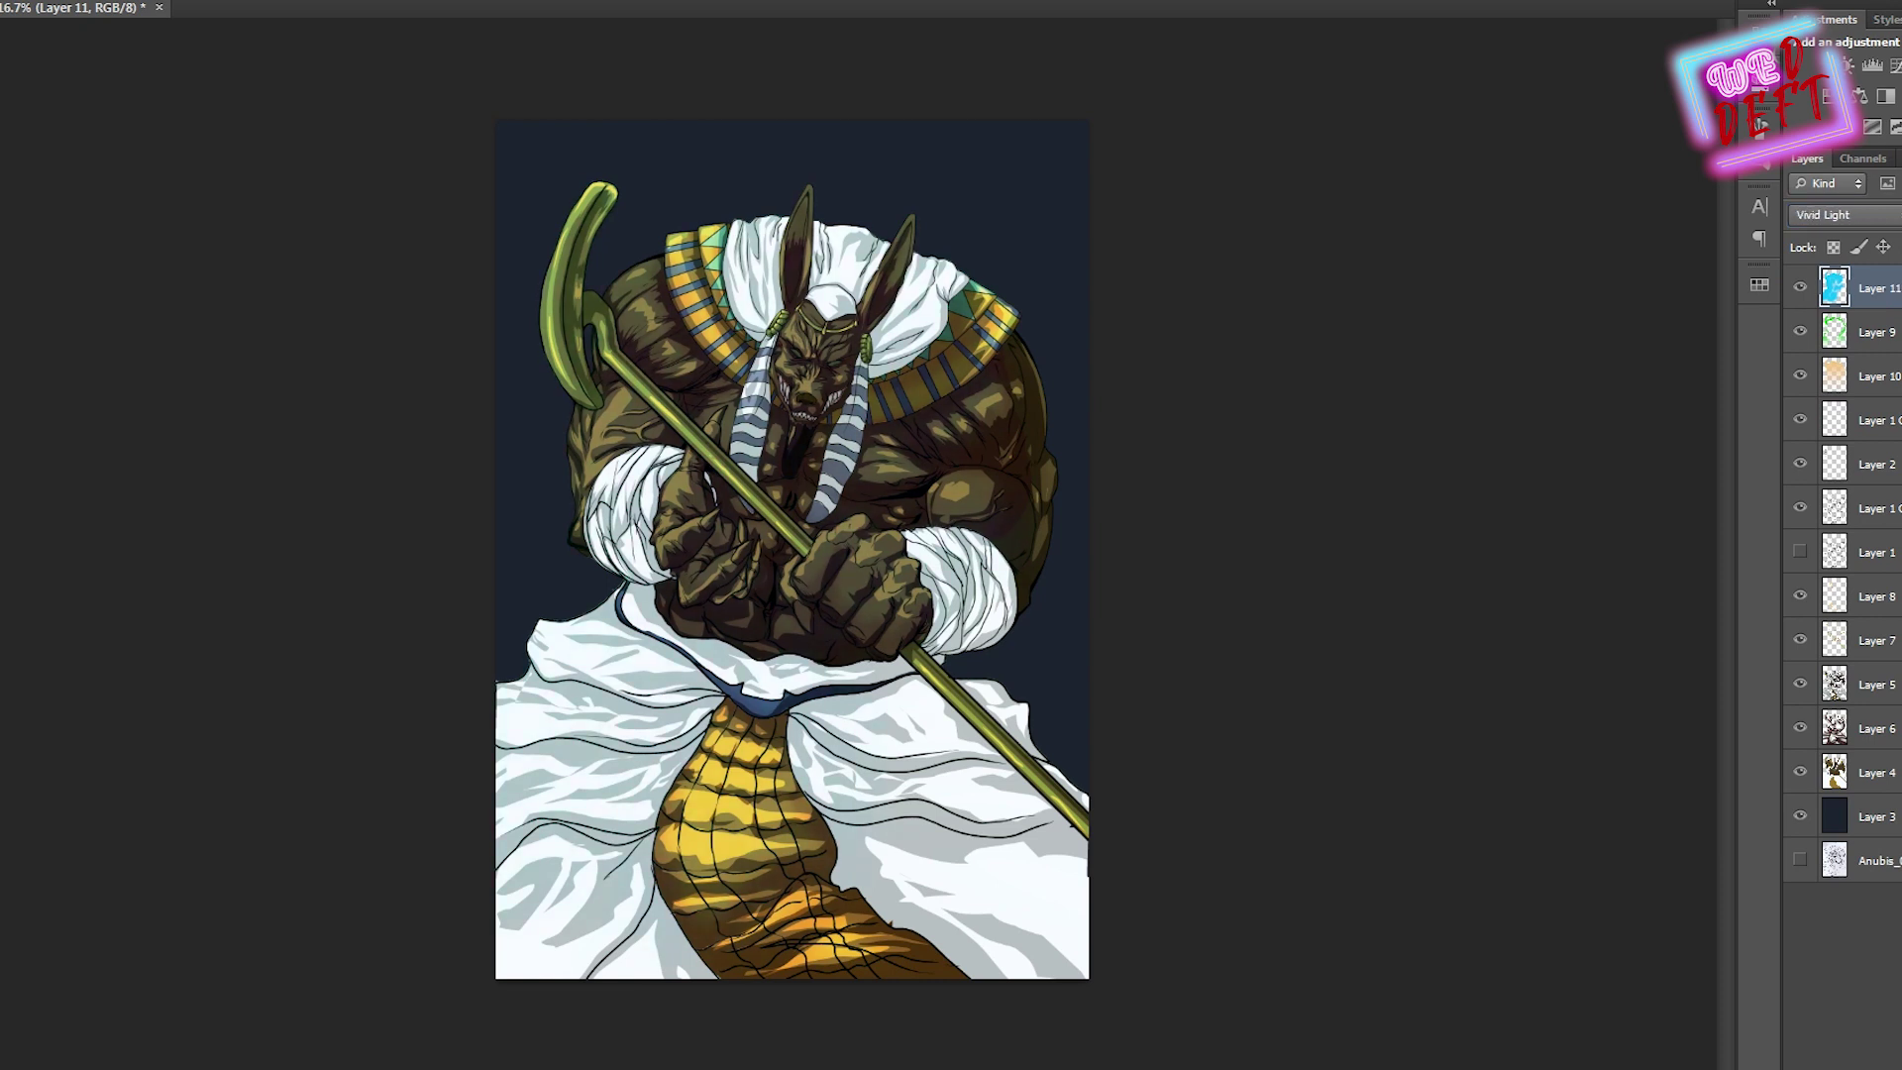
Erase the cyan layer over the middle of the figure, keeping the tint toward the outer areas
key("ctrl+plus")
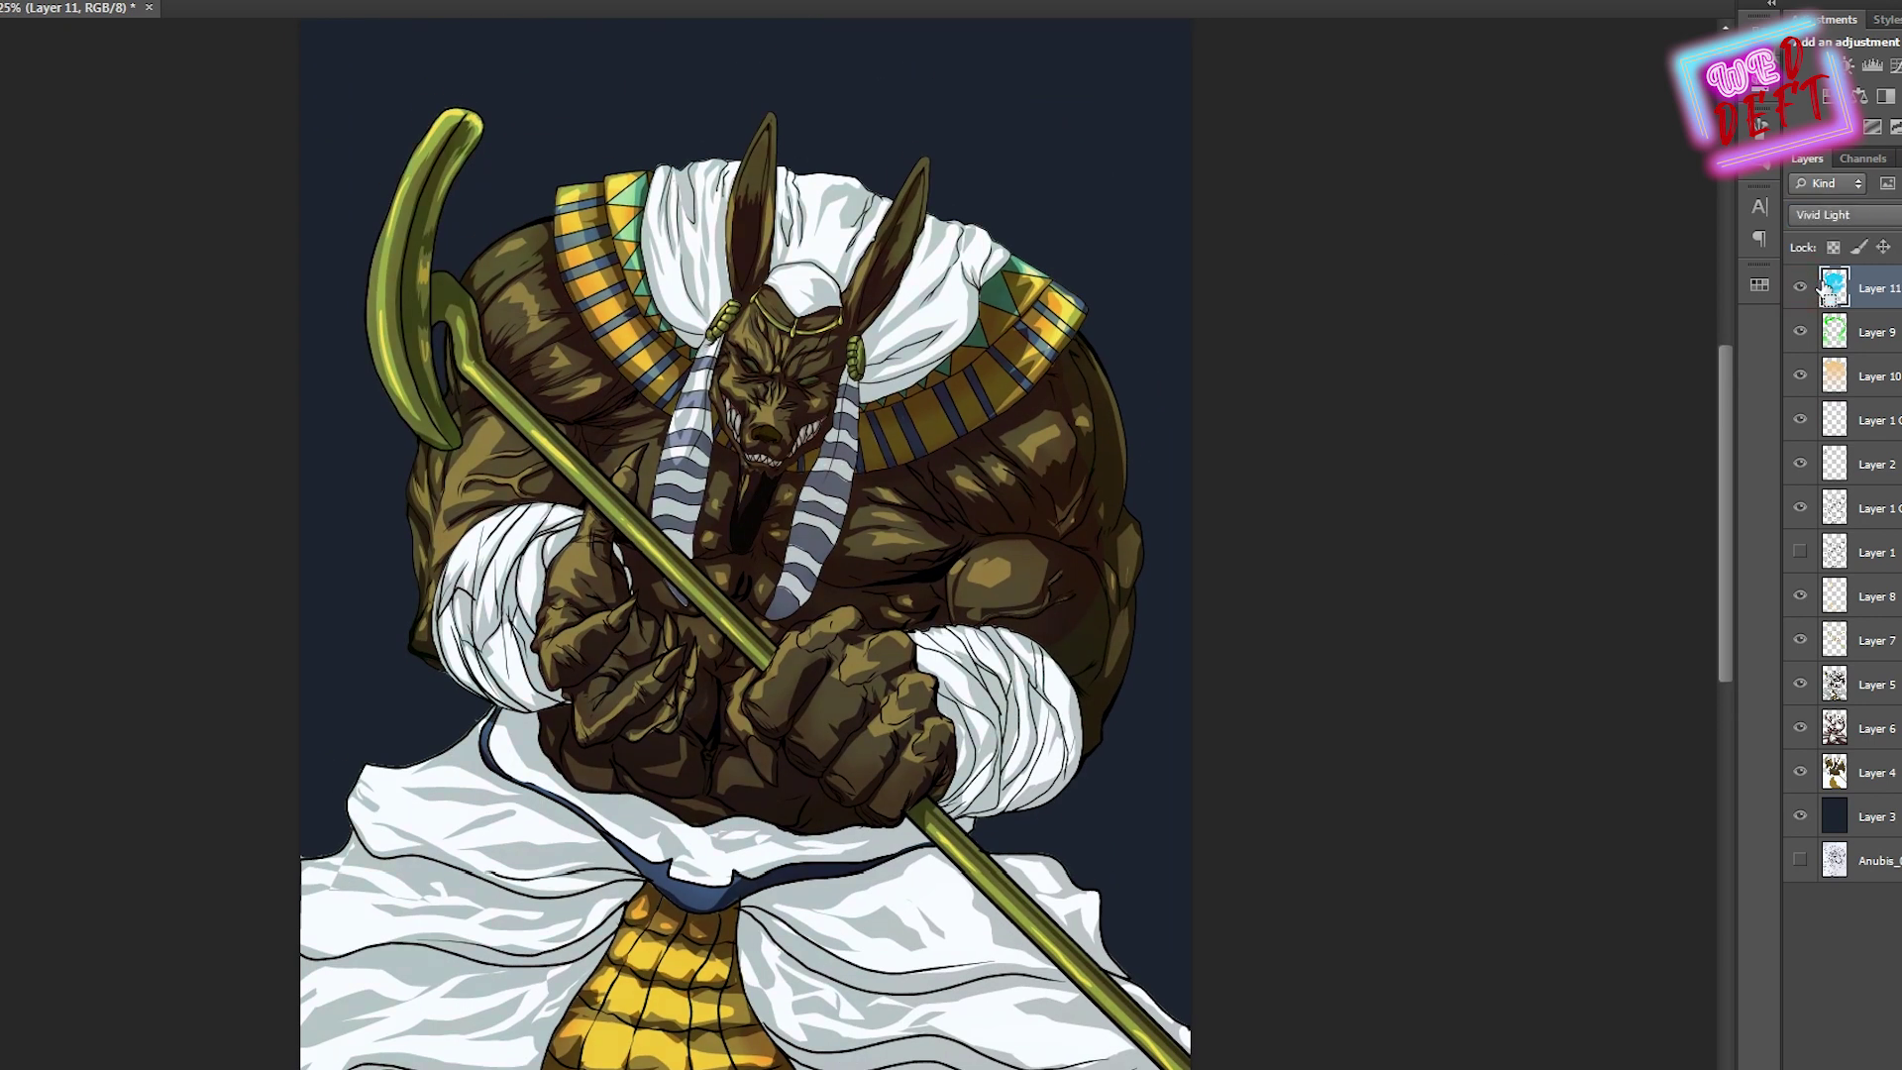
key("ctrl+minus")
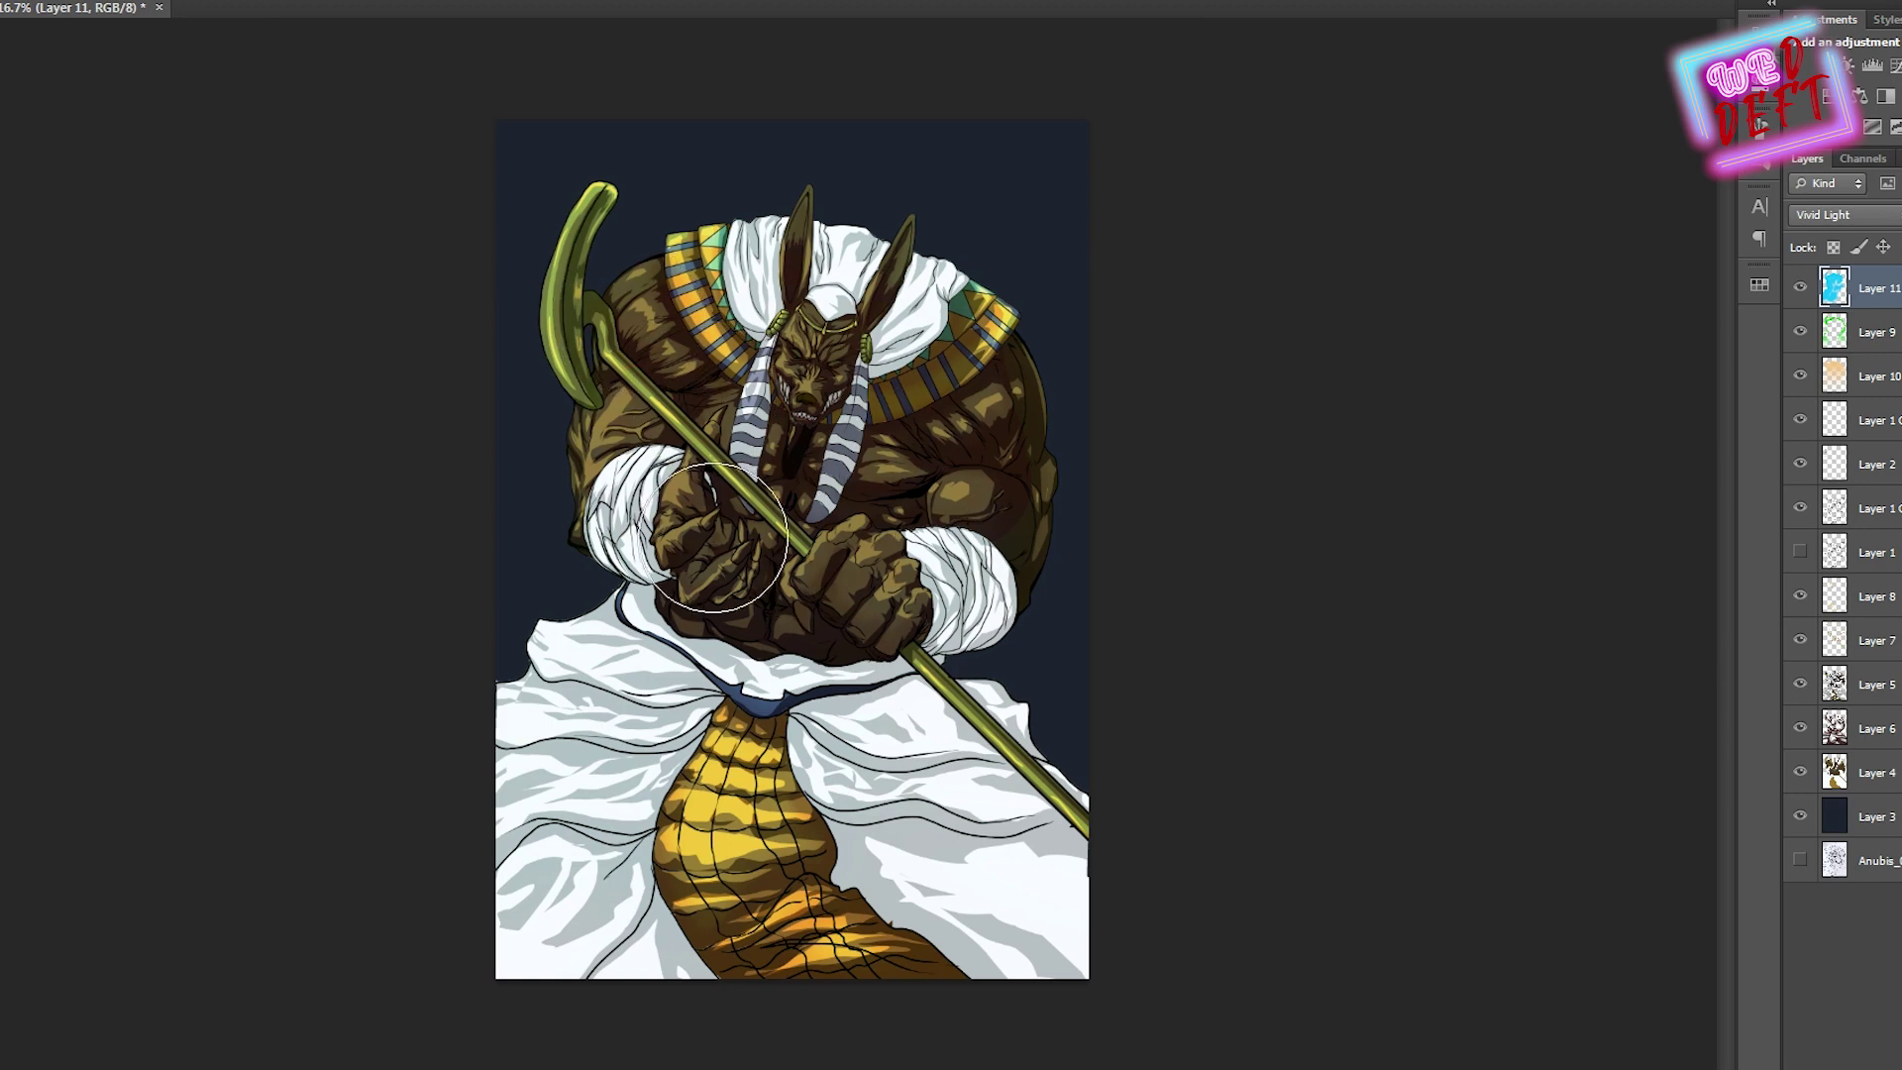
key("ctrl+plus")
key("ctrl+plus")
key("ctrl+plus")
key("ctrl+minus")
key("ctrl+minus")
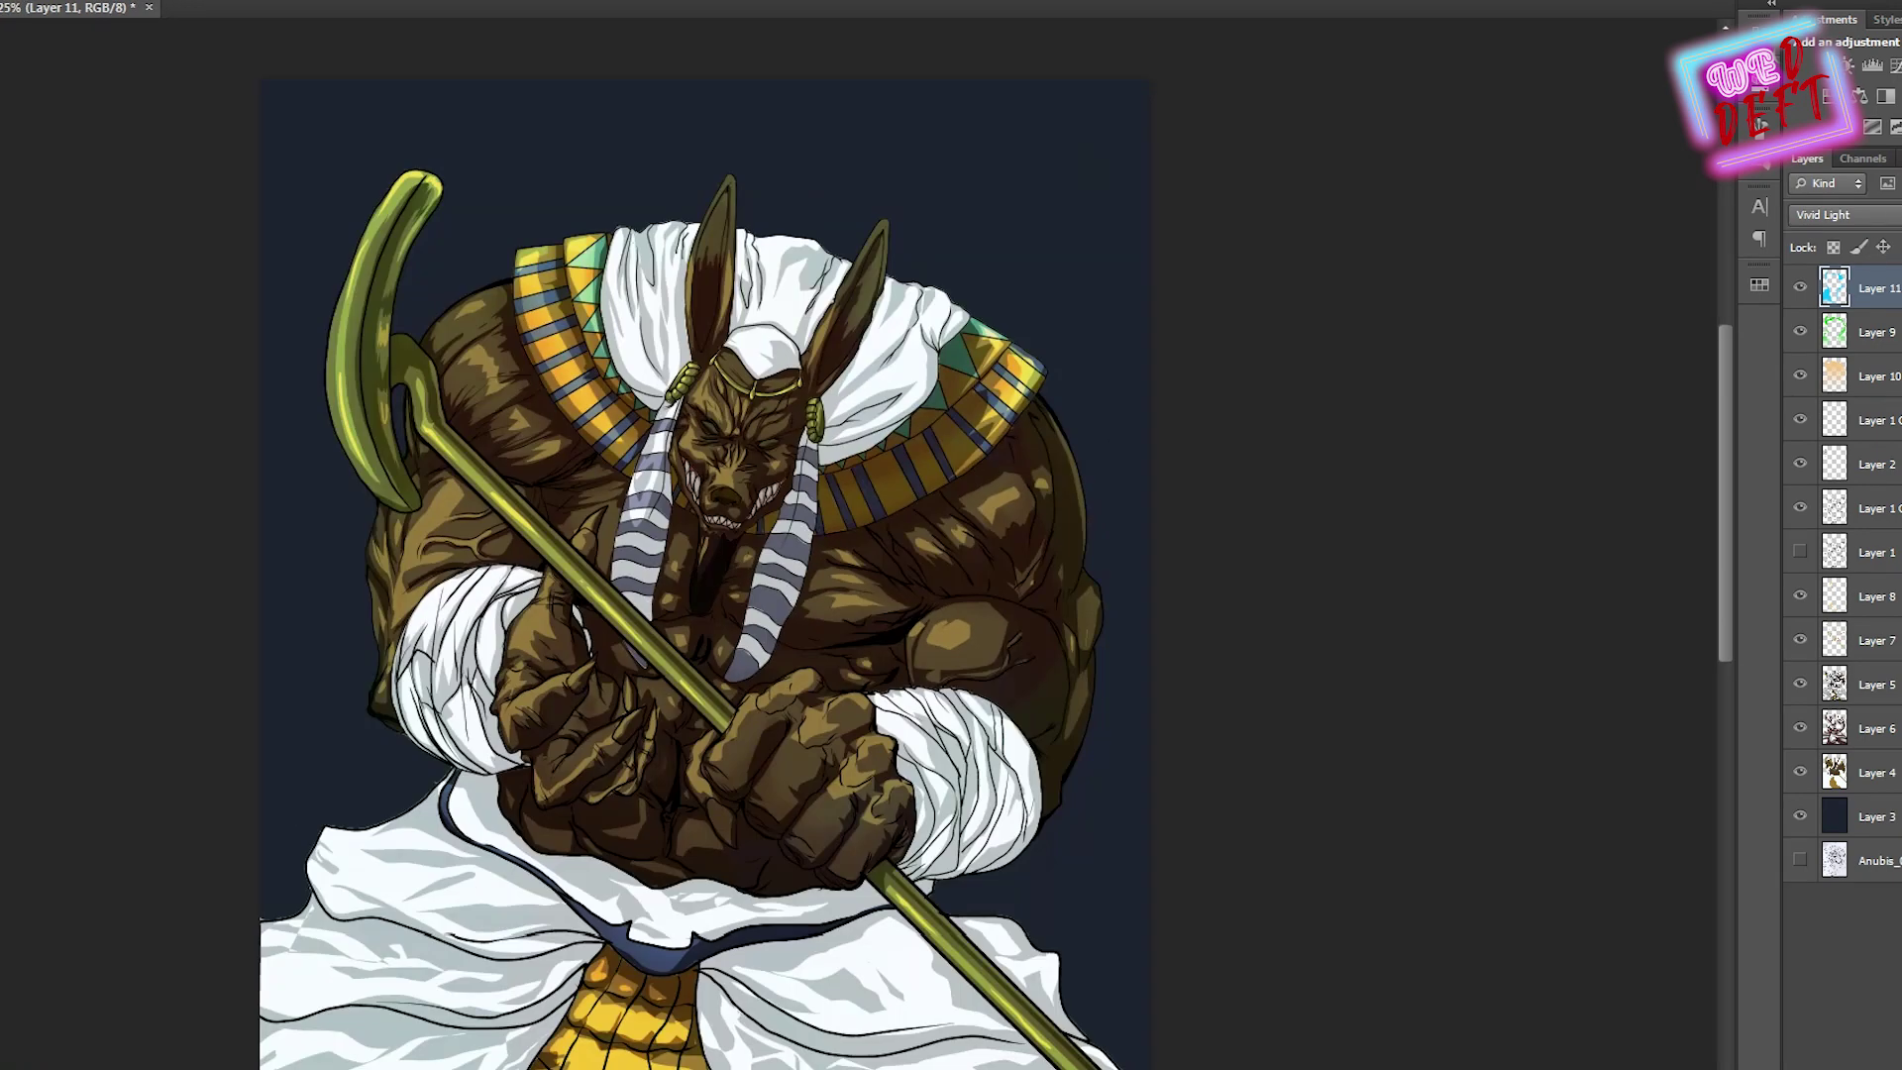
On a new layer, select both eyes and fill them with the light green 8ff18f
key("ctrl+shift+alt+n")
key("ctrl+plus")
key("ctrl+plus")
key("ctrl+plus")
key("ctrl+plus")
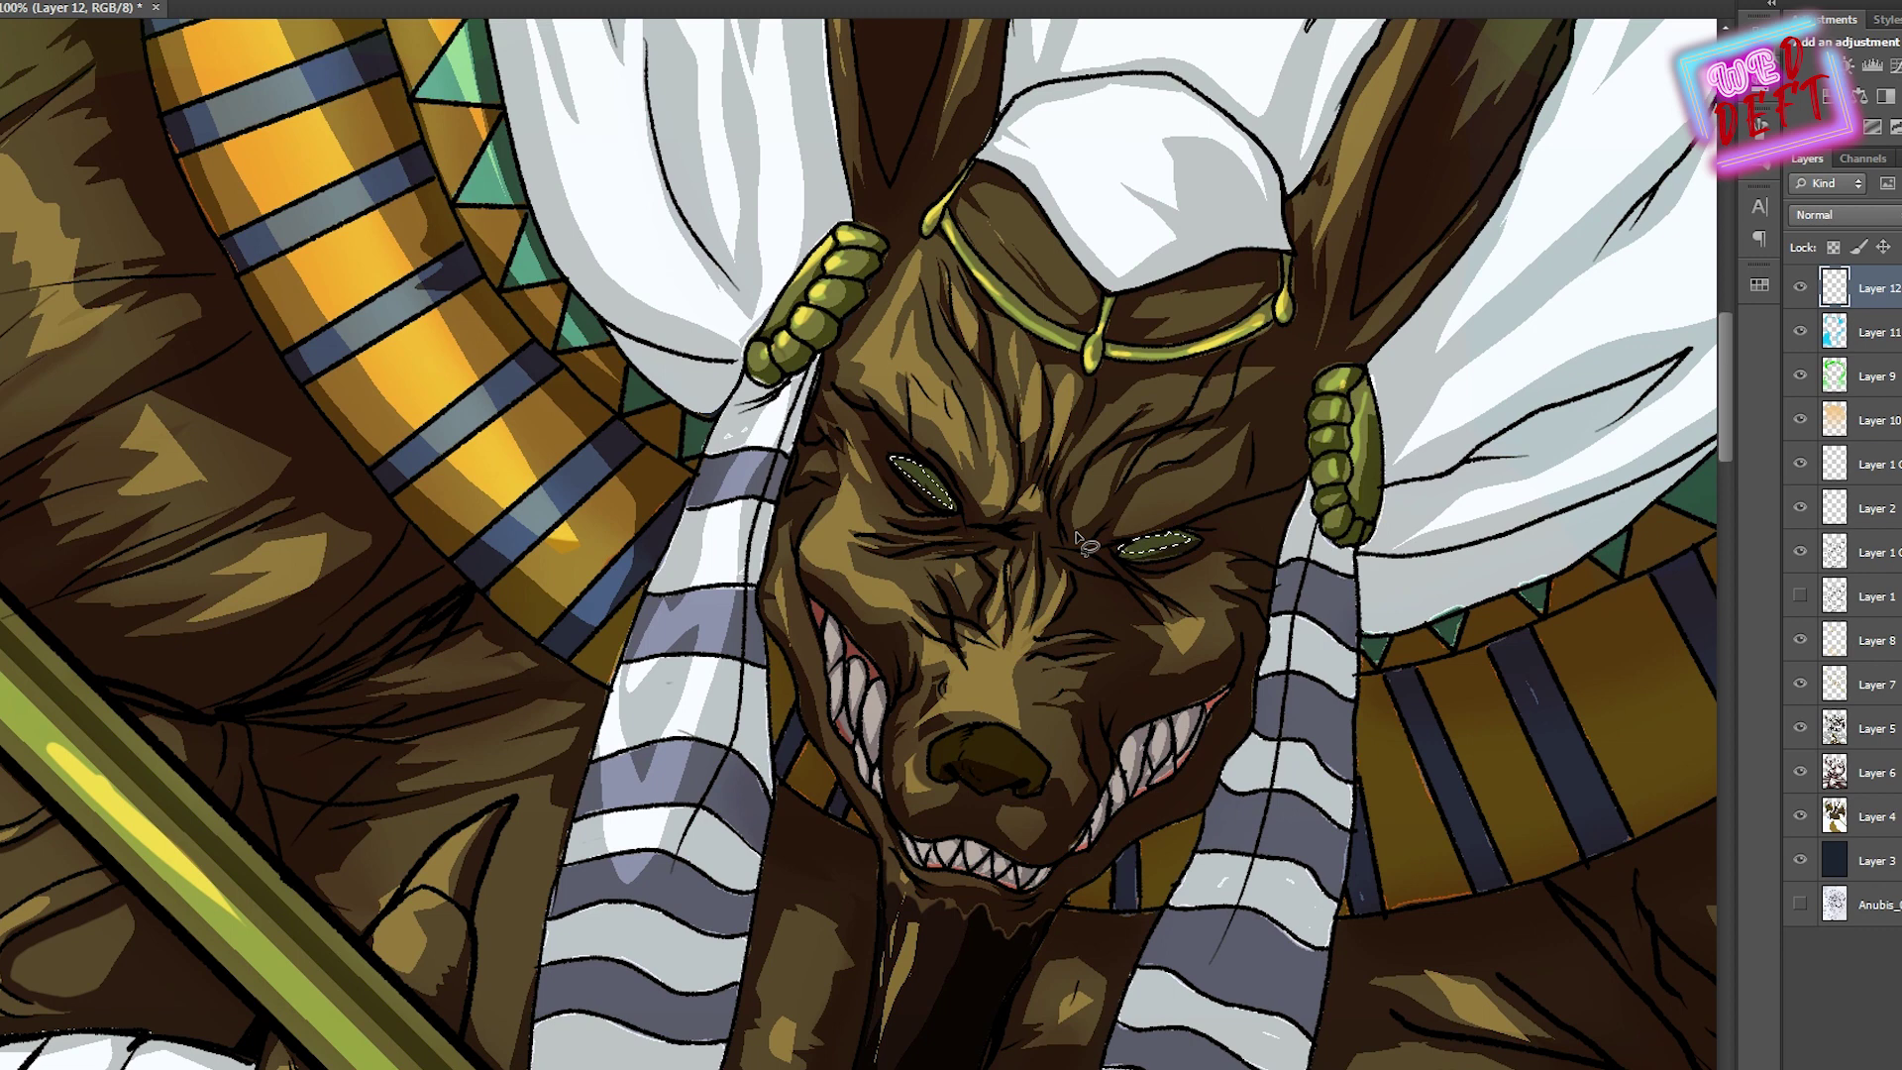
left_click_drag(1384, 819, 1355, 849)
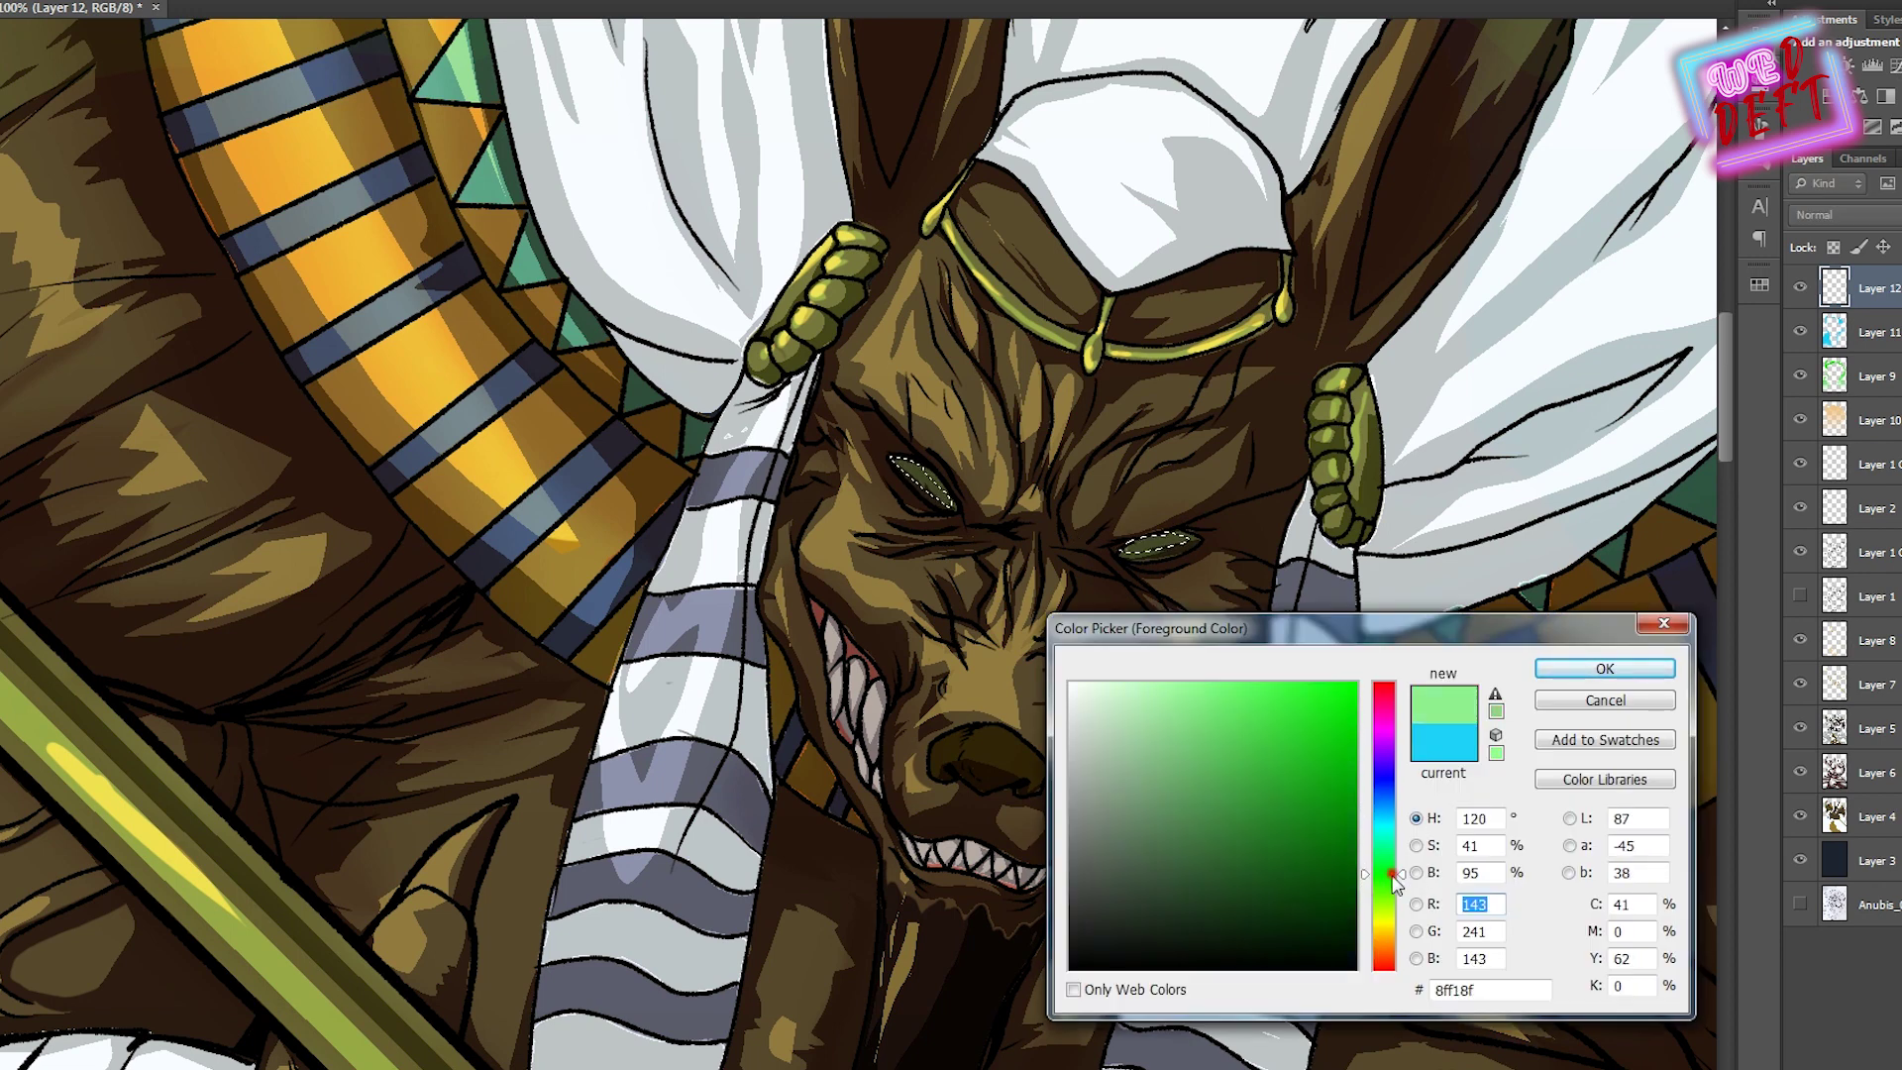
key("Return")
key("ctrl+minus")
key("ctrl+minus")
left_click(1035, 542)
key("ctrl+d")
key("ctrl+minus")
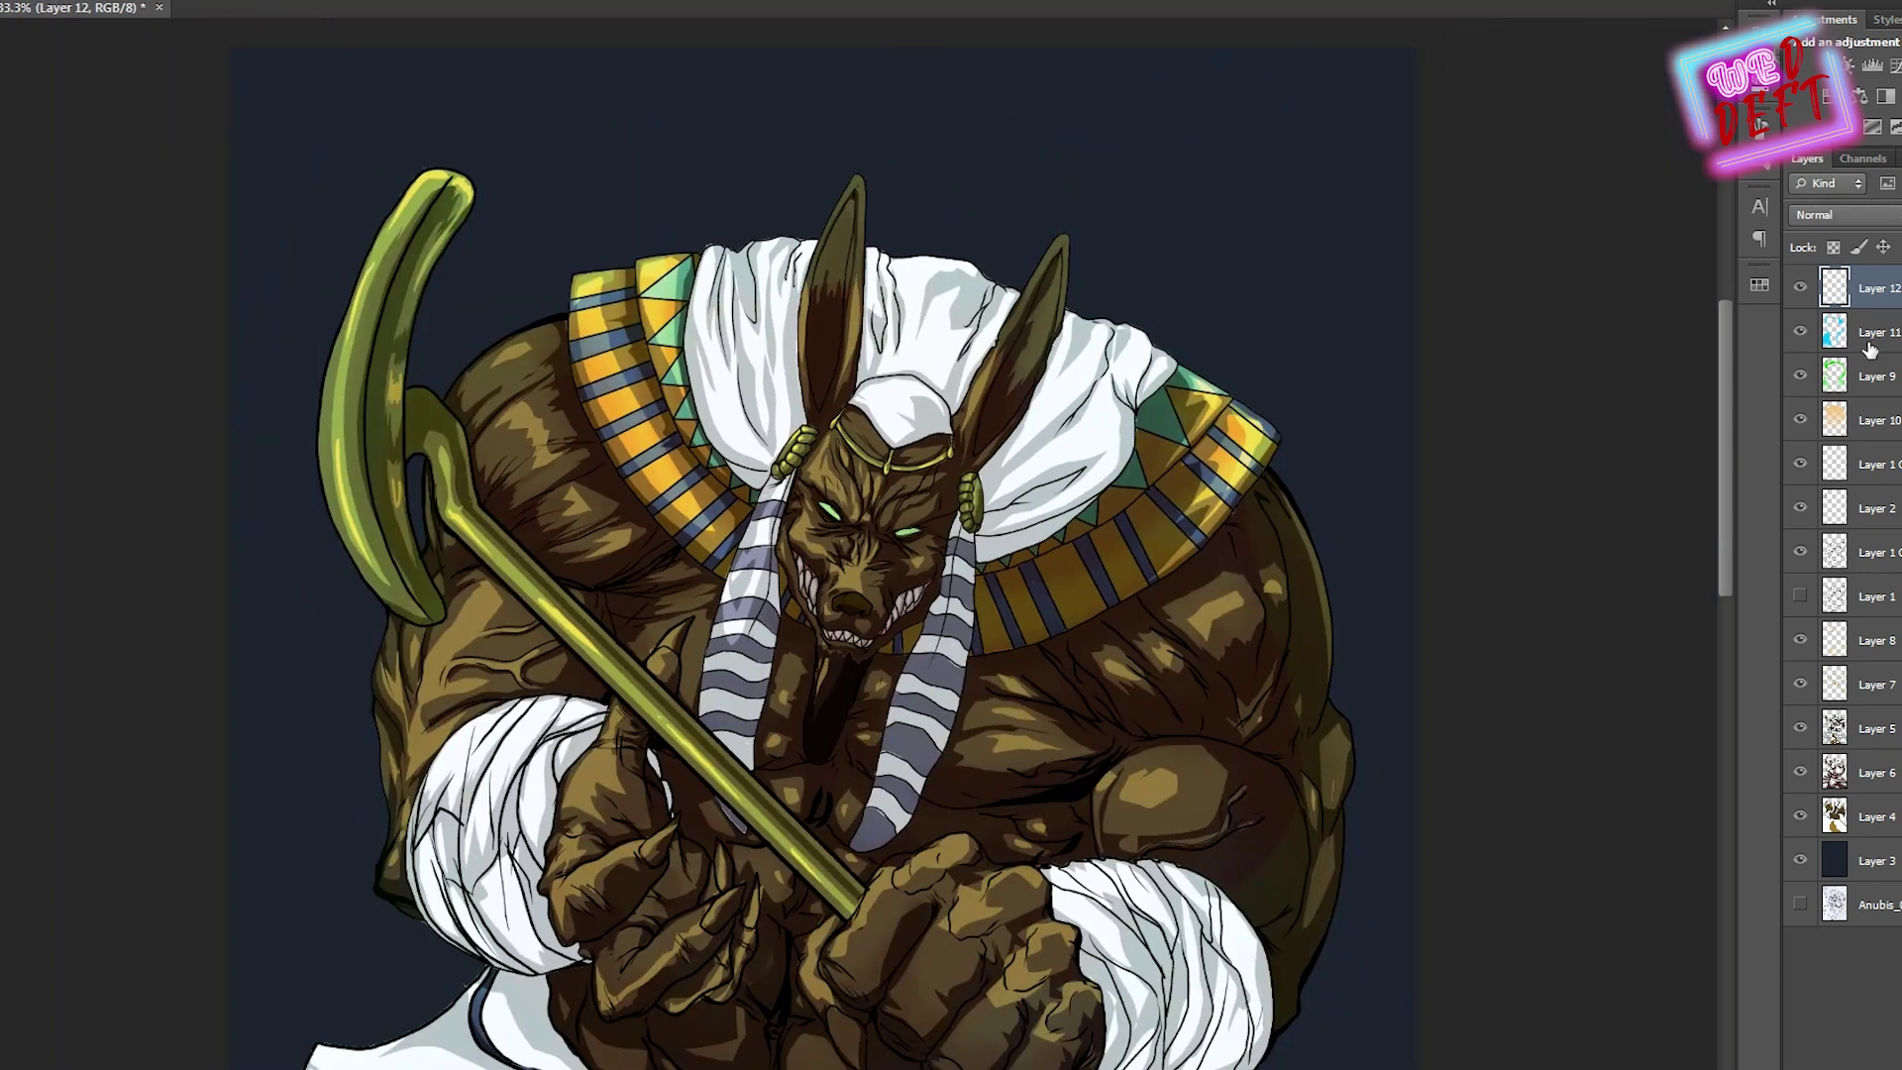
Give the eye layer a 30e400 green Outer Glow with size 21 px, range 31% and jitter 28%
key("ctrl+plus")
double_click(1877, 287)
left_click(1417, 470)
left_click(1634, 282)
left_click(1382, 884)
mouse_move(1238, 733)
left_mouse_down()
mouse_move(1288, 718)
mouse_move(1453, 735)
left_mouse_up()
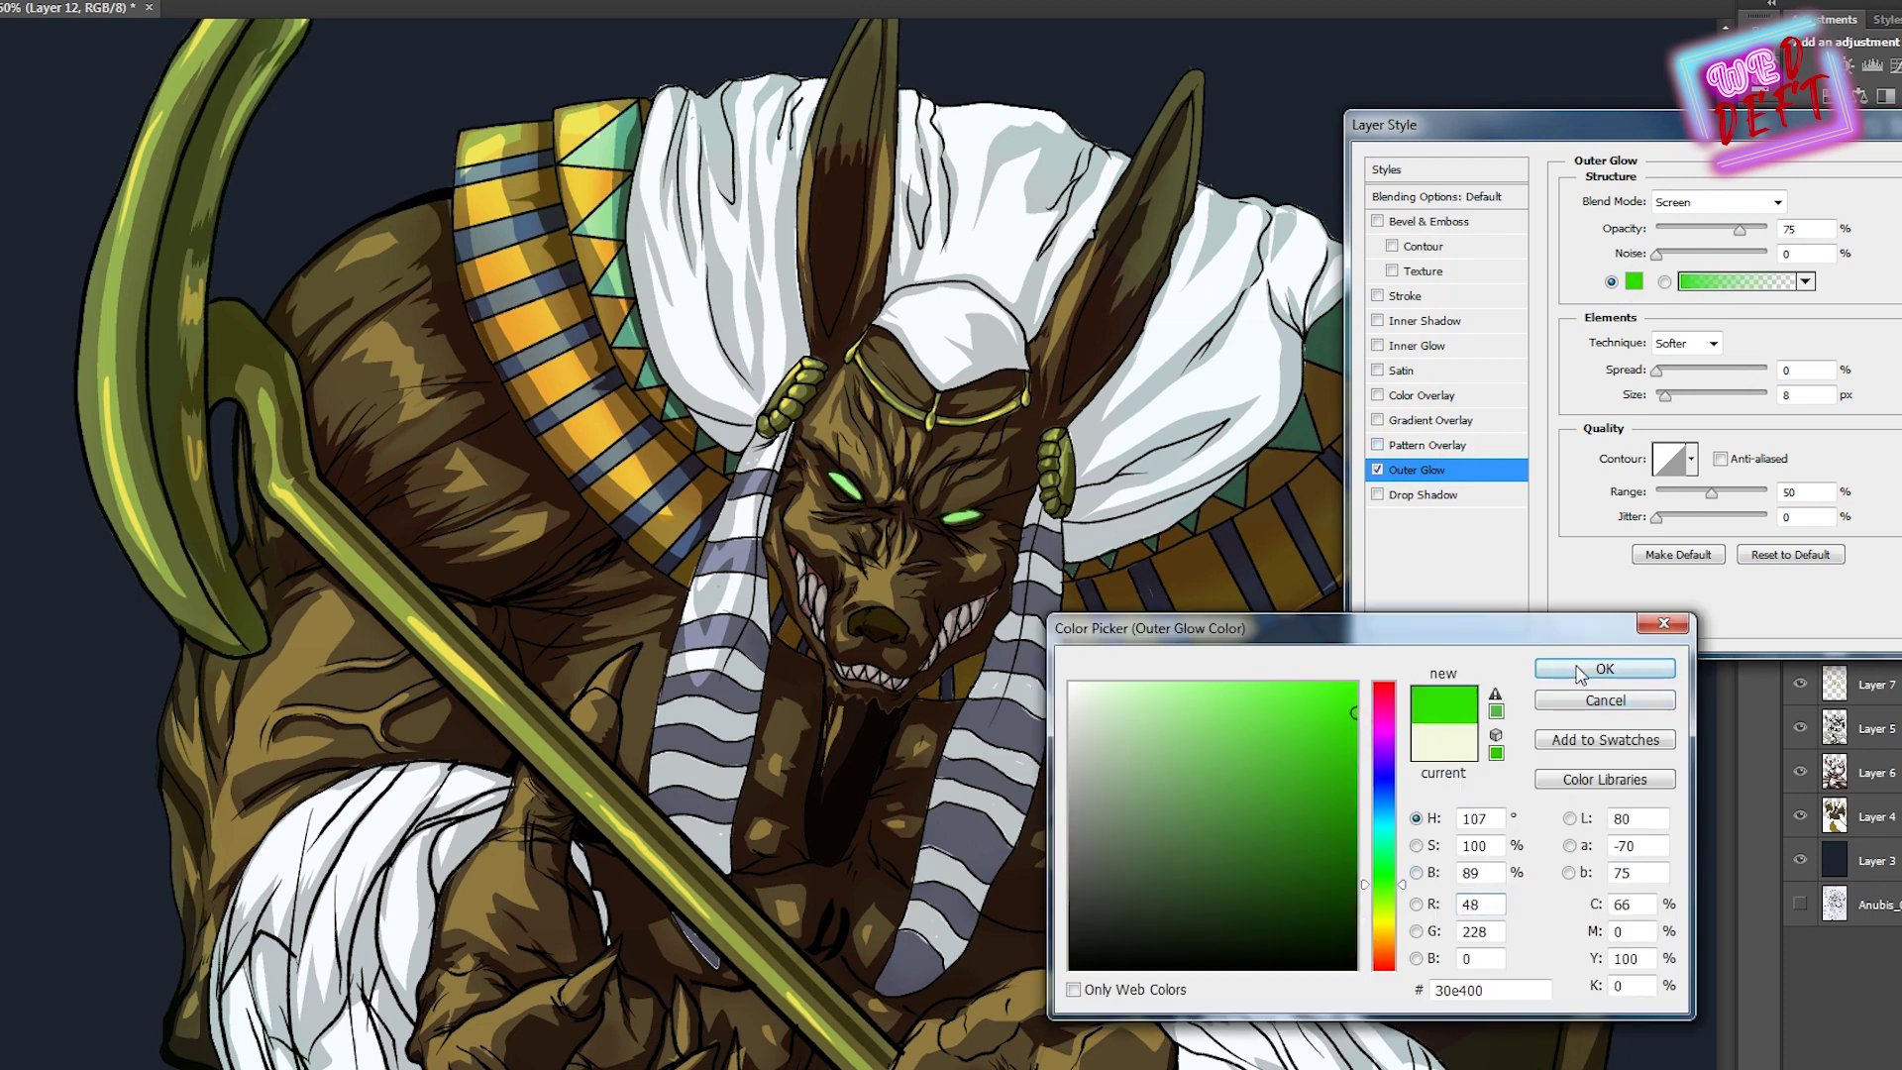
left_click(1604, 669)
left_click_drag(1673, 395, 1705, 406)
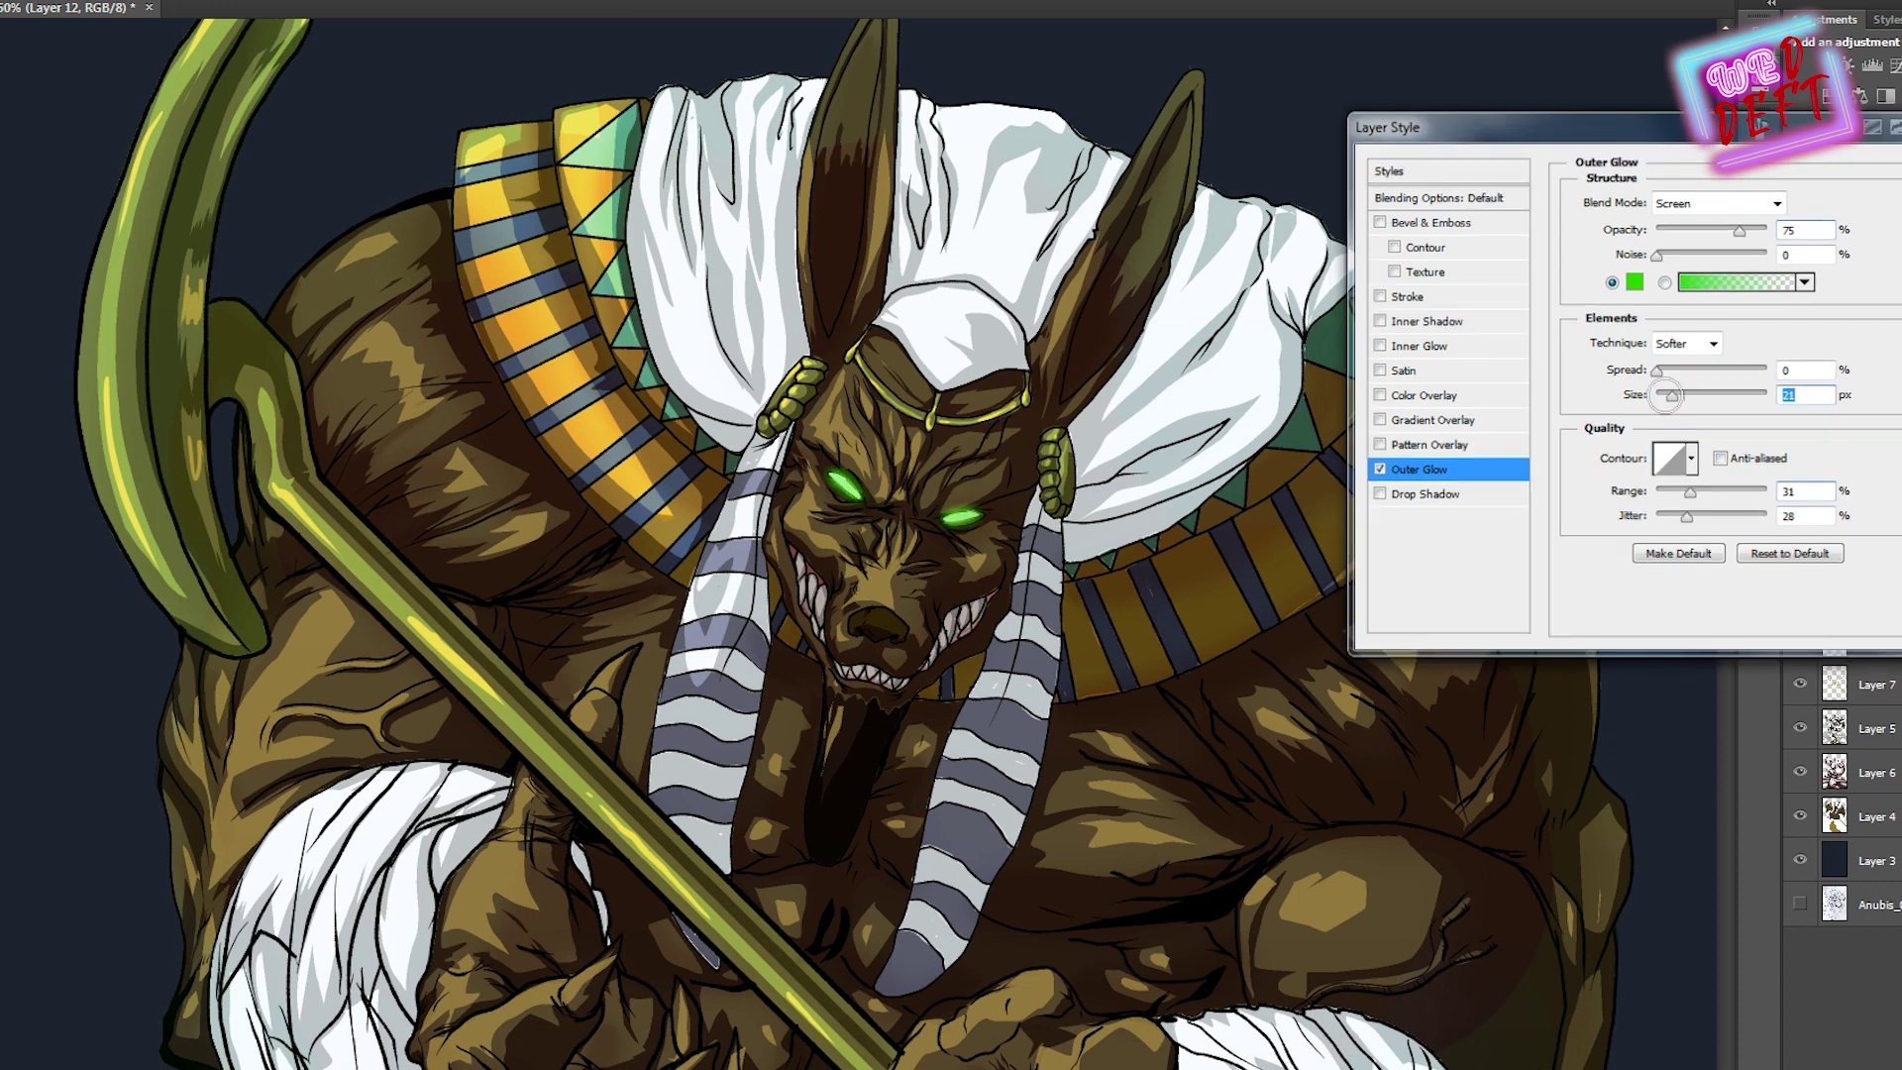
key("Return")
On a new layer, outline pointed wisps radiating from both eyes and paint them soft green
scroll(1049, 467, "up", 3)
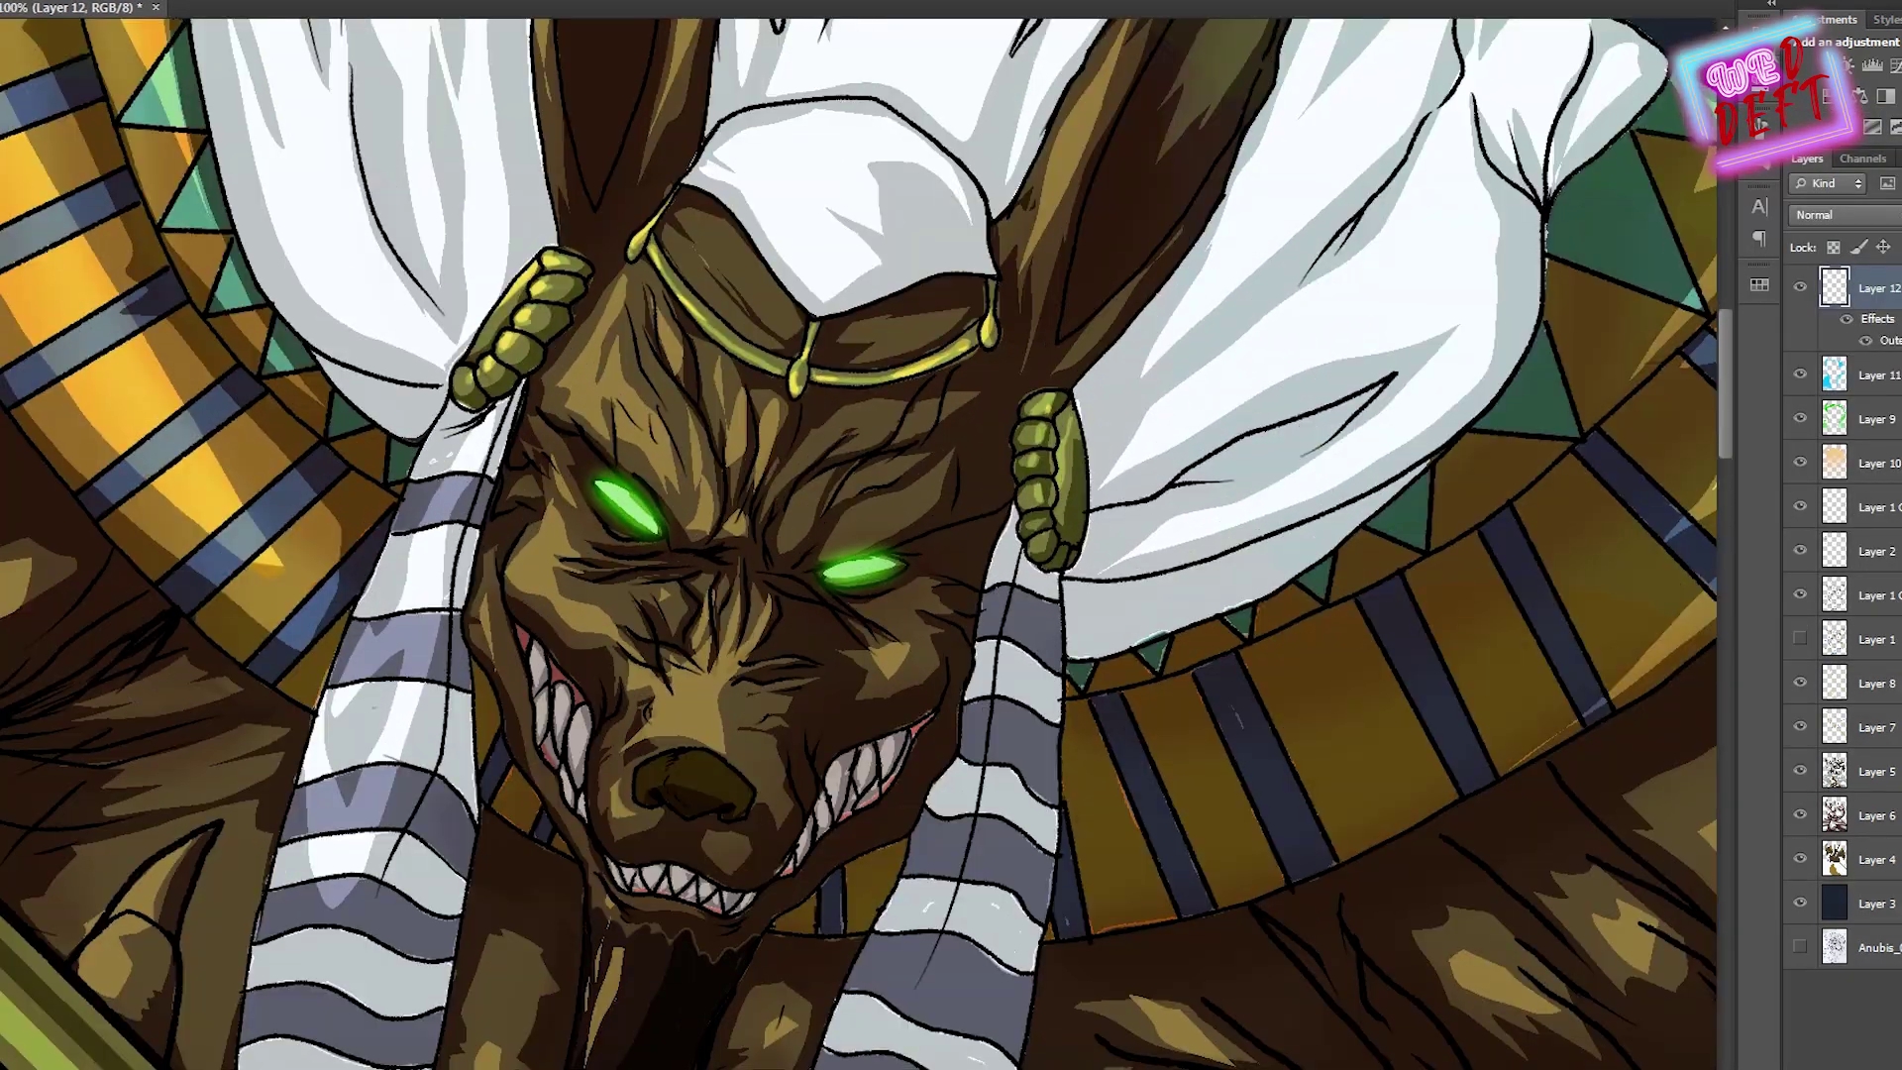
key("ctrl+shift+alt+n")
key("Return")
mouse_move(594, 485)
left_mouse_down()
mouse_move(486, 188)
mouse_move(590, 307)
mouse_move(433, 408)
mouse_move(607, 505)
mouse_move(482, 520)
mouse_move(646, 521)
left_mouse_up()
left_click_drag(848, 560, 941, 278)
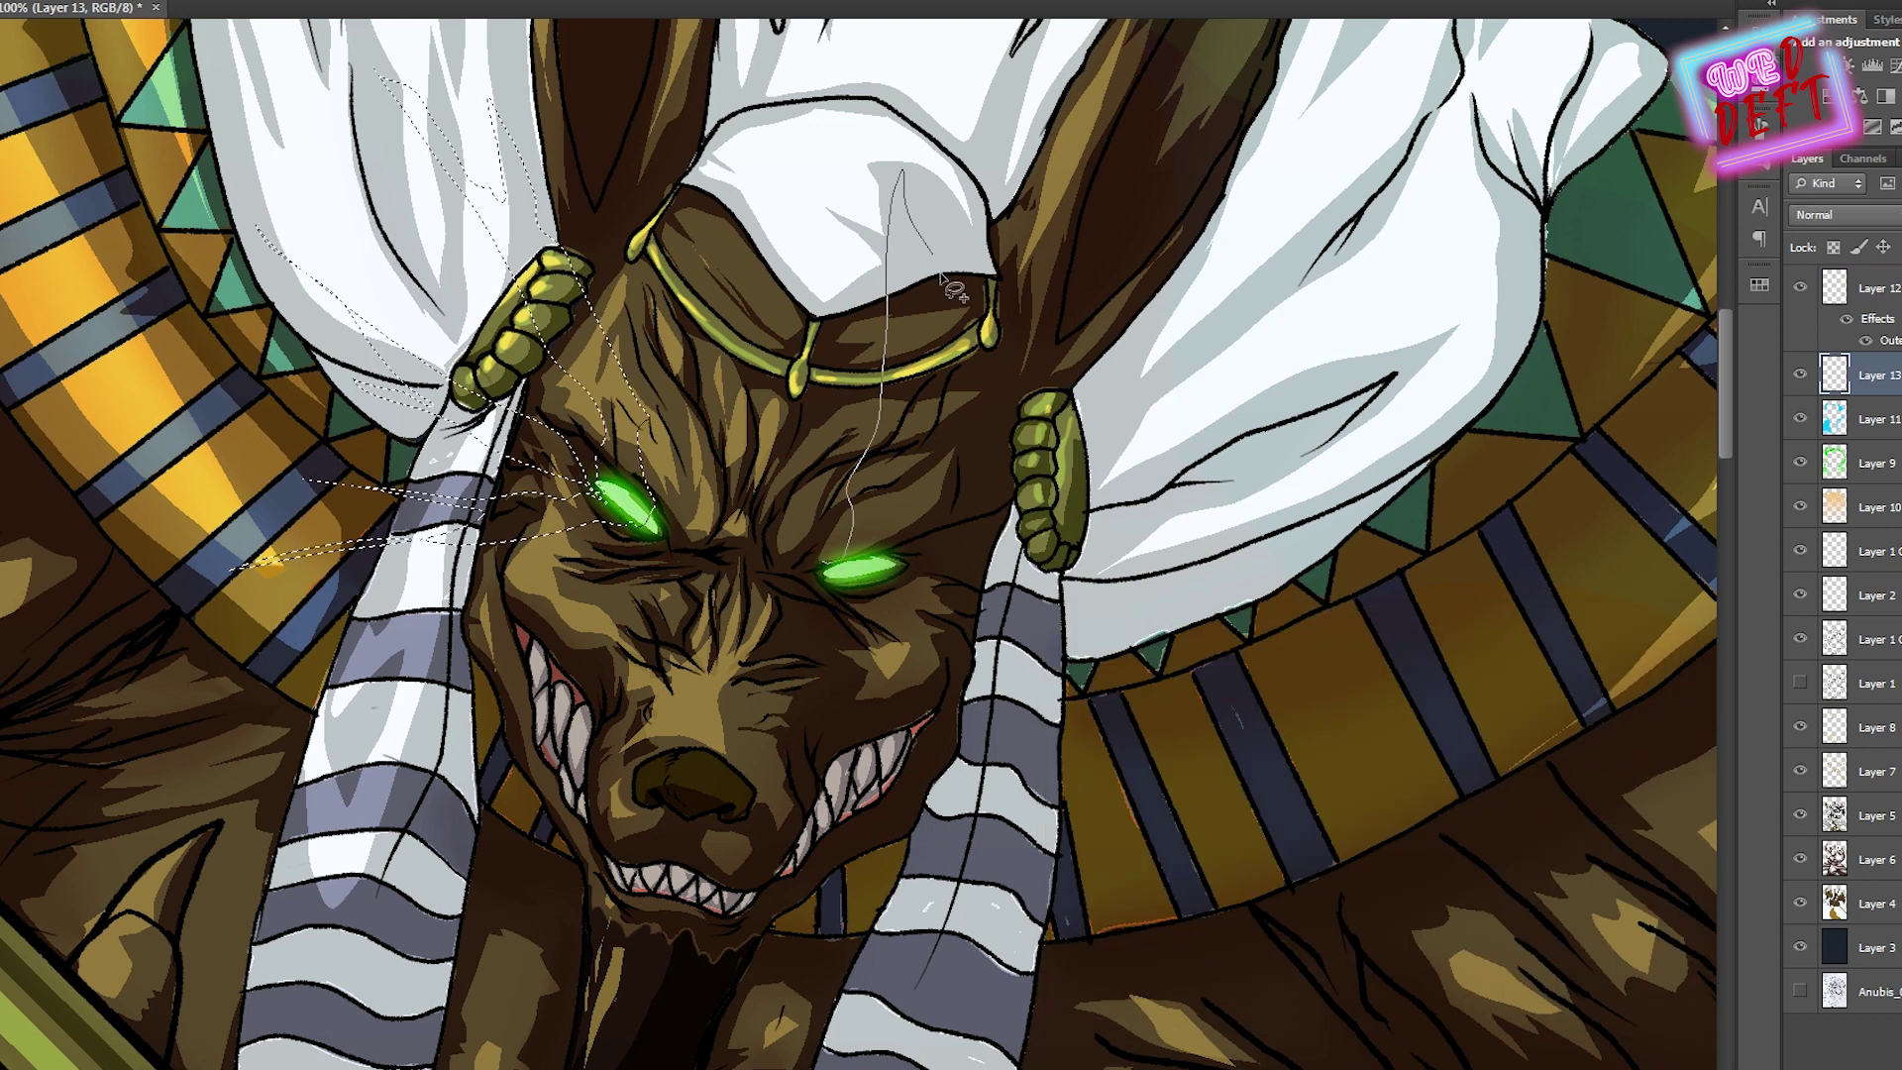
left_click_drag(1082, 555, 990, 594)
key("ctrl+minus")
key("b")
mouse_move(693, 495)
left_mouse_down()
mouse_move(934, 722)
mouse_move(1441, 416)
left_mouse_up()
Move the green wisp layer above the eye layer and set its blending mode to Screen
left_click(1843, 215)
left_click(1855, 517)
key("ctrl+minus")
key("ctrl+bracketright")
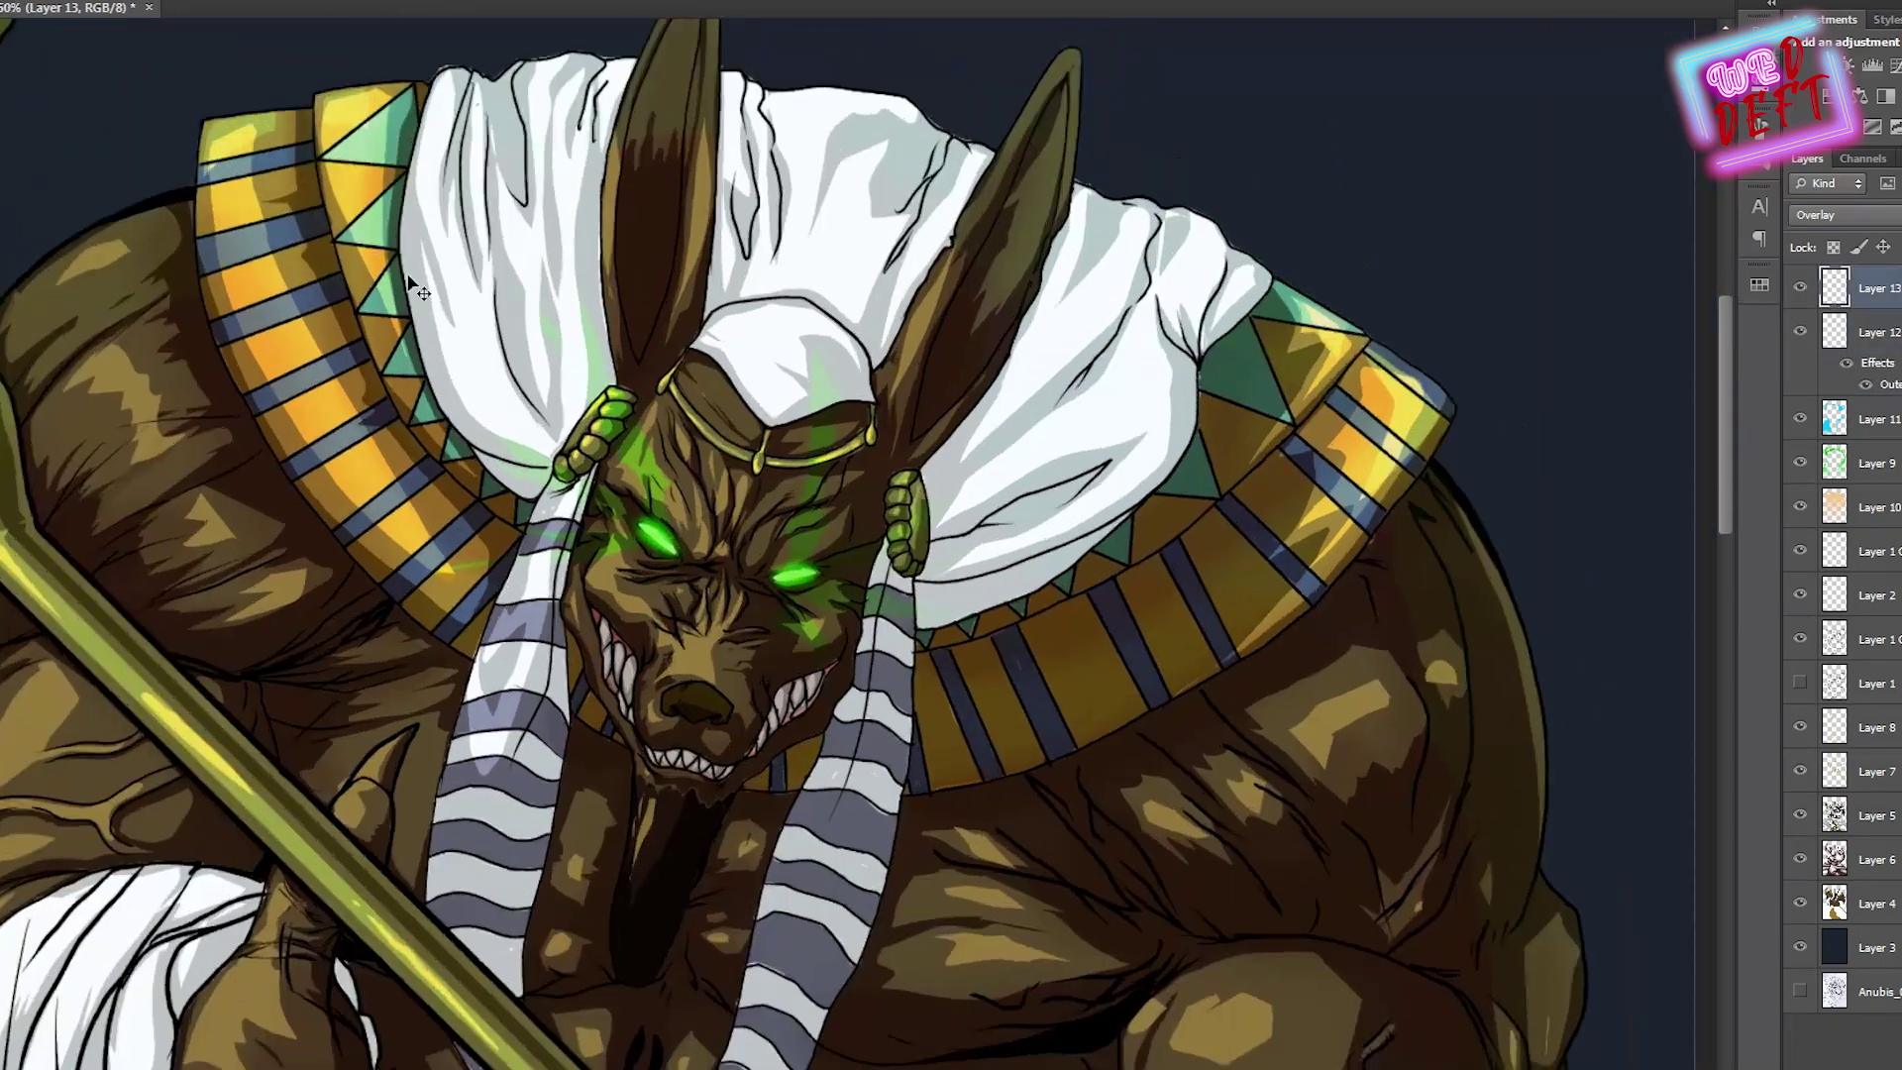
left_click(1843, 215)
left_click(1843, 394)
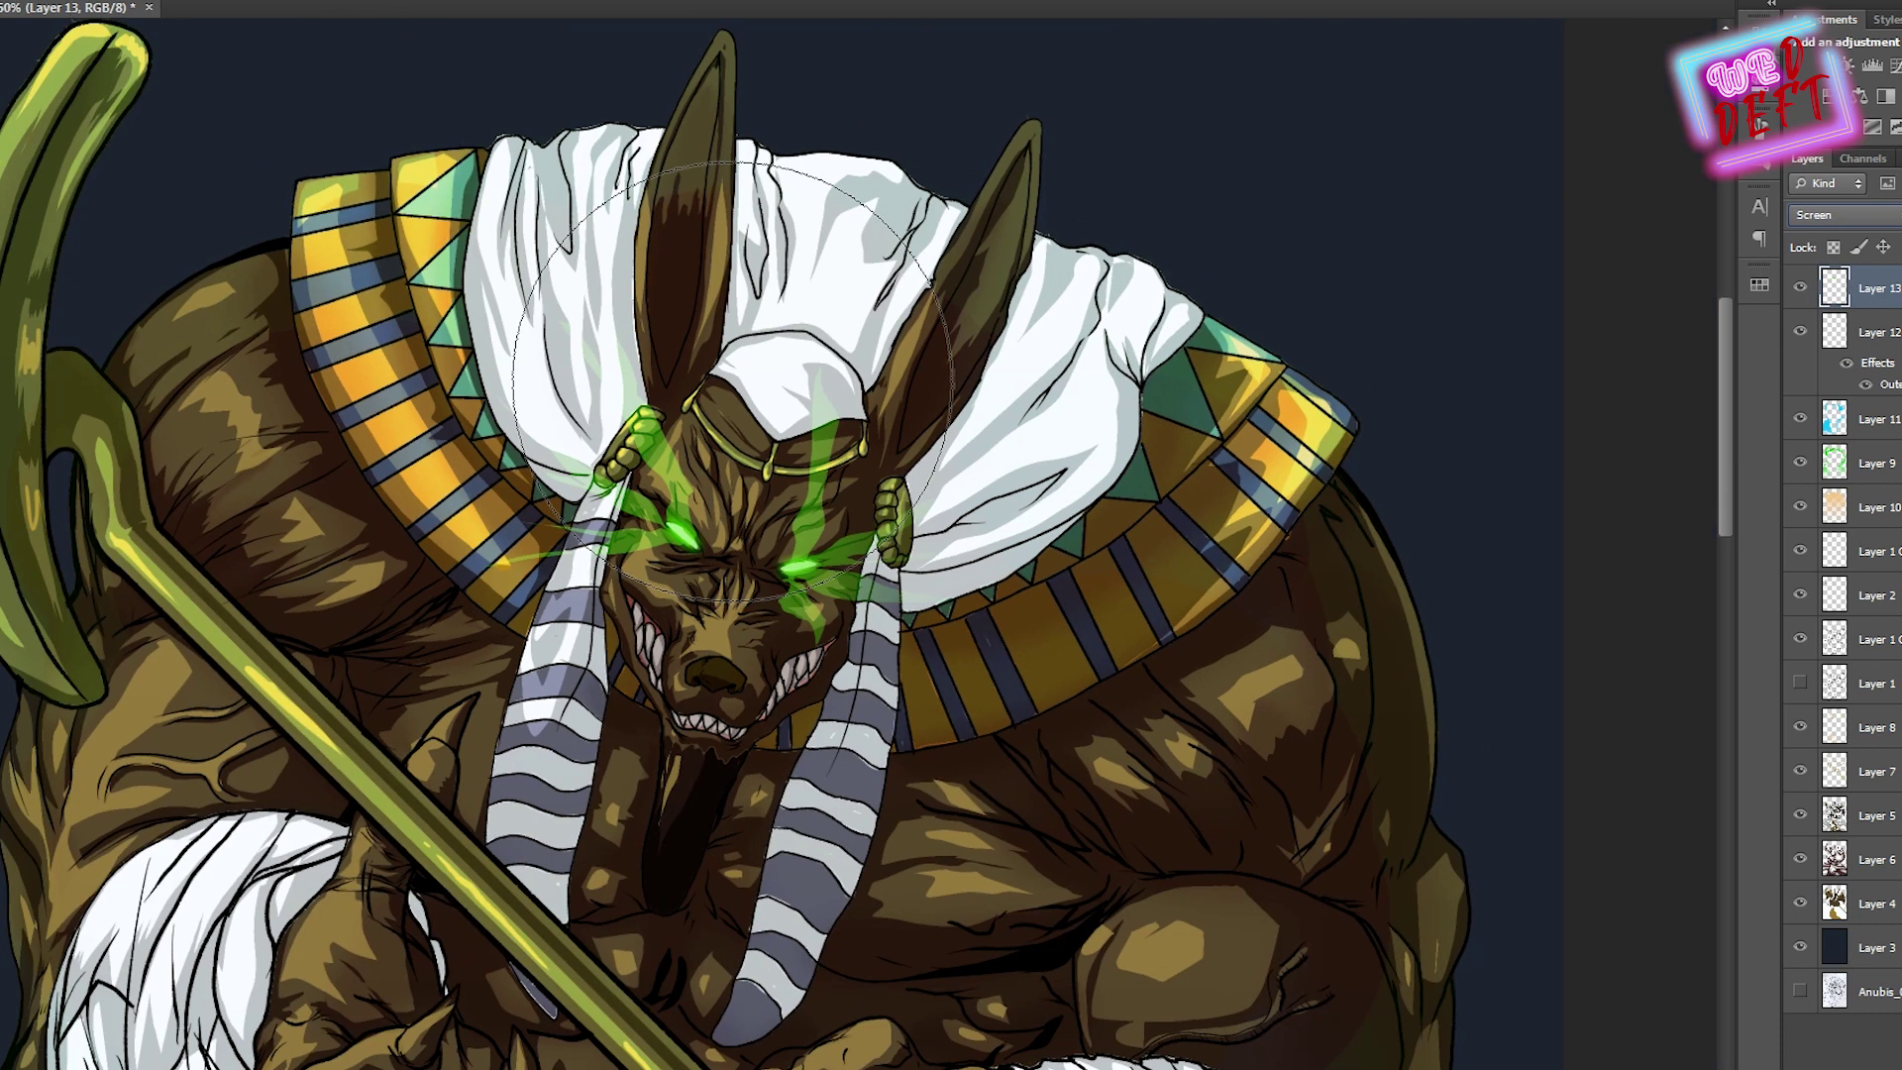
Soften the green eye wisps with a Gaussian Blur
left_click(227, 2)
mouse_move(297, 168)
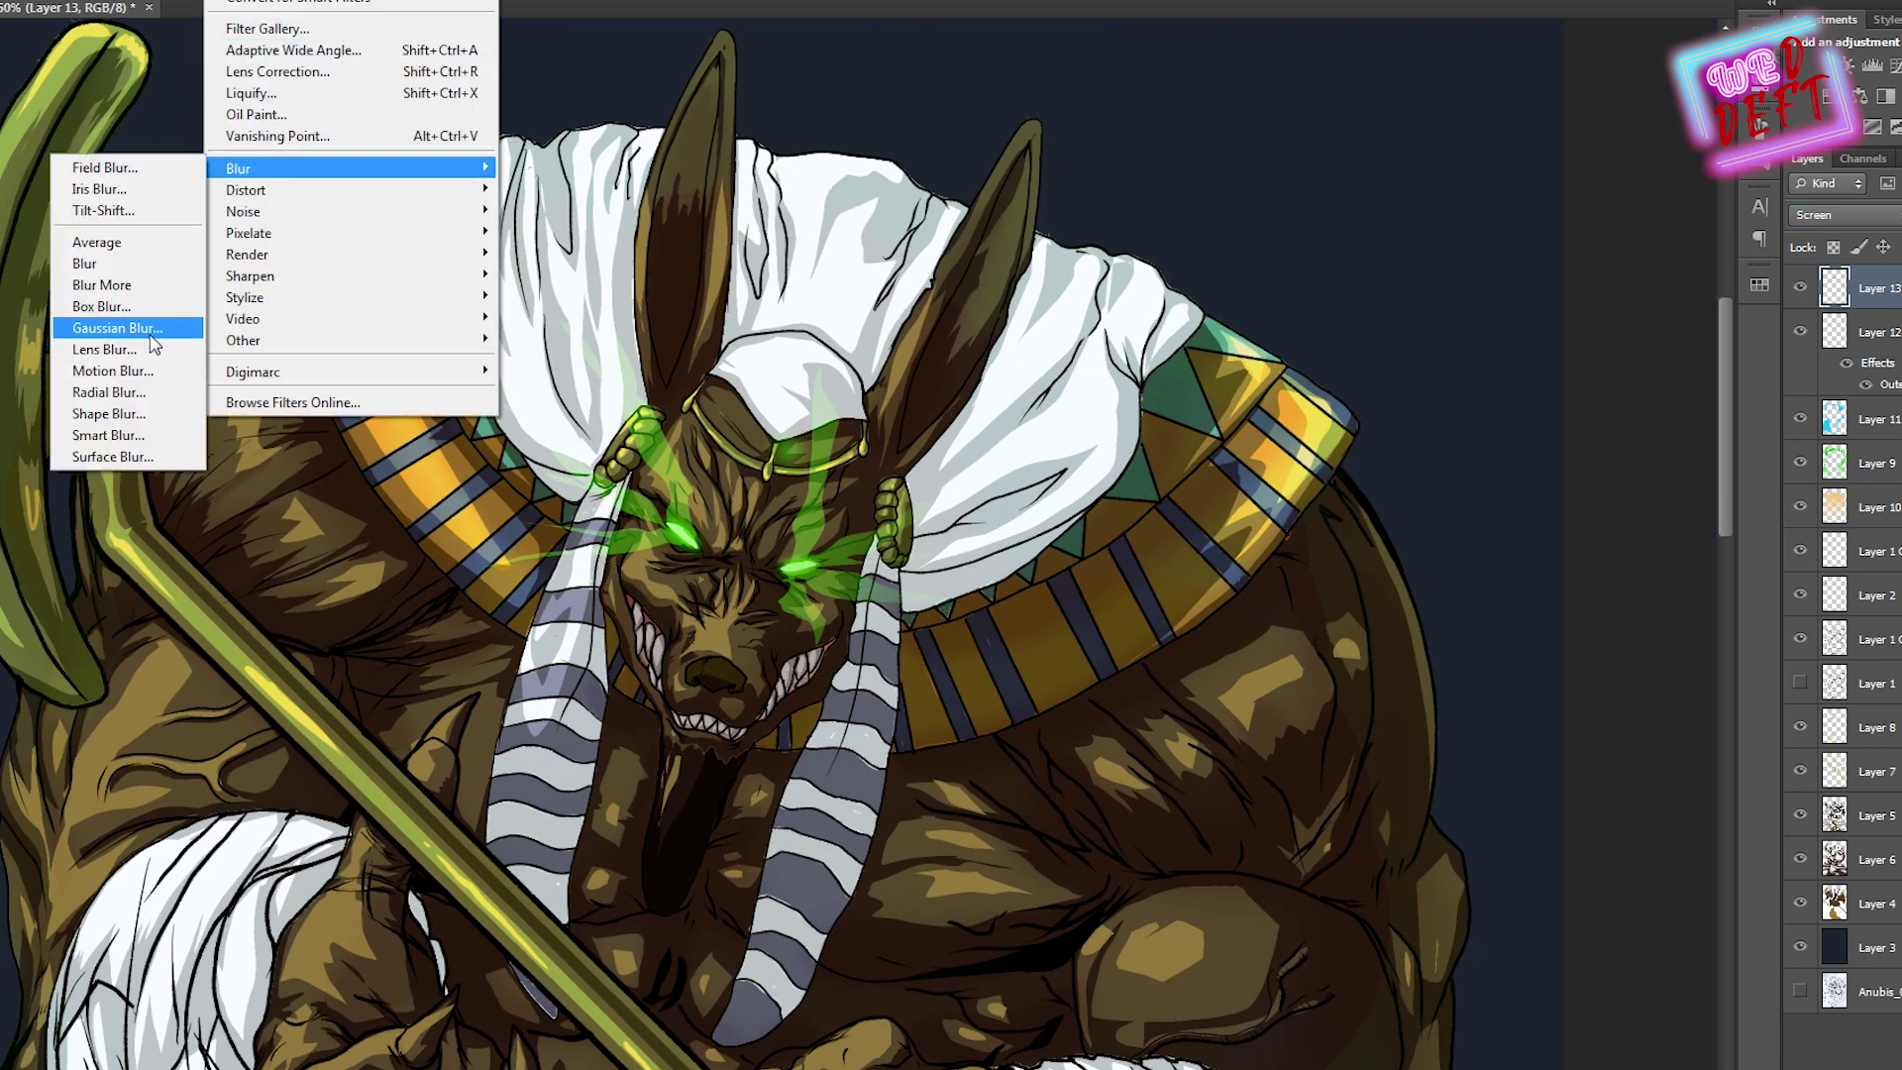
left_click(117, 327)
key("Return")
key("ctrl+plus")
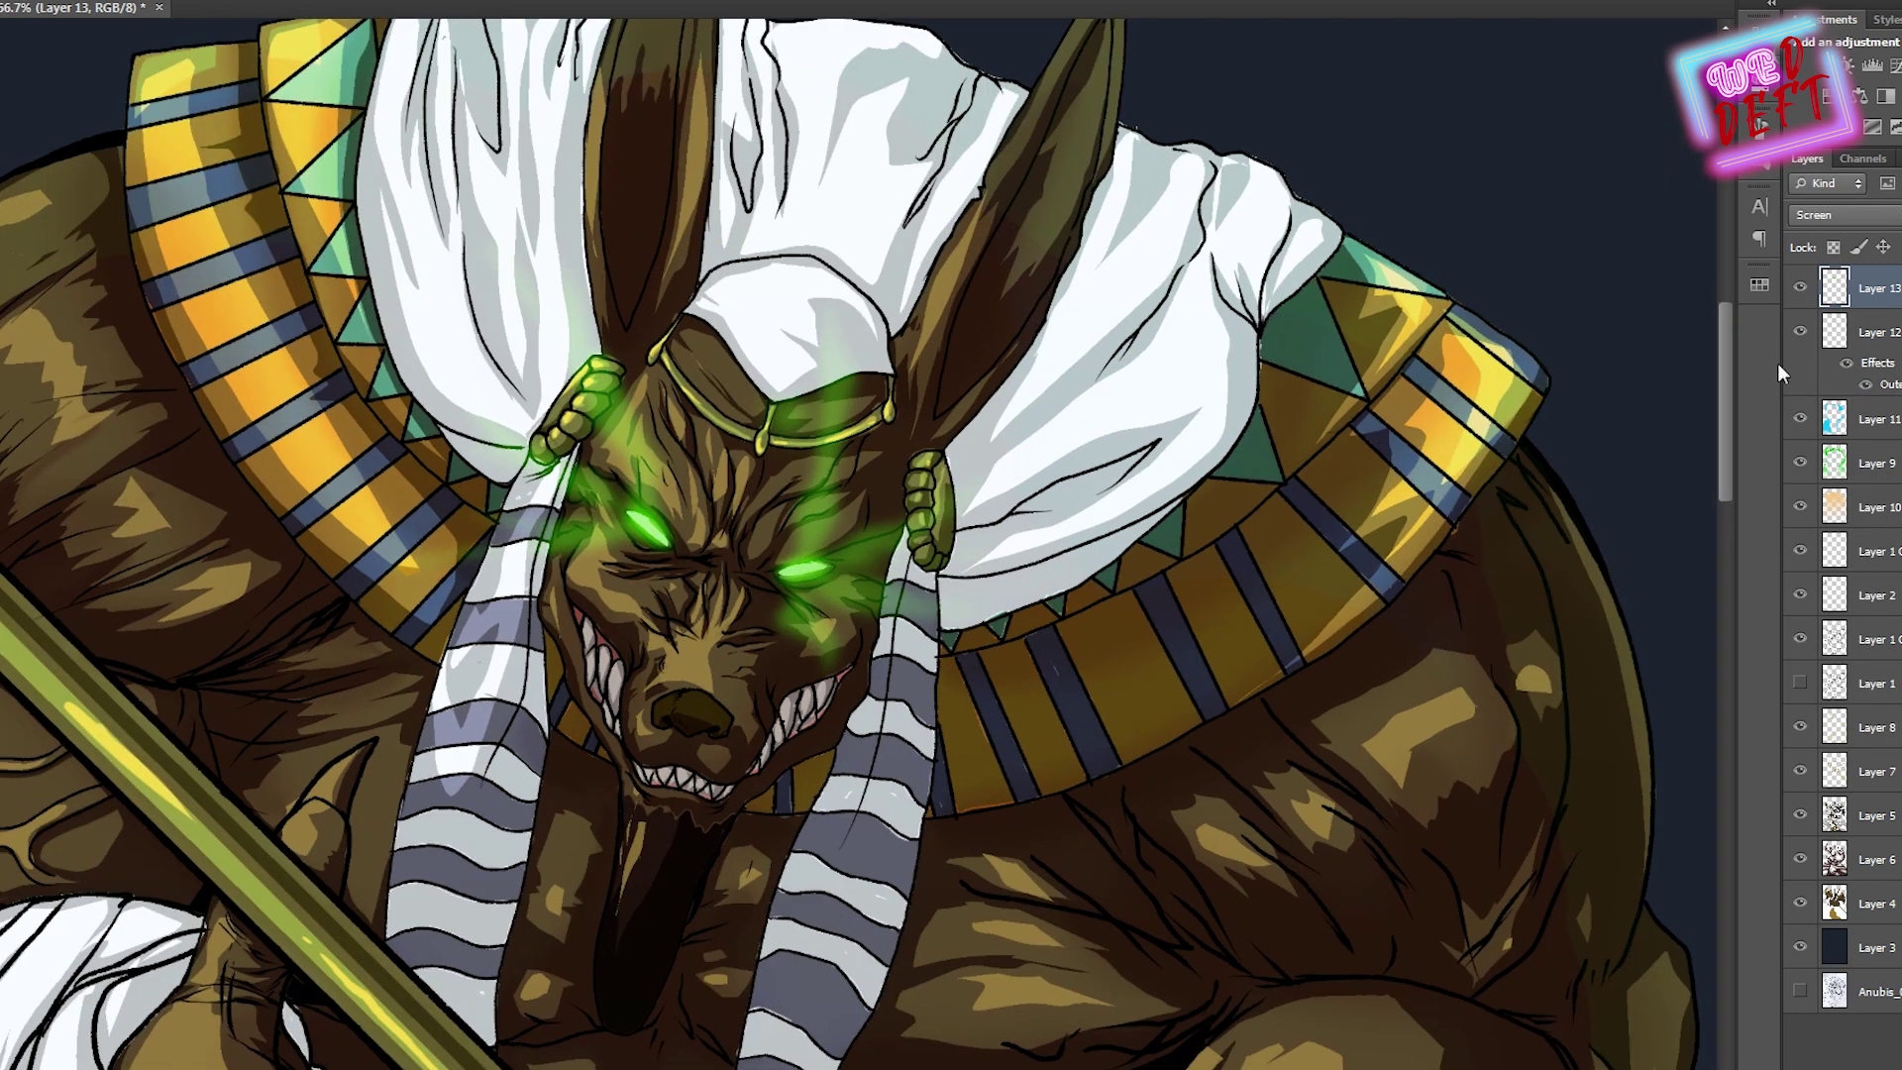
On a new top layer, draw thin bright green streaks flaring from both eyes and set the layer to Overlay
key("ctrl+shift+alt+n")
left_click_drag(646, 525, 592, 381)
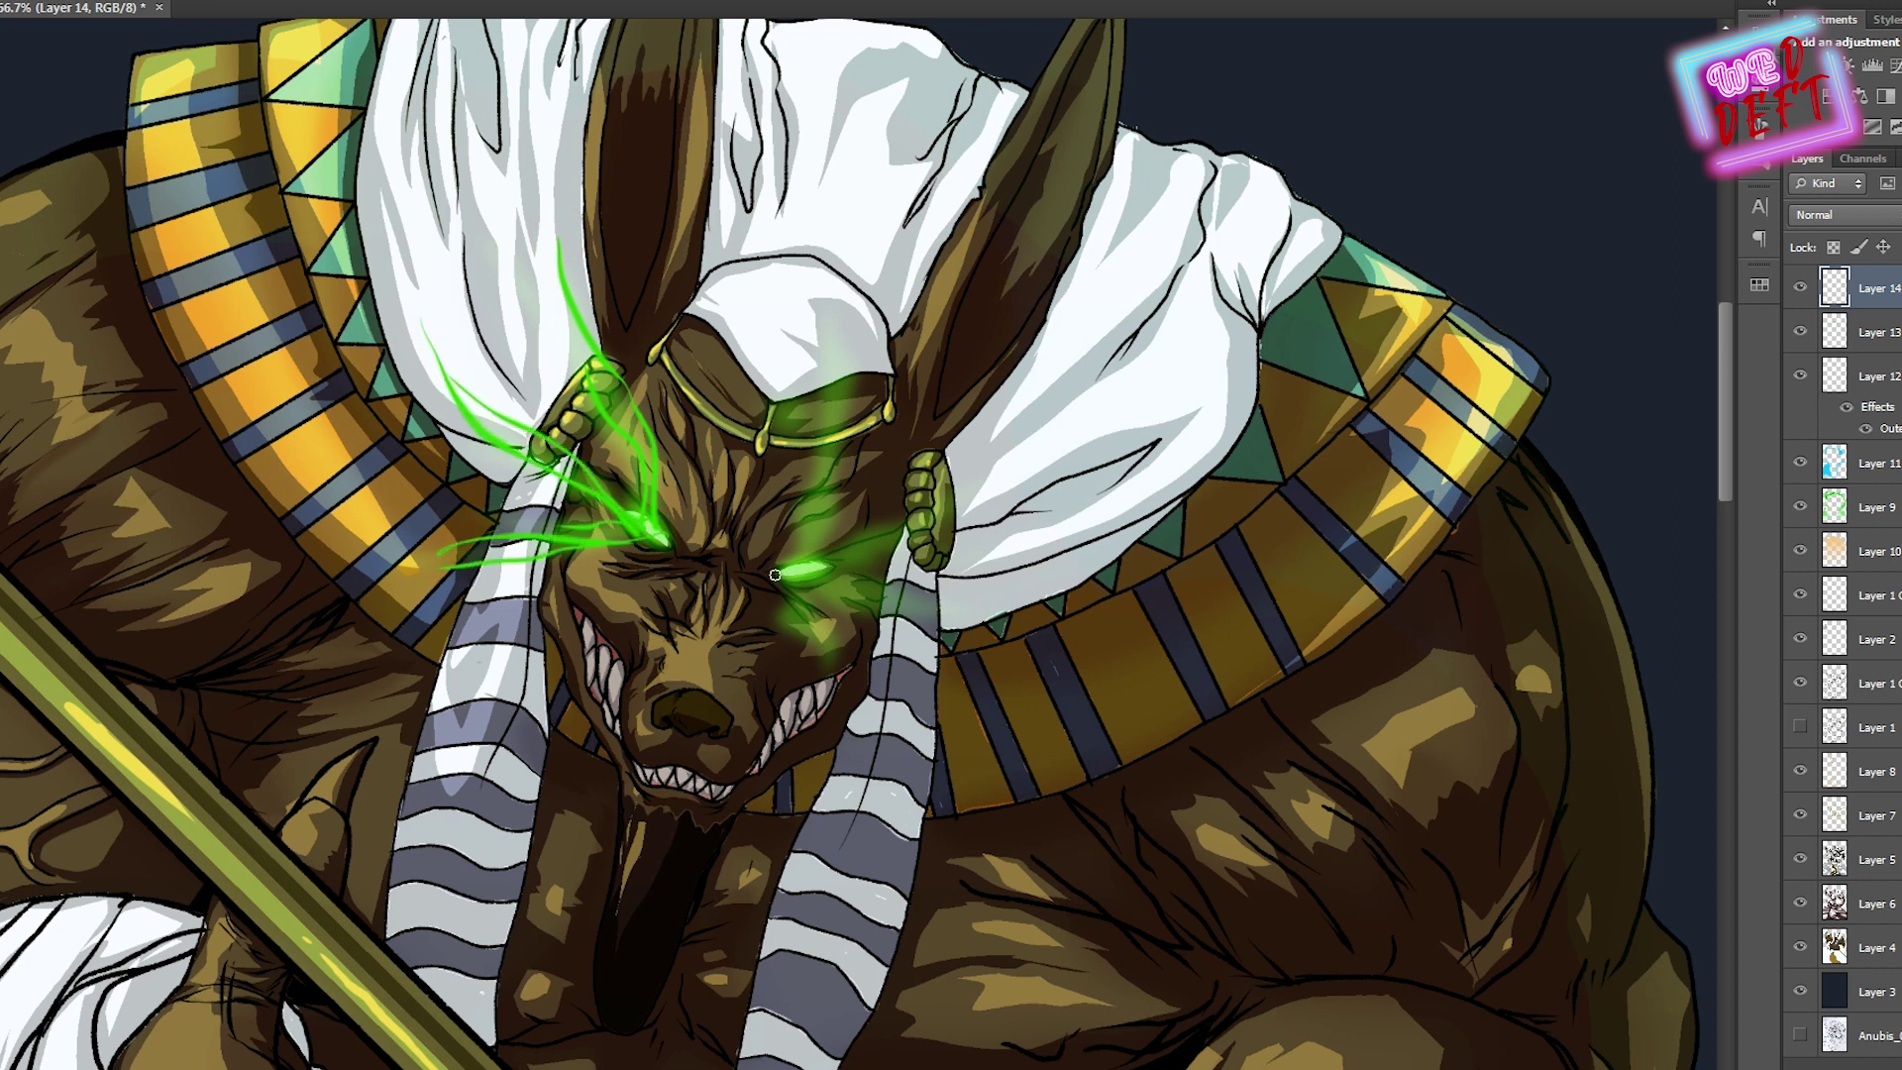
left_click(1832, 214)
left_click(1833, 484)
Apply a Gaussian Blur to the thin green streaks around the eyes
left_click(230, 0)
mouse_move(258, 166)
left_click(117, 328)
left_click_drag(1614, 729, 1592, 730)
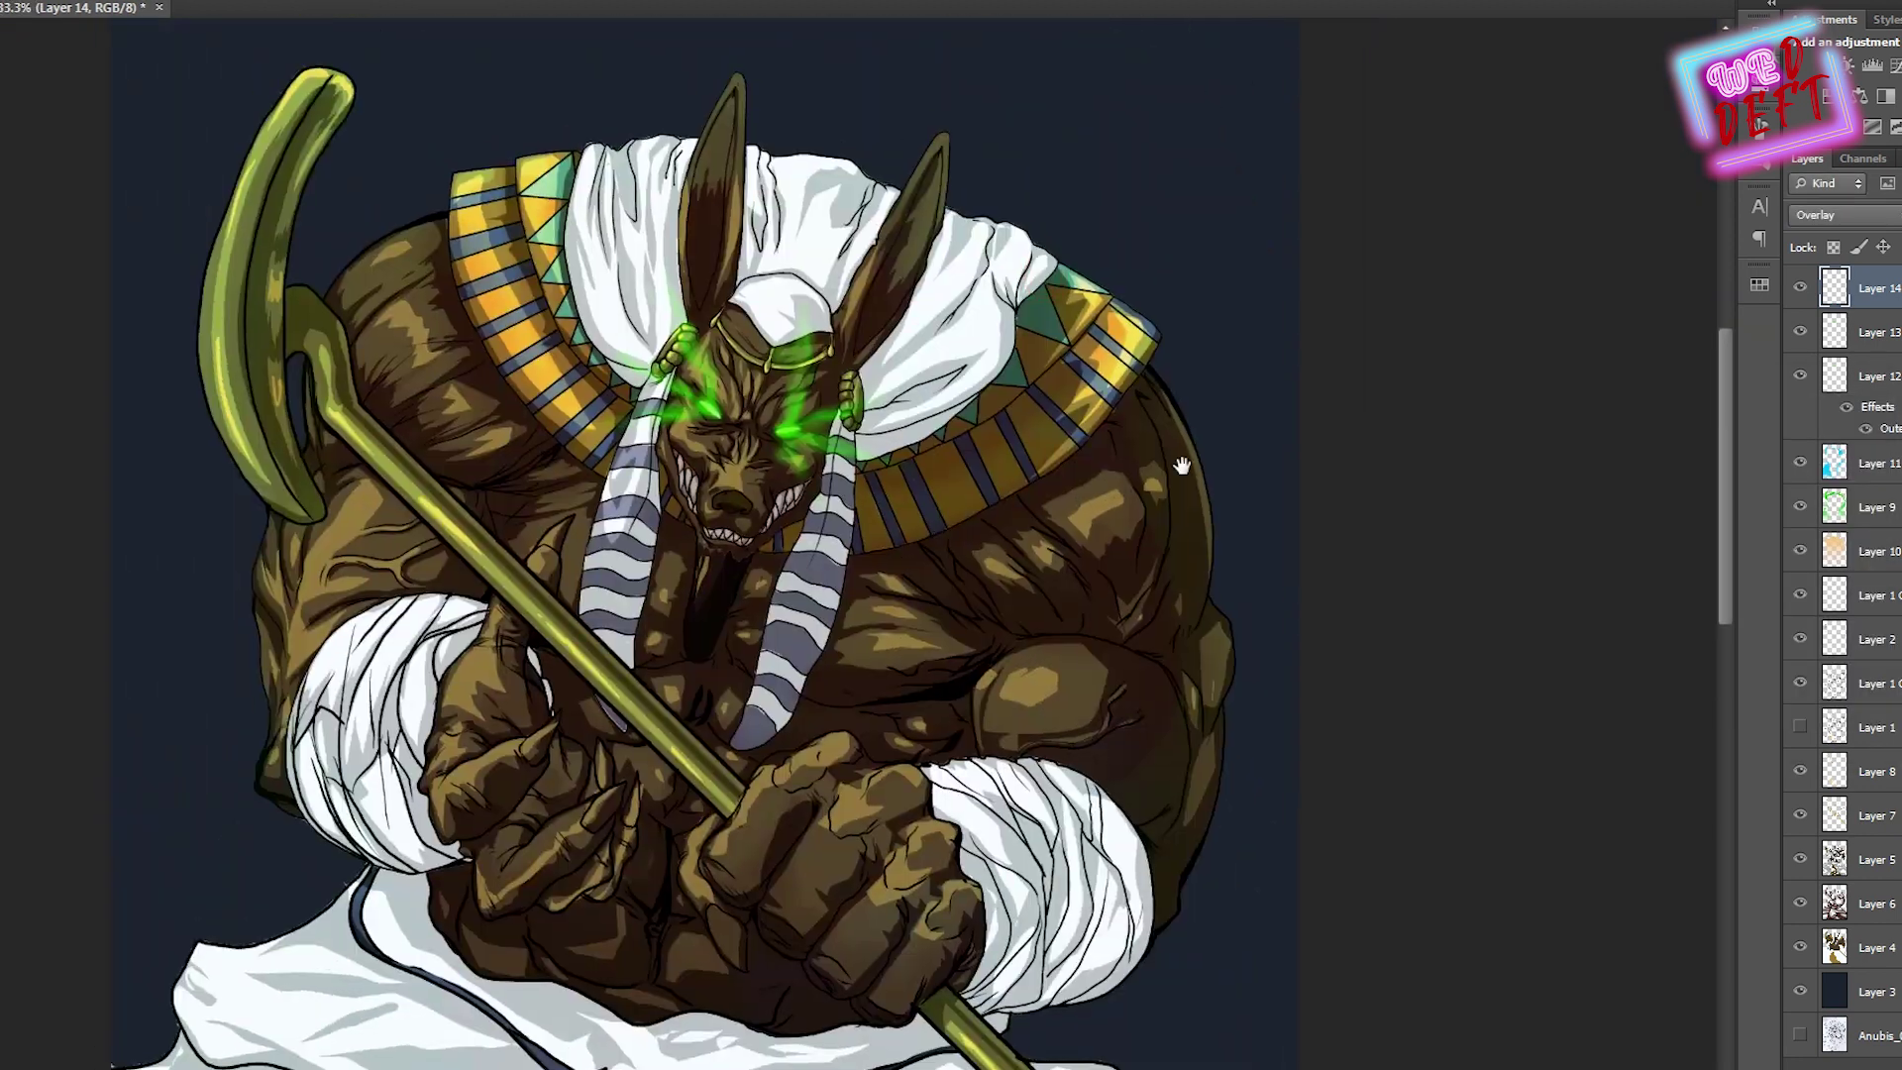
On a new layer beneath the eye layer, select facets of the face around the eyes and fill them bright green
left_click(1876, 331)
left_click_drag(872, 496, 901, 275)
left_click(1875, 376)
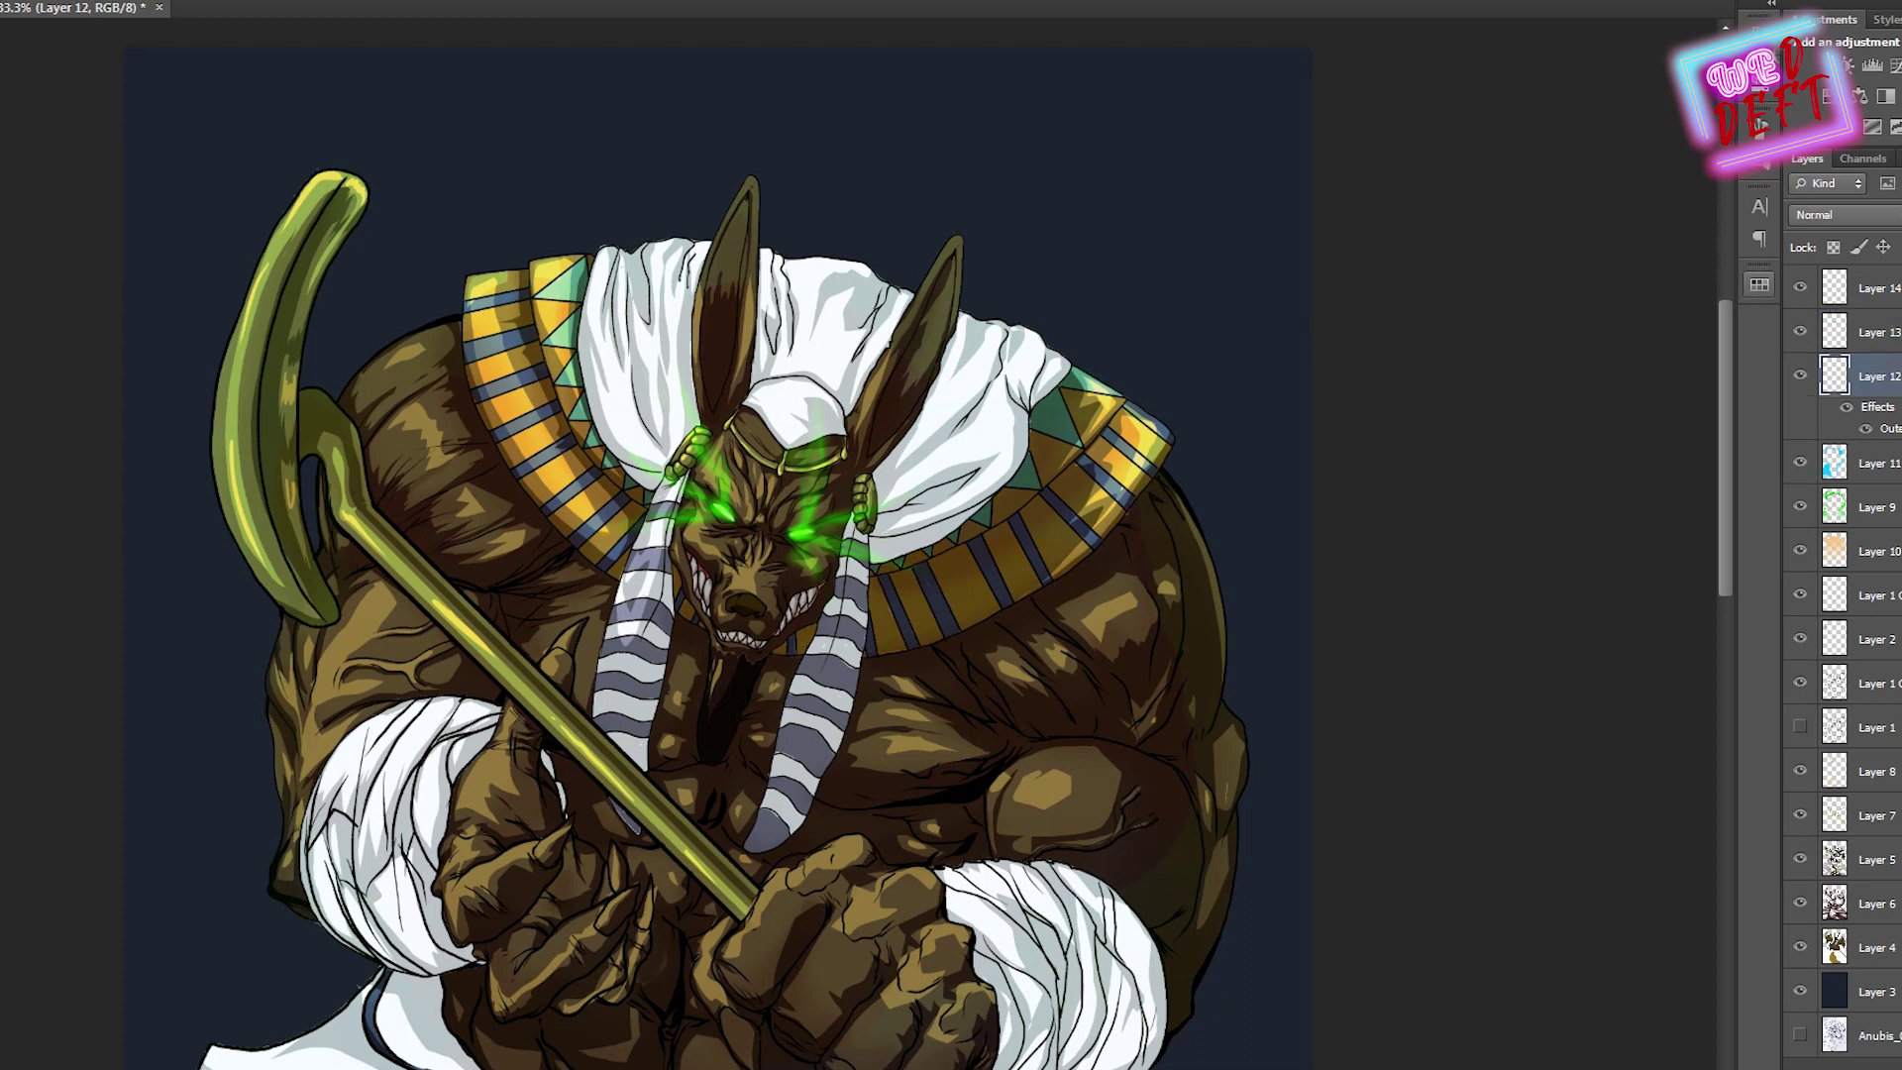
key("ctrl+shift+alt+n")
key("ctrl+plus")
left_click_drag(697, 582, 674, 558)
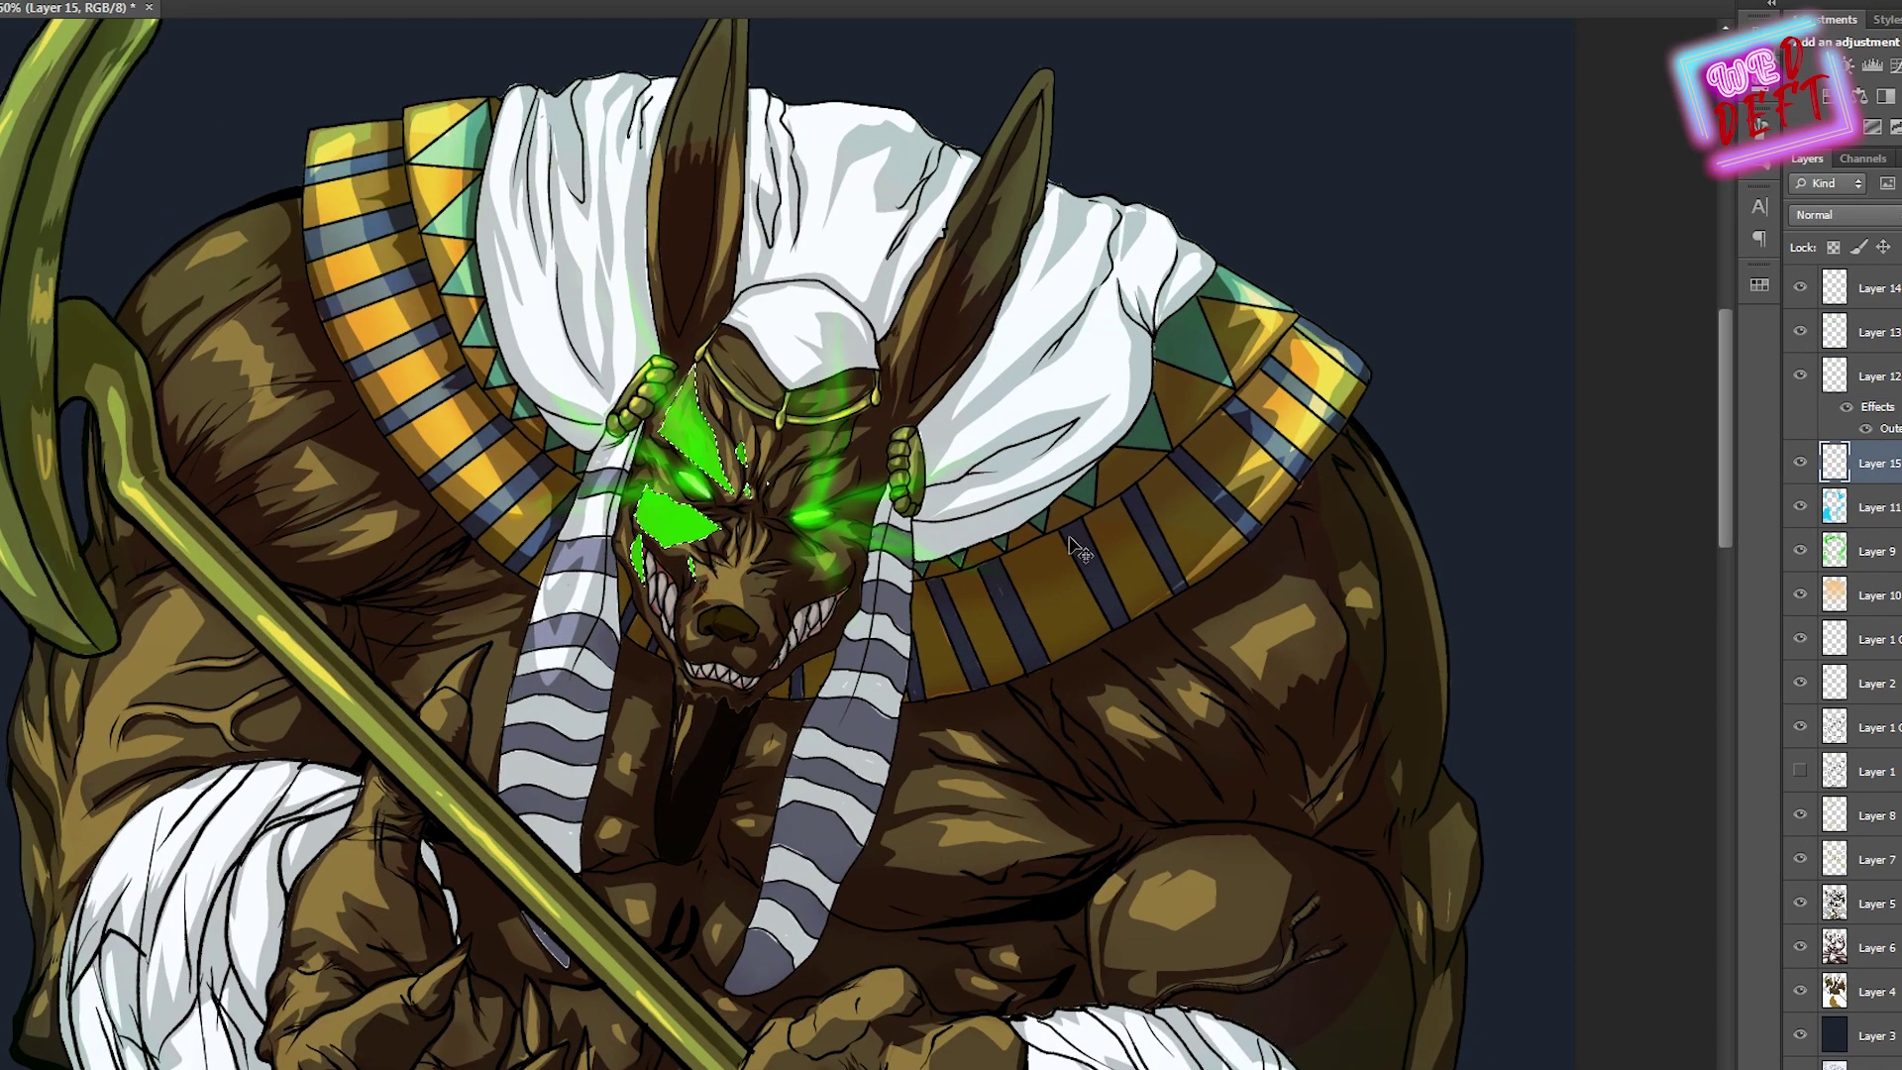
Blur the green facial reflections with Gaussian Blur so they blend into the skin
key("ctrl+minus")
left_click(236, 2)
mouse_move(243, 170)
left_click(104, 319)
left_click_drag(1599, 730, 1585, 735)
key("Return")
key("ctrl+minus")
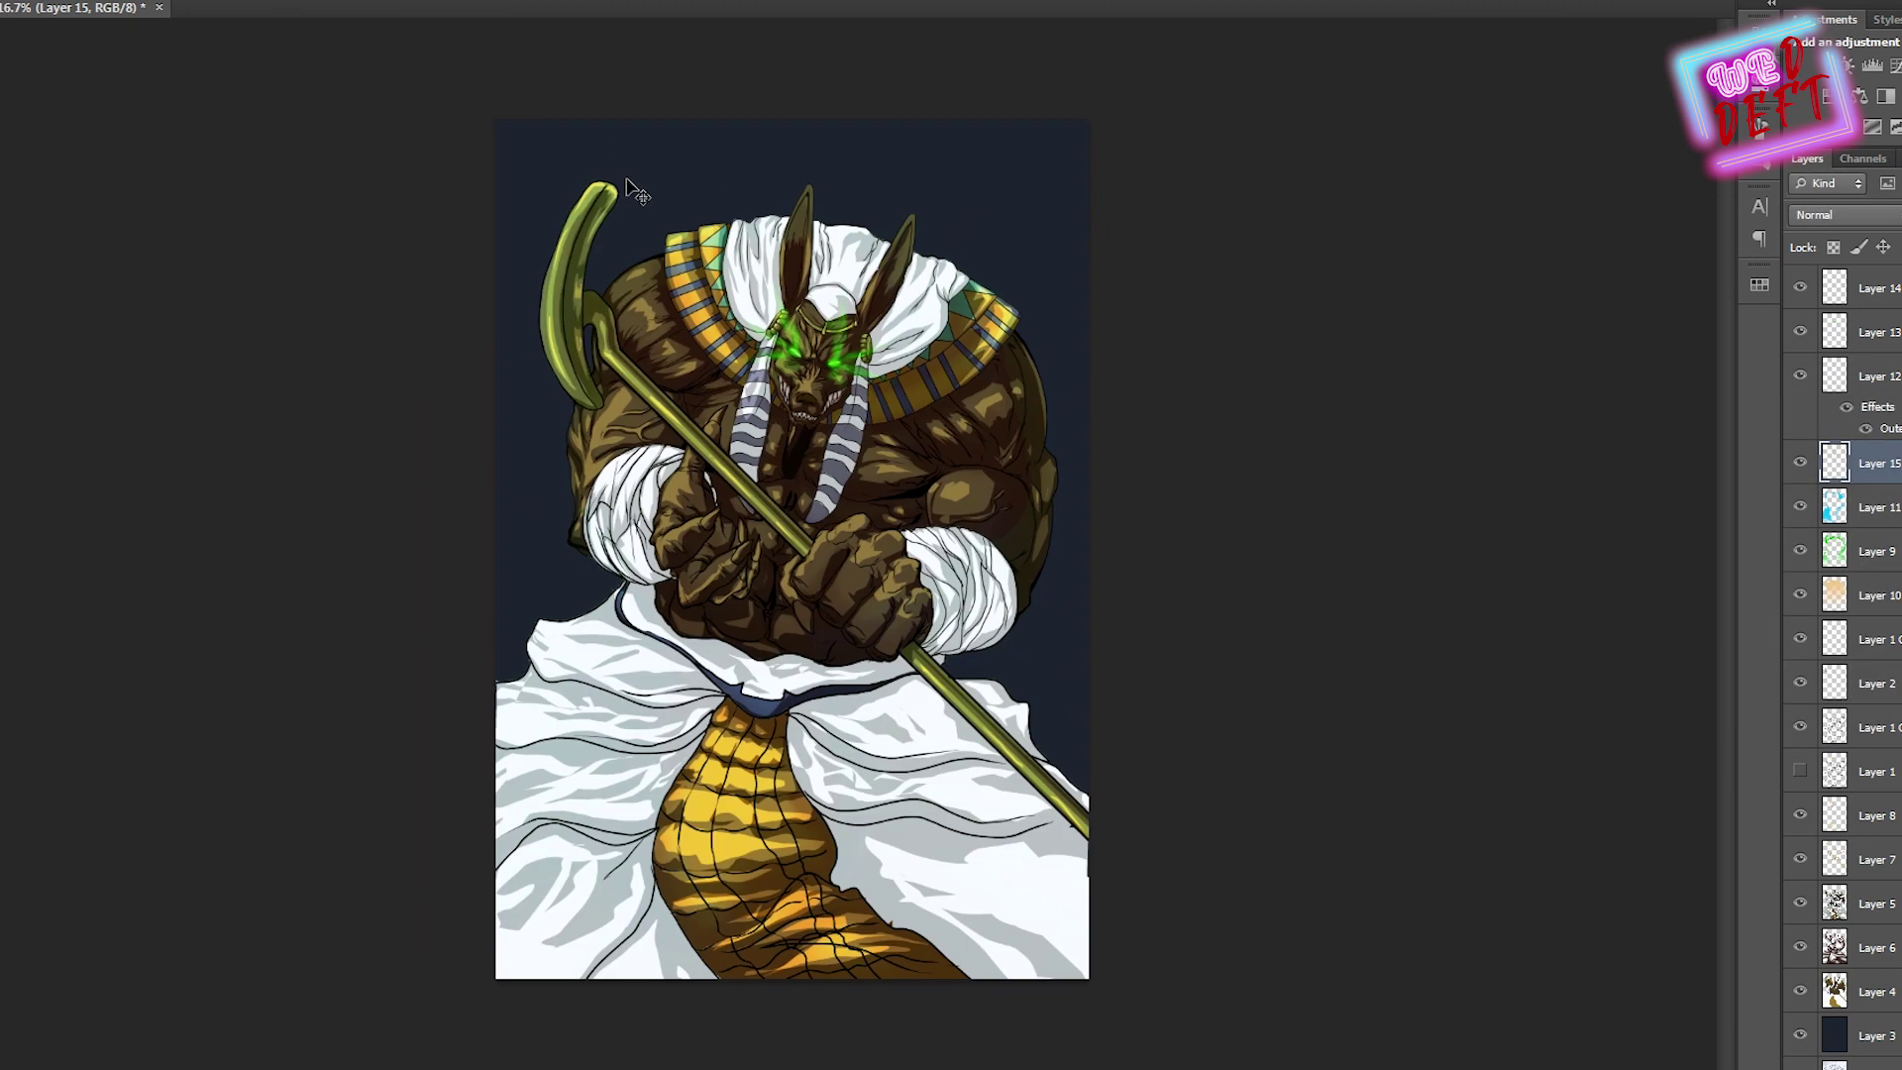
On a new layer above the cyan tint, paint yellow over the figure with a very large soft brush
left_click(1802, 287)
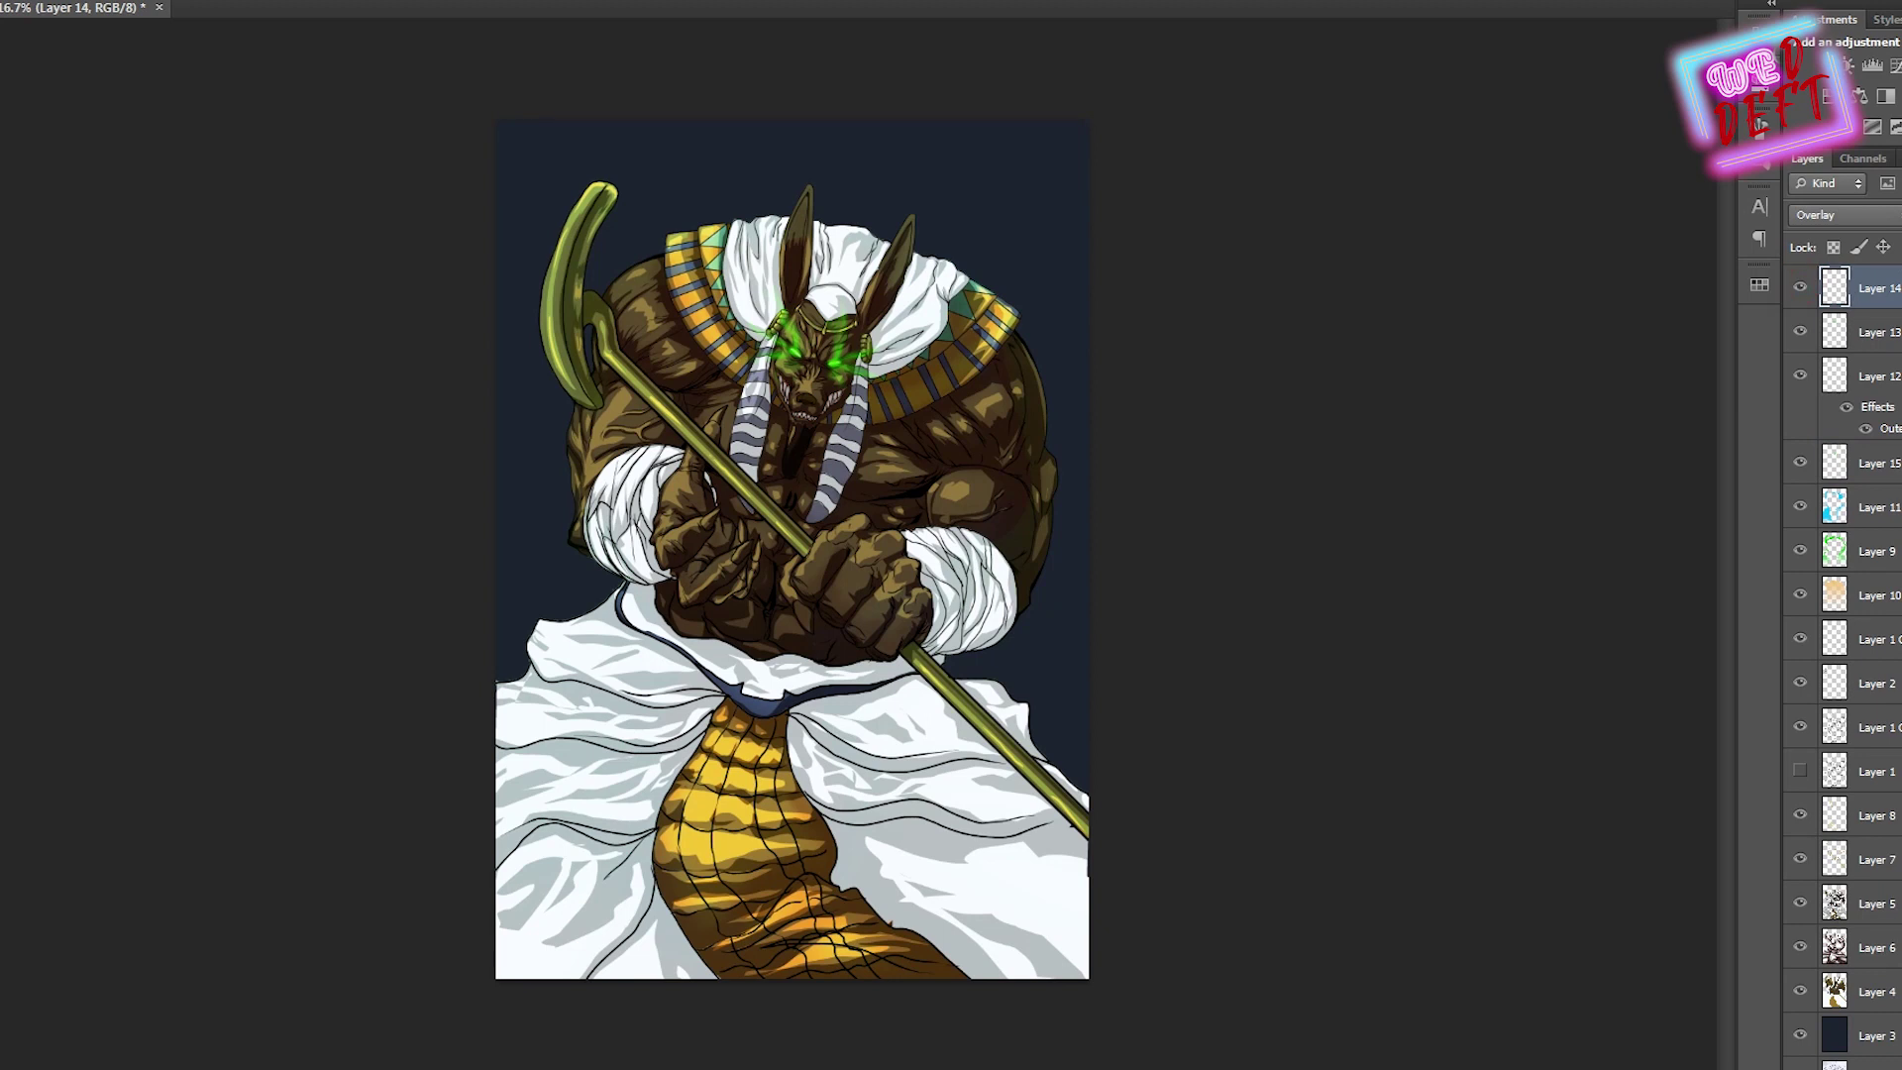
left_click(1819, 507)
left_click(1834, 504, "ctrl")
key("Return")
key("ctrl+shift+alt+n")
key("bracketright")
key("bracketright")
key("bracketright")
key("bracketright")
mouse_move(696, 332)
left_mouse_down()
mouse_move(773, 495)
mouse_move(700, 680)
mouse_move(752, 812)
left_mouse_up()
Try a series of blending modes on the yellow layer, from Color Dodge through Difference
left_click(1842, 215)
left_click(1832, 386)
scroll(1846, 210, "down", 5)
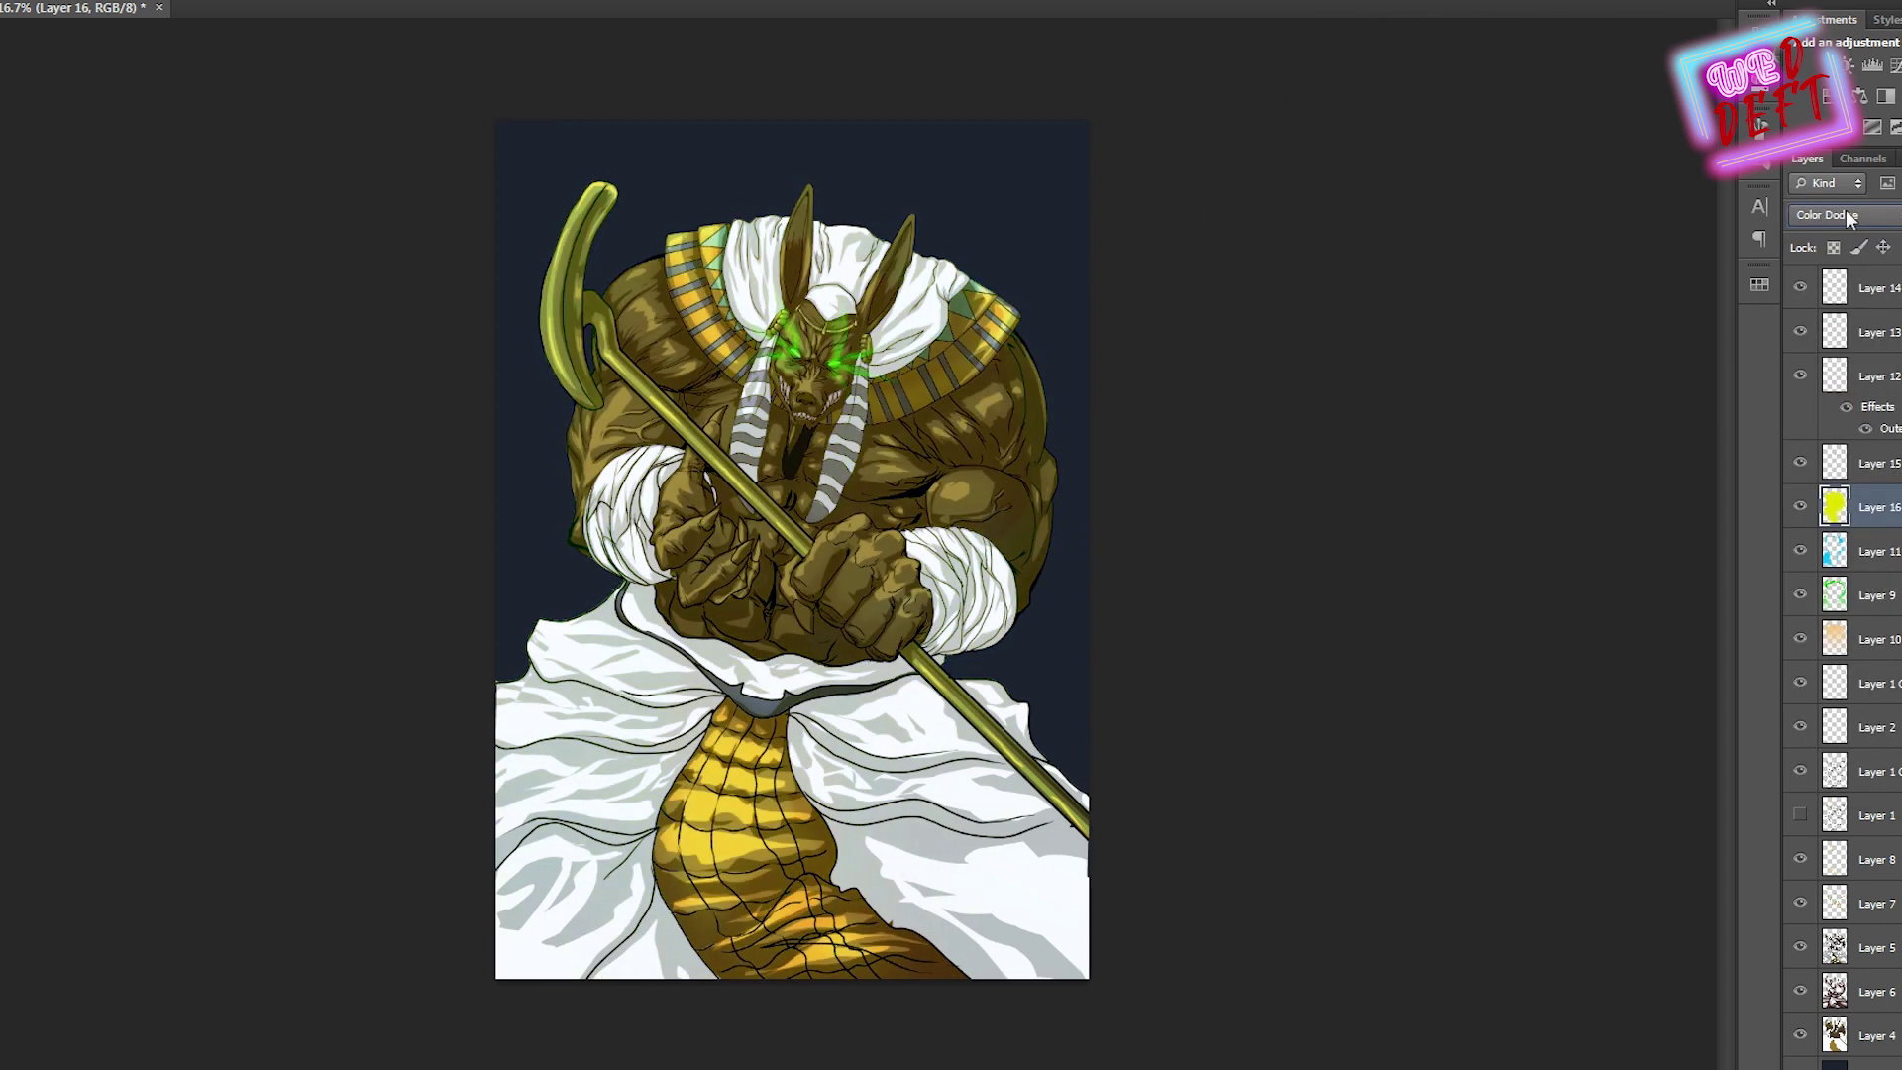
key("Down")
key("Down")
key("Down")
key("Down")
key("Down")
key("Down")
key("Down")
key("Down")
key("Down")
key("Down")
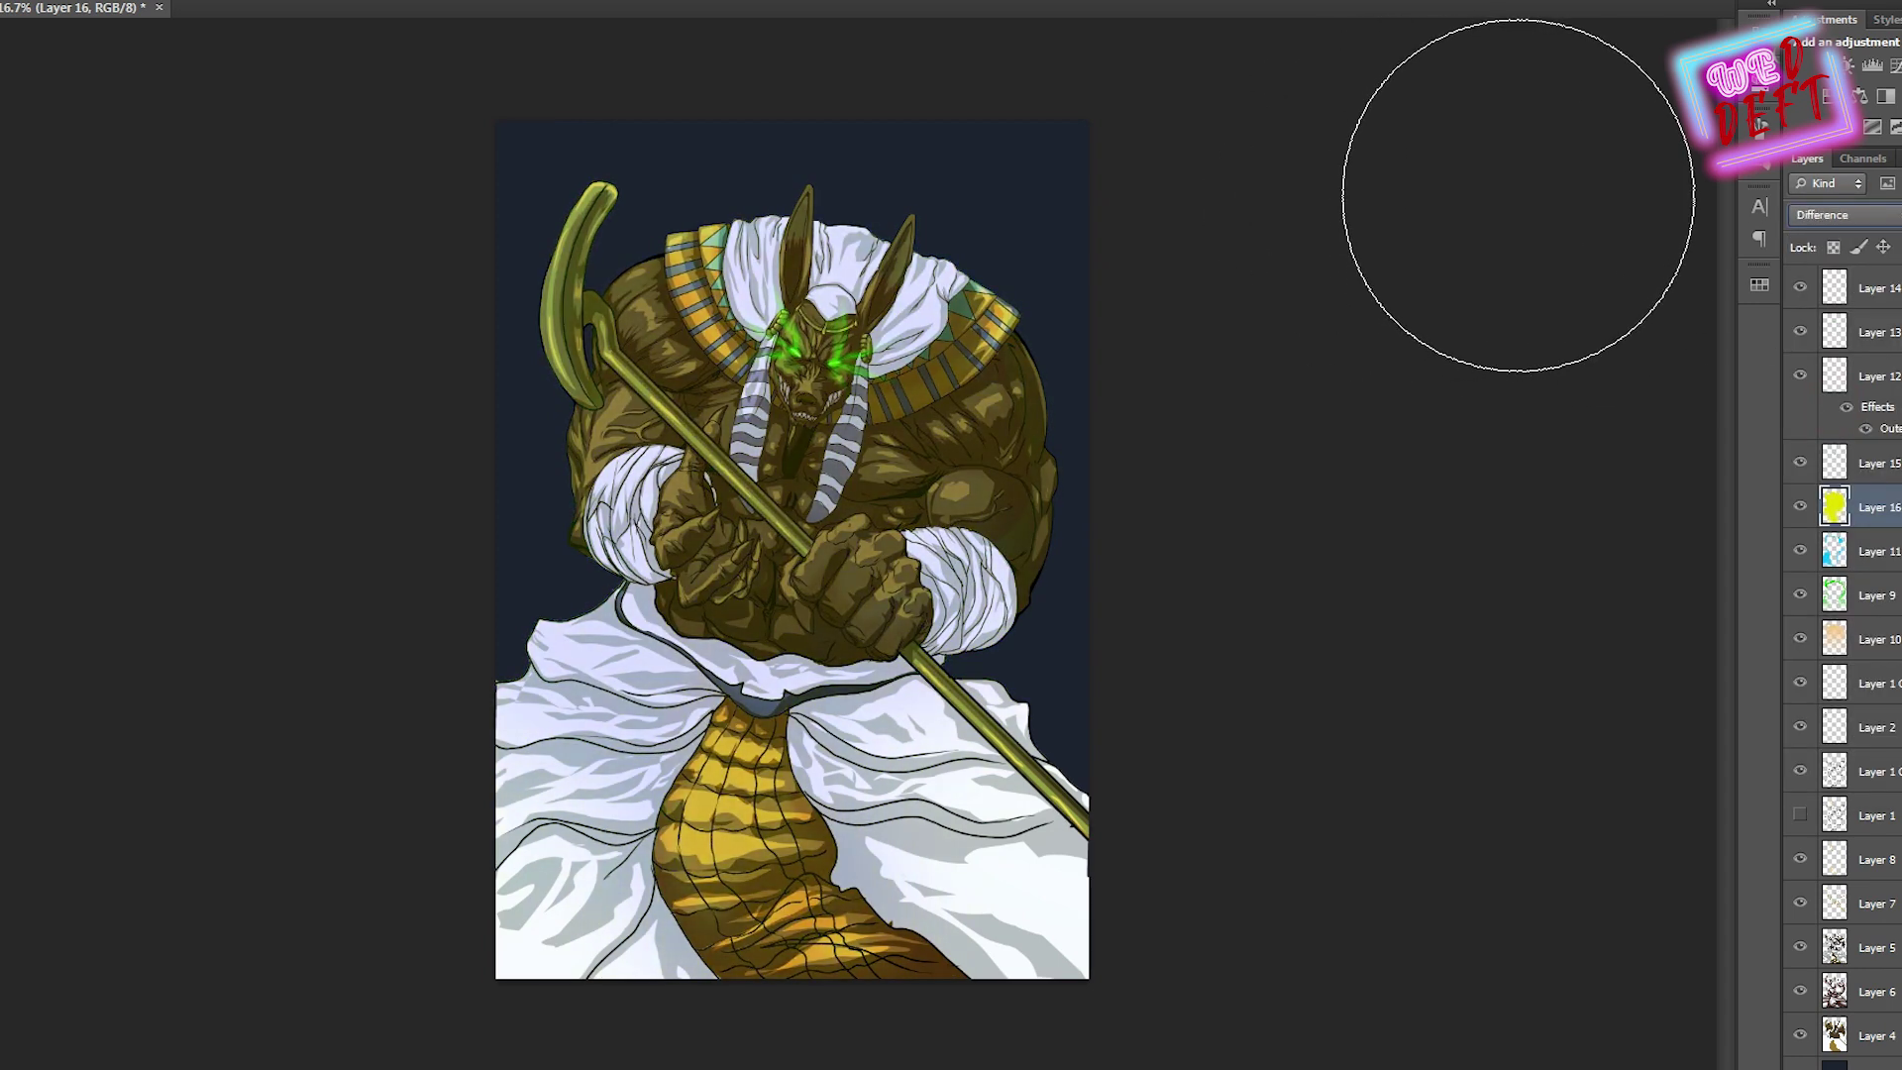
Set the yellow layer's blending mode to Hard Light and erase its tint over the middle of the figure
left_click(1842, 215)
left_click(1877, 456)
left_click(1842, 215)
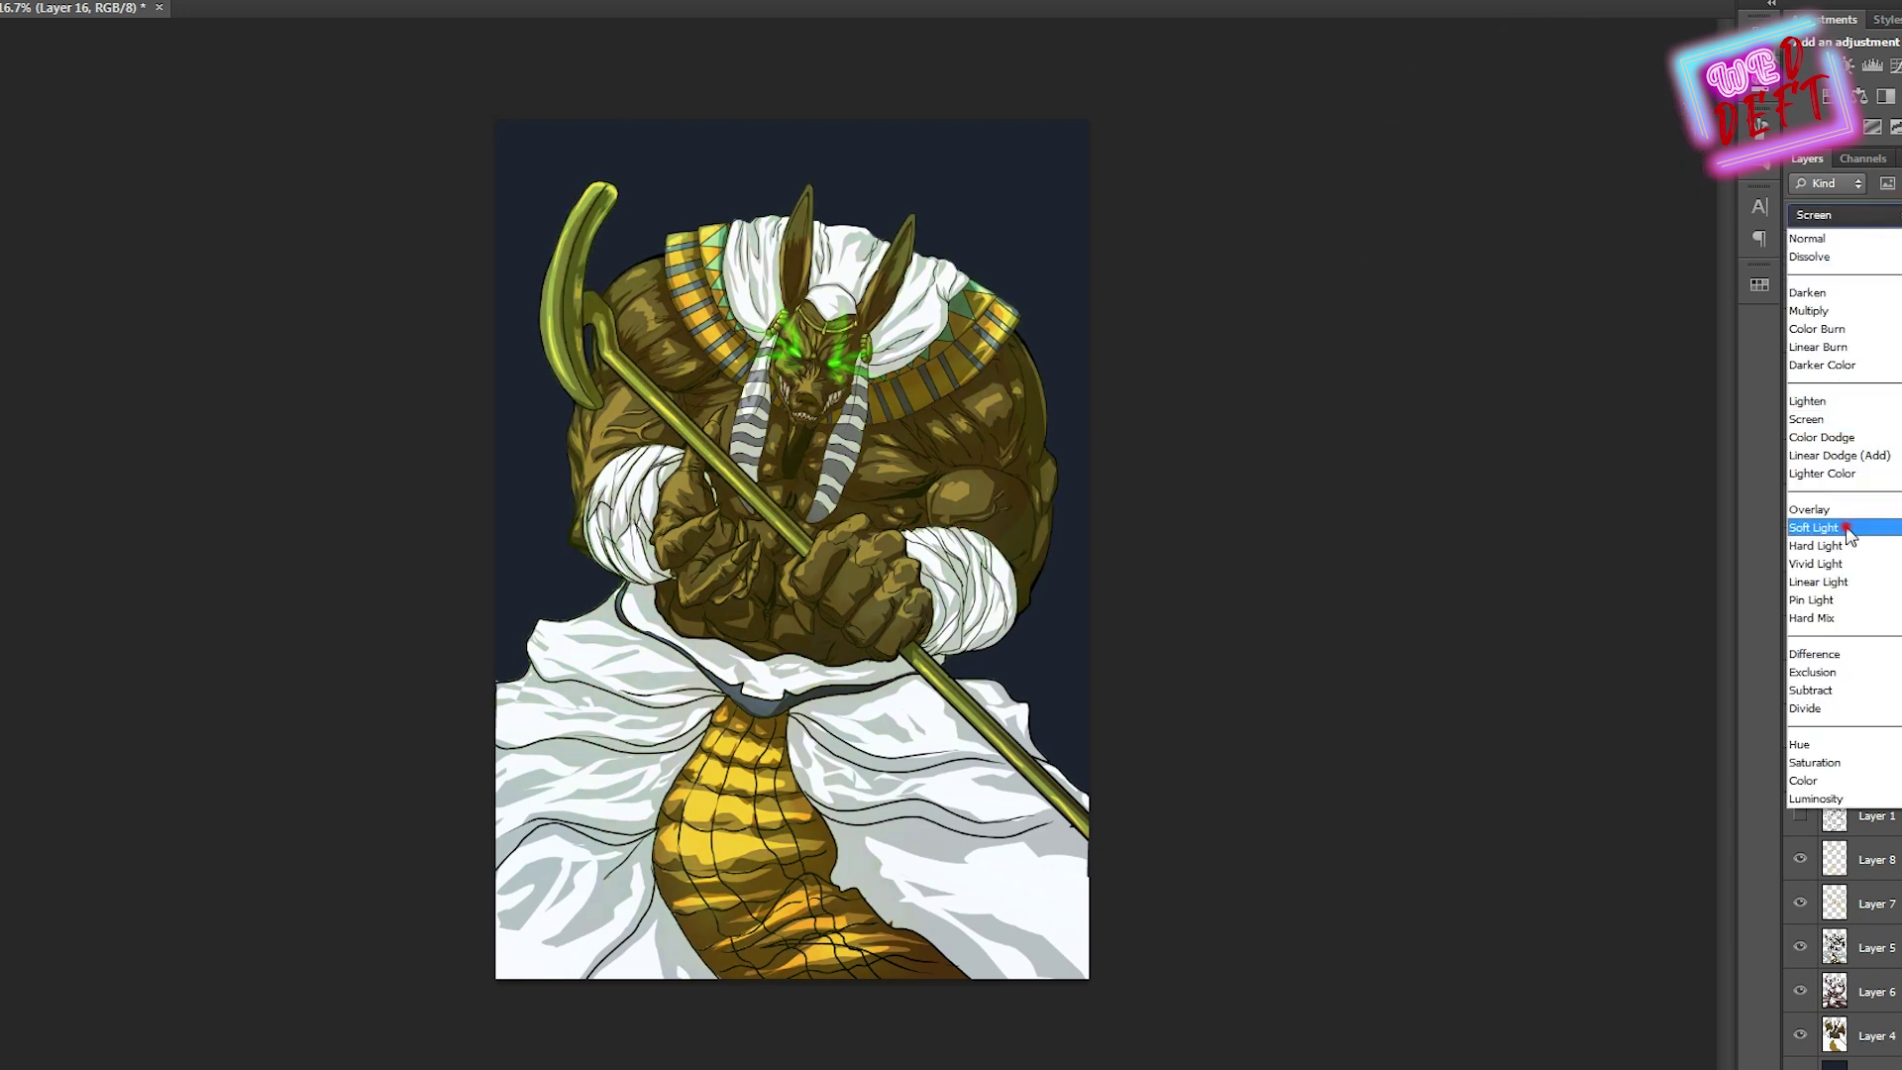
left_click(1832, 528)
left_click(1842, 215)
left_click(1832, 550)
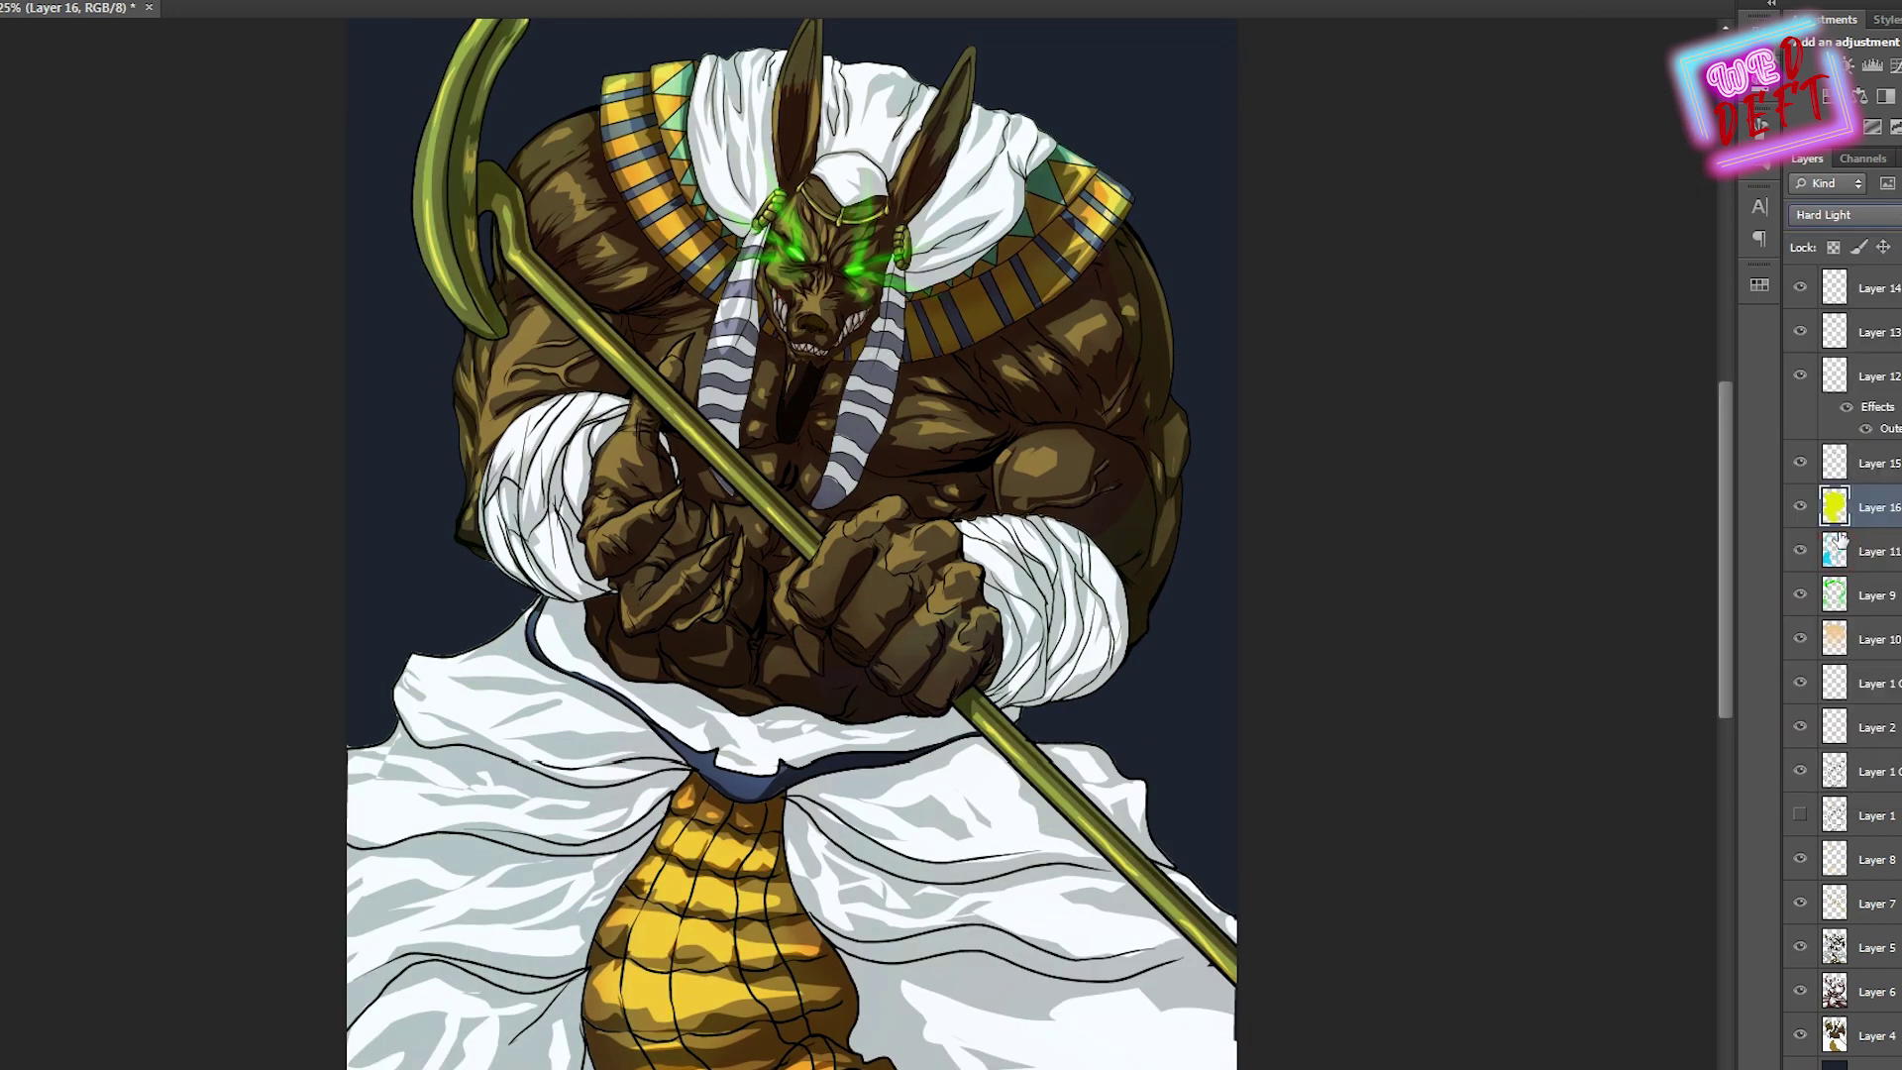
left_click_drag(827, 441, 850, 478)
key("ctrl+z")
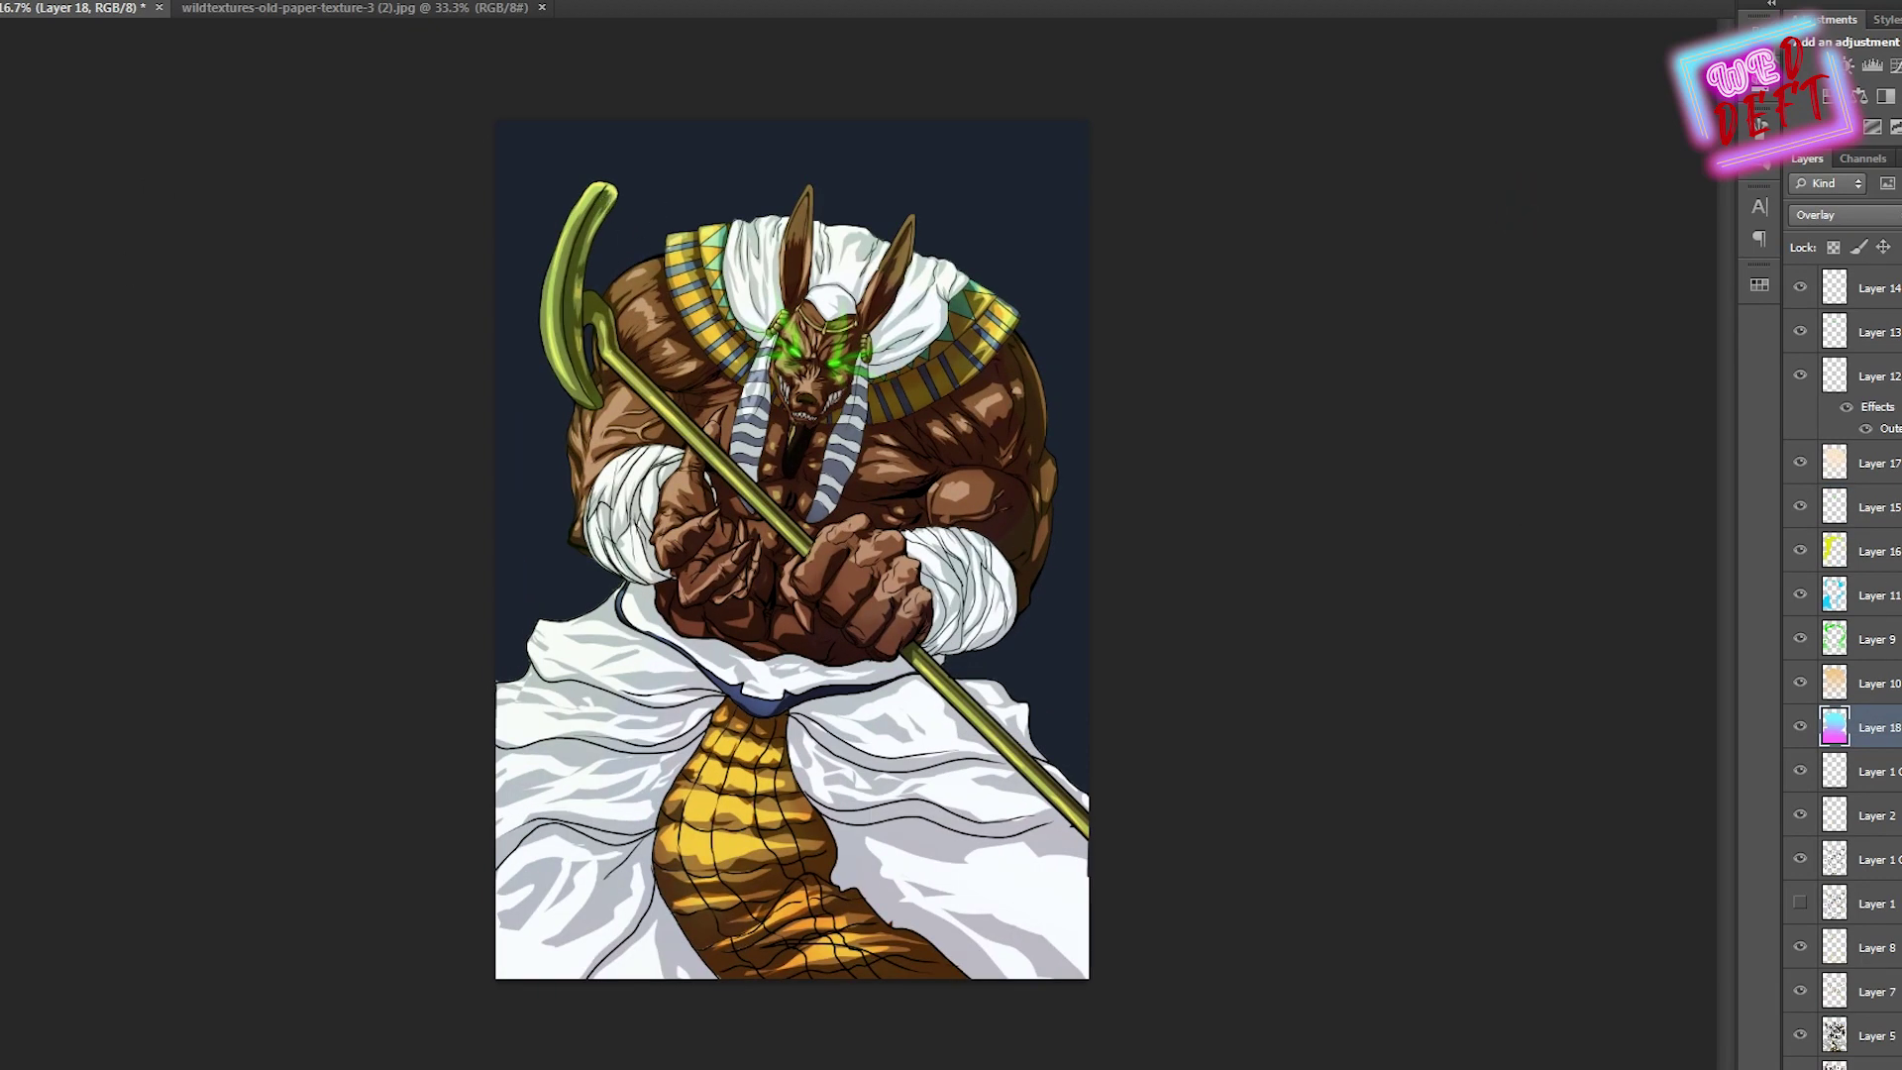
left_click(1800, 642)
left_click(1875, 639)
right_click(362, 245)
key("Escape")
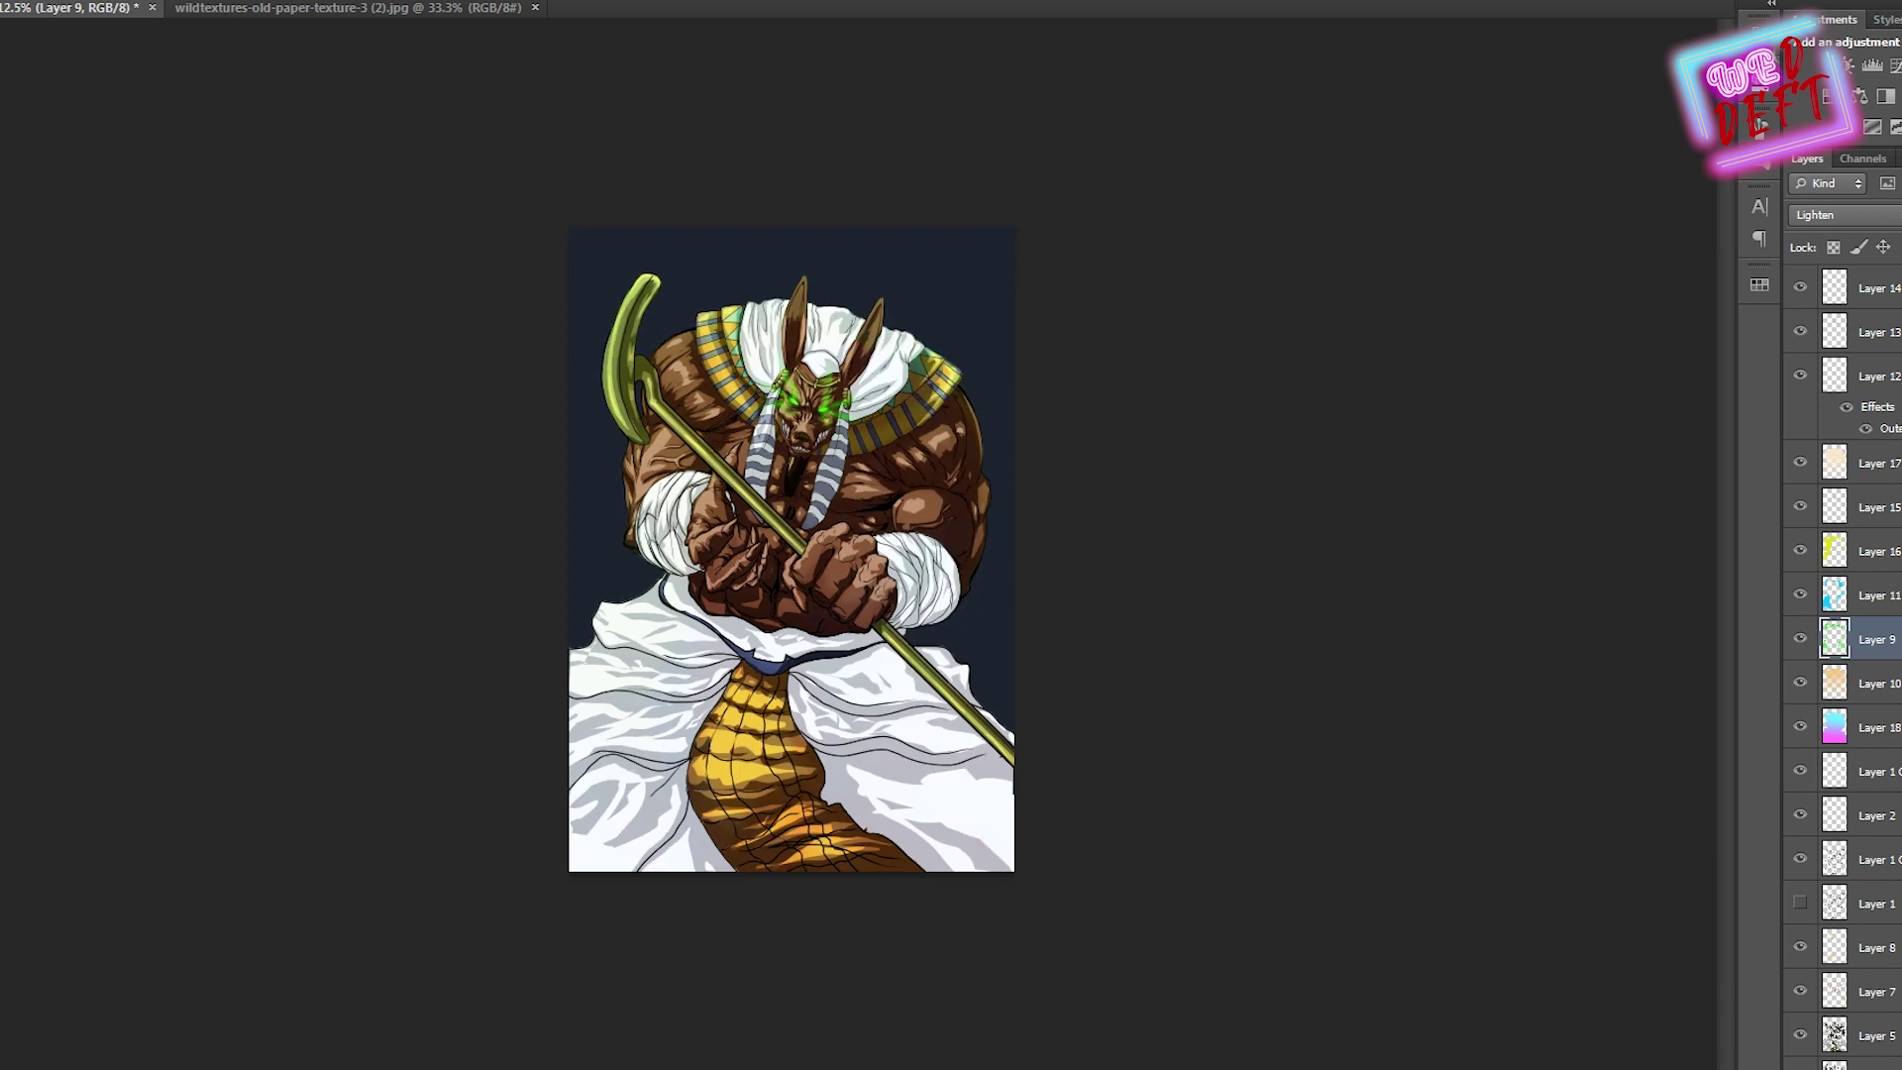
key("ctrl+plus")
key("ctrl+minus")
On a new layer above the navy background, paint dark red clouds behind the figure with a cloud-shaped brush
key("ctrl+shift+n")
key("Return")
right_click(642, 264)
key("Return")
mouse_move(614, 198)
left_mouse_down()
mouse_move(551, 297)
mouse_move(1167, 551)
mouse_move(959, 750)
left_mouse_up()
On a new layer above the red clouds, paint golden brown over the background with a textured brush
key("ctrl+shift+n")
key("Return")
left_click(1383, 945)
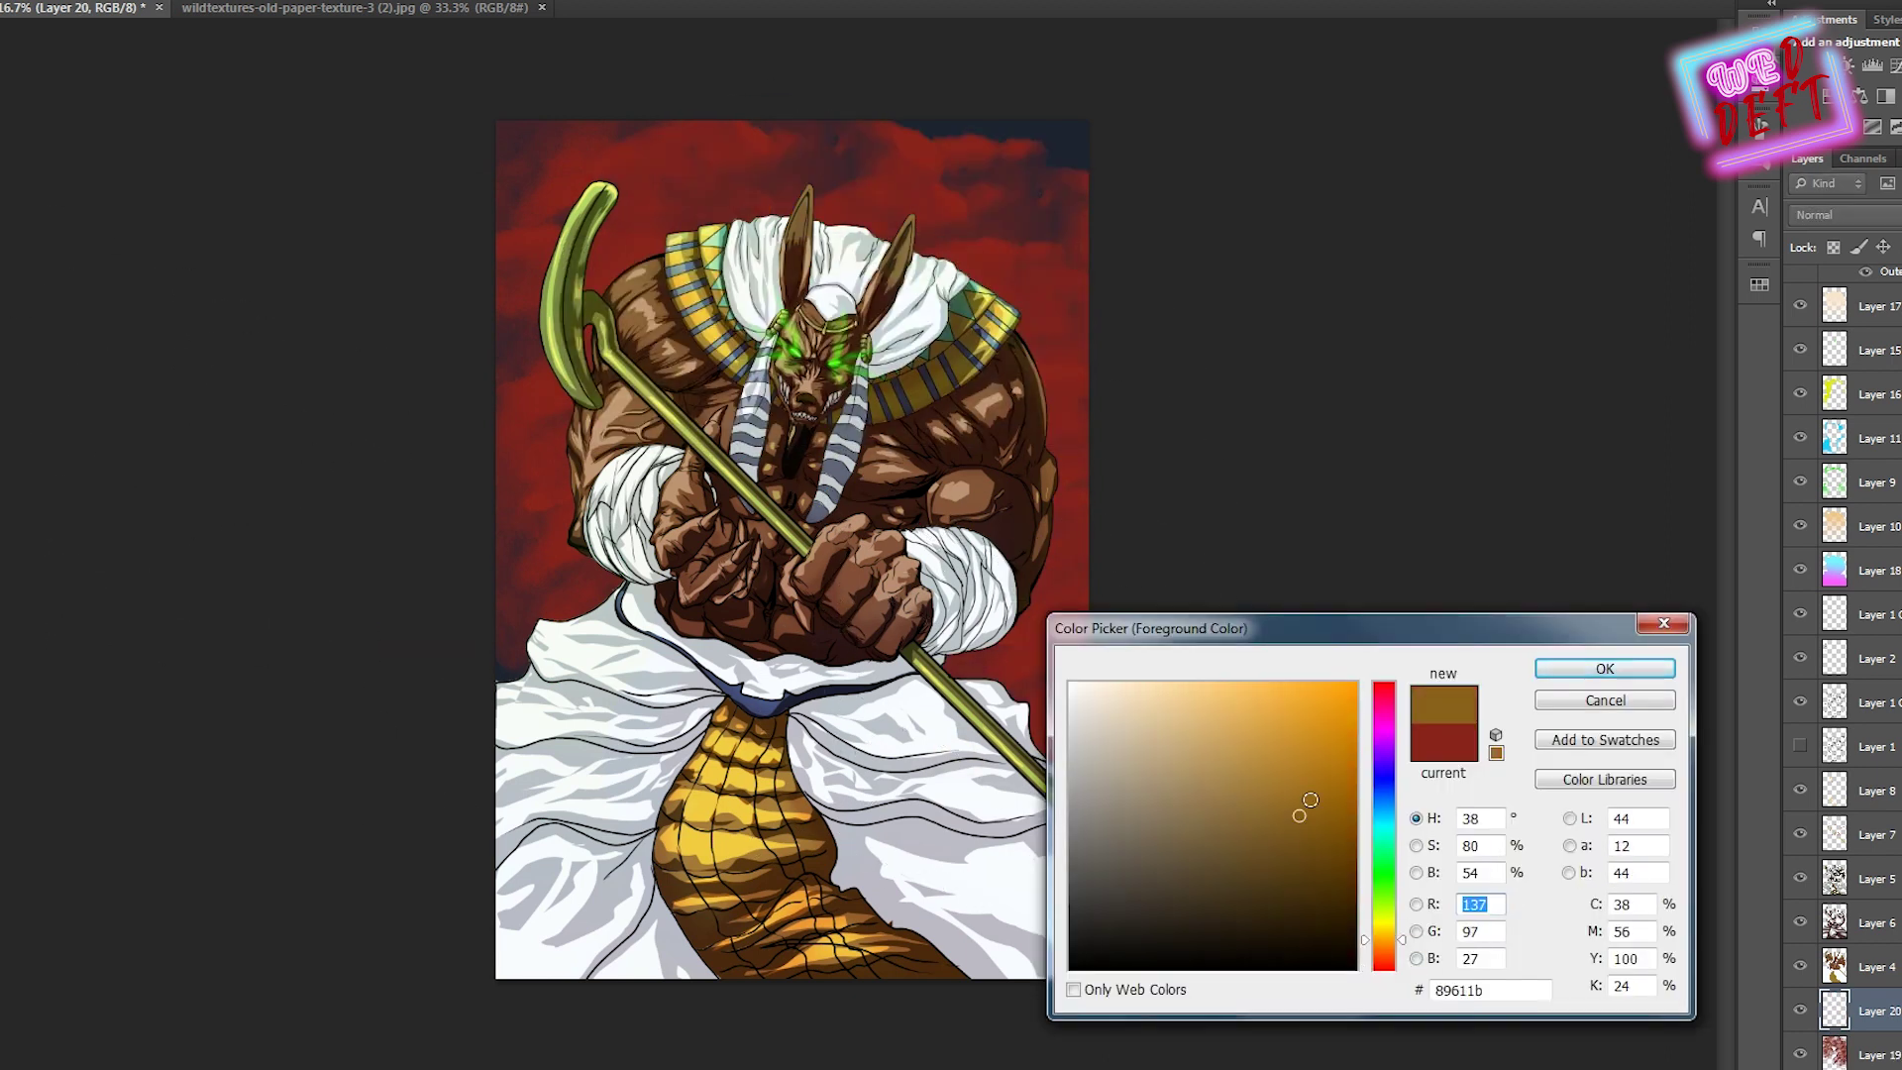
left_click(1605, 667)
right_click(790, 432)
left_click(891, 594)
left_click_drag(496, 292, 496, 682)
Free-transform the golden-brown paint layer and soften it with a Gaussian Blur of 8.4 pixels radius
key("ctrl+v")
key("ctrl+minus")
key("ctrl+t")
left_click_drag(1178, 981, 981, 1040)
key("Return")
left_click(233, 2)
left_click(554, 248)
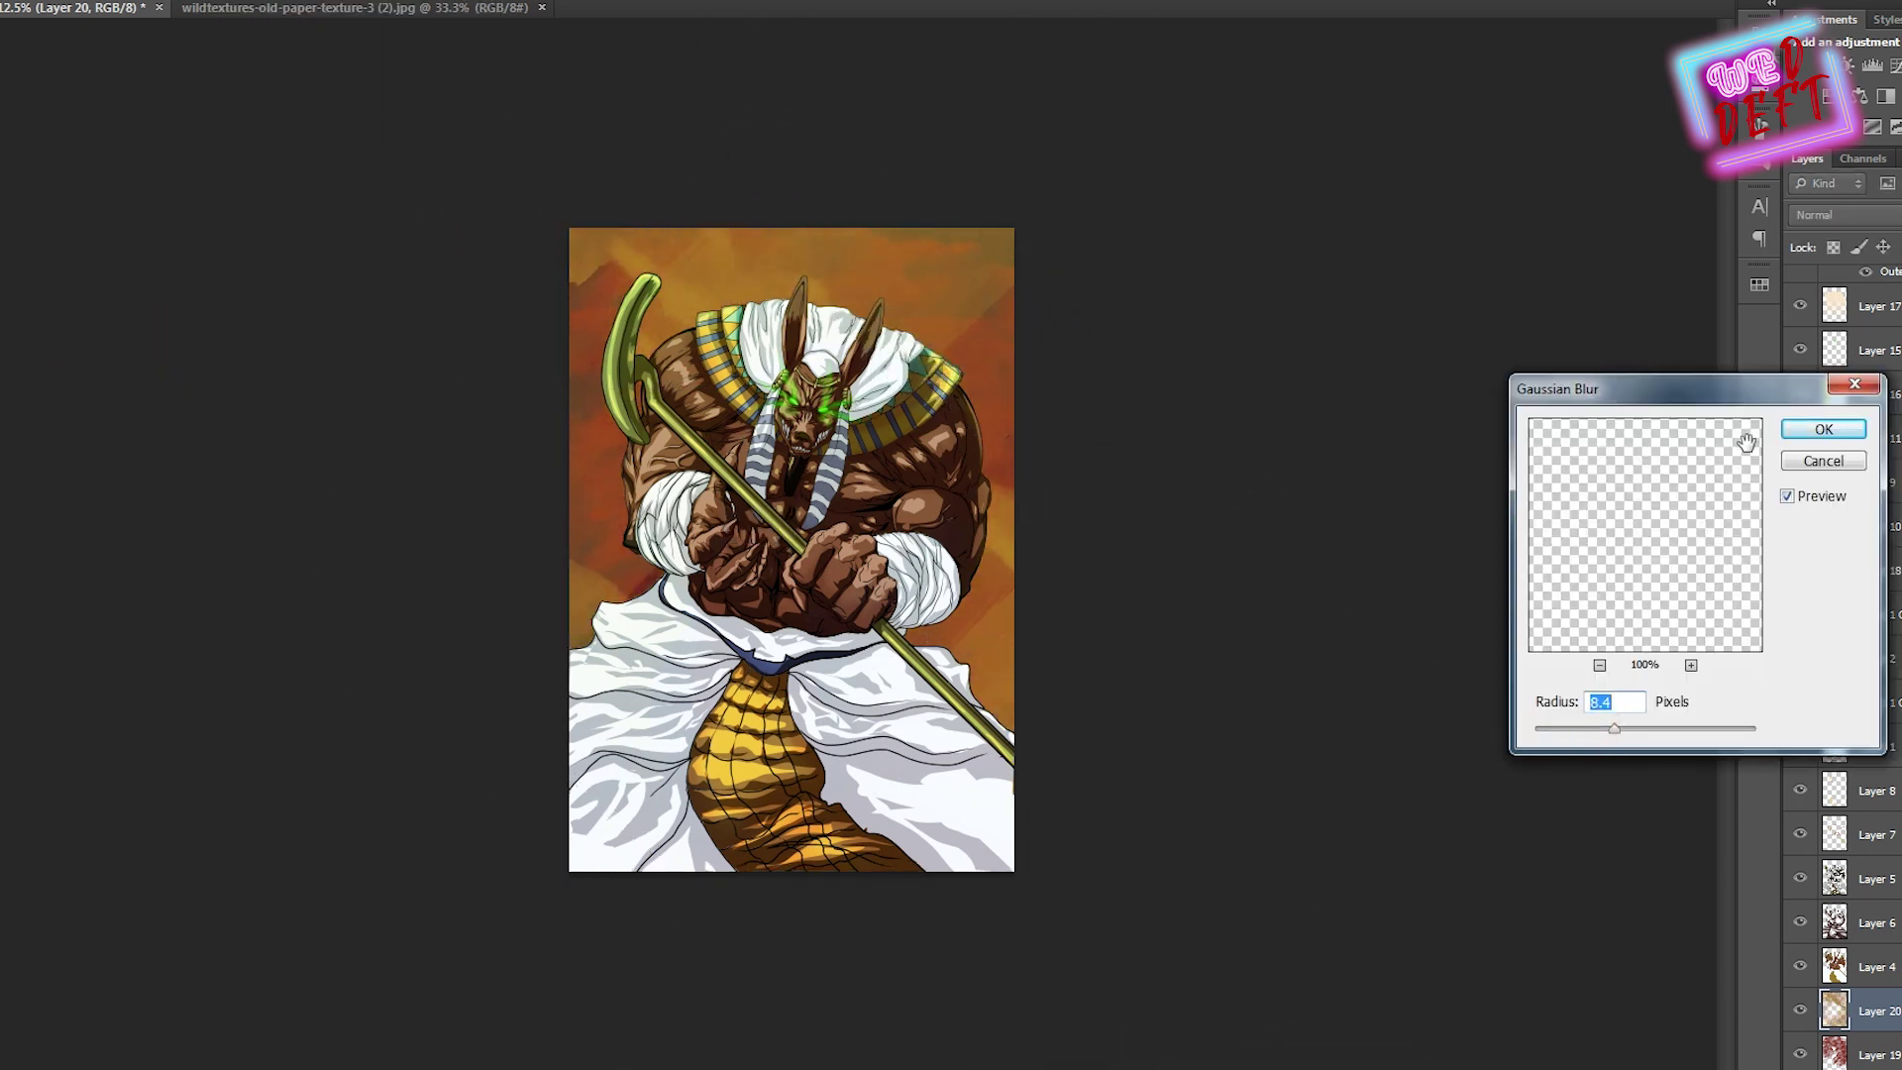
left_click(1823, 429)
Blend the golden-brown layer into the red clouds by trying Overlay and other blending modes, comparing it shown and hidden
left_click(1843, 215)
left_click(1823, 441)
key("shift+alt+o")
left_click(1800, 1011)
left_click(1800, 1011)
left_click(1842, 215)
left_click(1823, 550)
On a new layer above the golden-brown one, paint green patches across the background with a splatter brush
key("b")
key("ctrl+plus")
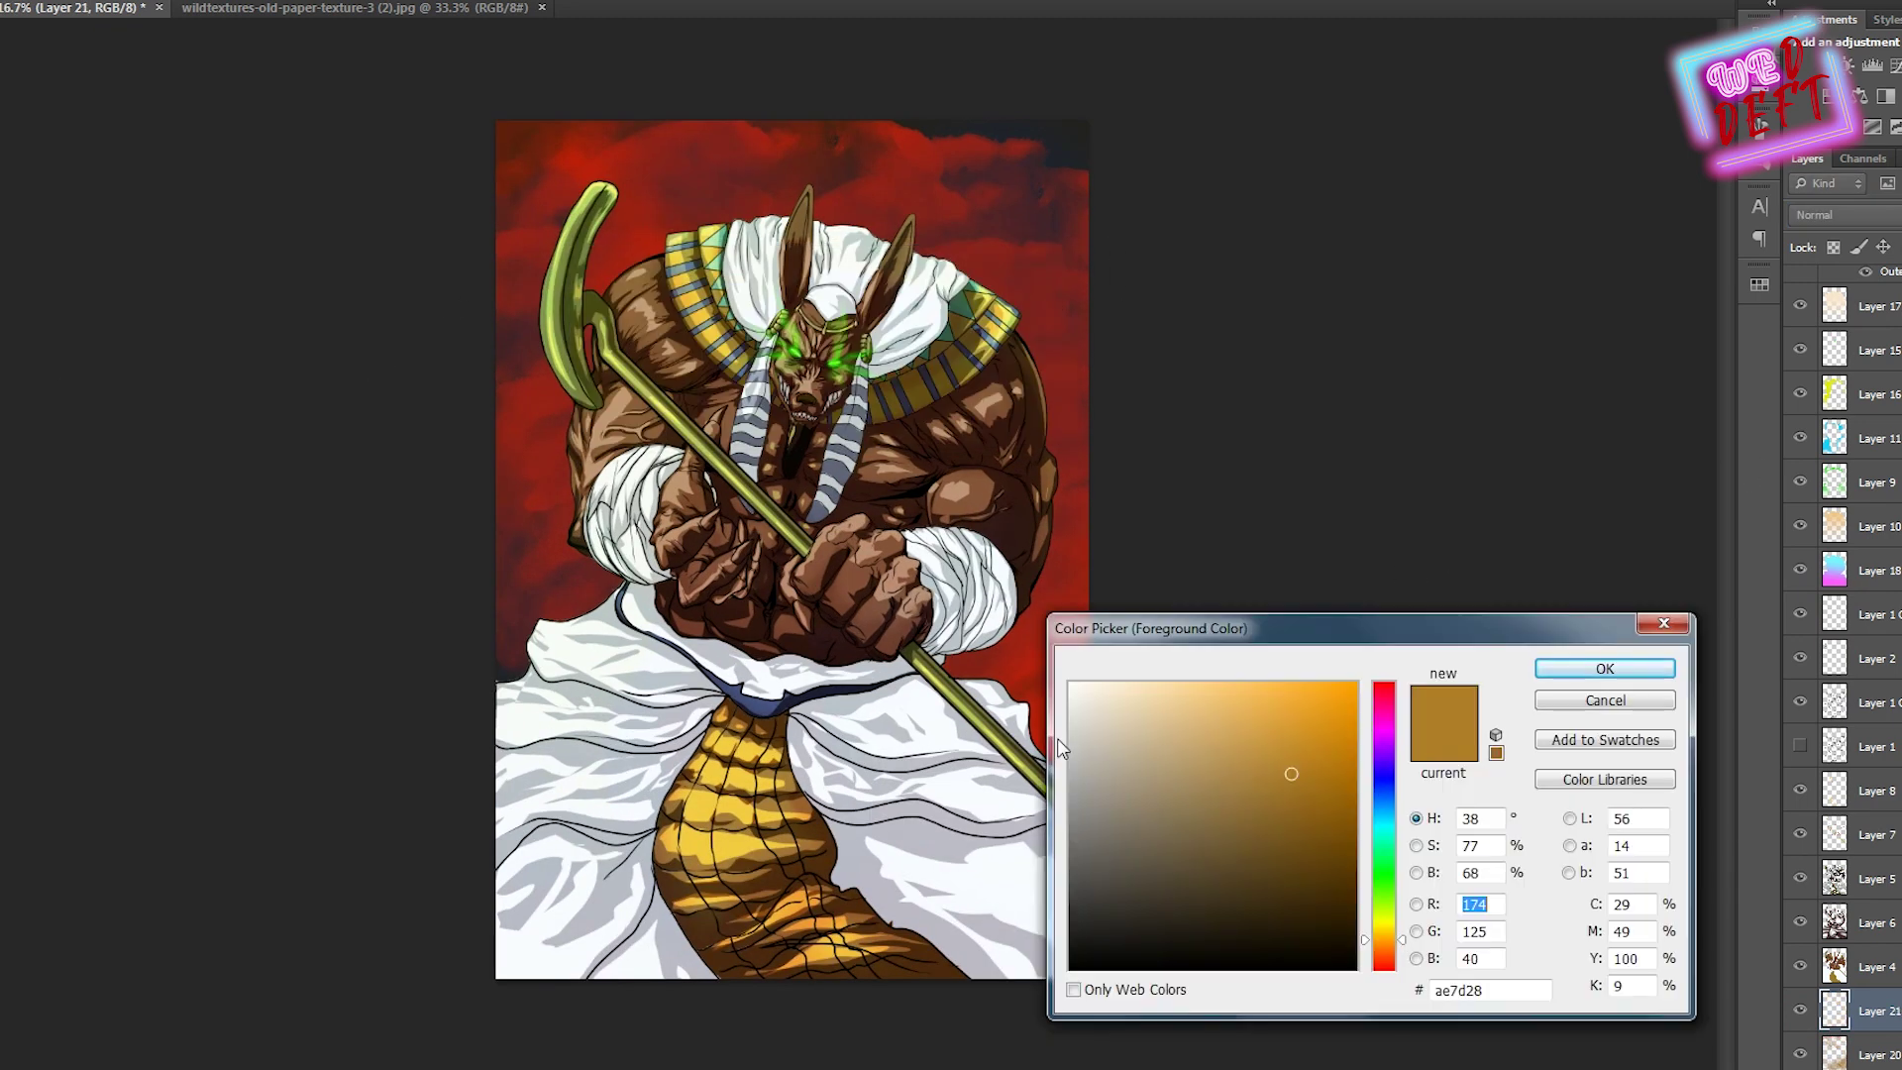
left_click(1384, 906)
key("Return")
right_click(709, 362)
double_click(1025, 783)
mouse_move(976, 128)
left_mouse_down()
mouse_move(416, 396)
mouse_move(1146, 595)
mouse_move(99, 128)
left_mouse_up()
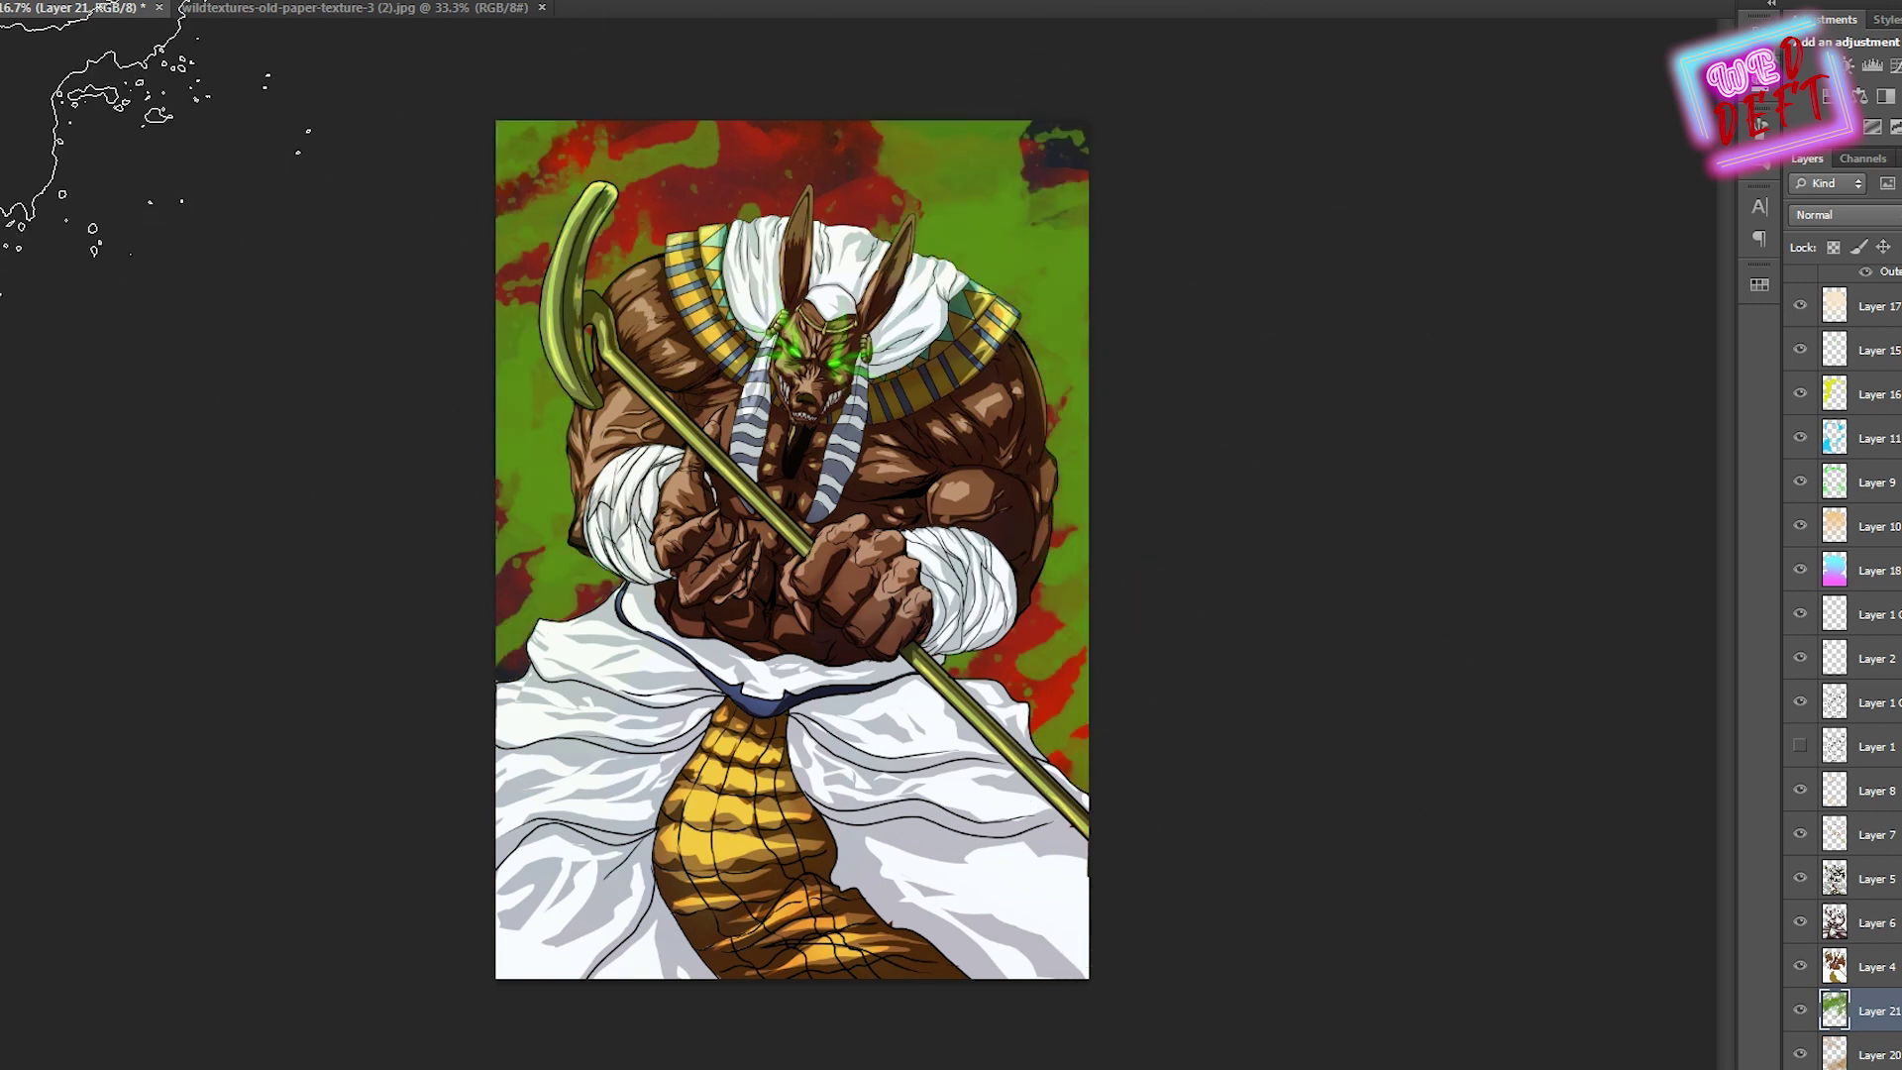
Apply a Motion Blur to the green paint layer with an angle of 36° and a distance of 172 pixels
left_click(223, 0)
left_click(148, 371)
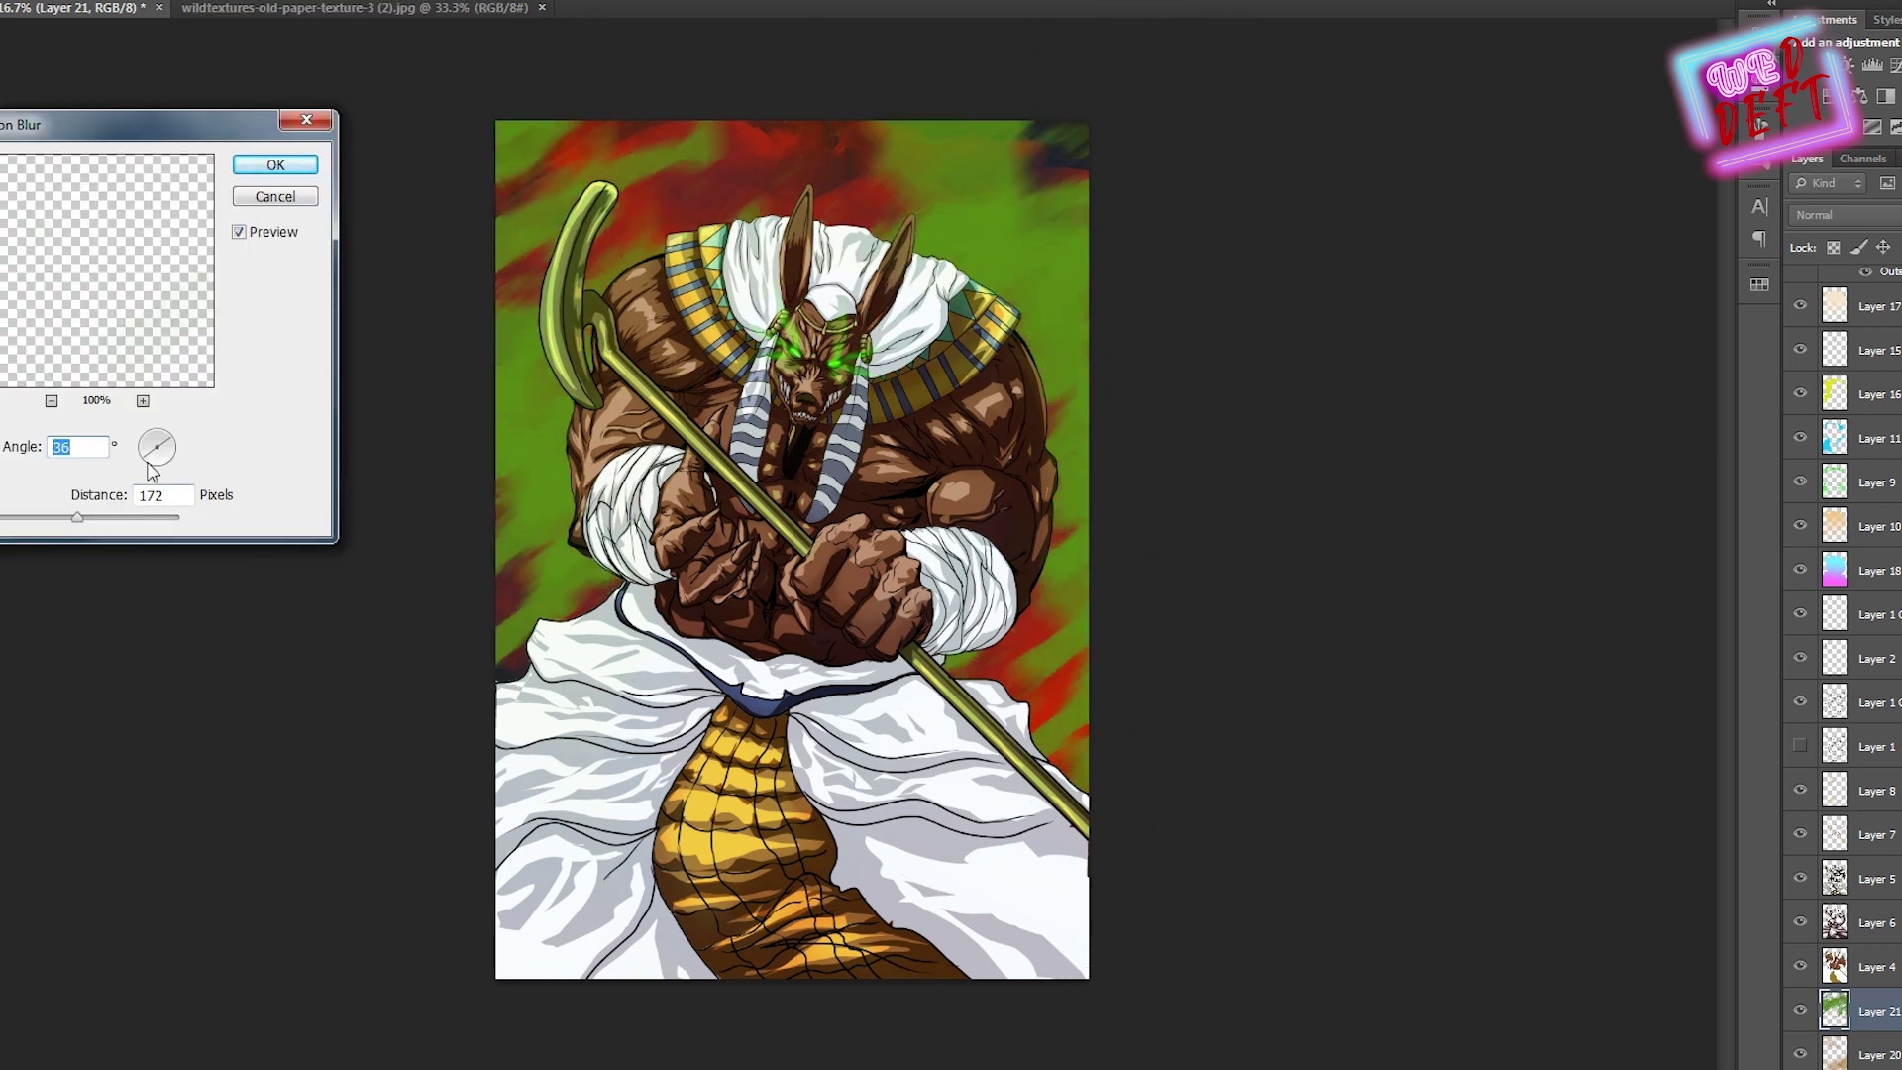
key("Return")
Try Vivid Light, Linear Dodge (Add) and neighbouring blending modes on the blurred green layer
left_click(1843, 214)
left_click(1822, 693)
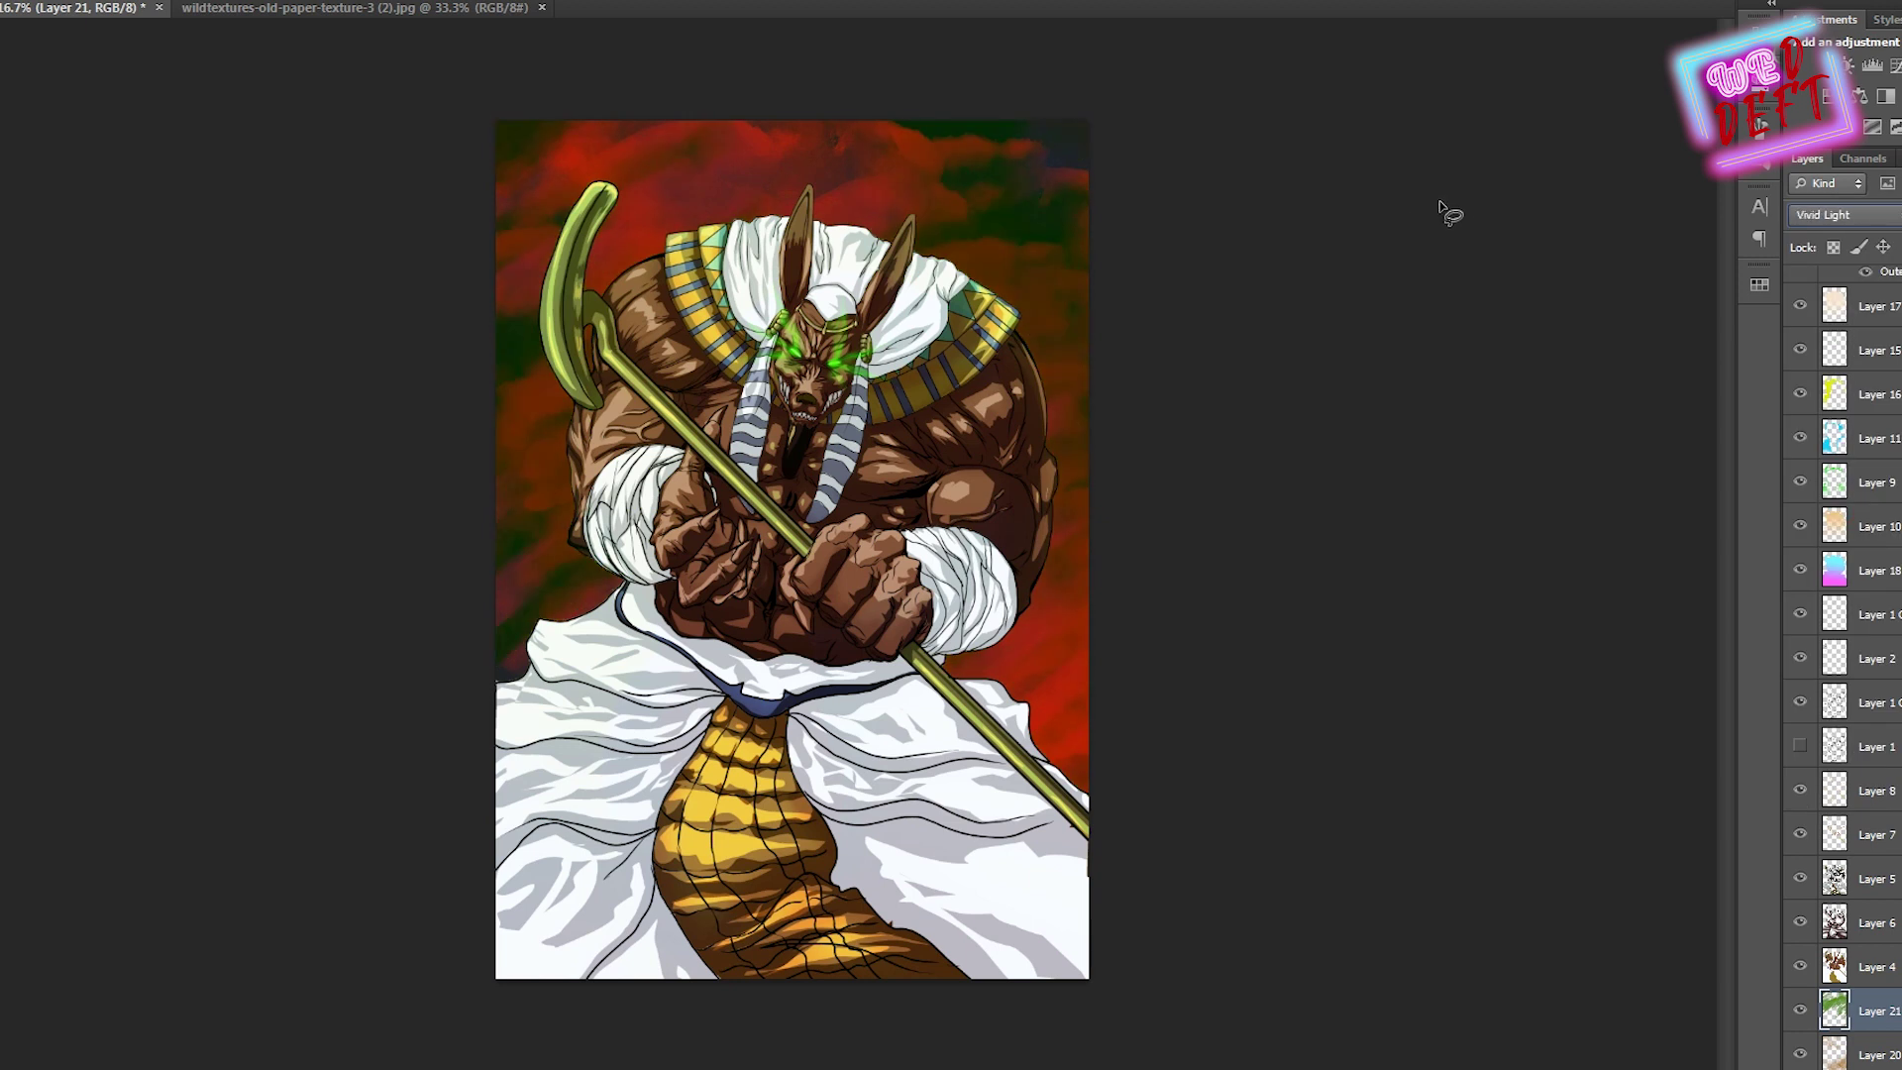
left_click(1843, 214)
left_click(1823, 416)
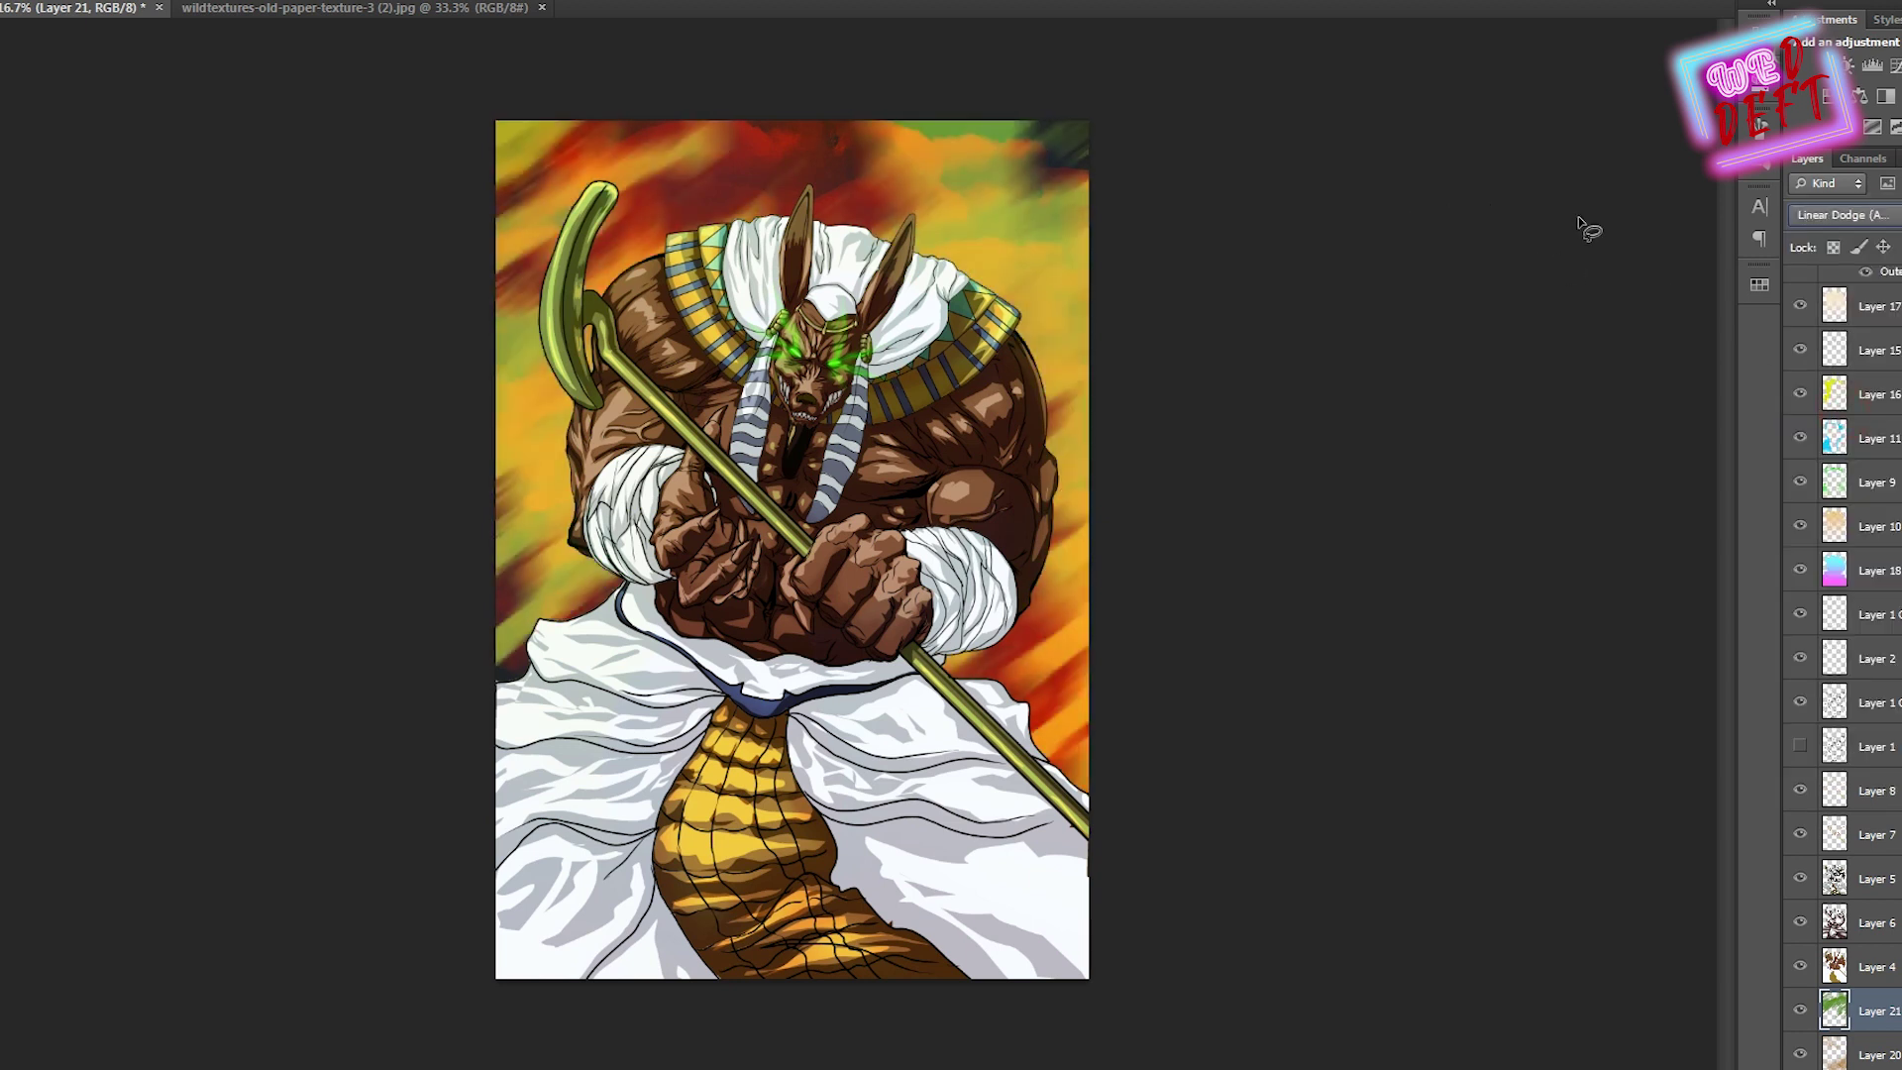
key("shift+plus")
key("shift+plus")
Colorize the red cloud layer dark green with Hue/Saturation, using hue 140, saturation 25 and lightness -64
key("alt+bracketleft")
key("alt+bracketleft")
key("ctrl+alt+u")
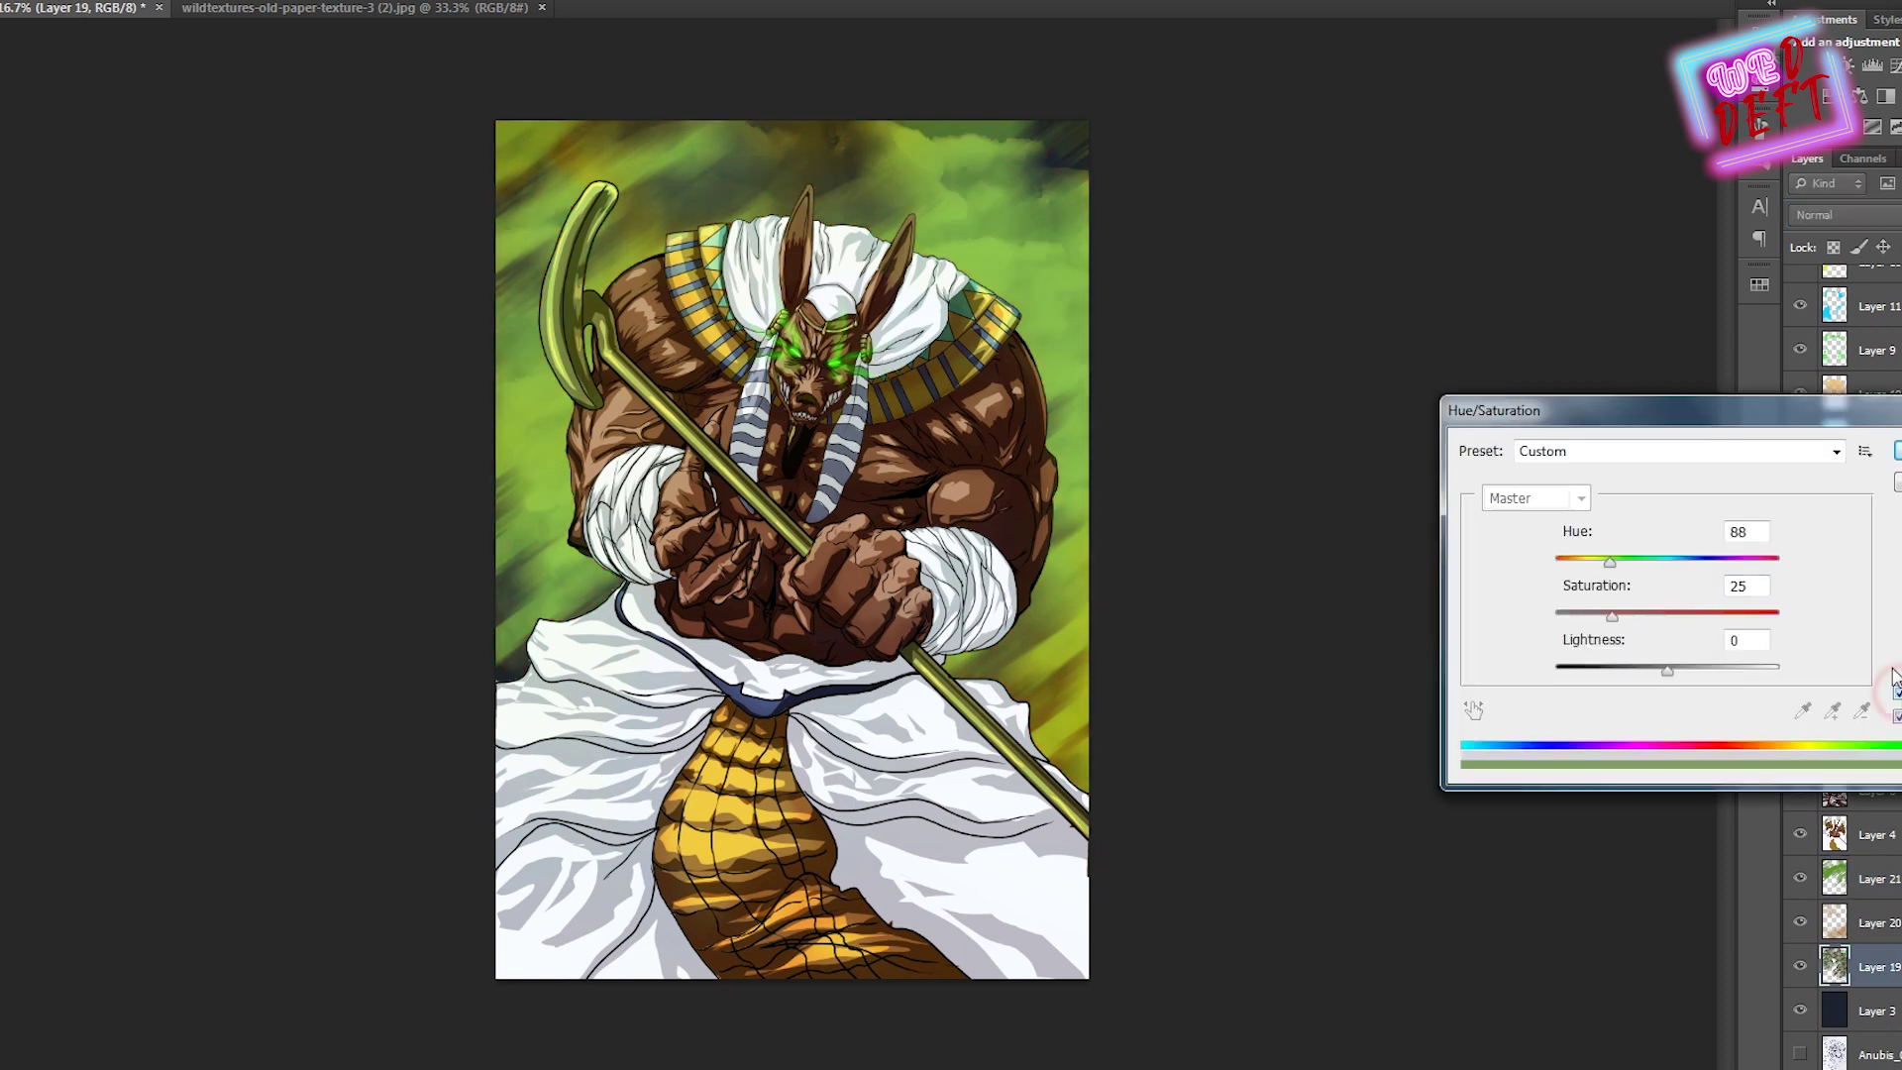
left_click_drag(1639, 666, 1598, 667)
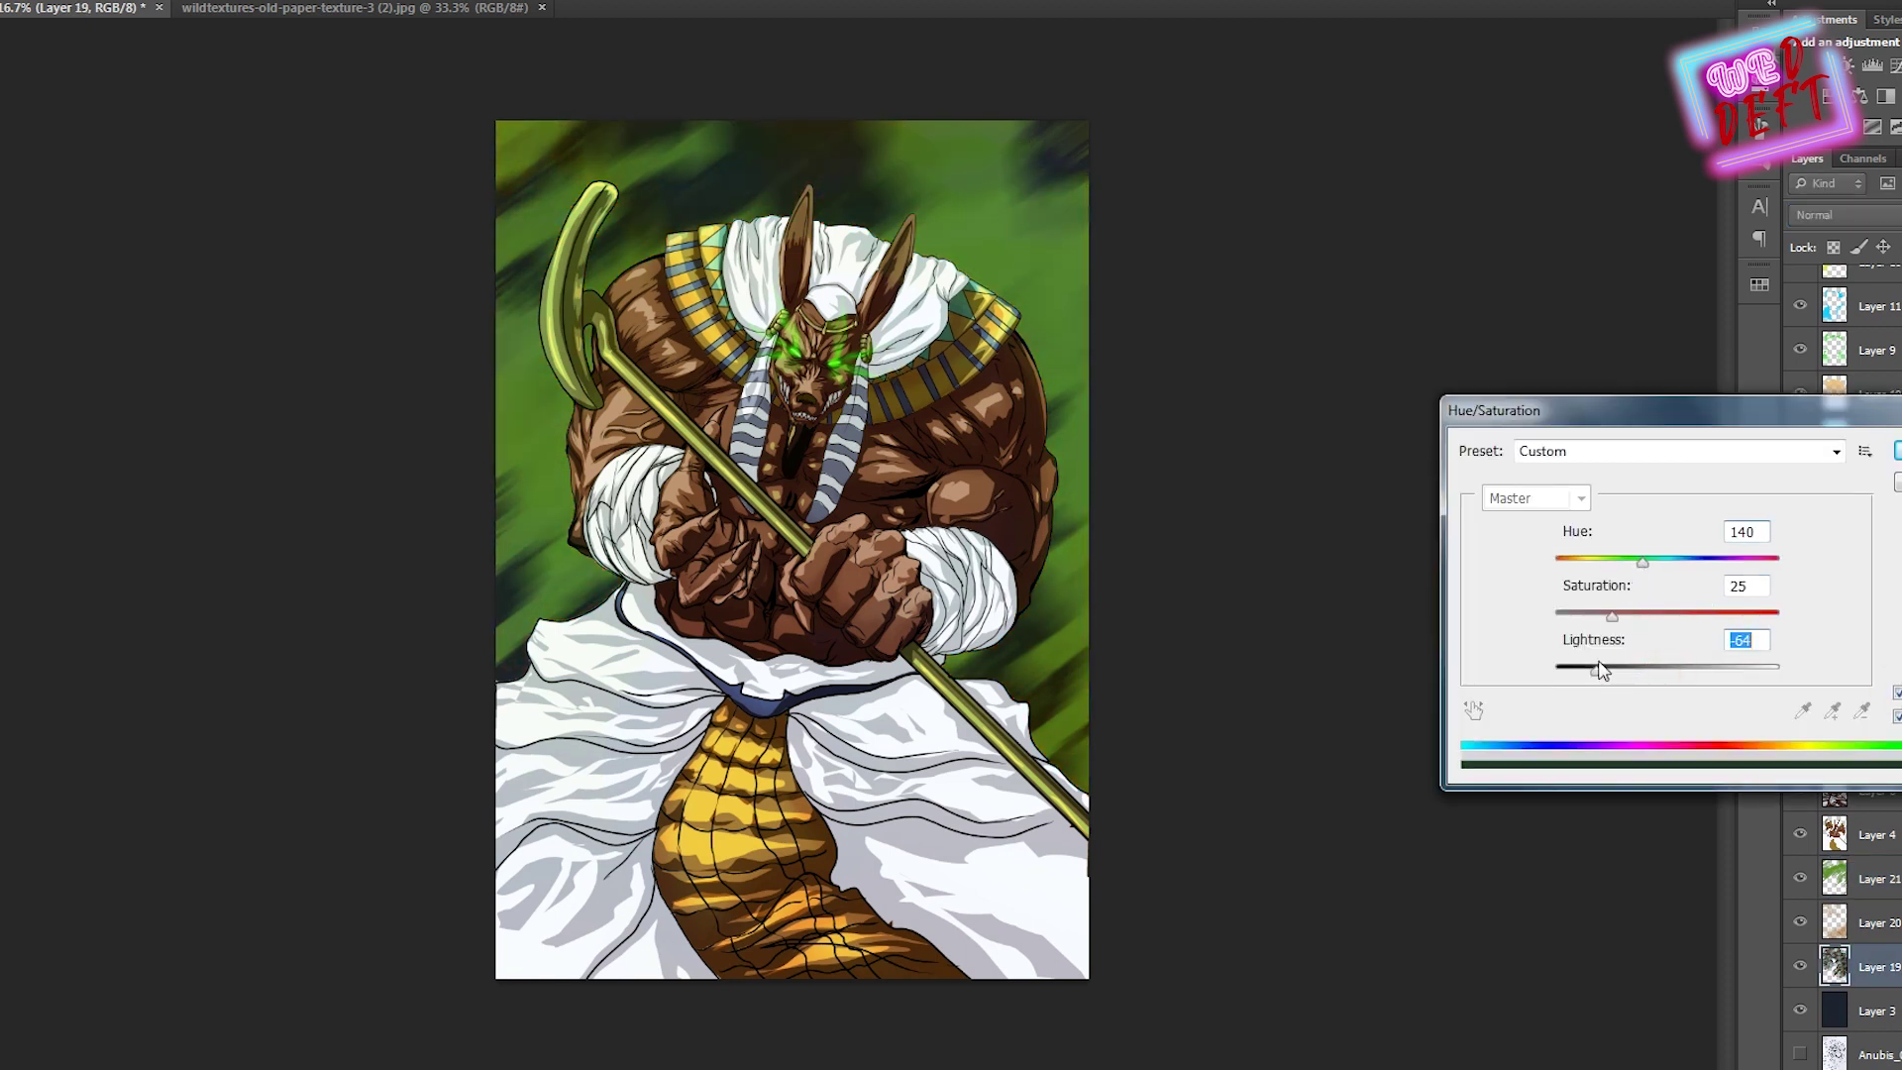
key("Return")
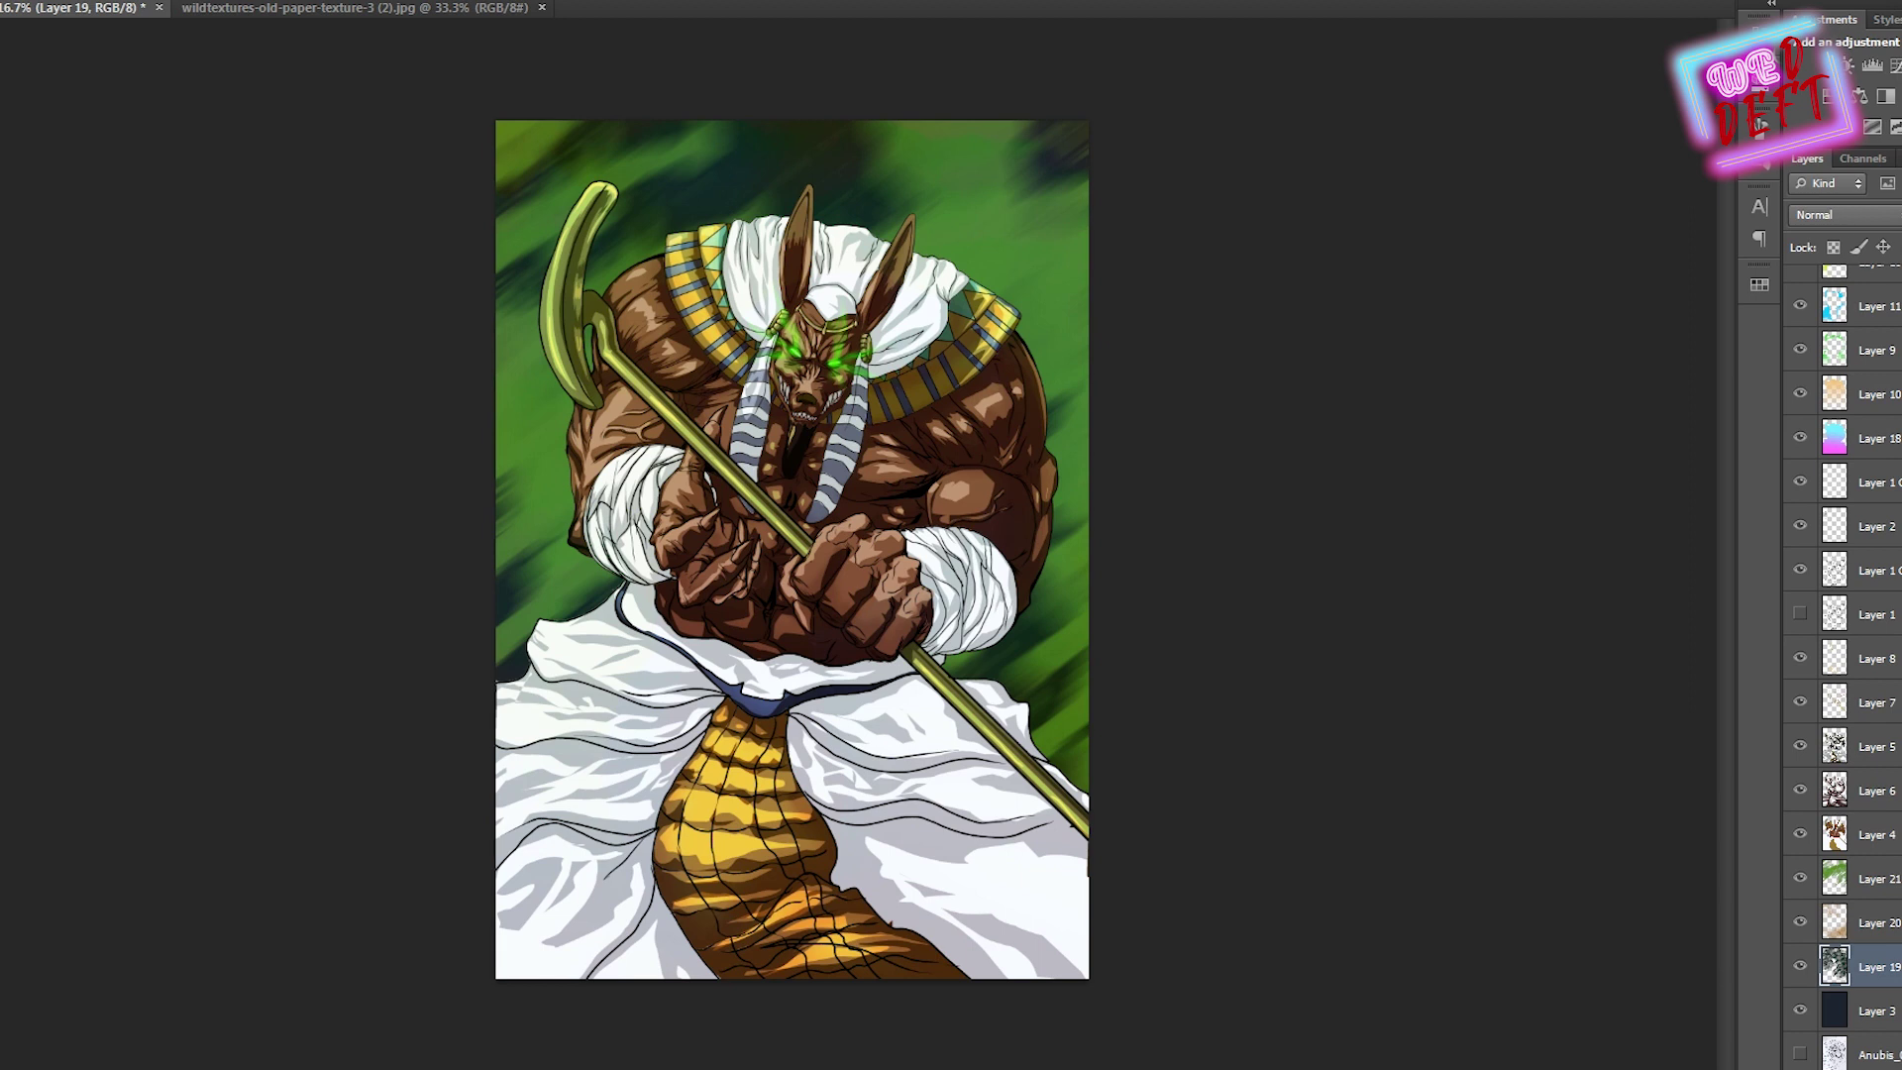
Choose another blending mode for the motion-blurred green paint layer
left_click(1853, 879)
left_click(1842, 214)
left_click(1833, 458)
On a new layer behind the figure, outline diagonal streaks with the Lasso and fill them with green
key("ctrl+shift+n")
key("Return")
left_click_drag(494, 456, 595, 262)
mouse_move(929, 176)
left_mouse_down()
mouse_move(331, 637)
mouse_move(1095, 331)
mouse_move(429, 270)
left_mouse_up()
left_click_drag(495, 515, 454, 624)
key("alt+BackSpace")
left_click_drag(1090, 614, 1140, 842)
key("ctrl+d")
Apply a Motion Blur to the diagonal streaks and set their layer's blending mode to Overlay
key("alt+t")
left_click(189, 369)
key("Return")
left_click(1842, 214)
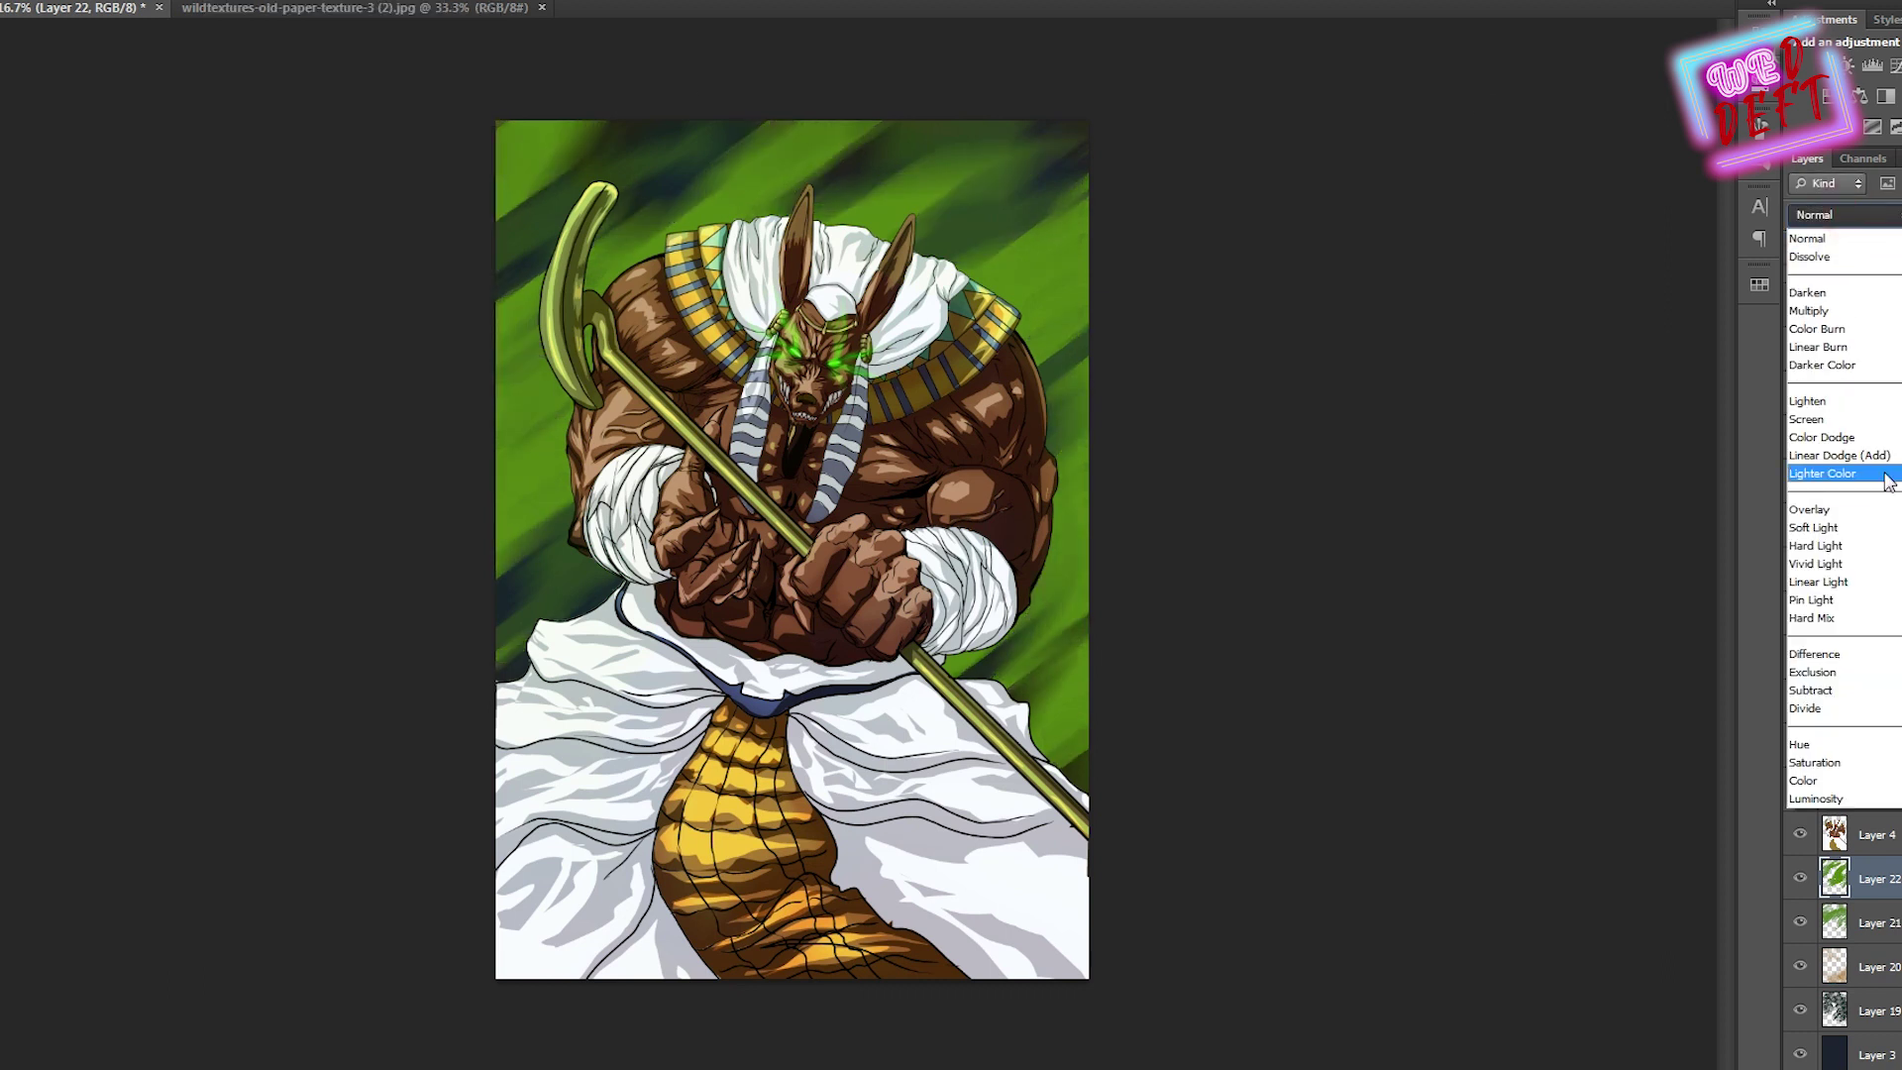
left_click(1809, 509)
Duplicate the Overlay streak layer and lighten the copy with Hue/Saturation
key("ctrl+j")
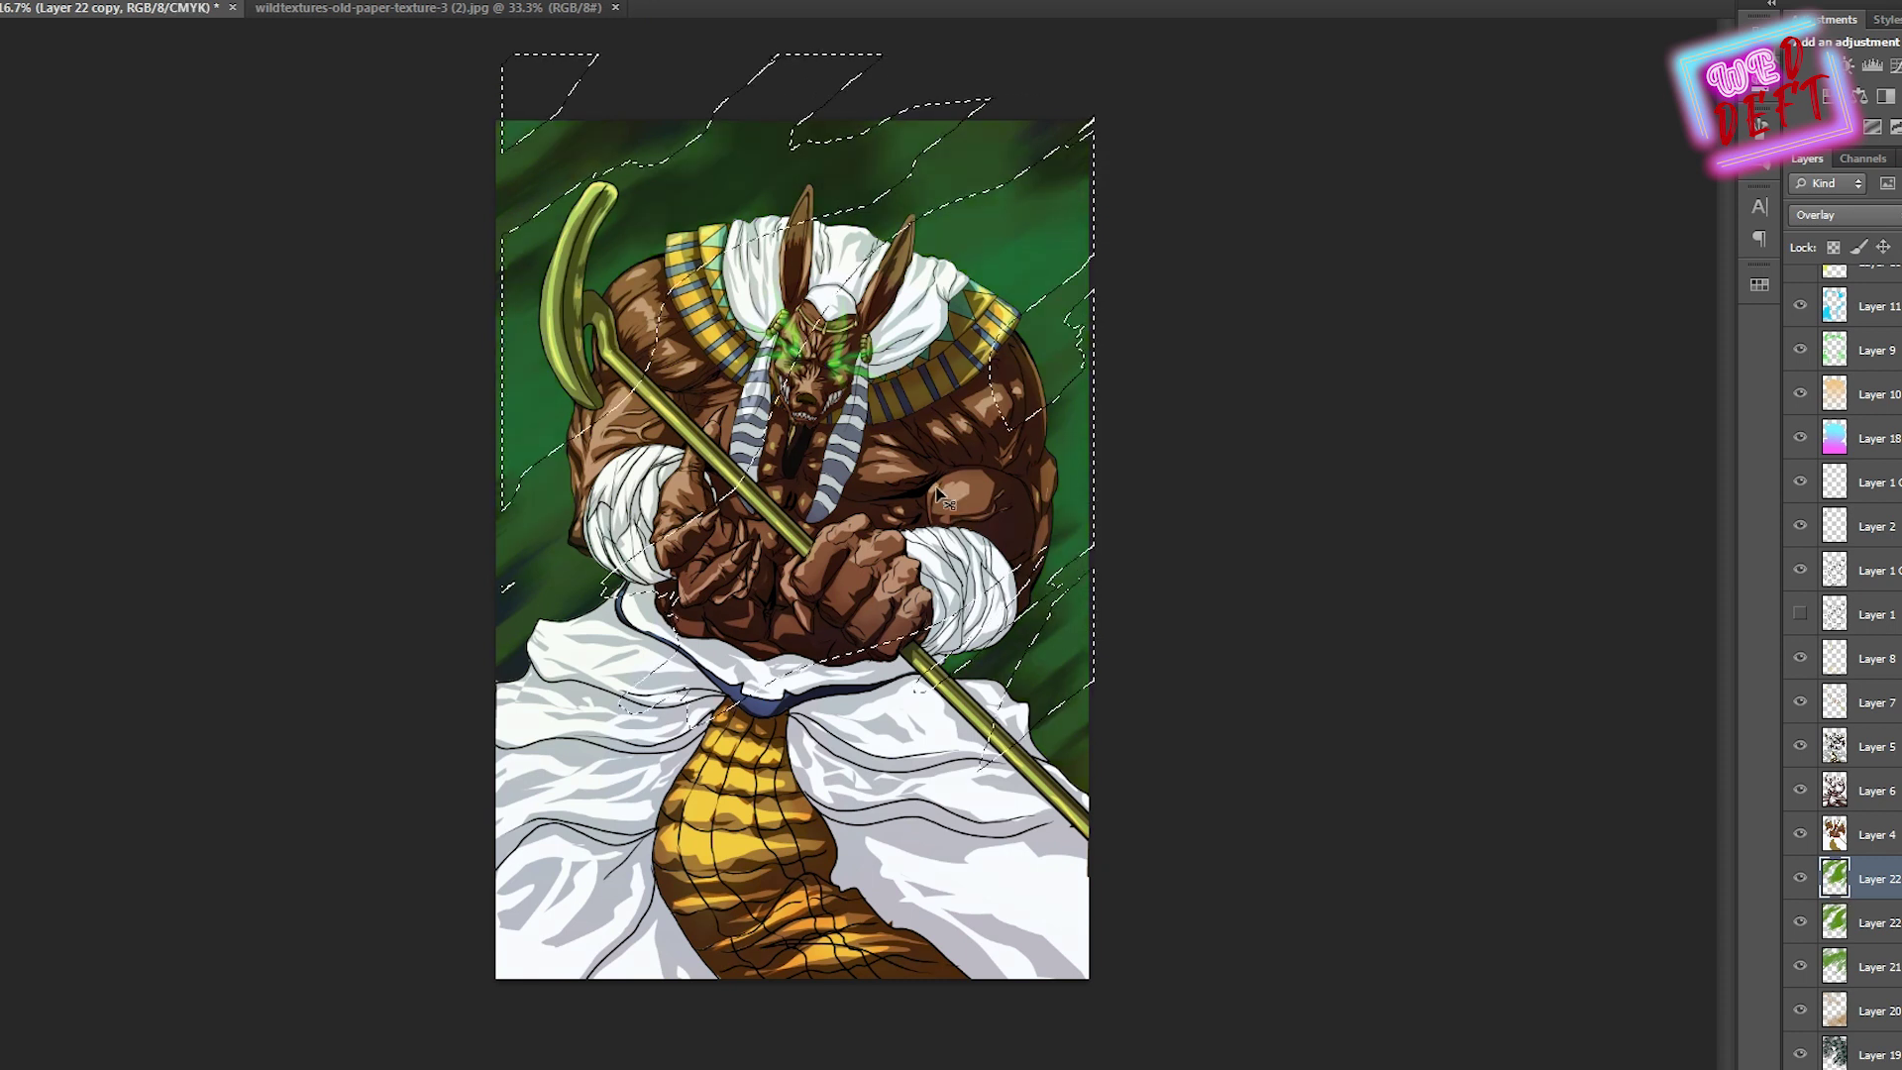
key("ctrl+y")
key("ctrl+u")
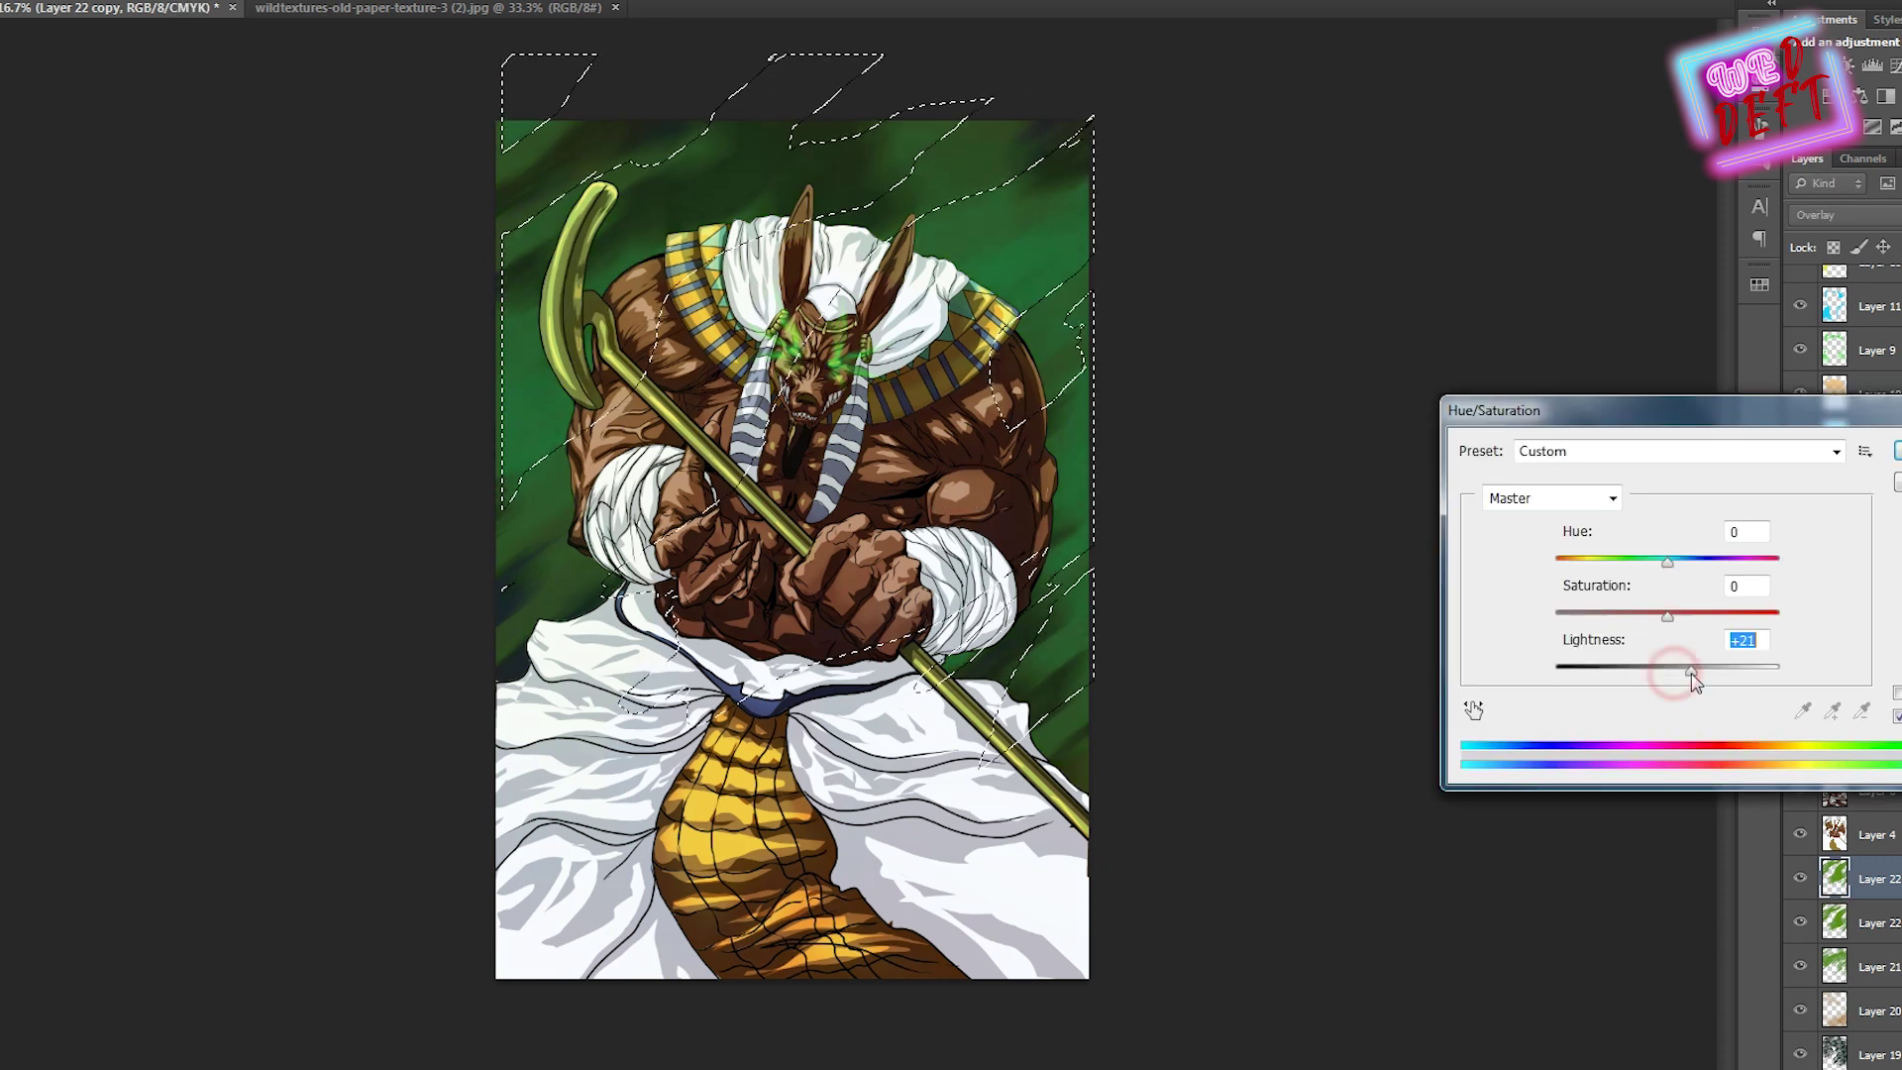
key("Return")
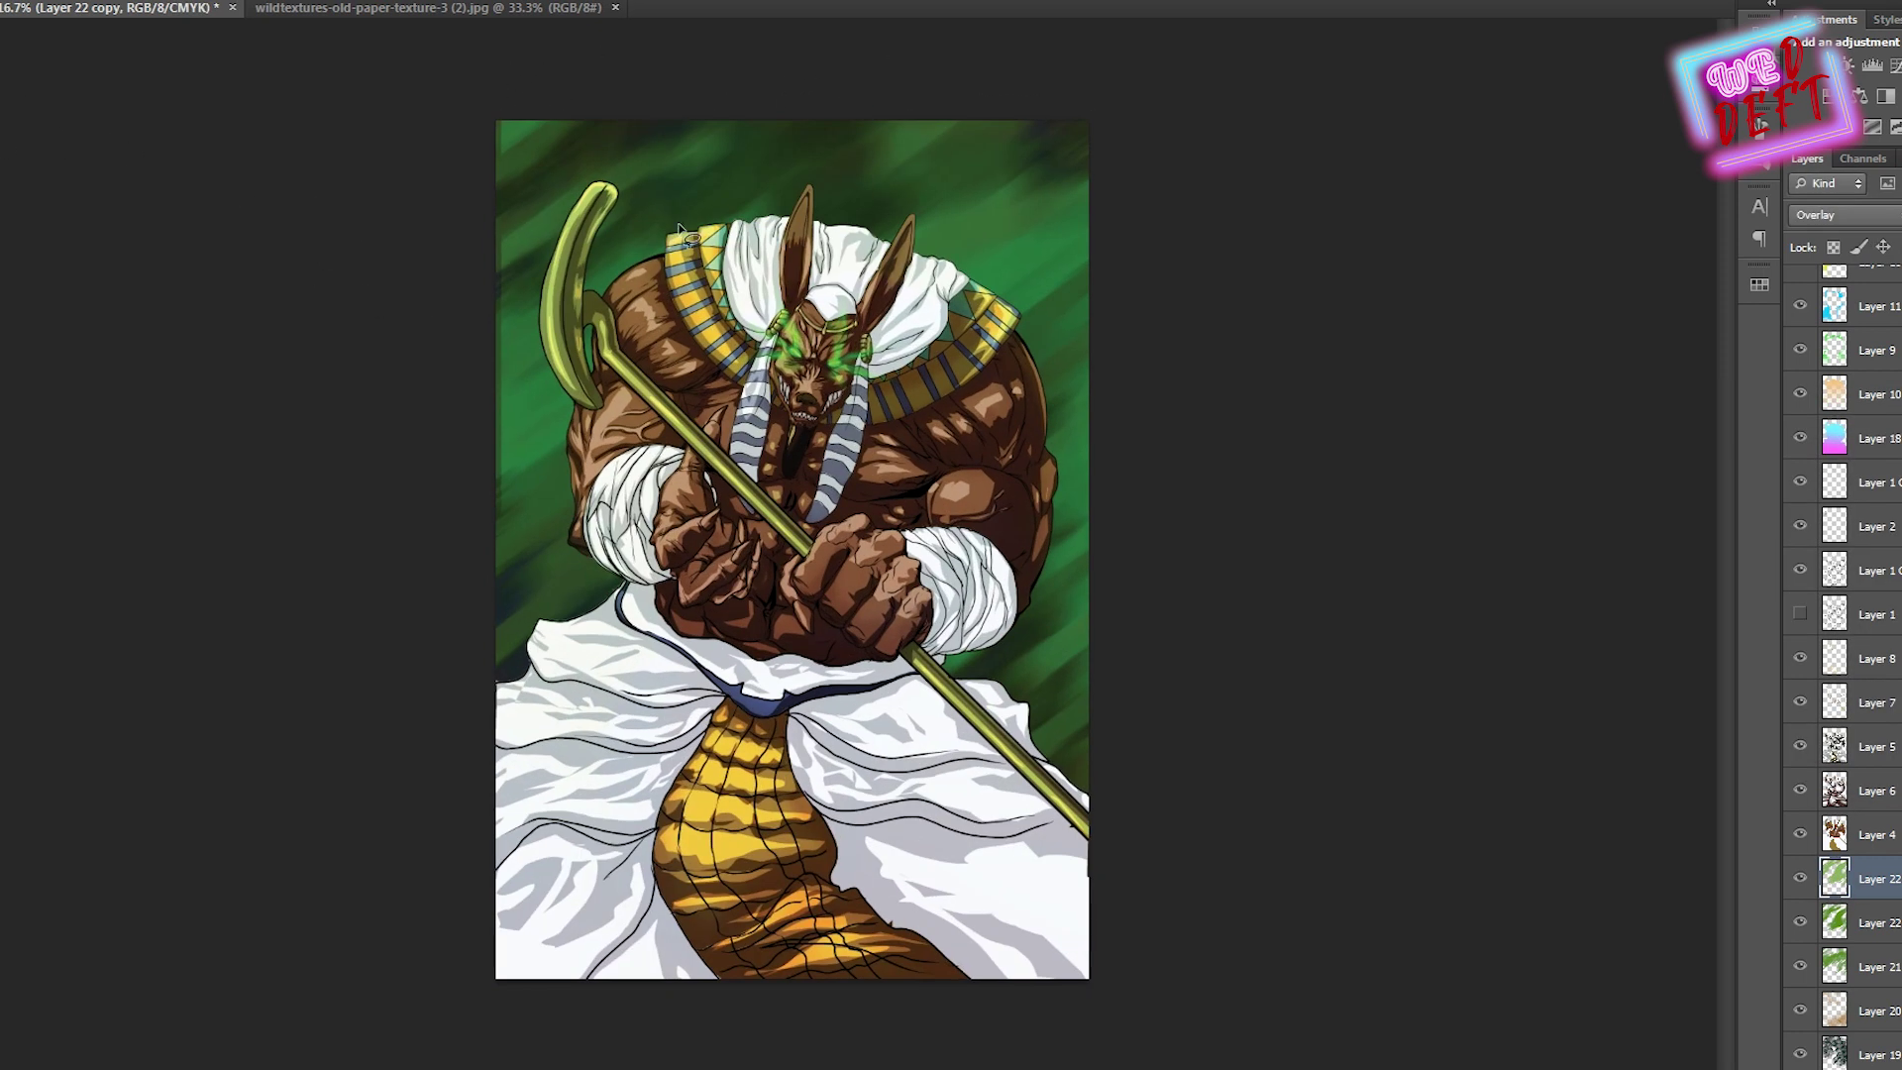
Outline wavy streaks across the background with the Lasso and fill them with light green on a new layer
left_click_drag(528, 142, 479, 470)
key("l")
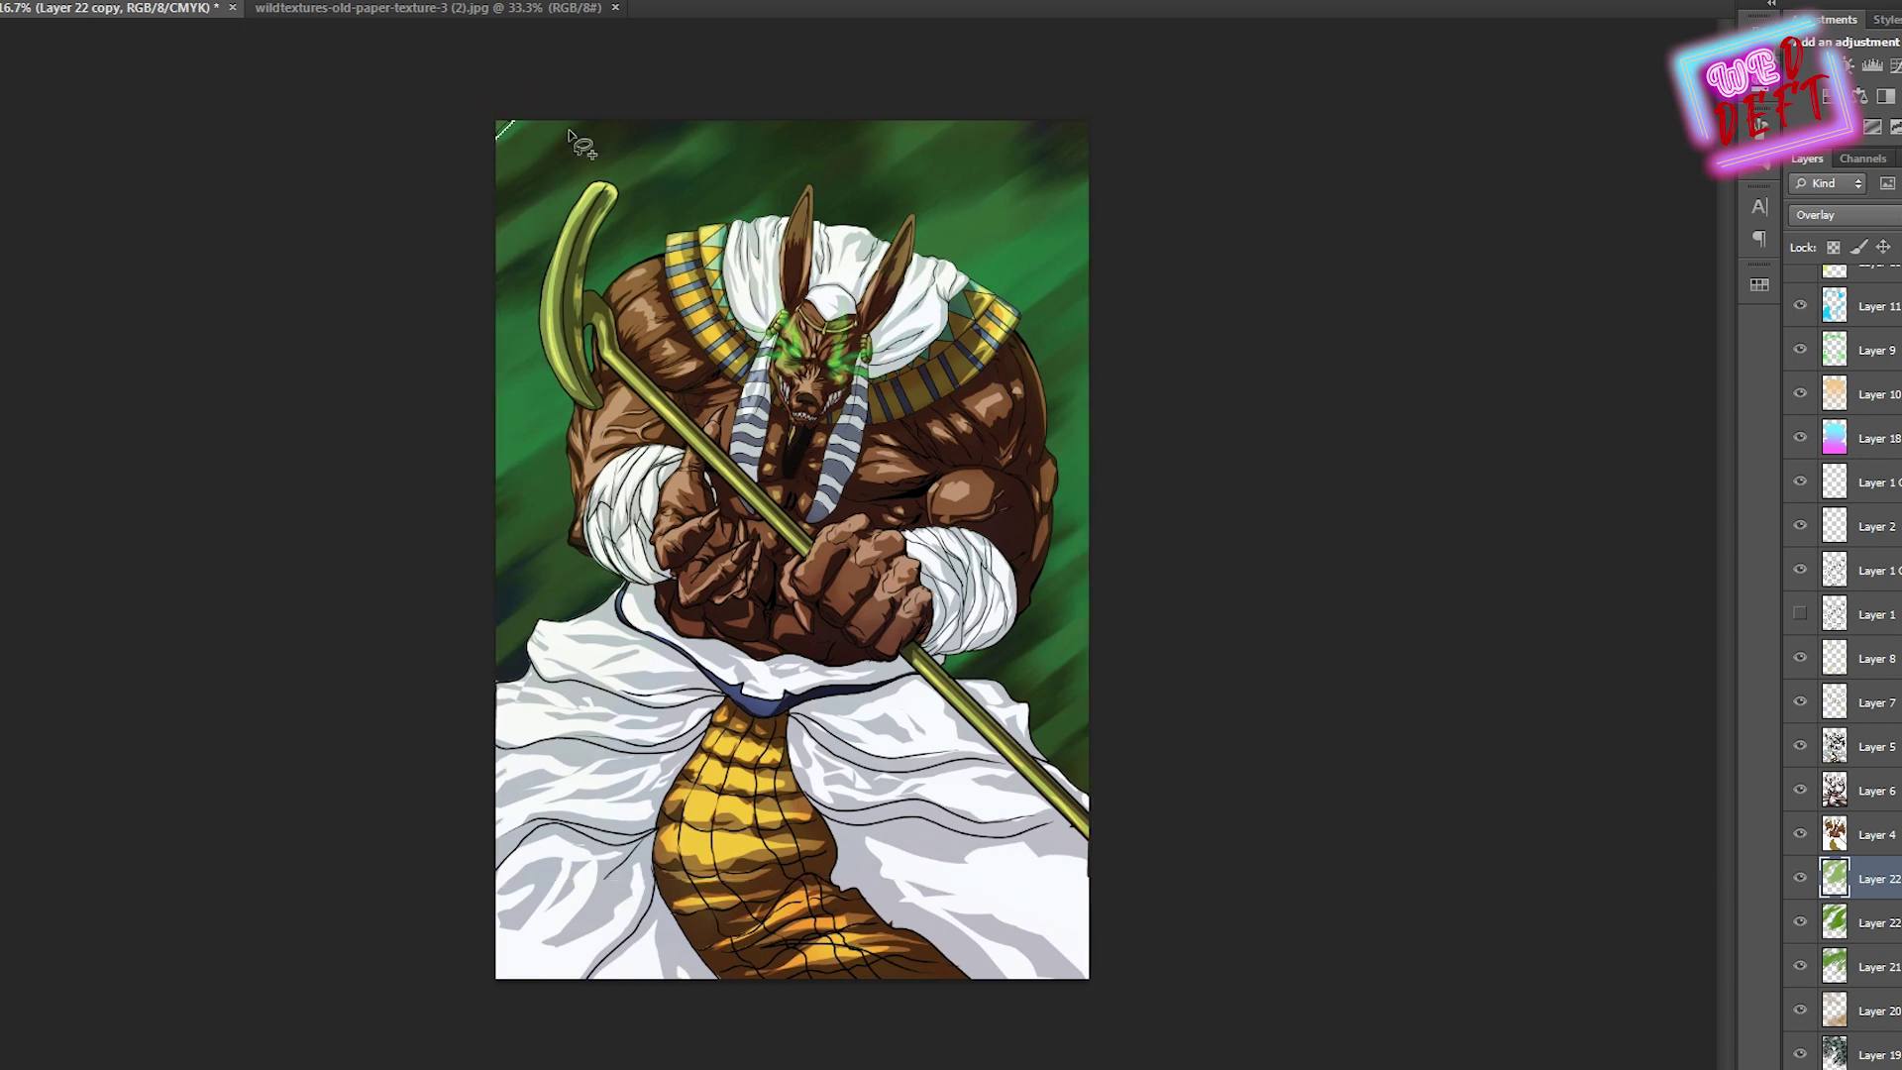
left_click_drag(768, 743, 916, 703)
left_click_drag(1102, 706, 1095, 713)
left_click(1294, 722)
key("Return")
key("b")
right_click(806, 403)
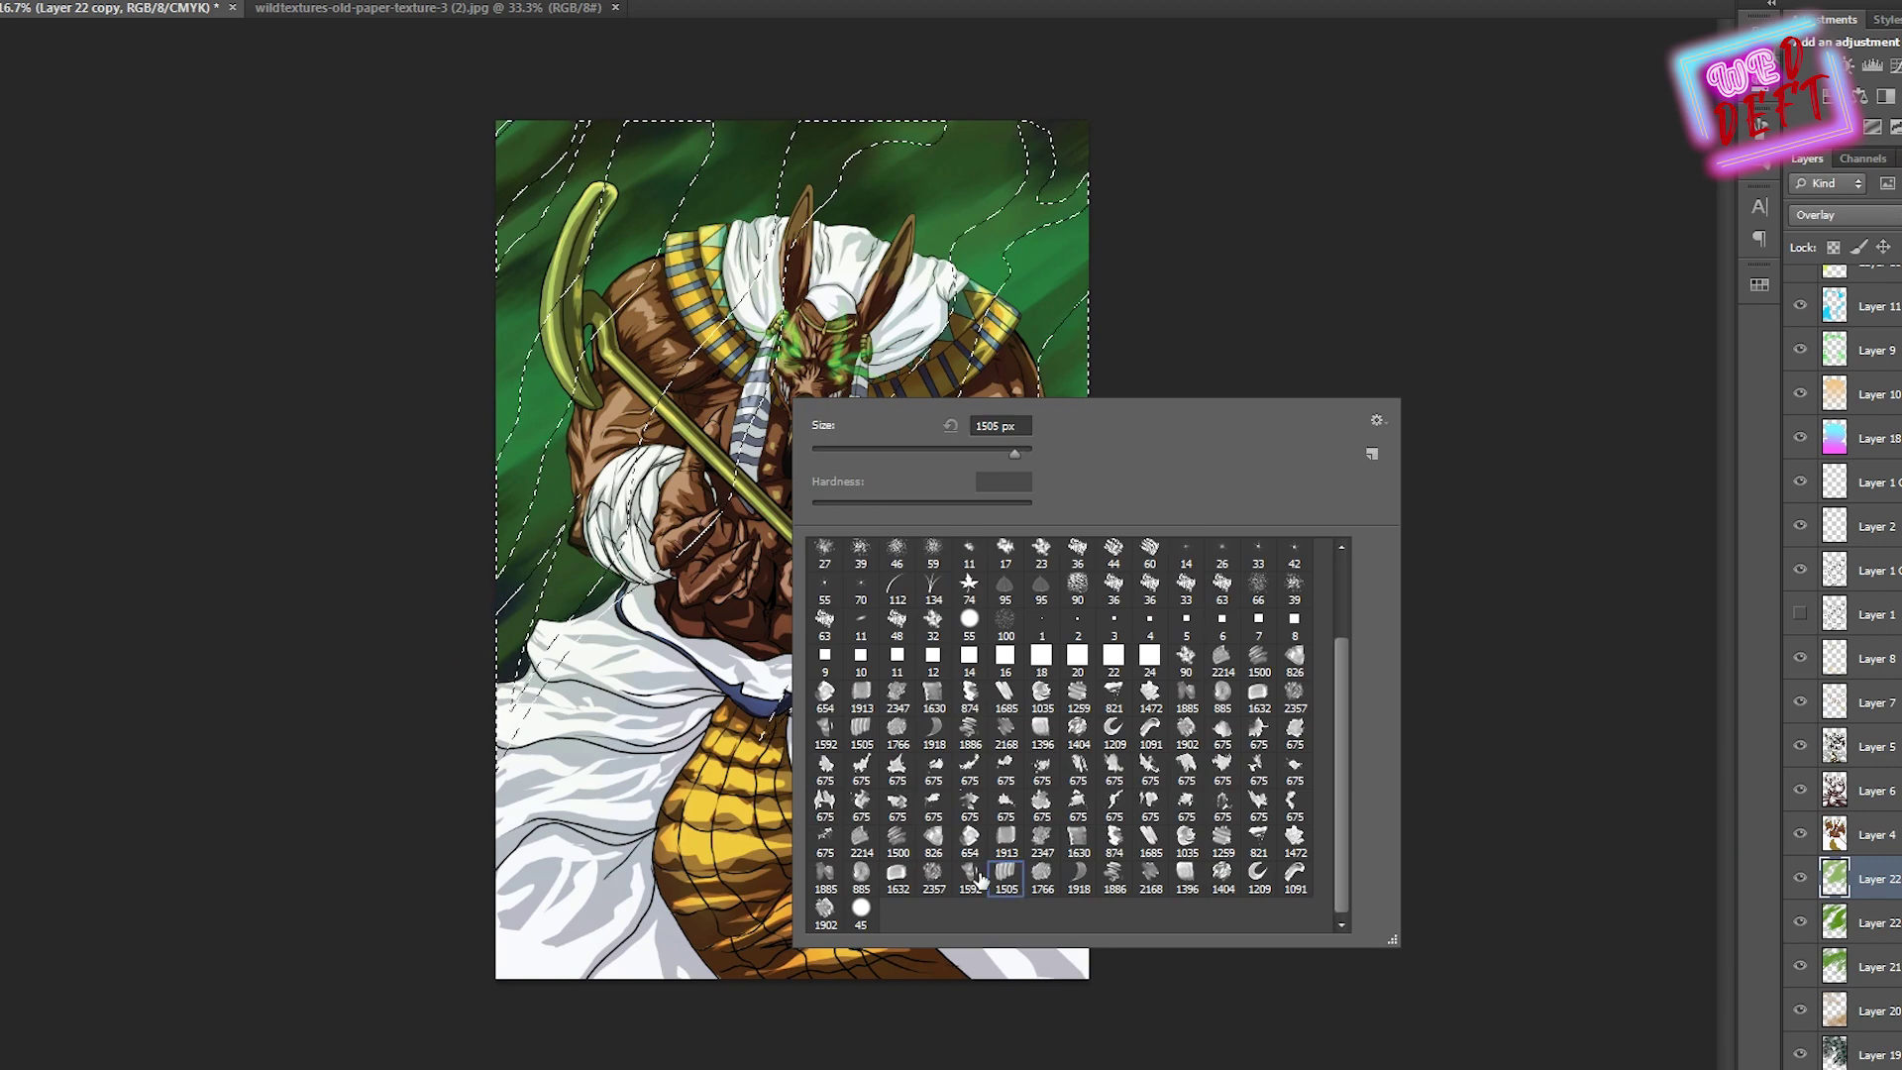
double_click(1040, 693)
key("ctrl+shift+n")
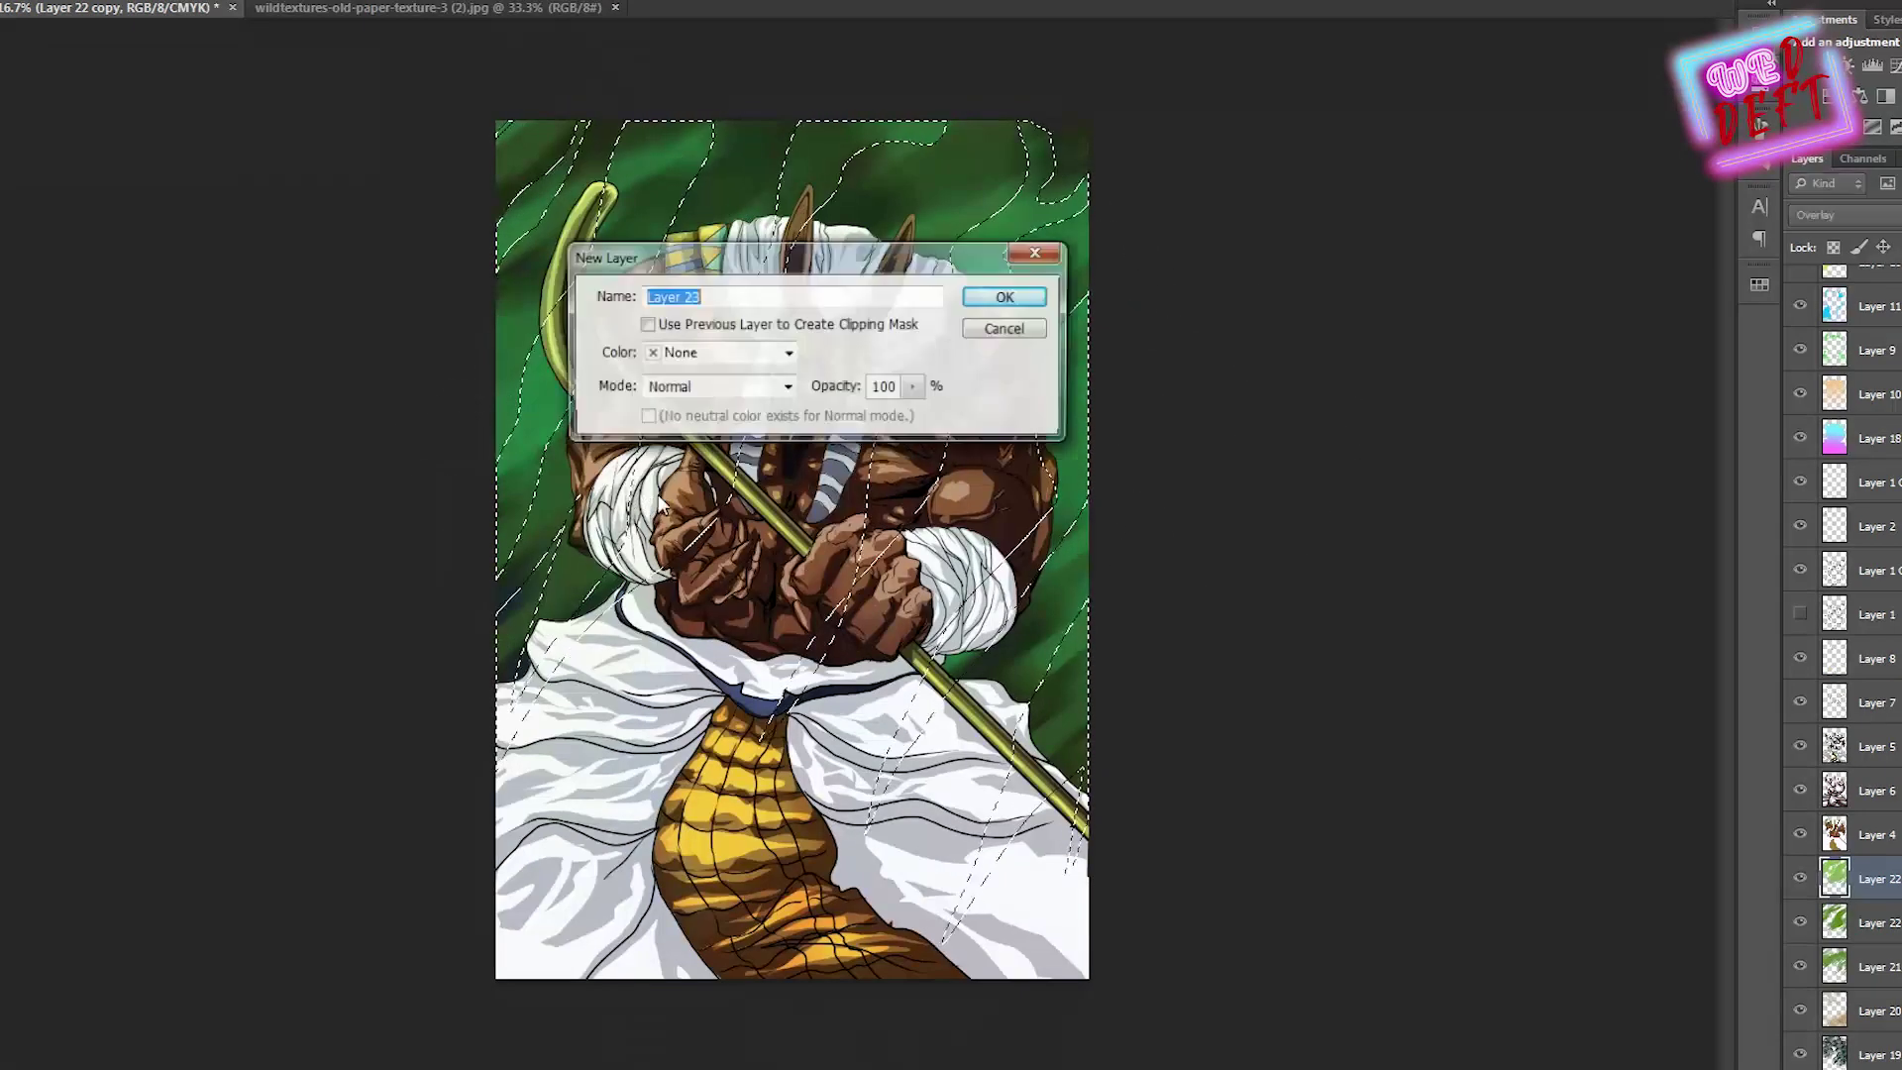
key("Return")
key("alt+BackSpace")
key("ctrl+d")
Apply a Motion Blur to the wavy light green streaks with an angle of 66° and a distance of 266 pixels
left_click(219, 1)
mouse_move(242, 161)
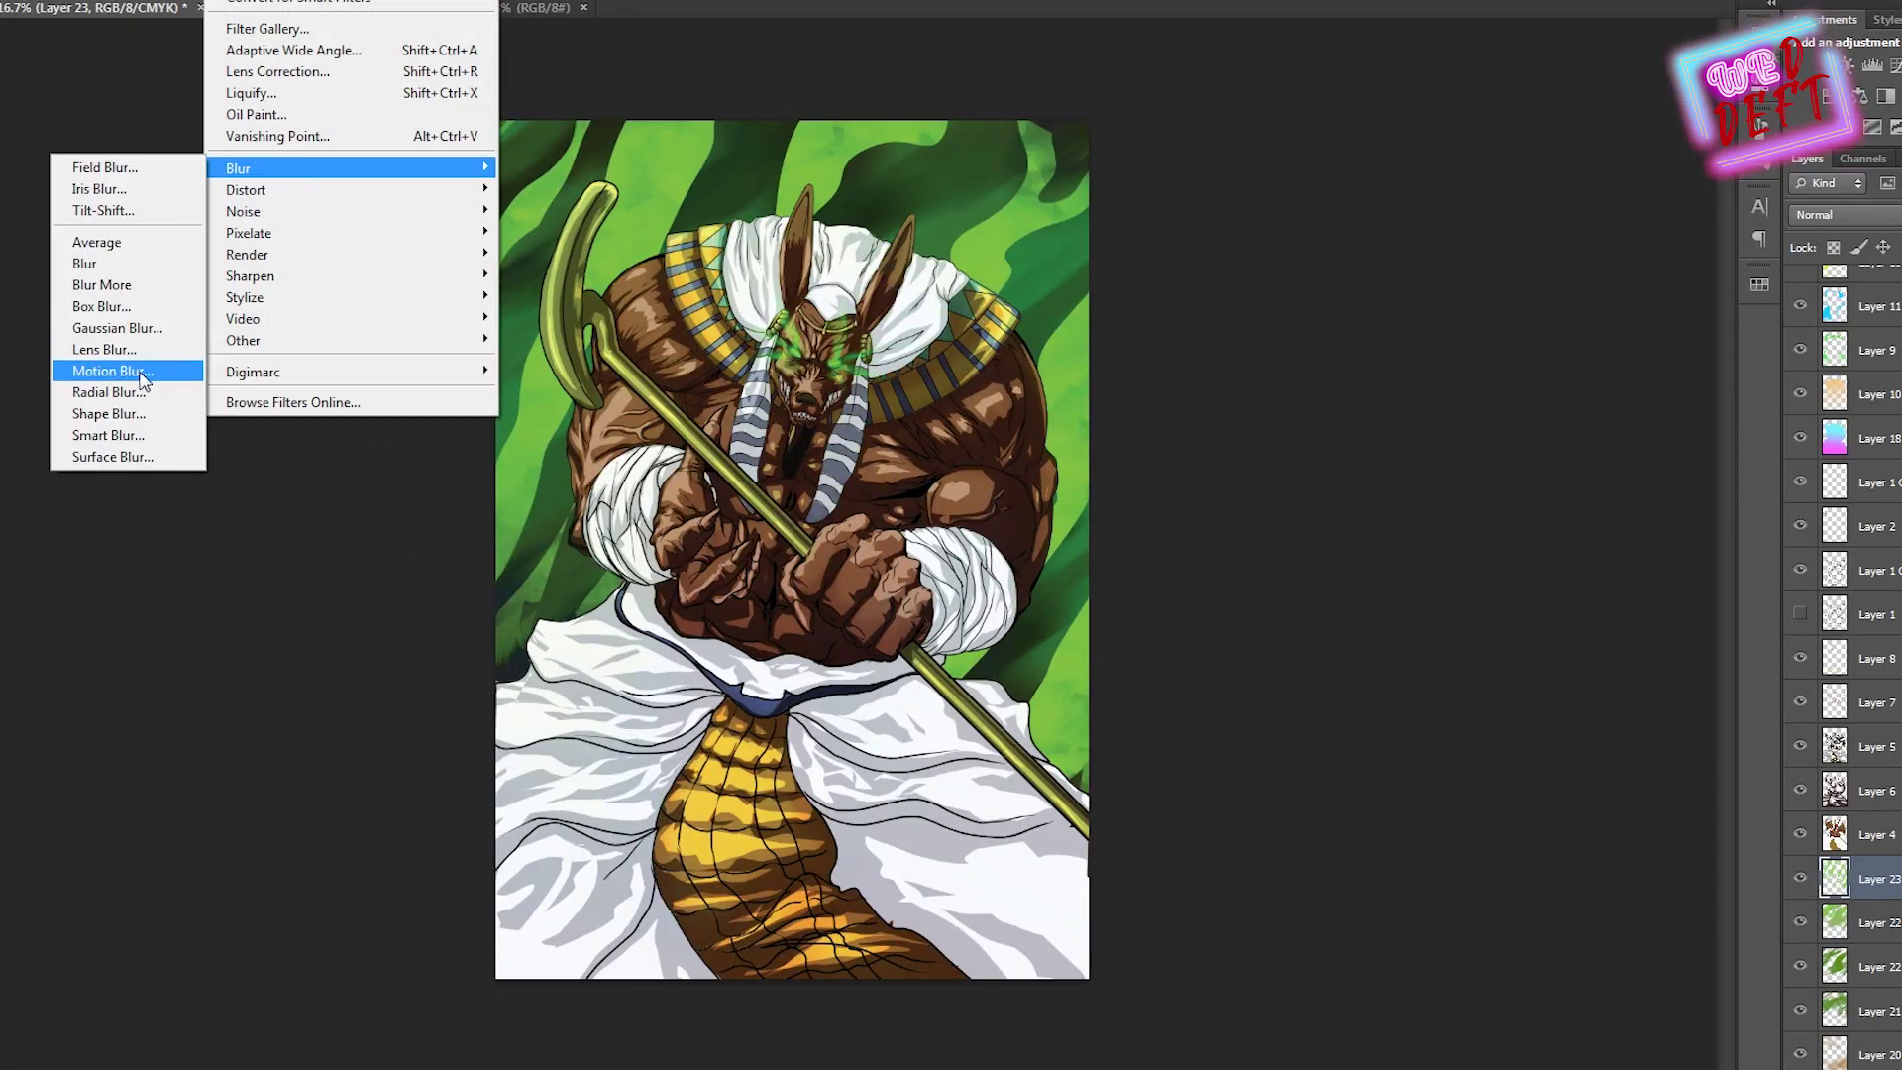
left_click(115, 366)
left_click_drag(127, 516, 116, 517)
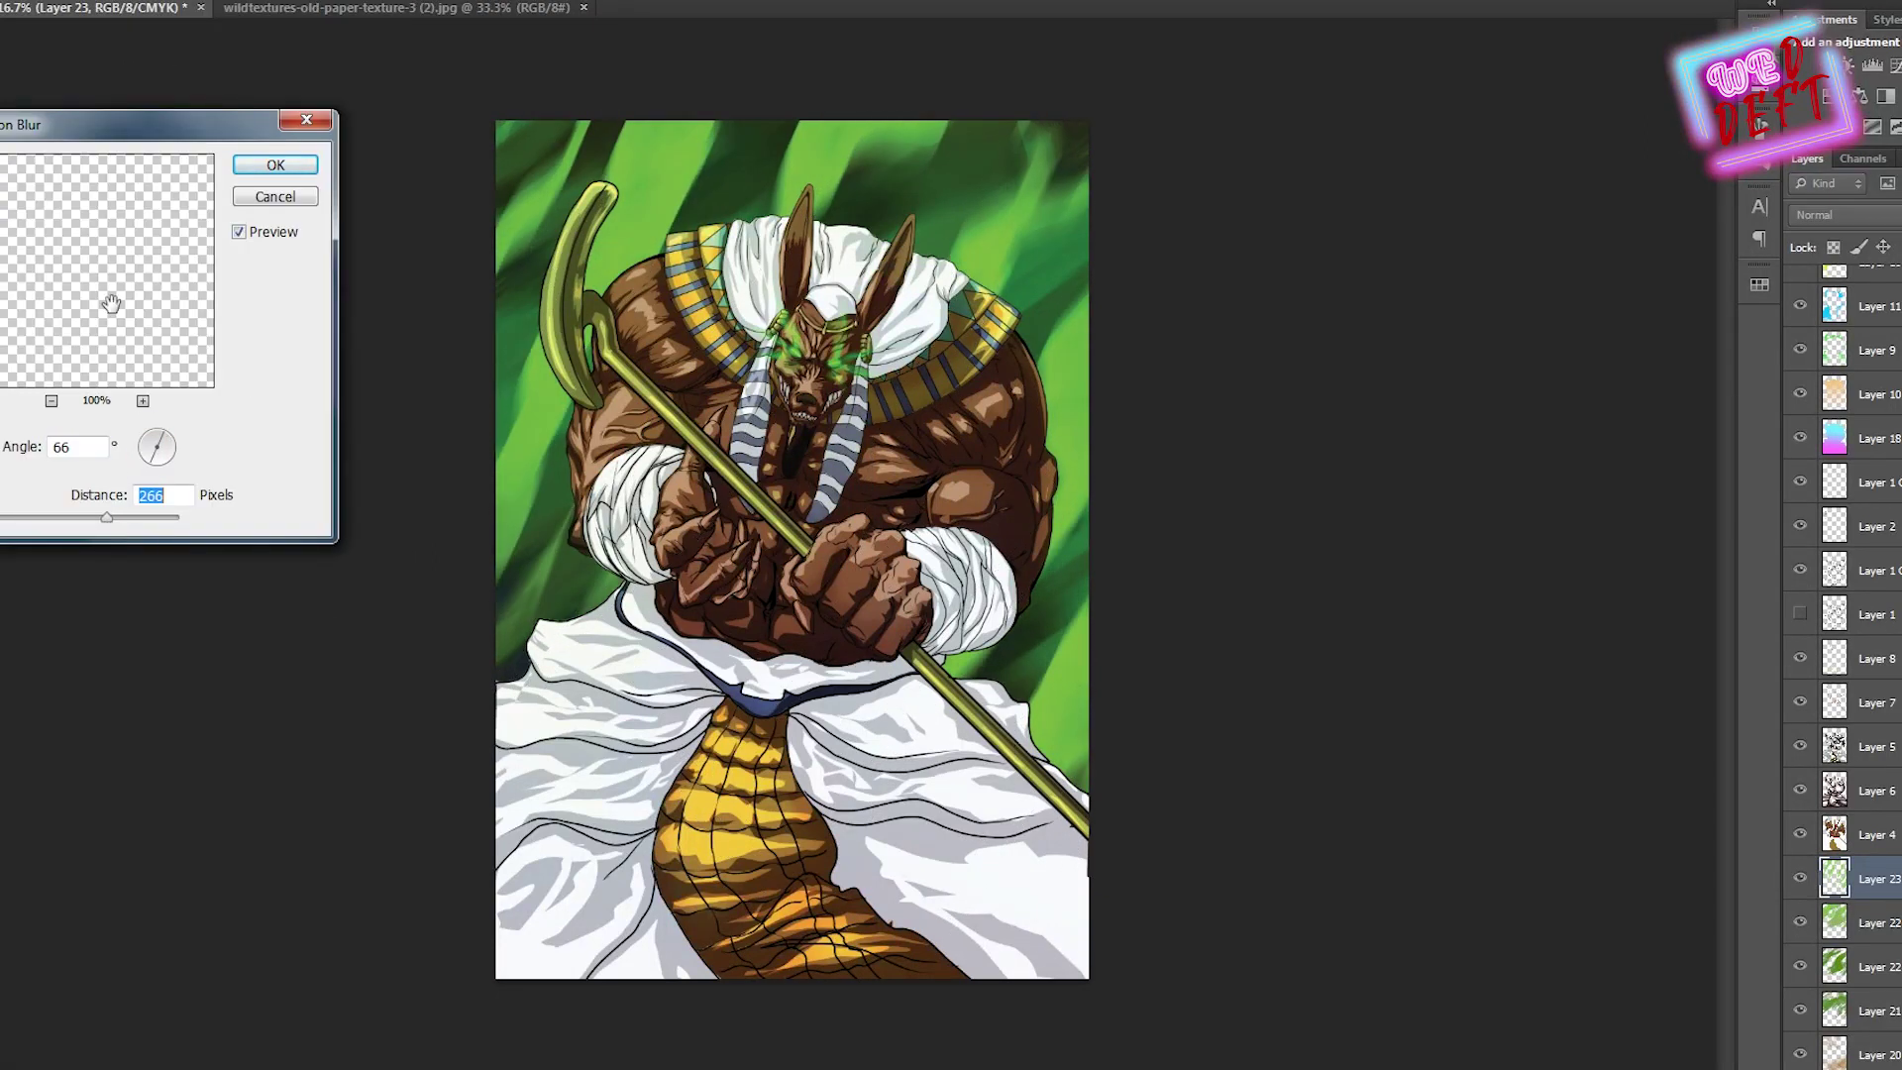
key("Return")
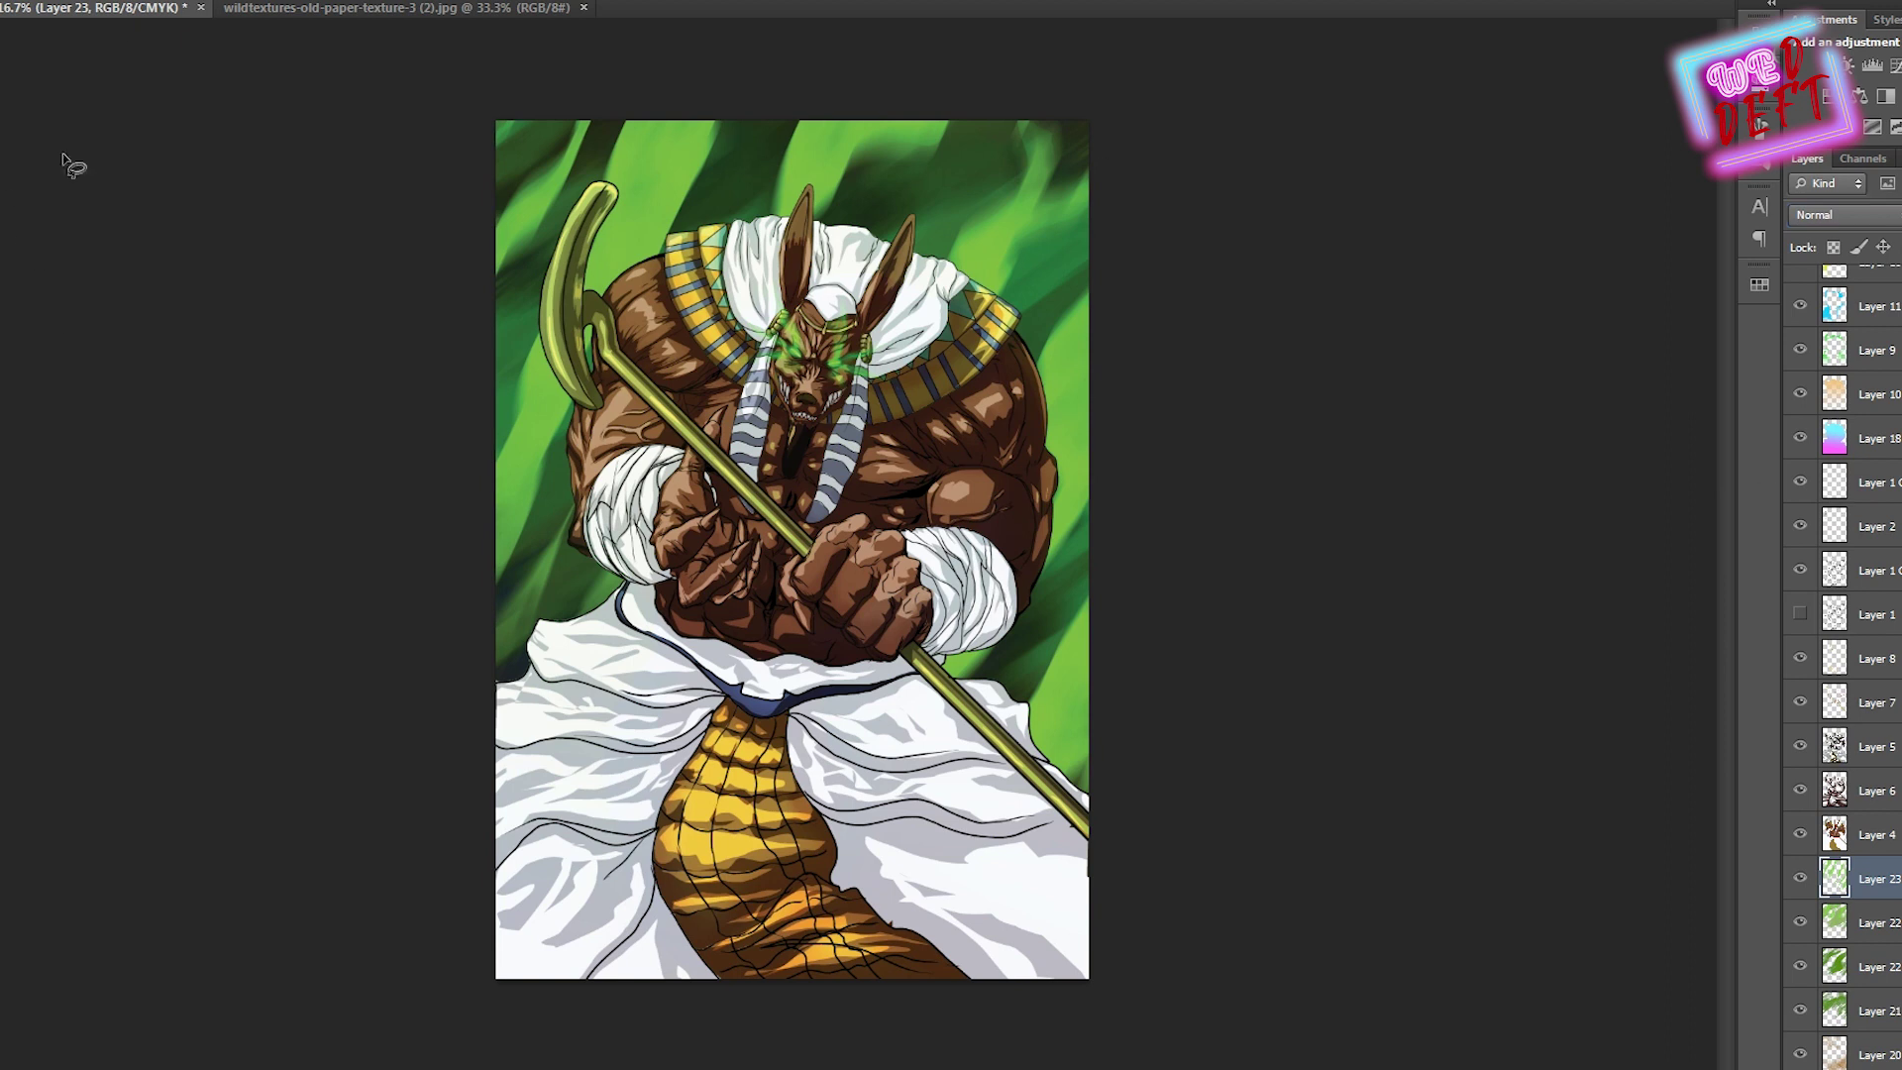
Duplicate the wavy streak layer and set the copy's blending mode to Overlay
key("ctrl+j")
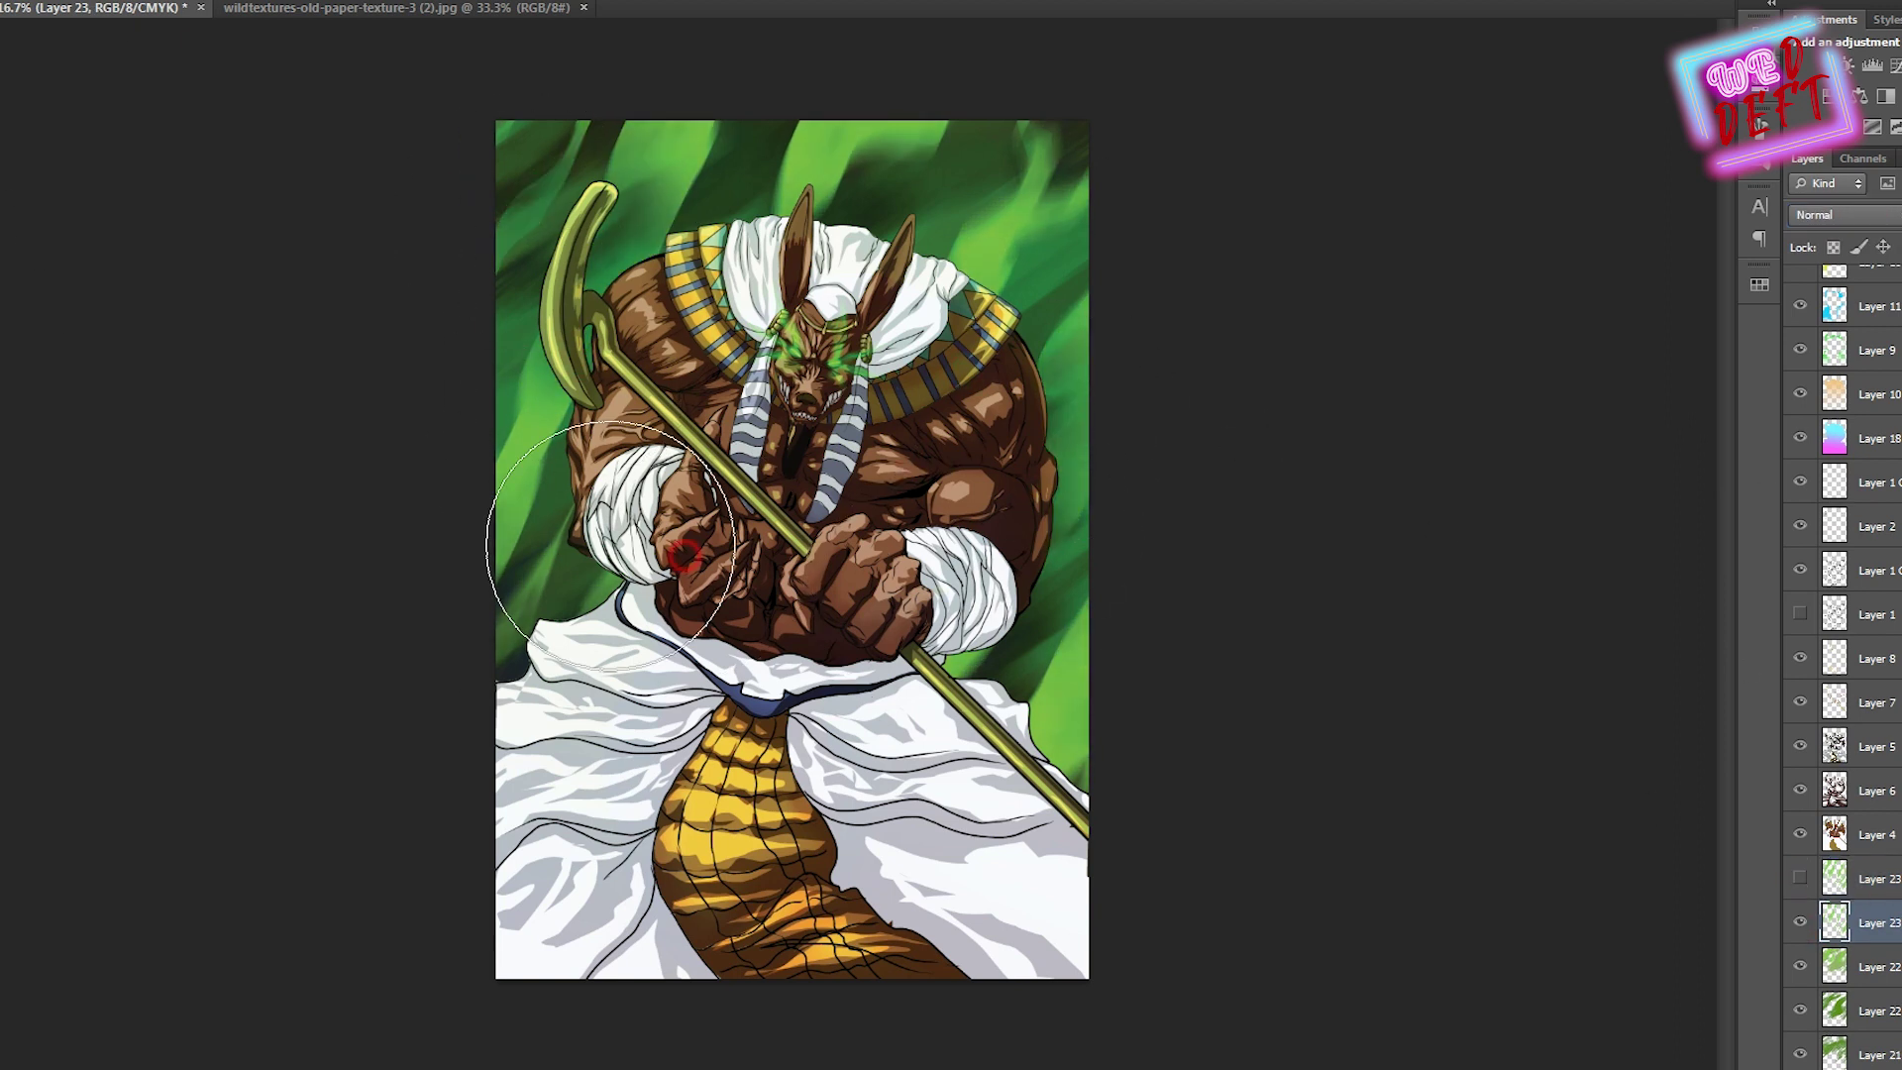
left_click(1862, 882)
left_click(1842, 214)
left_click(1843, 485)
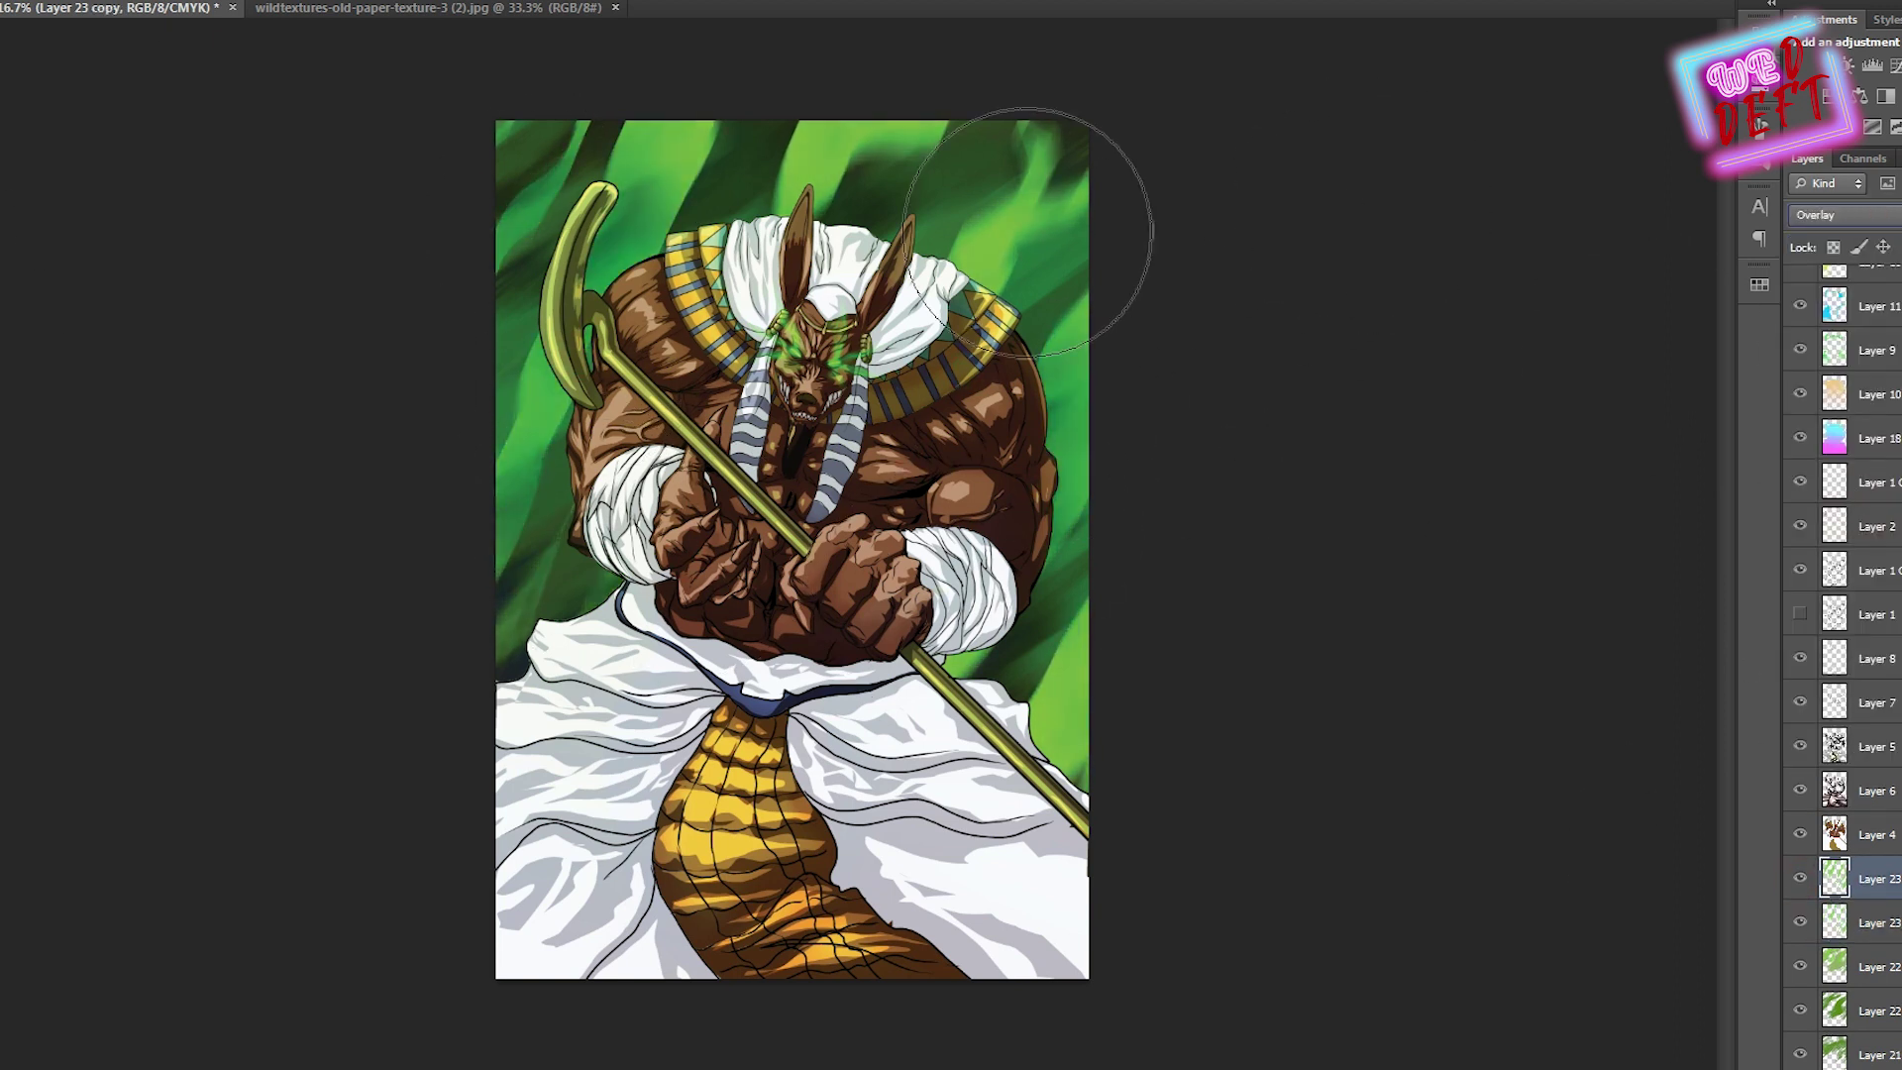
Add a new layer behind the figure, paste the old paper texture there and scale it to cover the canvas
key("ctrl+shift+alt+n")
key("l")
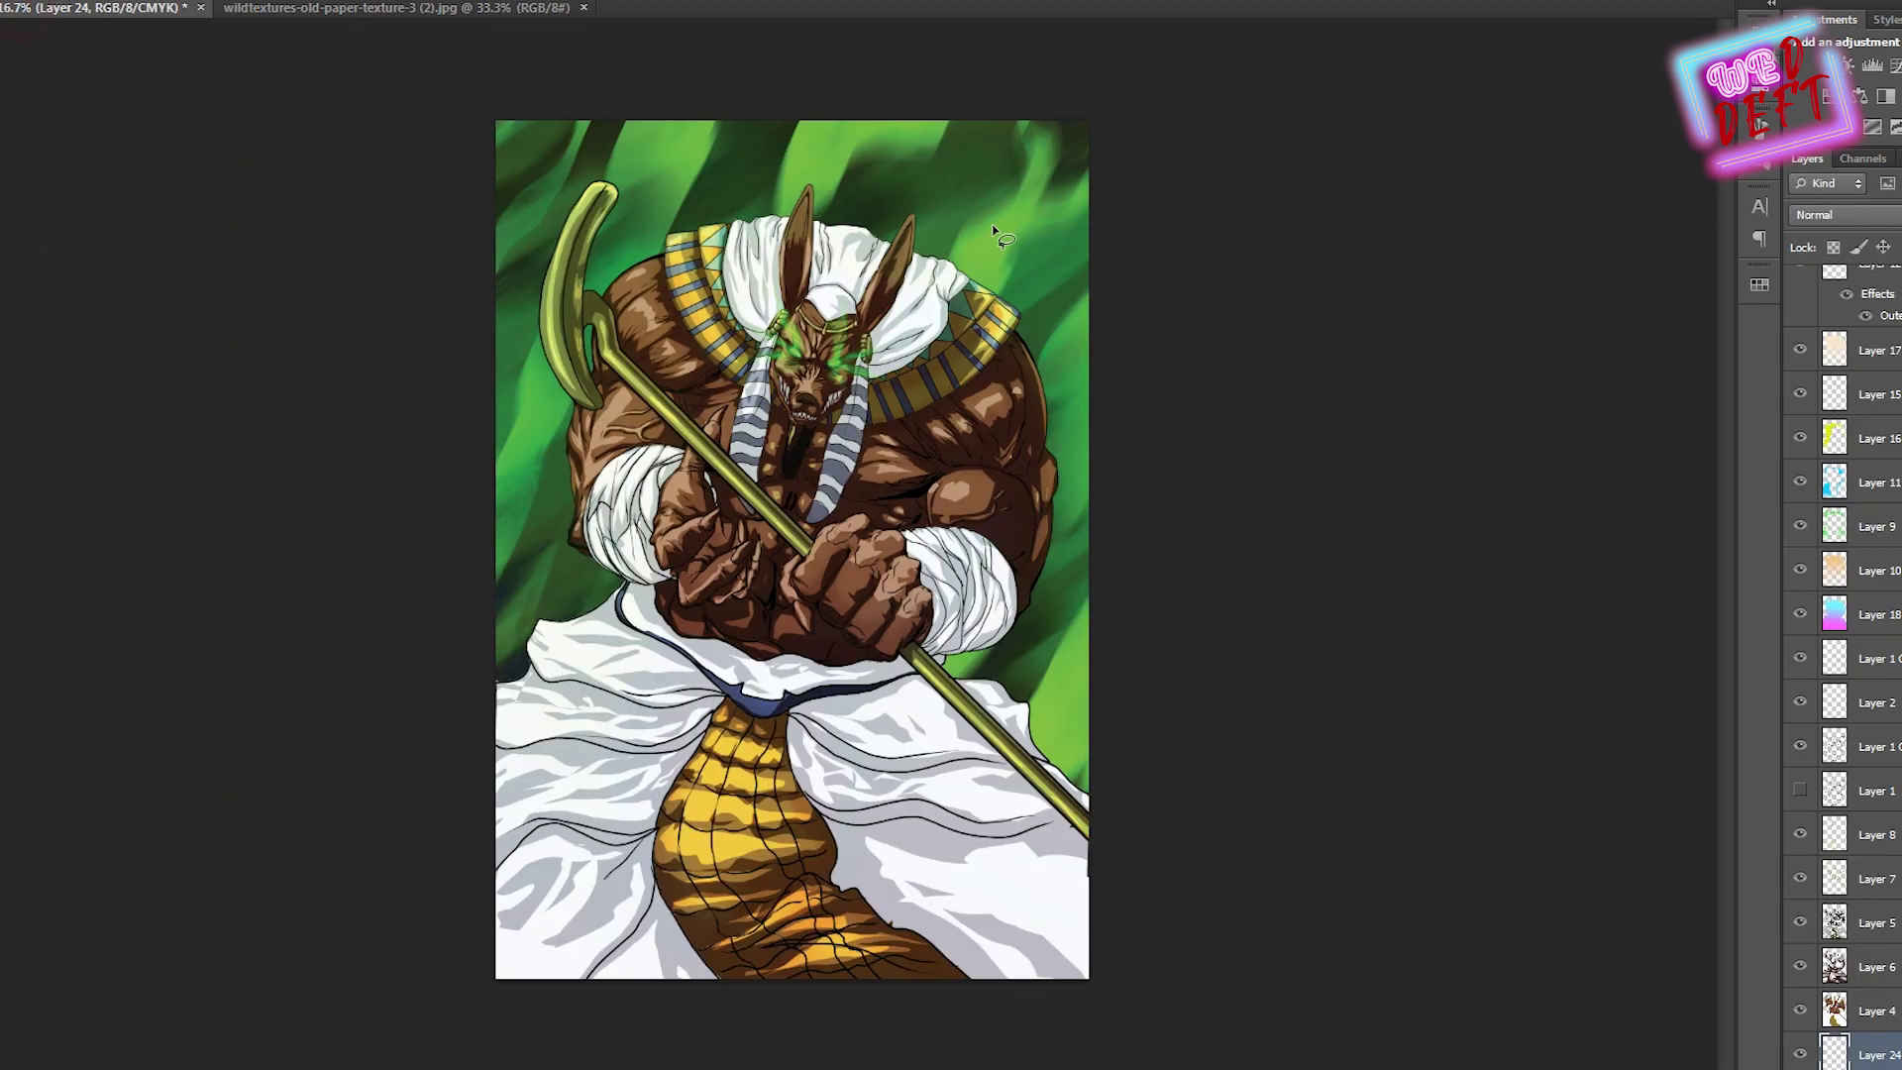
scroll(1862, 810, "down", 2)
key("ctrl+v")
key("ctrl+t")
left_click_drag(690, 583, 619, 485)
left_click_drag(871, 682, 1089, 977)
key("Return")
Step through blending modes for the paper texture behind the figure to blend it with the green streaks
left_click(1832, 215)
left_click(1813, 672)
key("Down")
key("Down")
key("Down")
key("Up")
Paste the old paper texture again above the topmost layer and scale it to cover the whole canvas
scroll(1843, 495, "up", 4)
left_click(1833, 287)
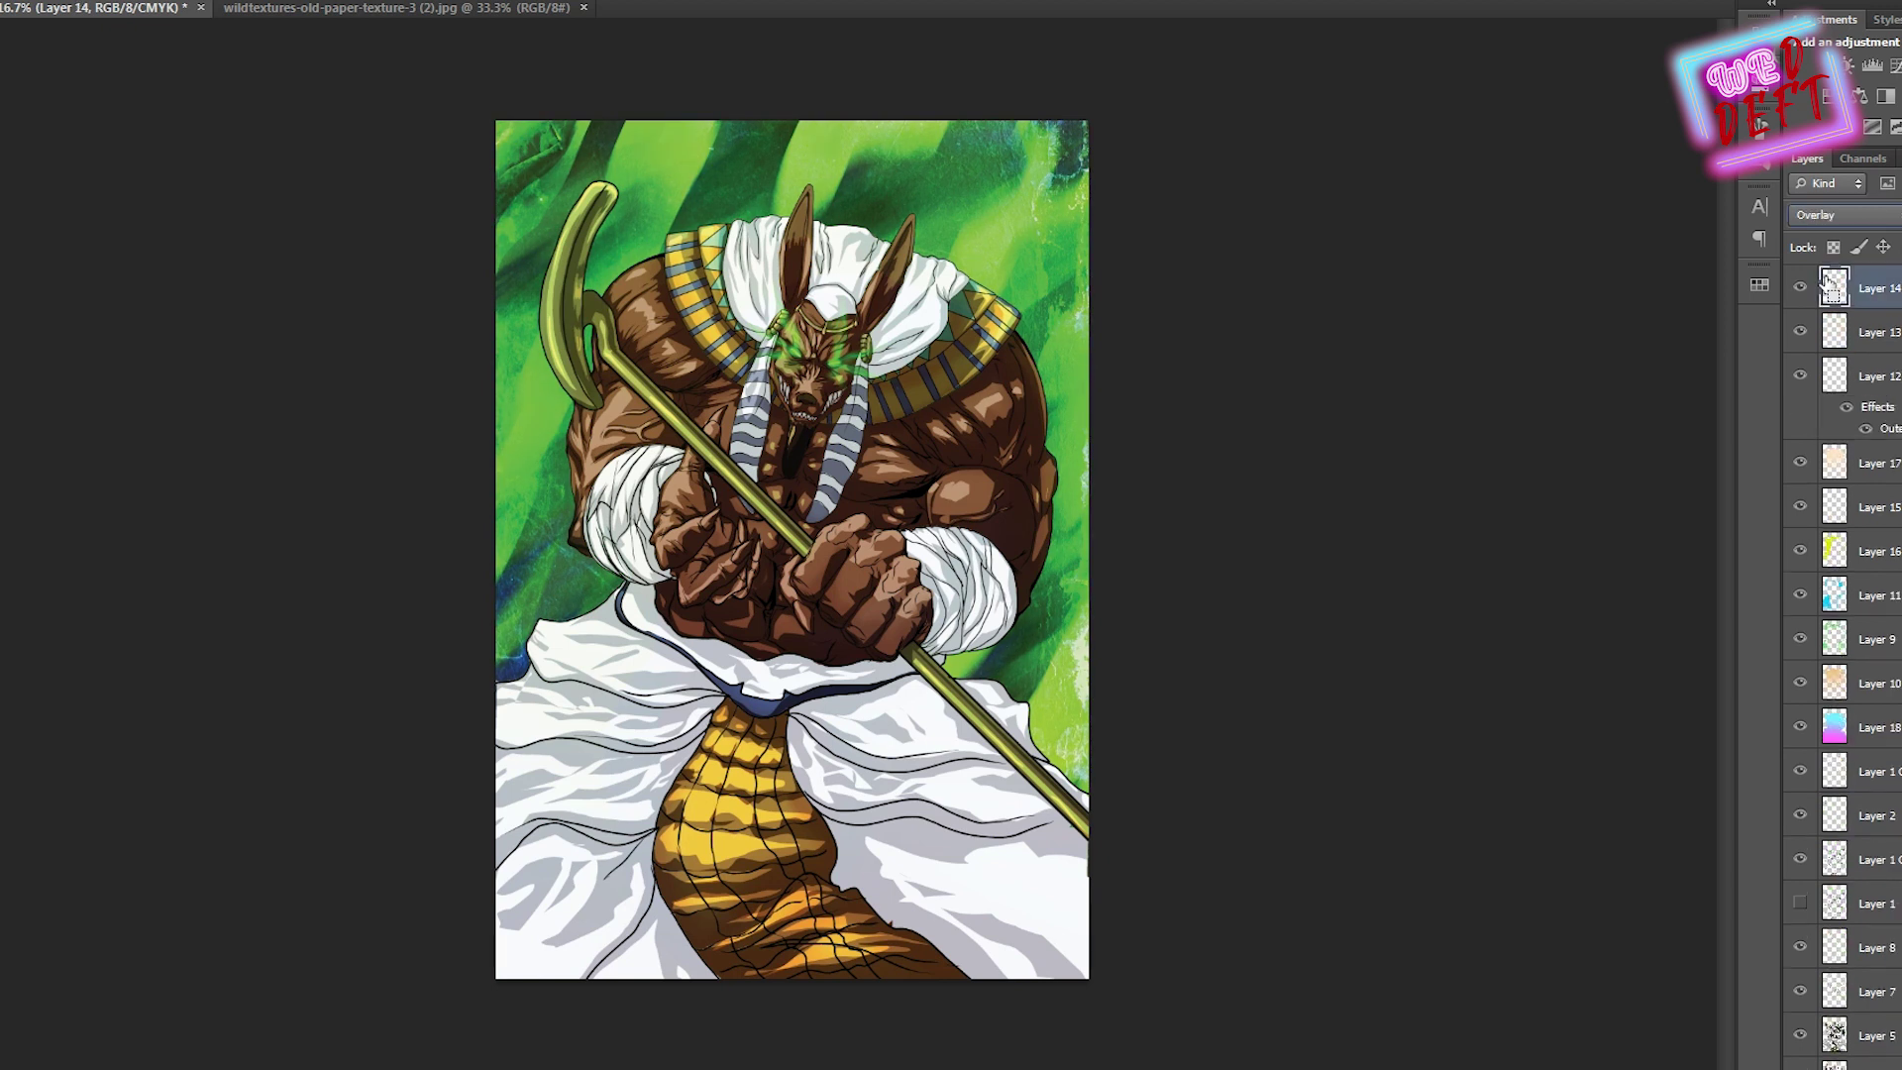
key("ctrl+v")
key("ctrl+t")
left_click_drag(722, 461, 602, 317)
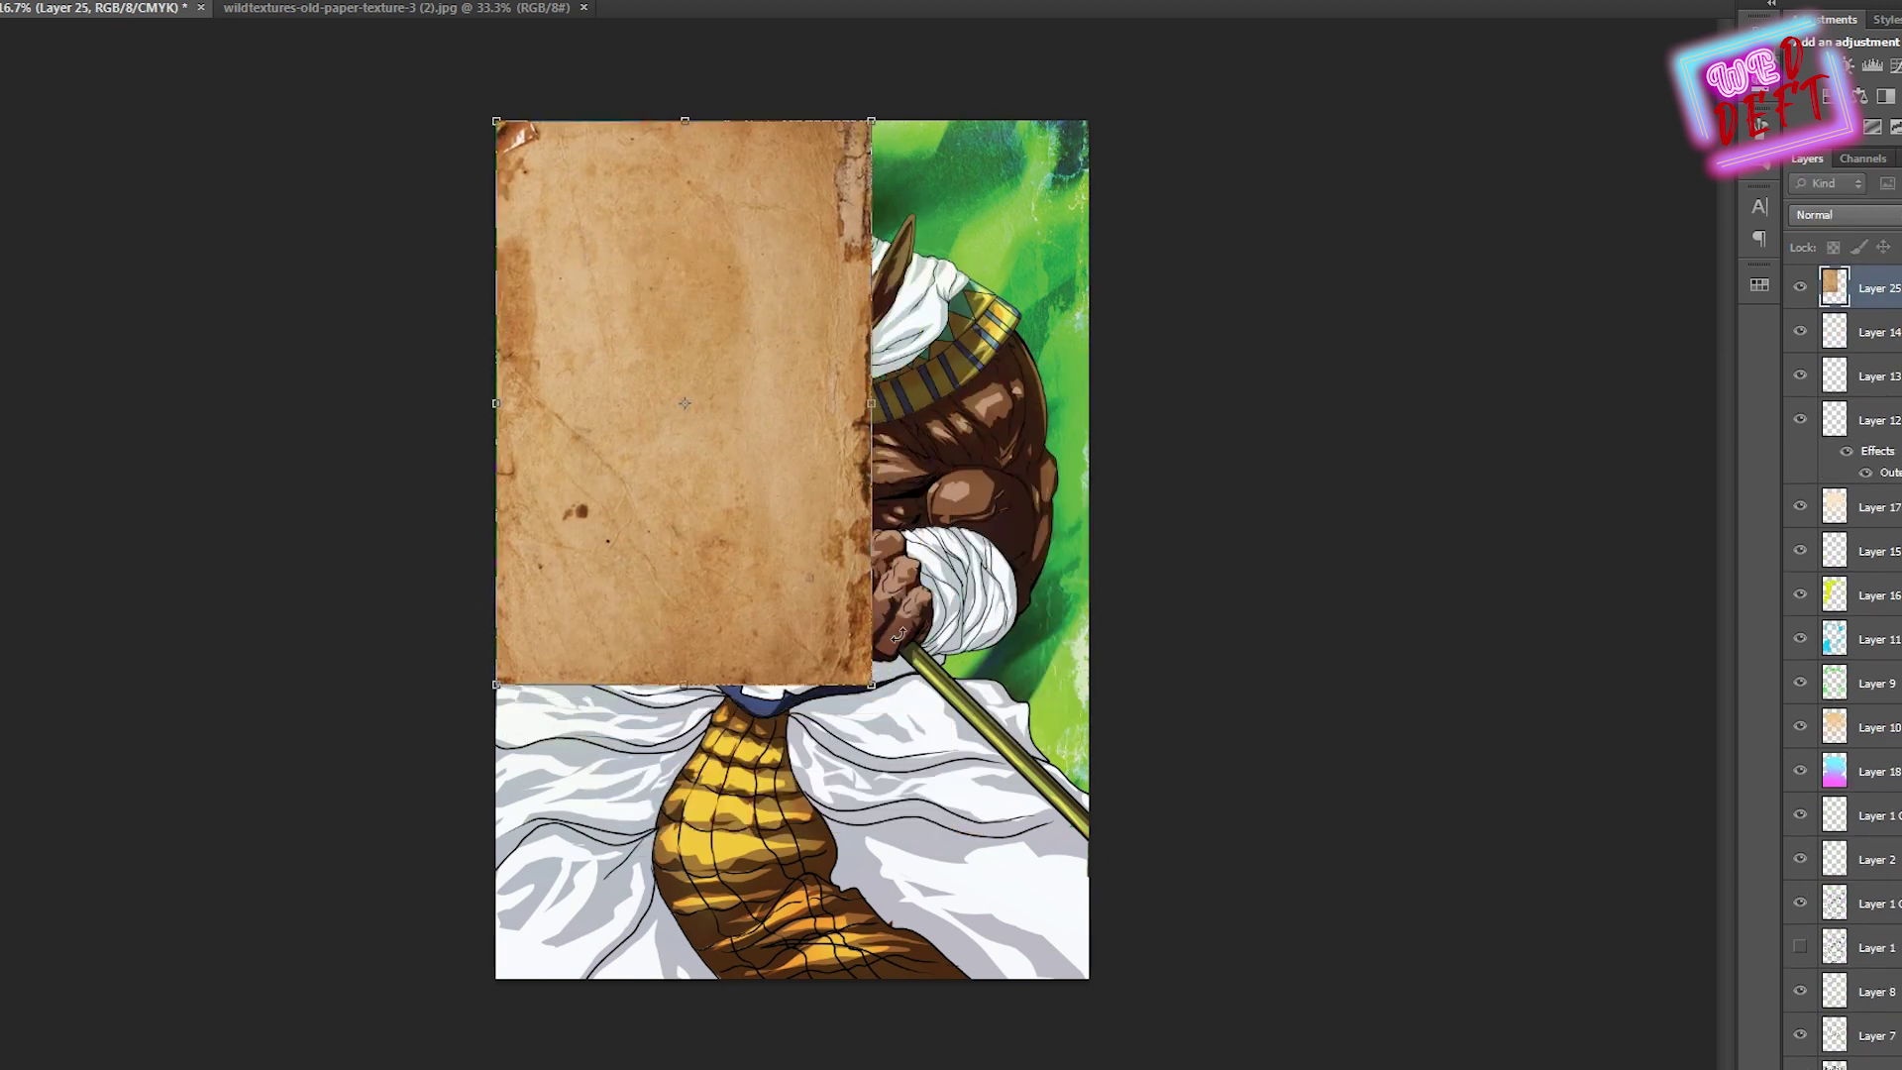
left_click_drag(870, 688, 1117, 976)
key("Return")
Cycle the top paper texture through the blending modes past Pin Light to Divide and toggle its visibility to compare
left_click(1799, 216)
key("Down")
key("Down")
key("Down")
key("Down")
key("Down")
key("Down")
key("Down")
key("Down")
key("Down")
key("Down")
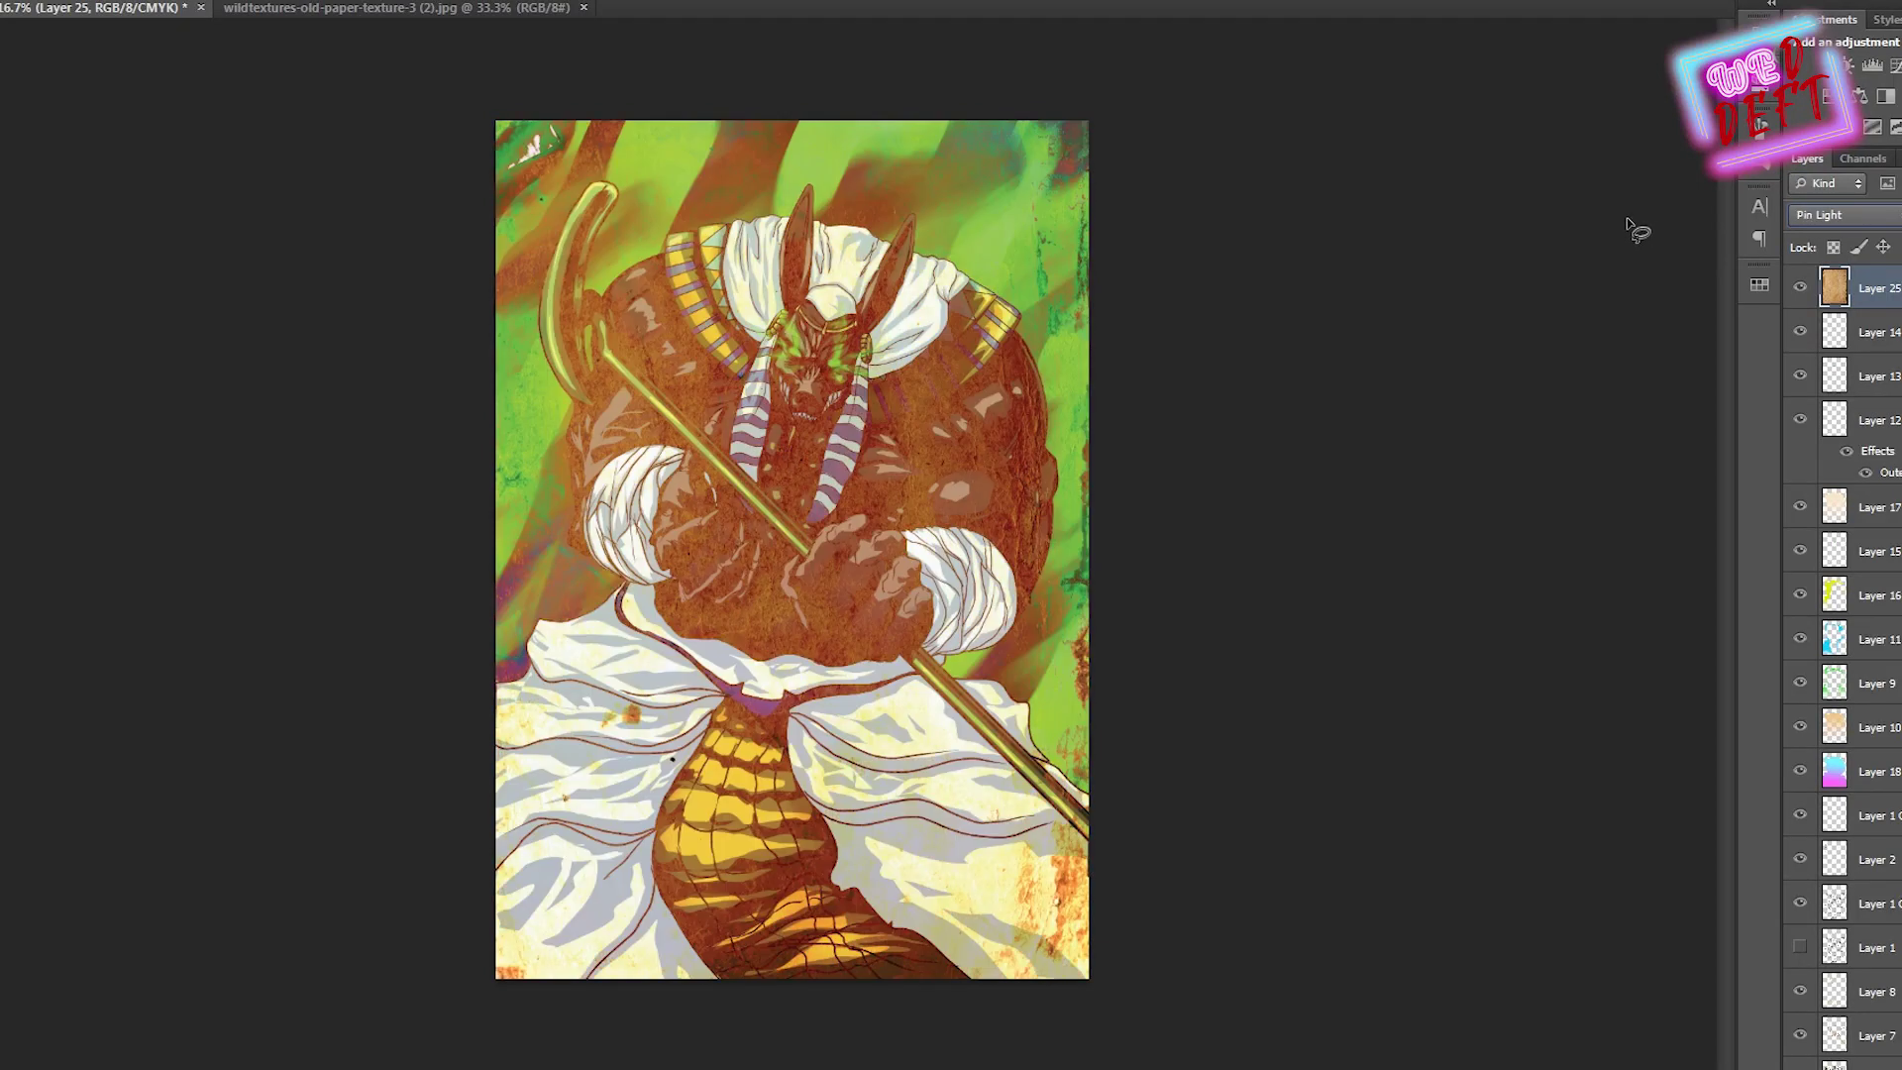
key("Down")
key("Down")
key("Down")
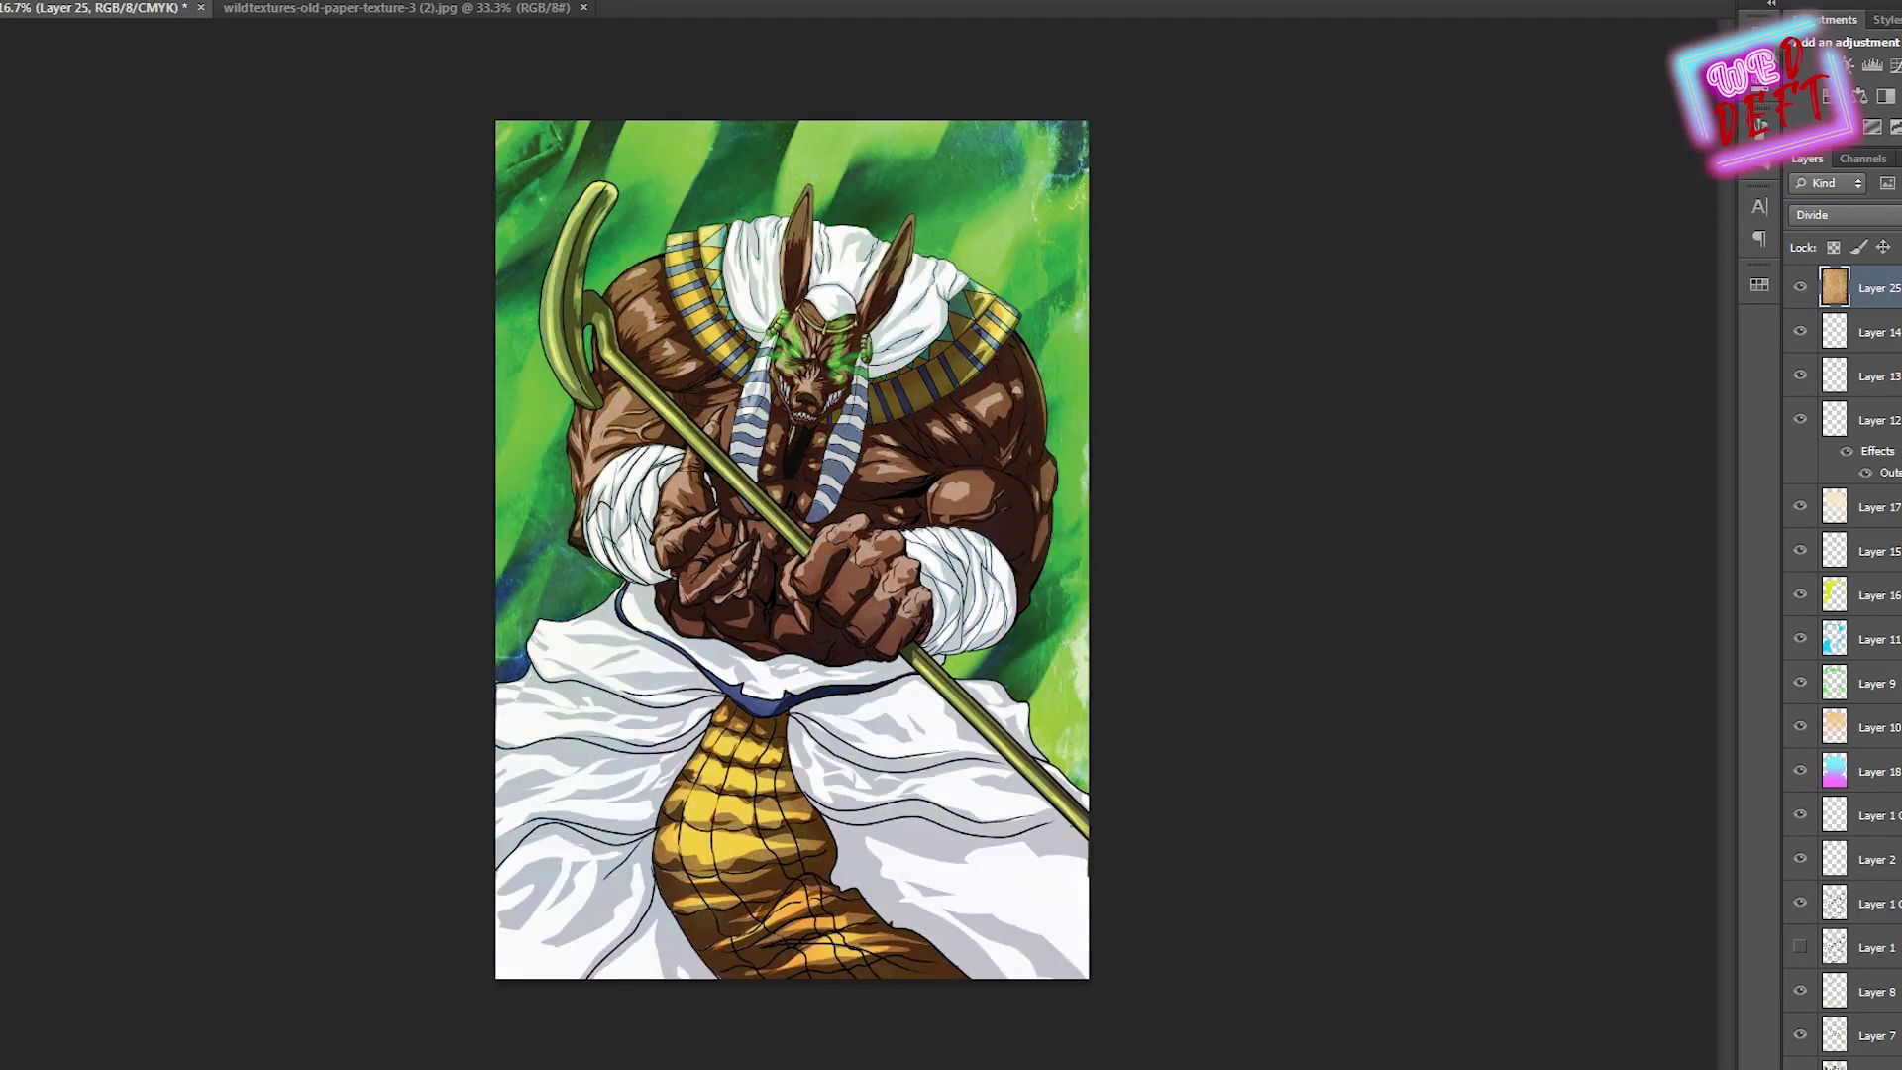
left_click(1801, 287)
On a new layer beneath the top paper texture, paint black shading over the bottom of the robe, undoing the excess strokes
key("ctrl+shift+n")
key("Return")
key("Return")
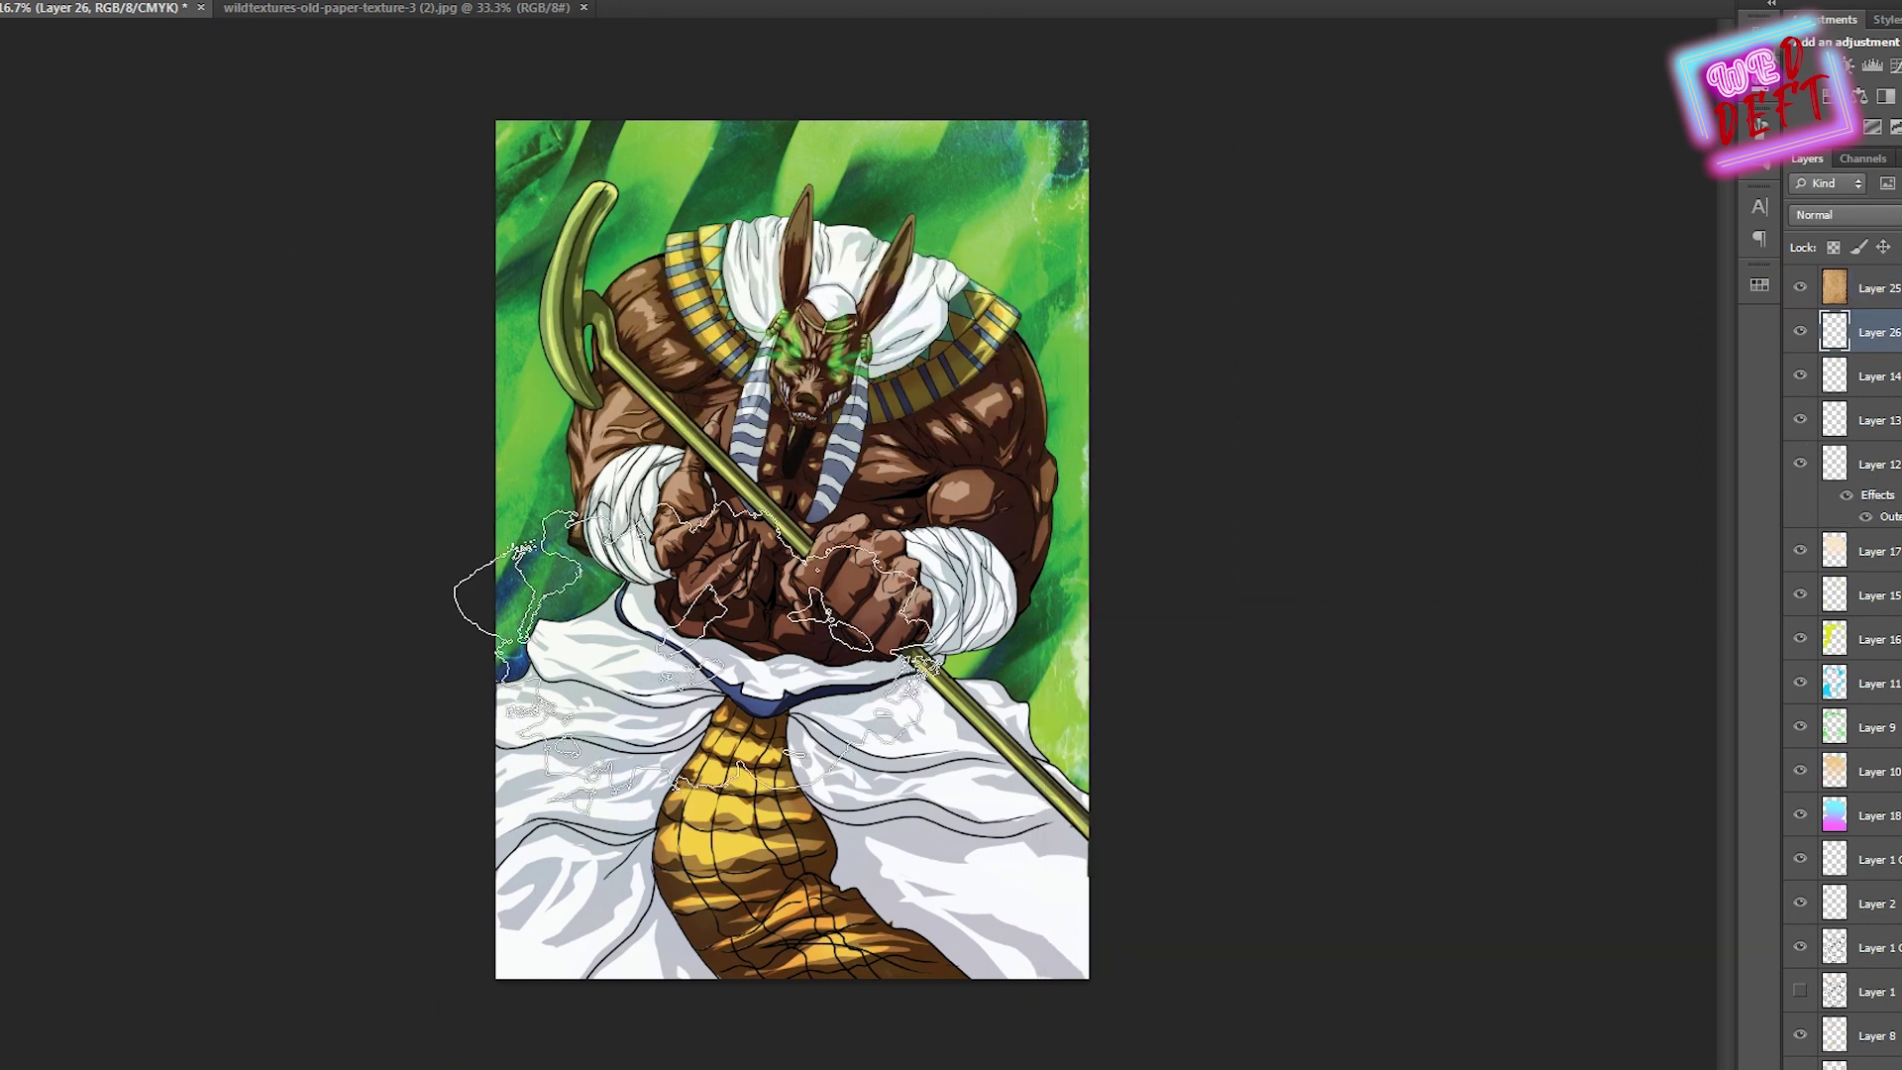
right_click(705, 644)
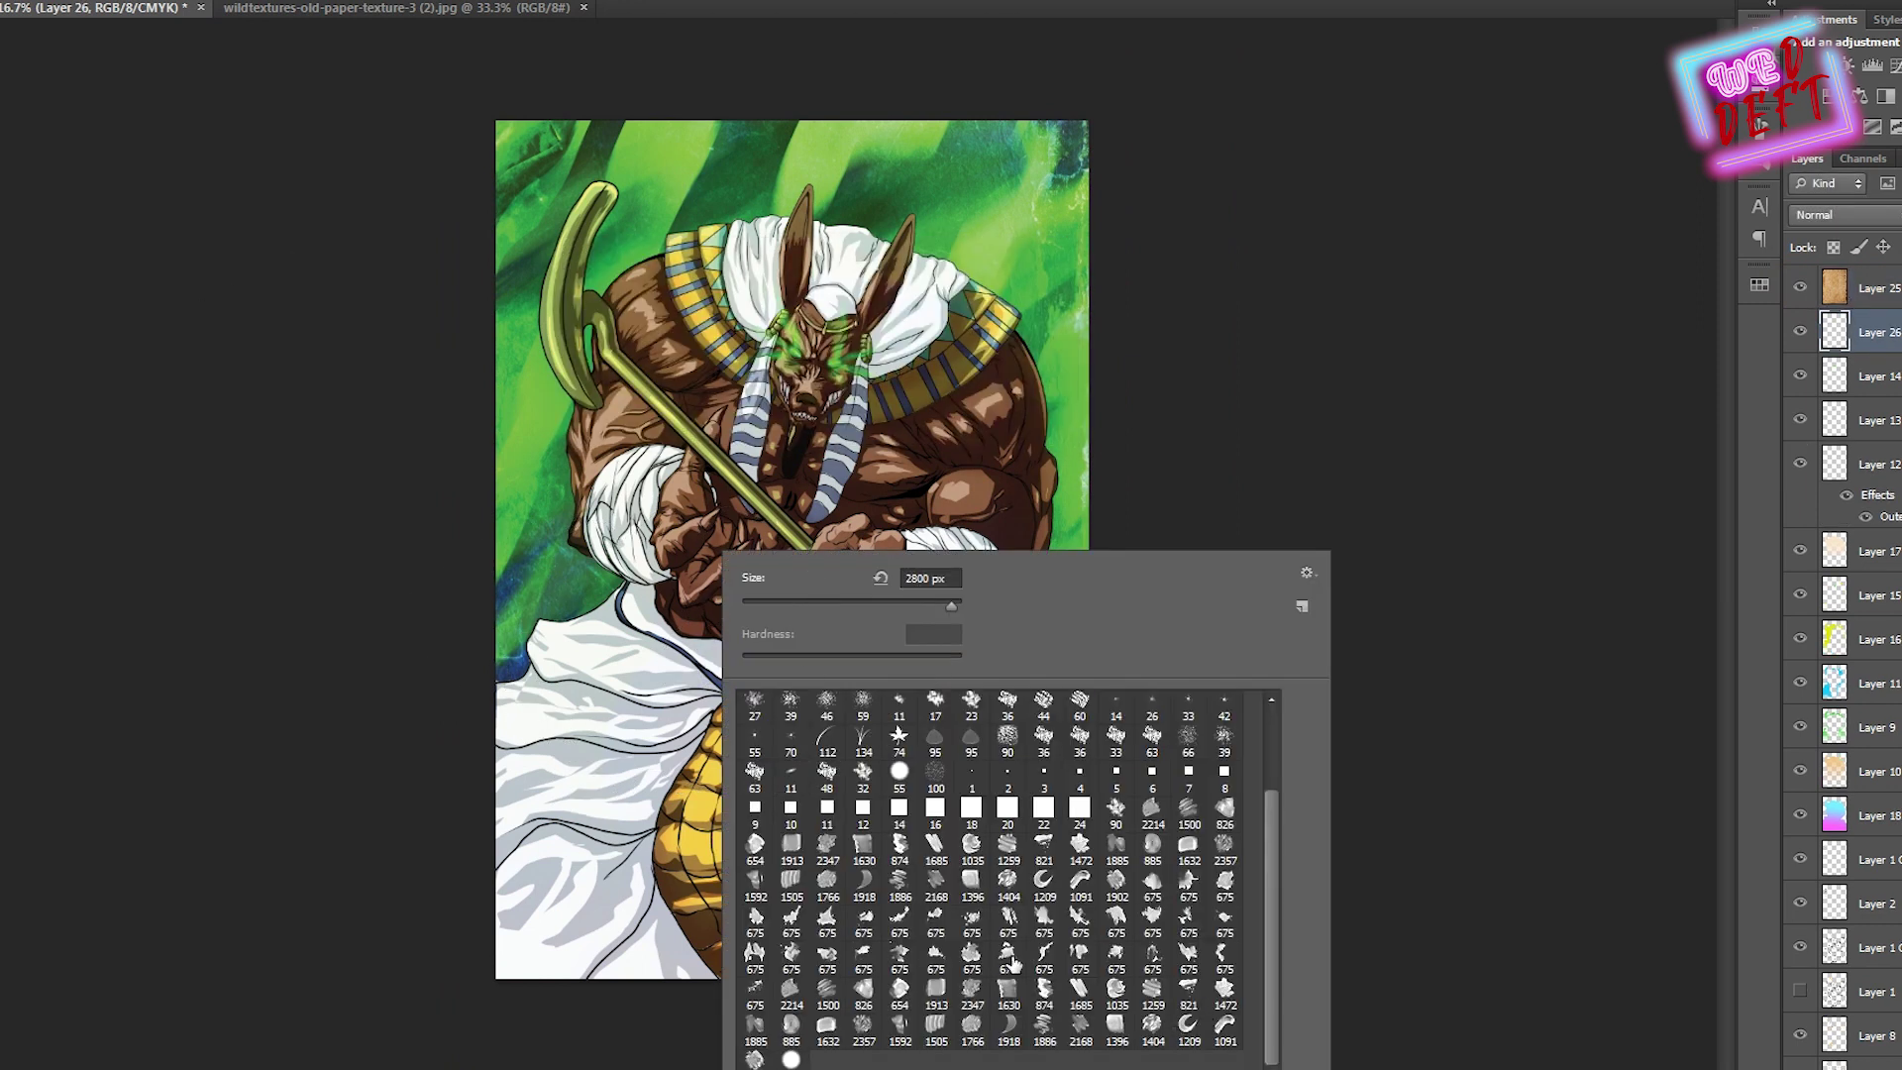
double_click(1012, 961)
key("ctrl+minus")
mouse_move(595, 941)
left_mouse_down()
mouse_move(651, 870)
mouse_move(786, 880)
left_mouse_up()
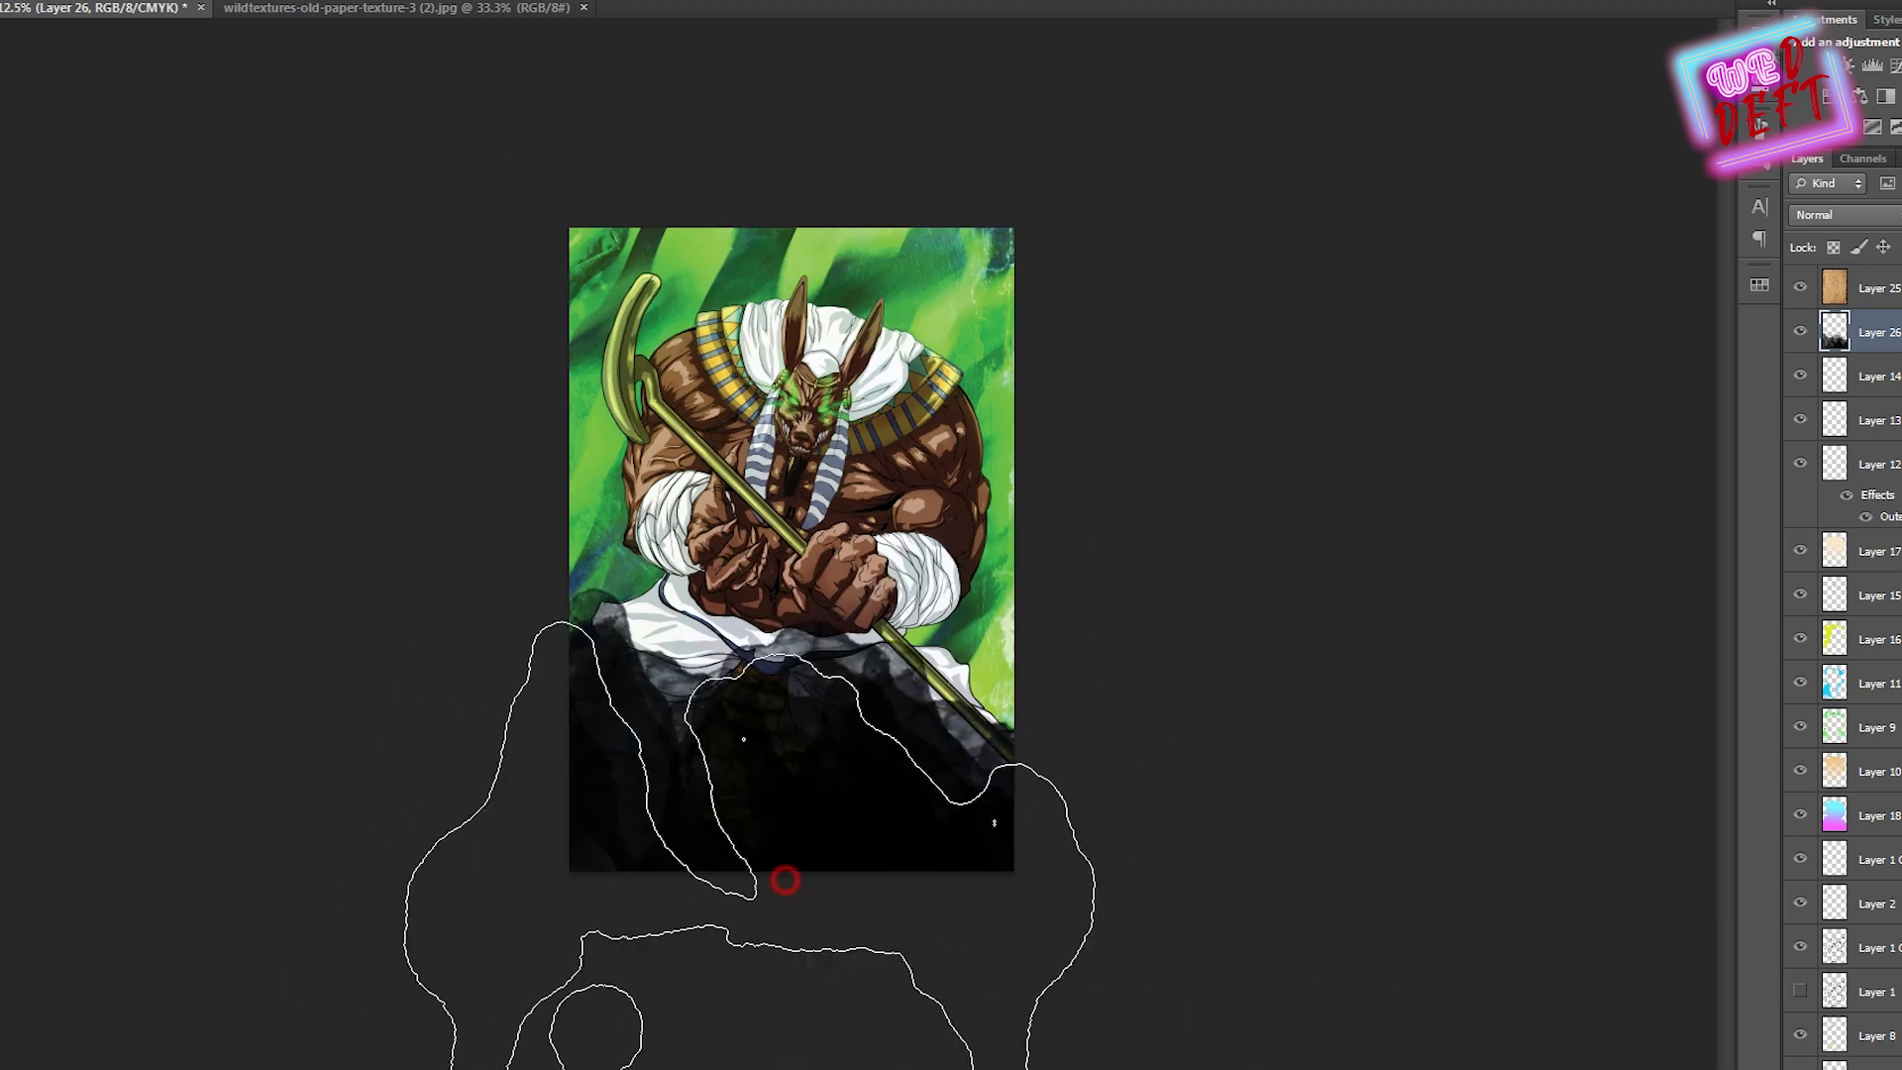
key("ctrl+alt+z")
key("ctrl+alt+z")
Add a new empty layer between the black shading layer and the top paper texture
key("ctrl+plus")
key("ctrl+shift+n")
key("Return")
key("ctrl+plus")
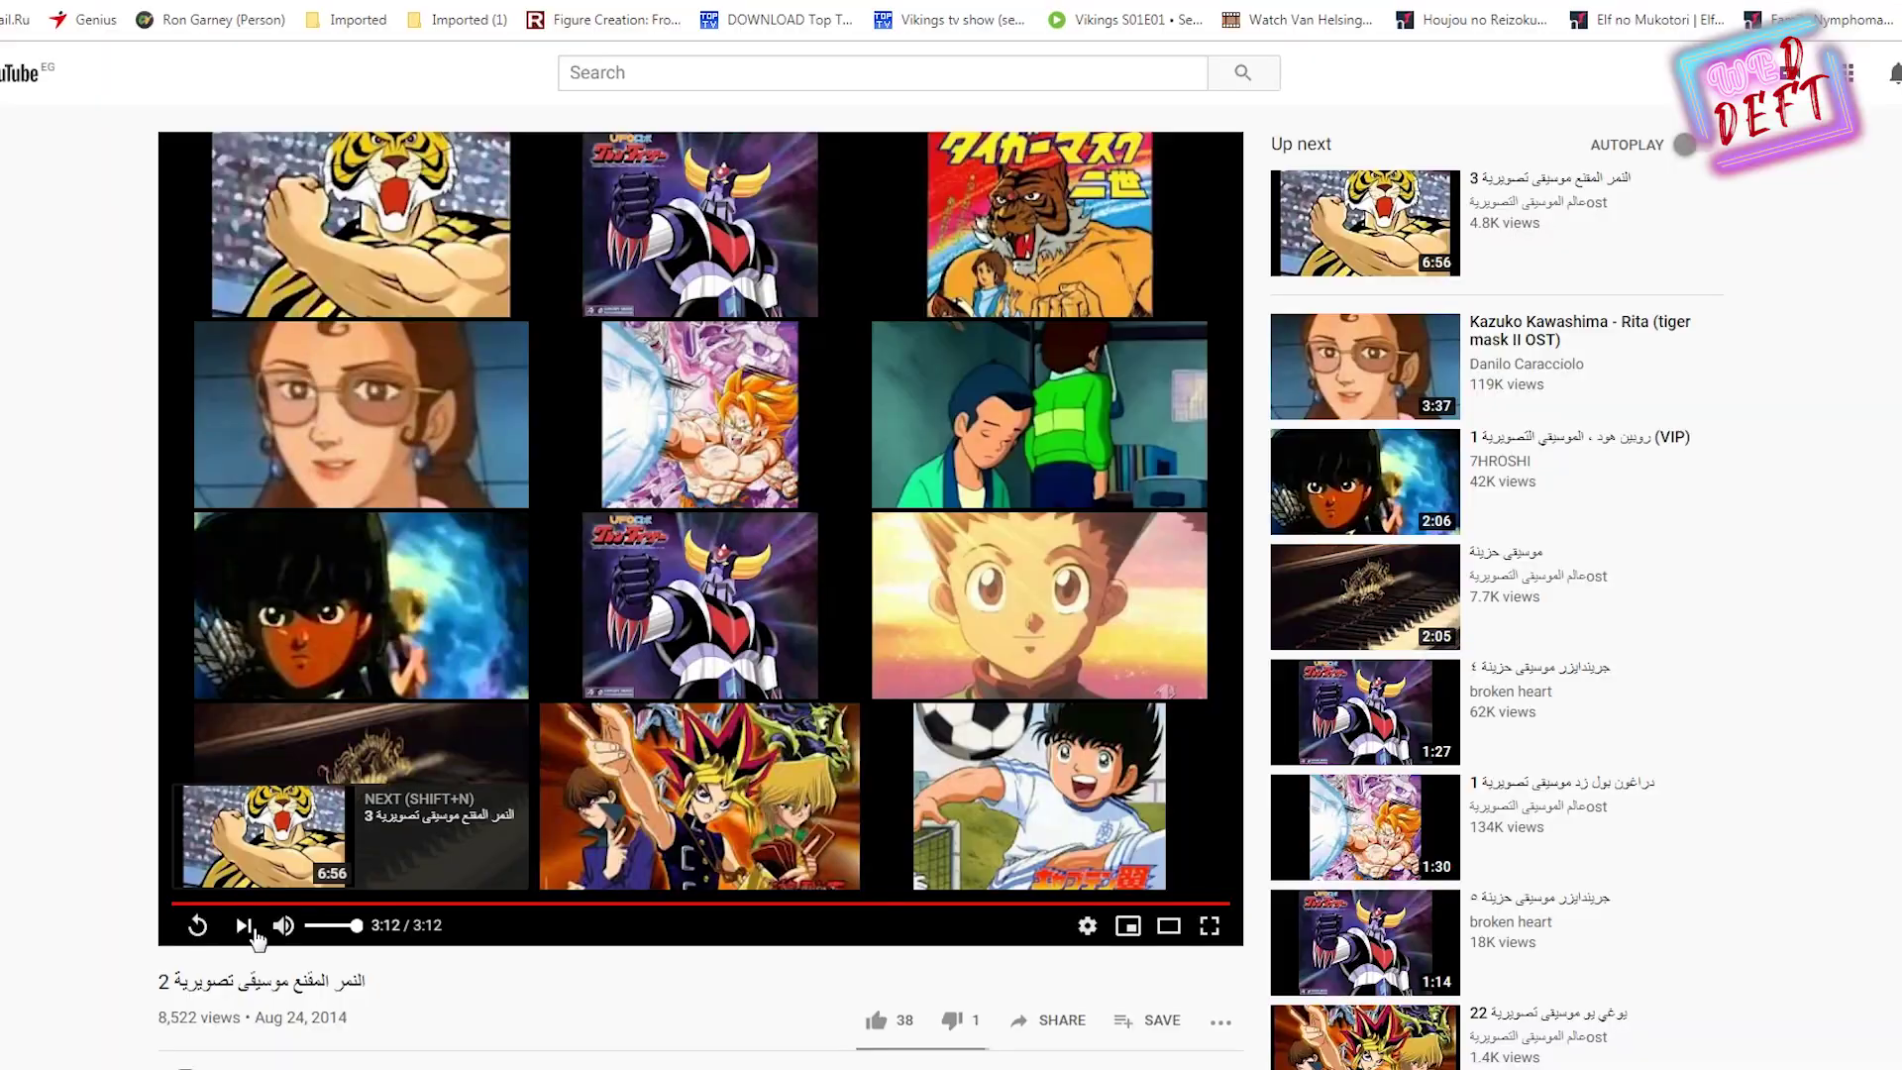
Switch to YouTube and skip to the next video
left_click(246, 927)
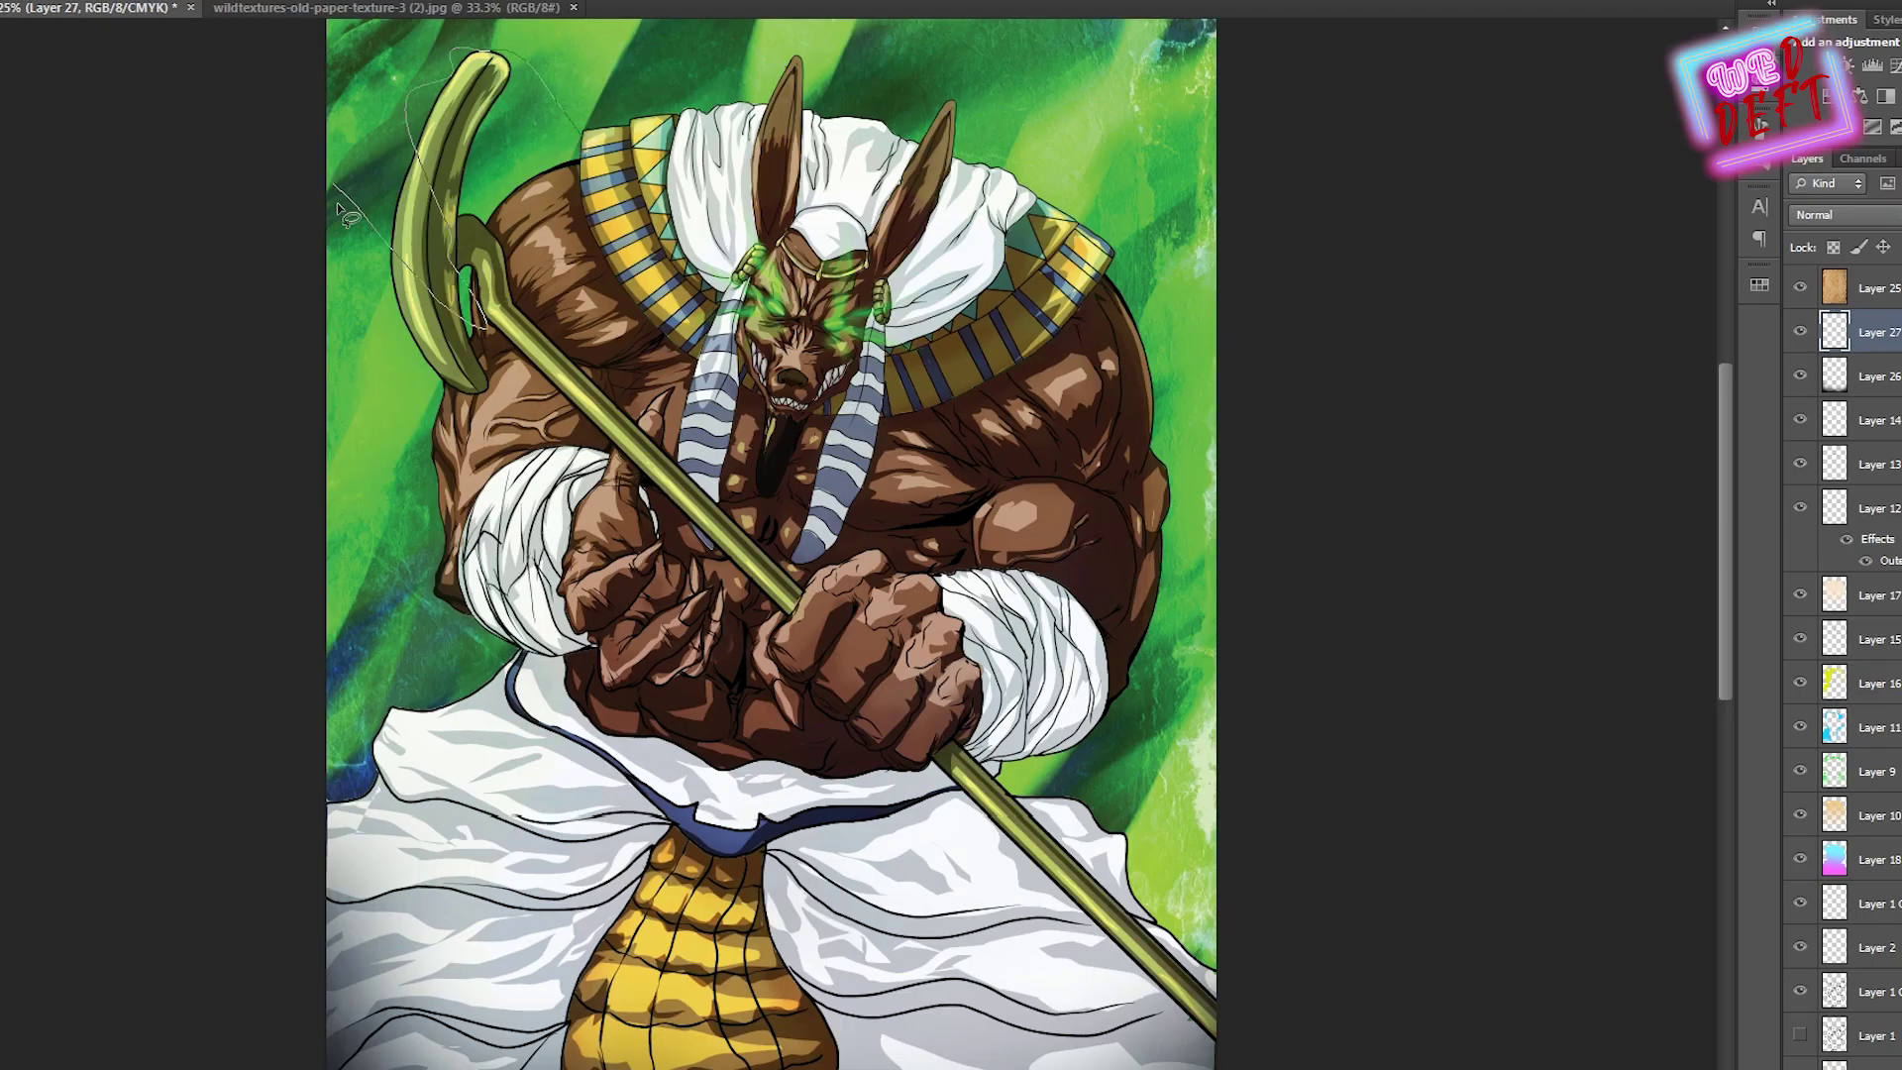
Outline wispy smoke shapes around the staff, arms and canvas sides with the Lasso and fill them with yellow-green
left_click_drag(543, 424, 535, 158)
left_click_drag(1000, 174, 1157, 181)
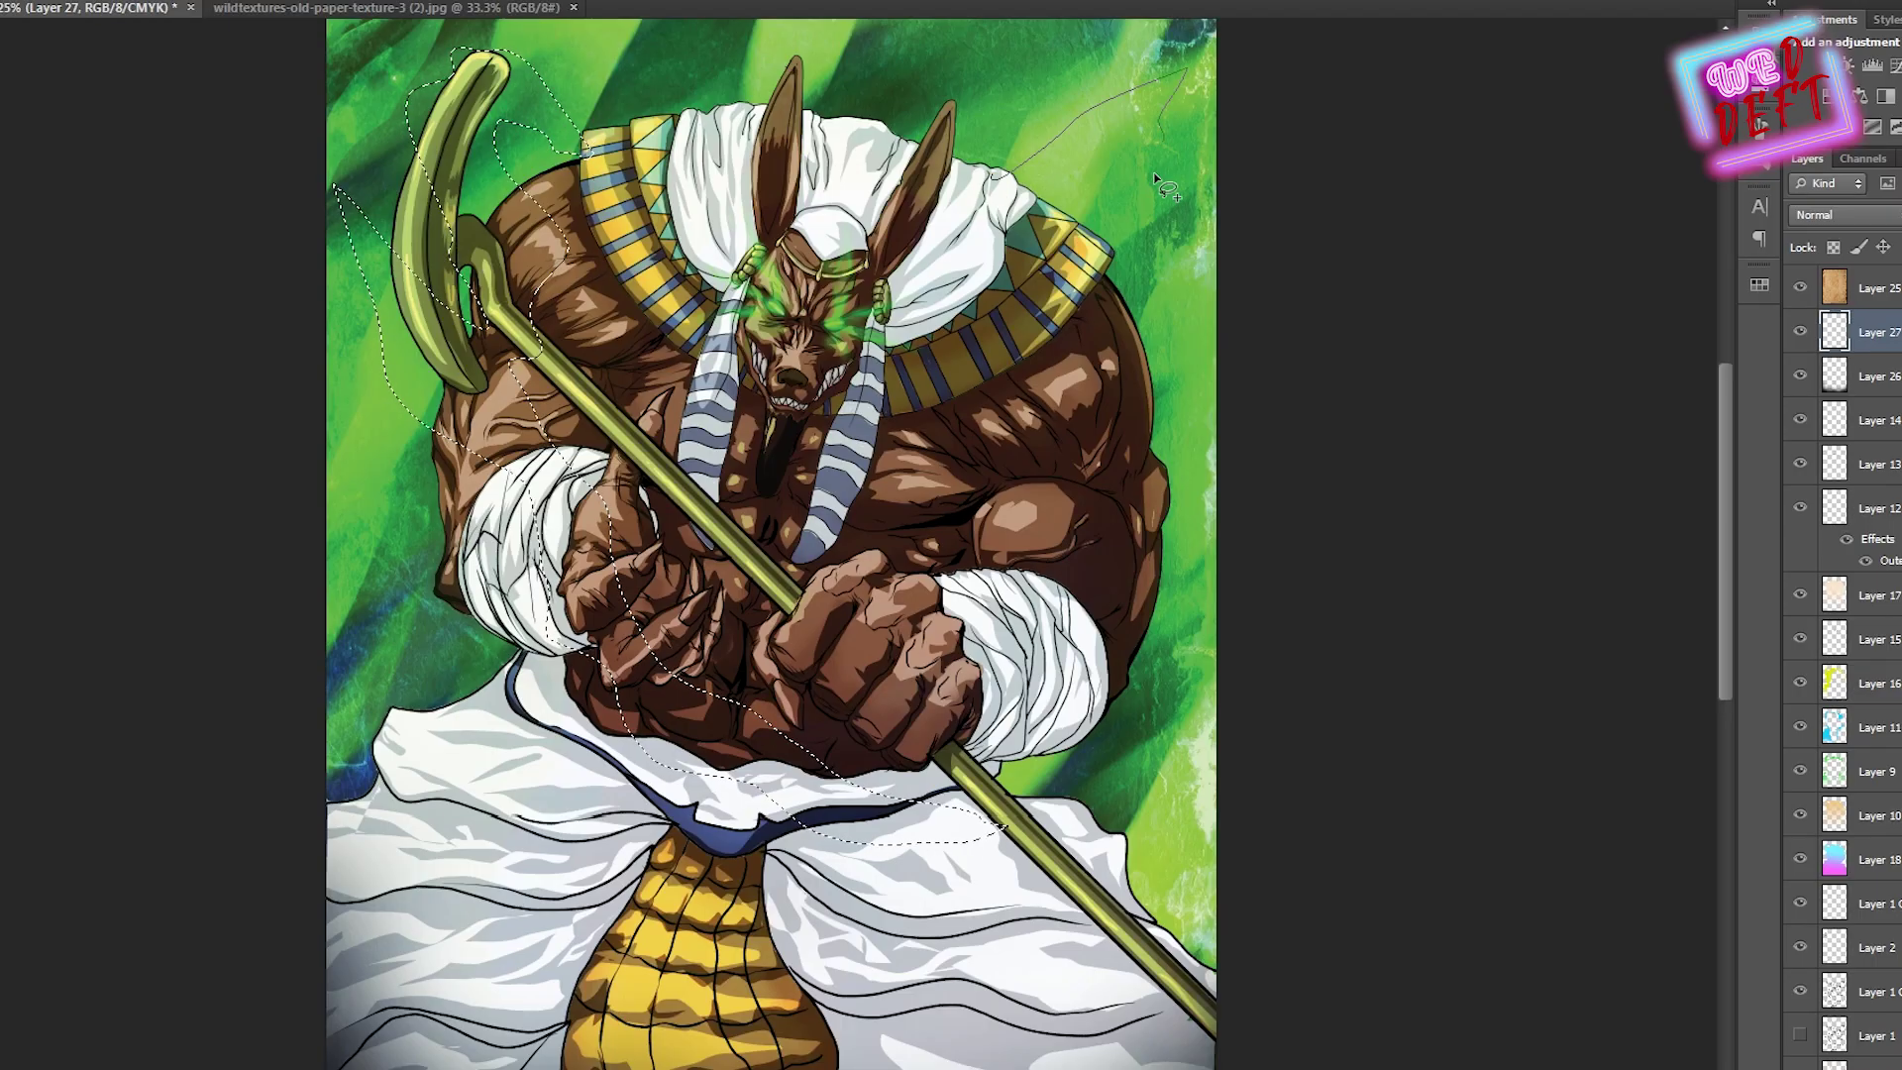
left_click_drag(331, 465, 902, 911)
left_click_drag(441, 510, 436, 500)
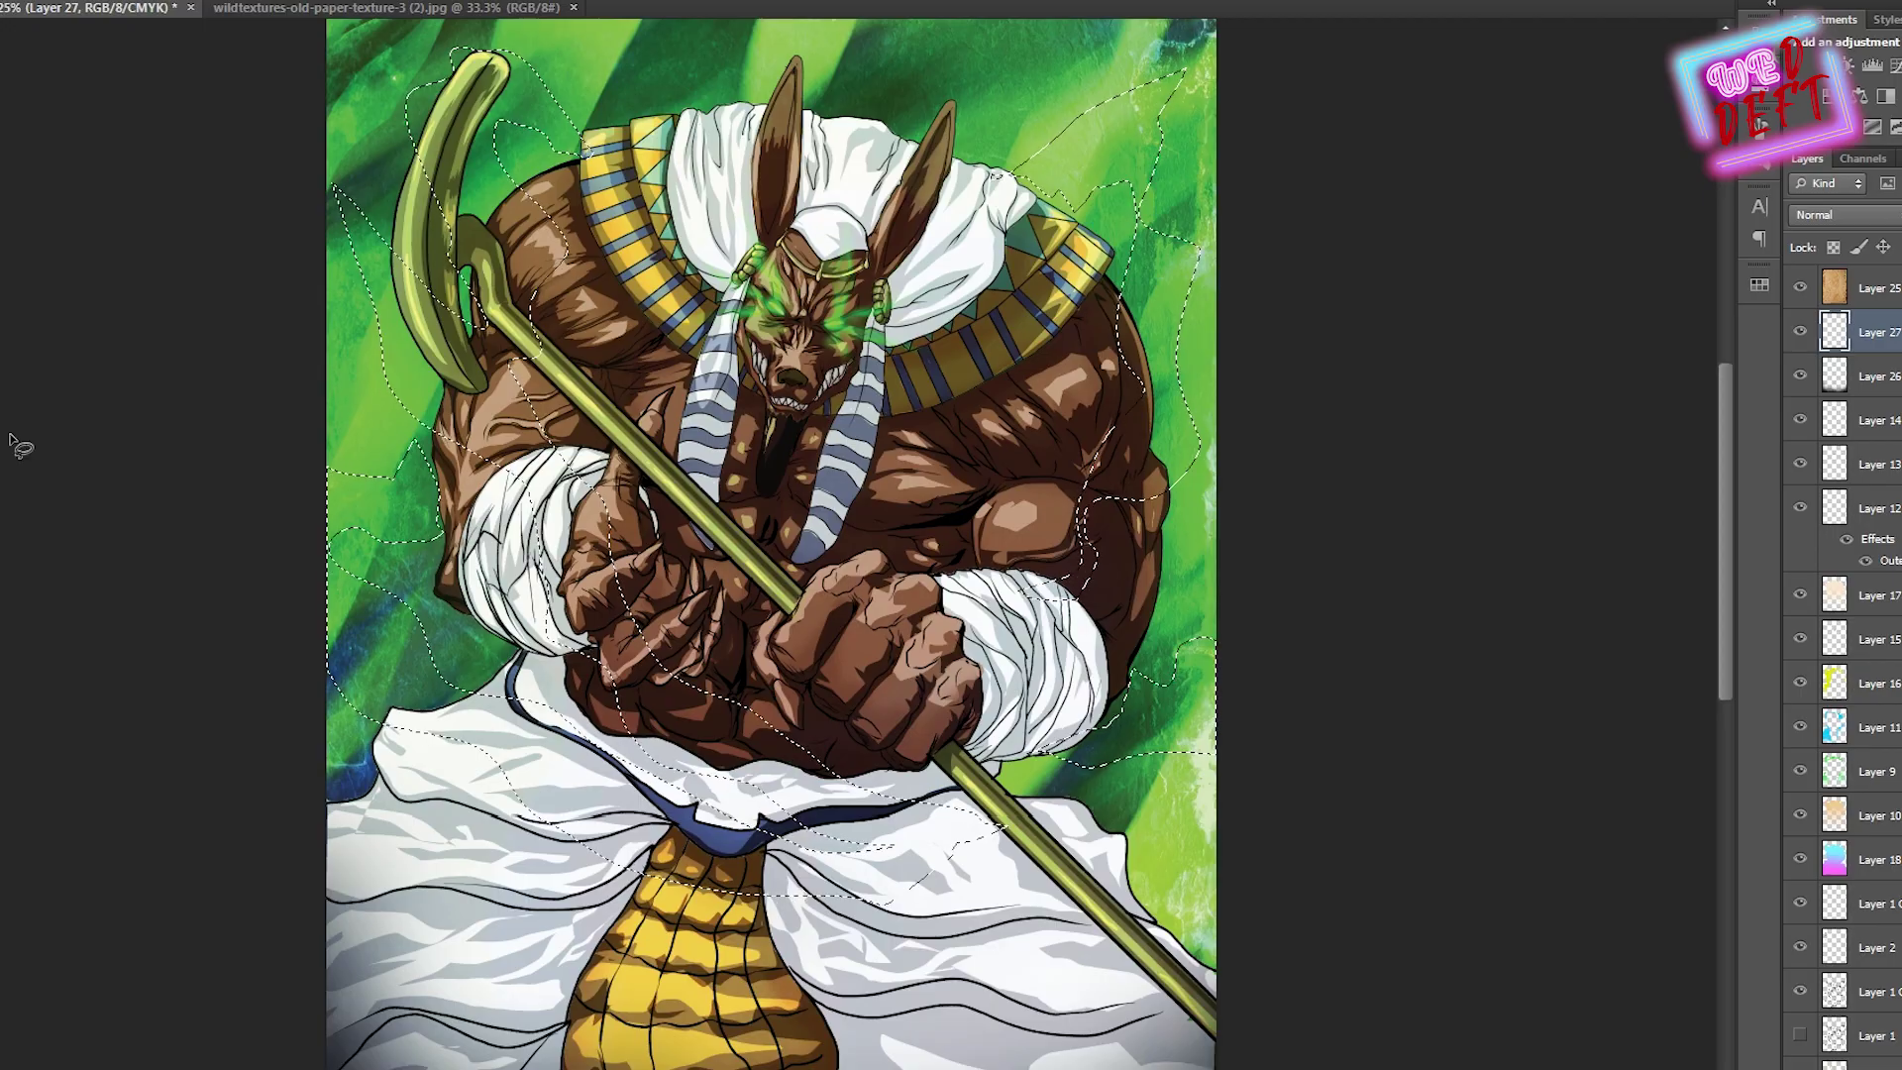
key("Return")
key("alt+BackSpace")
key("ctrl+minus")
key("ctrl+d")
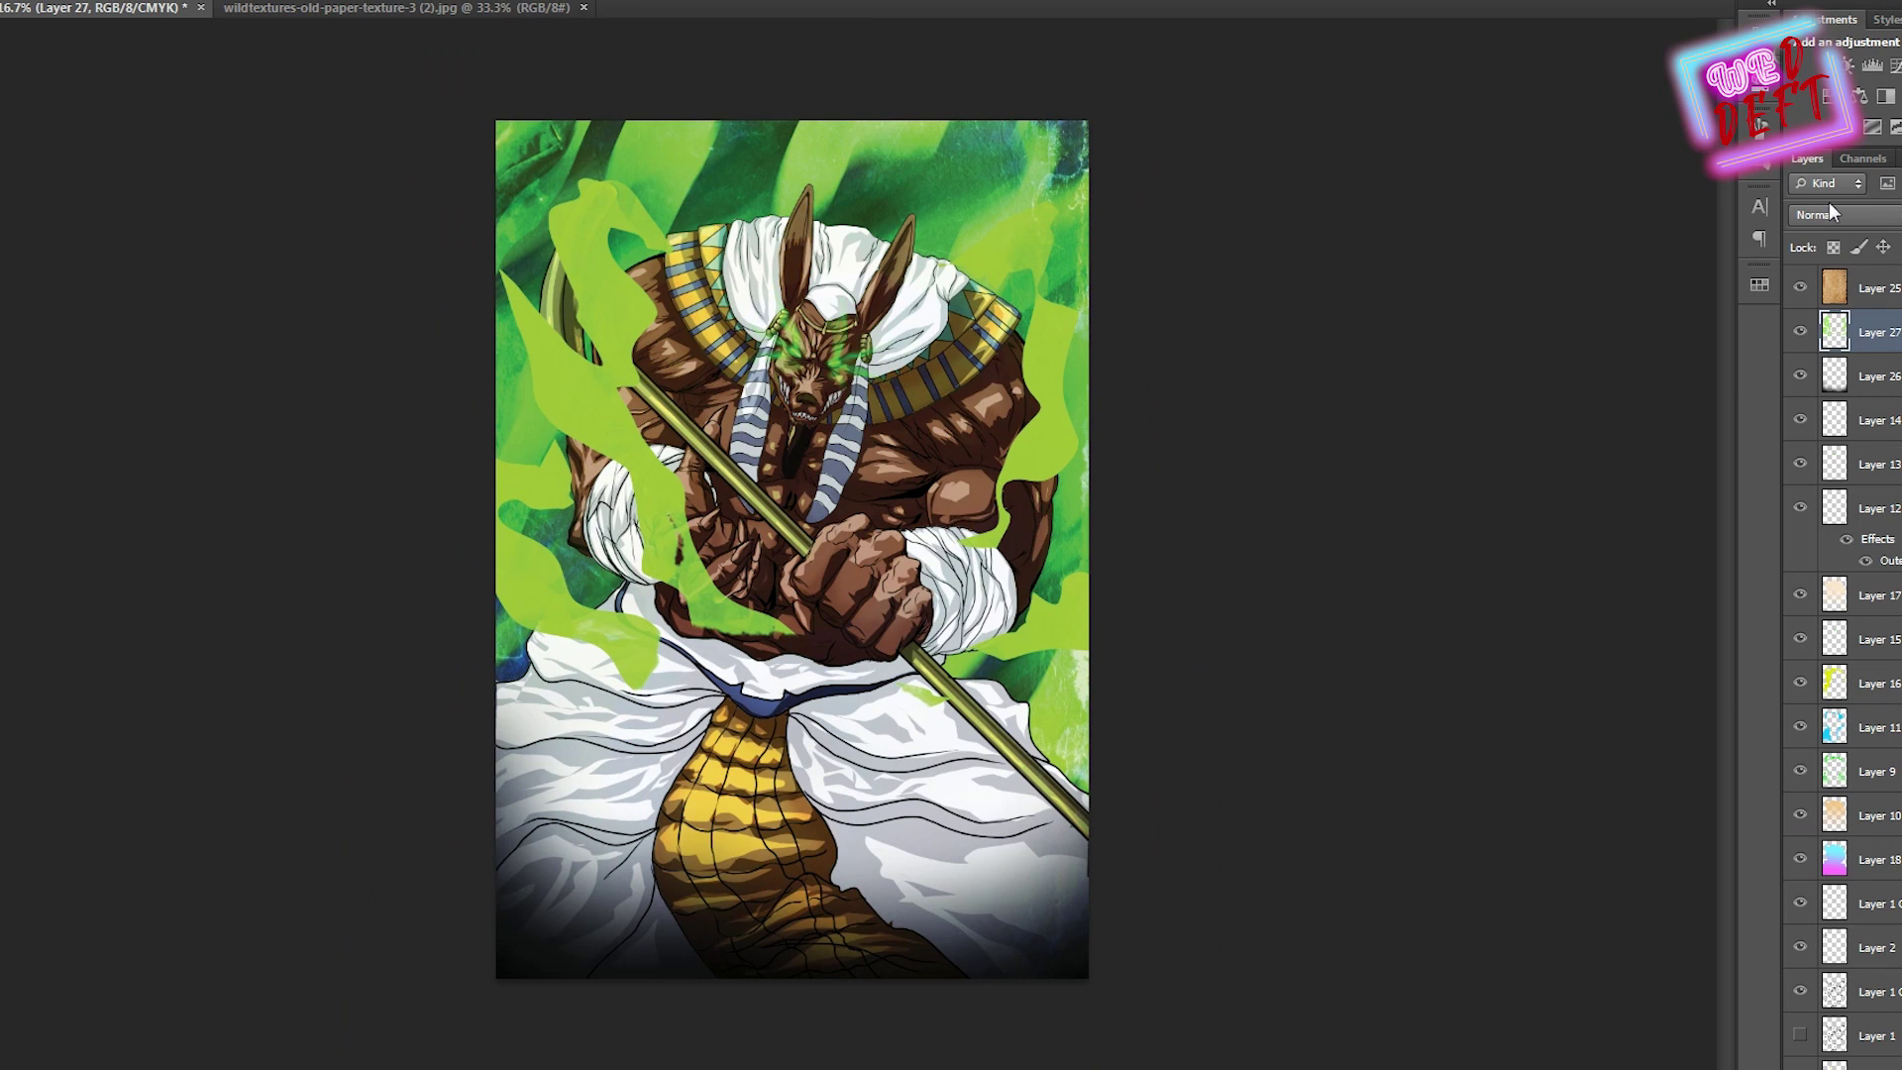
Set the green smoke layer's blend mode to Overlay and soften its shapes with a Gaussian Blur
left_click(1830, 211)
left_click(1805, 487)
key("alt+t")
mouse_move(265, 168)
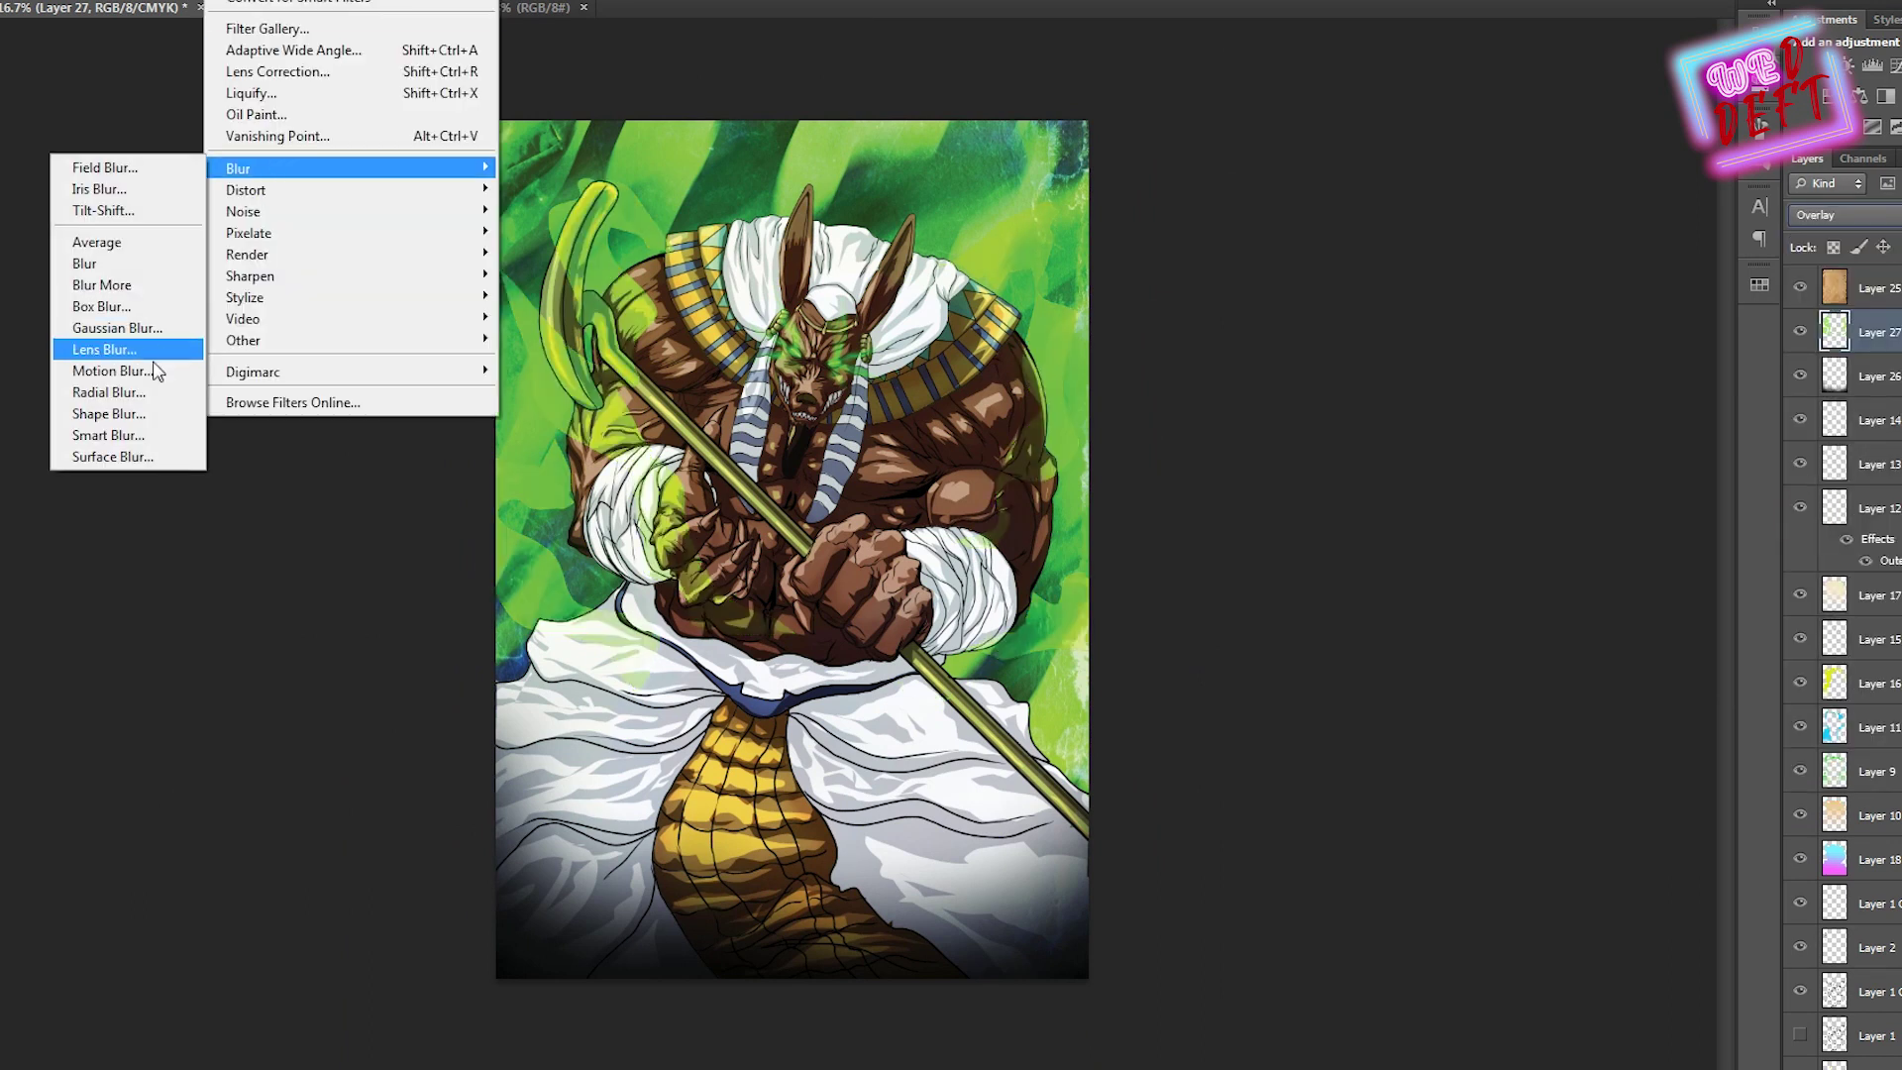
left_click(129, 328)
left_click(1639, 726)
key("Return")
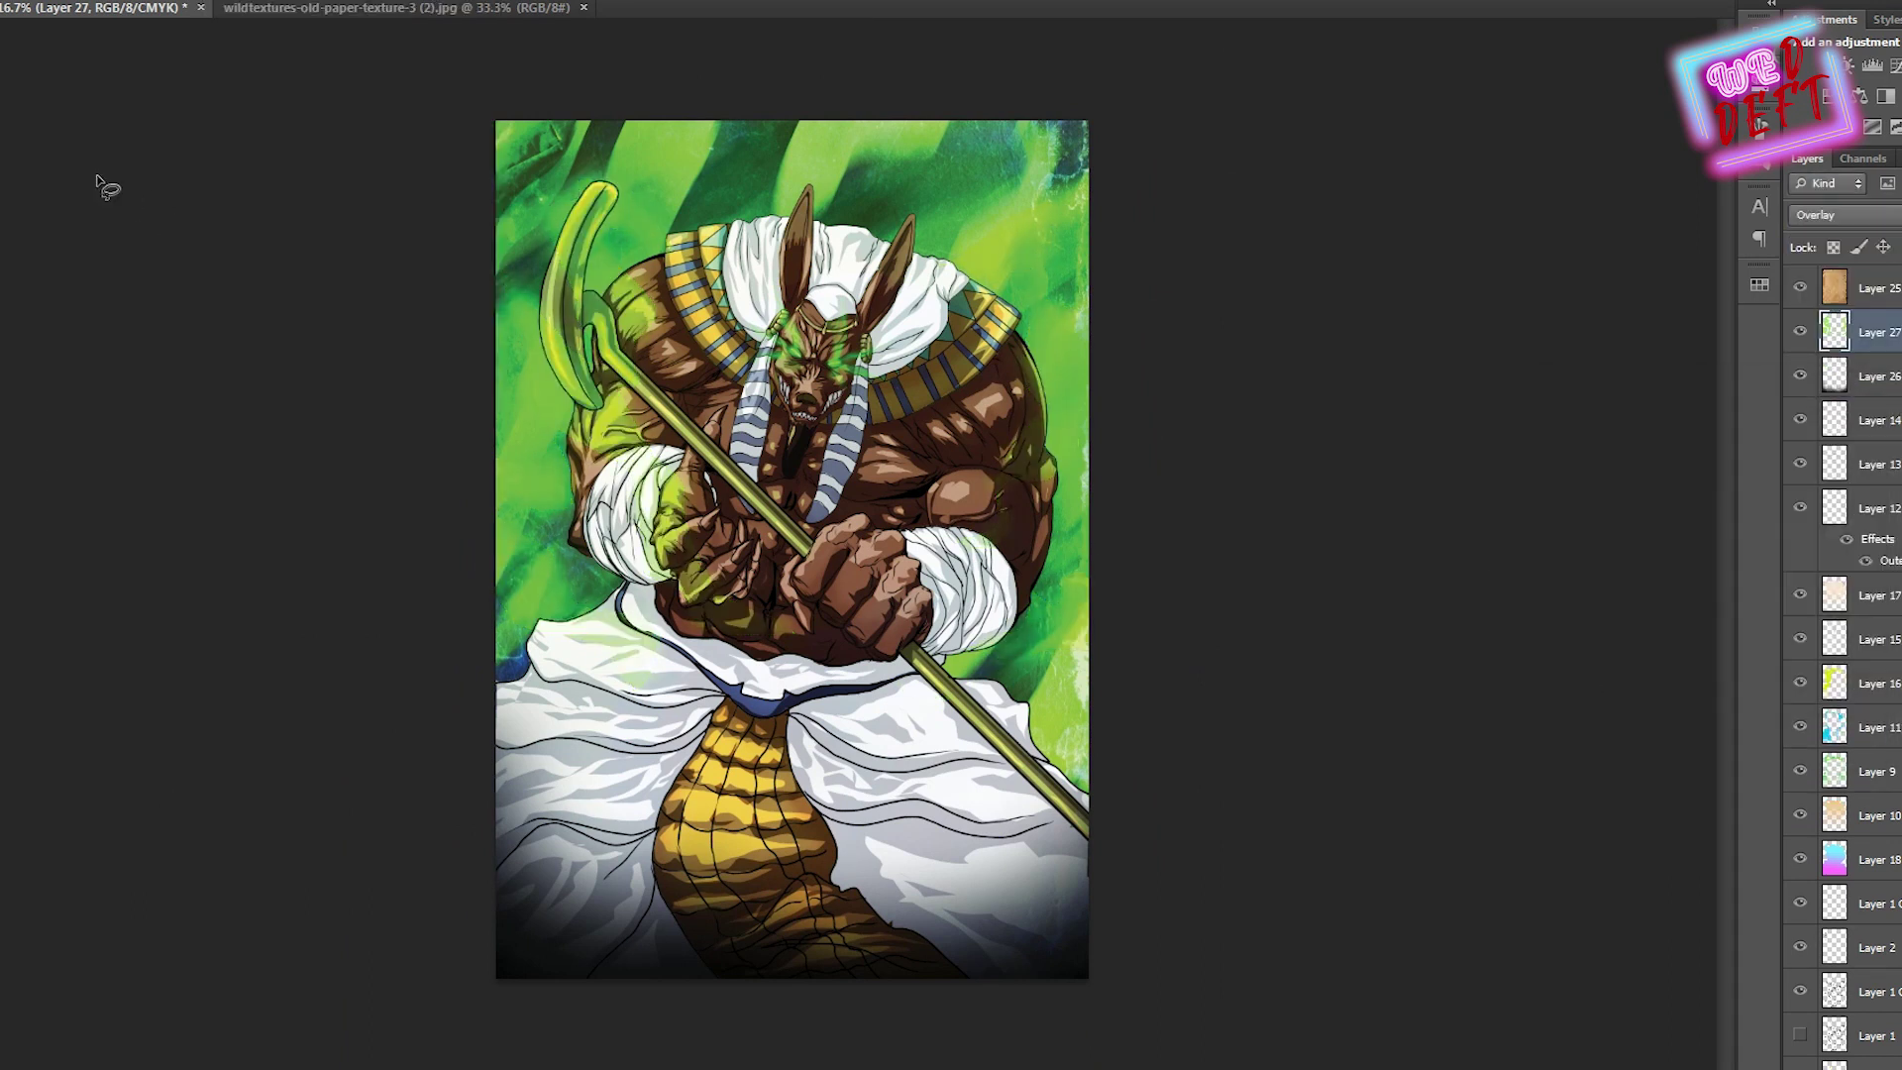
key("b")
key("ctrl+plus")
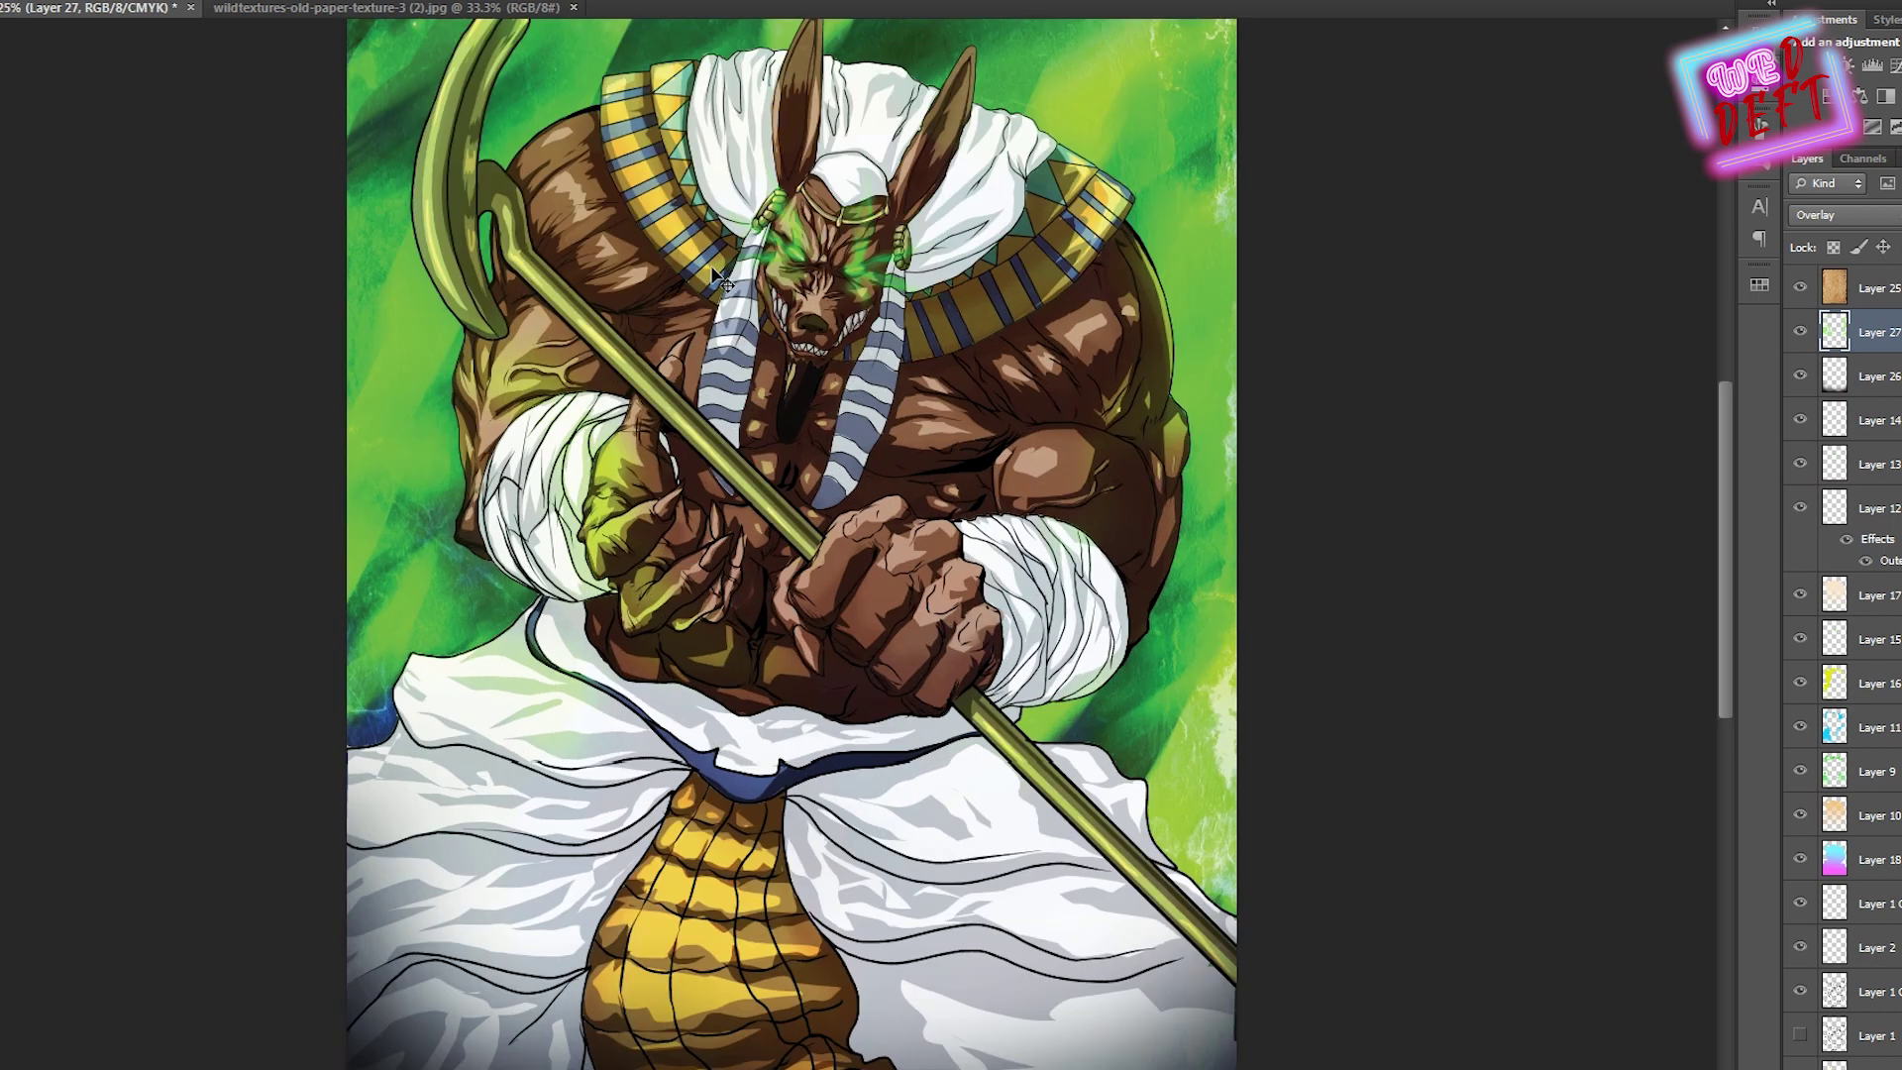
On a new layer, outline smoke wisps around the staff, open hand and opposite arm with the Lasso and fill them with yellow-green
key("ctrl+shift+alt+n")
key("l")
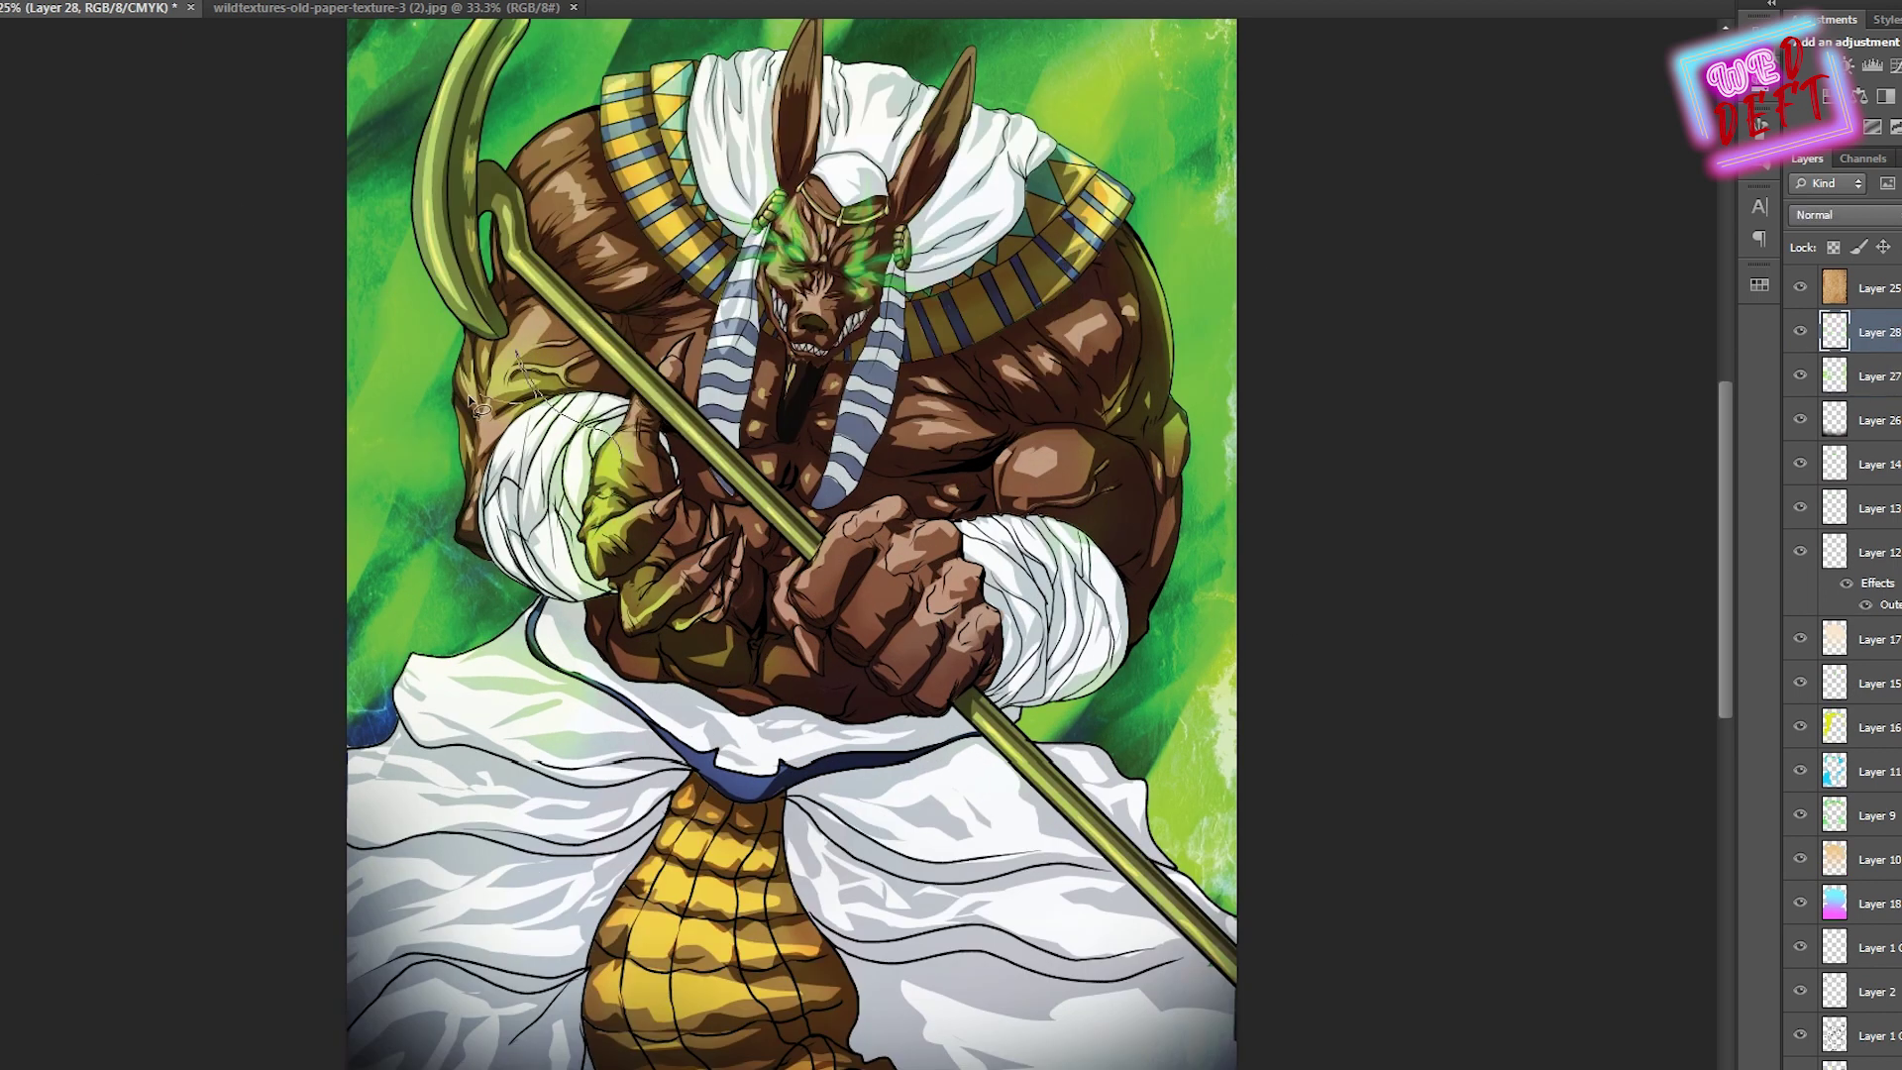
left_click_drag(650, 570, 693, 594)
right_click(793, 534)
scroll(1001, 792, "up", 5)
double_click(898, 707)
key("F5")
key("F5")
key("ctrl+minus")
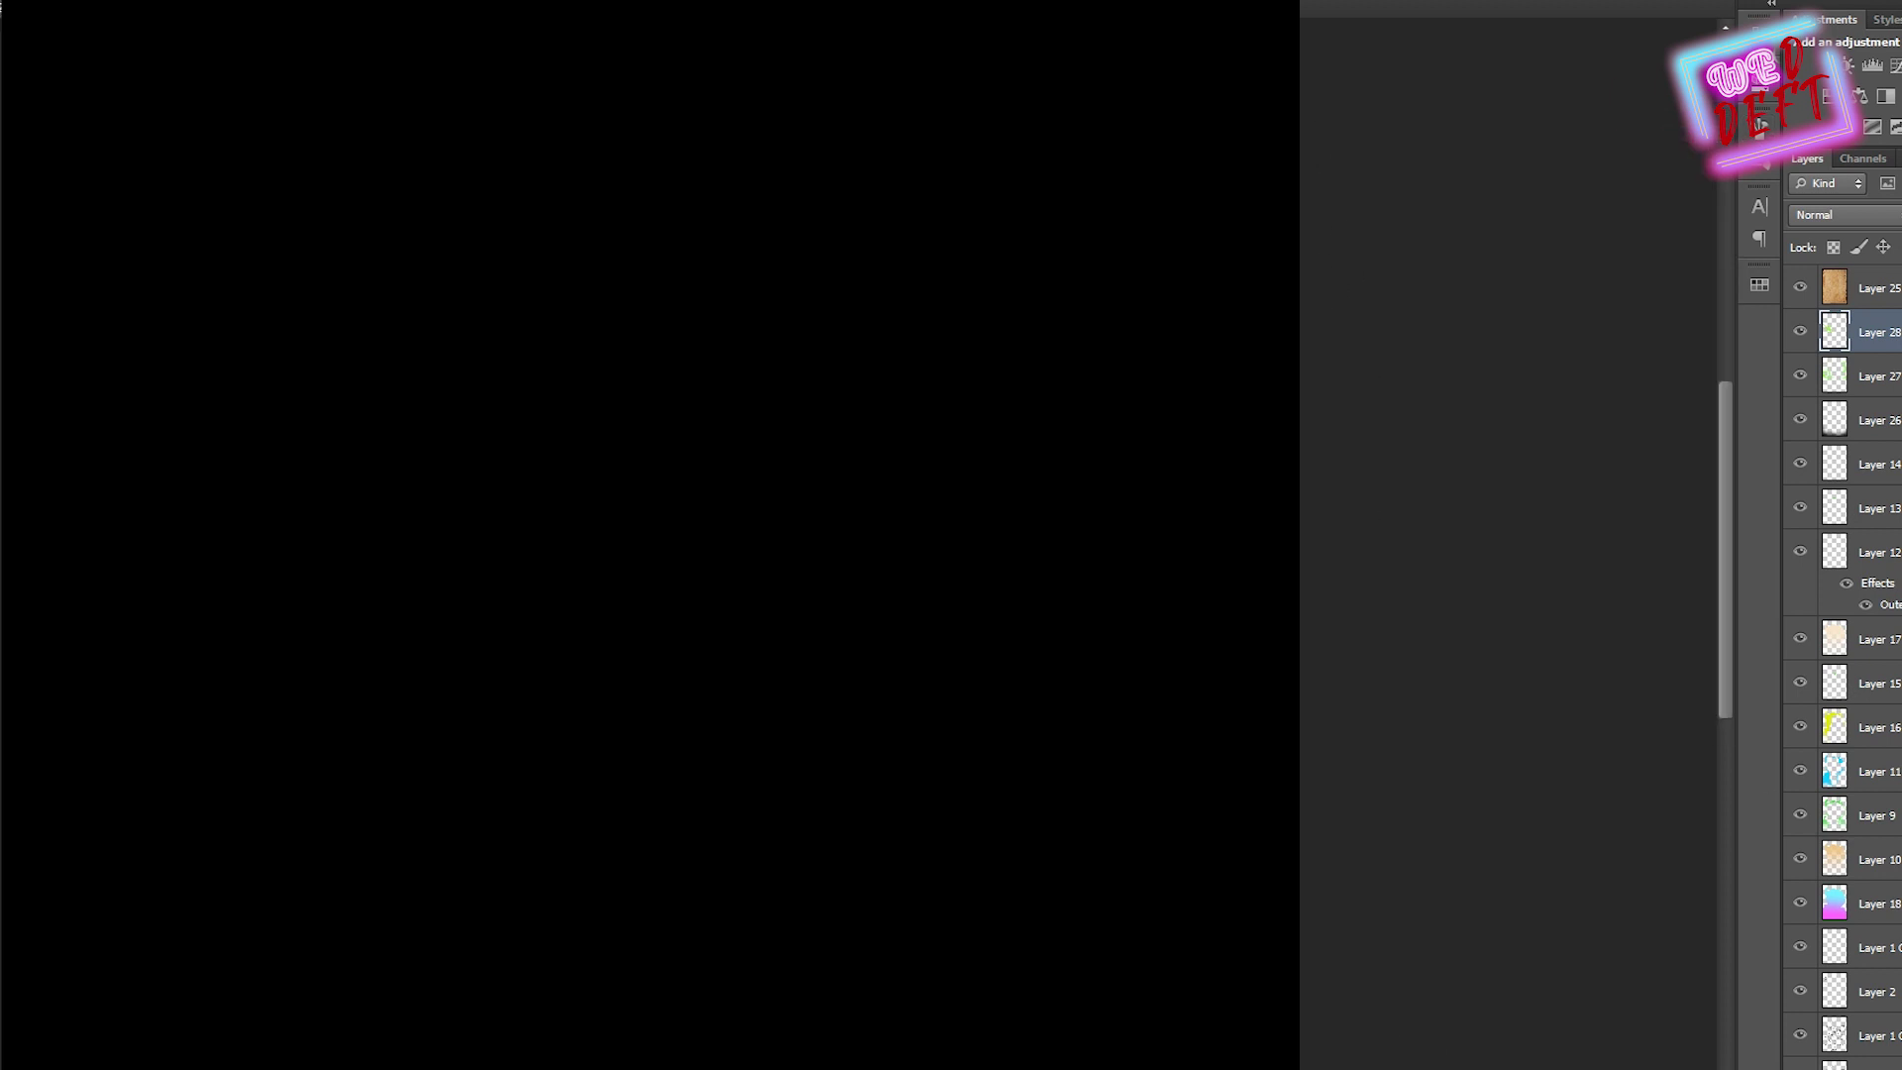
key("alt+BackSpace")
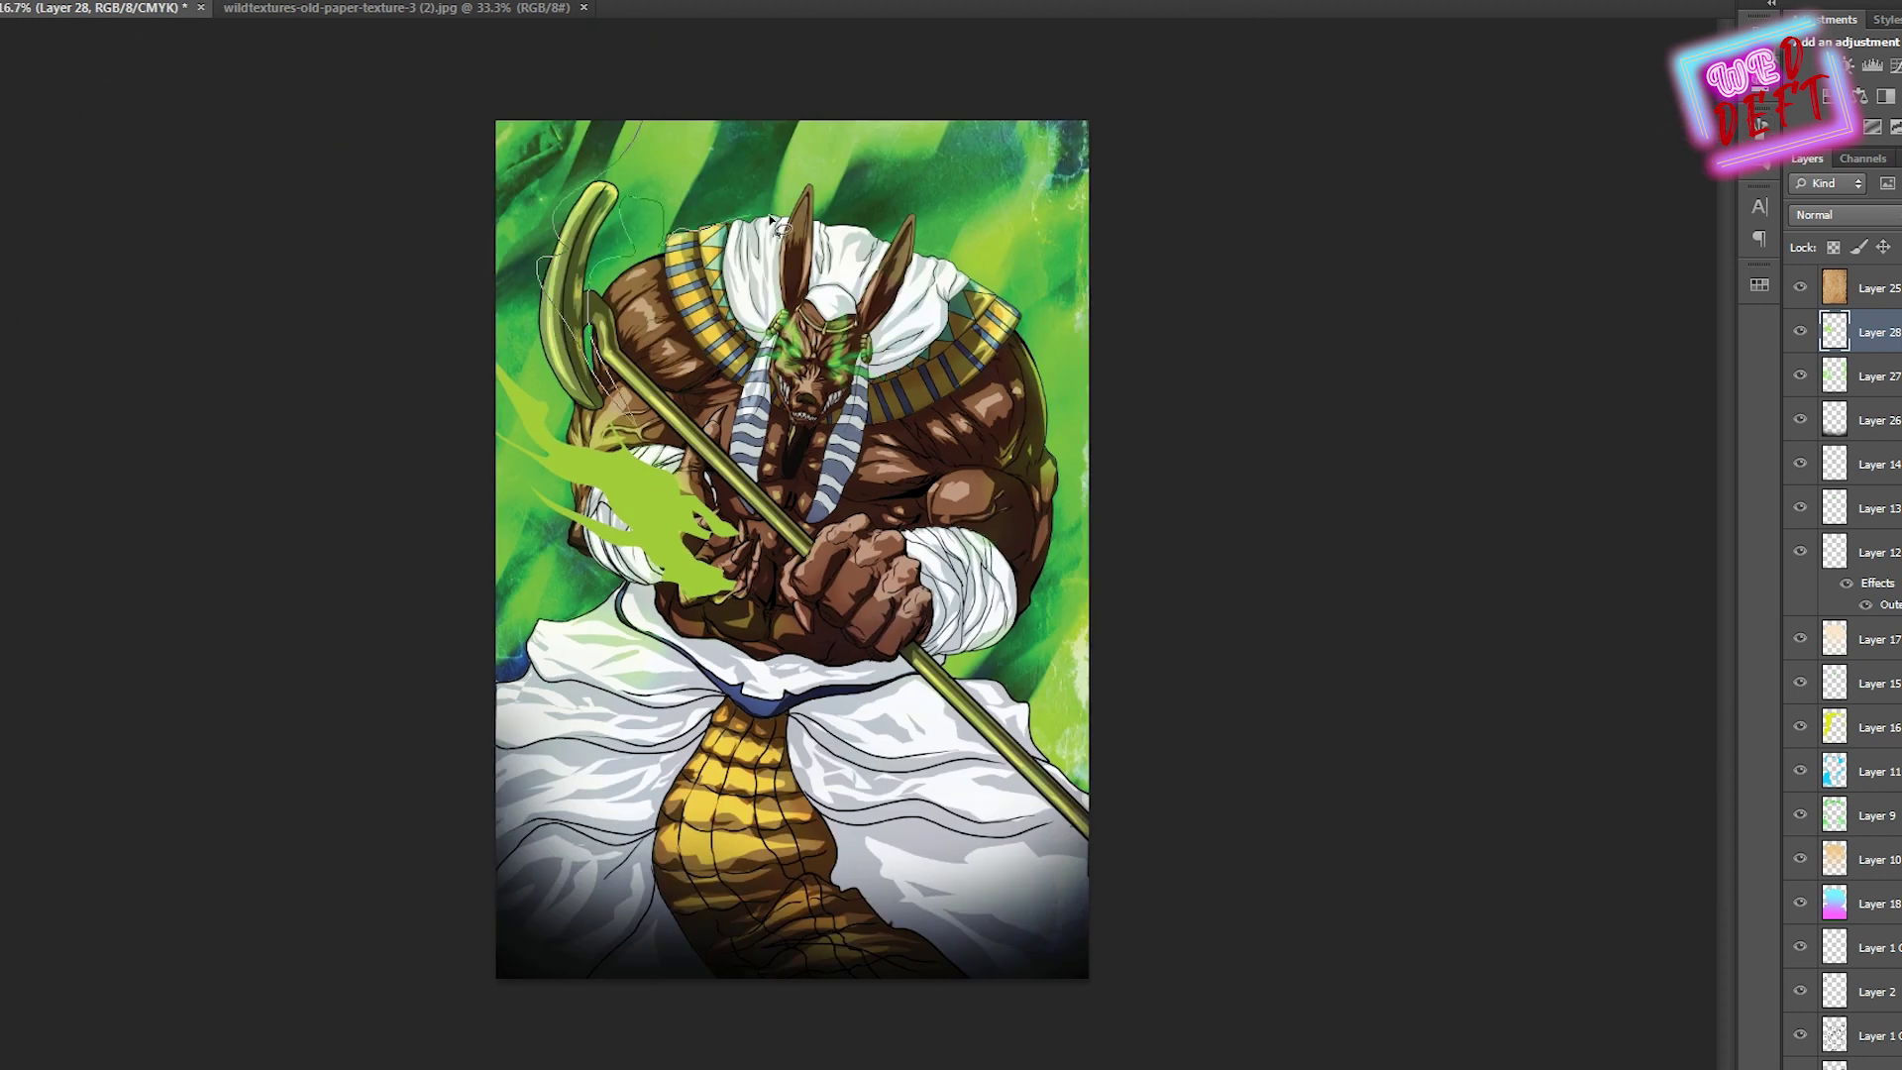
left_click_drag(772, 220, 765, 216)
key("alt+BackSpace")
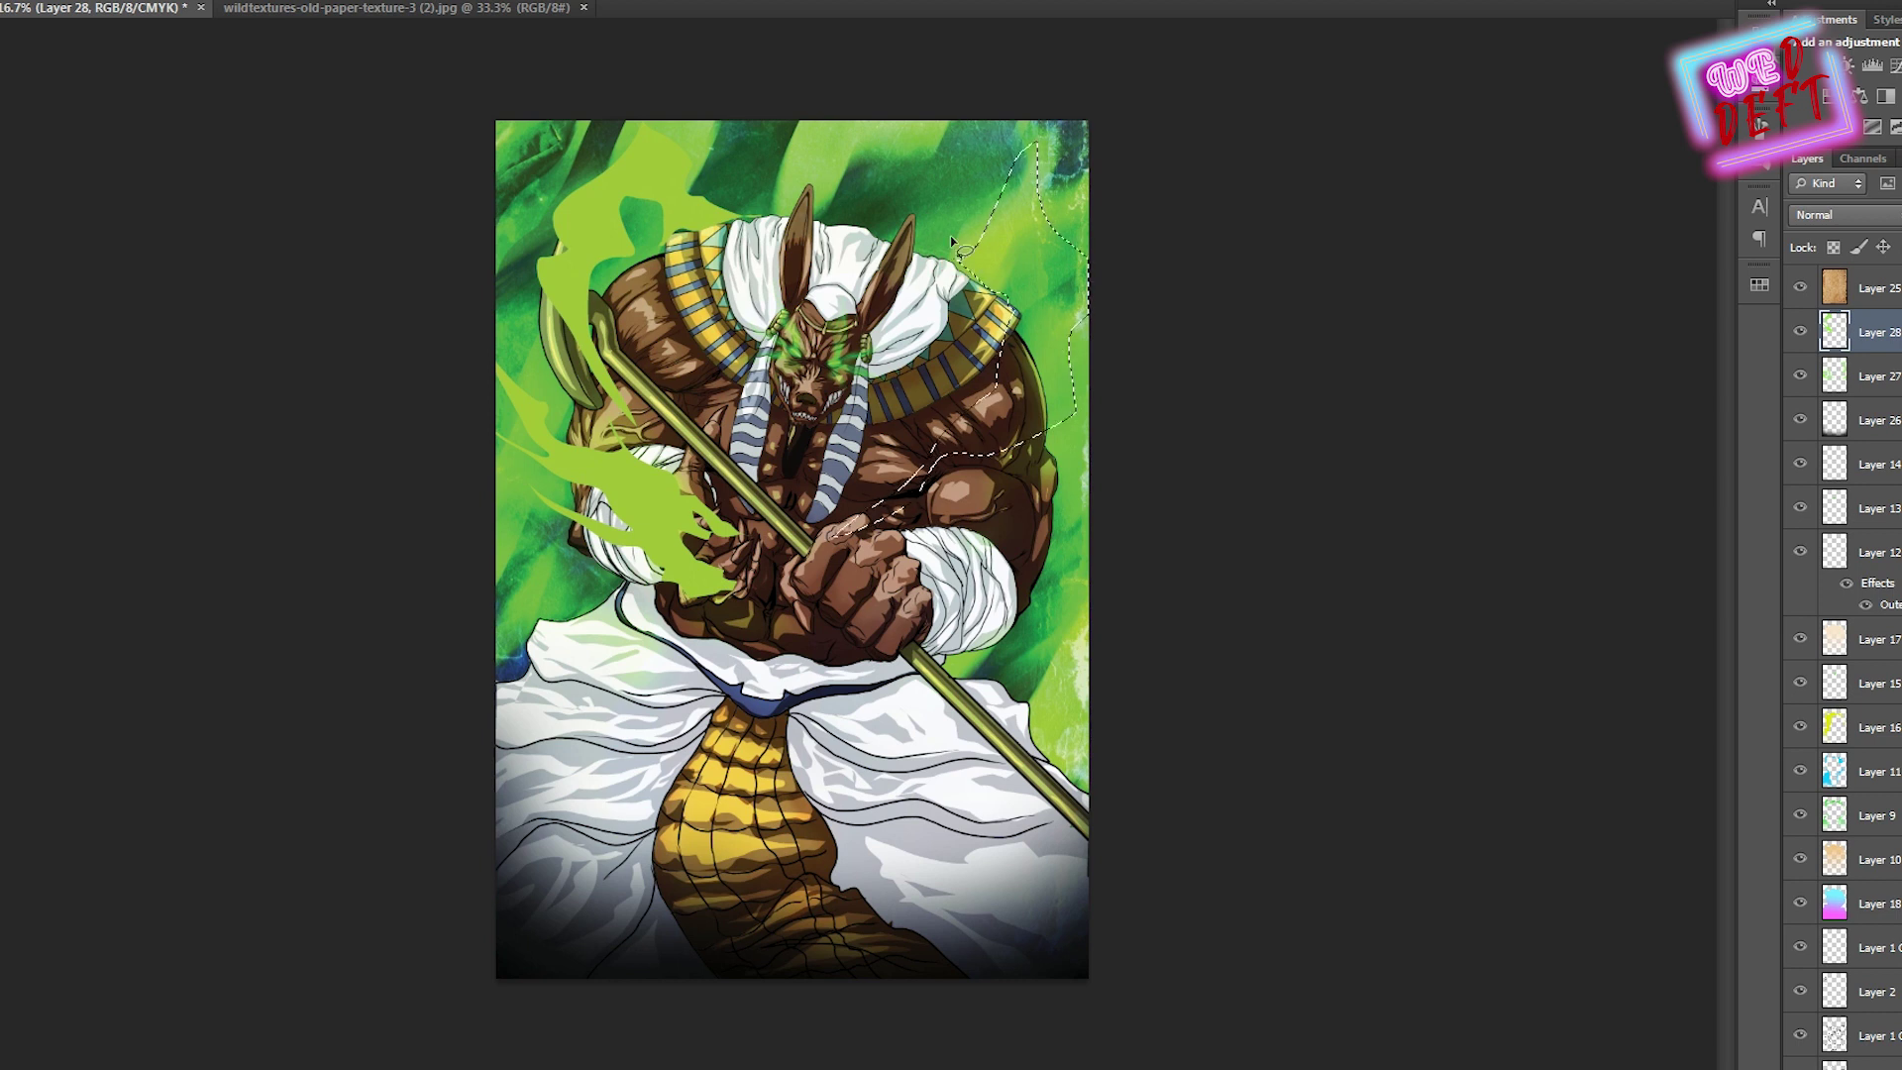
key("alt+BackSpace")
key("ctrl+d")
left_click_drag(975, 681, 953, 706)
key("alt+BackSpace")
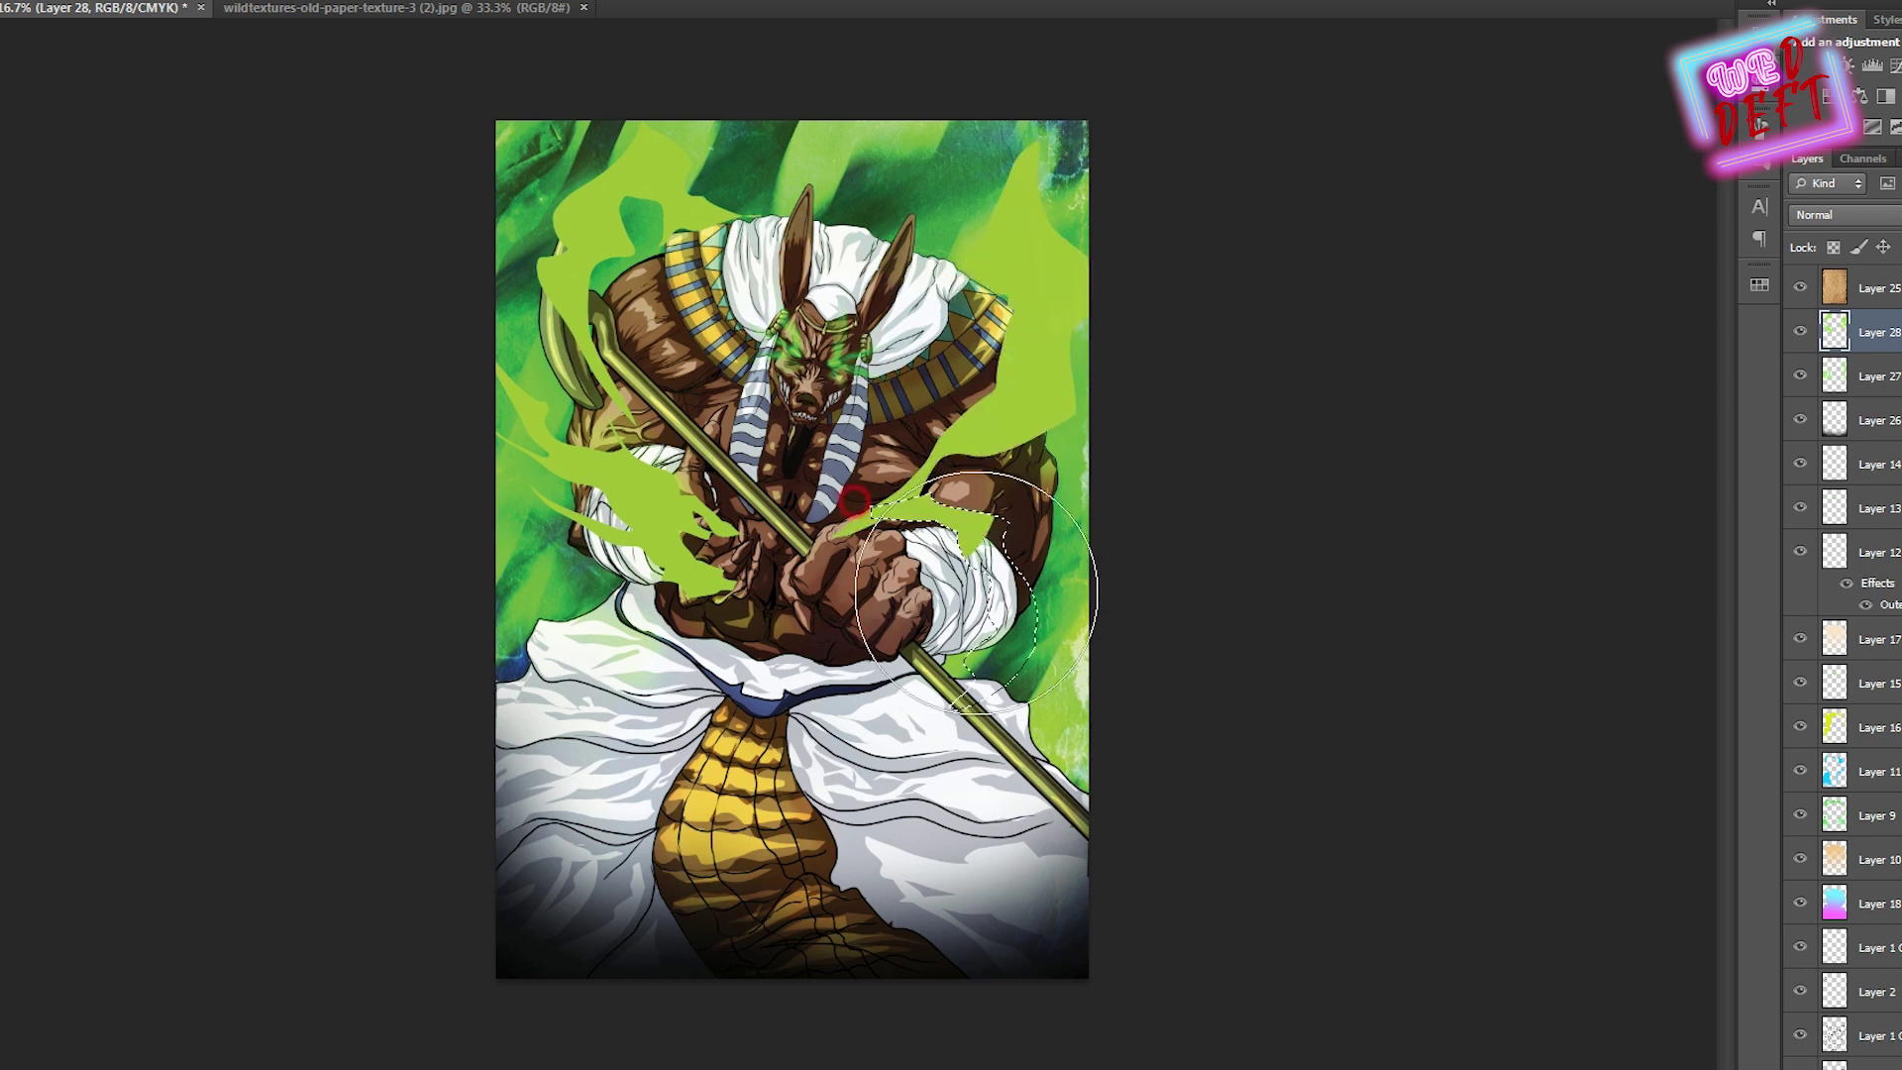
key("ctrl+d")
Fade parts of the new smoke wisps with a large soft brush and set their layer's blend mode to Color Dodge
key("b")
key("ctrl+plus")
scroll(611, 196, "up", 3)
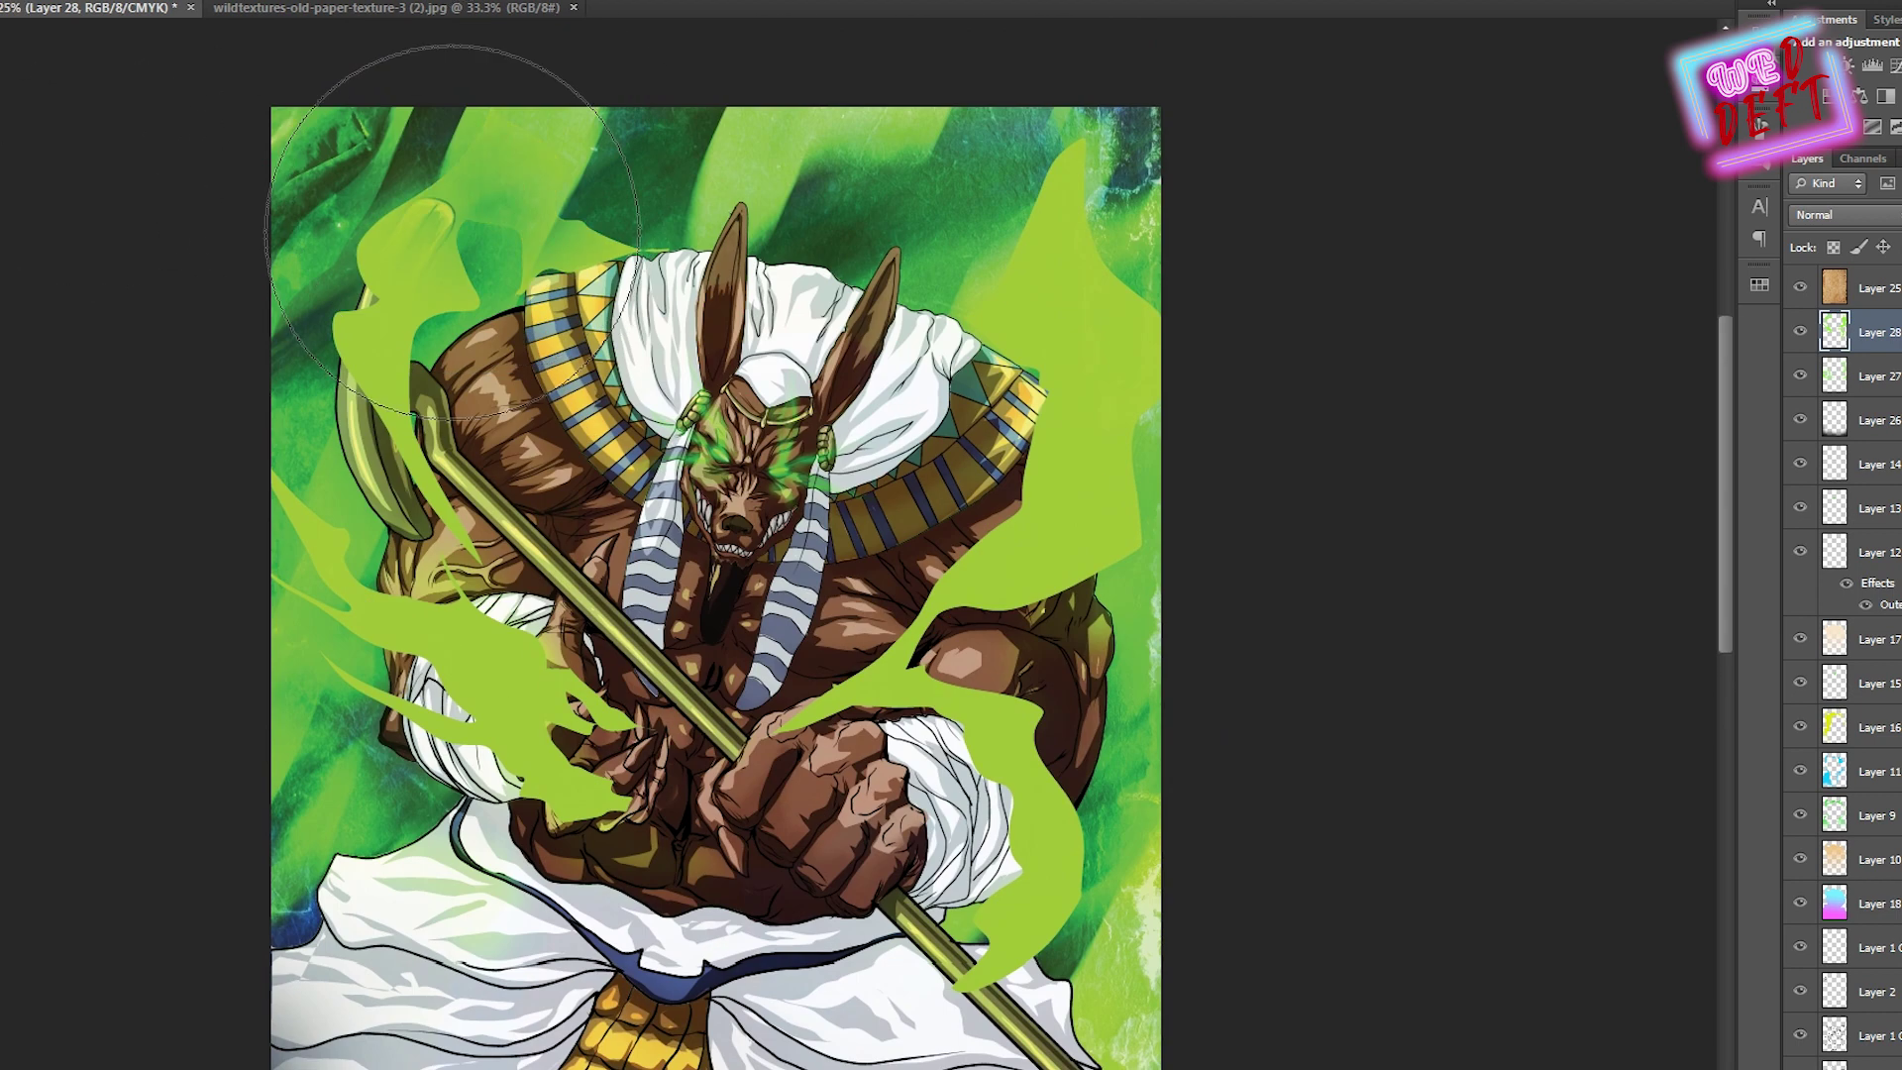
left_click(1842, 214)
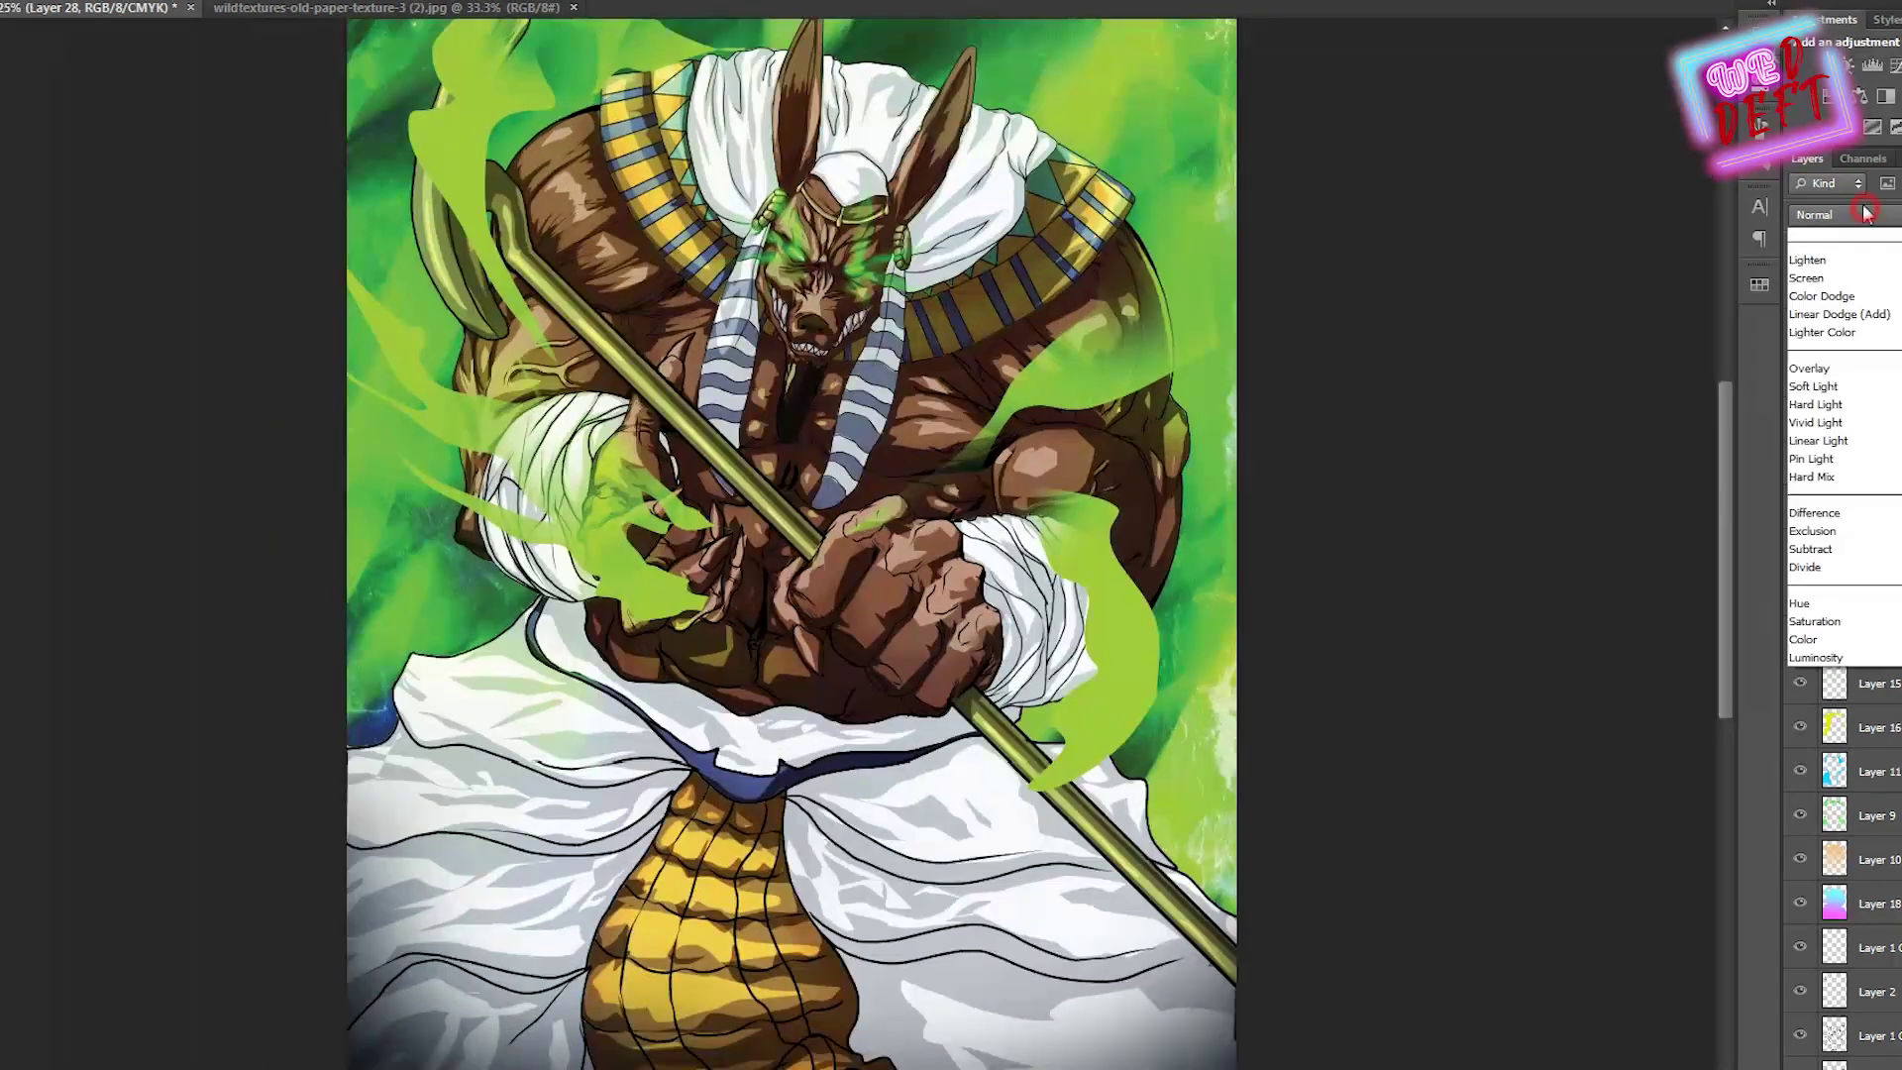
left_click(1823, 401)
Apply a Gaussian Blur of about 12.7 pixels to the new smoke layer and change its blend mode to Lighter Color
key("ctrl+minus")
left_click(217, 2)
mouse_move(247, 169)
left_click(109, 318)
left_click(1649, 730)
left_click_drag(1650, 730, 1644, 733)
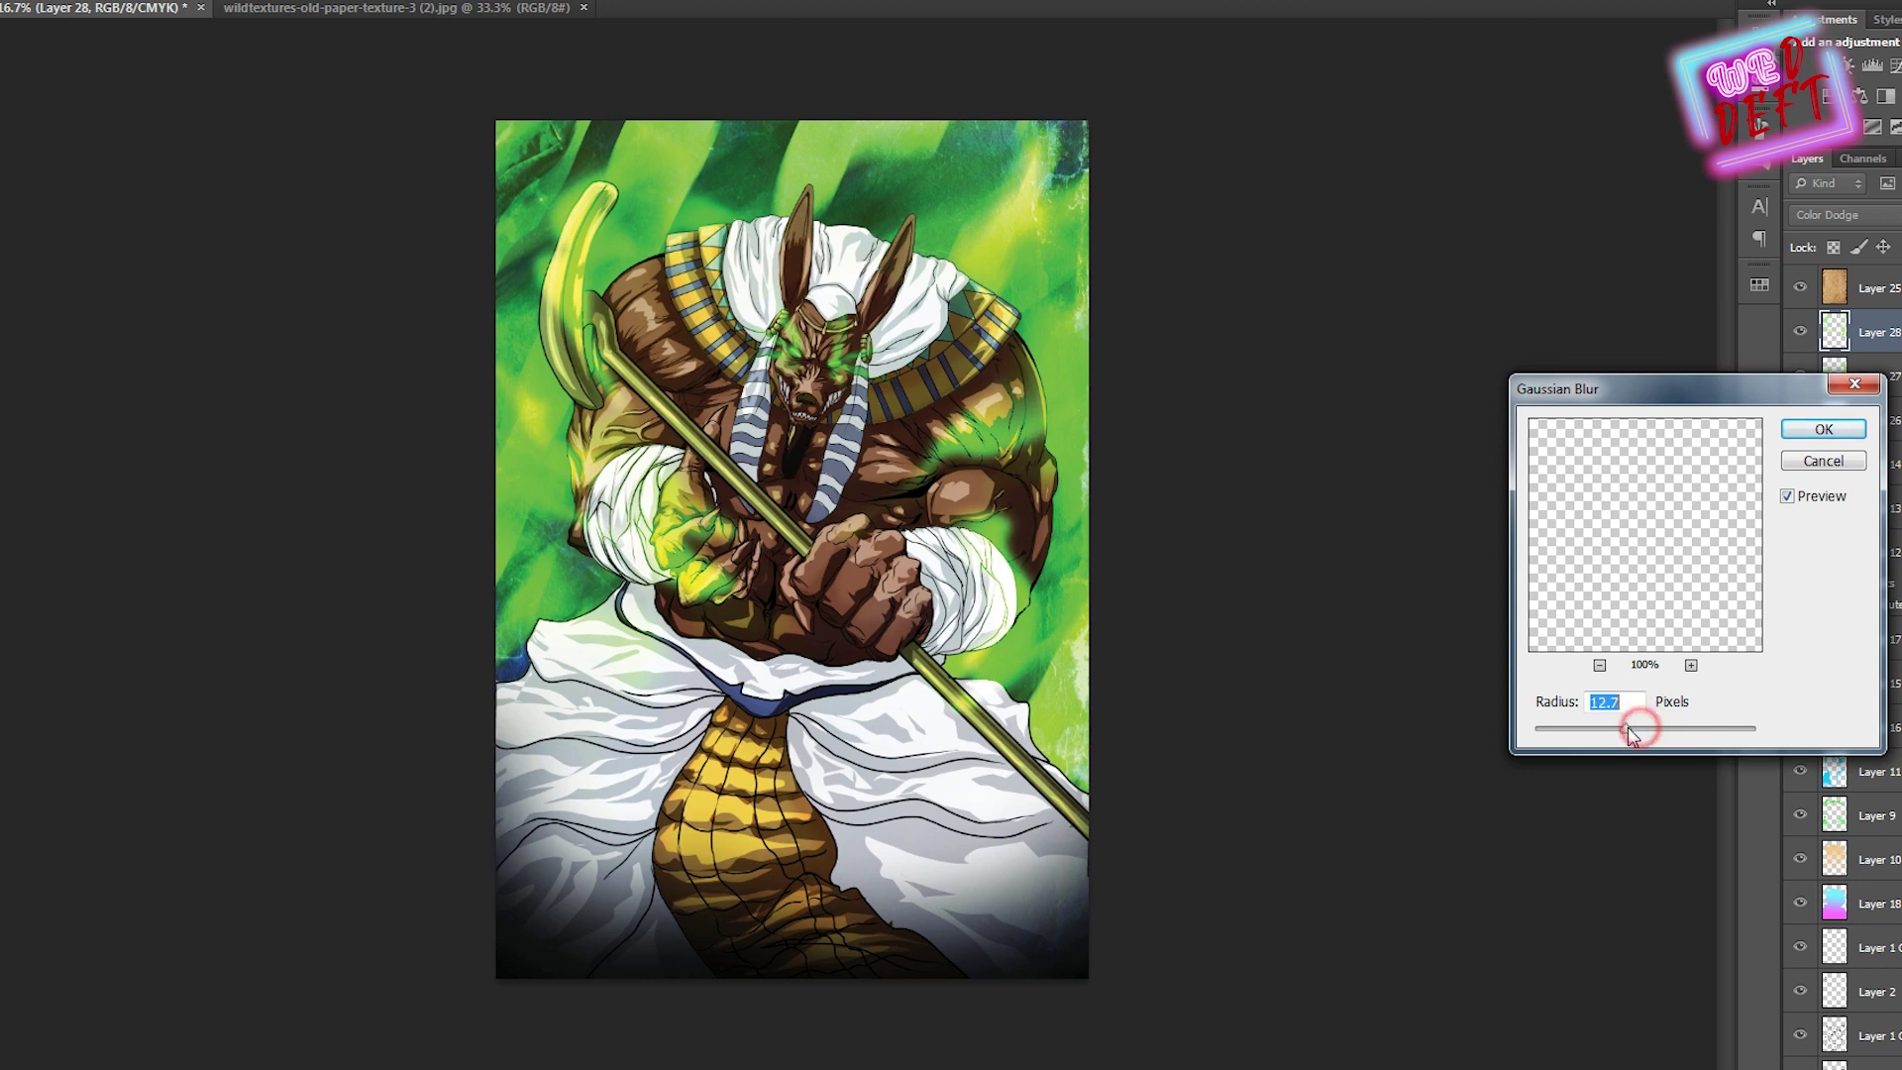
key("Return")
left_click(1895, 216)
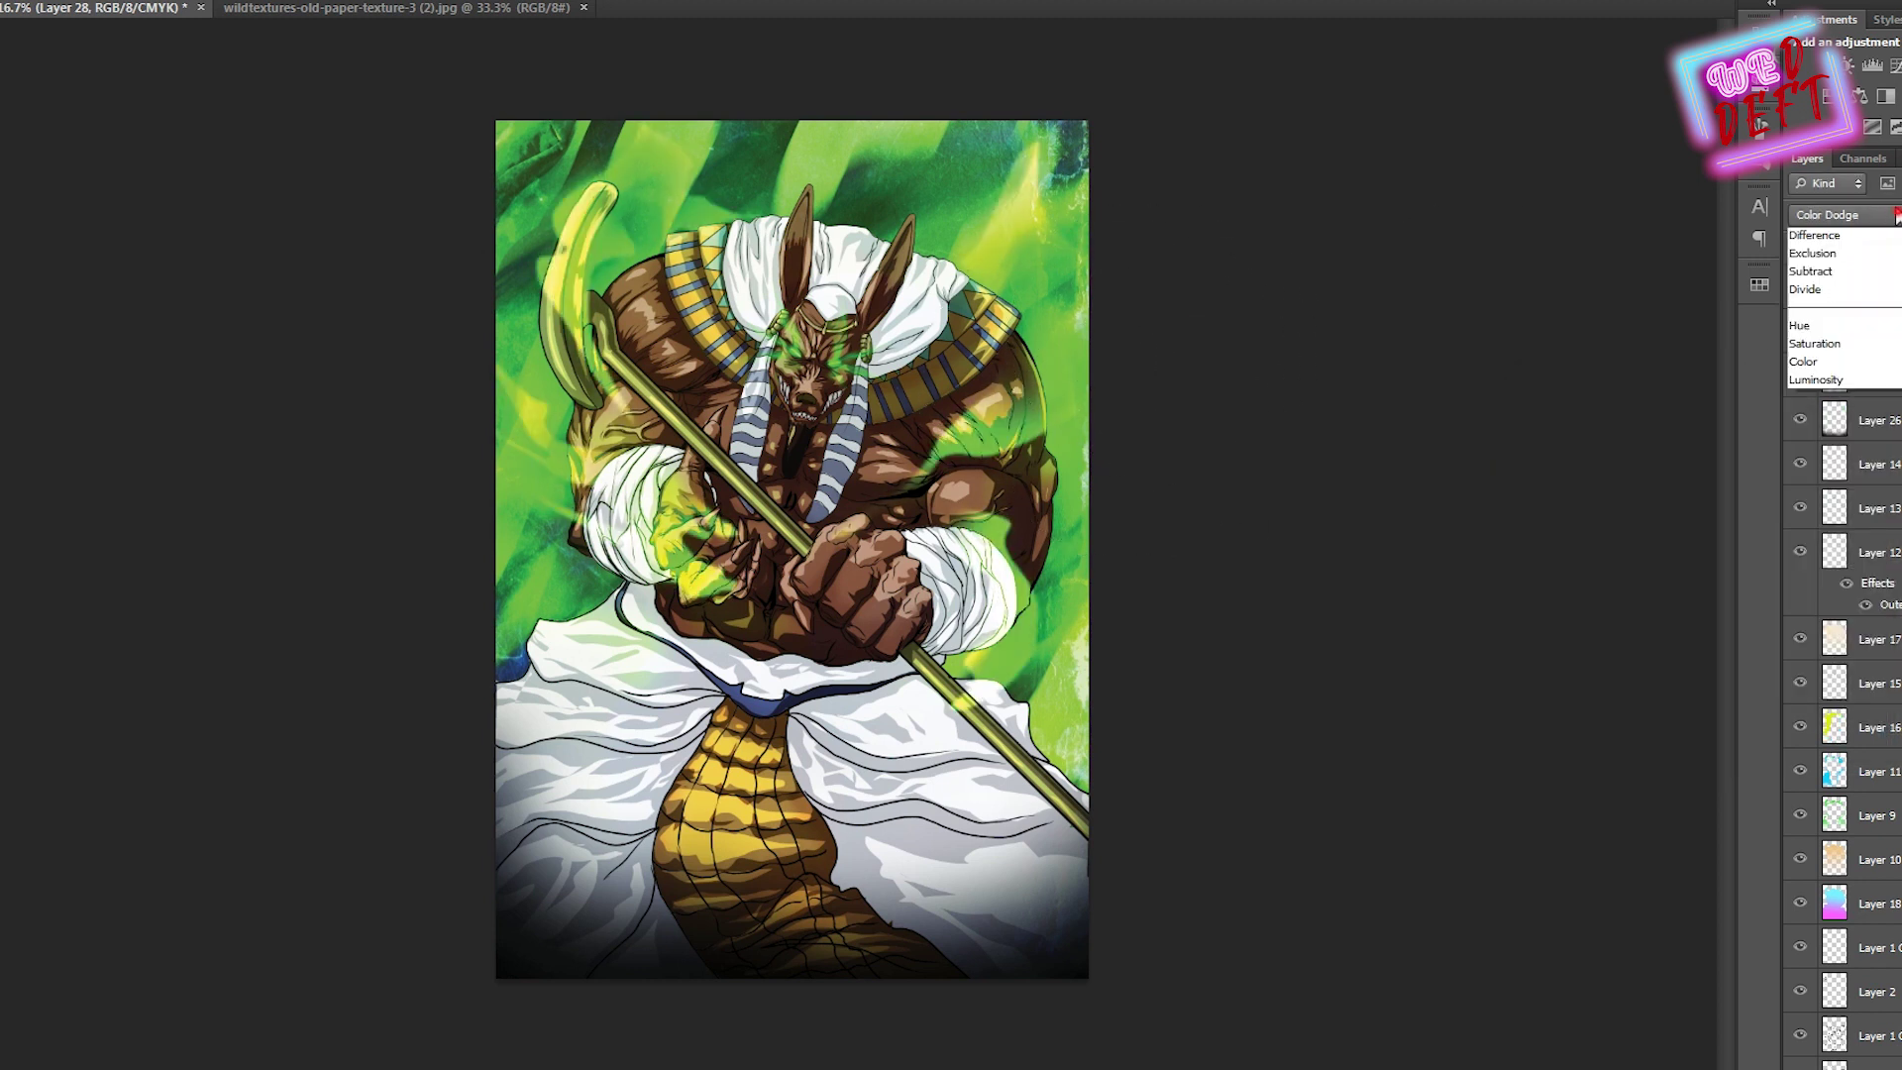
left_click(1827, 252)
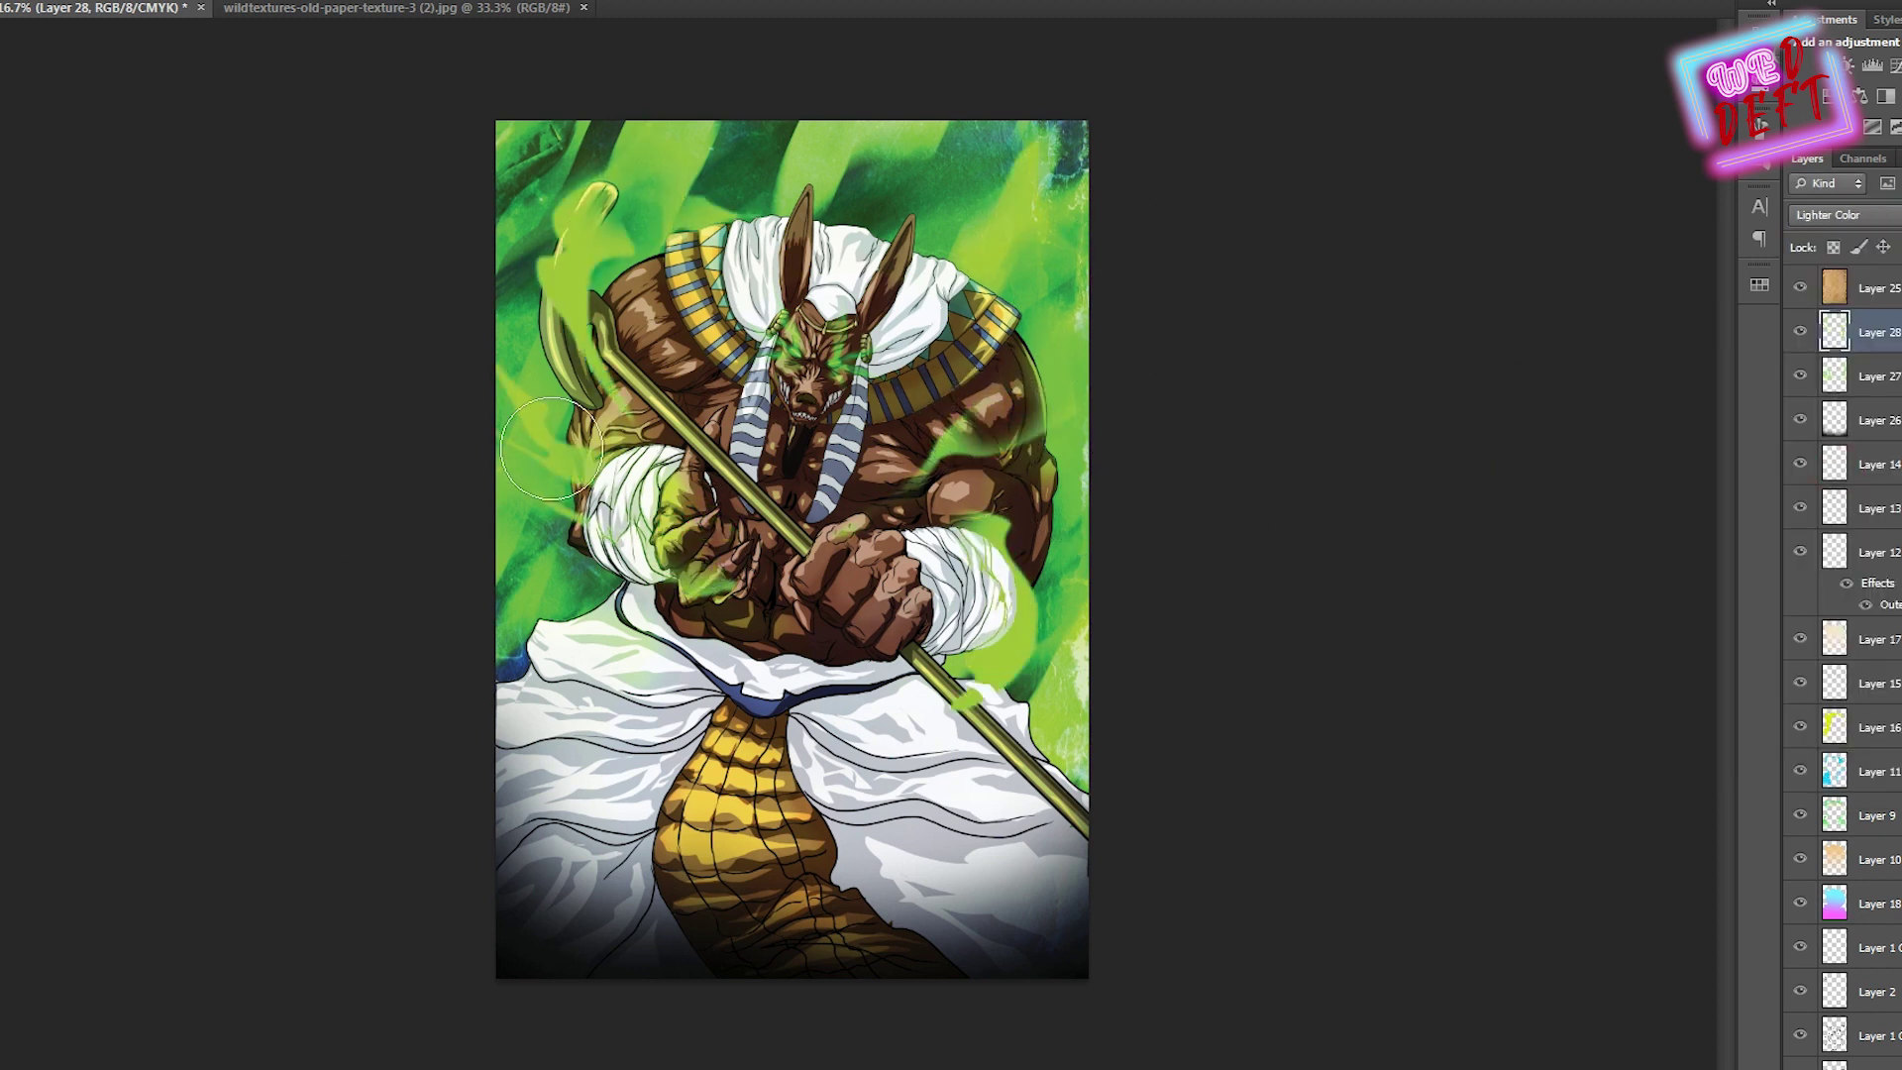
Add another layer above the smoke, outline thin flame wisps near the staff's tip with the Lasso, and set the layer to Overlay
key("ctrl+plus")
key("ctrl+shift+n")
key("Return")
key("Return")
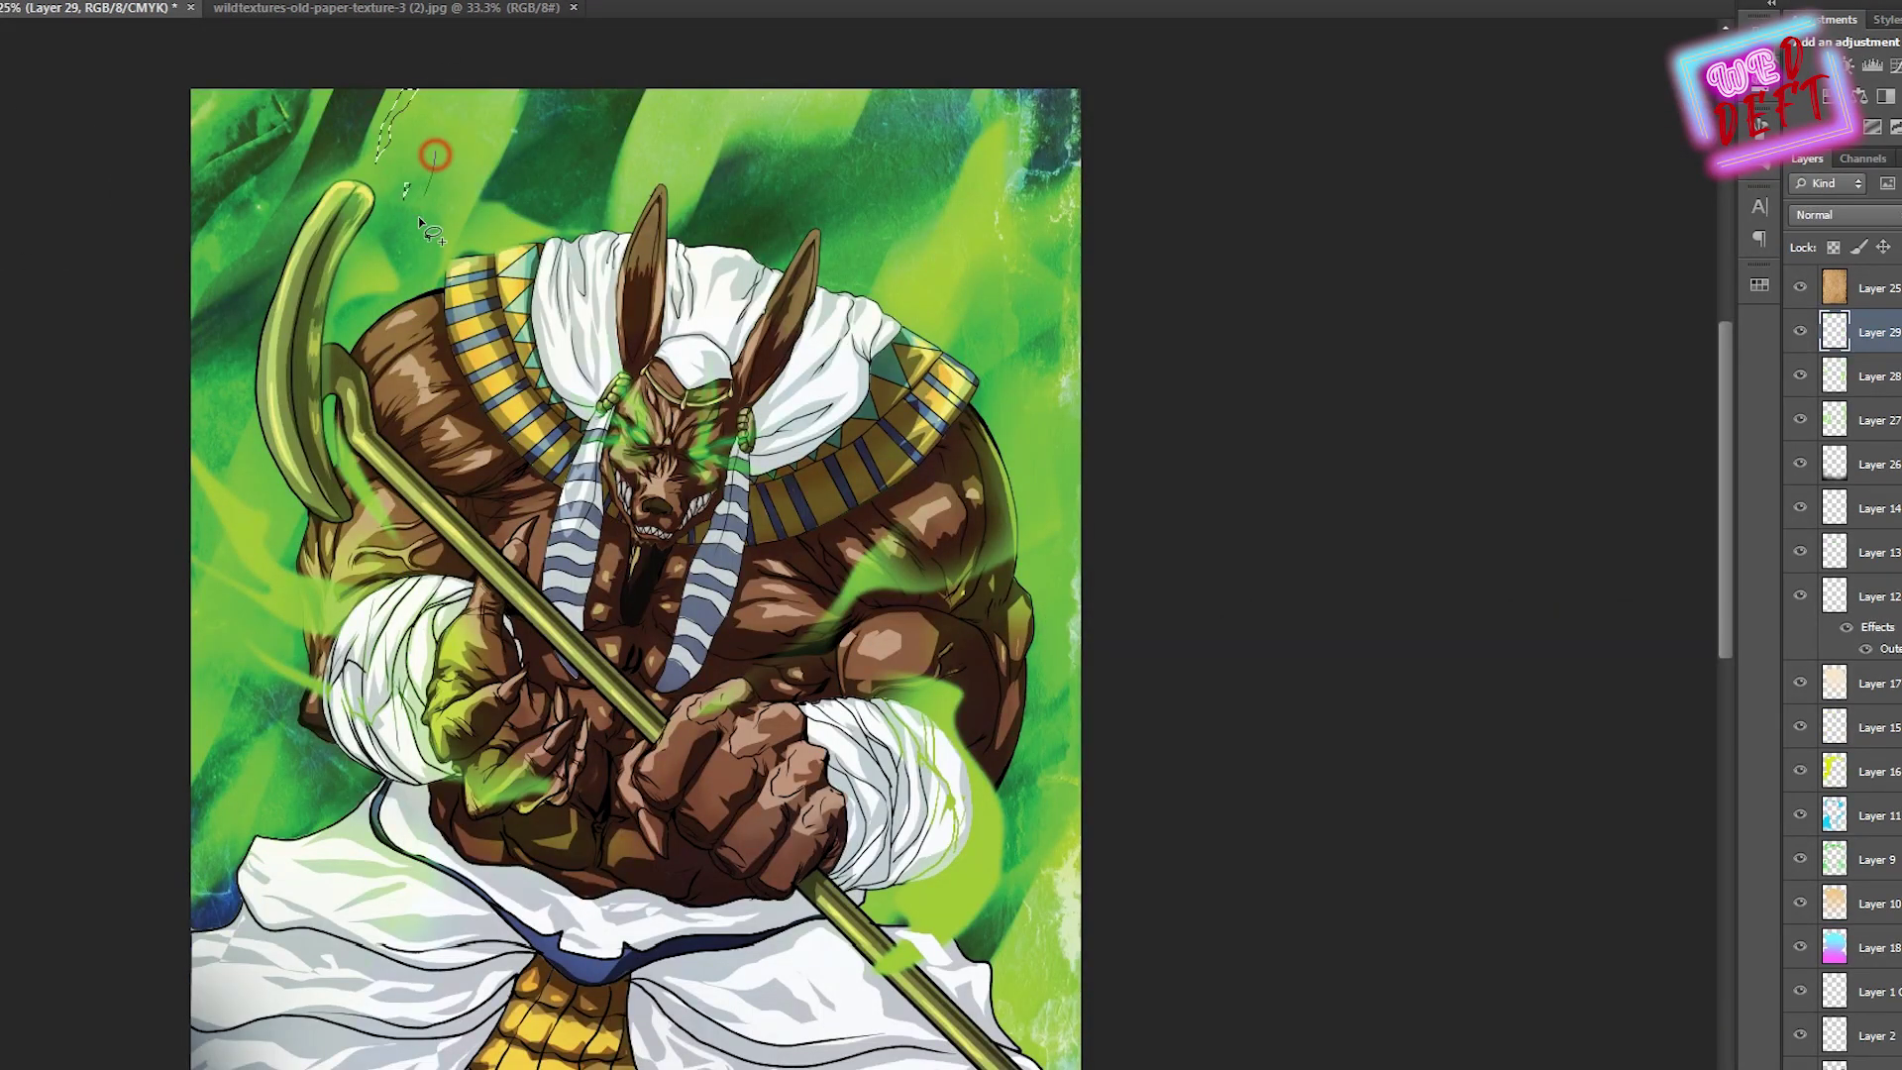
left_click(1842, 215)
left_click(1832, 473)
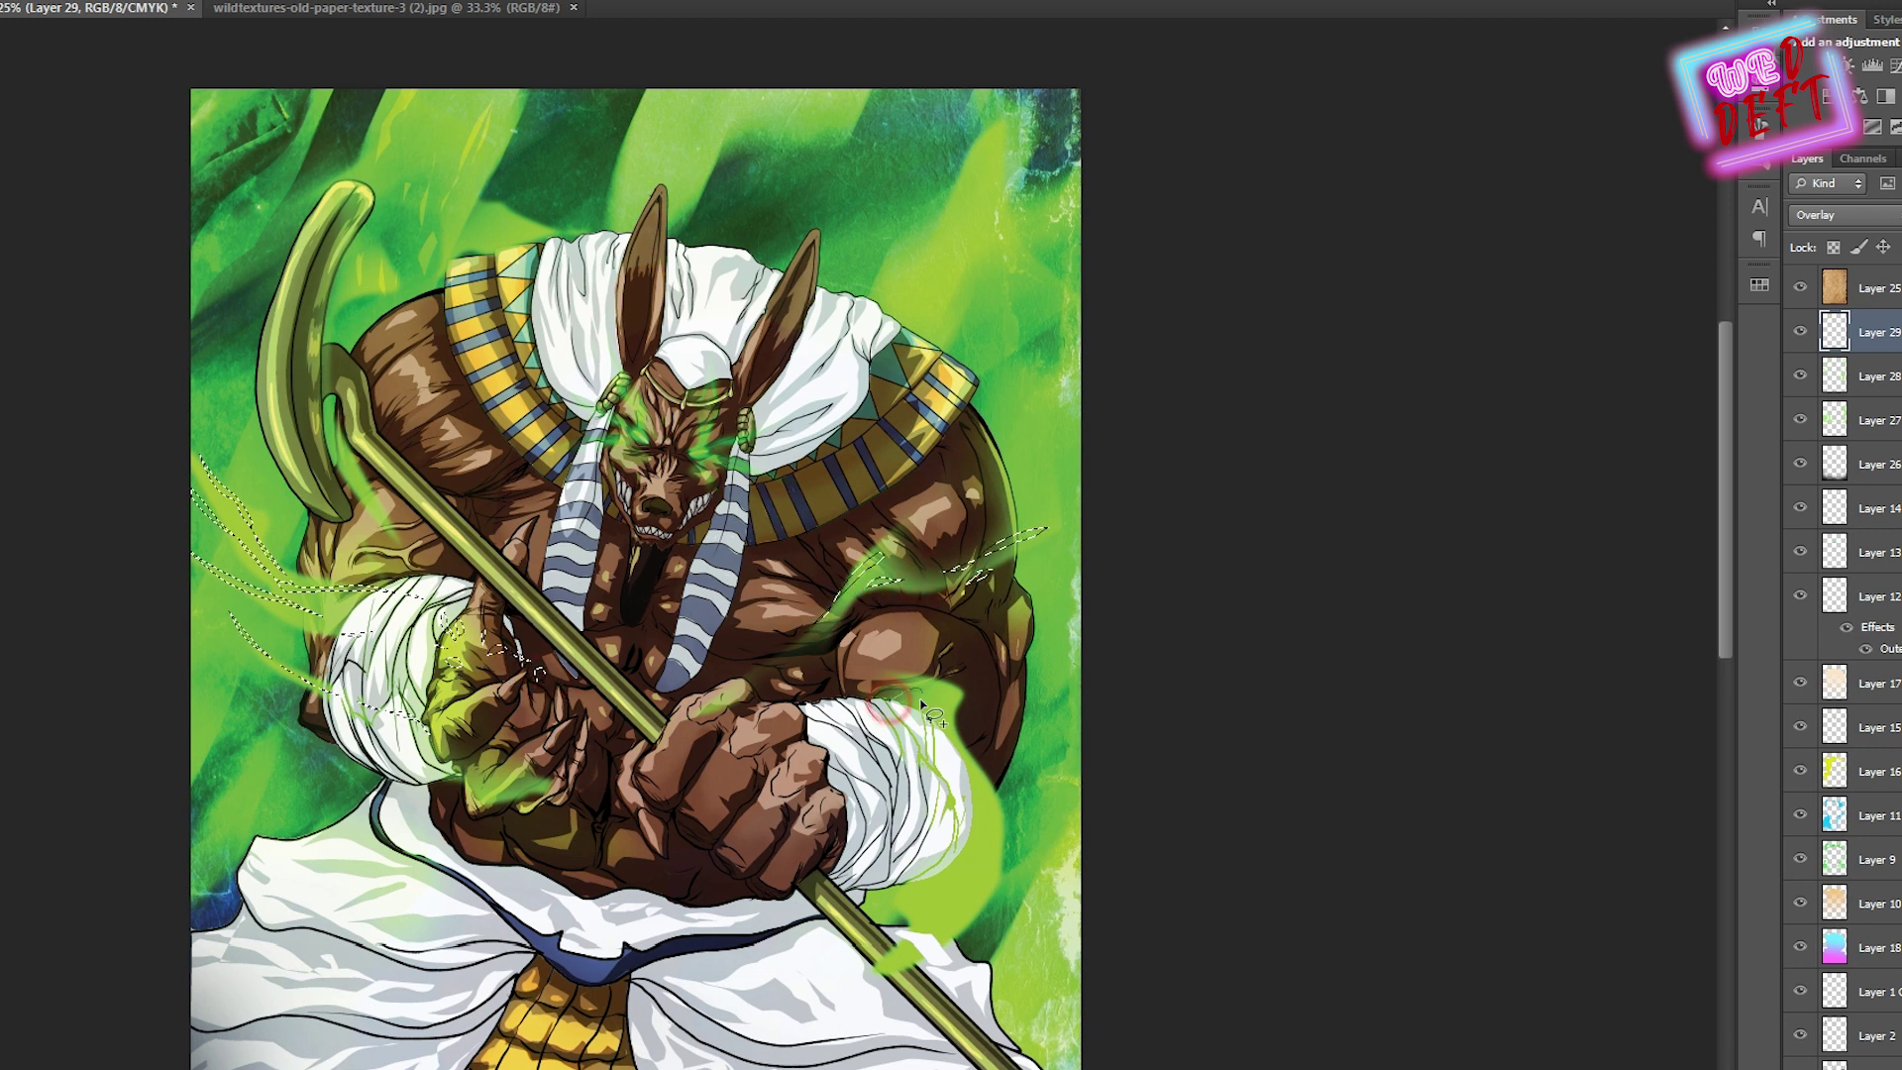
Outline and fill more thin flame wisps around both arms and across the background with the Lasso
key("h")
left_click_drag(1124, 721, 525, 382)
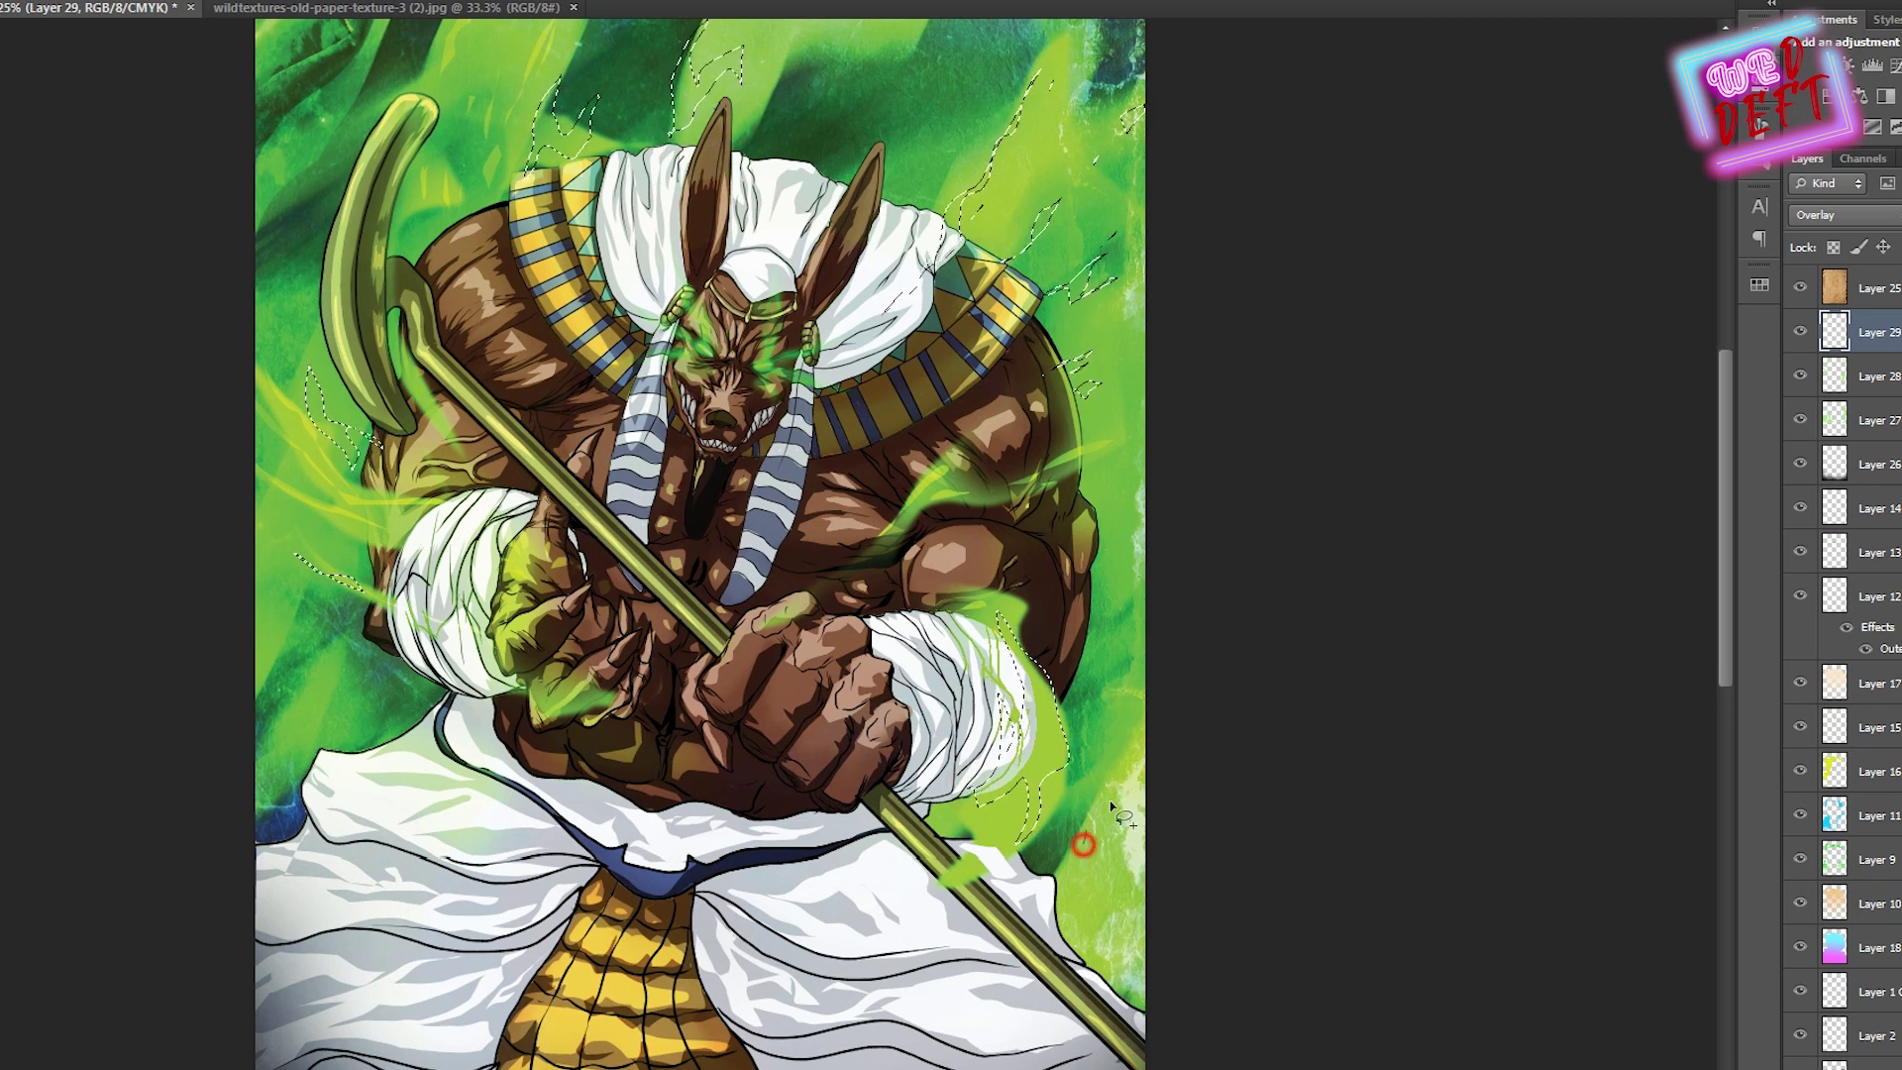
left_click_drag(1113, 936, 1082, 906)
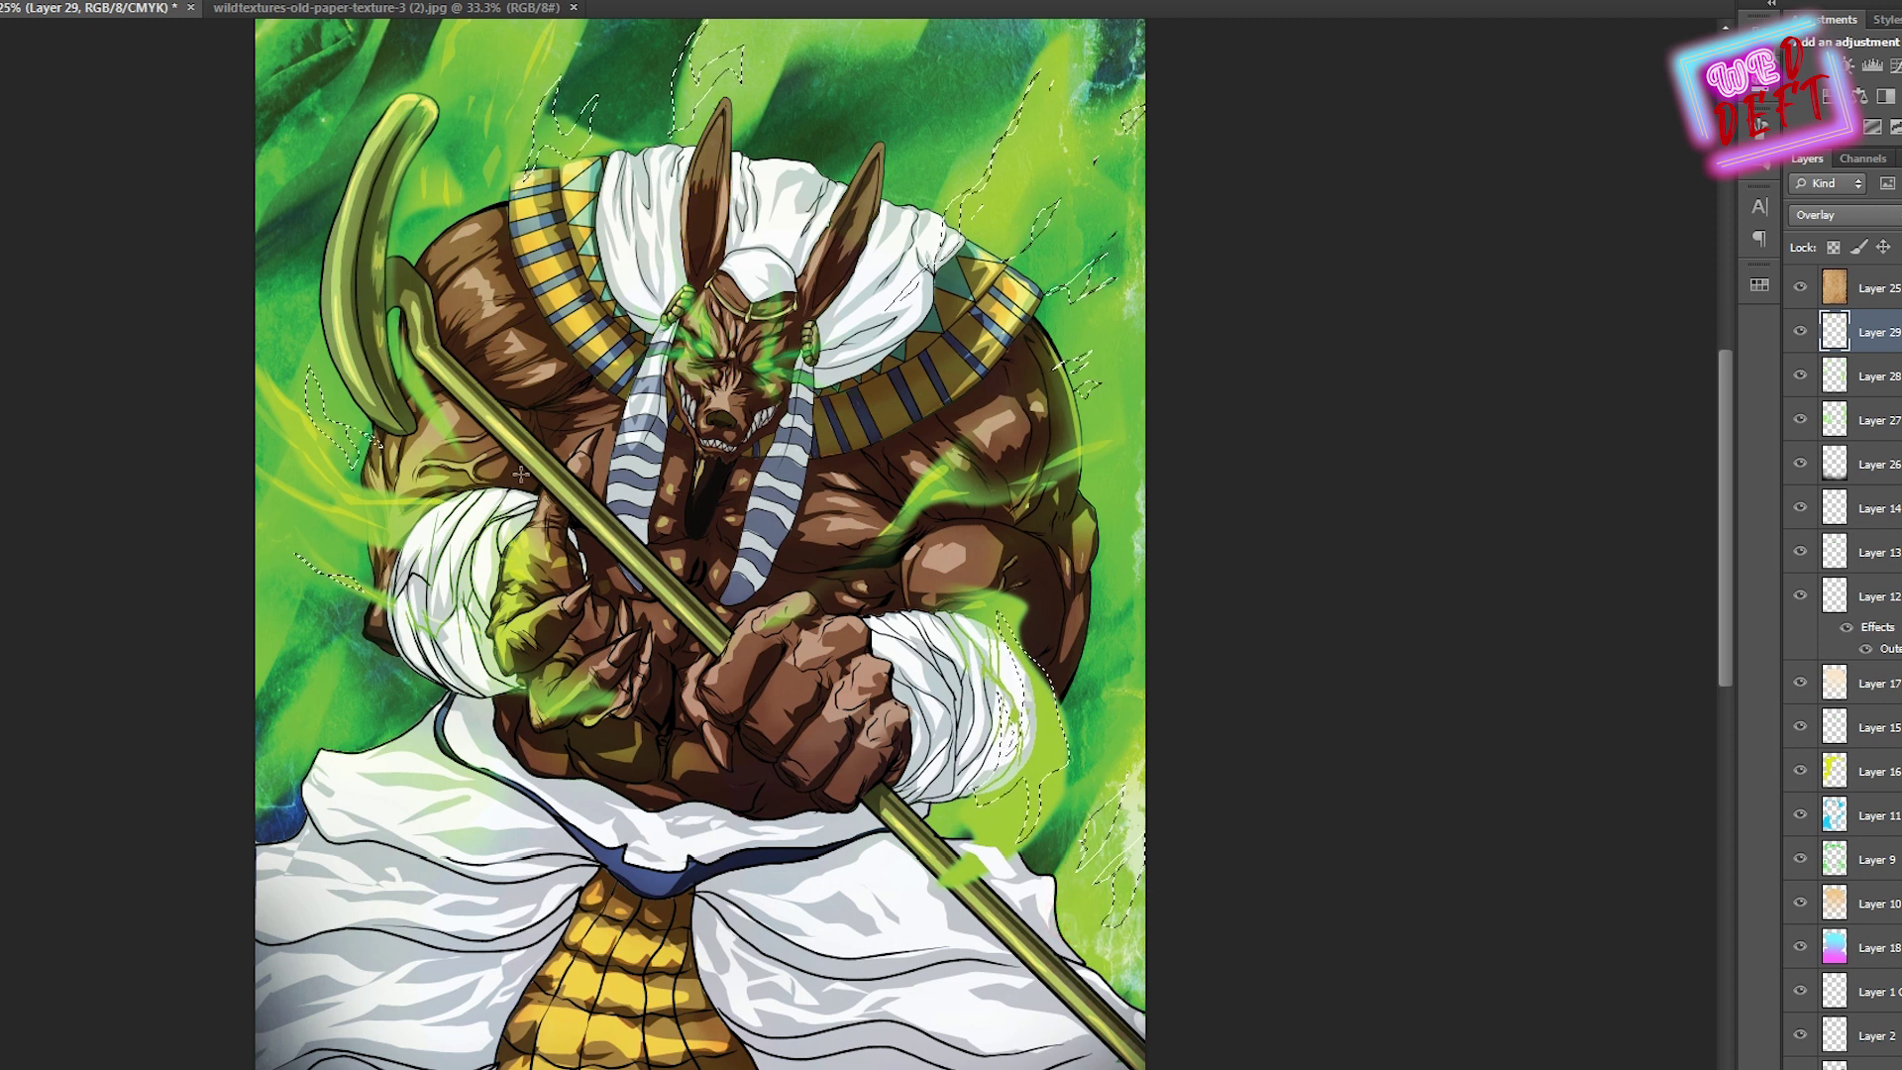
key("ctrl+minus")
key("ctrl+plus")
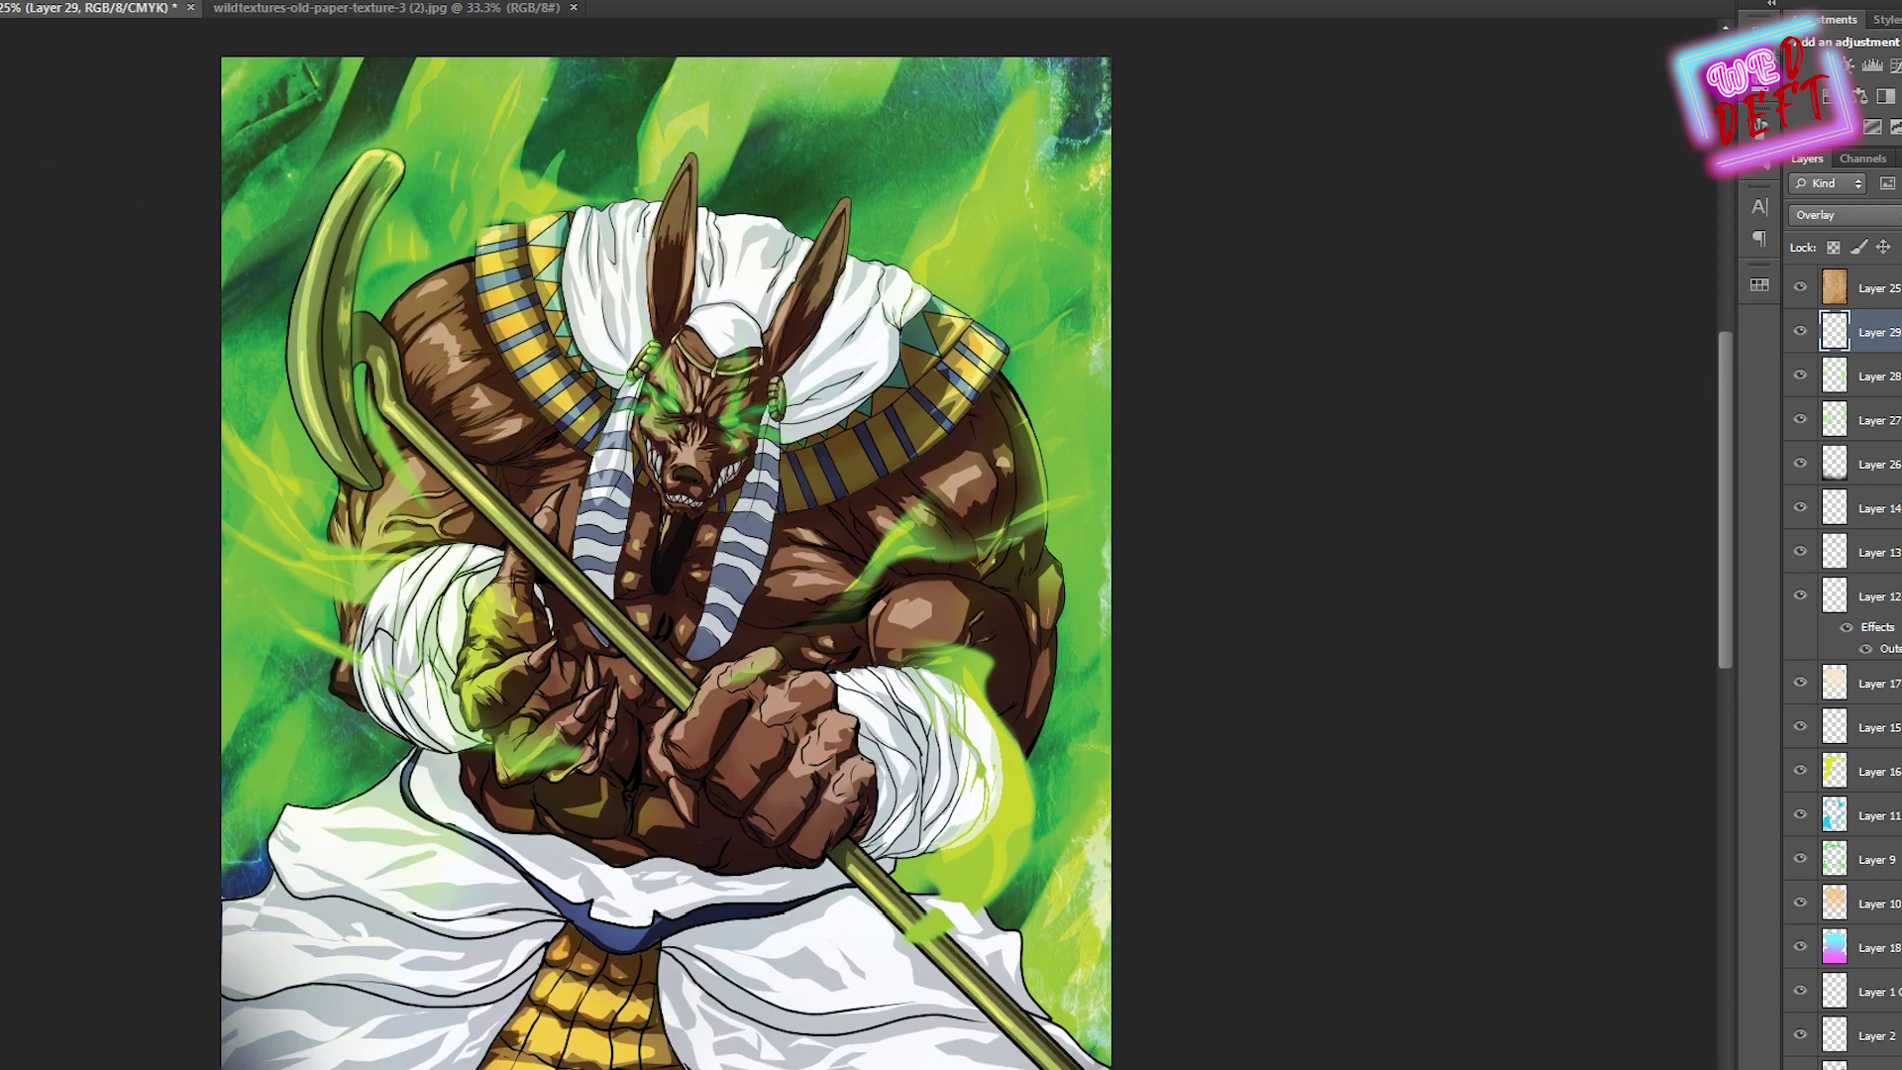
Duplicate the flame wisp layer and apply a Motion Blur at angle 80 and distance 50 pixels to the lower one
key("ctrl+j")
key("alt+t")
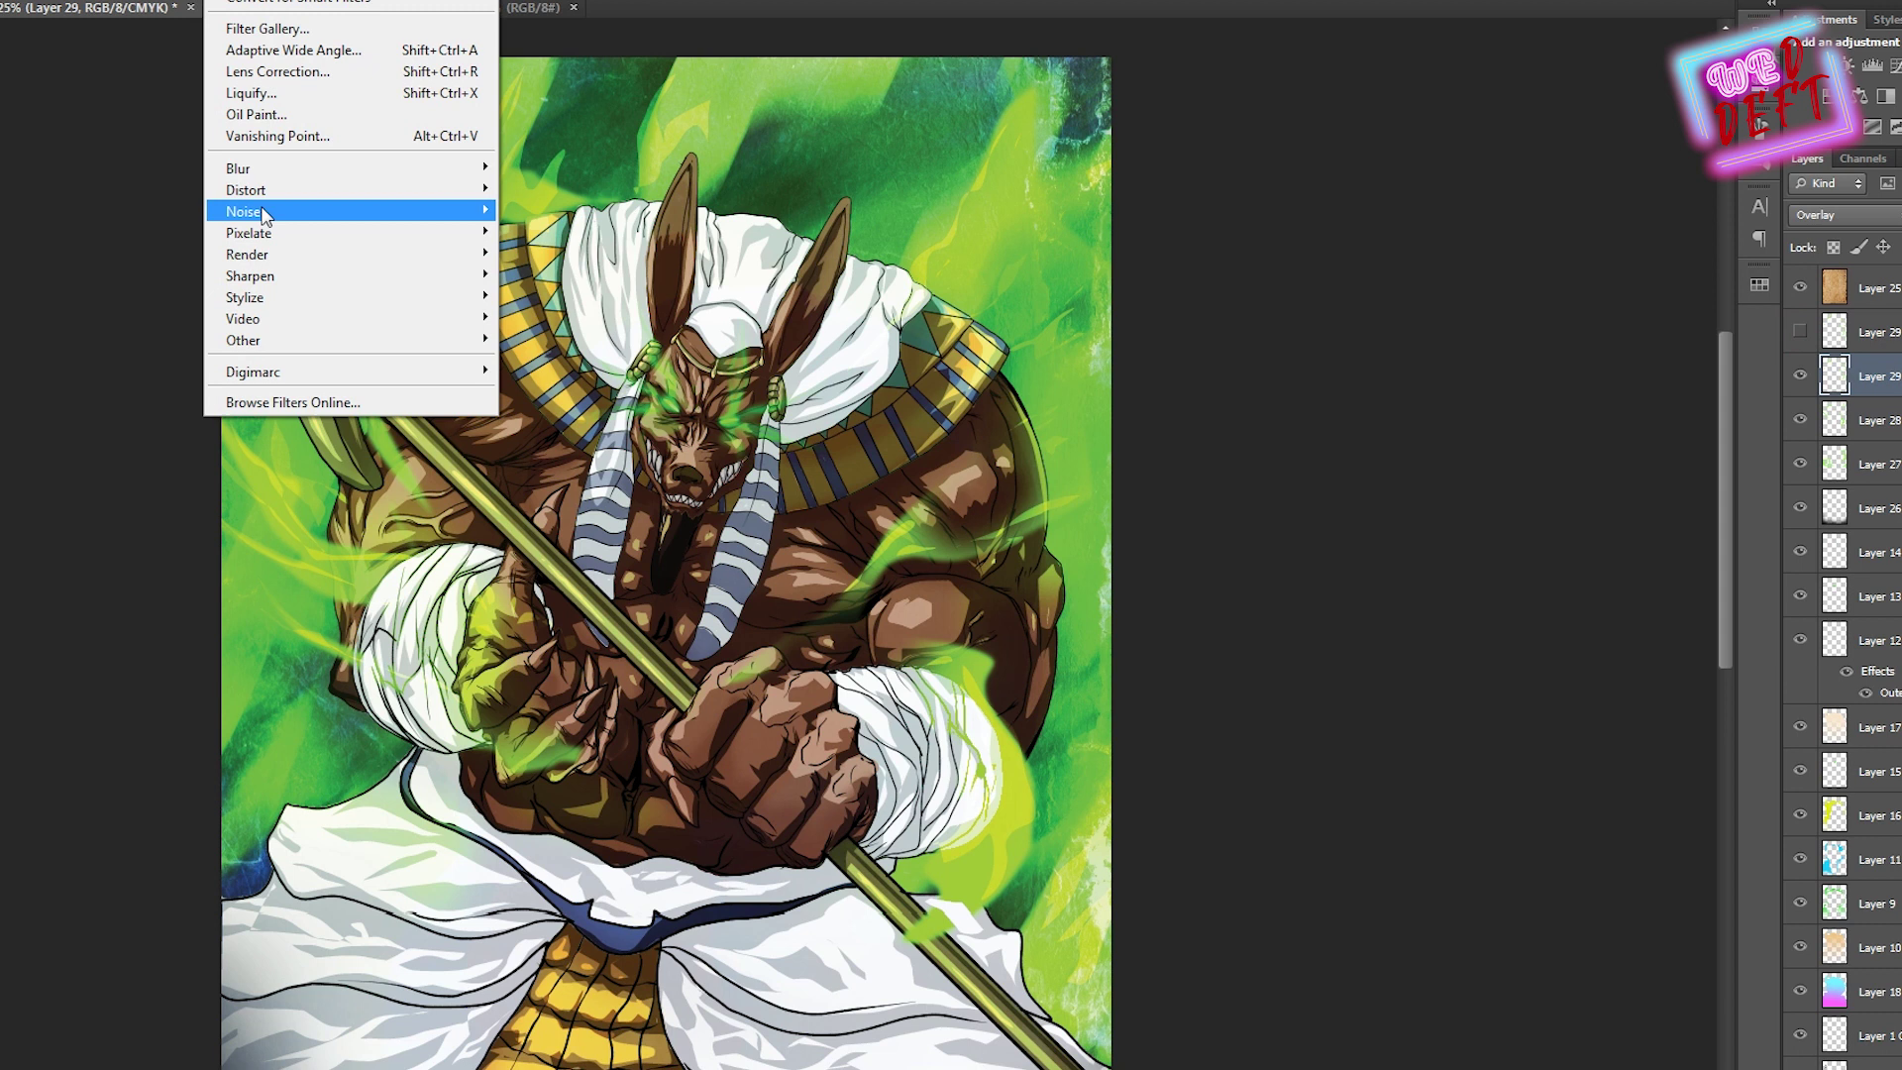
mouse_move(247, 205)
left_click(119, 369)
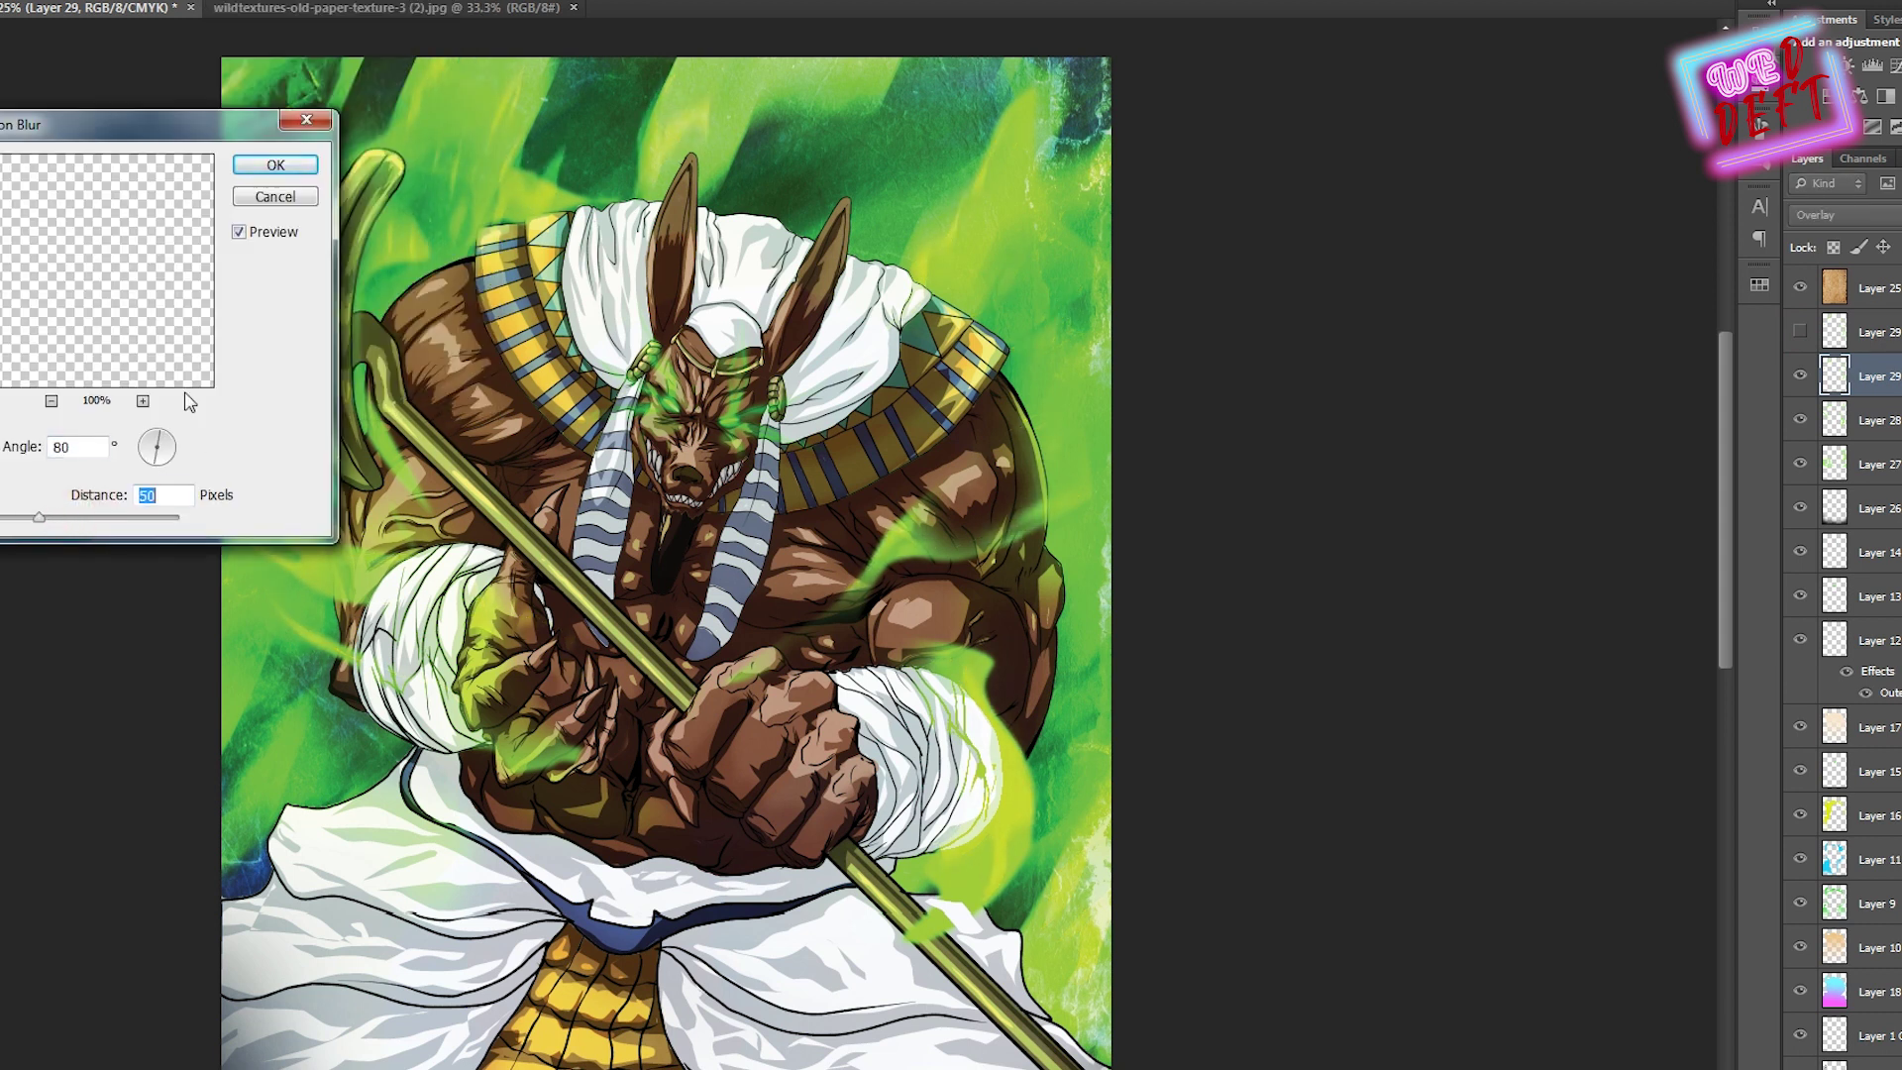
left_click(275, 164)
key("alt+bracketright")
scroll(459, 128, "down", 2)
scroll(362, 396, "up", 4)
scroll(362, 395, "down", 1)
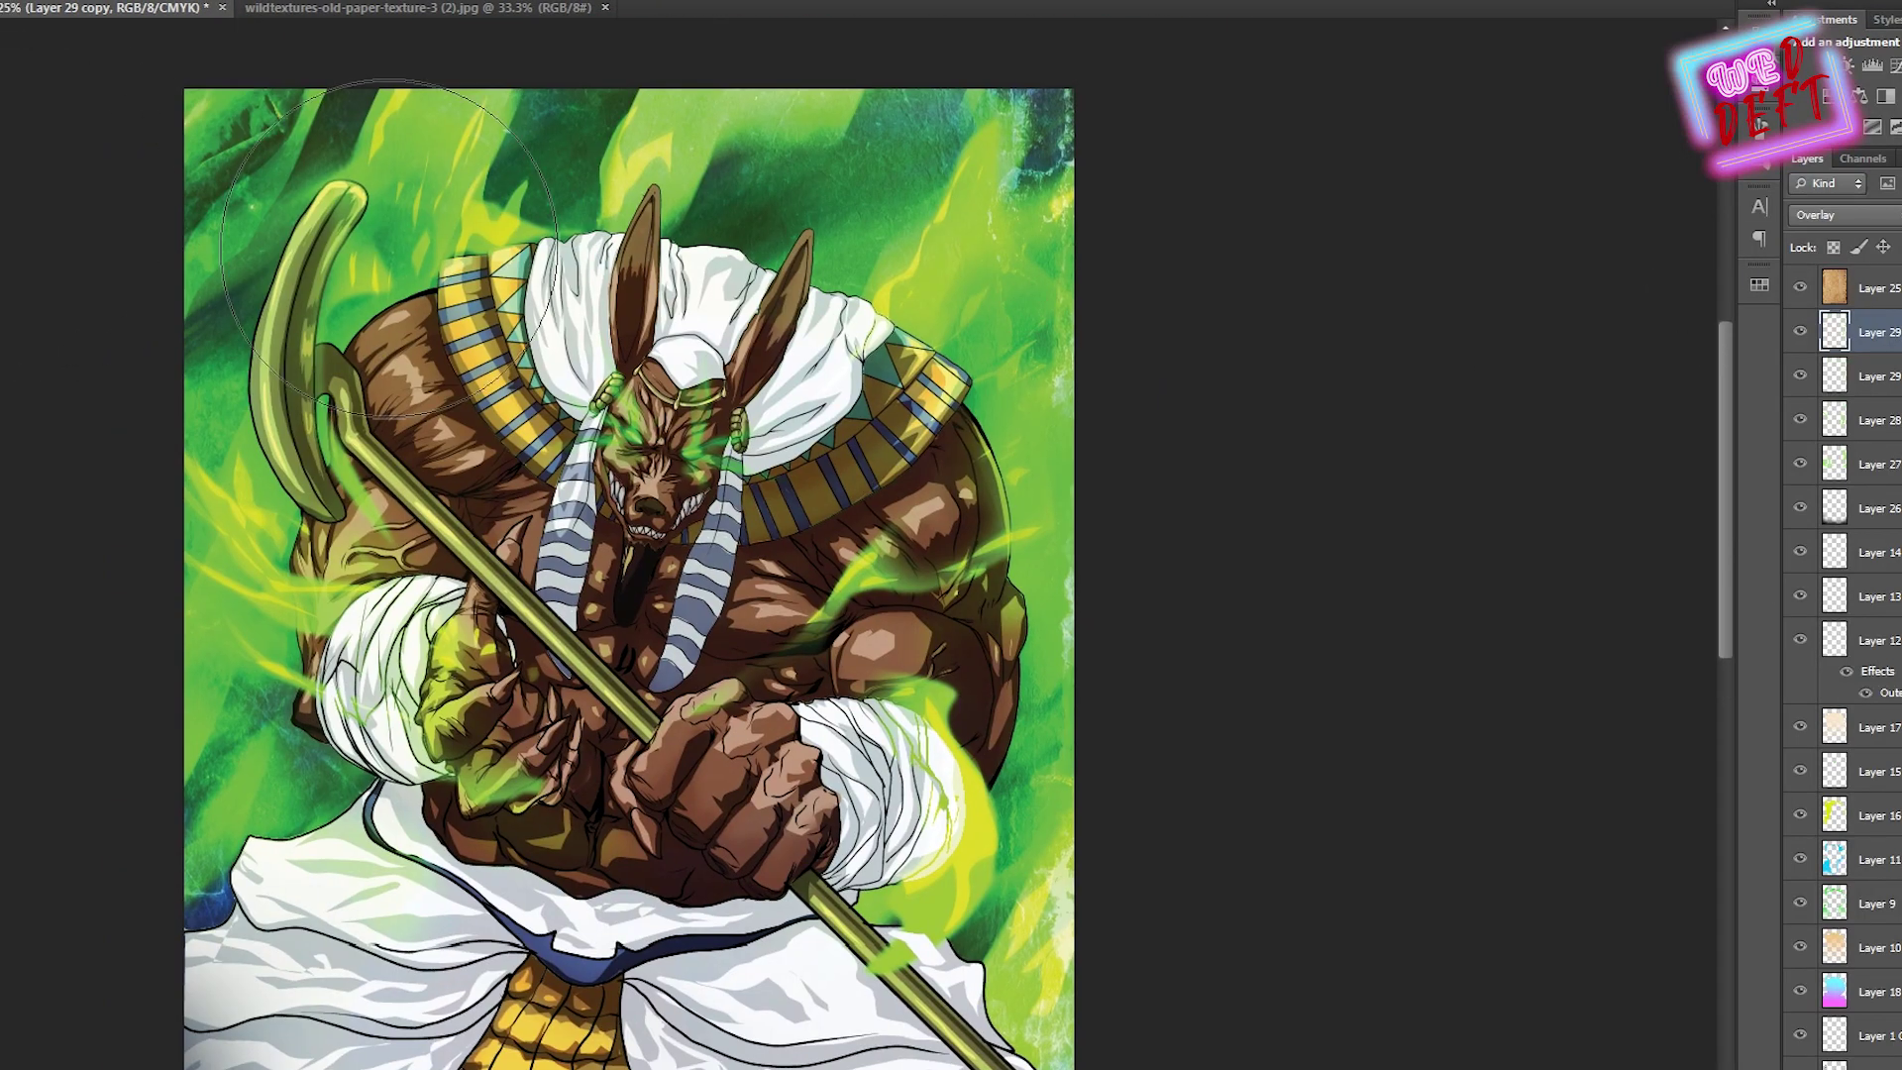
On a new layer, paint small spark streaks over the background and give them a light green (c9ff9e) Outer Glow
key("ctrl+shift+n")
key("Return")
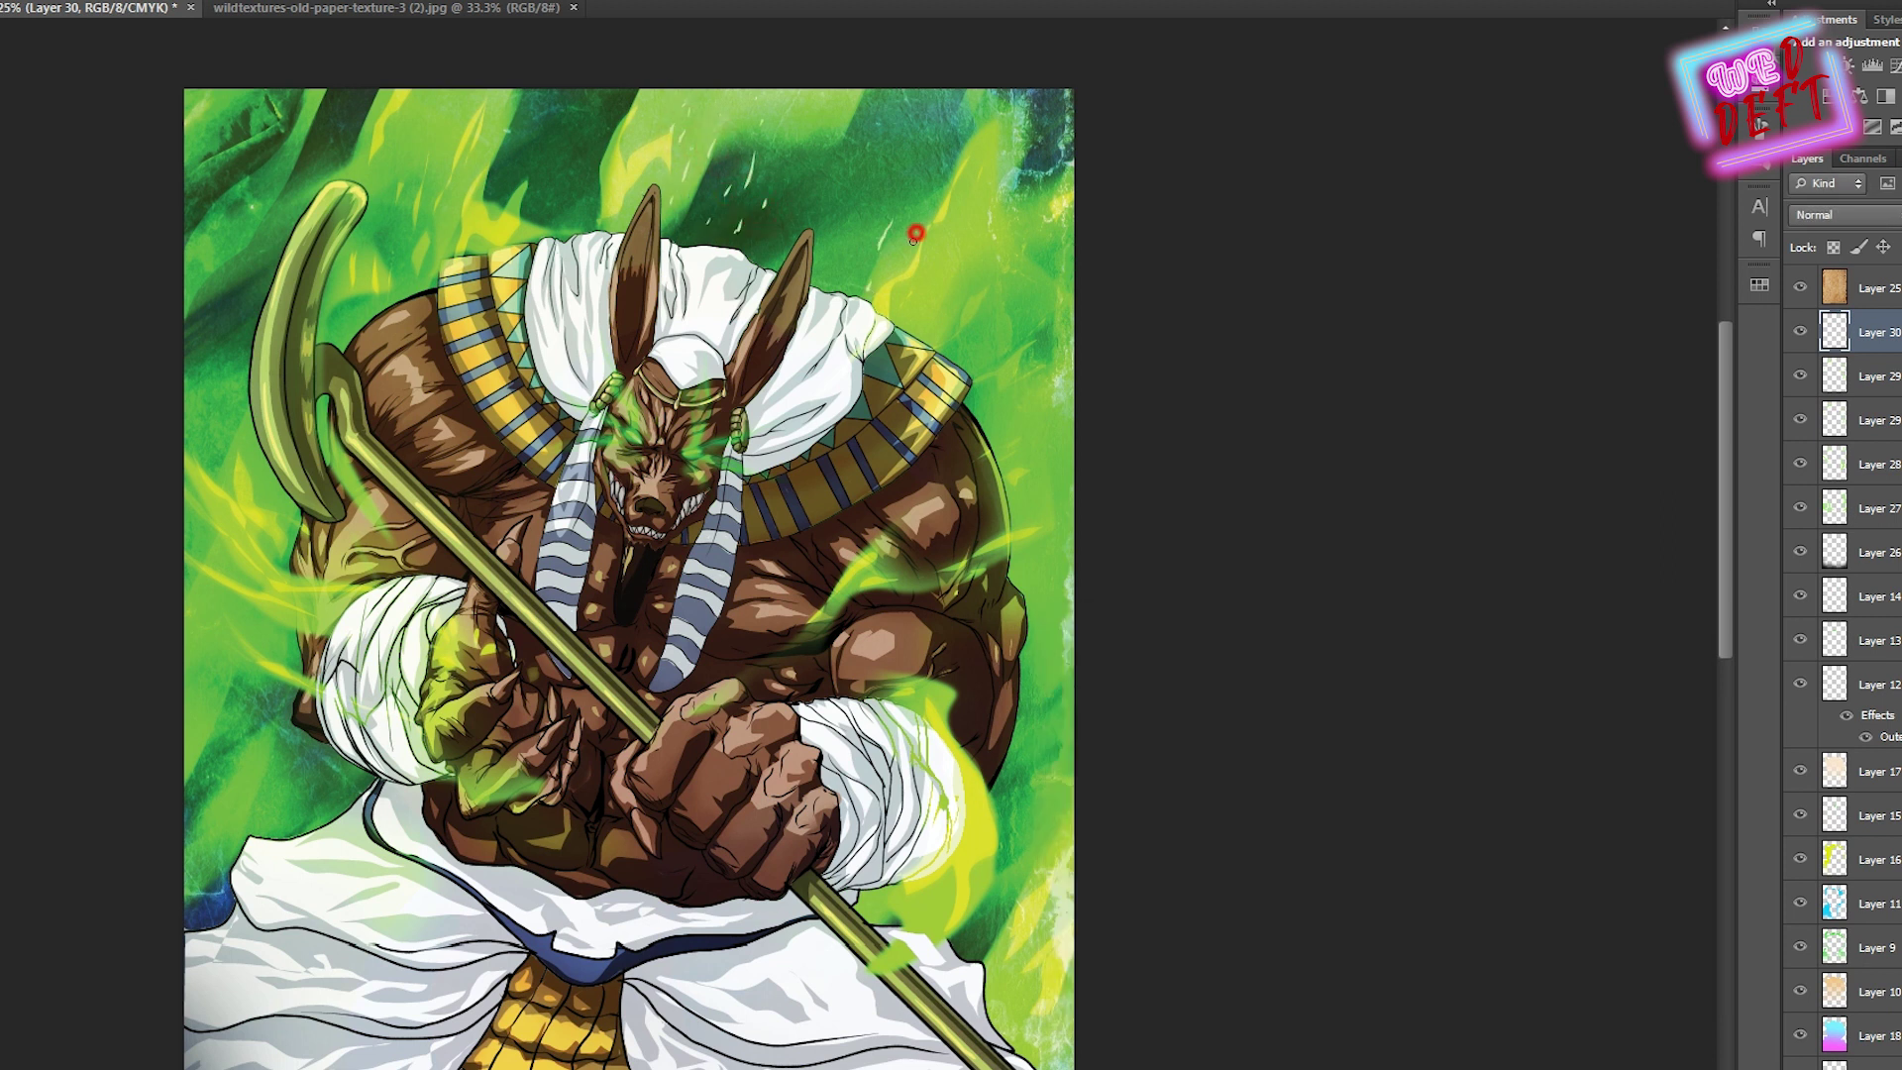
double_click(1834, 332)
left_click(1634, 281)
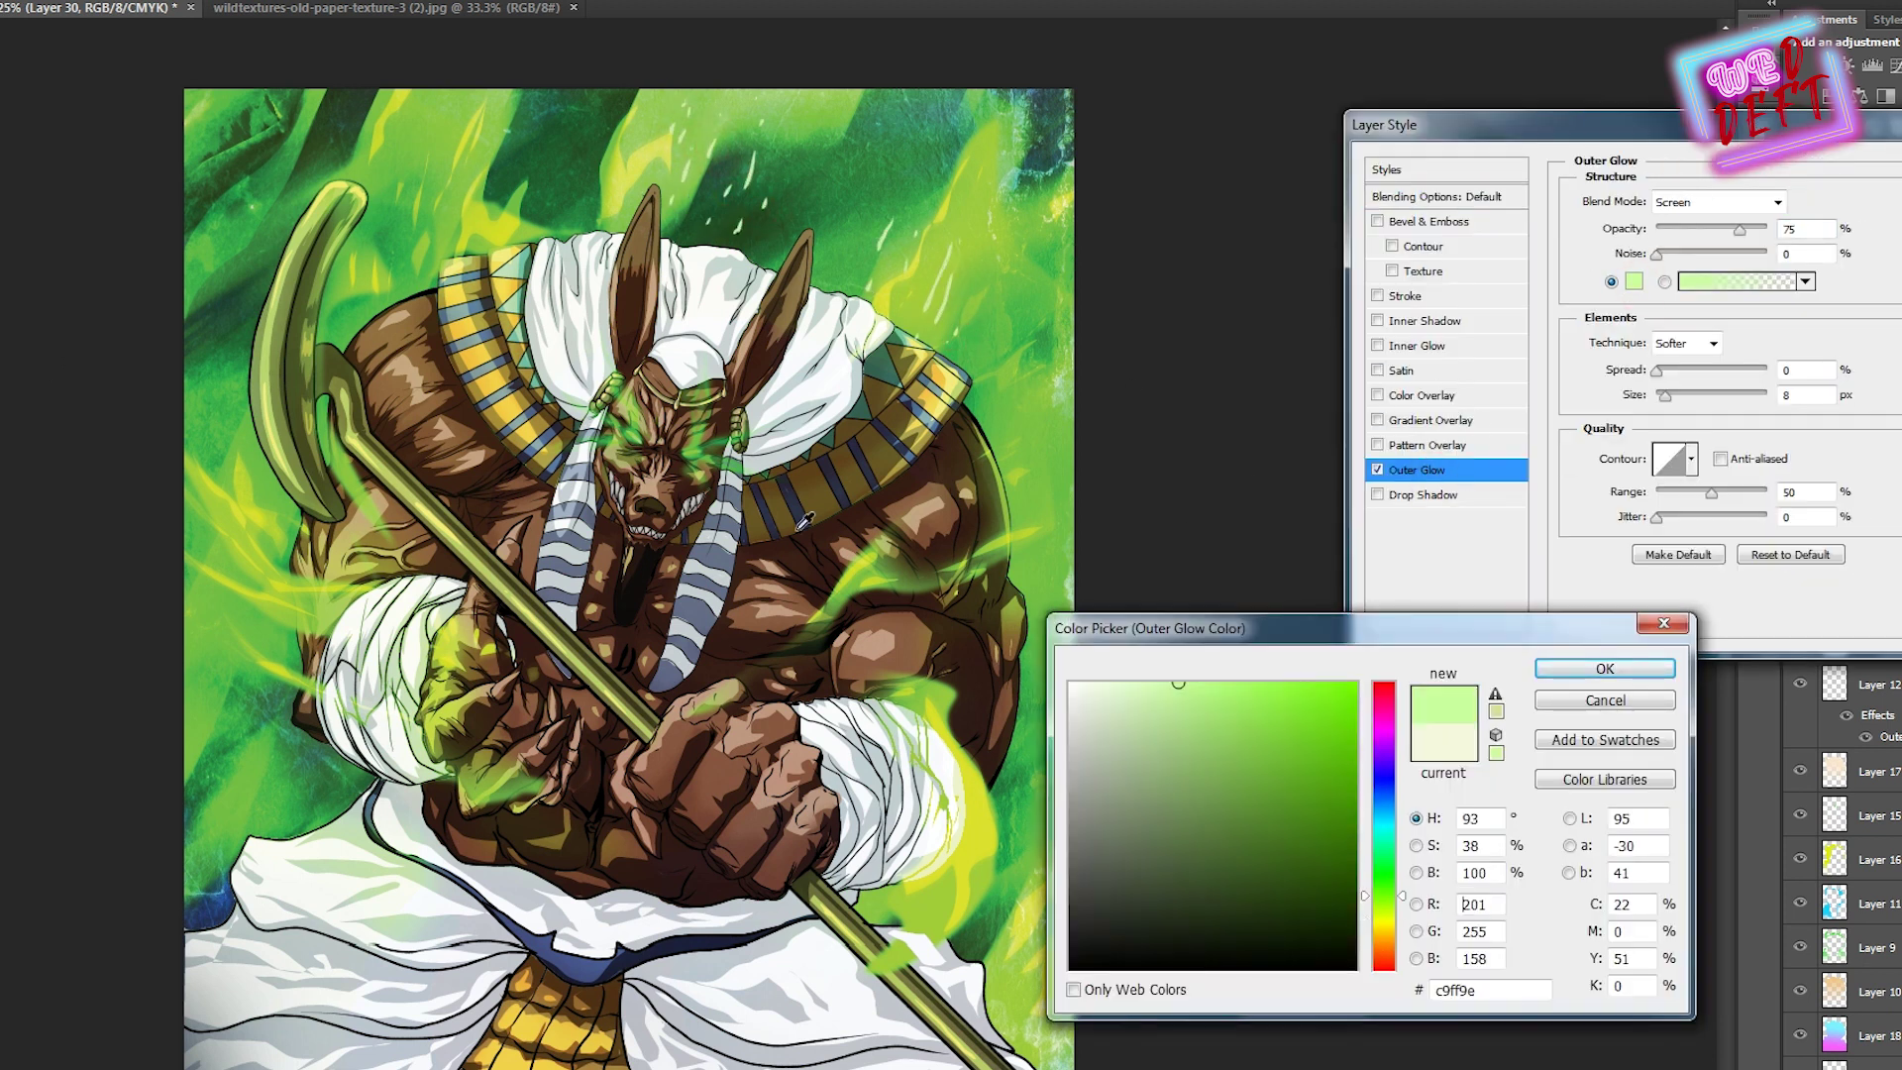
left_click(1617, 667)
key("Return")
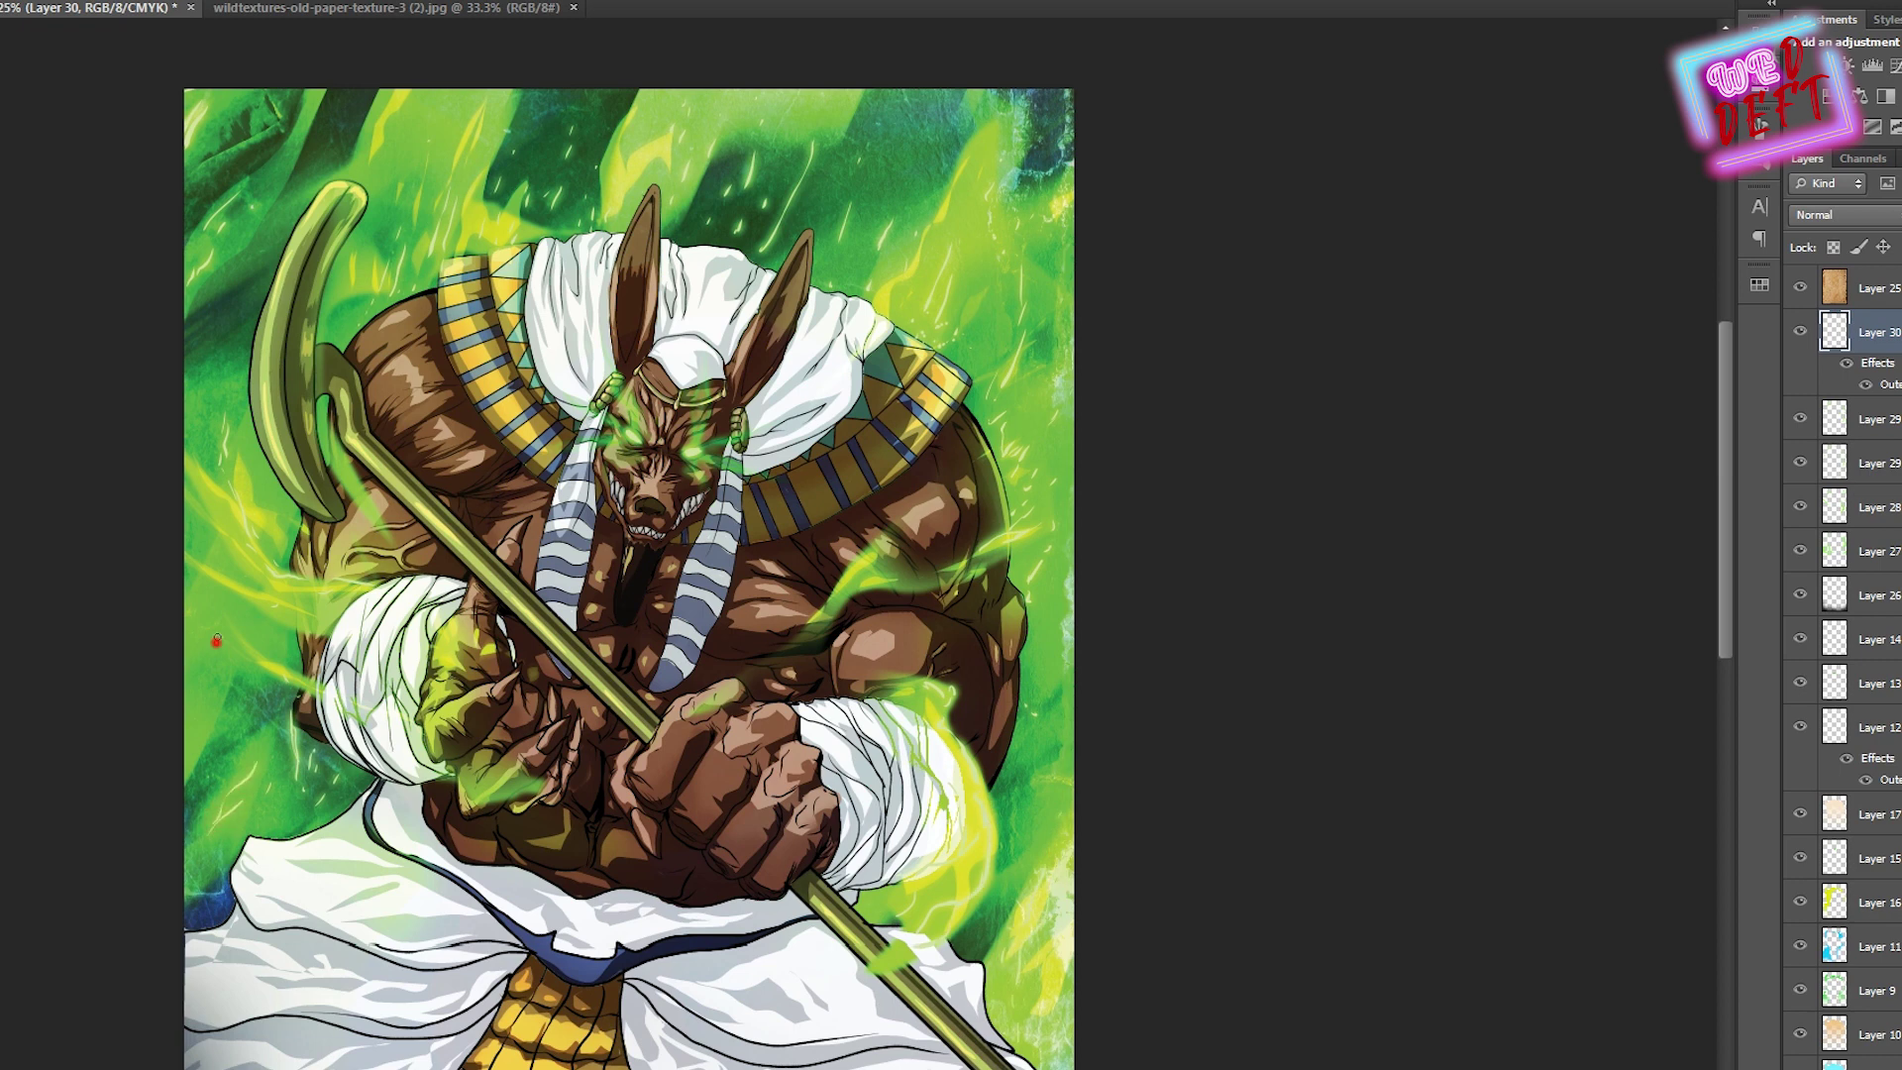
left_click_drag(462, 396, 554, 242)
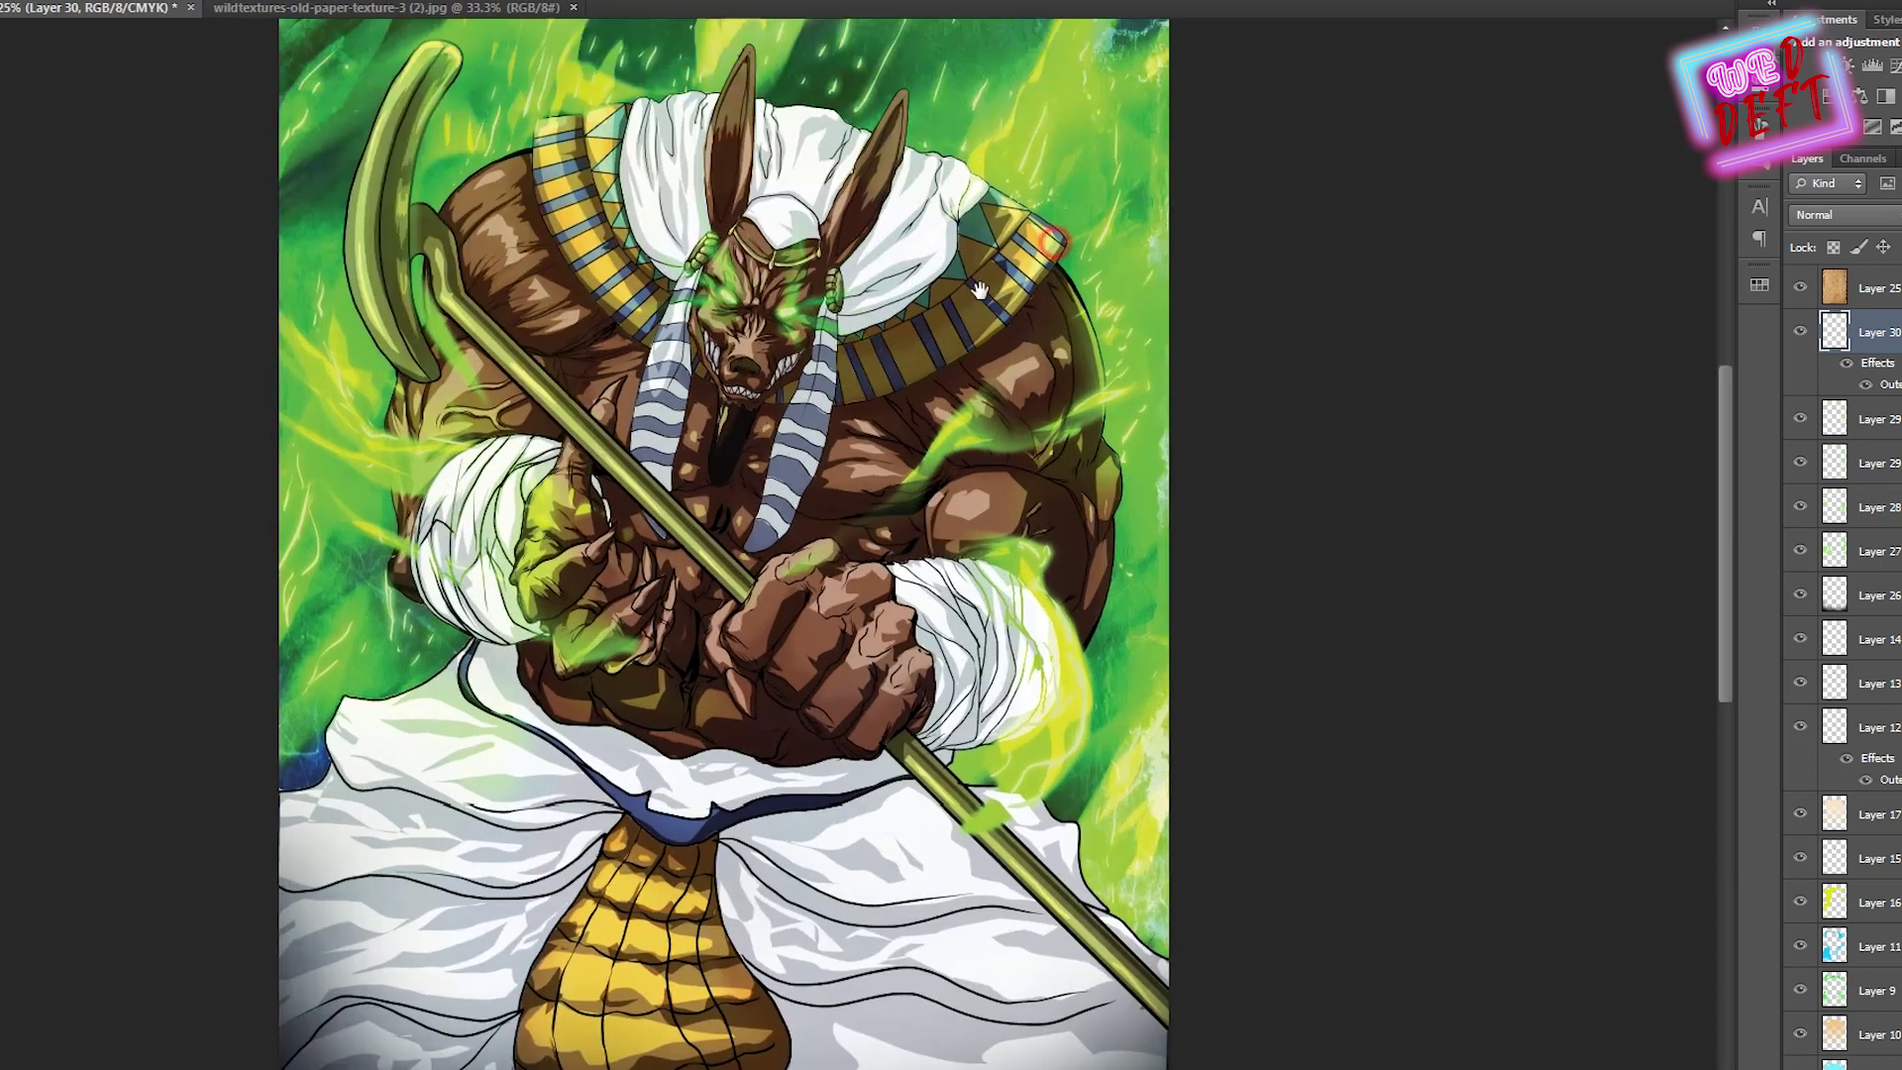
Add a new layer above the sparks, pick a new painting colour and save the document
key("ctrl+shift+alt+n")
scroll(734, 194, "up", 1)
scroll(734, 194, "up", 2)
left_click(1386, 931)
key("Return")
key("ctrl+s")
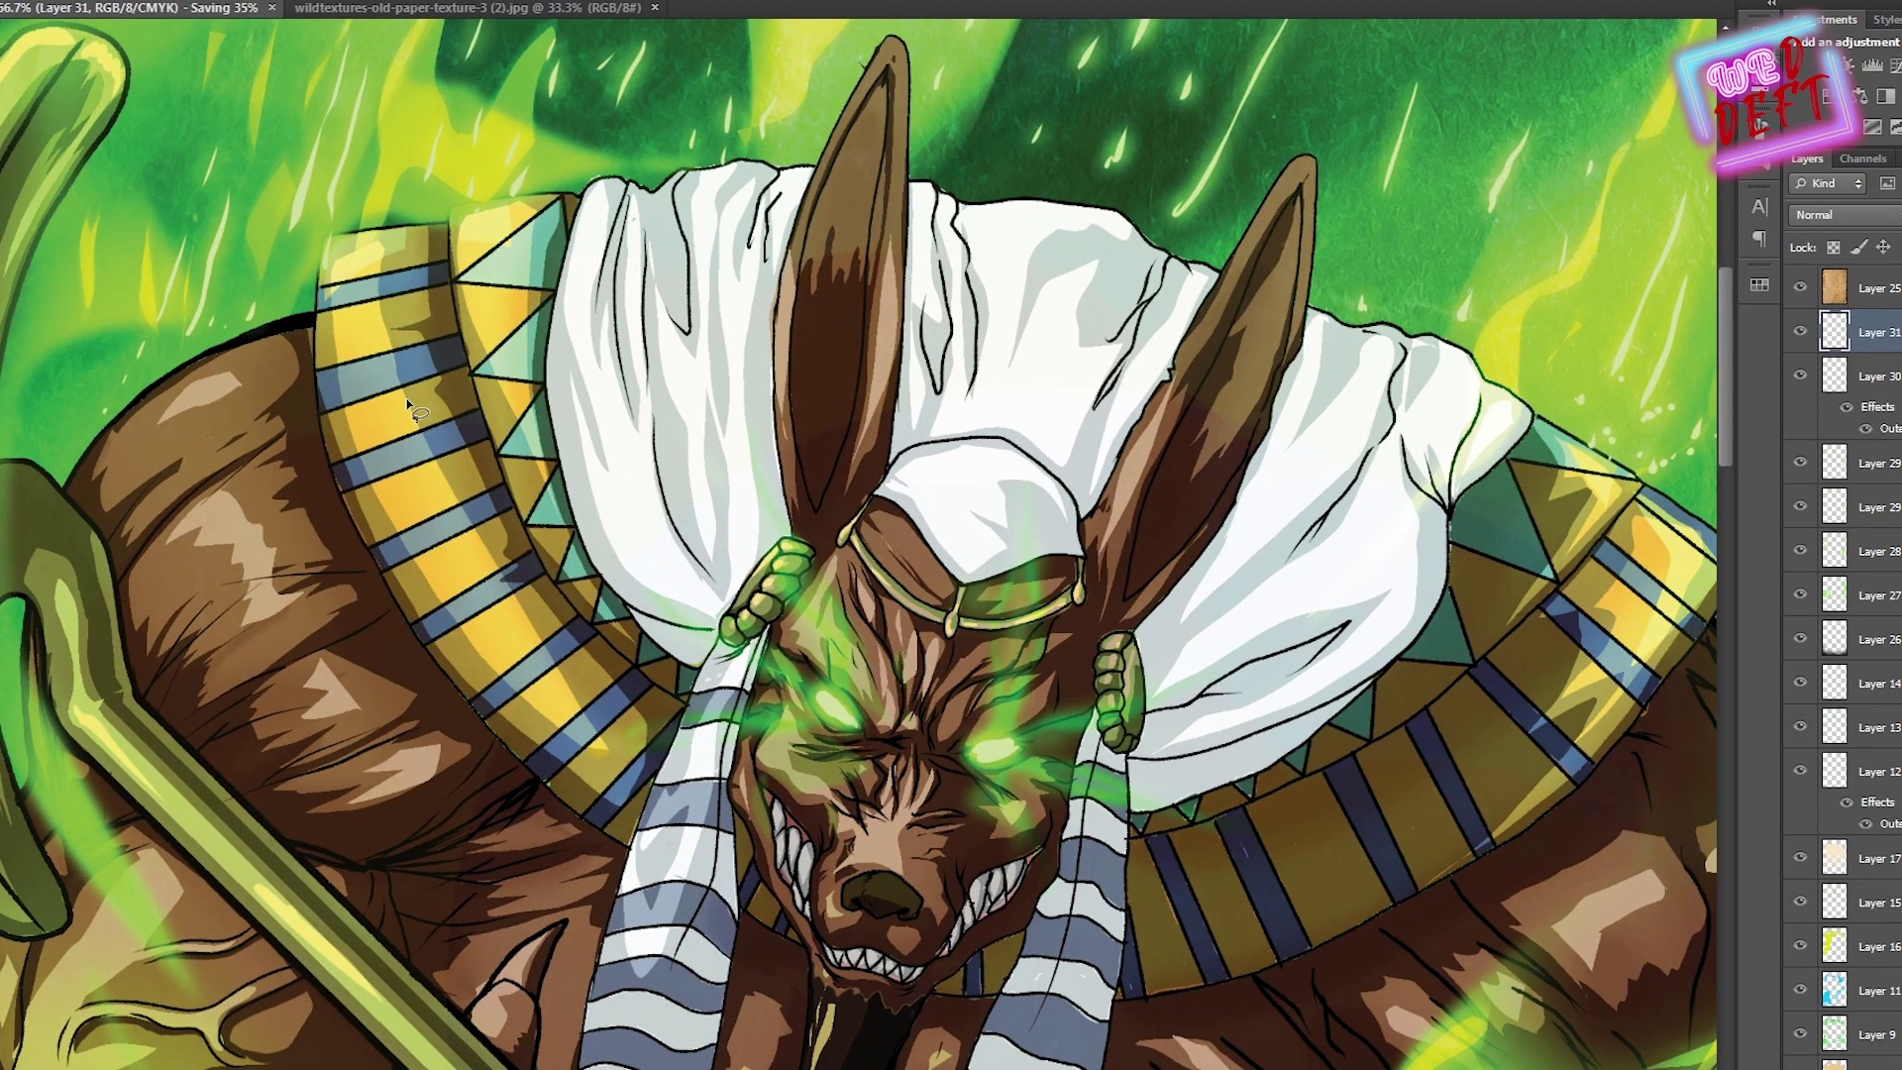
Outline a star-shaped sparkle over the gold and blue collar with the Lasso and fill it with a pale colour
mouse_move(378, 386)
left_mouse_down()
mouse_move(383, 723)
mouse_move(164, 396)
mouse_move(376, 399)
mouse_move(416, 327)
mouse_move(297, 213)
mouse_move(228, 446)
mouse_move(414, 574)
mouse_move(298, 198)
mouse_move(377, 496)
mouse_move(381, 396)
left_mouse_up()
scroll(381, 397, "down", 3)
scroll(381, 396, "up", 2)
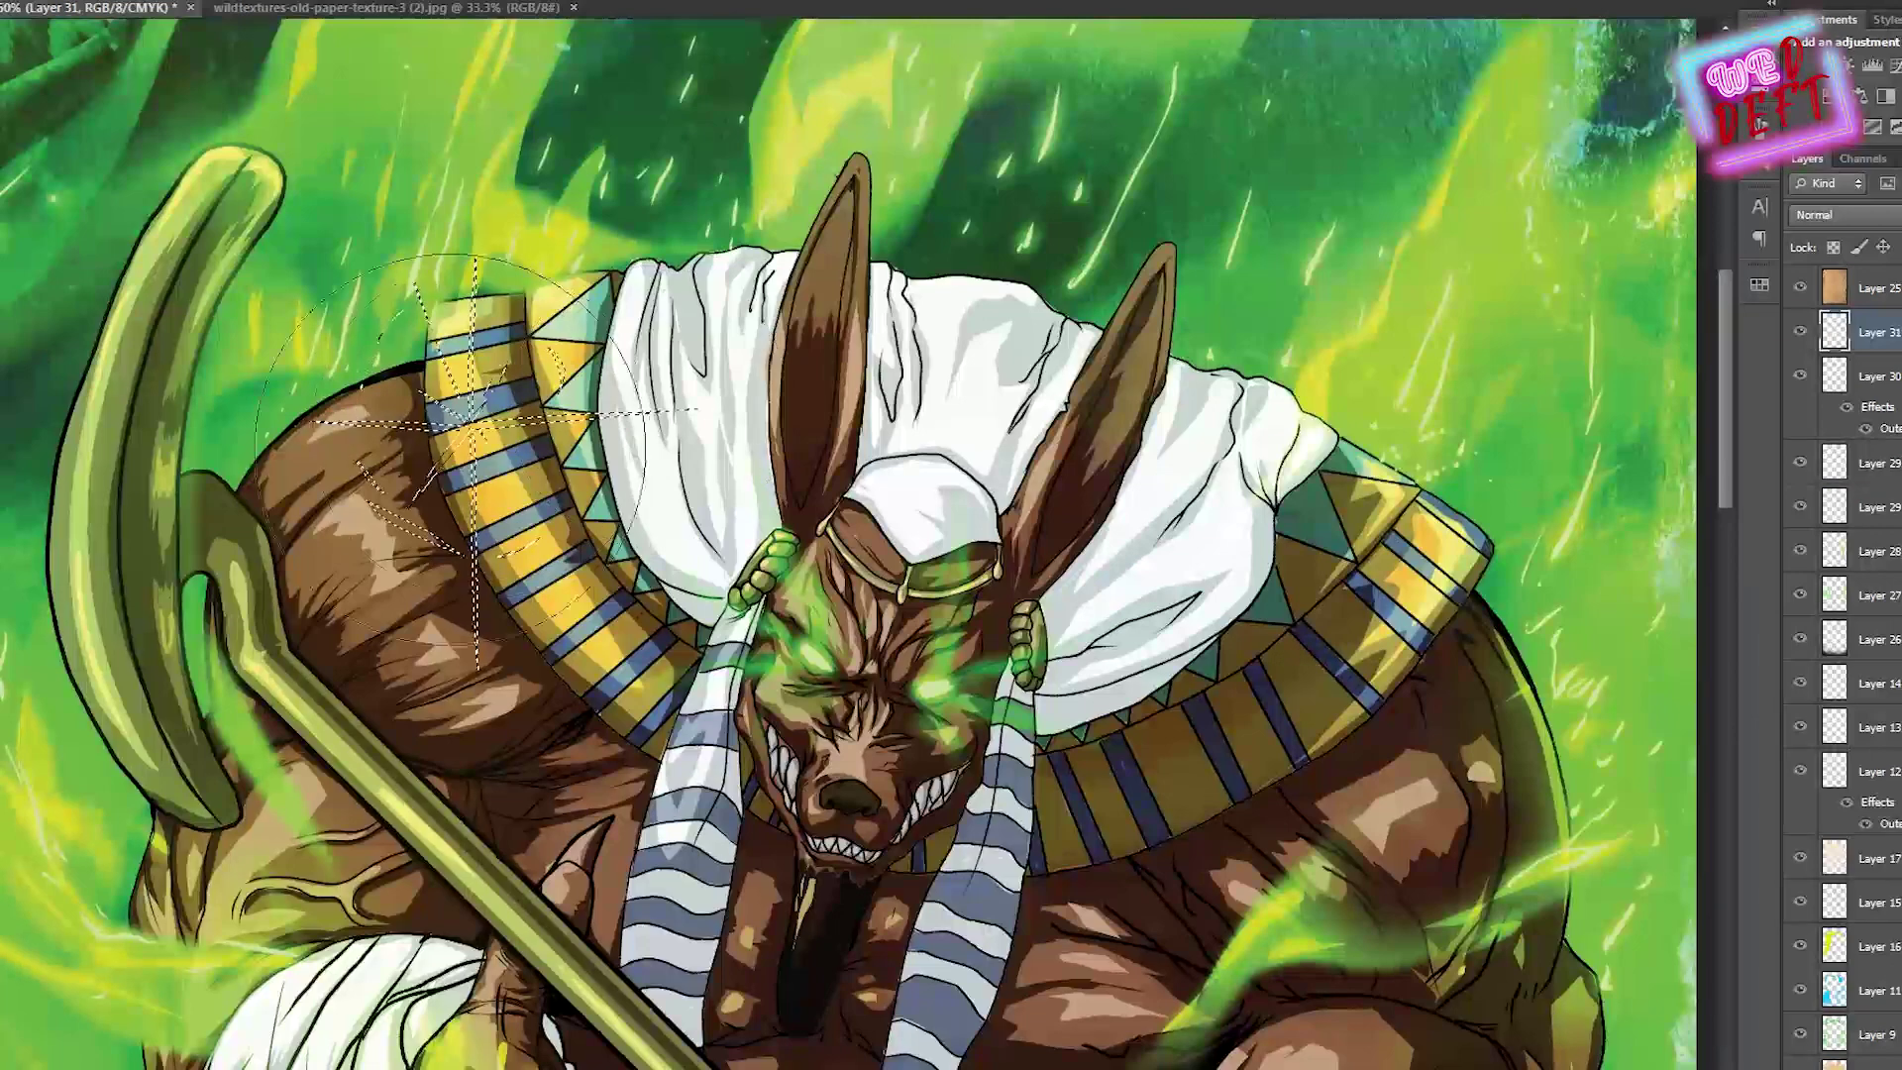
Give the sparkle layer an orange Outer Glow with size 38 px and range 23%
left_click(1416, 469)
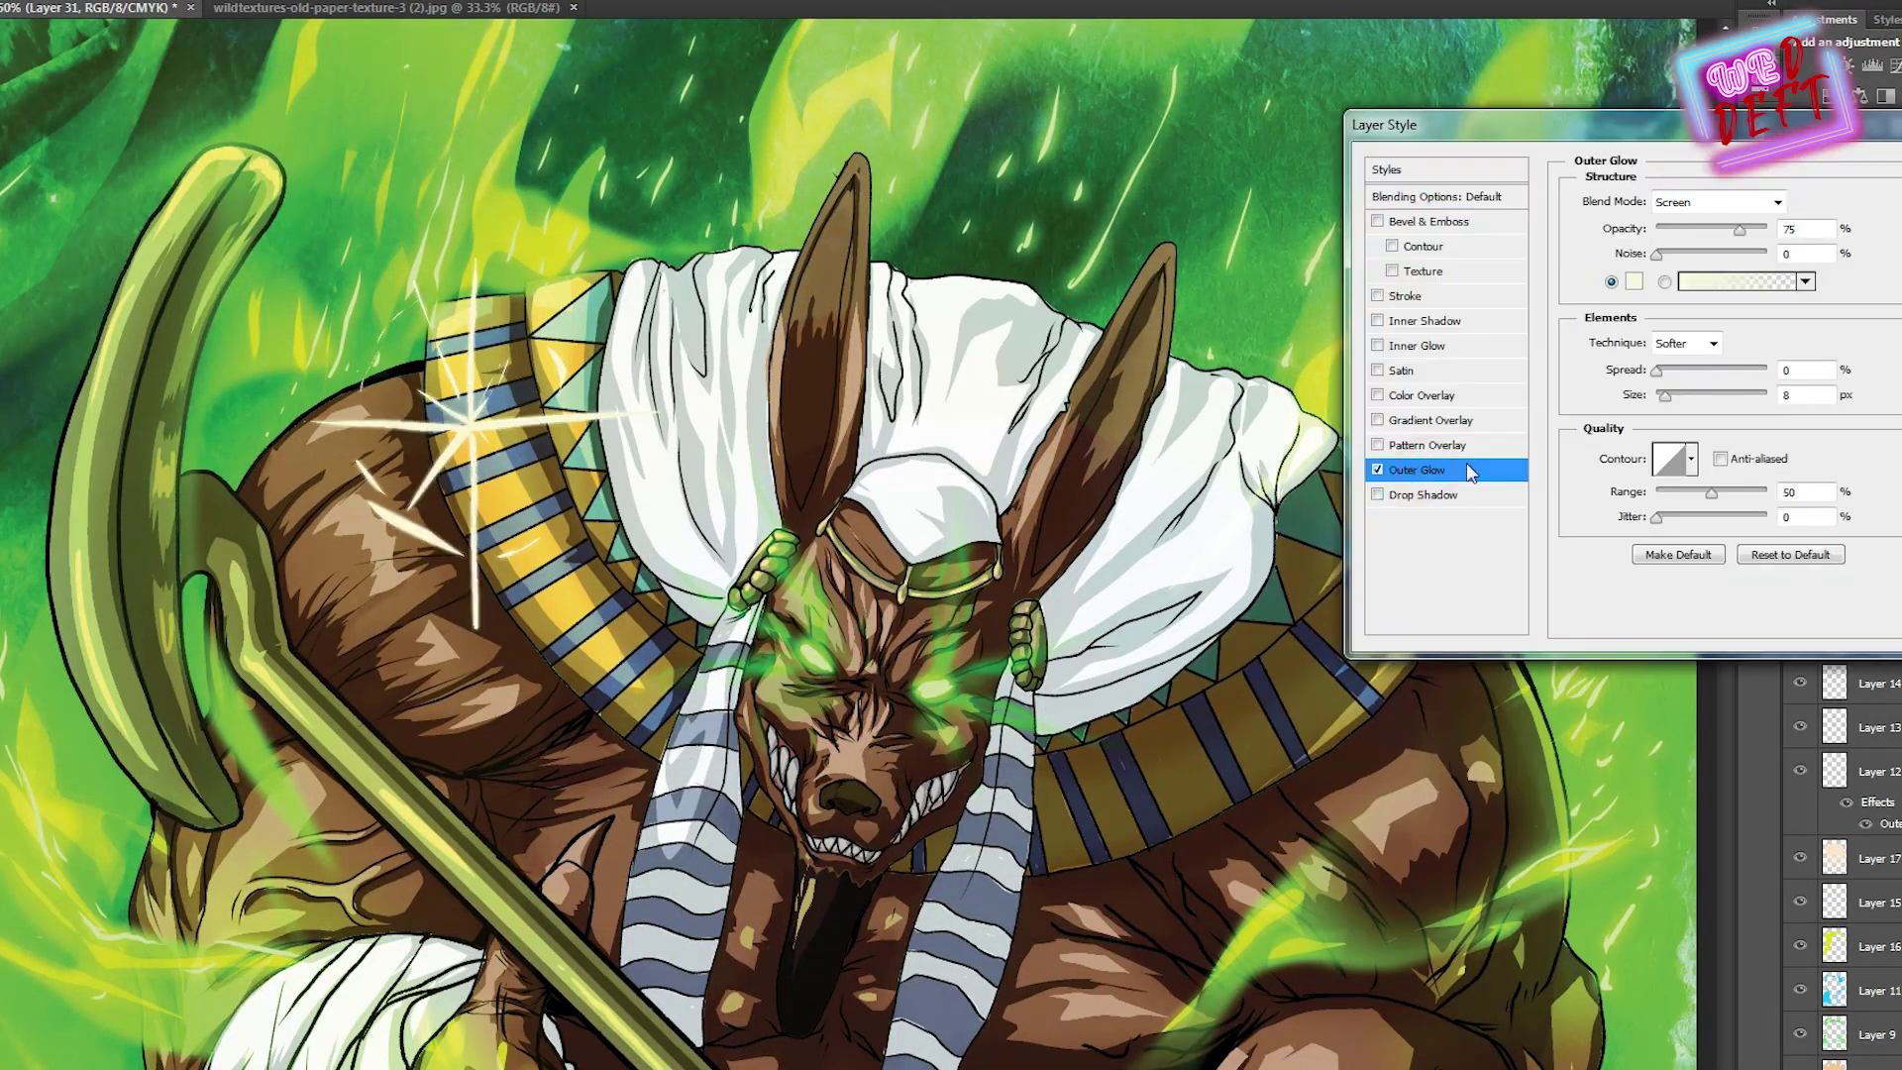
left_click(1633, 281)
left_click(1333, 693)
left_click_drag(1384, 917, 1384, 939)
left_click(1605, 668)
left_click_drag(1664, 394, 1678, 394)
left_click_drag(1711, 492, 1682, 500)
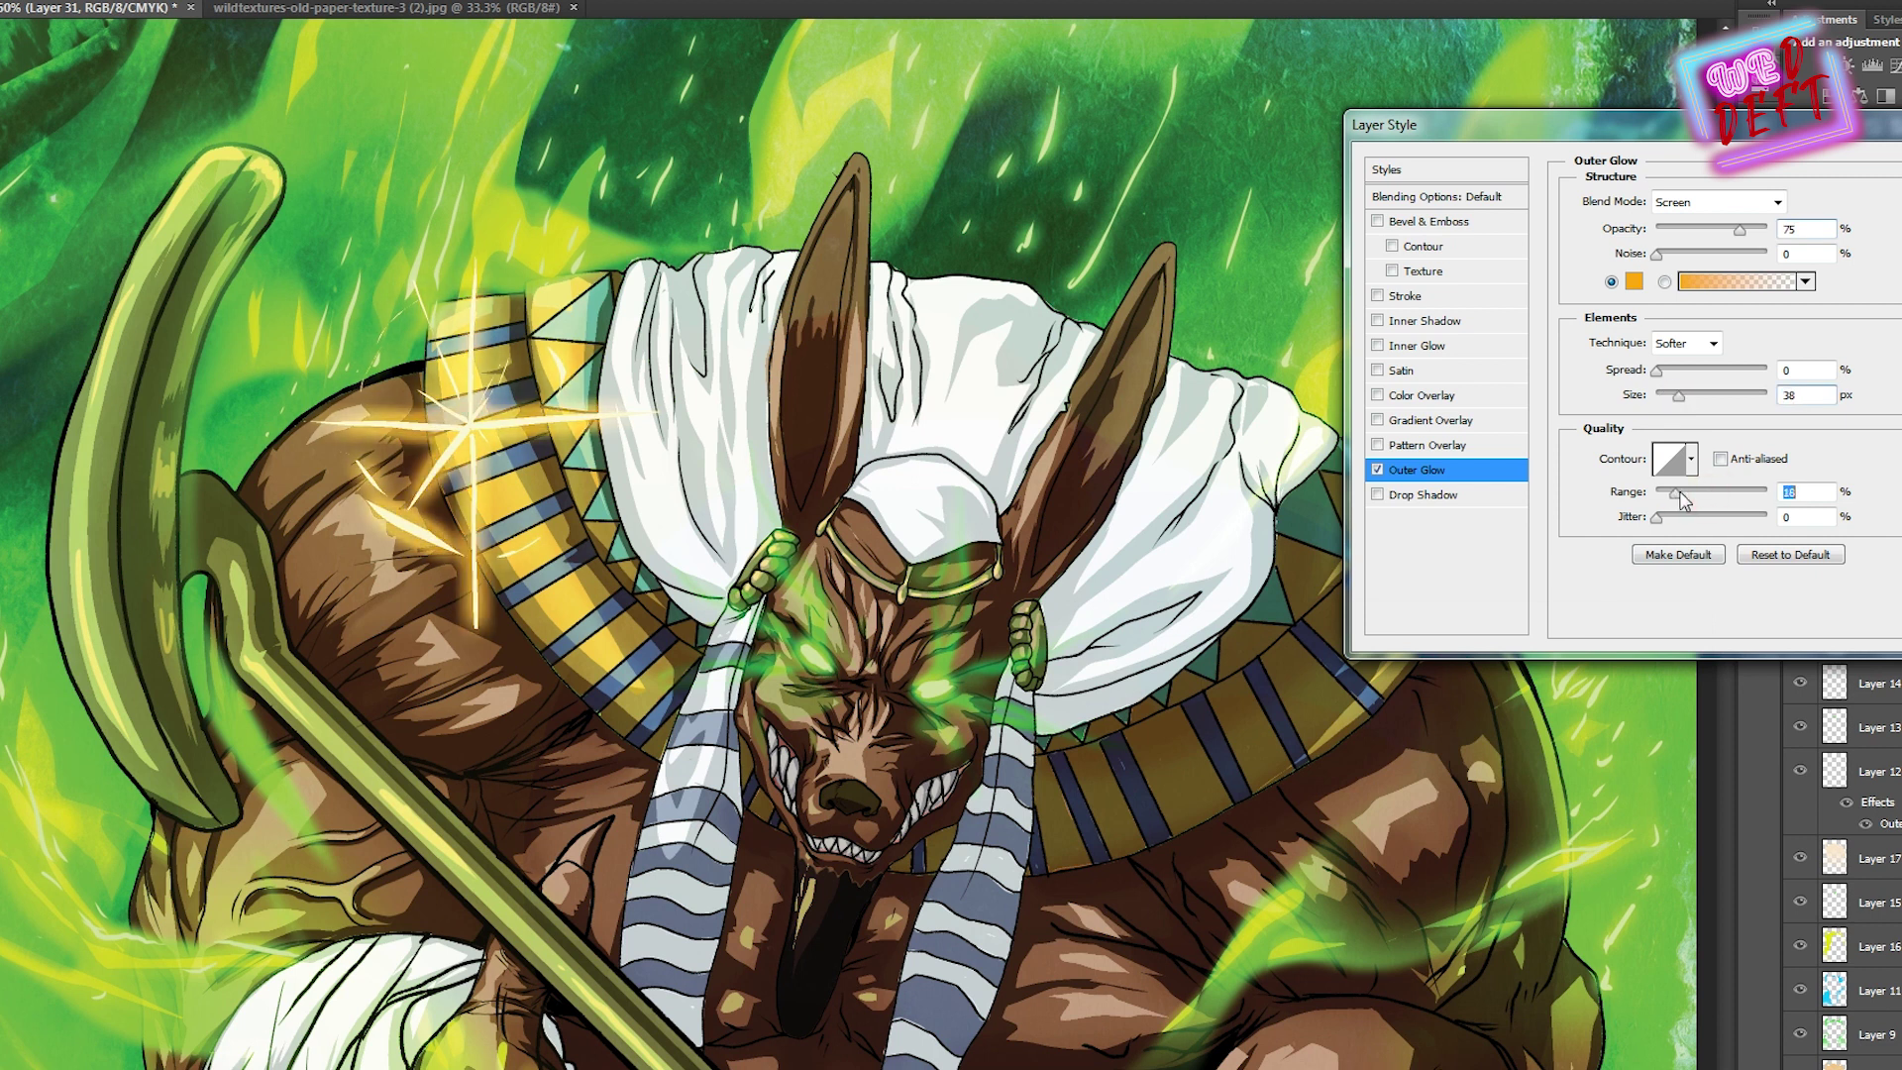
key("Return")
Change the blend mode of the sparkle layer's Outer Glow to Color Dodge
left_click(1437, 471)
left_click(1723, 201)
left_click(1718, 446)
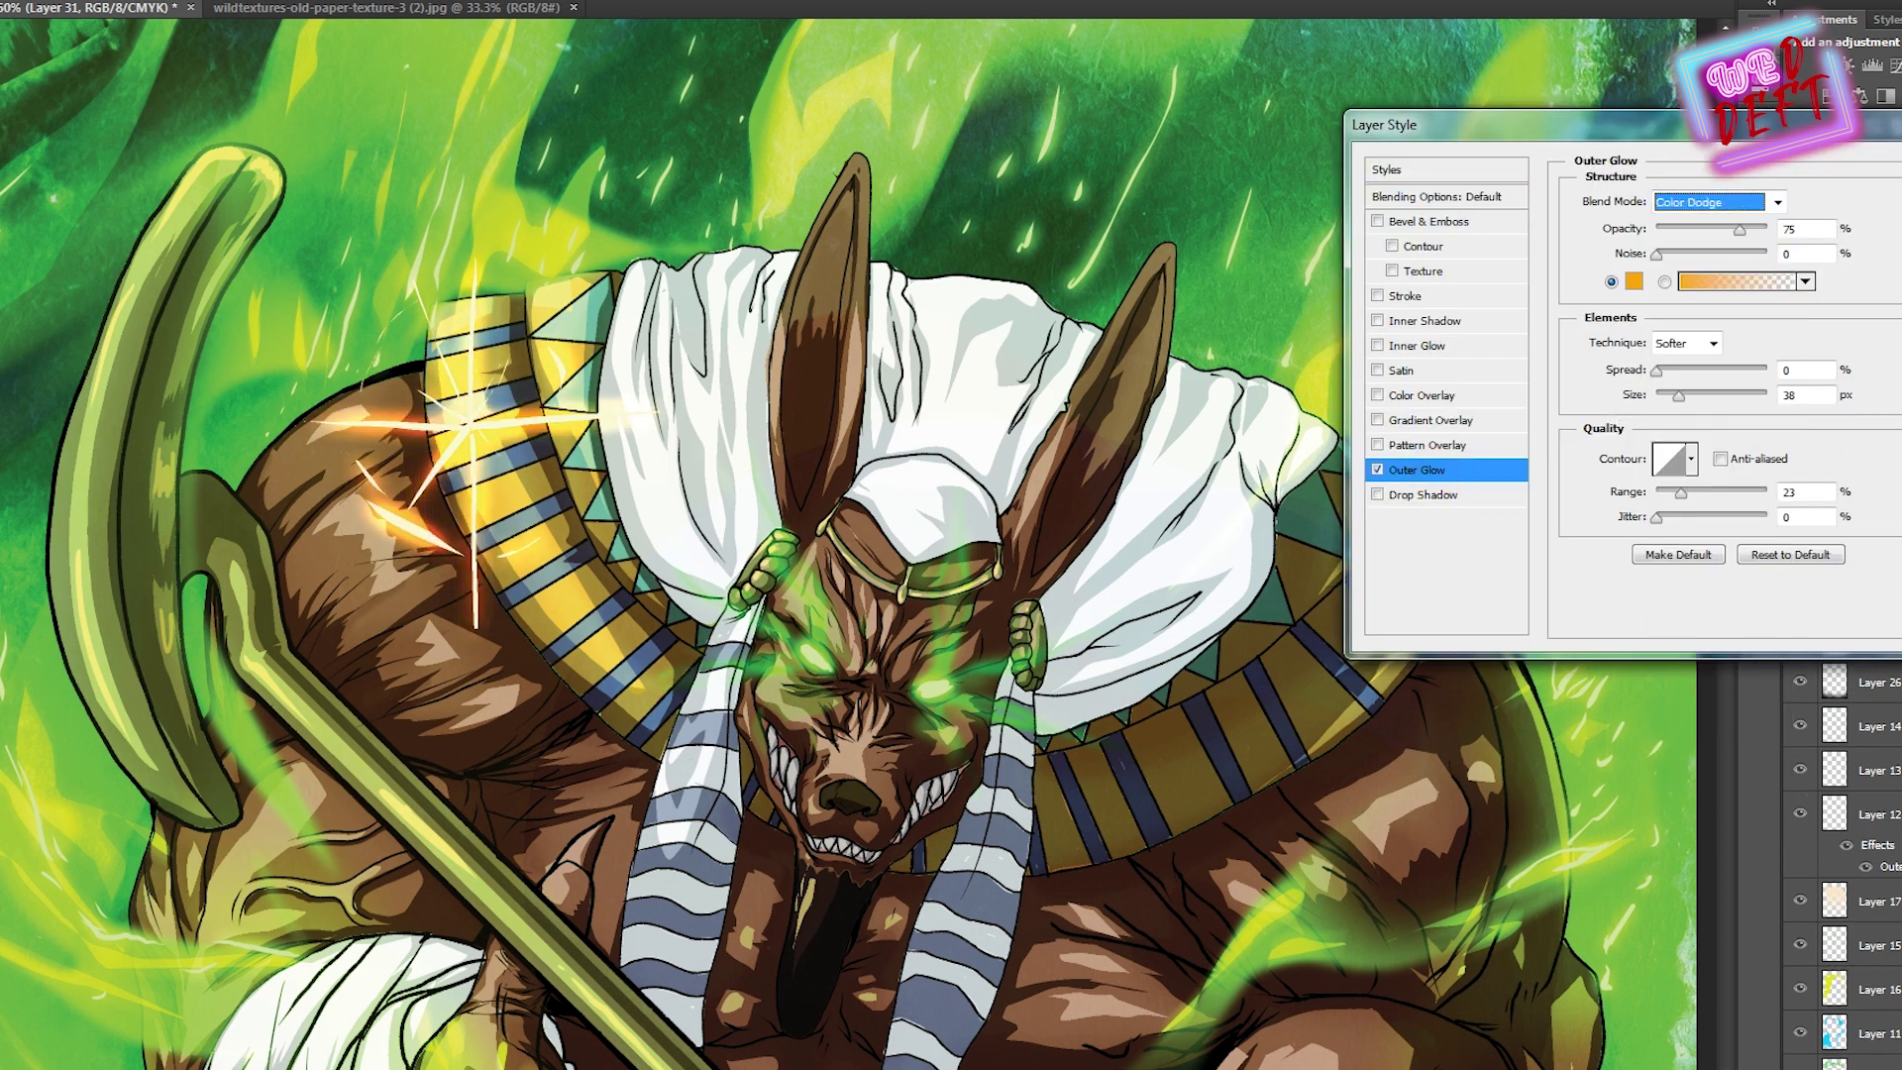
key("Return")
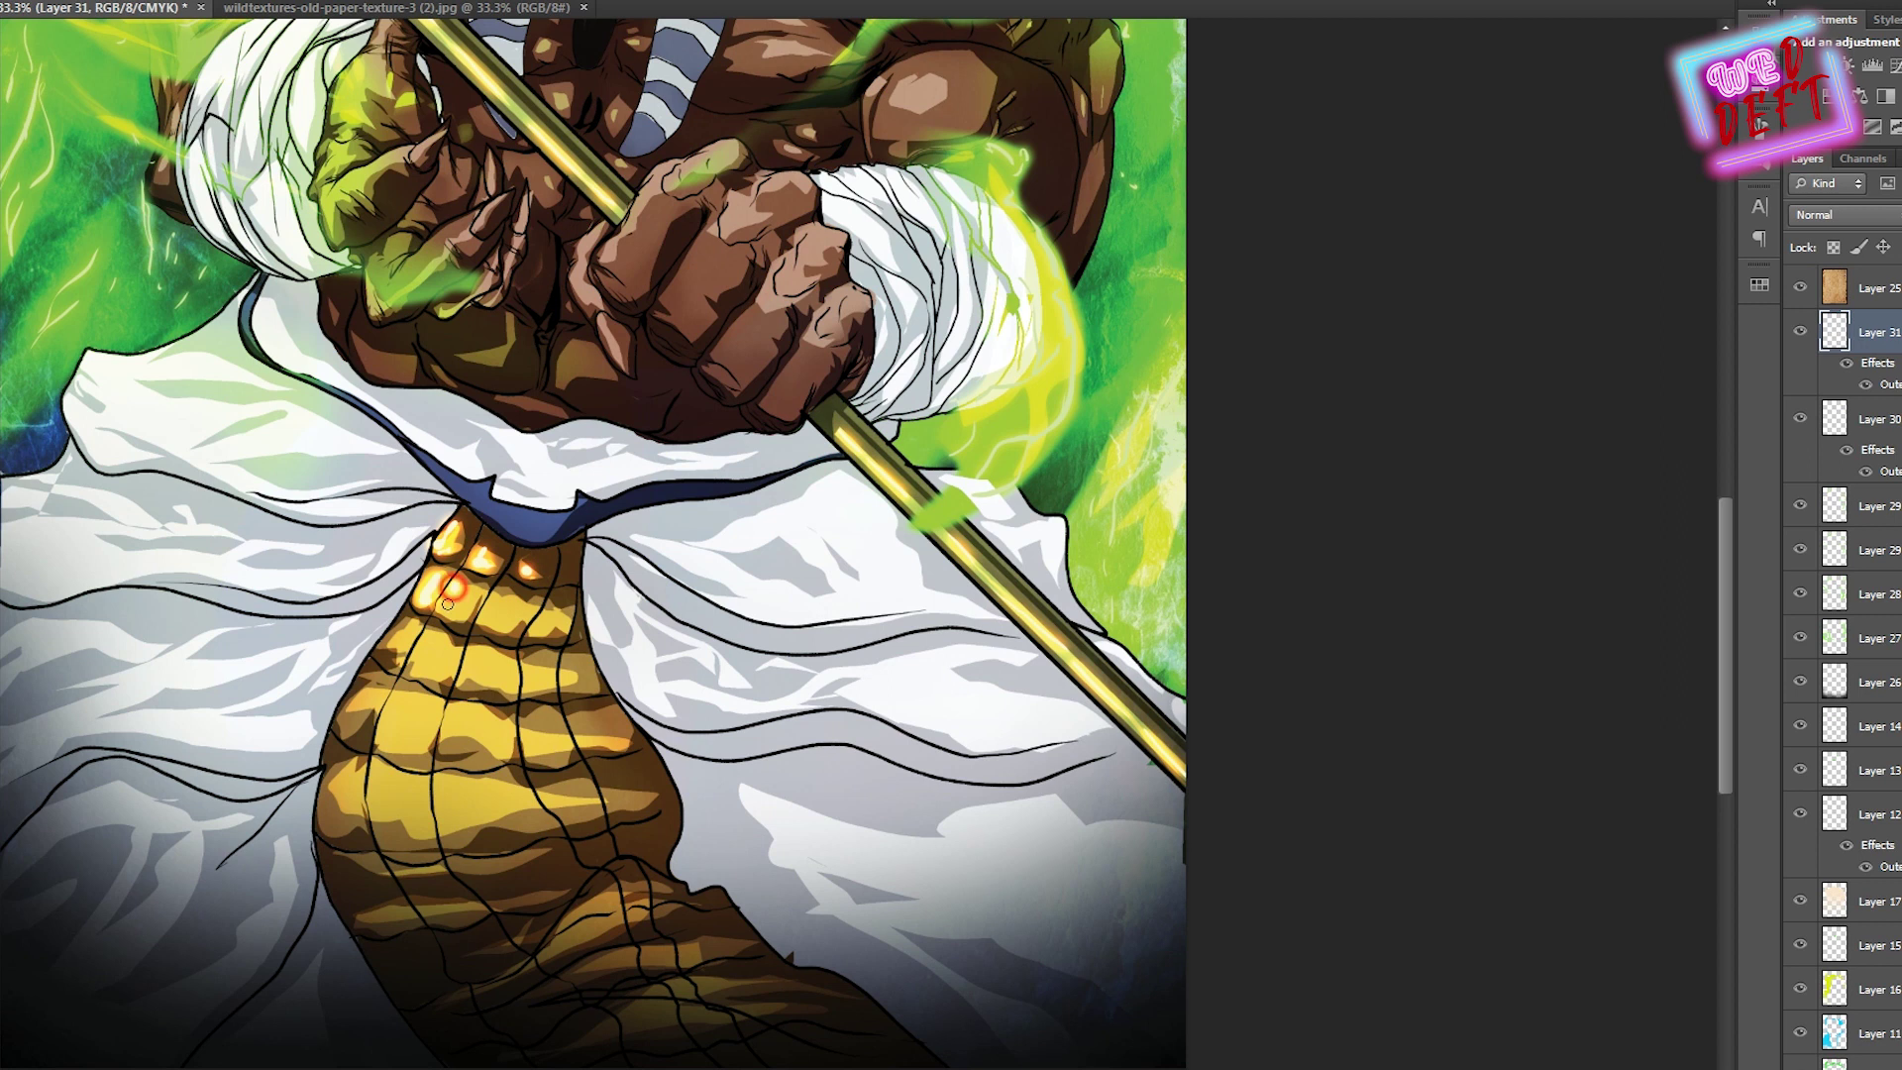
Paint glowing highlights over the segments of the golden waist cloth
mouse_move(492, 617)
left_mouse_down()
mouse_move(405, 660)
mouse_move(525, 687)
mouse_move(368, 711)
mouse_move(395, 737)
mouse_move(453, 721)
mouse_move(564, 748)
mouse_move(491, 727)
mouse_move(664, 738)
left_mouse_up()
key("ctrl+minus")
left_click_drag(476, 824, 500, 824)
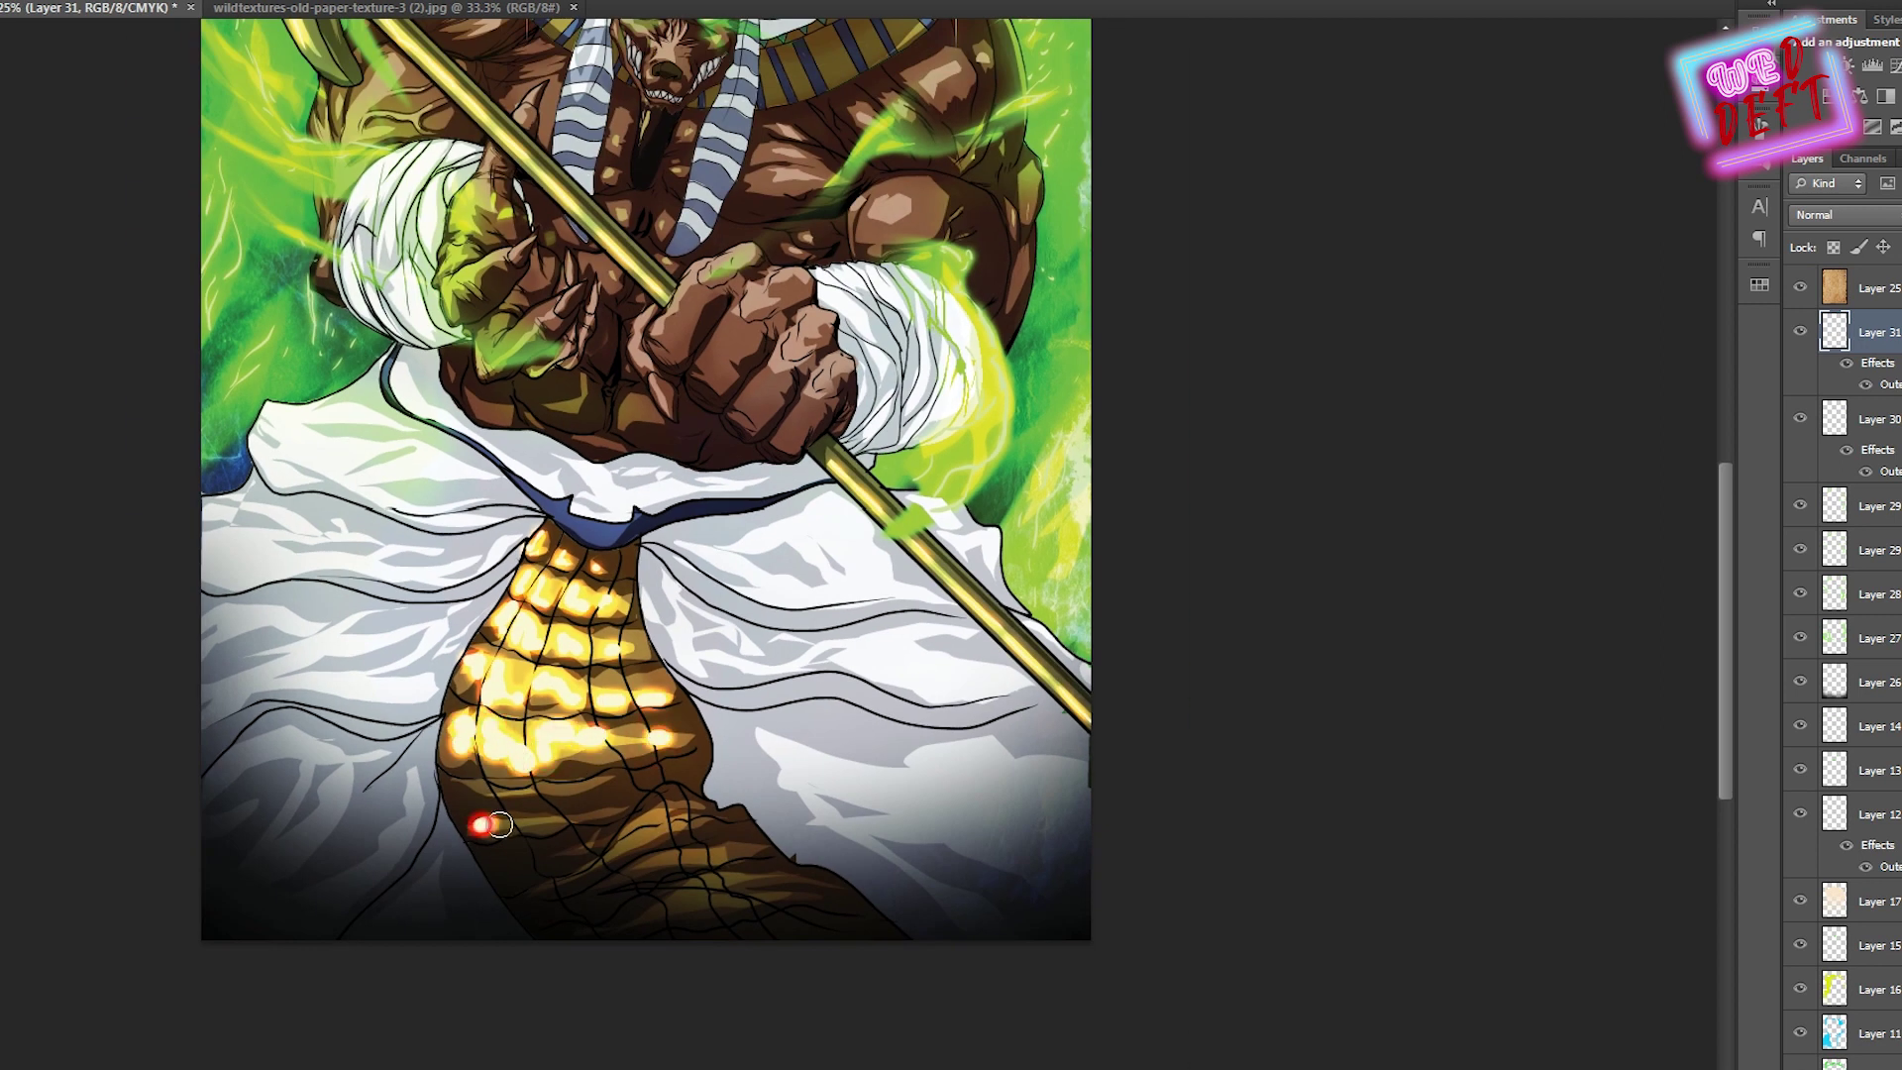
Paint glowing highlights over the eyes and the teeth on both sides of the muzzle
key("ctrl+minus")
key("ctrl+plus")
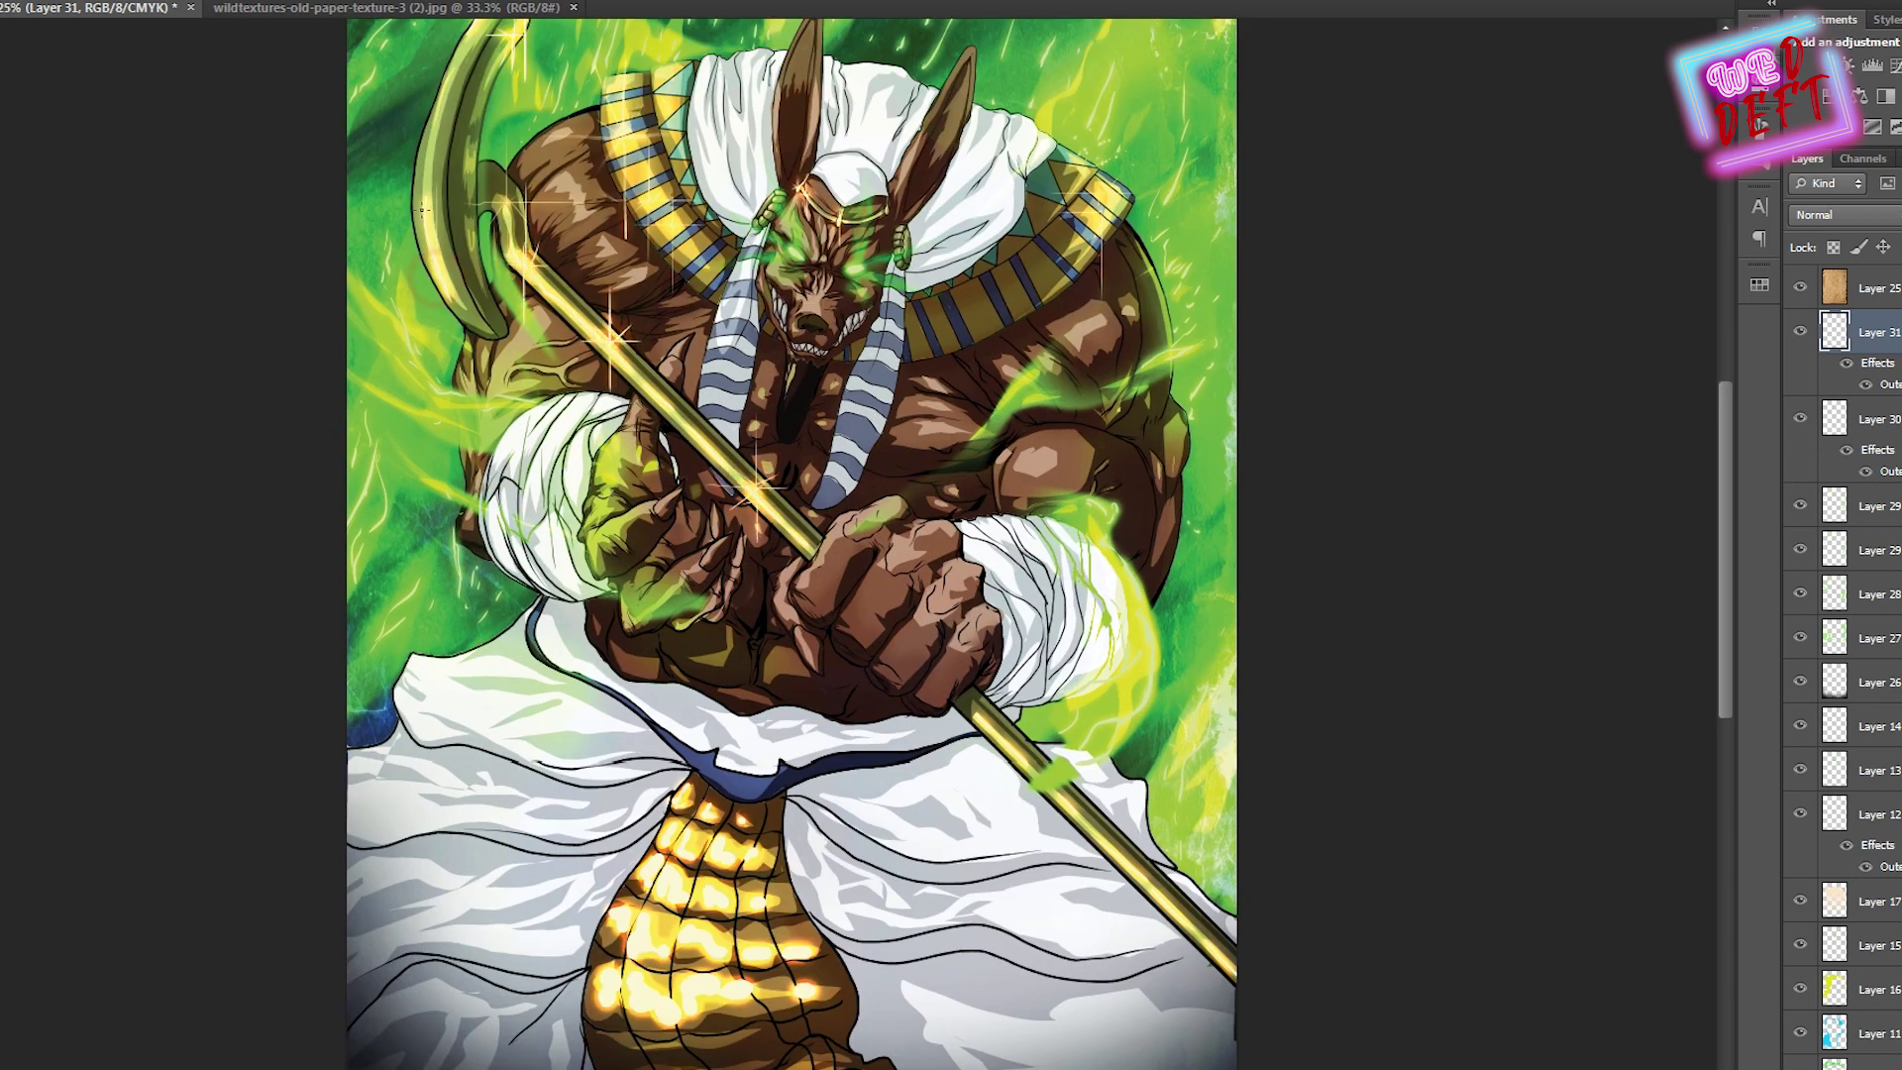
key("ctrl+minus")
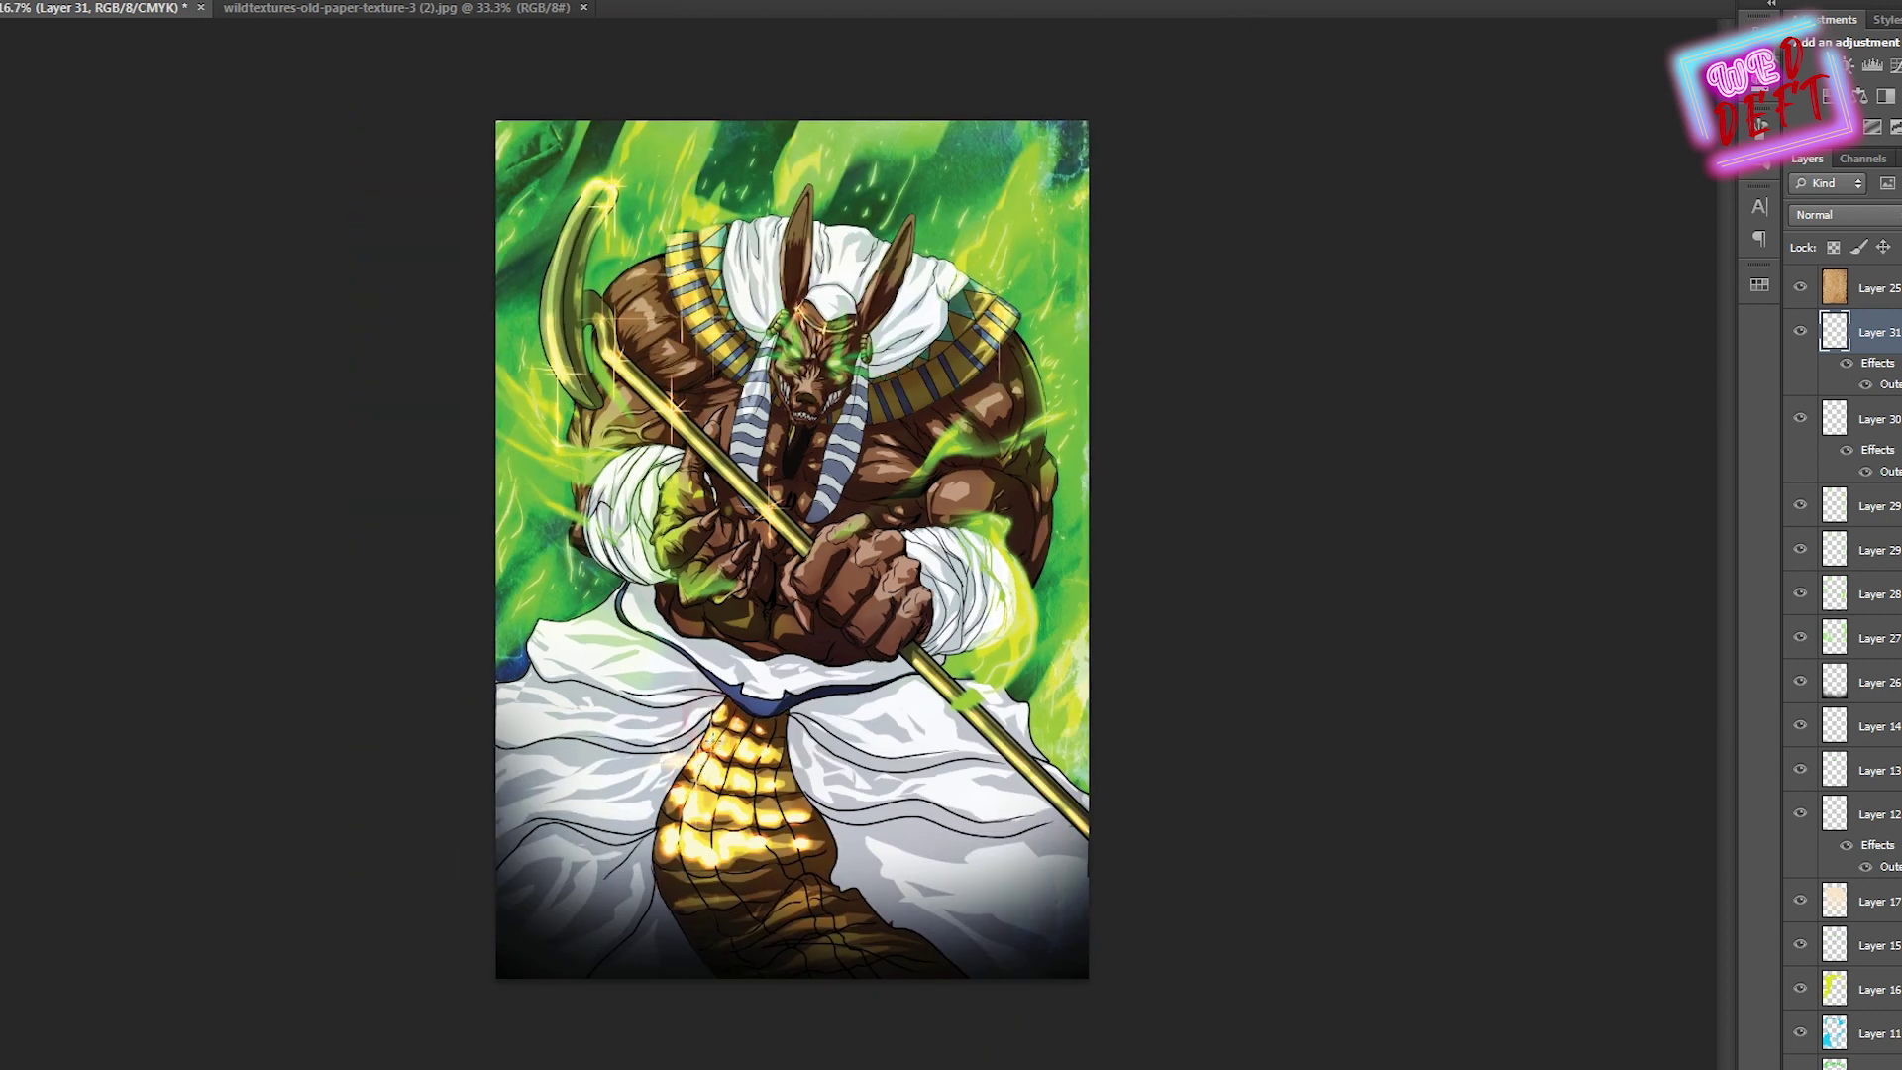
key("ctrl+plus")
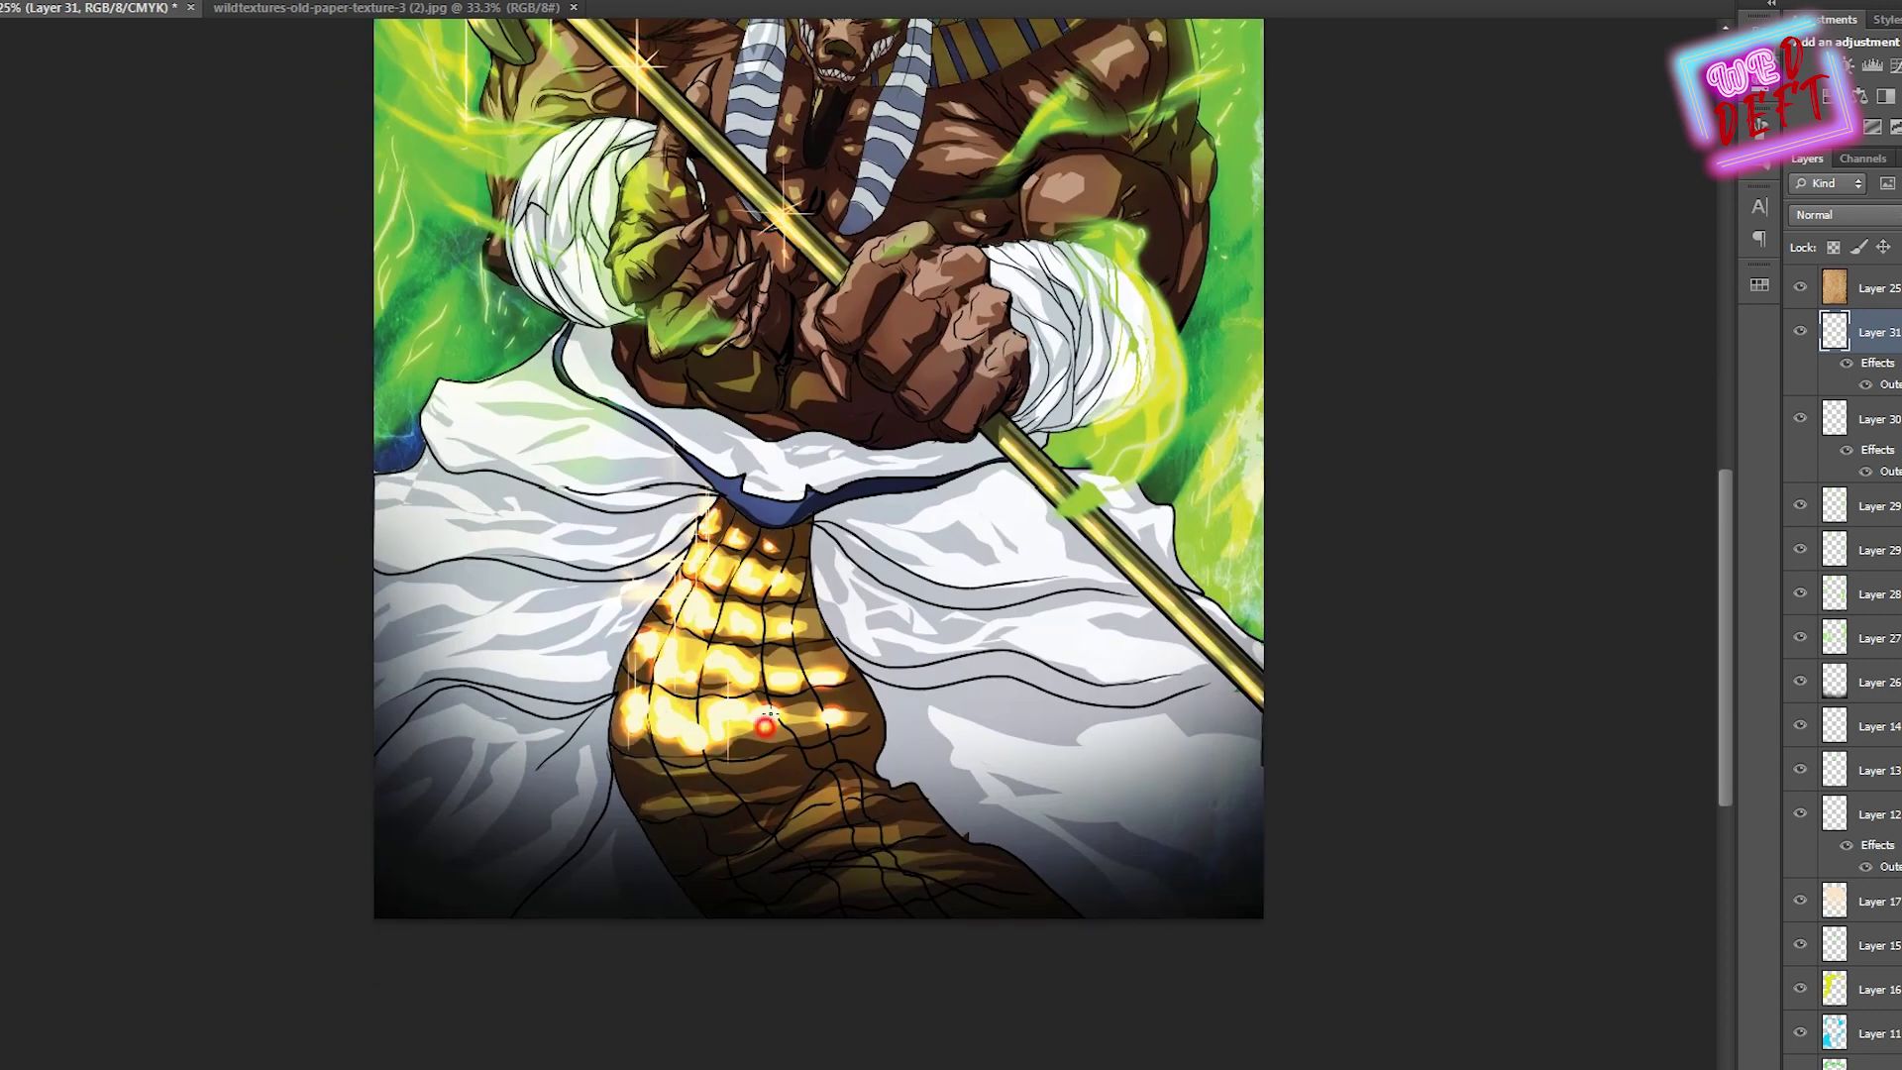
scroll(766, 726, "up", 5)
scroll(852, 633, "up", 6)
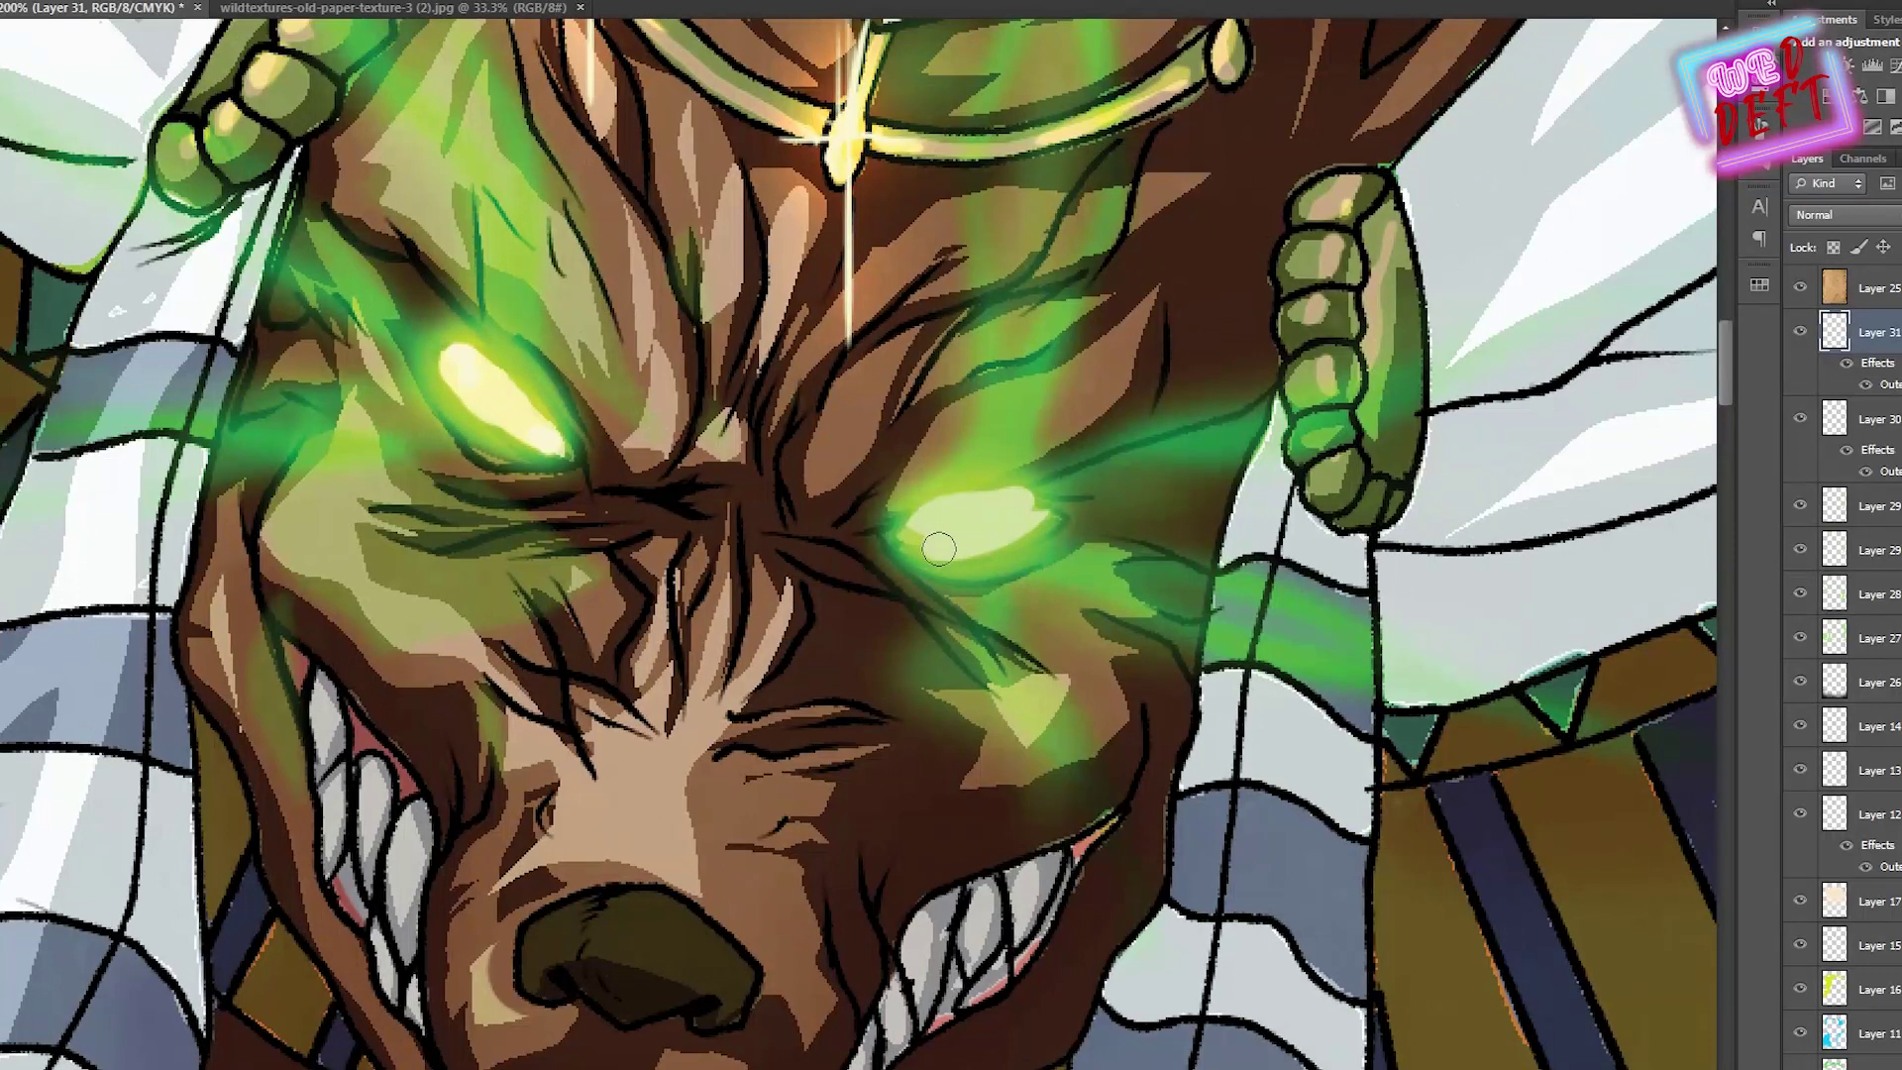
scroll(939, 547, "down", 8)
scroll(377, 634, "up", 8)
mouse_move(385, 830)
left_mouse_down()
mouse_move(456, 862)
mouse_move(465, 906)
mouse_move(424, 851)
left_mouse_up()
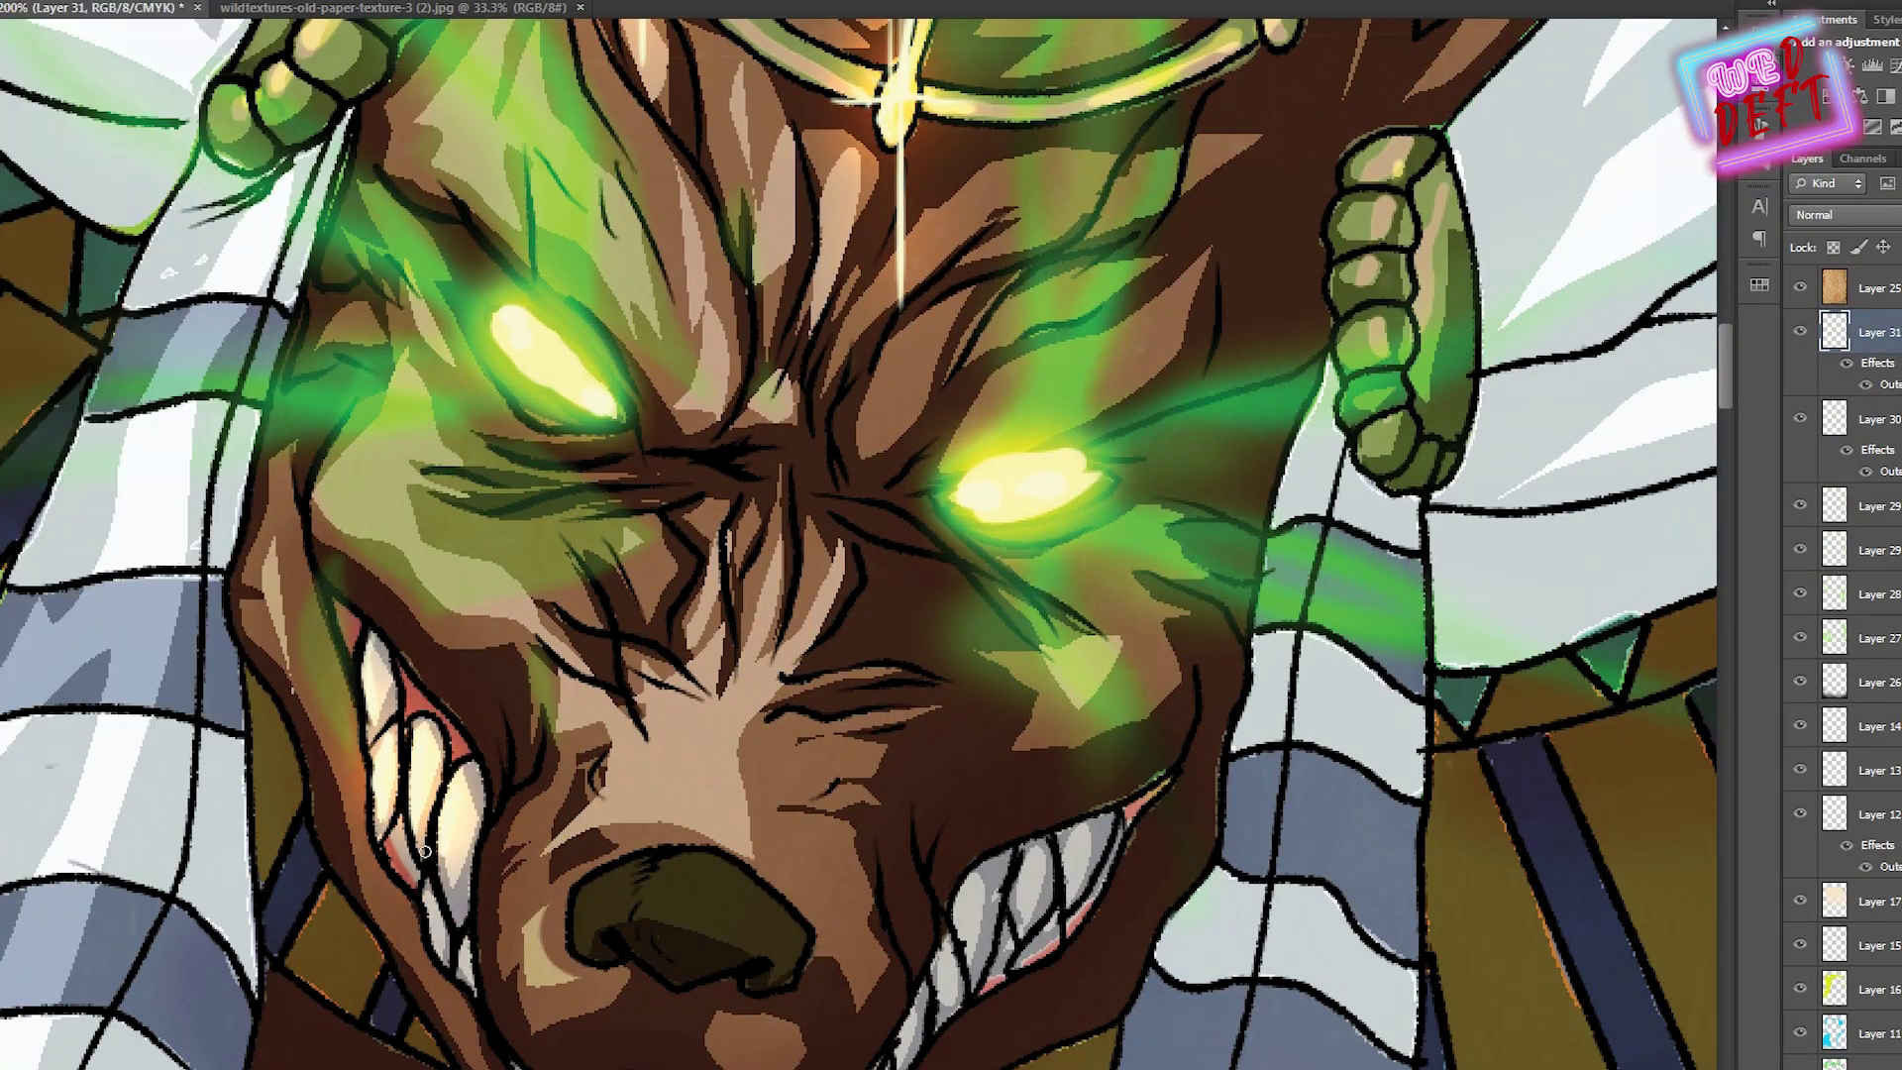
left_click_drag(1020, 874, 1001, 926)
Paint glowing highlights on the golden beaded ornaments at both sides of the head and save the illustration
key("ctrl+minus")
mouse_move(594, 205)
left_mouse_down()
mouse_move(555, 312)
mouse_move(515, 347)
left_mouse_up()
mouse_move(1109, 342)
left_mouse_down()
mouse_move(1090, 387)
mouse_move(1130, 402)
left_mouse_up()
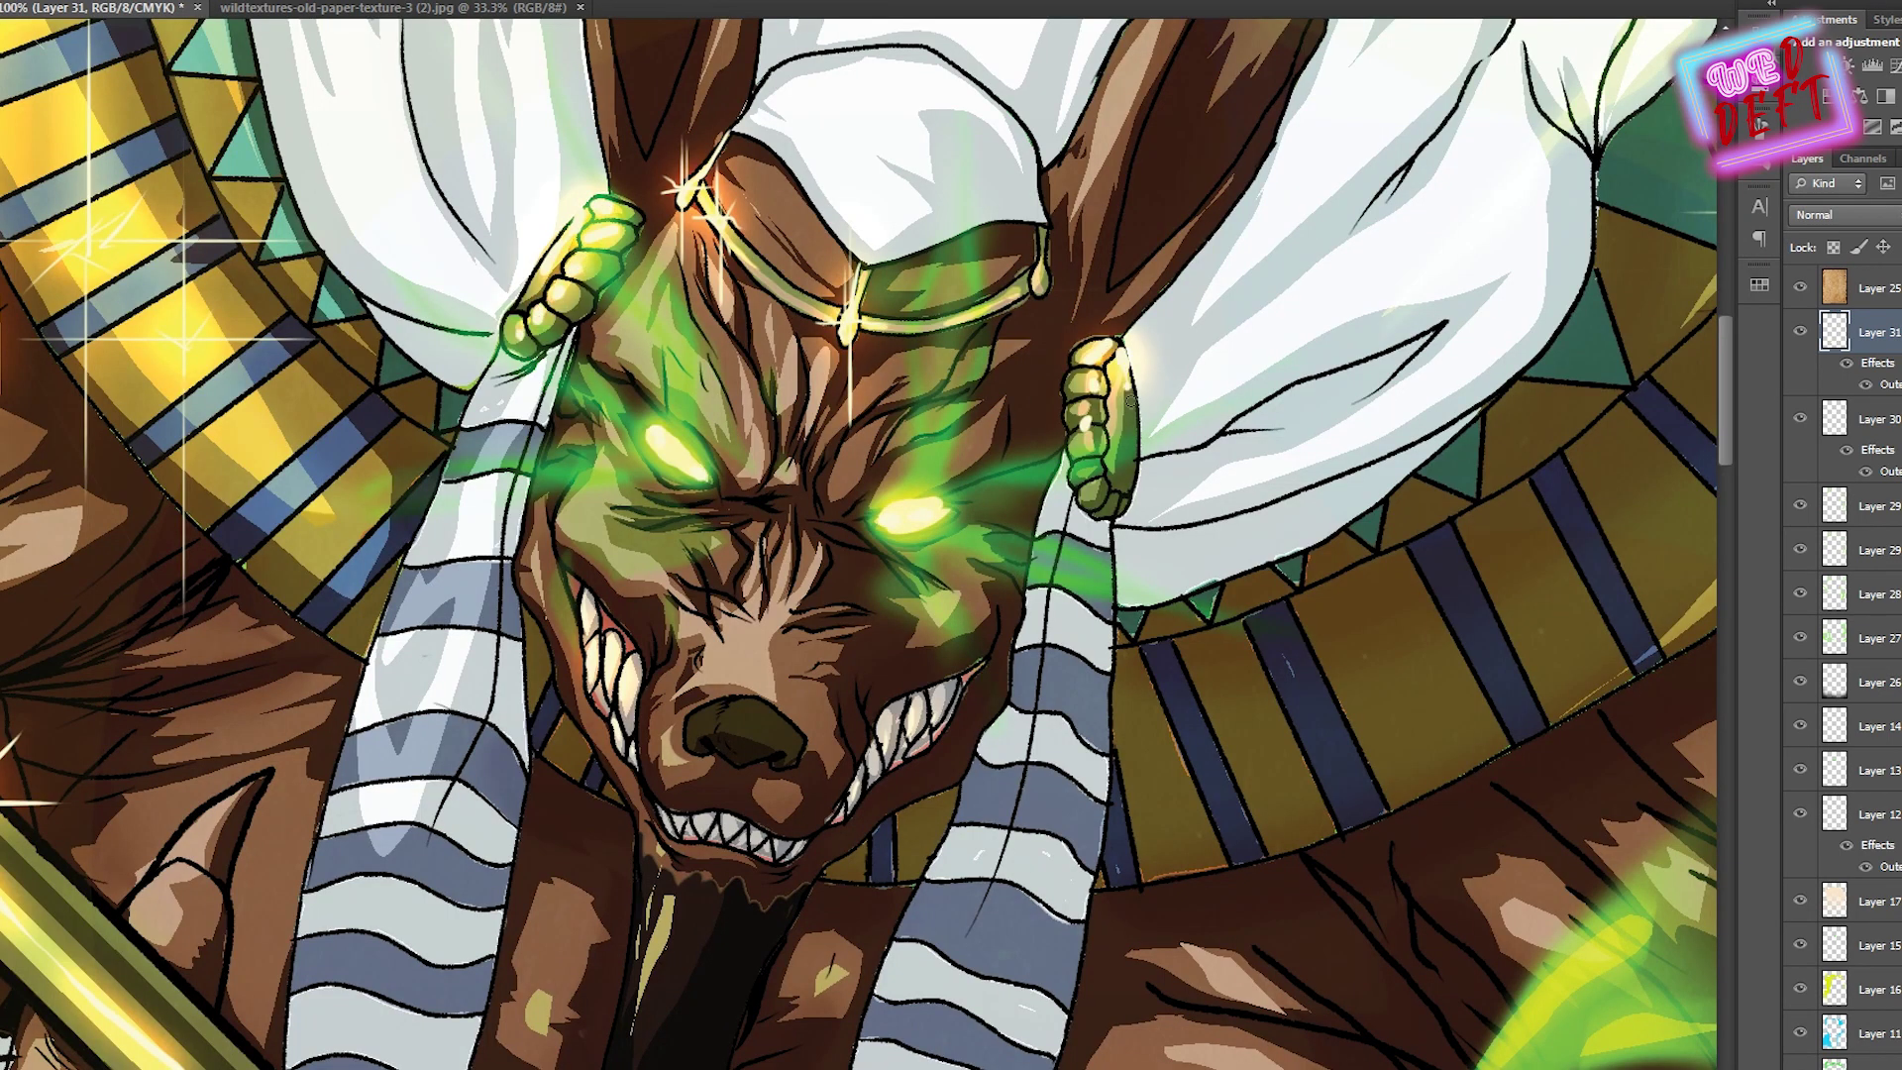
key("ctrl+minus")
key("ctrl+minus")
key("ctrl+minus")
key("ctrl+minus")
key("ctrl+minus")
key("ctrl+s")
Select the paper texture layer, Layer 25, and try other blend modes on it, ending on Divide
left_click(1879, 287)
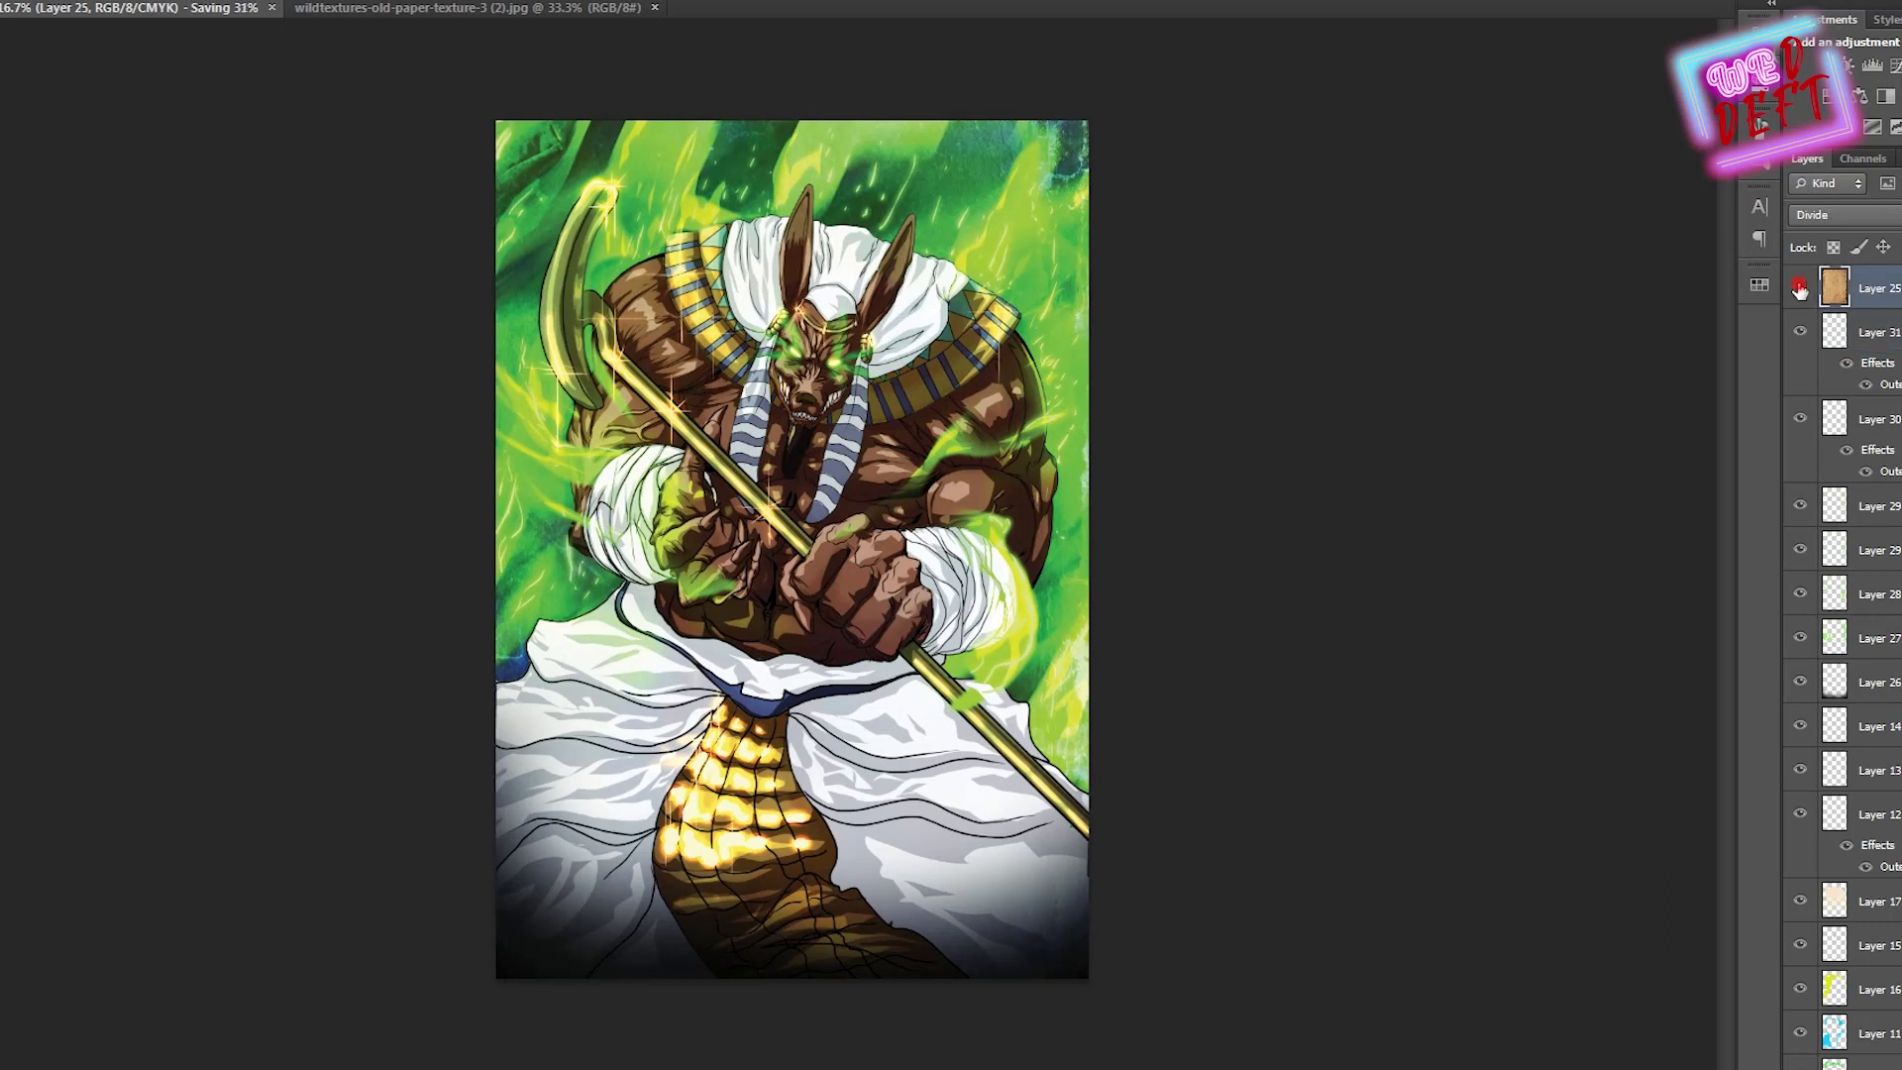
key("shift+minus")
key("shift+minus")
key("shift+minus")
key("shift+minus")
key("shift+minus")
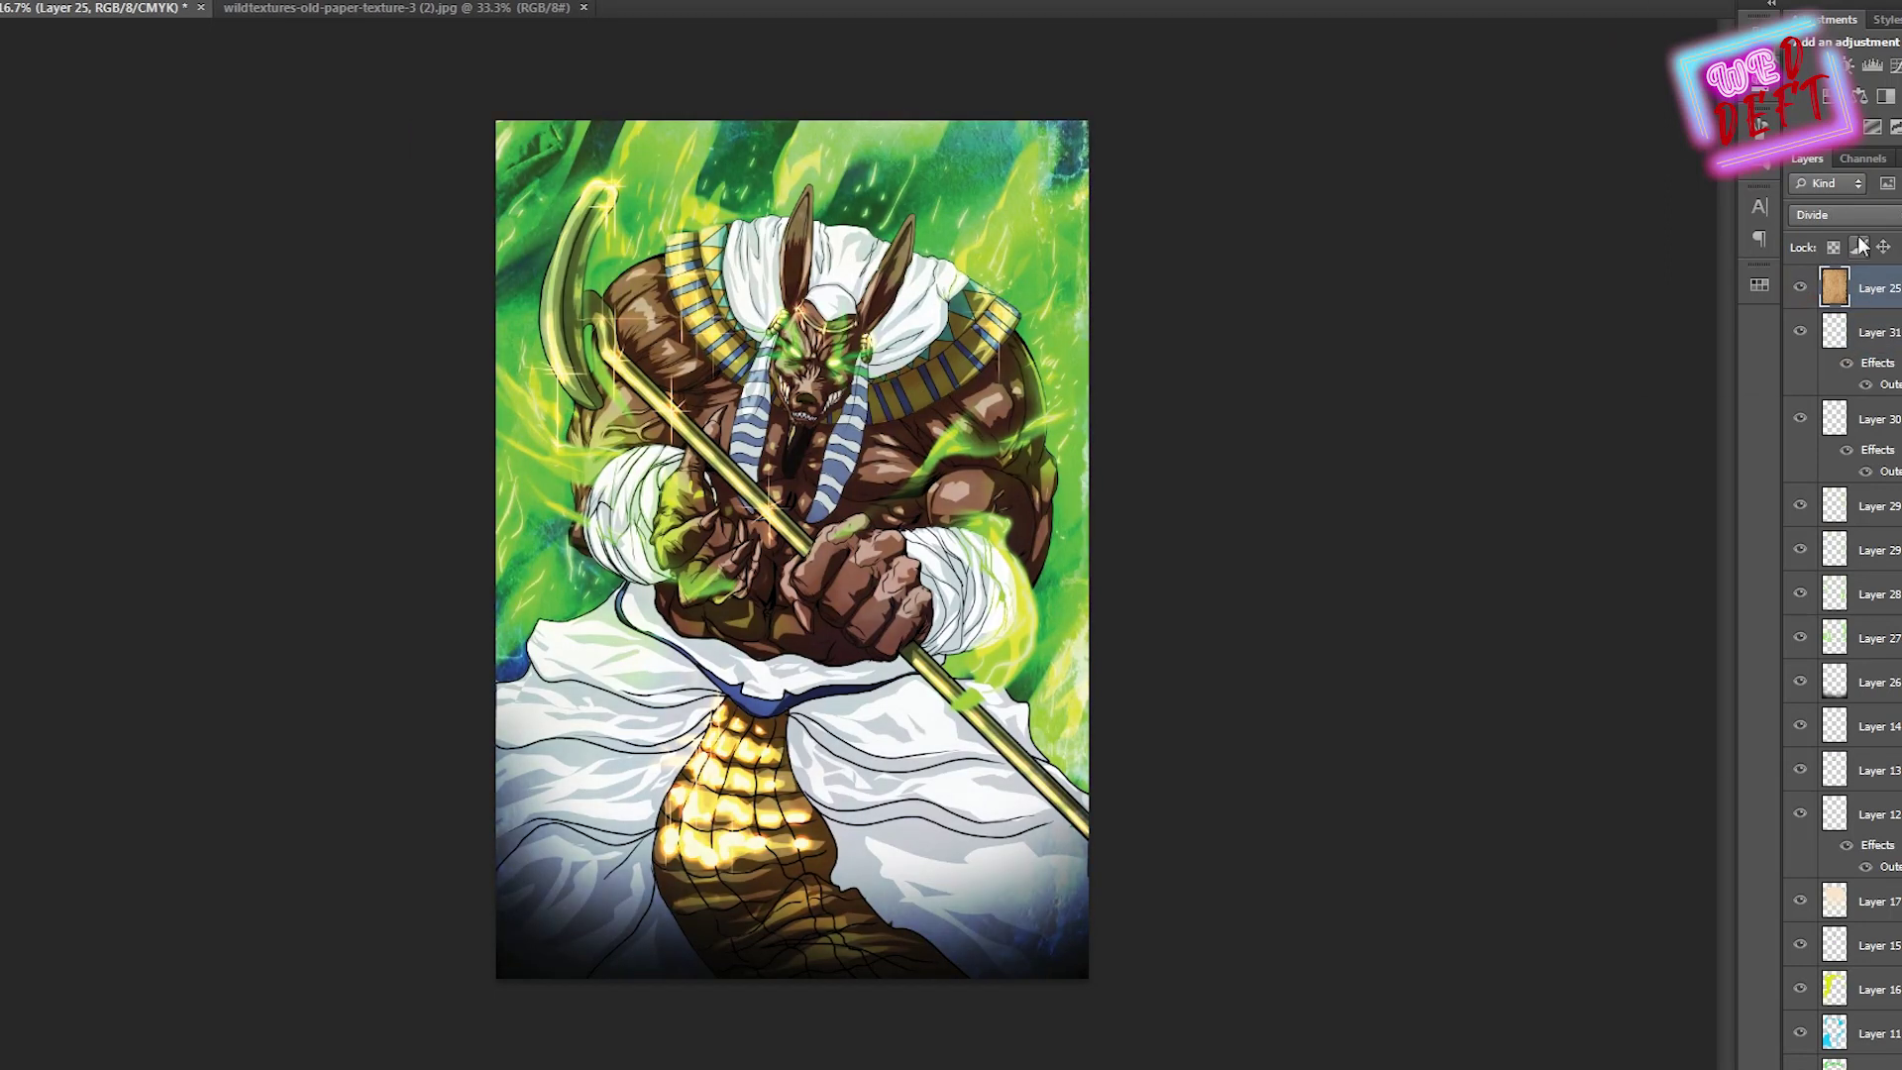
Shift the hue of the paper texture layer to yellow-green with Hue/Saturation and save the illustration
key("ctrl+u")
left_click_drag(1649, 598, 1668, 595)
key("Return")
key("ctrl+plus")
key("ctrl+minus")
key("ctrl+s")
key("ctrl+plus")
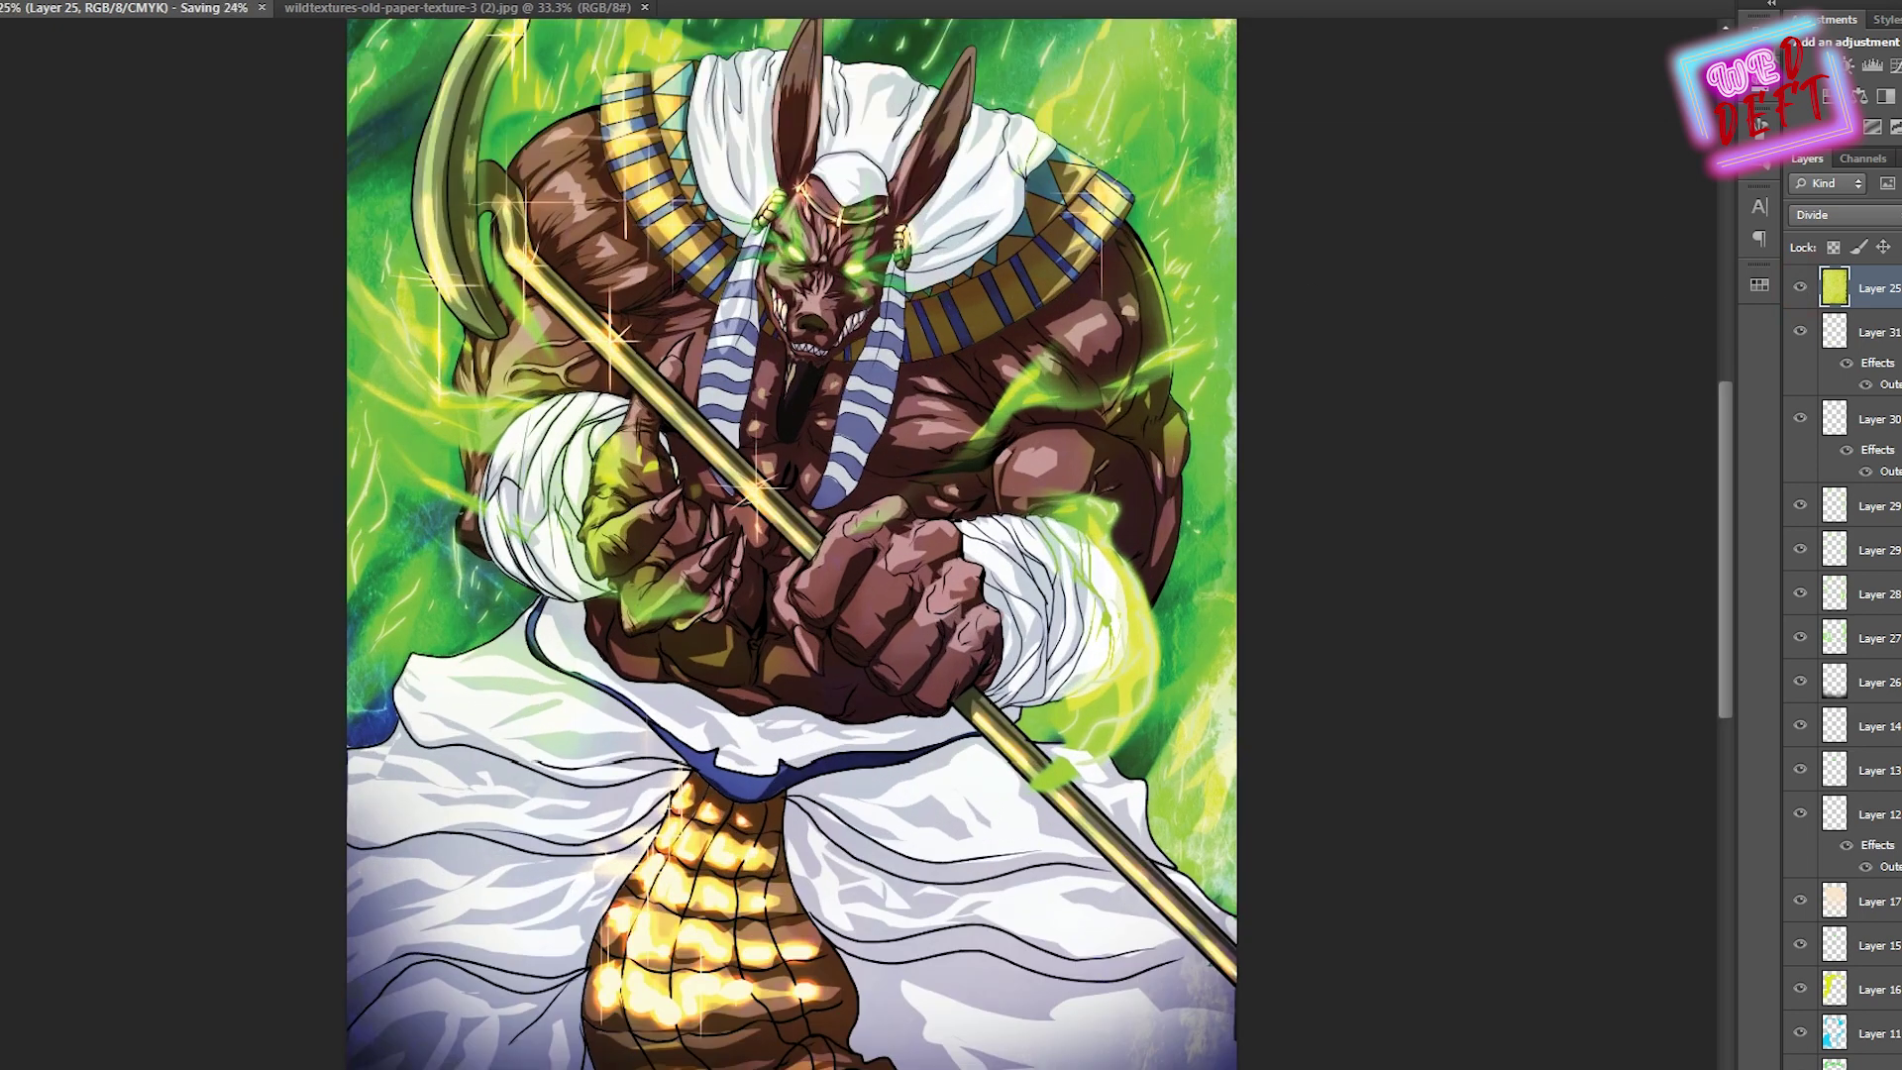
key("alt+f")
key("Escape")
key("alt+Tab")
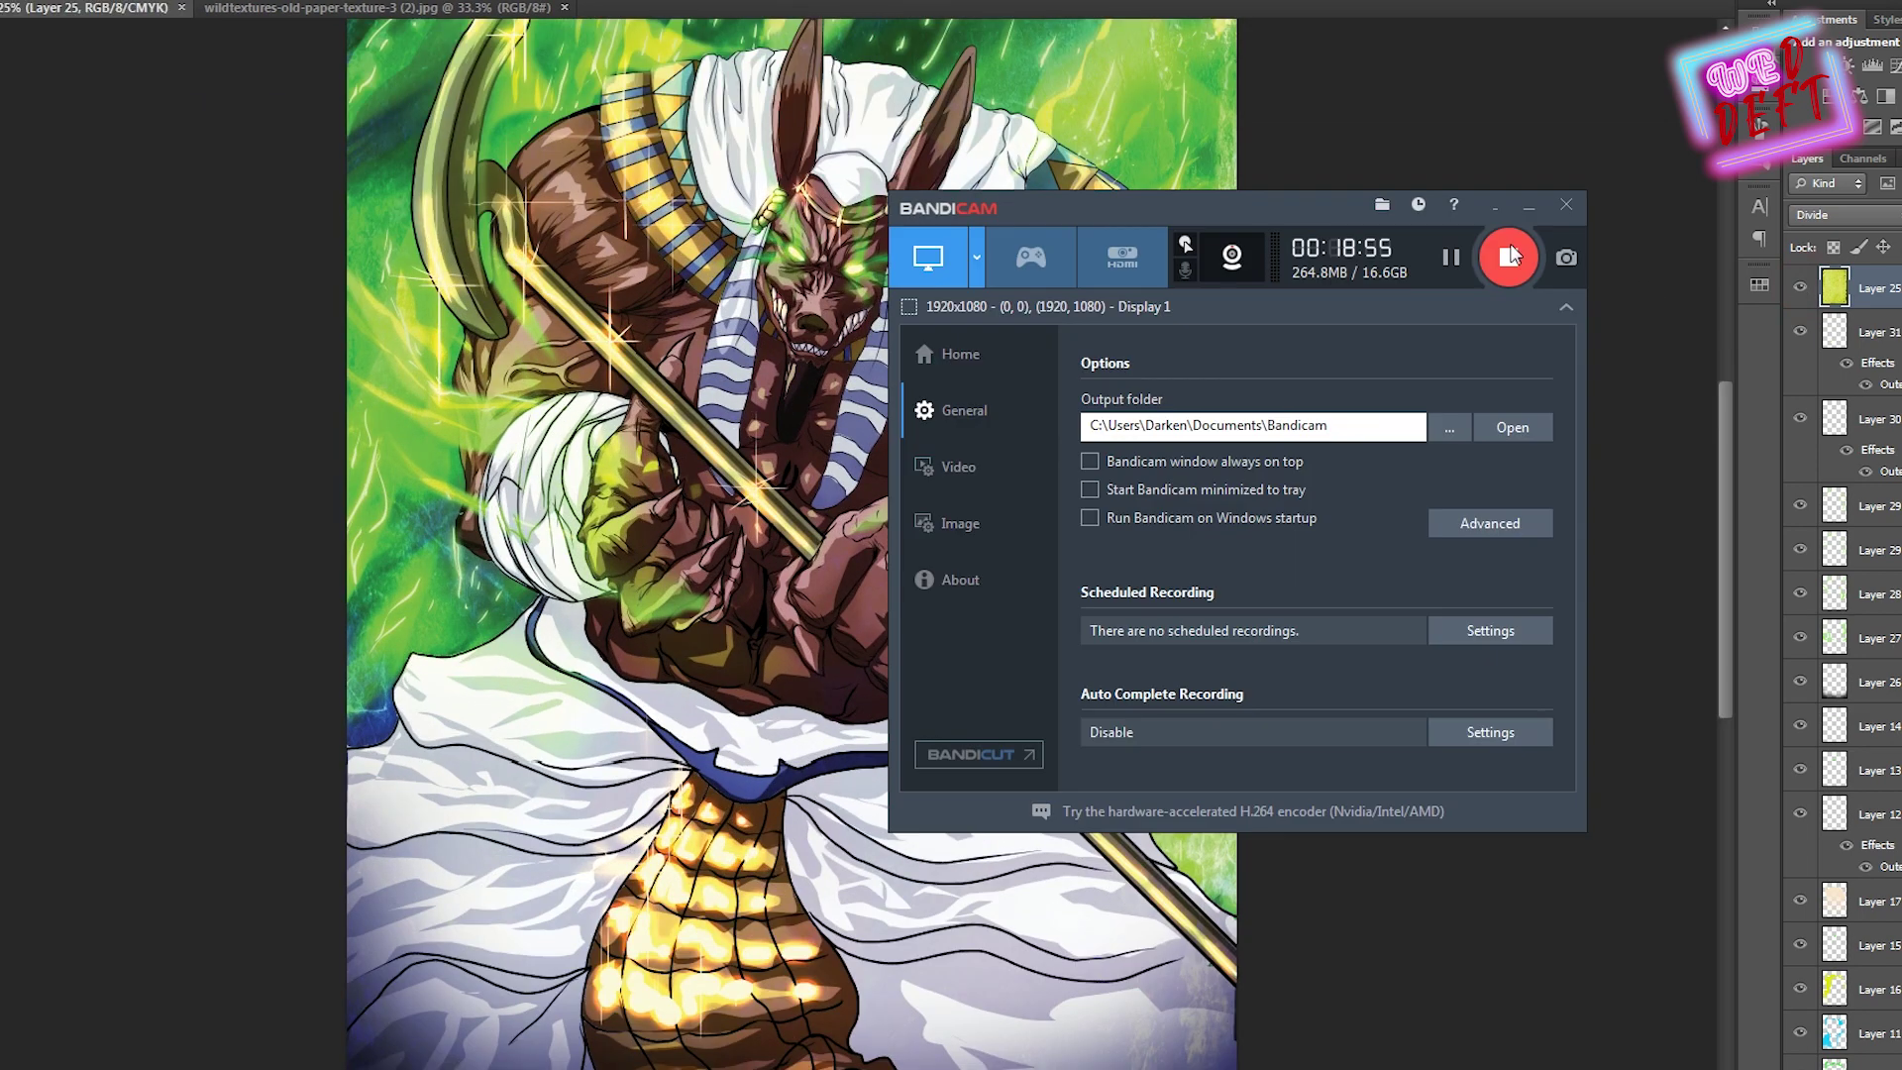
left_click(1510, 256)
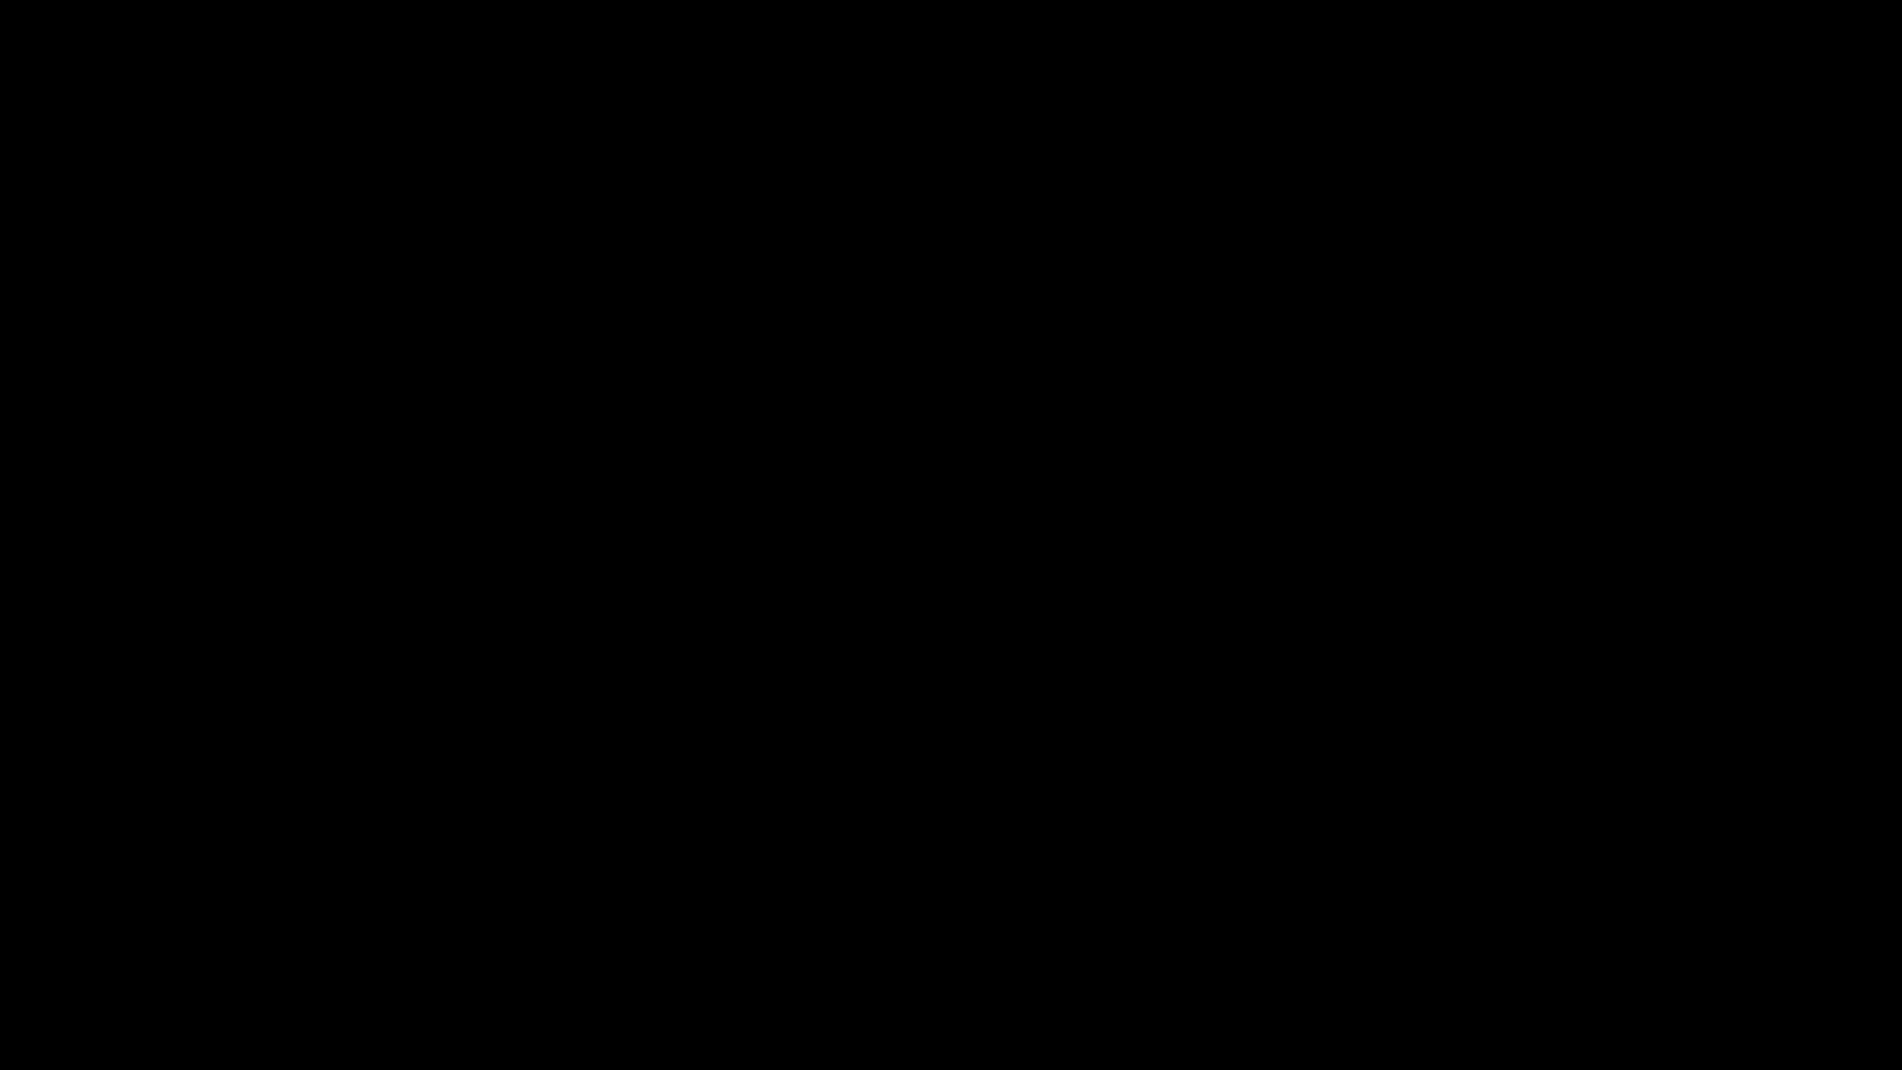